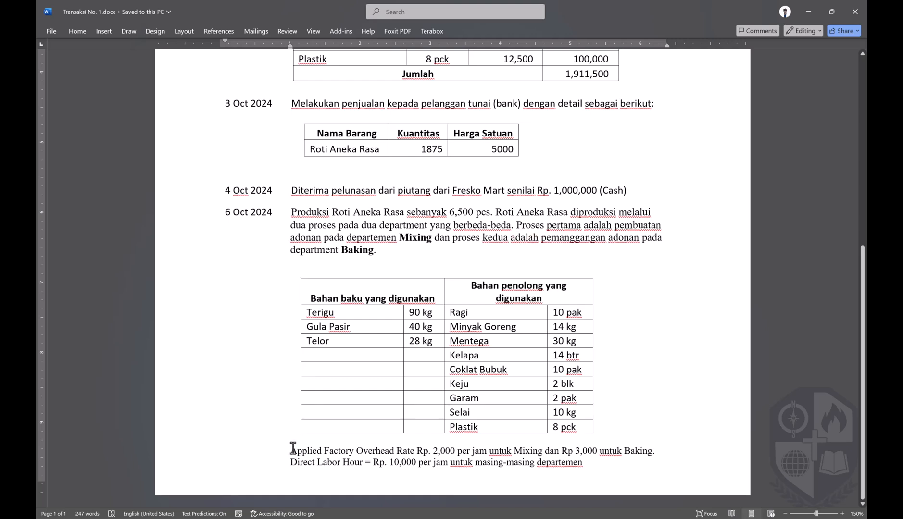
# Step: Bold Mixing and Baking in the Applied Factory Overhead Rate sentence and add a period after "departemen" in the Direct Labor Hour line
pyautogui.moveTo(292, 450); pyautogui.dragTo(455, 451)
pyautogui.click(525, 452)
pyautogui.doubleClick(527, 452)
pyautogui.hotkey('ctrl', 'b')
pyautogui.doubleClick(637, 452)
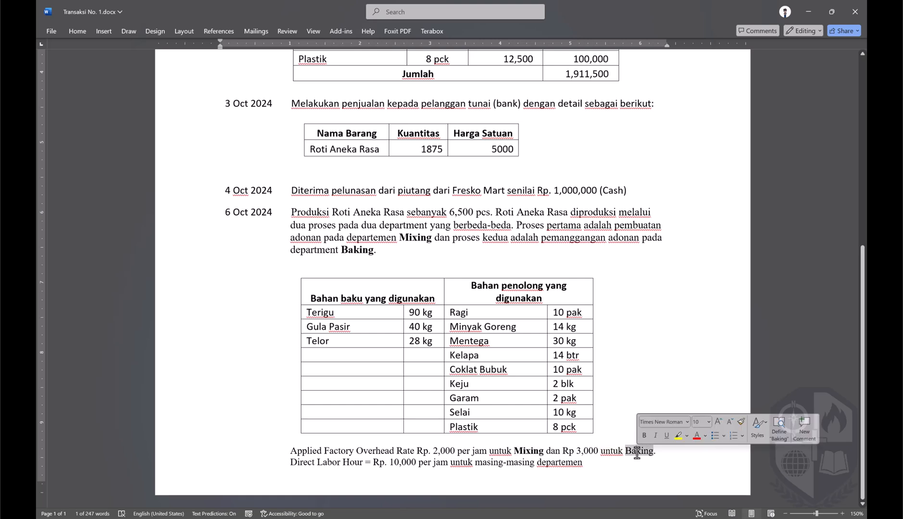
pyautogui.hotkey('ctrl', 'b')
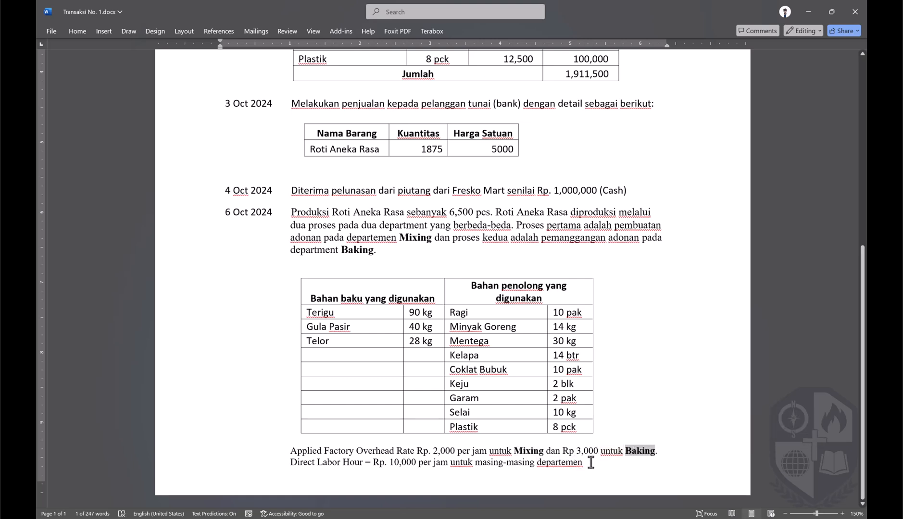
pyautogui.click(561, 463)
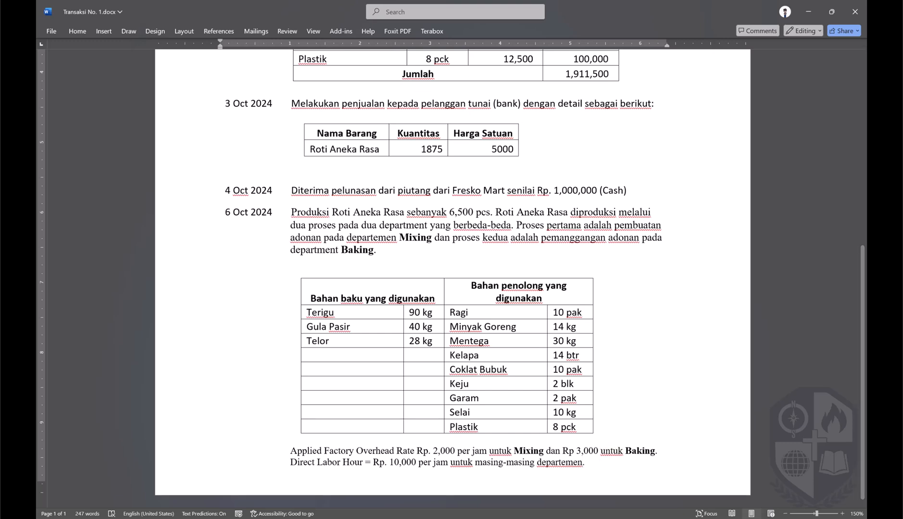
# Step: Switch to File Explorer and open Manufacturing Guidelines.pdf from the Setup Odoo Versi 18 folder, moving the folder window out of the way
pyautogui.hotkey('alt', 'Tab')
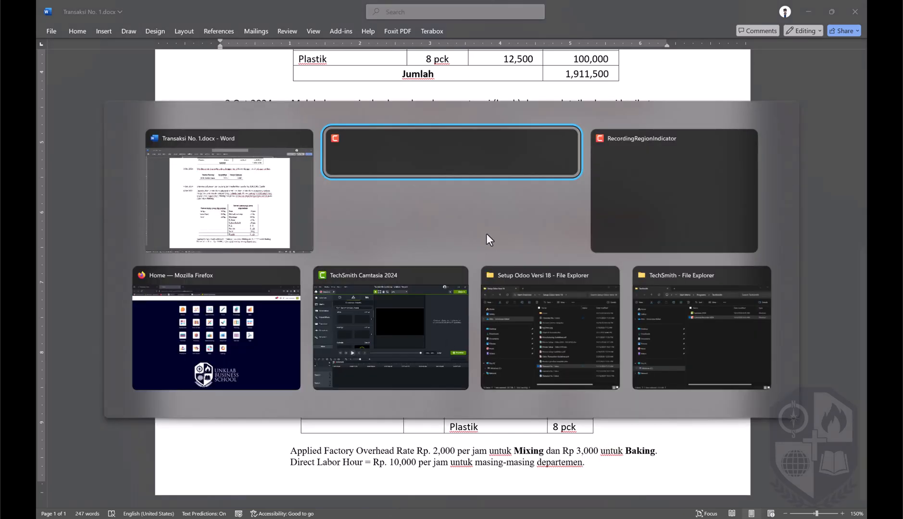
pyautogui.click(589, 372)
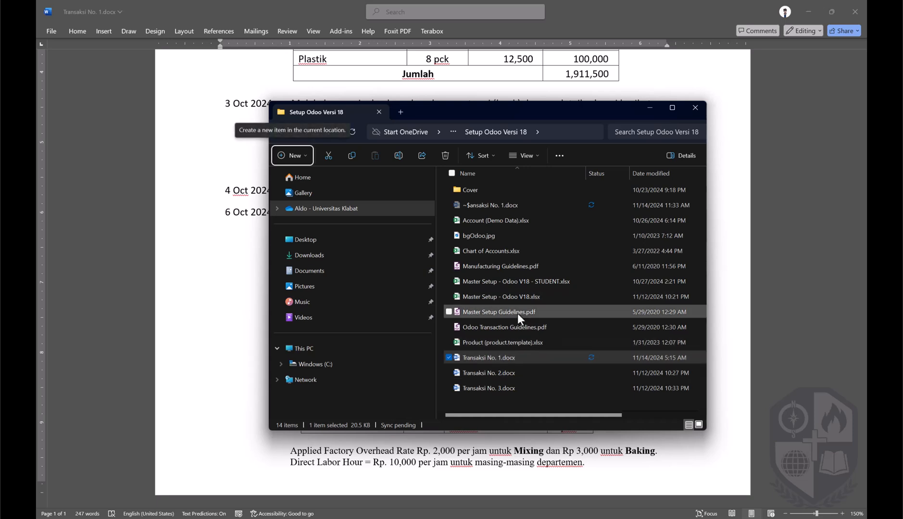
pyautogui.doubleClick(515, 269)
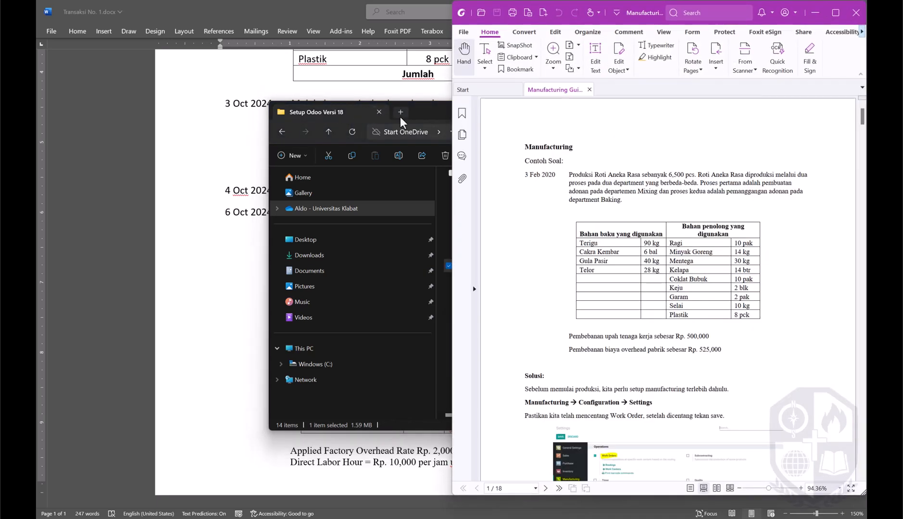
pyautogui.click(400, 116)
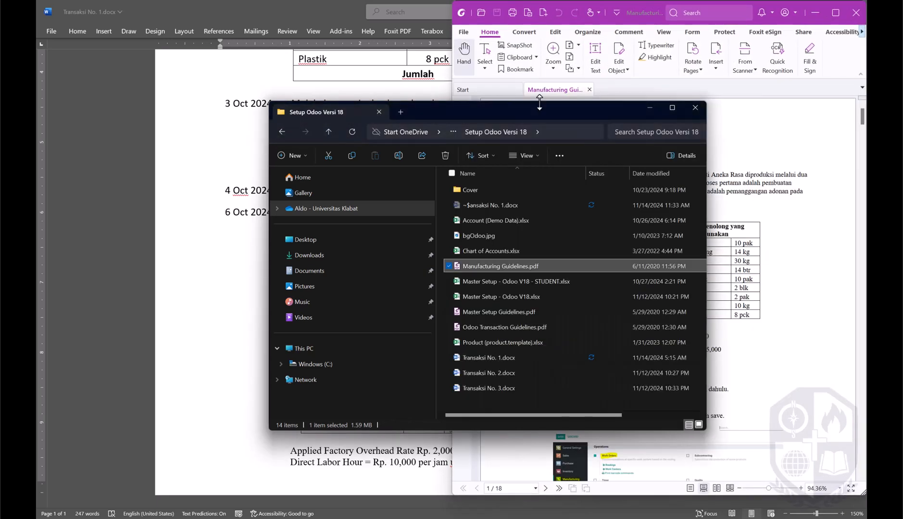
pyautogui.click(645, 106)
# Step: Examine the sample production case and the manufacturing setup instructions at the beginning of the guidelines
pyautogui.scroll(-5, 746, 208)
pyautogui.scroll(-3, 746, 207)
pyautogui.scroll(4, 746, 208)
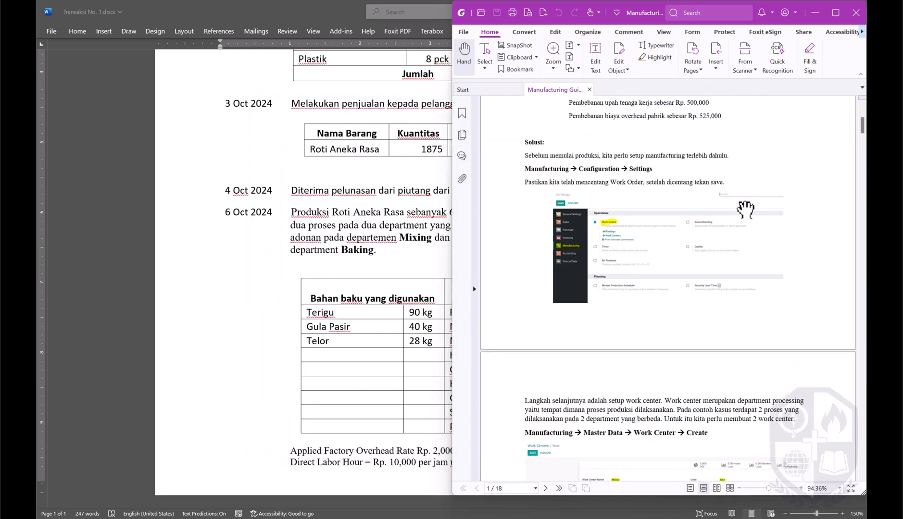
pyautogui.scroll(5, 746, 208)
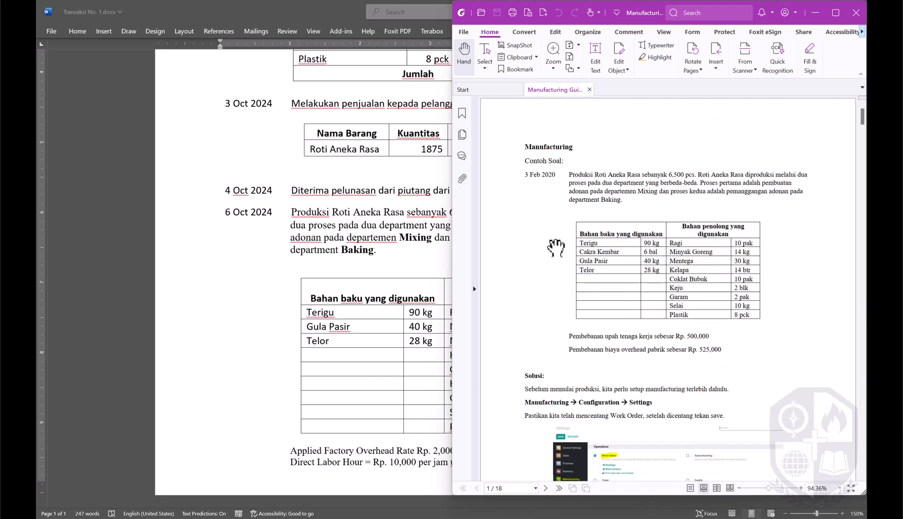
pyautogui.scroll(3, 607, 236)
pyautogui.scroll(-2, 607, 235)
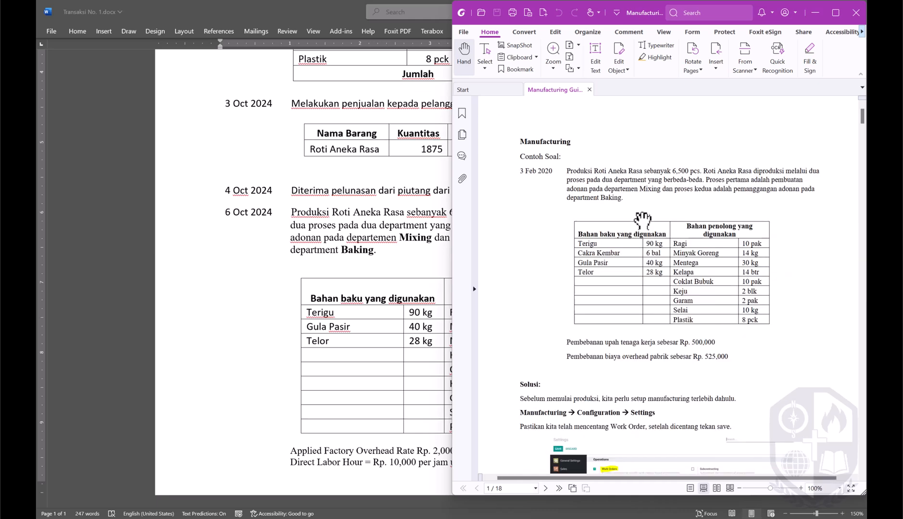
pyautogui.scroll(-3, 677, 256)
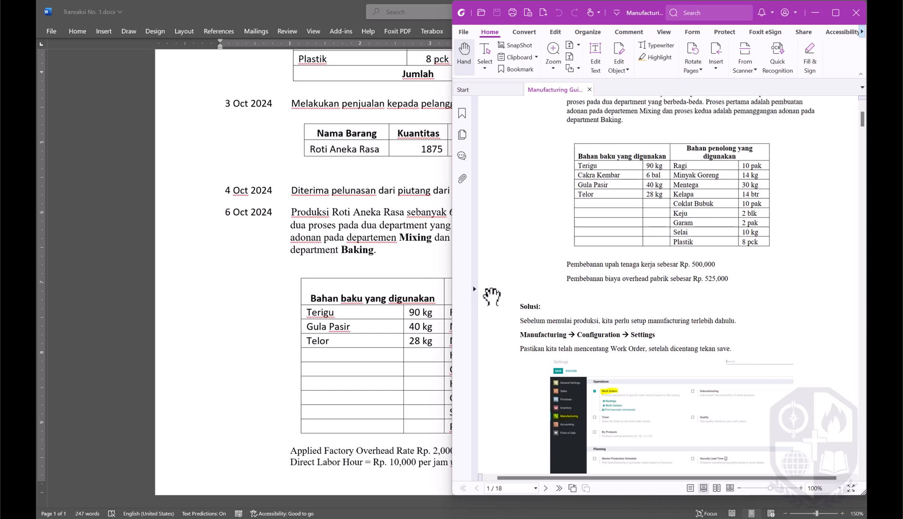
# Step: Switch to Odoo in Firefox and open the Work Centers configuration in the Manufacturing app
pyautogui.hotkey('alt', 'Tab')
pyautogui.click(415, 336)
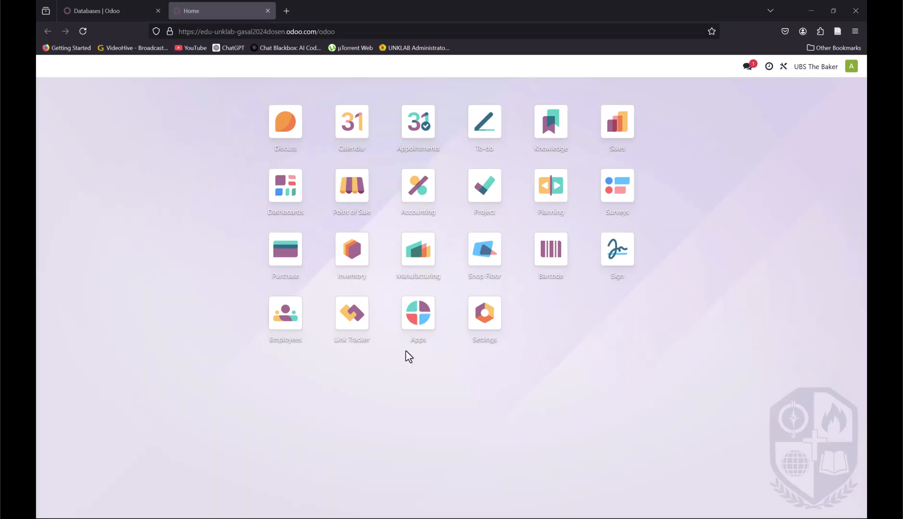
pyautogui.click(422, 263)
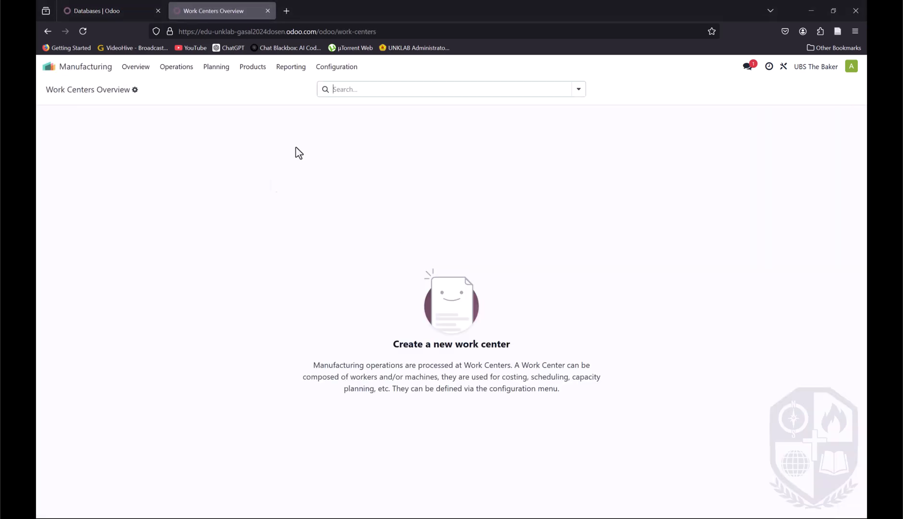
pyautogui.click(330, 68)
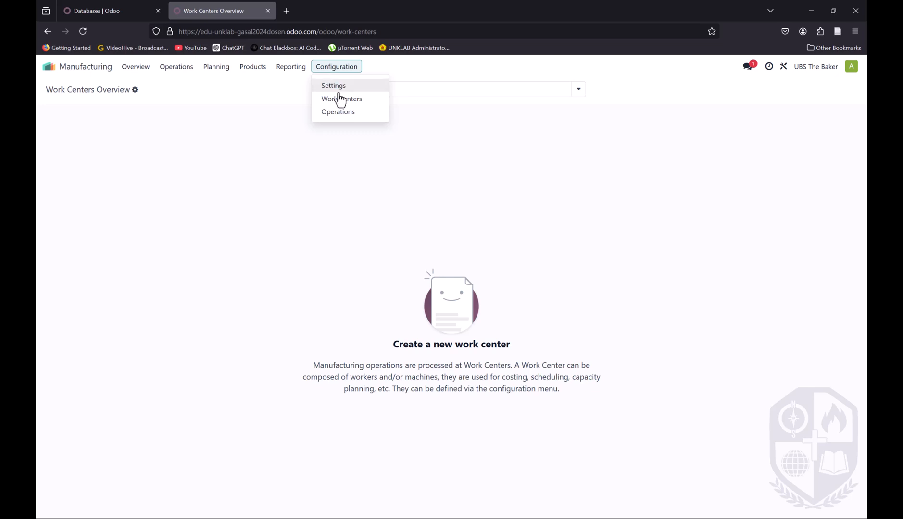
pyautogui.click(342, 107)
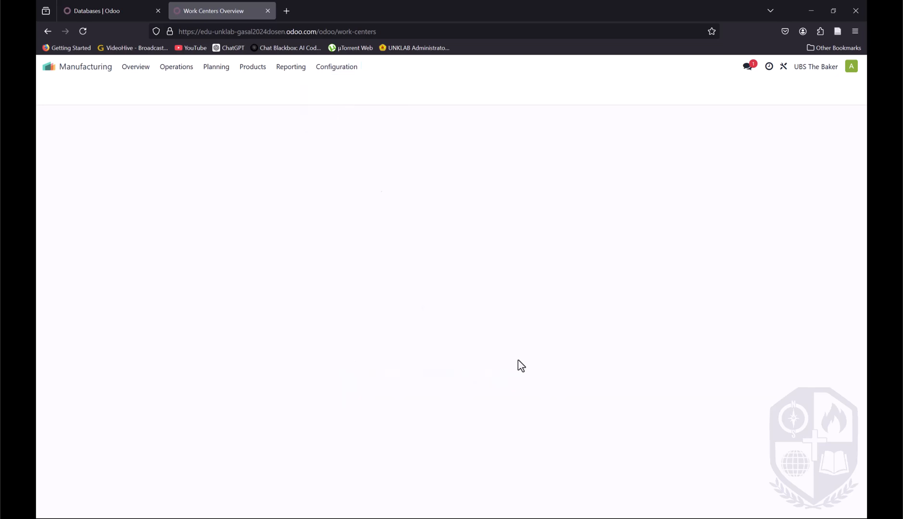
# Step: Return to the Manufacturing Guidelines PDF and examine the illustrated Work Orders setting
pyautogui.hotkey('alt', 'Tab')
pyautogui.hotkey('alt', 'Tab')
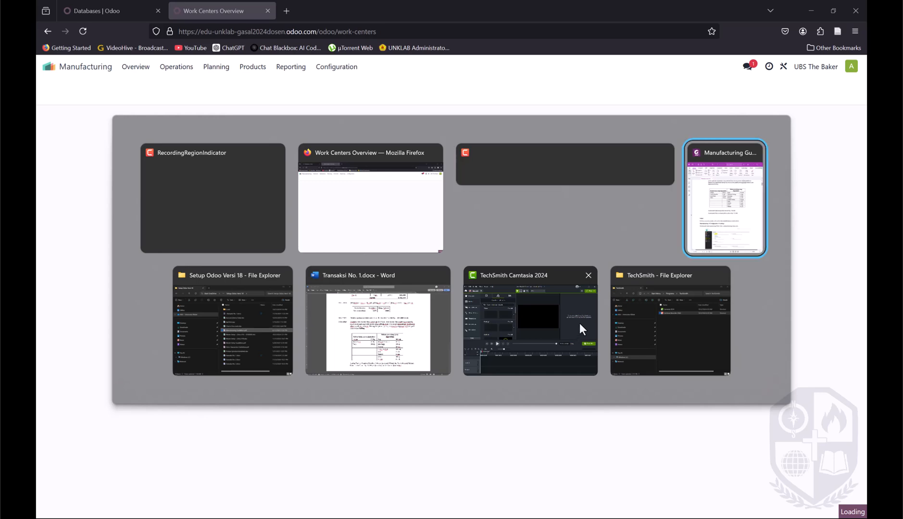
pyautogui.scroll(-1, 667, 221)
pyautogui.scroll(-3, 663, 231)
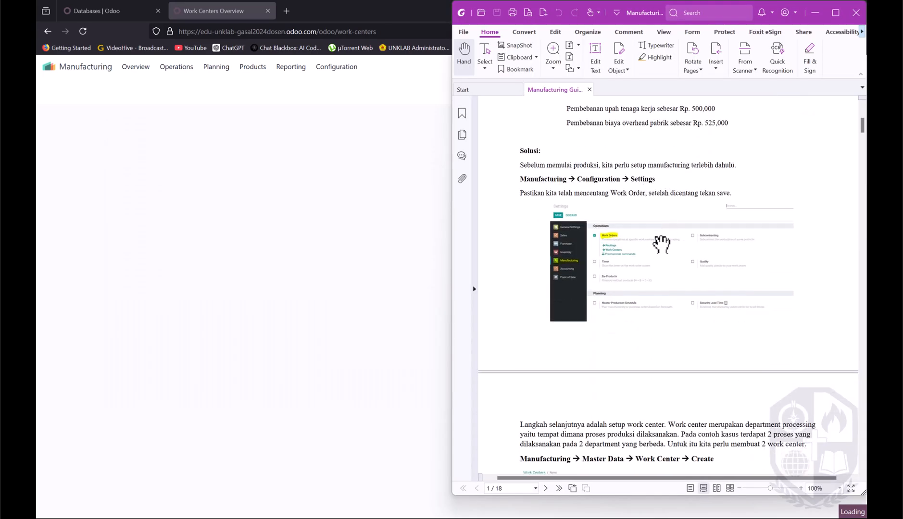
pyautogui.keyDown('ctrl'); pyautogui.scroll(1, 659, 245); pyautogui.keyUp('ctrl')
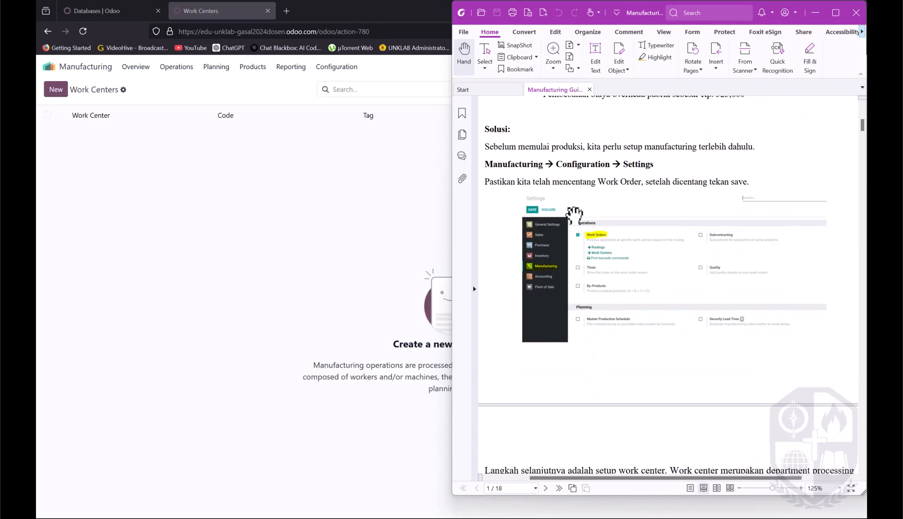
# Step: Create a work center in Odoo named Mixing, copying the name from Transaksi No. 1.docx in Word, and give it the code MIX
pyautogui.hotkey('alt', 'Tab')
pyautogui.click(55, 91)
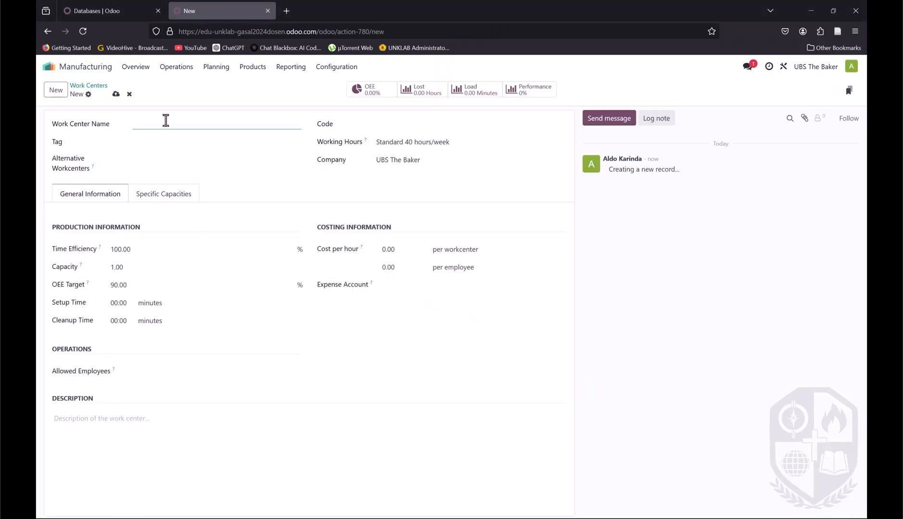
pyautogui.hotkey('alt', 'Tab')
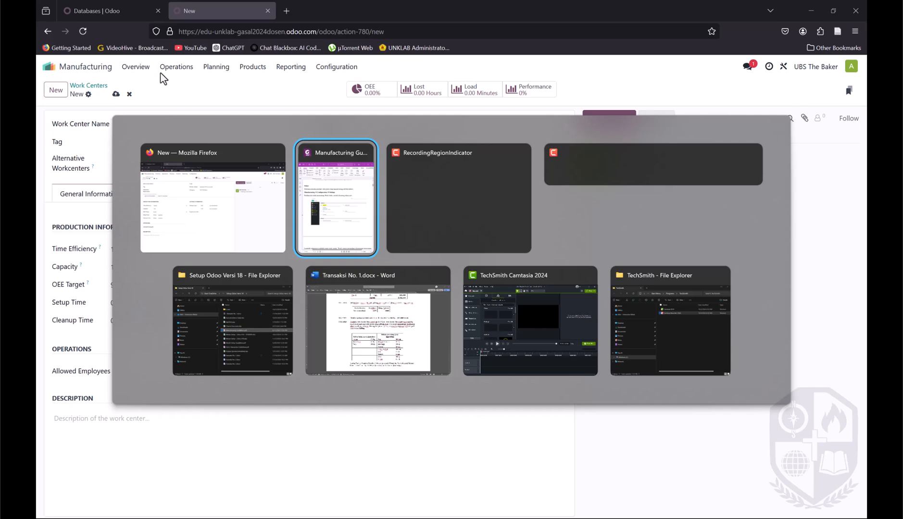
pyautogui.click(340, 325)
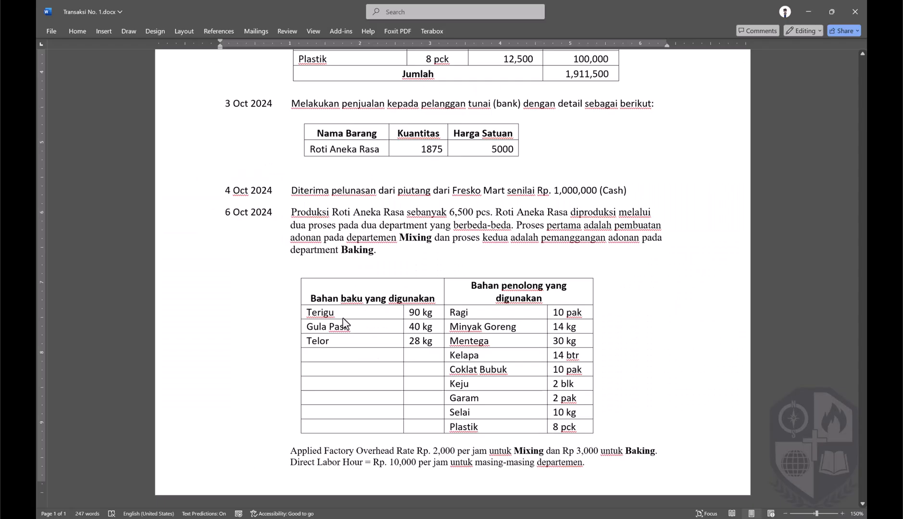
pyautogui.doubleClick(408, 235)
pyautogui.hotkey('ctrl', 'c')
pyautogui.hotkey('alt', 'Tab')
pyautogui.hotkey('ctrl', 'v')
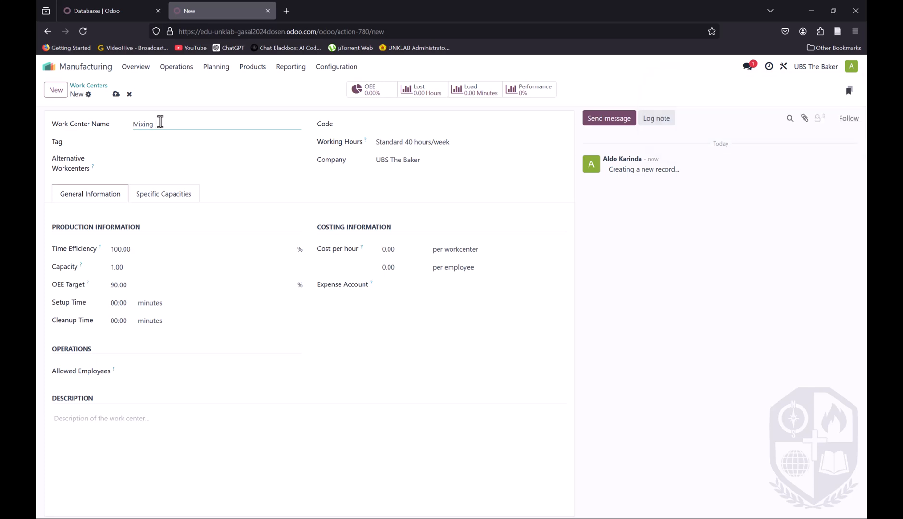
pyautogui.click(404, 121)
pyautogui.write('MIX')
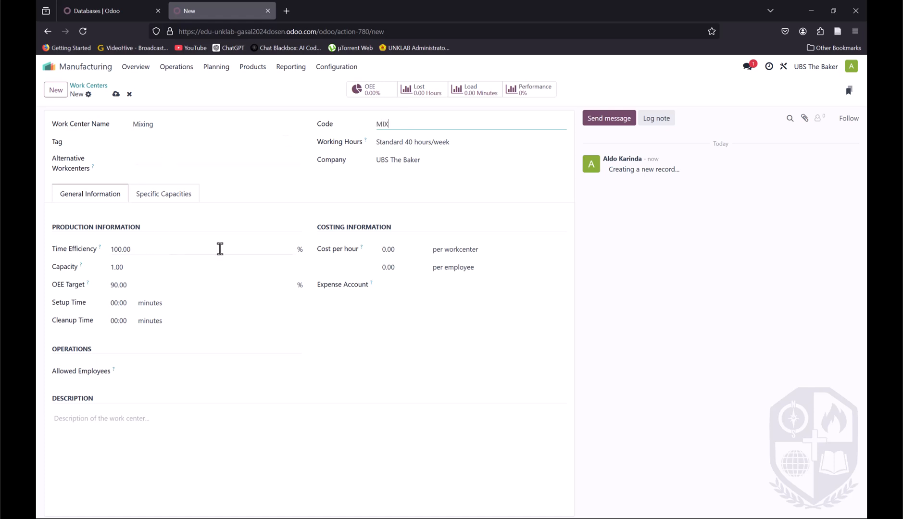
# Step: Check the Mixing overhead rate in the Word document and set the work center's cost per hour per workcenter to 2000
pyautogui.hotkey('alt', 'Tab')
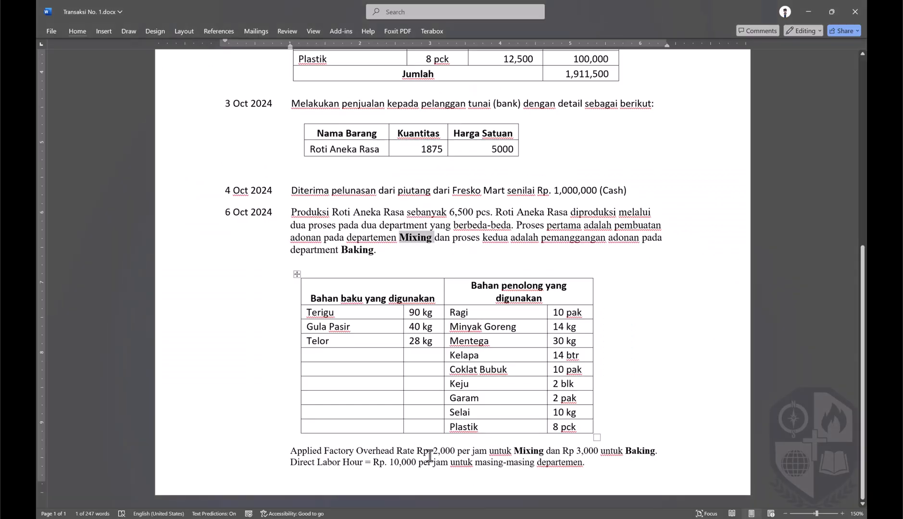
pyautogui.hotkey('alt', 'Tab')
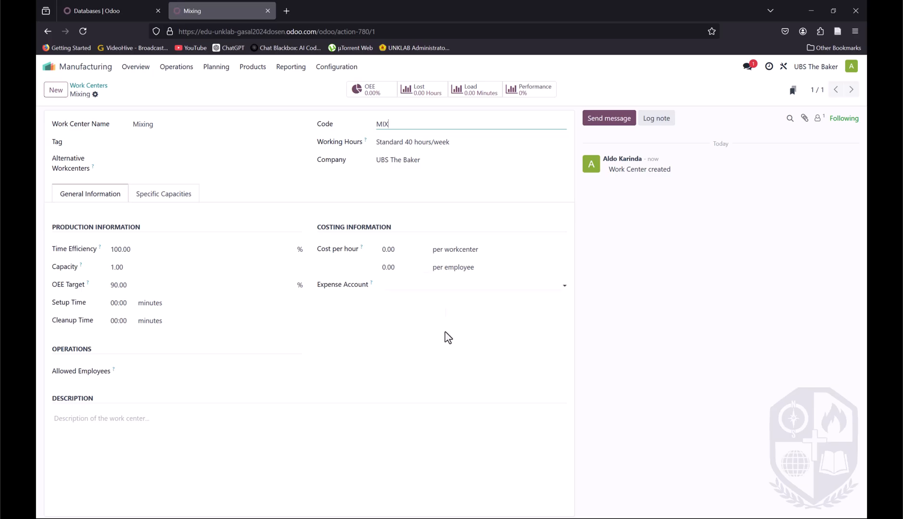
pyautogui.hotkey('alt', 'Tab')
pyautogui.hotkey('alt', 'Tab')
pyautogui.click(401, 253)
pyautogui.hotkey('ctrl', 'a')
pyautogui.write('2000')
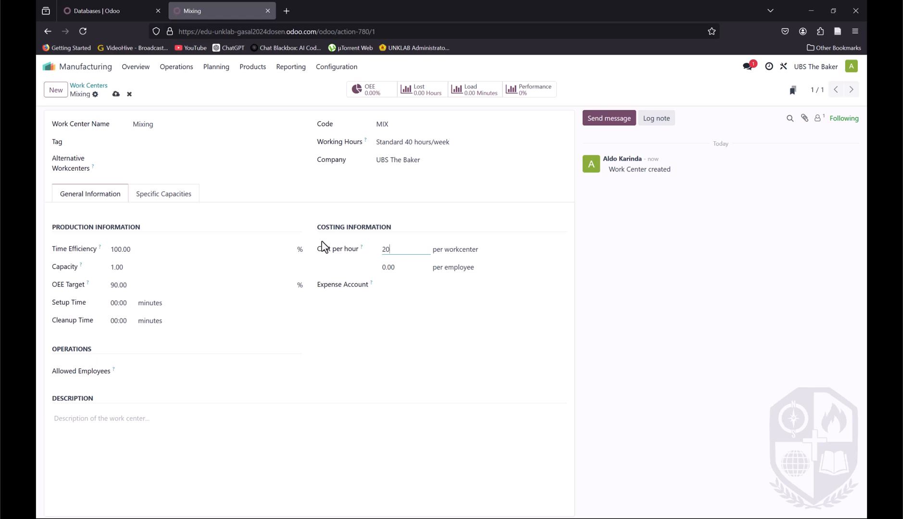
# Step: Check the direct labor rate in the Word document and set the cost per hour per employee to 10000
pyautogui.click(403, 265)
pyautogui.hotkey('alt', 'Tab')
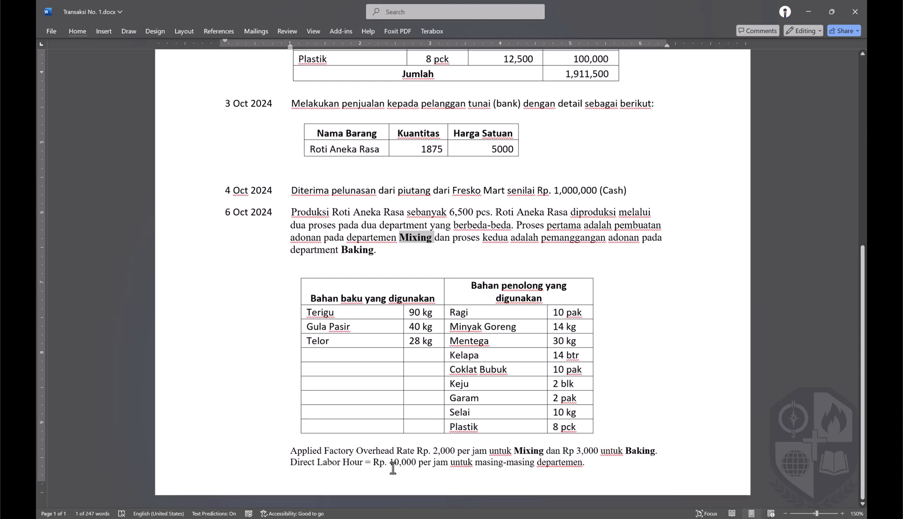
pyautogui.hotkey('alt', 'Tab')
pyautogui.write('1000')
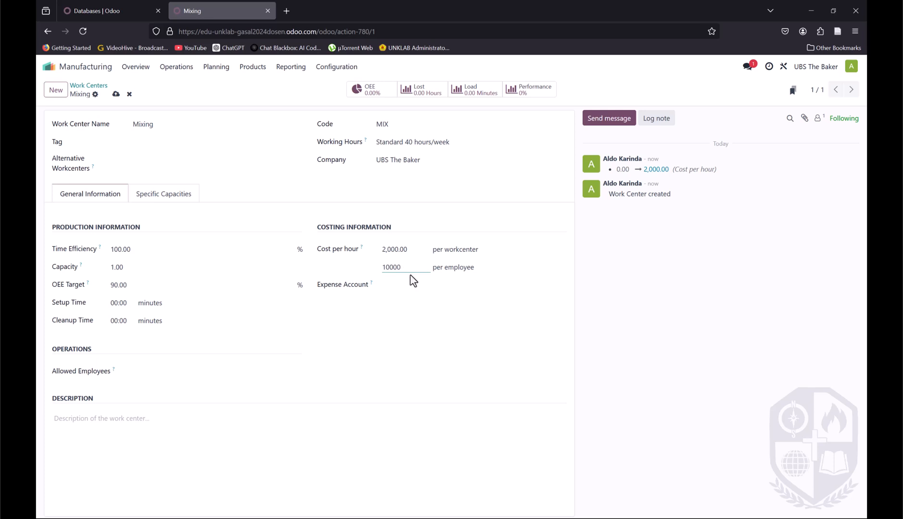
# Step: Read the help text for the Mixing work center's Expense Account field
pyautogui.click(427, 285)
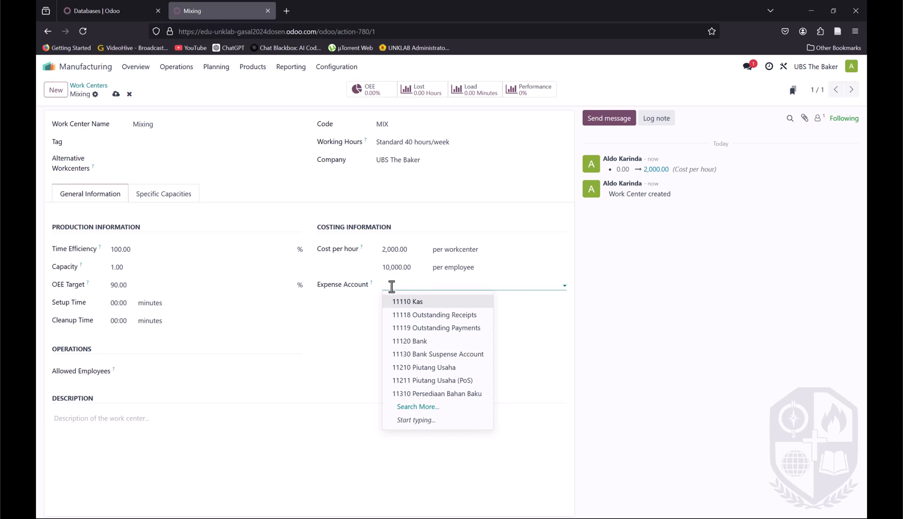
pyautogui.moveTo(371, 284)
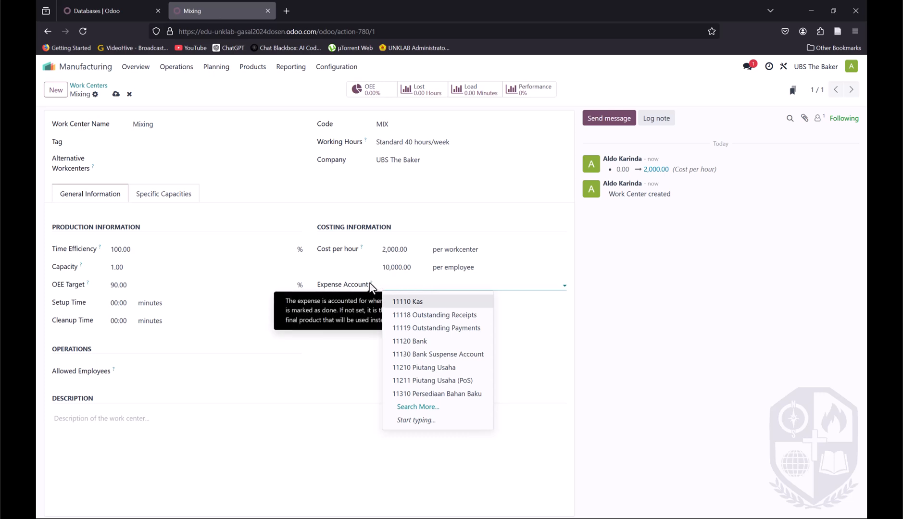
pyautogui.click(363, 329)
pyautogui.click(371, 285)
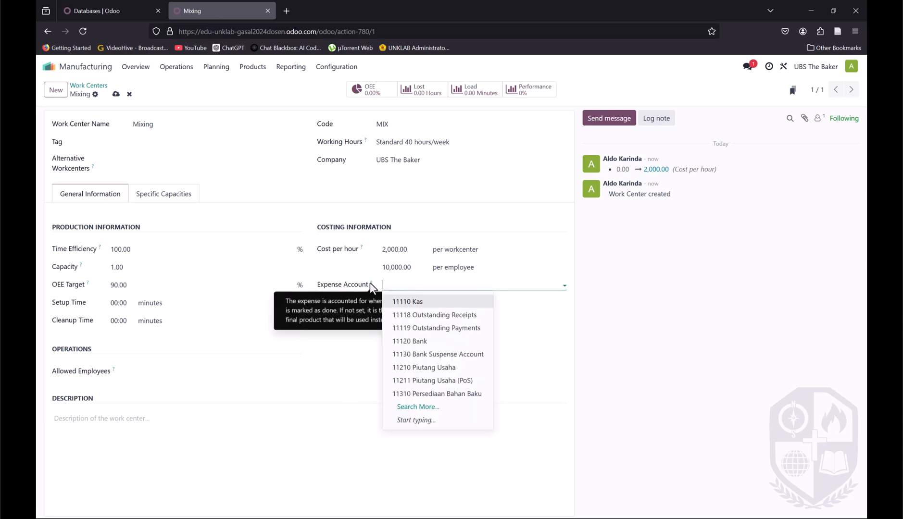
pyautogui.click(370, 286)
pyautogui.click(370, 285)
pyautogui.click(370, 285)
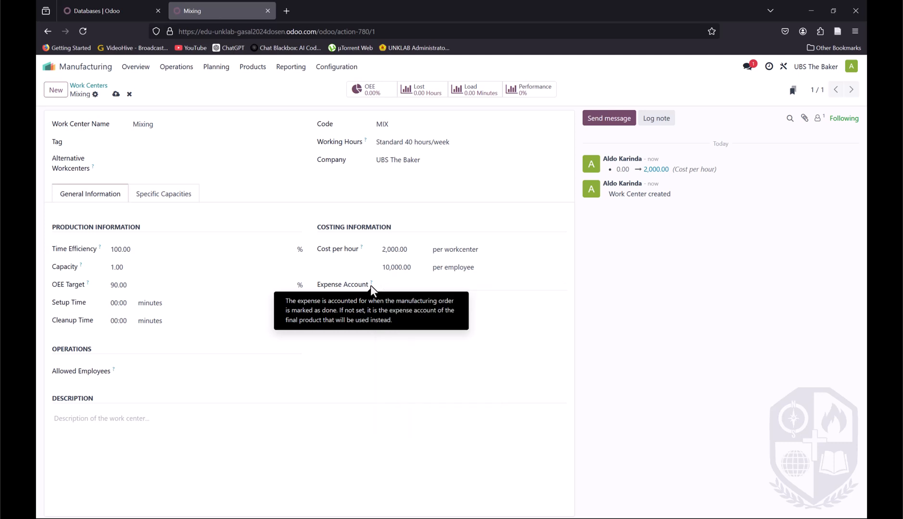
pyautogui.click(370, 285)
pyautogui.click(371, 286)
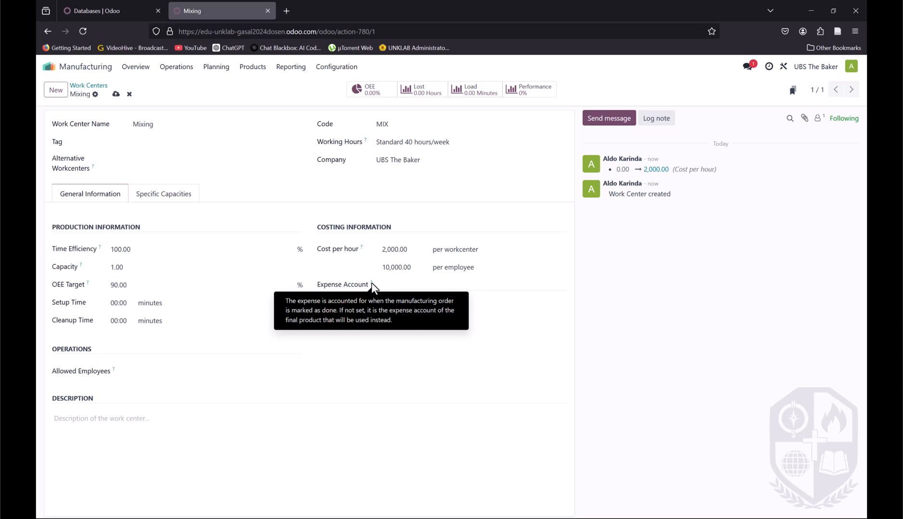
# Step: Search the Expense Account options for "kos" and clear the entry
pyautogui.click(417, 286)
pyautogui.write('kos')
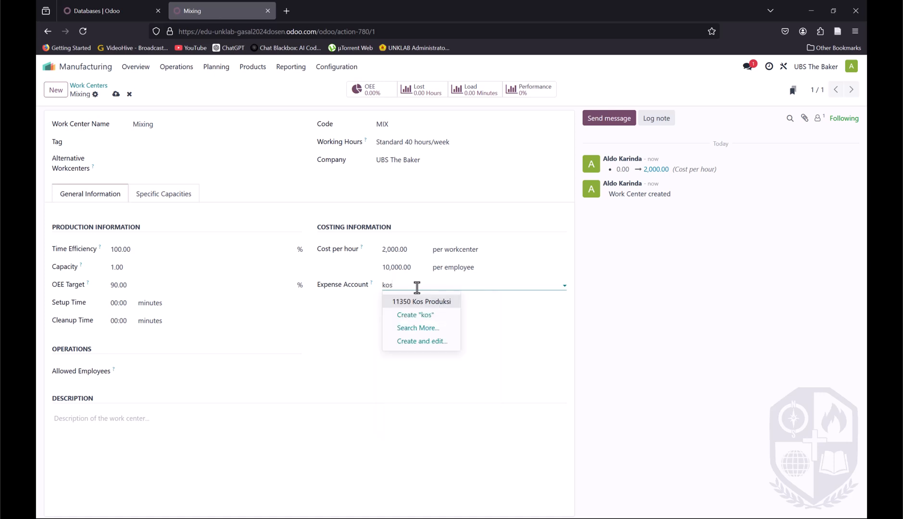
pyautogui.click(356, 288)
pyautogui.press('BackSpace')
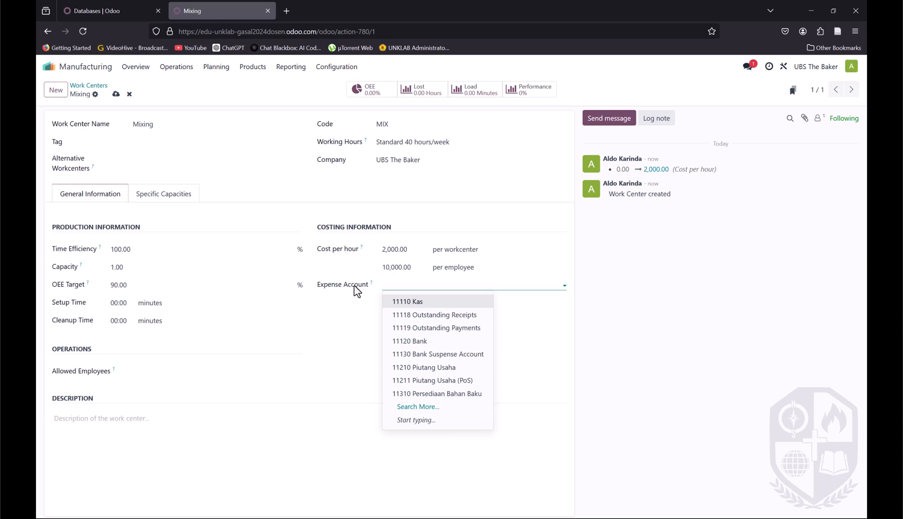
# Step: Set the Mixing work center's Expense Account to 11340 Pekerjaan Dalam Proses
pyautogui.write('wo')
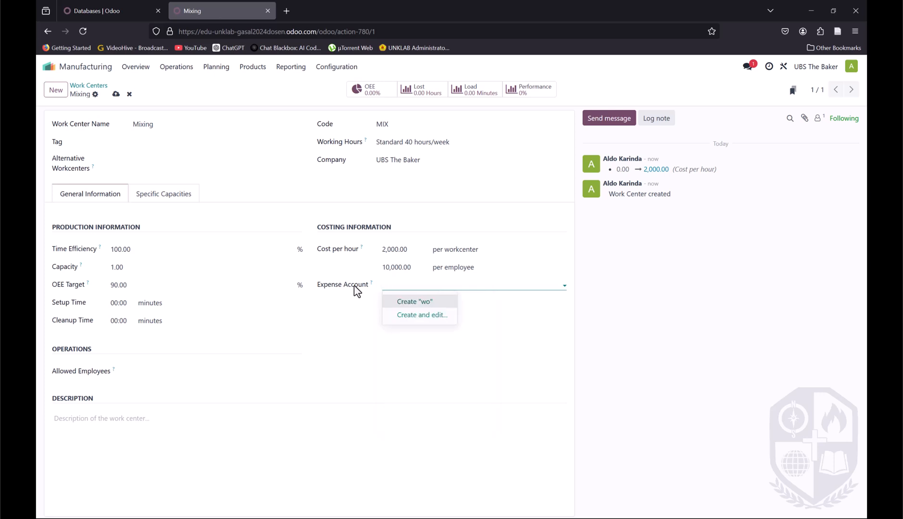
pyautogui.write('pwker')
pyautogui.press('BackSpace')
pyautogui.press('BackSpace')
pyautogui.press('BackSpace')
pyautogui.press('BackSpace')
pyautogui.write('eker')
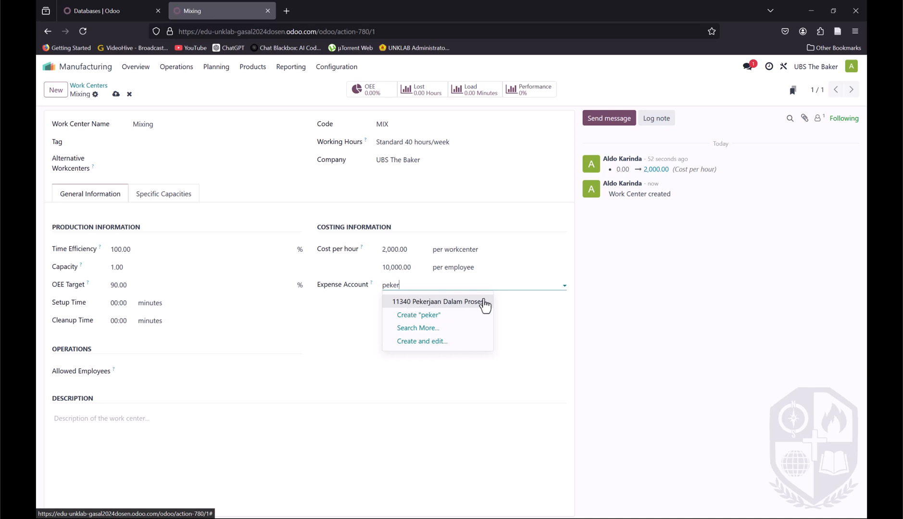
pyautogui.click(433, 307)
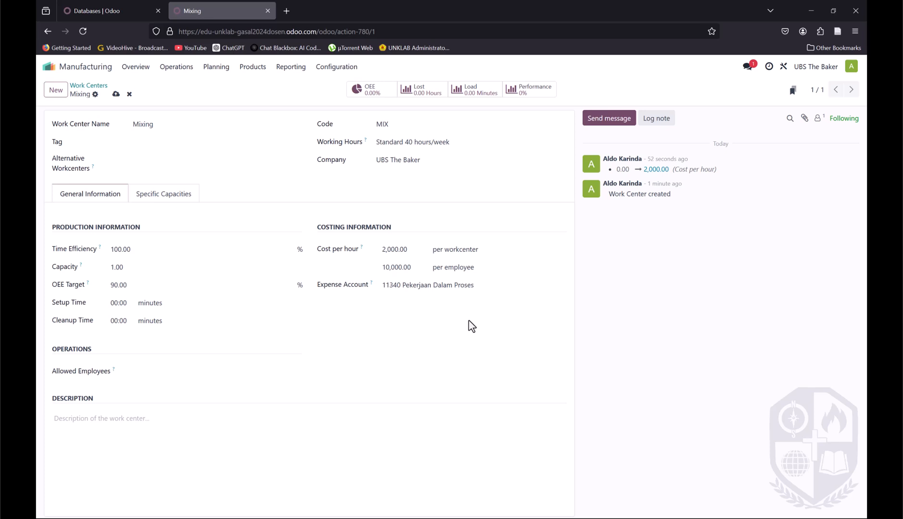
# Step: Change the Mixing work center's Expense Account to 11350 Kos Produksi
pyautogui.click(502, 286)
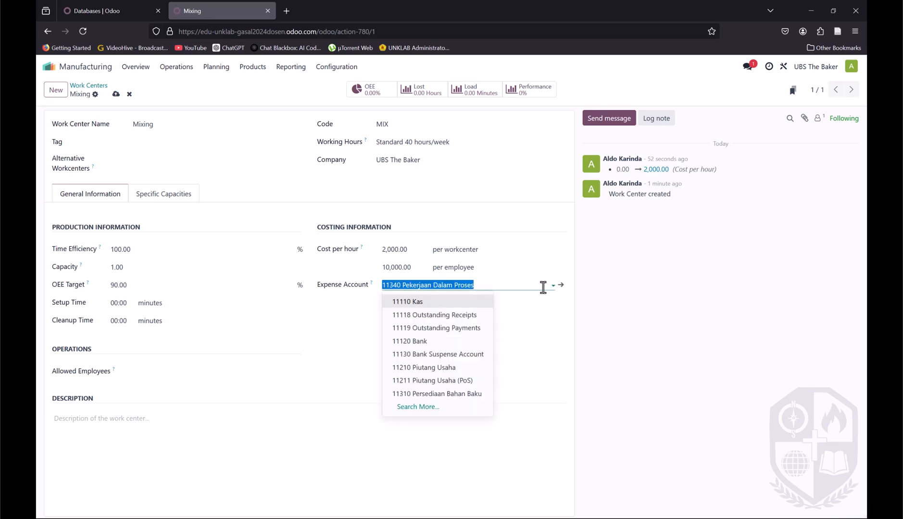
pyautogui.write('kos')
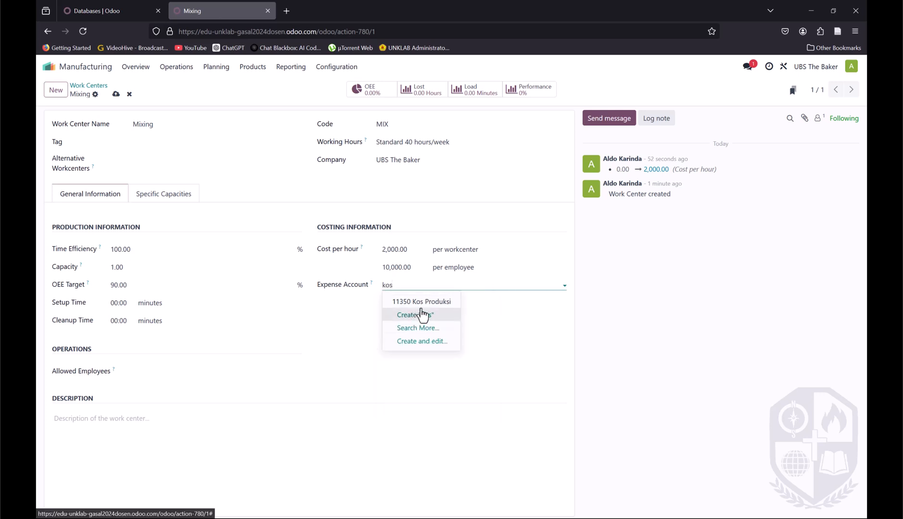
pyautogui.click(419, 302)
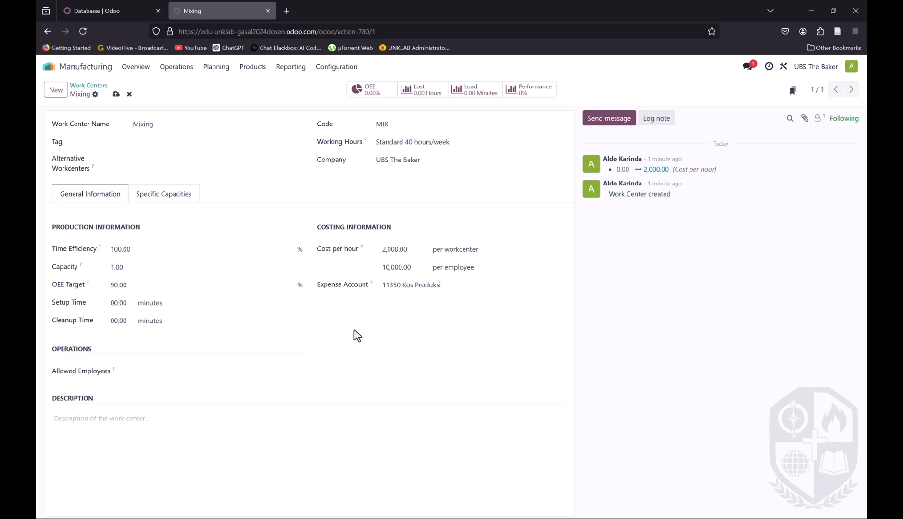
# Step: Switch the Mixing work center's Expense Account back to 11340 Pekerjaan Dalam Proses
pyautogui.click(466, 289)
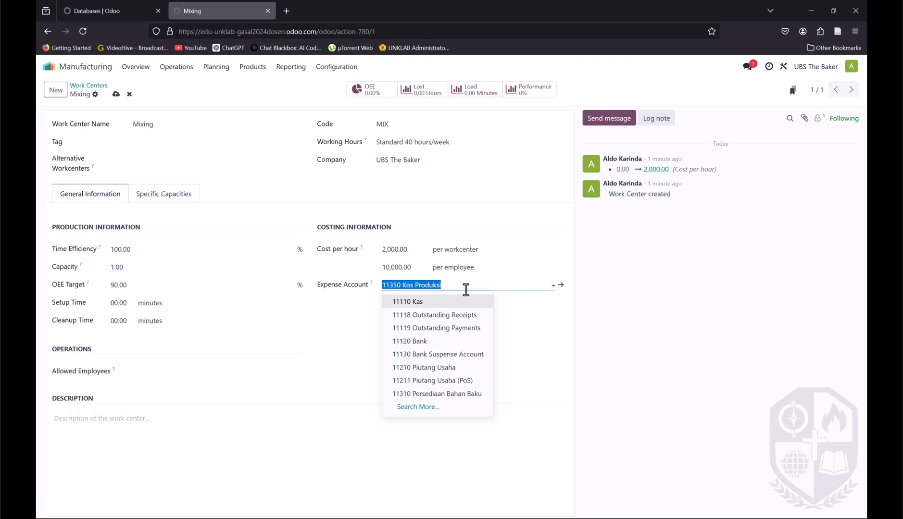
pyautogui.write('w')
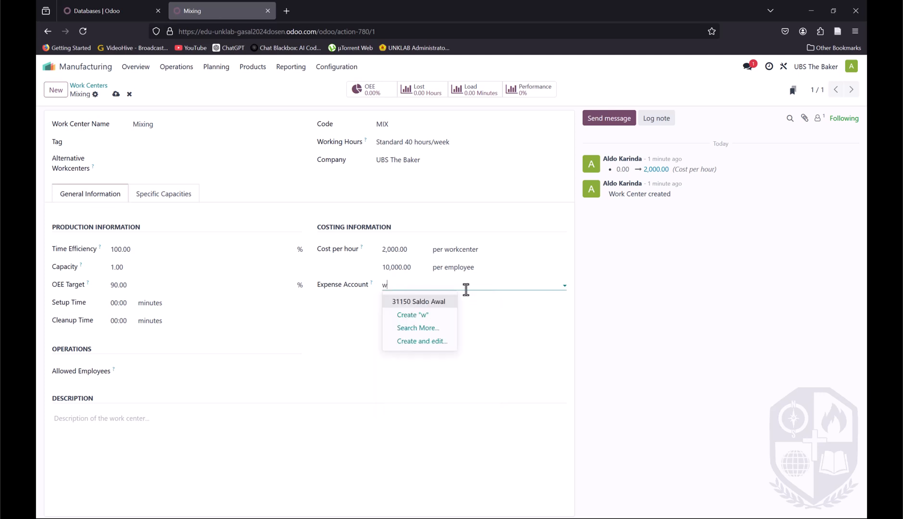
pyautogui.write('o')
pyautogui.press('BackSpace')
pyautogui.press('BackSpace')
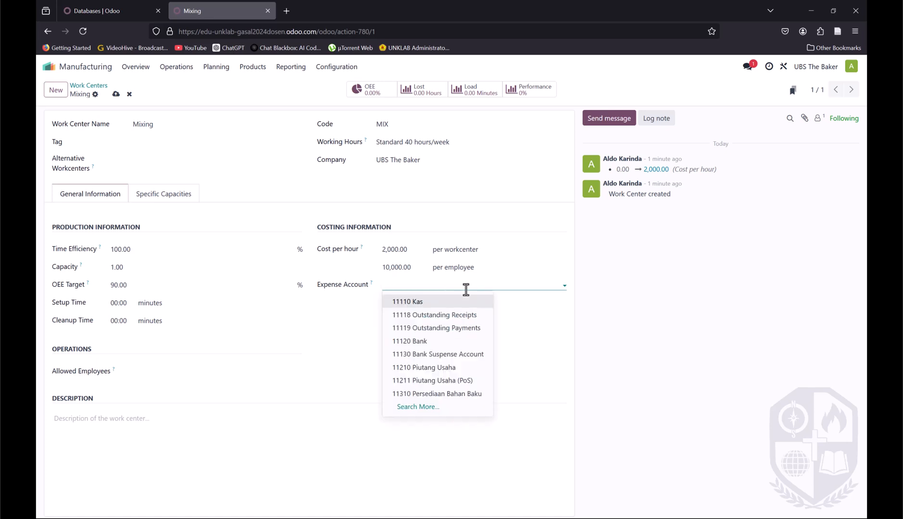
pyautogui.write('peker')
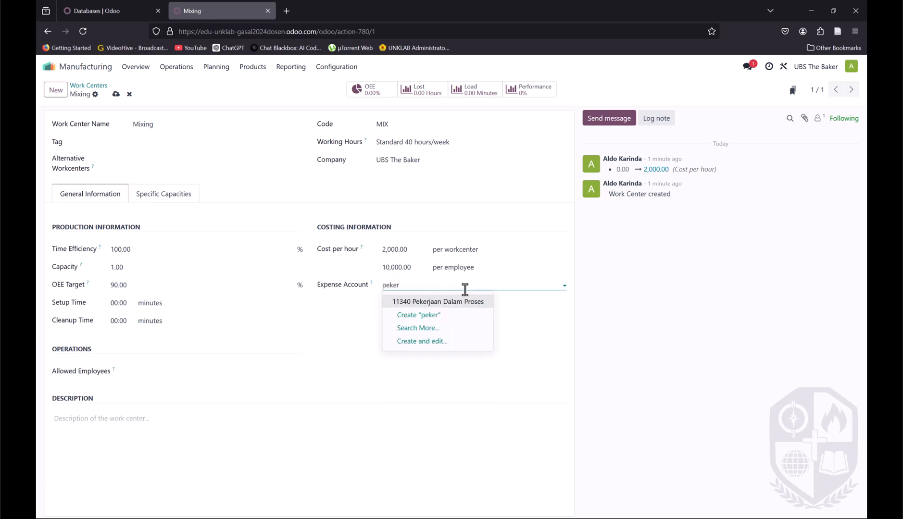
pyautogui.click(469, 305)
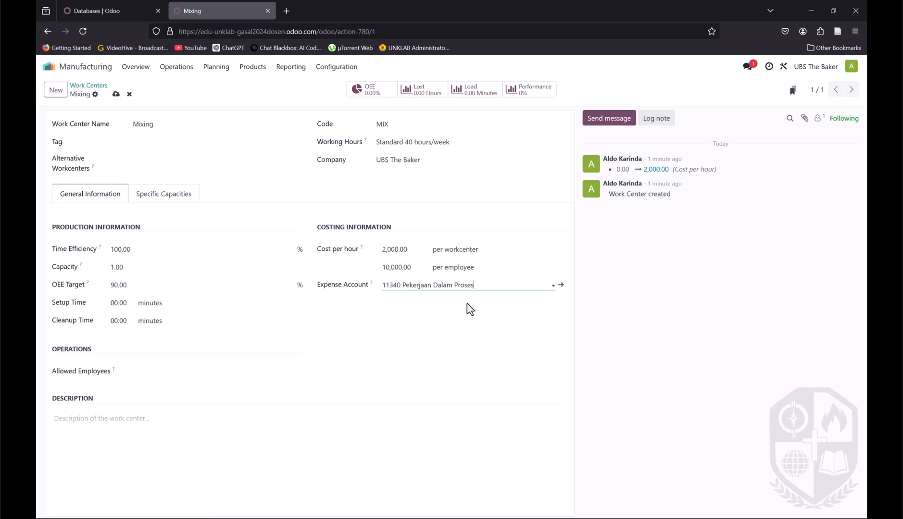
pyautogui.click(425, 347)
# Step: Check the Mixing capacity example in the Manufacturing guide PDF and set the work center's Capacity to 500 in Odoo
pyautogui.click(120, 265)
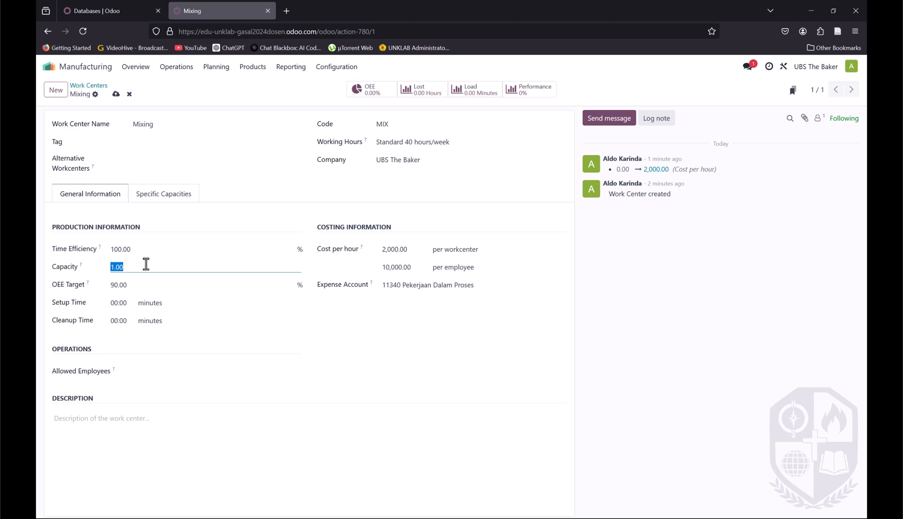
pyautogui.hotkey('alt', 'Tab')
pyautogui.hotkey('alt', 'Tab')
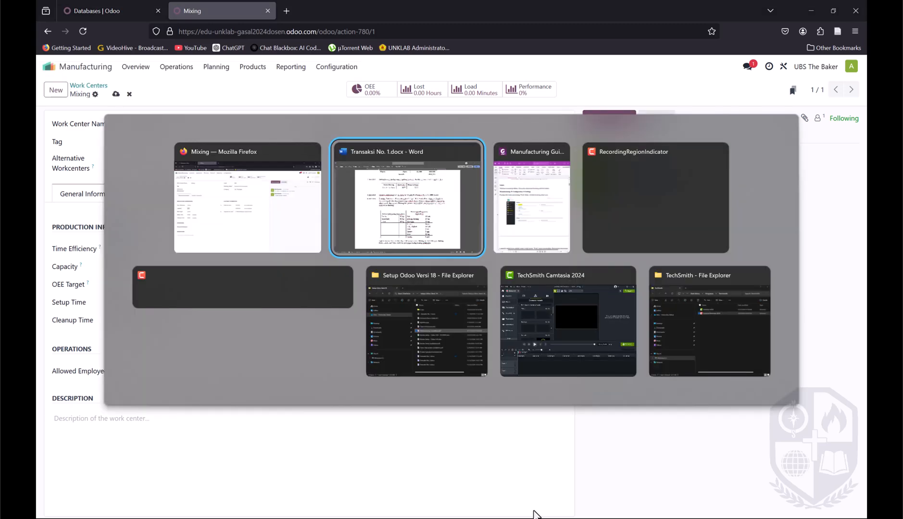
pyautogui.scroll(-7, 601, 291)
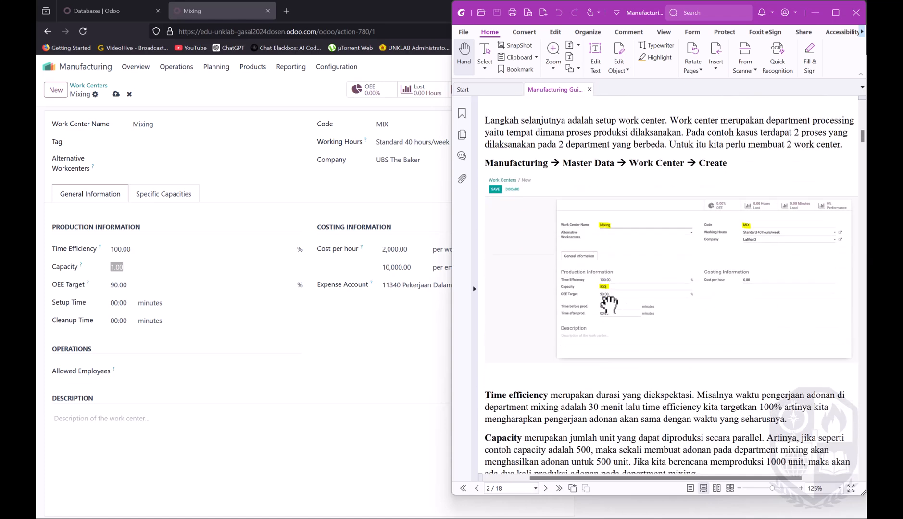
pyautogui.click(154, 266)
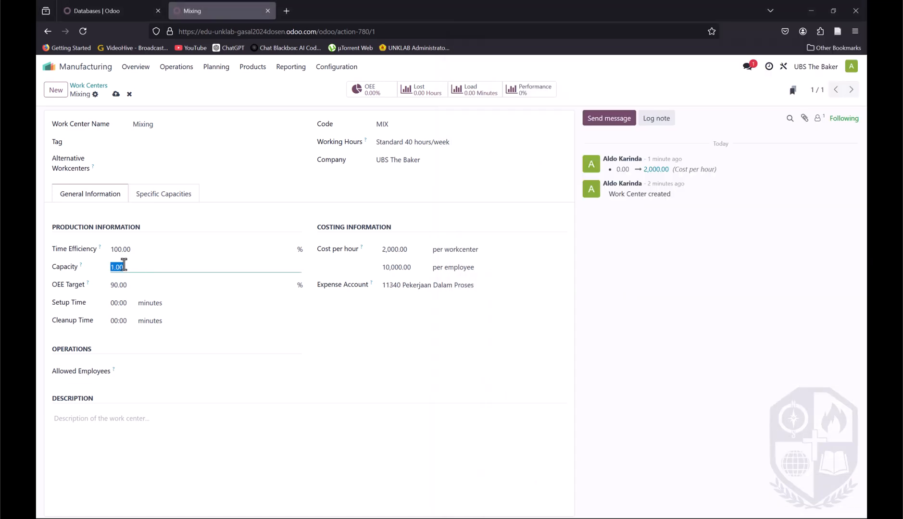
pyautogui.moveTo(162, 266); pyautogui.dragTo(95, 266)
# Step: Review the Mixing work center's Specific Capacities without adding a line, and save the work center
pyautogui.click(188, 198)
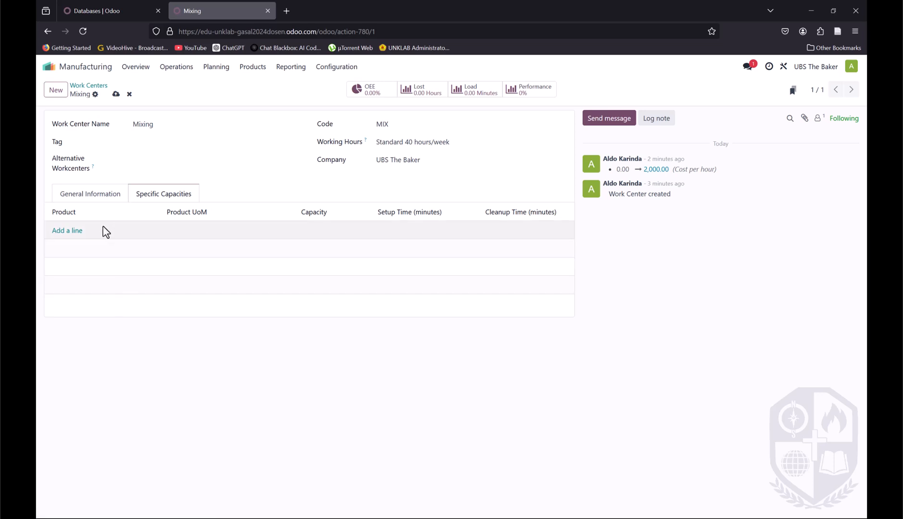
pyautogui.click(108, 202)
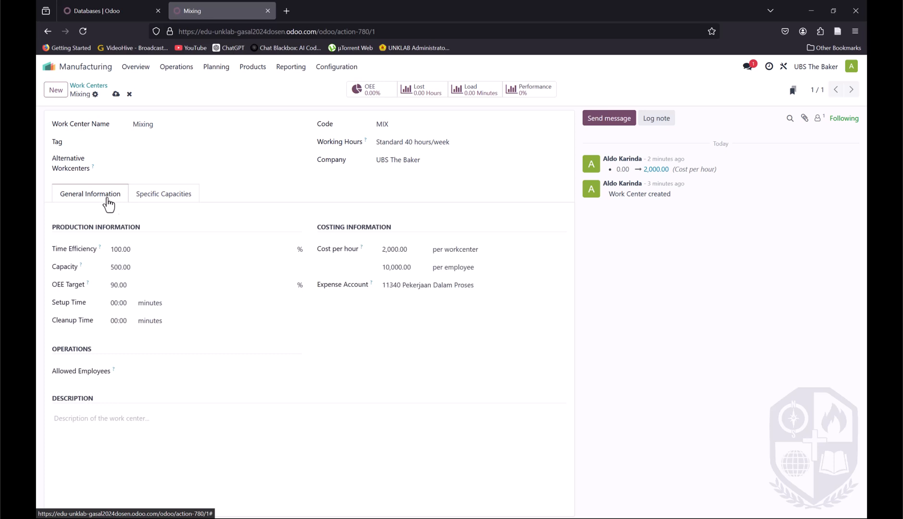
pyautogui.click(168, 197)
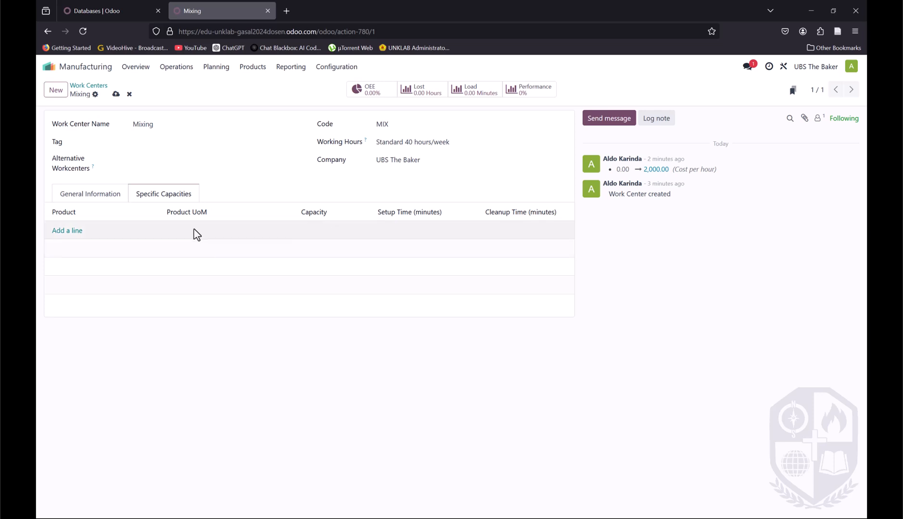
pyautogui.click(107, 199)
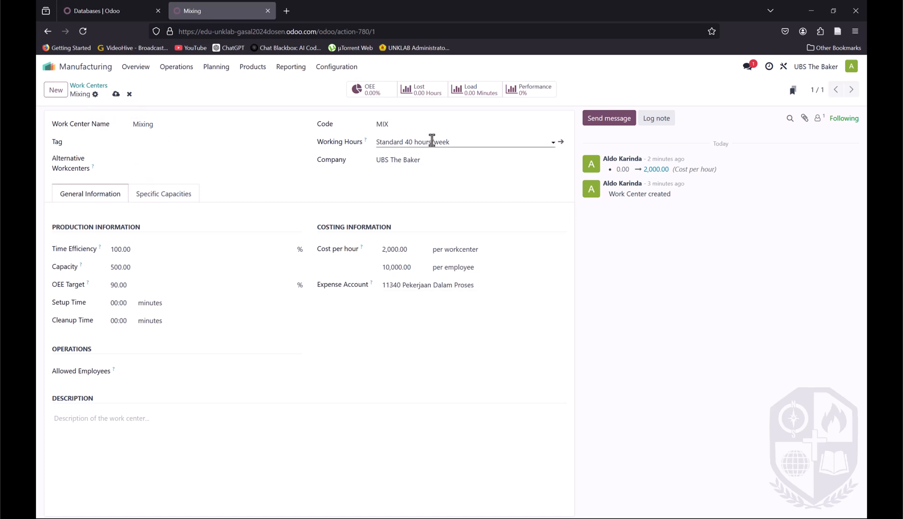
pyautogui.click(116, 94)
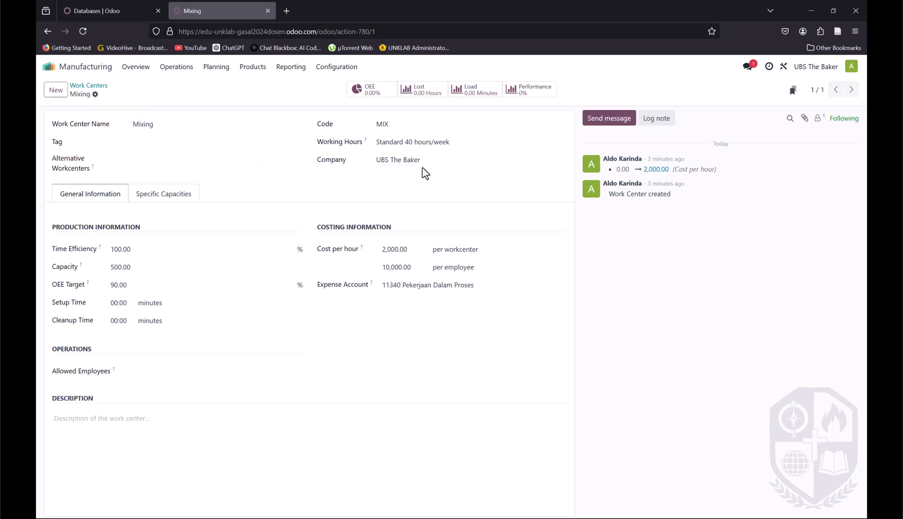
# Step: Create a new work center named Baking, copying the name from the Word document, and give it the code BKG
pyautogui.click(56, 92)
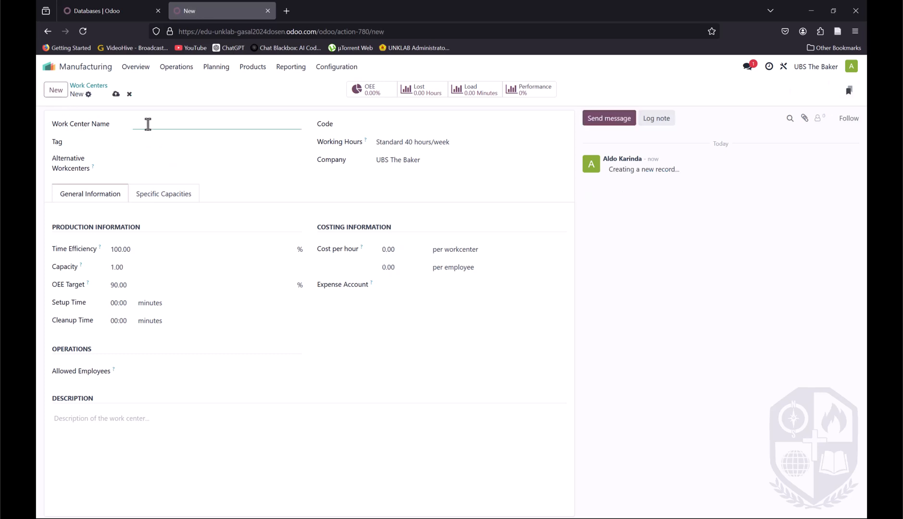
pyautogui.hotkey('alt', 'Tab')
pyautogui.hotkey('alt', 'Tab')
pyautogui.hotkey('alt', 'Tab')
pyautogui.click(492, 218)
pyautogui.doubleClick(348, 248)
pyautogui.hotkey('ctrl', 'c')
pyautogui.hotkey('alt', 'Tab')
pyautogui.click(169, 120)
pyautogui.hotkey('ctrl', 'v')
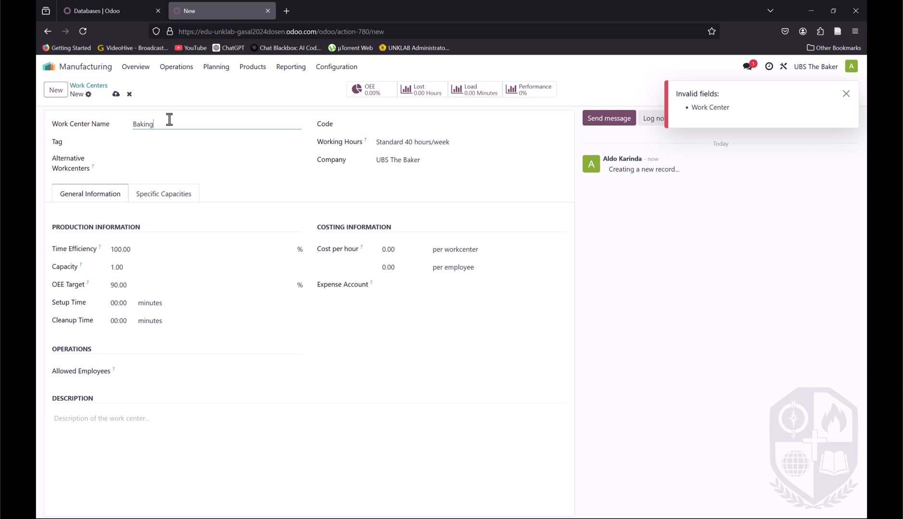
pyautogui.click(404, 124)
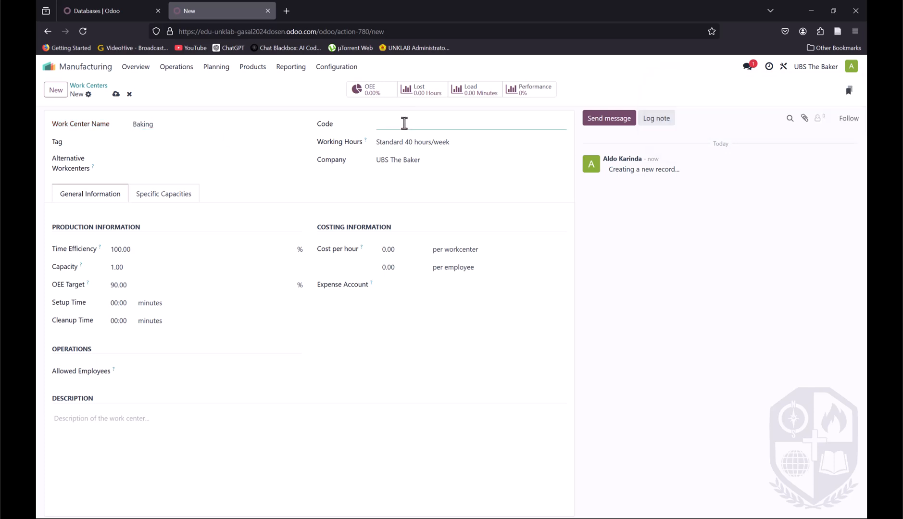
pyautogui.write('BKG')
# Step: Check the Baking rates in the Word document and set its cost per hour to 3000 per workcenter and 10,000 per employee
pyautogui.click(417, 249)
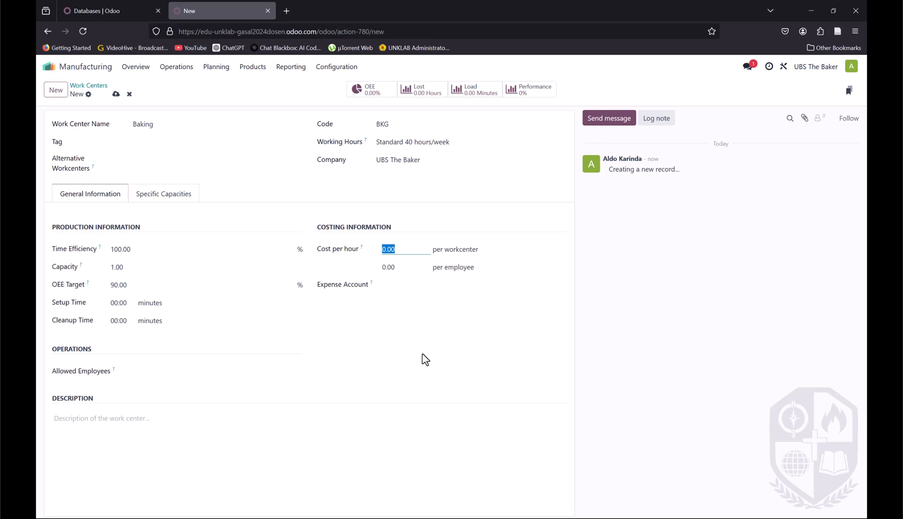
pyautogui.hotkey('alt', 'Tab')
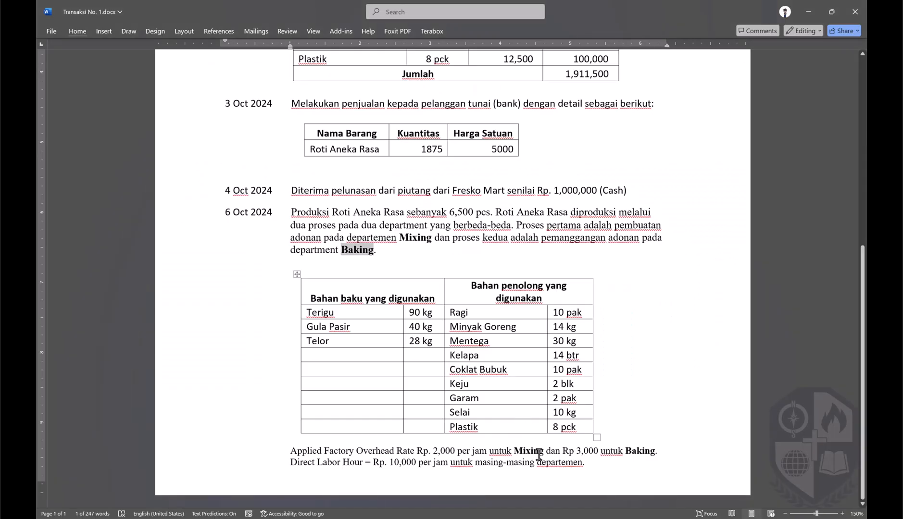
pyautogui.hotkey('alt', 'Tab')
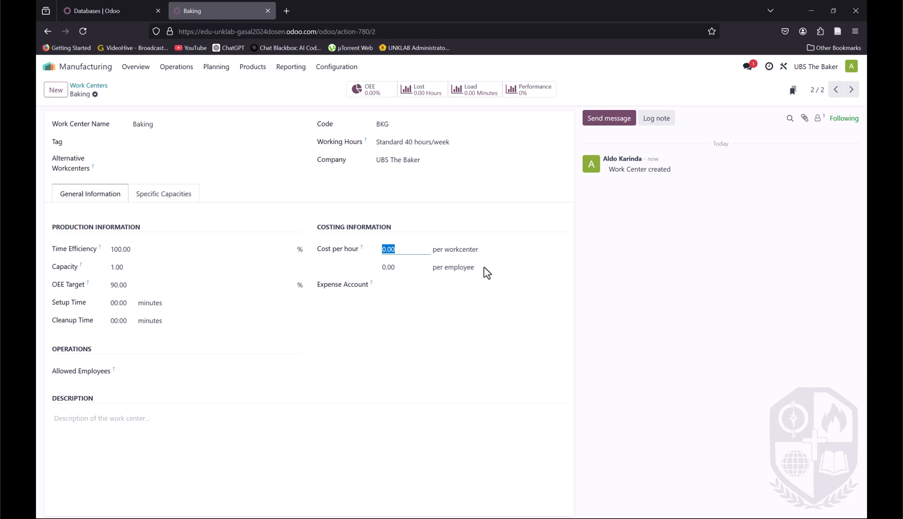
pyautogui.write('3000')
pyautogui.click(408, 267)
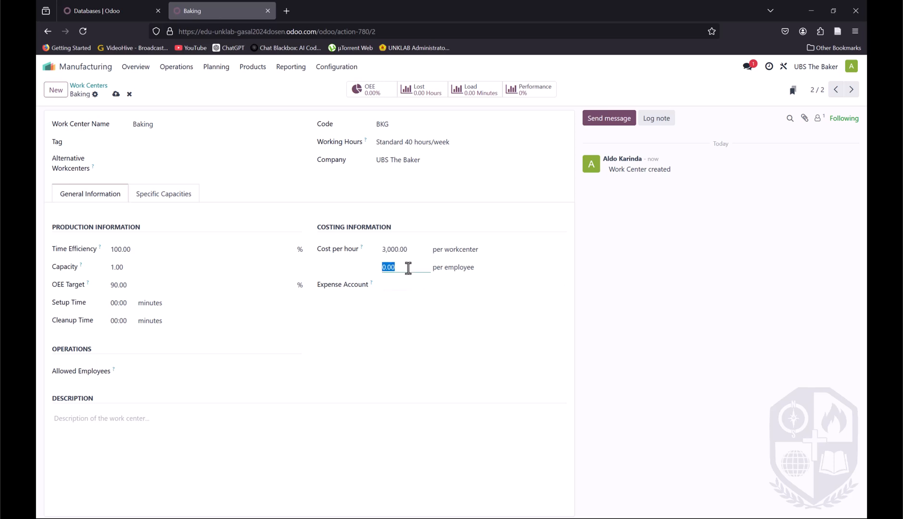
pyautogui.write('10,000')
pyautogui.press('Tab')
# Step: Set the Baking work center's Expense Account to 11340 Pekerjaan Dalam Proses
pyautogui.click(564, 285)
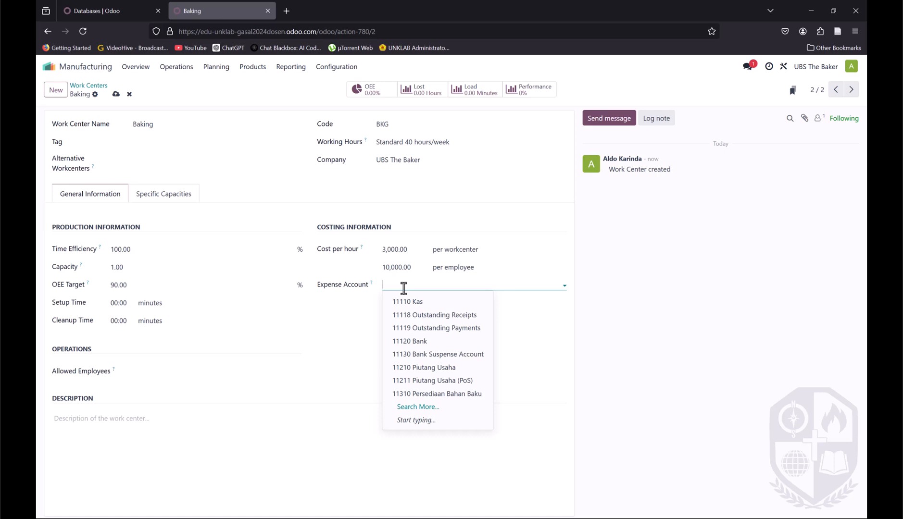
pyautogui.write('peke')
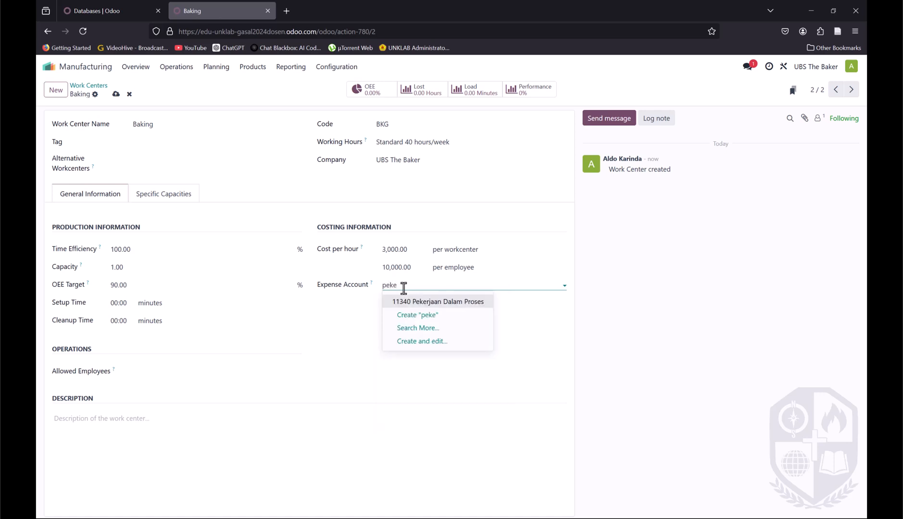
pyautogui.click(435, 302)
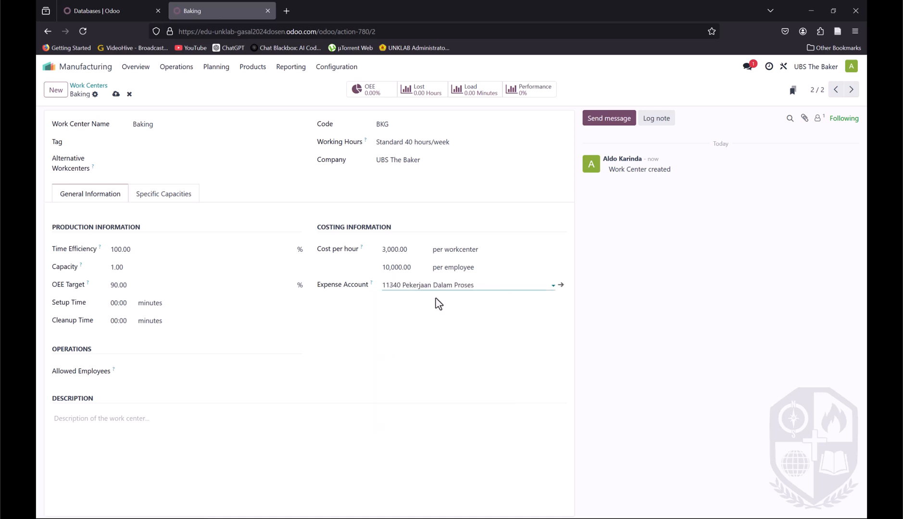
# Step: Set the Baking work center's Capacity to 500 and save the record
pyautogui.click(136, 267)
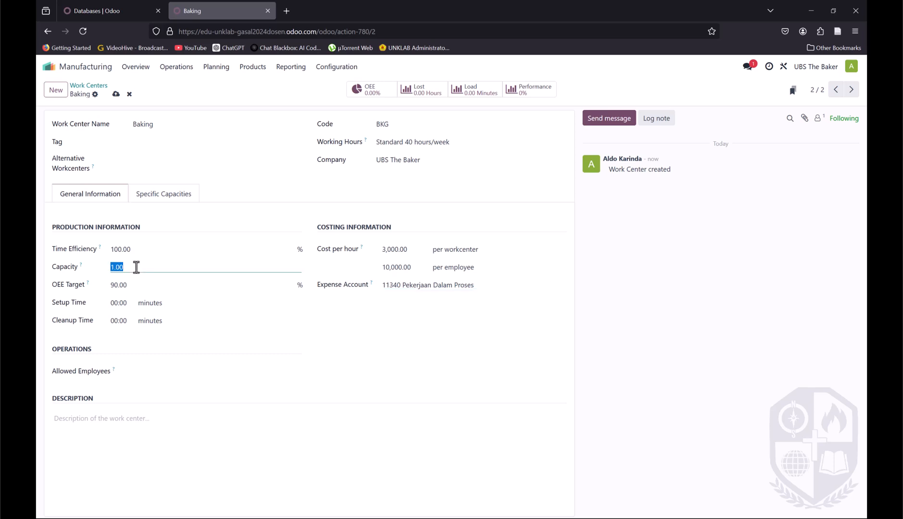
pyautogui.write('500')
pyautogui.click(116, 94)
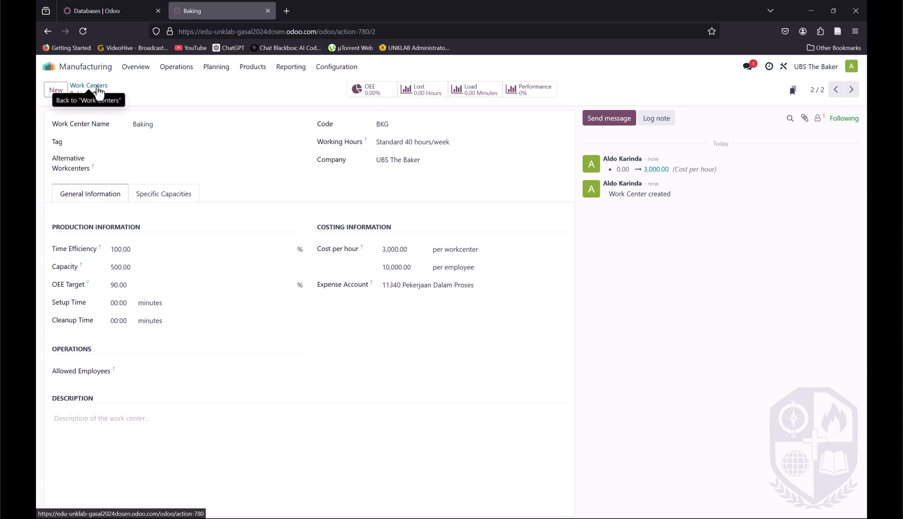
# Step: Open the Bills of Materials list in Manufacturing
pyautogui.click(332, 70)
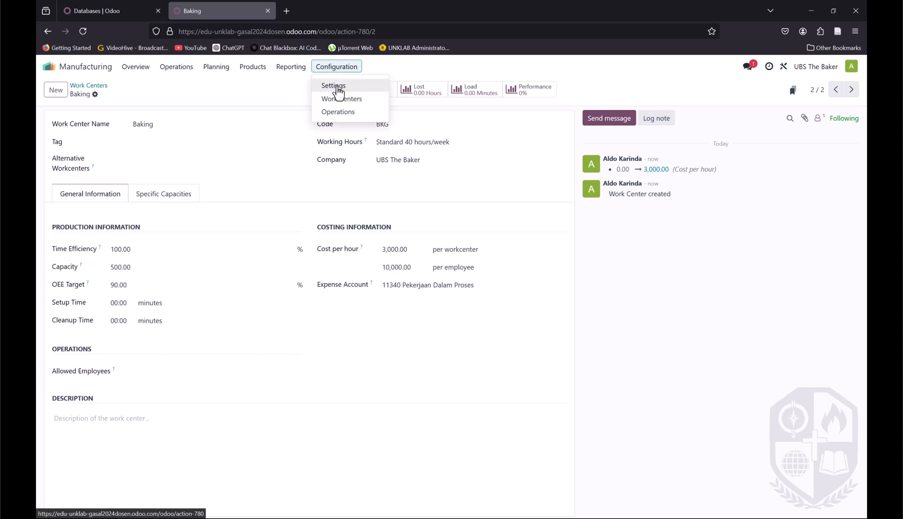
pyautogui.click(289, 101)
pyautogui.click(253, 71)
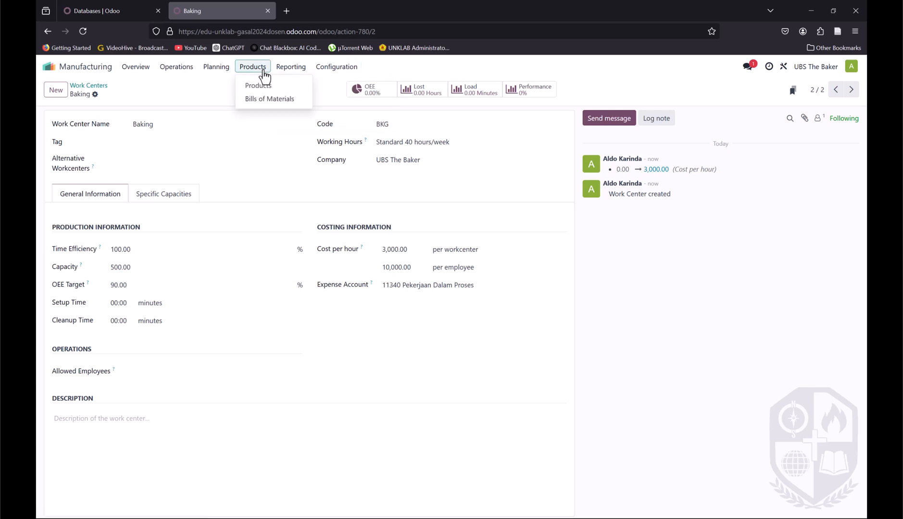
pyautogui.click(260, 105)
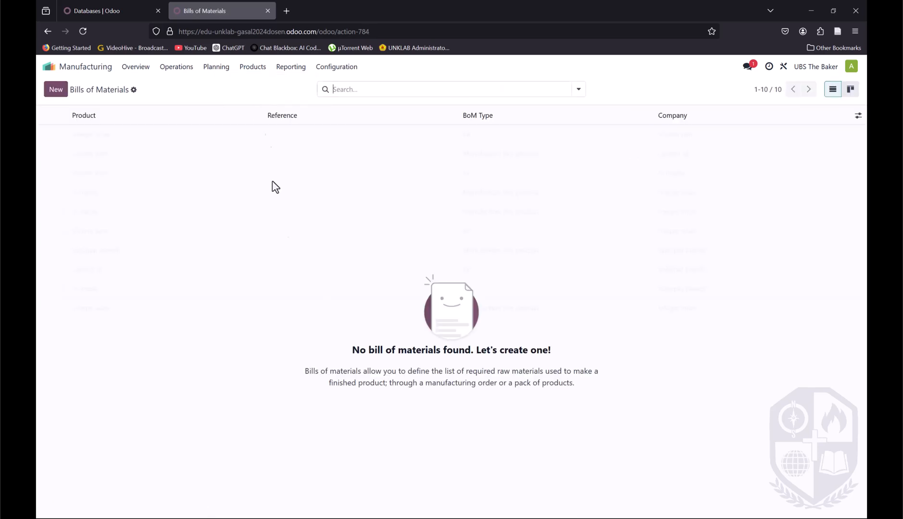
# Step: Create a bill of materials for Roti Aneka Rasa with quantity 6,500, checking the production quantity in the Word document
pyautogui.click(56, 90)
pyautogui.click(292, 125)
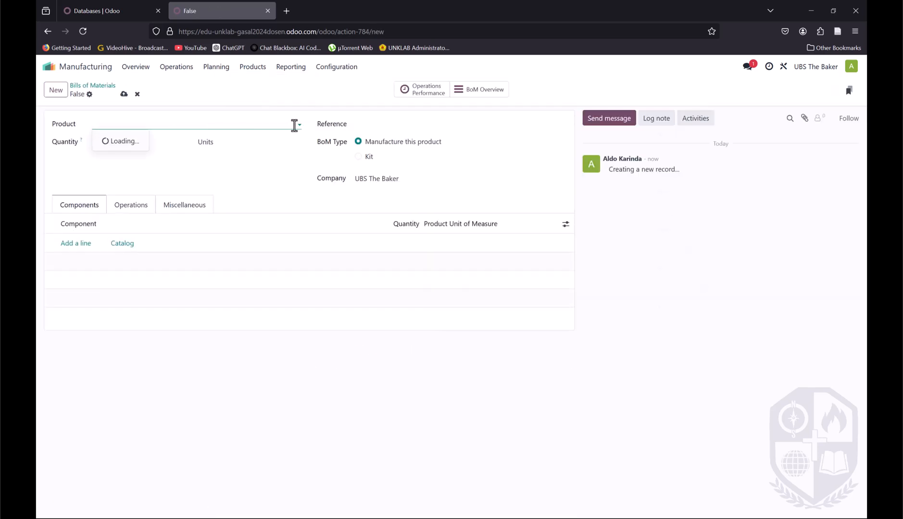
pyautogui.write('roti')
pyautogui.click(142, 142)
pyautogui.click(143, 146)
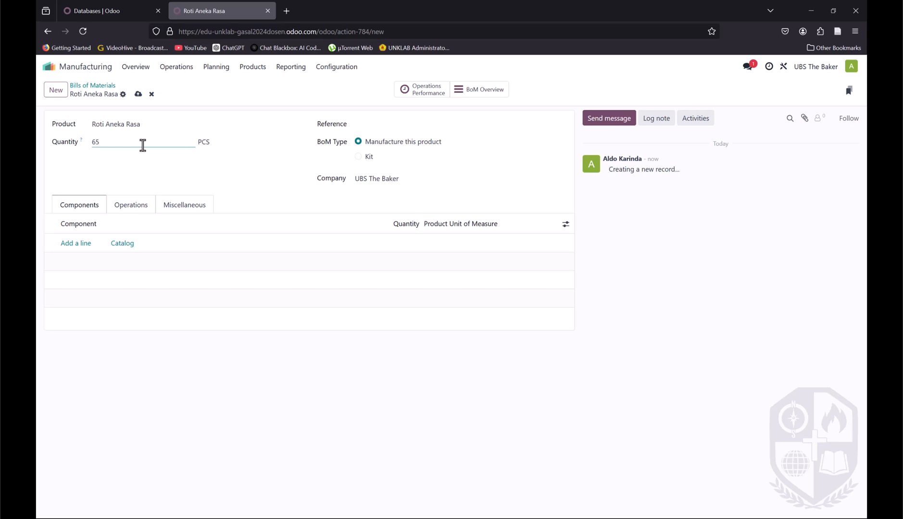
pyautogui.hotkey('alt', 'Tab')
pyautogui.press('Tab')
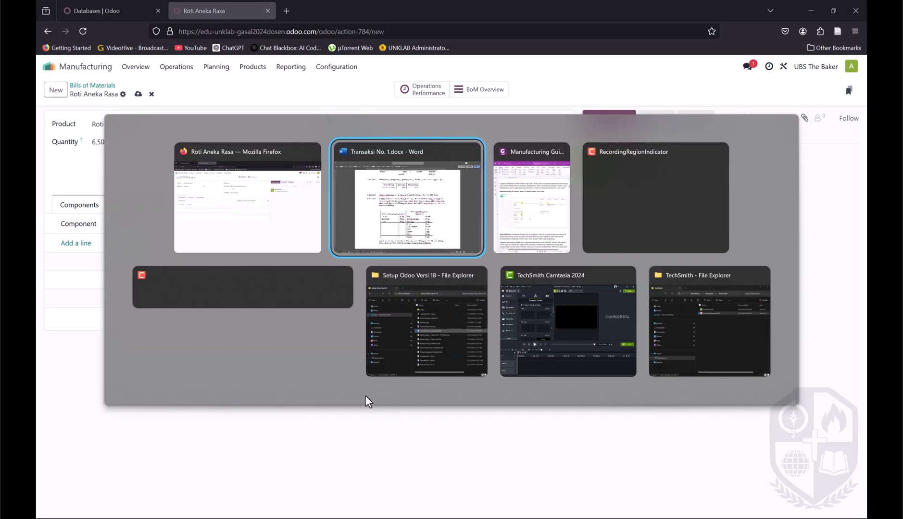
pyautogui.hotkey('alt', 'Tab')
pyautogui.hotkey('alt', 'Tab')
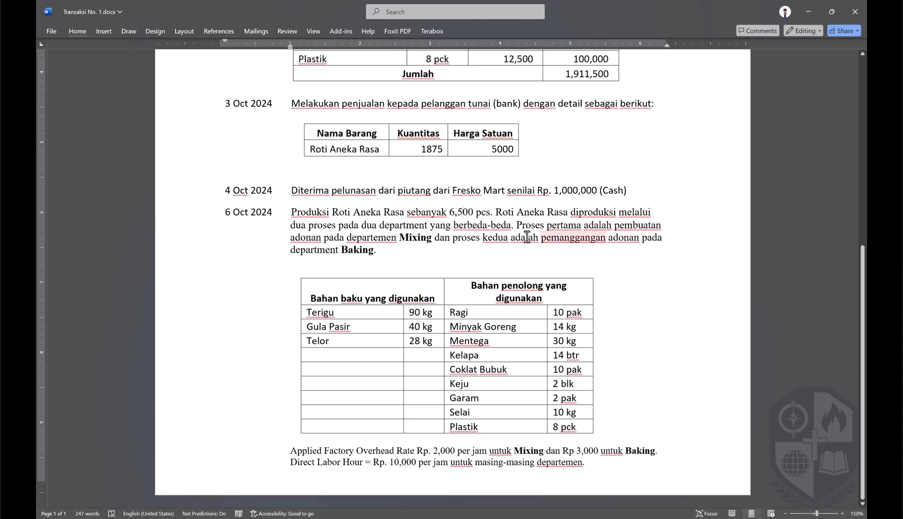
pyautogui.hotkey('alt', 'Tab')
pyautogui.press('Tab')
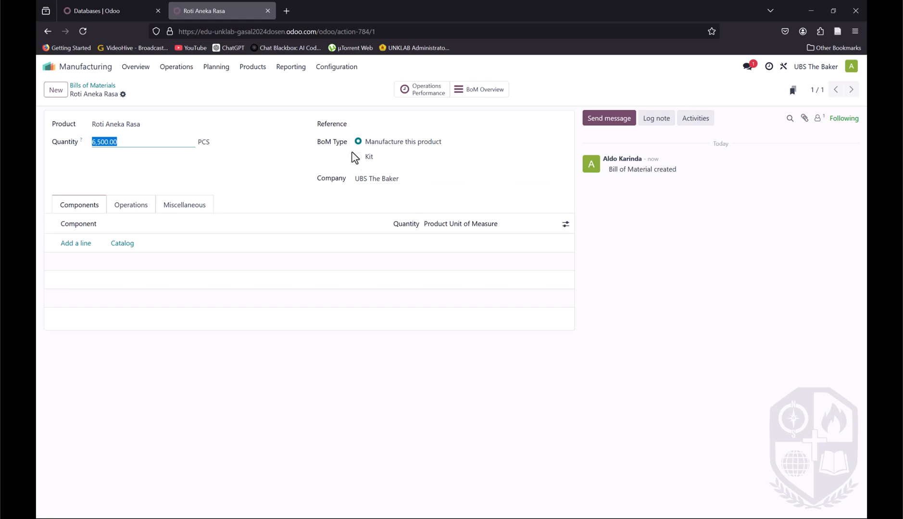
pyautogui.click(159, 188)
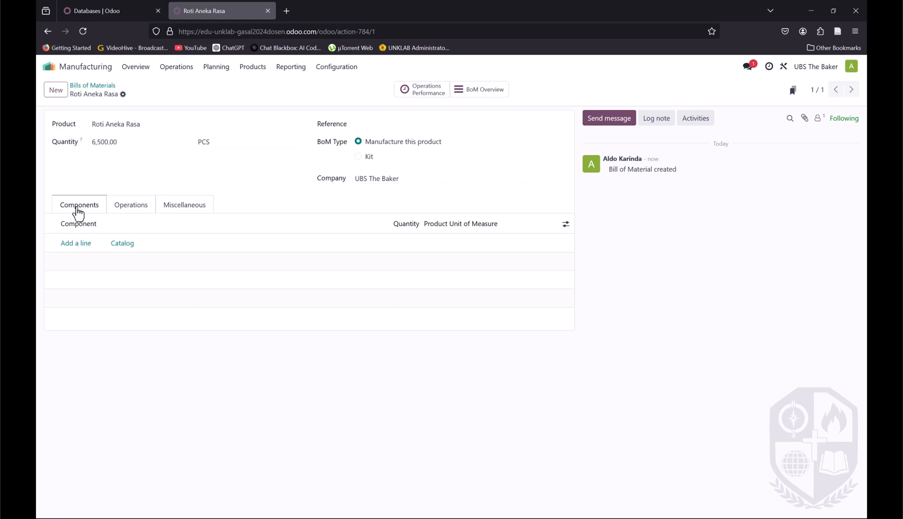
# Step: Add Tepung Terigu as a component with quantity 90 kg, following the materials table in the Word document
pyautogui.hotkey('alt', 'Tab')
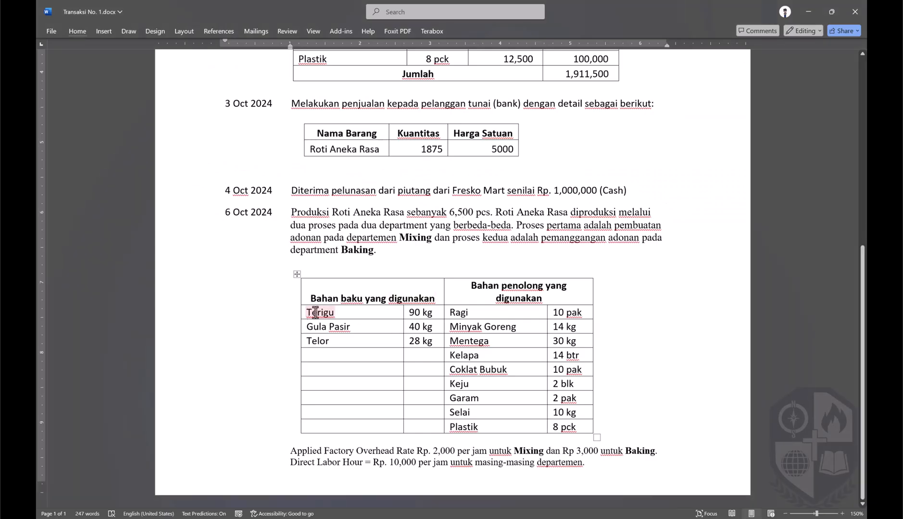
pyautogui.hotkey('alt', 'Tab')
pyautogui.click(75, 242)
pyautogui.write('Tepung')
pyautogui.press('Return')
pyautogui.hotkey('alt', 'Tab')
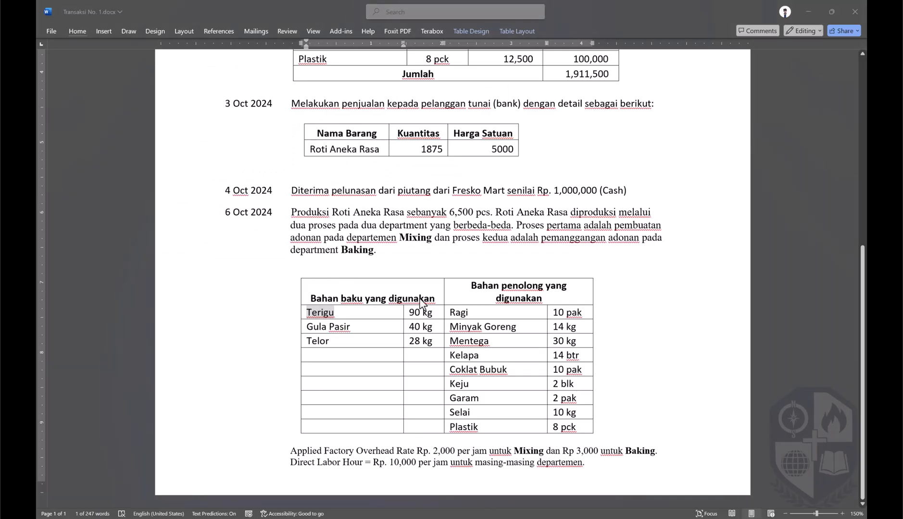
pyautogui.hotkey('alt', 'Tab')
pyautogui.write('9')
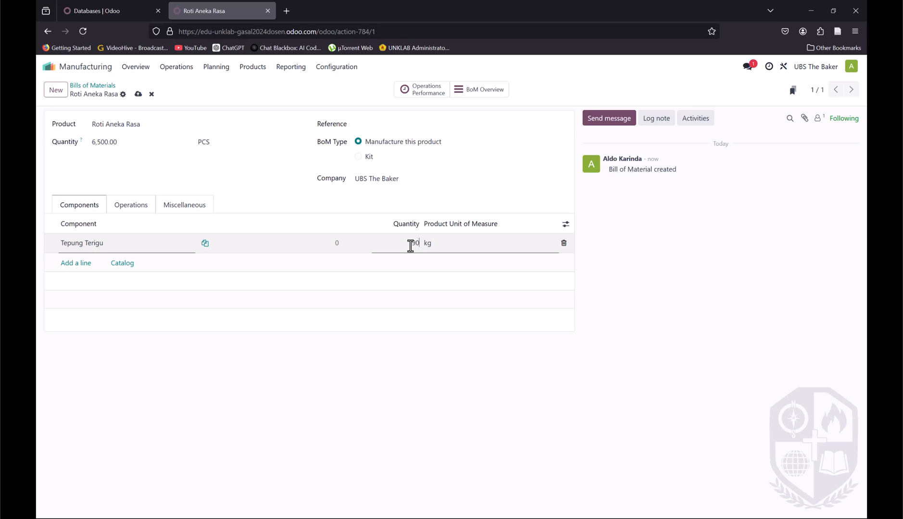
# Step: Add a Gula Pasir component line with quantity 40 kg, copying the name from the Word document's materials table
pyautogui.click(68, 264)
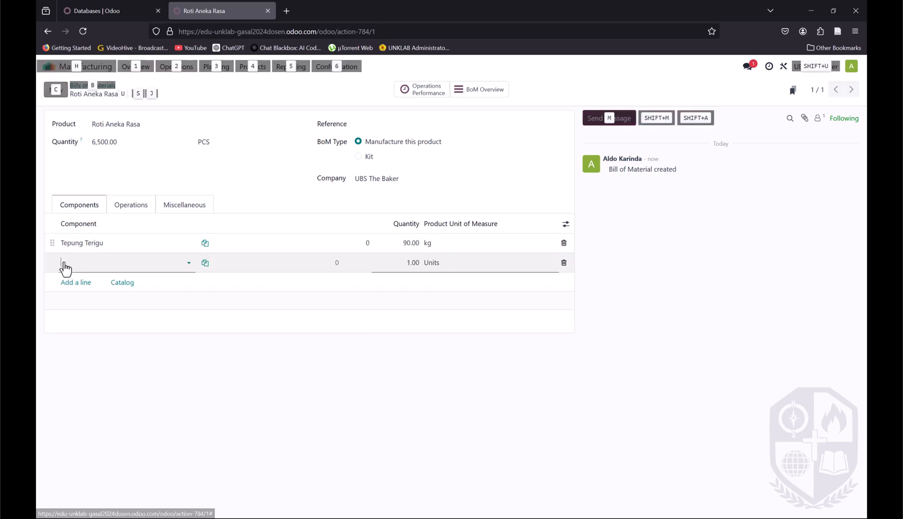
pyautogui.hotkey('alt', 'Tab')
pyautogui.doubleClick(313, 328)
pyautogui.hotkey('ctrl', 'c')
pyautogui.hotkey('alt', 'Tab')
pyautogui.click(82, 265)
pyautogui.hotkey('ctrl', 'v')
pyautogui.click(89, 281)
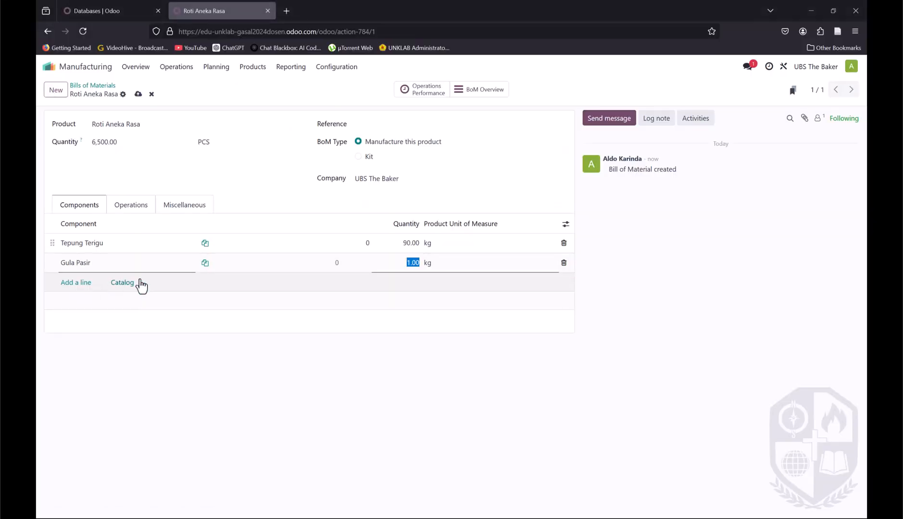
pyautogui.write('40')
# Step: Copy Telor from the Word materials table and add it as a component with quantity 28 kg
pyautogui.hotkey('alt', 'Tab')
pyautogui.doubleClick(317, 340)
pyautogui.hotkey('ctrl', 'c')
pyautogui.hotkey('alt', 'Tab')
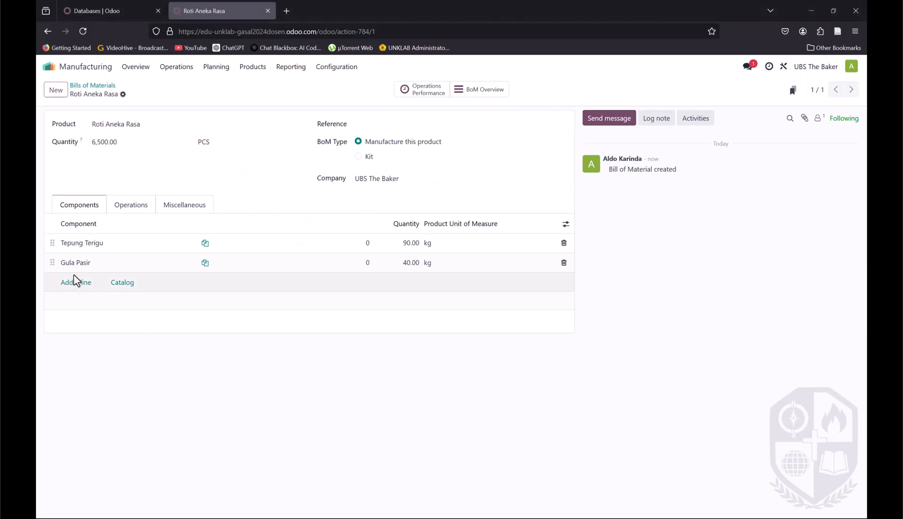
pyautogui.click(76, 284)
pyautogui.hotkey('ctrl', 'v')
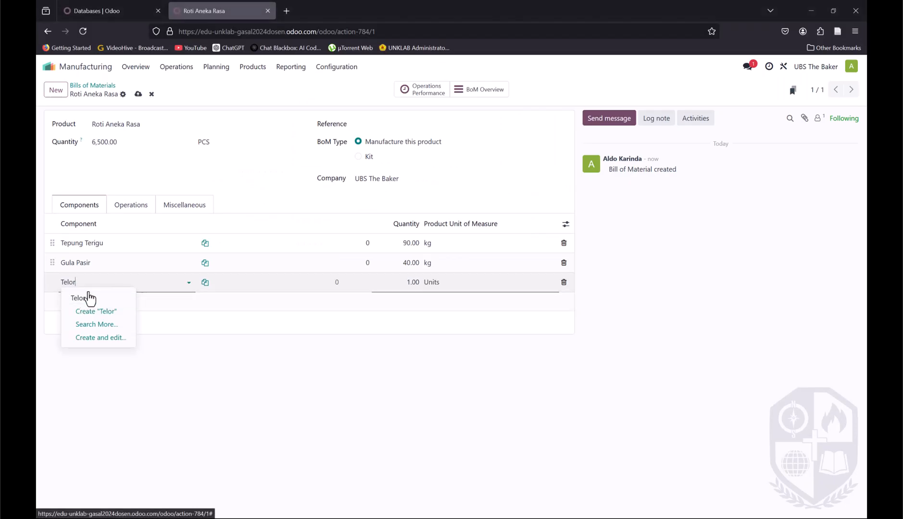
pyautogui.click(90, 298)
pyautogui.press('Tab')
pyautogui.write('28')
pyautogui.press('Return')
# Step: Look up Ragi in the Word document and add it as a component with quantity 10 PCK
pyautogui.hotkey('alt', 'Tab')
pyautogui.doubleClick(463, 315)
pyautogui.hotkey('alt', 'Tab')
pyautogui.click(74, 304)
pyautogui.write('Ragi')
pyautogui.click(76, 316)
pyautogui.press('Tab')
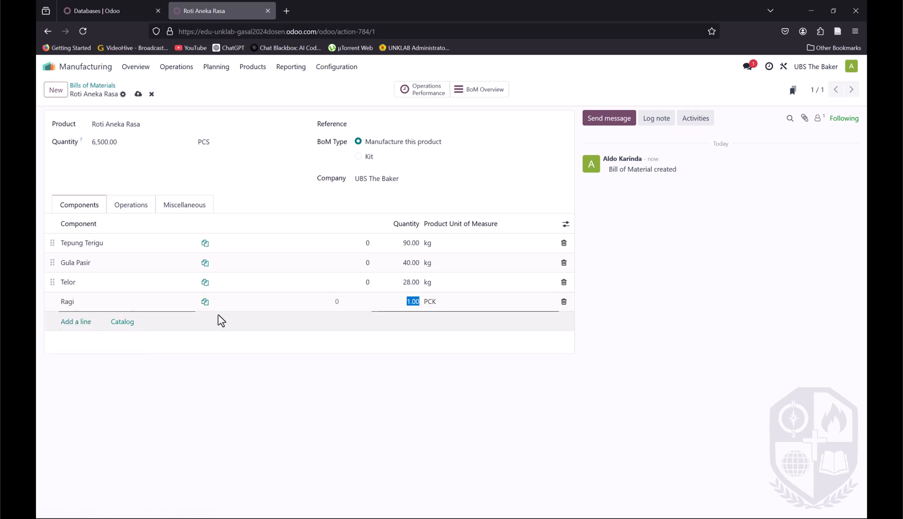
pyautogui.write('10')
# Step: Take Minyak Goreng from the Word materials table and add it as a component with quantity 14 kg
pyautogui.hotkey('alt', 'Tab')
pyautogui.doubleClick(466, 327)
pyautogui.hotkey('alt', 'Tab')
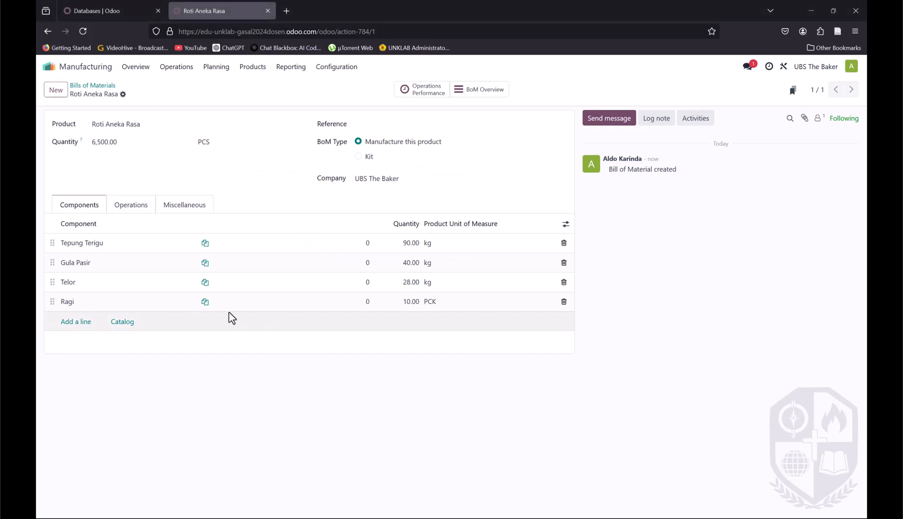
pyautogui.click(90, 328)
pyautogui.hotkey('ctrl', 'v')
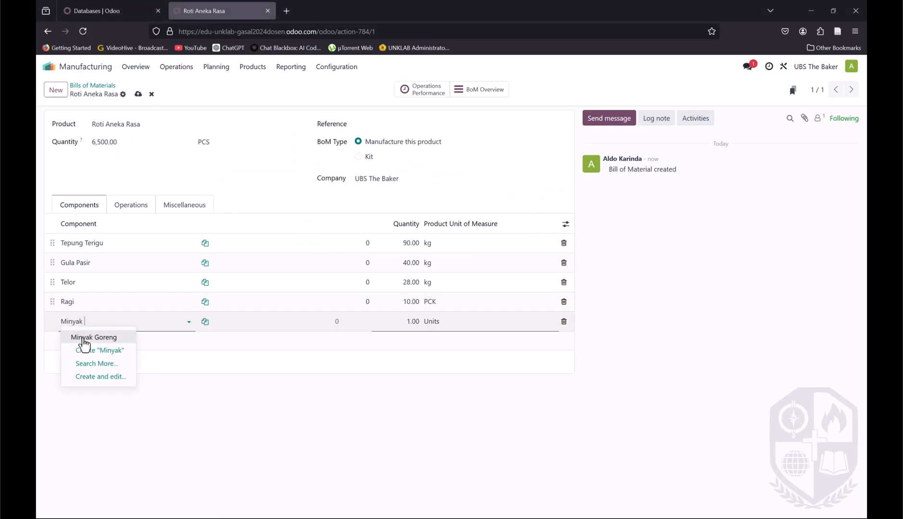
pyautogui.click(84, 341)
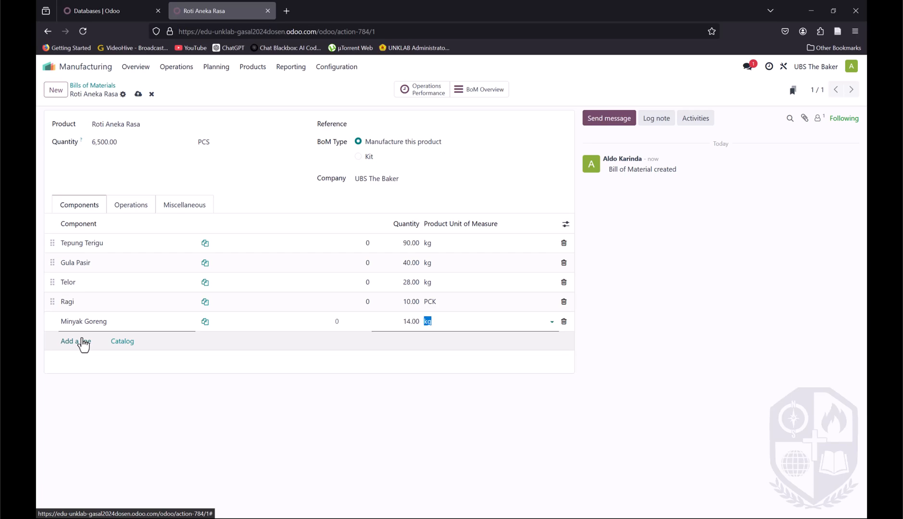
# Step: Copy Mentega from the Word document and add it to the components with quantity 30 kg
pyautogui.hotkey('alt', 'Tab')
pyautogui.doubleClick(471, 342)
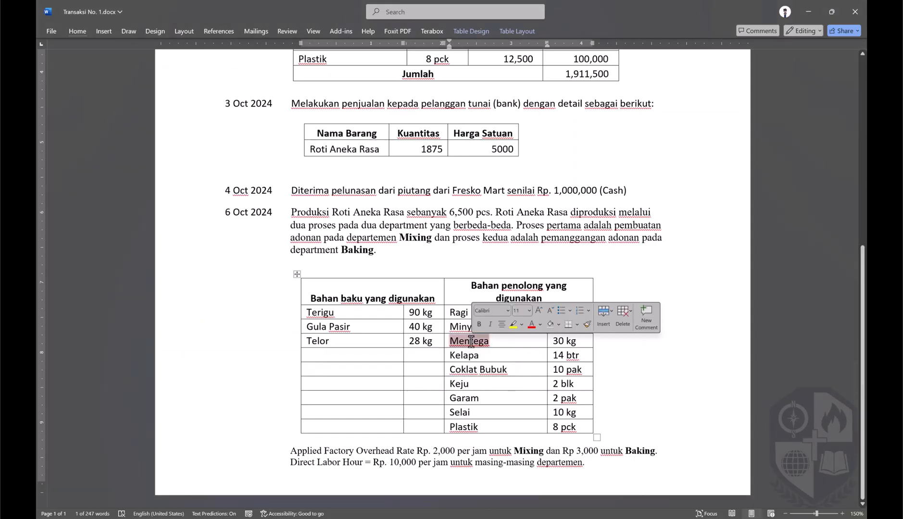
pyautogui.hotkey('ctrl', 'c')
pyautogui.hotkey('alt', 'Tab')
pyautogui.click(68, 343)
pyautogui.hotkey('ctrl', 'v')
pyautogui.press('Tab')
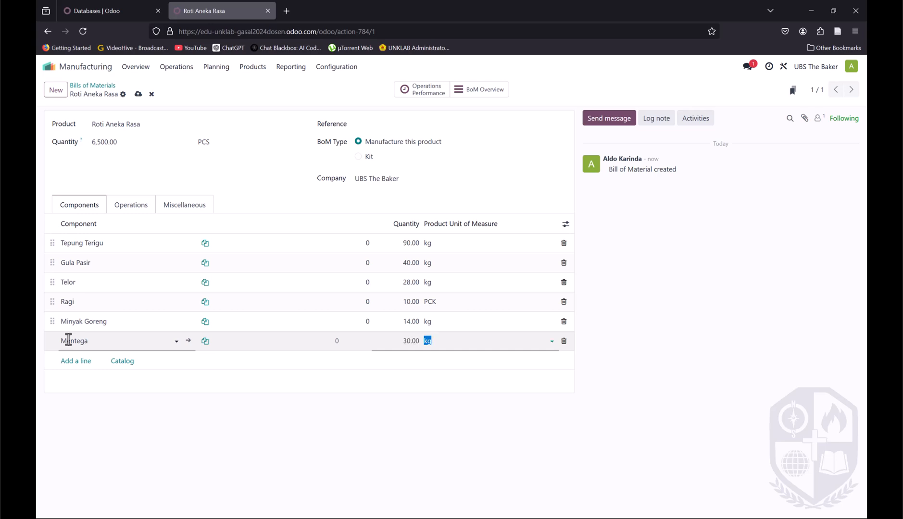
# Step: Copy Kelapa from the Word document and add it to the components with quantity 14 Btr
pyautogui.click(76, 361)
pyautogui.hotkey('alt', 'Tab')
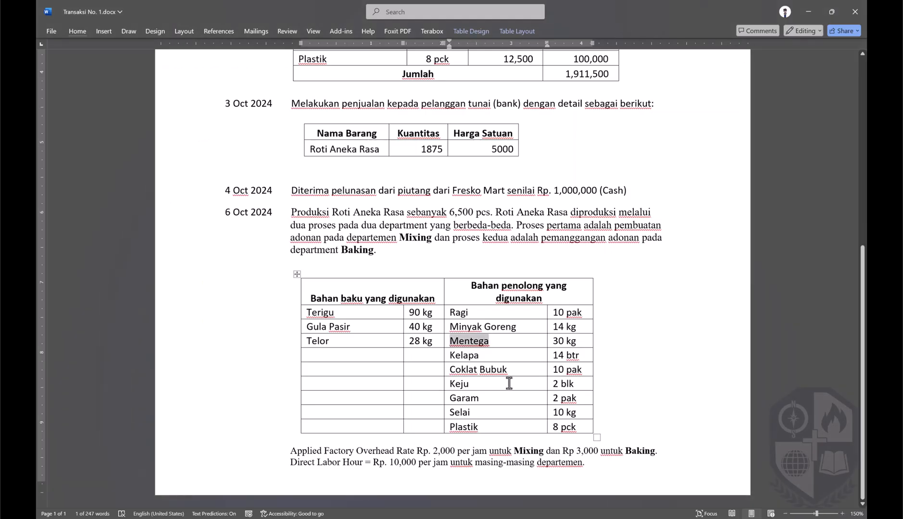
pyautogui.doubleClick(466, 355)
pyautogui.hotkey('ctrl', 'c')
pyautogui.hotkey('alt', 'Tab')
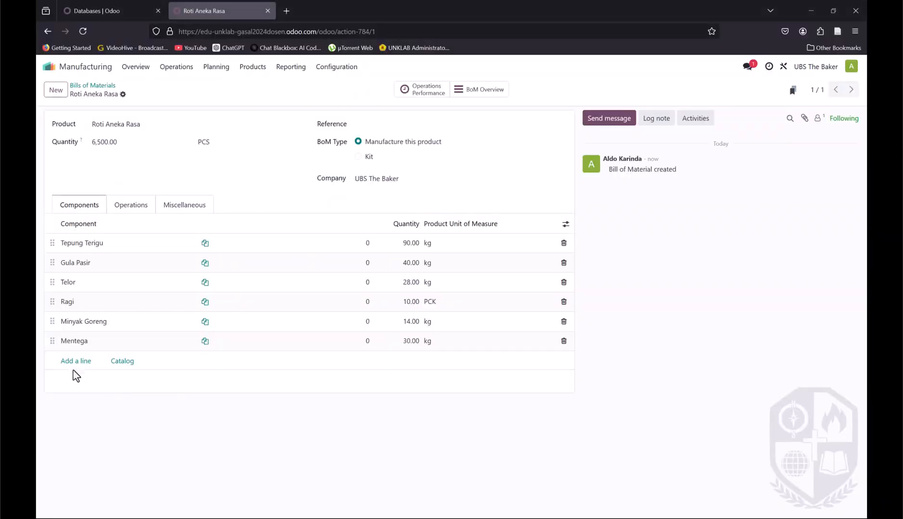
pyautogui.click(70, 363)
pyautogui.hotkey('ctrl', 'v')
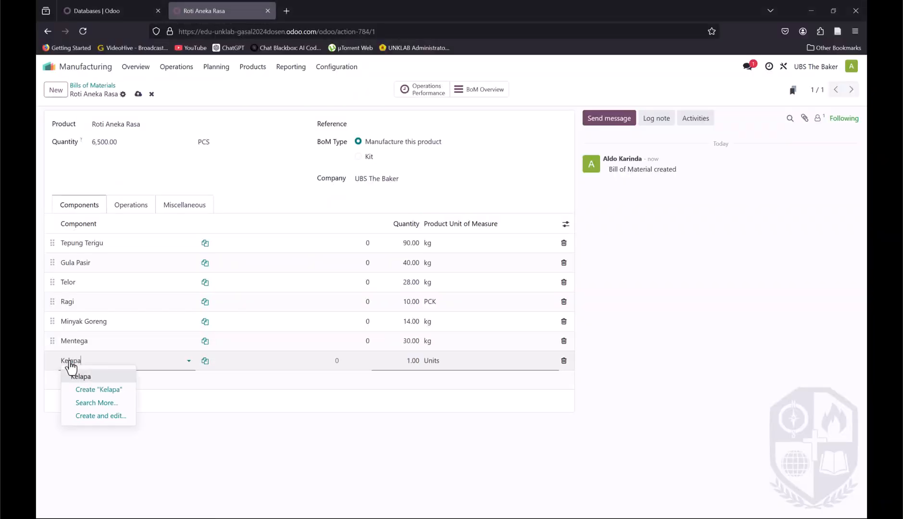
pyautogui.click(80, 376)
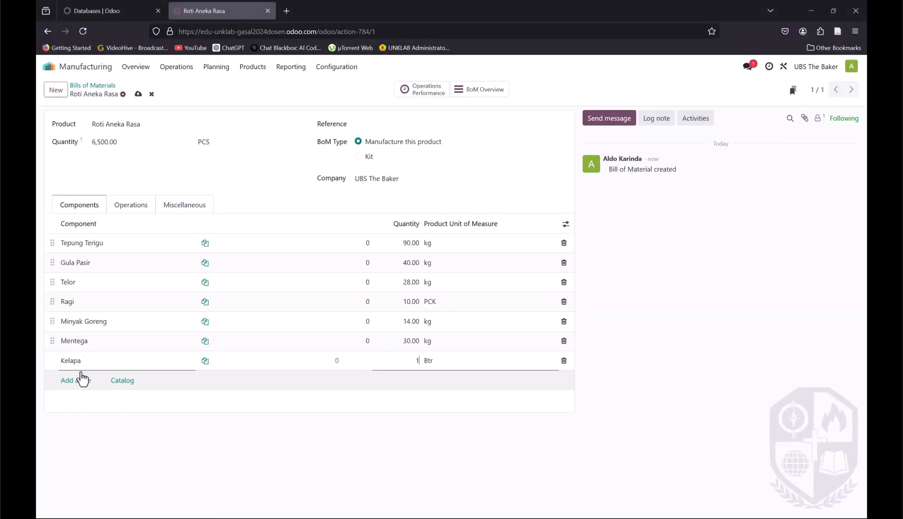
# Step: Add Coklat Bubuk to the components with quantity 10 PCK, copying its name from the Word document
pyautogui.click(82, 380)
pyautogui.hotkey('alt', 'Tab')
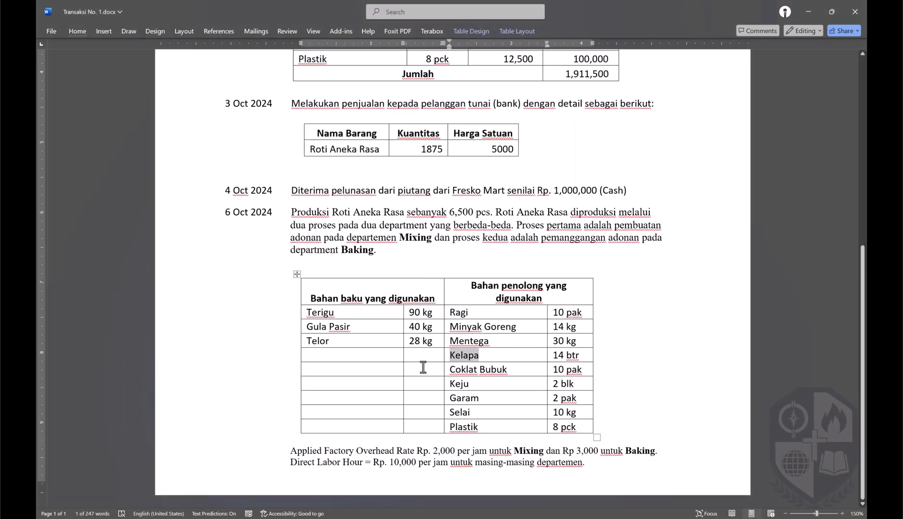
pyautogui.doubleClick(453, 369)
pyautogui.hotkey('ctrl', 'c')
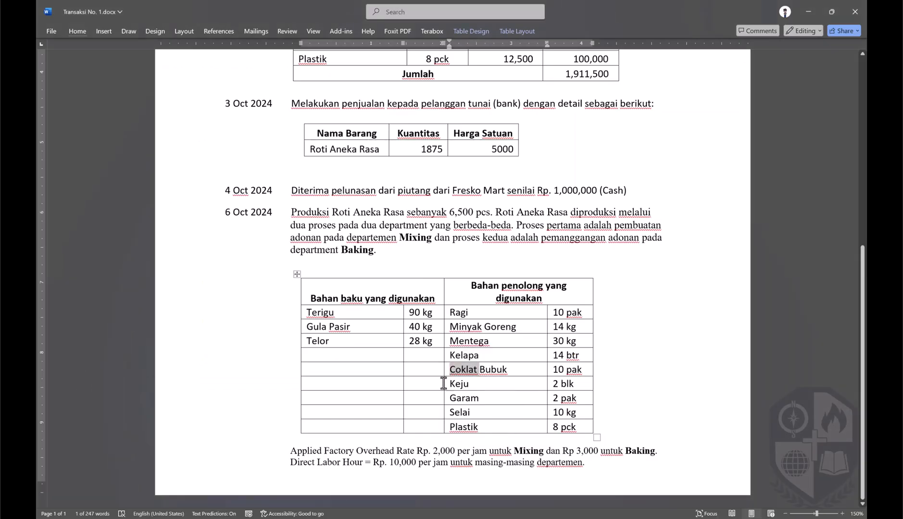
pyautogui.hotkey('alt', 'Tab')
pyautogui.hotkey('alt', 'Tab')
pyautogui.hotkey('alt', 'Tab')
pyautogui.click(81, 381)
pyautogui.hotkey('ctrl', 'v')
pyautogui.press('Tab')
pyautogui.write('10')
pyautogui.press('Return')
# Step: Copy Keju from the Word document and add it to the components with quantity 2 BLK
pyautogui.hotkey('alt', 'Tab')
pyautogui.doubleClick(461, 385)
pyautogui.hotkey('ctrl', 'c')
pyautogui.hotkey('alt', 'Tab')
pyautogui.click(77, 400)
pyautogui.hotkey('ctrl', 'v')
pyautogui.press('Tab')
pyautogui.write('2')
pyautogui.press('Return')
# Step: Copy Garam from the Word document and add it to the components with quantity 2 PCK
pyautogui.hotkey('alt', 'Tab')
pyautogui.doubleClick(463, 397)
pyautogui.hotkey('ctrl', 'c')
pyautogui.hotkey('alt', 'Tab')
pyautogui.click(77, 420)
pyautogui.press('Tab')
pyautogui.write('2')
pyautogui.press('Return')
# Step: Copy Selai from the Word document and add it to the components with quantity 10 kg
pyautogui.hotkey('alt', 'Tab')
pyautogui.doubleClick(456, 414)
pyautogui.hotkey('ctrl', 'c')
pyautogui.hotkey('alt', 'Tab')
pyautogui.click(82, 446)
pyautogui.hotkey('ctrl', 'v')
pyautogui.press('Tab')
pyautogui.write('10')
pyautogui.press('Return')
# Step: Copy Plastik from the Word document and add it to the components with quantity 8 PCK
pyautogui.hotkey('alt', 'Tab')
pyautogui.doubleClick(464, 427)
pyautogui.hotkey('ctrl', 'c')
pyautogui.hotkey('alt', 'Tab')
pyautogui.click(74, 459)
pyautogui.press('Tab')
pyautogui.write('8')
pyautogui.press('Tab')
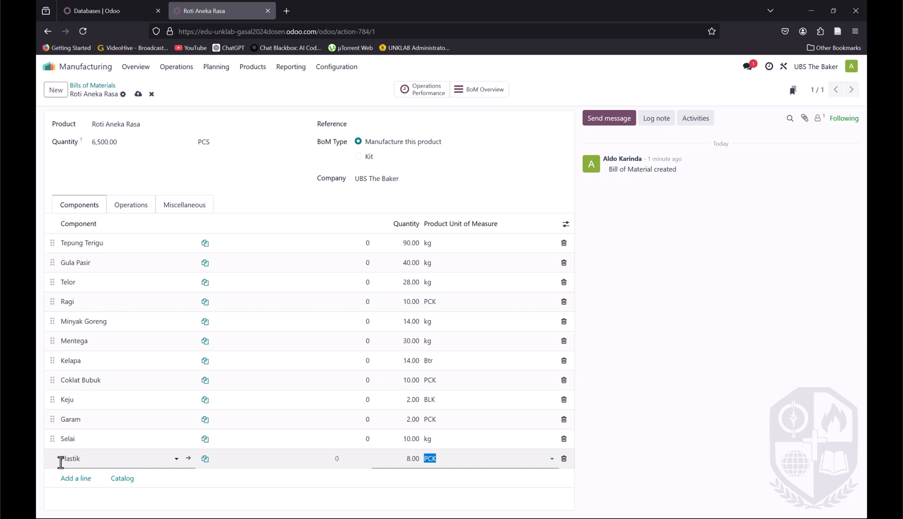
pyautogui.click(631, 440)
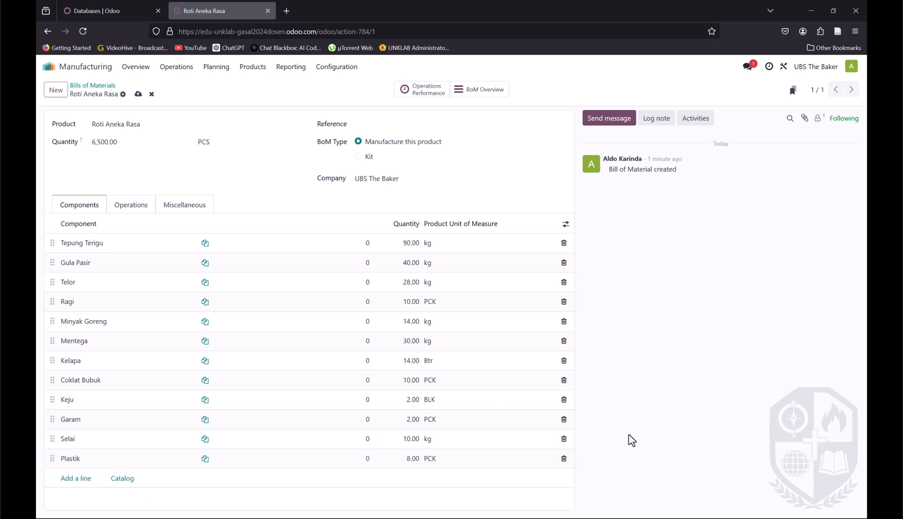
# Step: Compare the component quantities in the bill of materials with the materials table in the Word document
pyautogui.hotkey('alt', 'Tab')
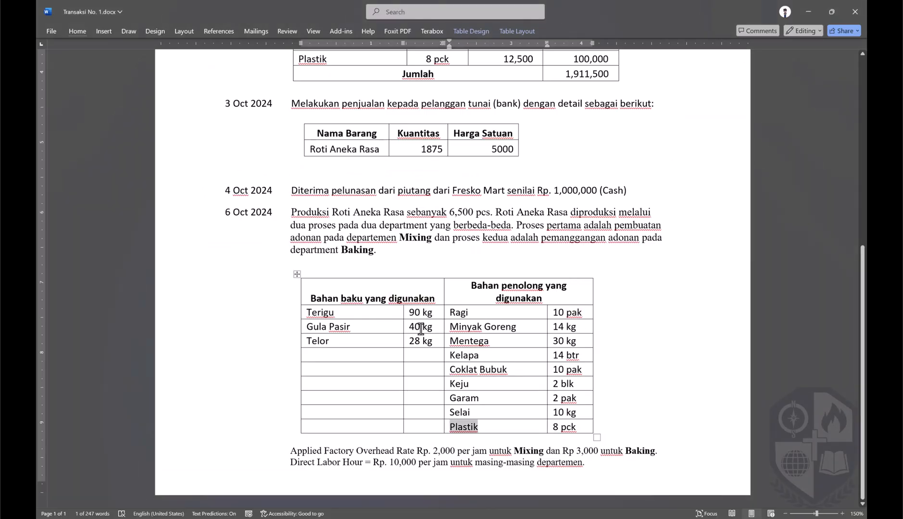
pyautogui.hotkey('alt', 'Tab')
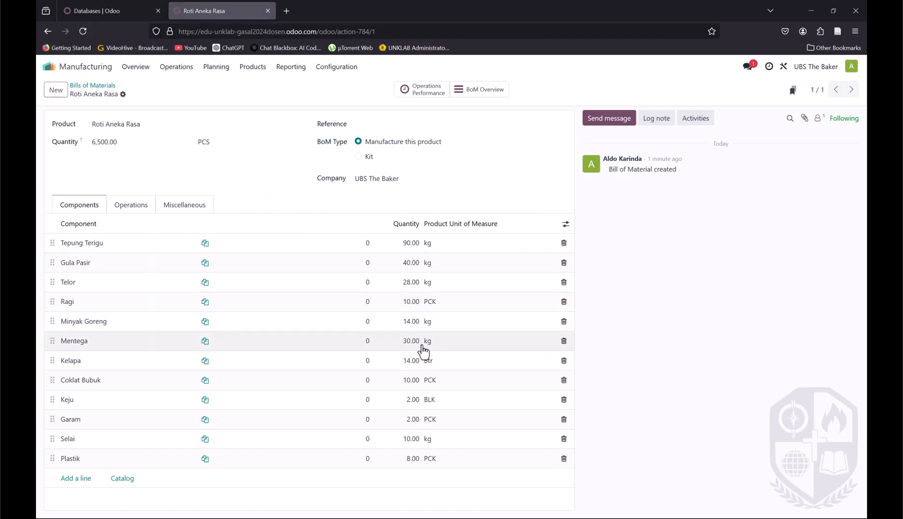
pyautogui.hotkey('alt', 'Tab')
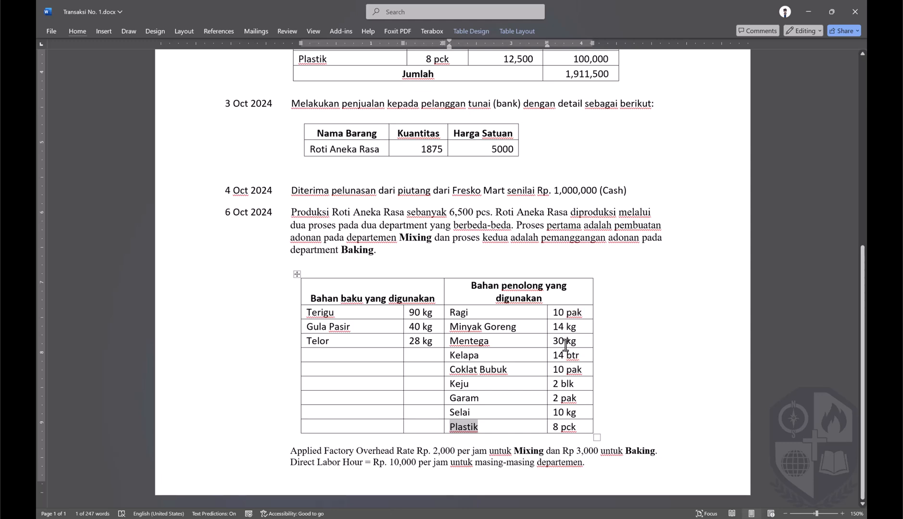
pyautogui.hotkey('alt', 'Tab')
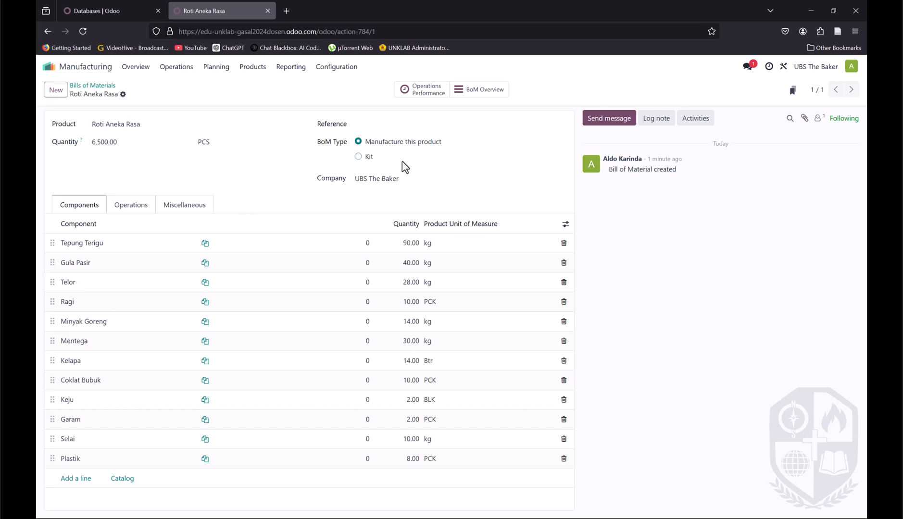
# Step: Open the BoM Overview for Roti Aneka Rasa and review the component costs, routes and unit cost
pyautogui.click(489, 103)
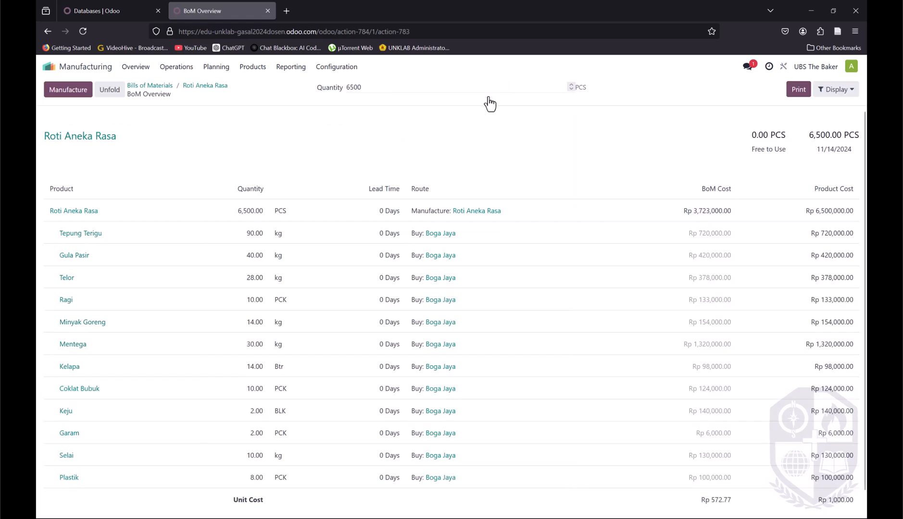
pyautogui.scroll(-1, 522, 162)
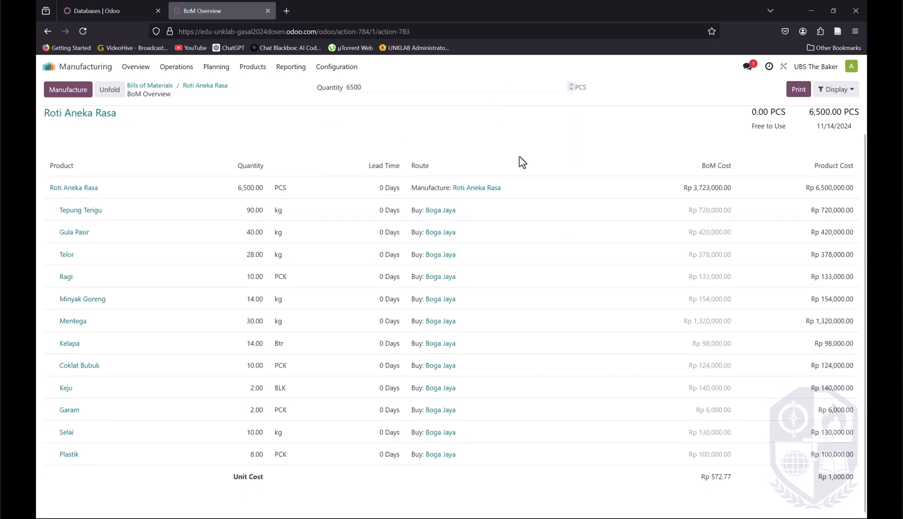
pyautogui.scroll(1, 553, 227)
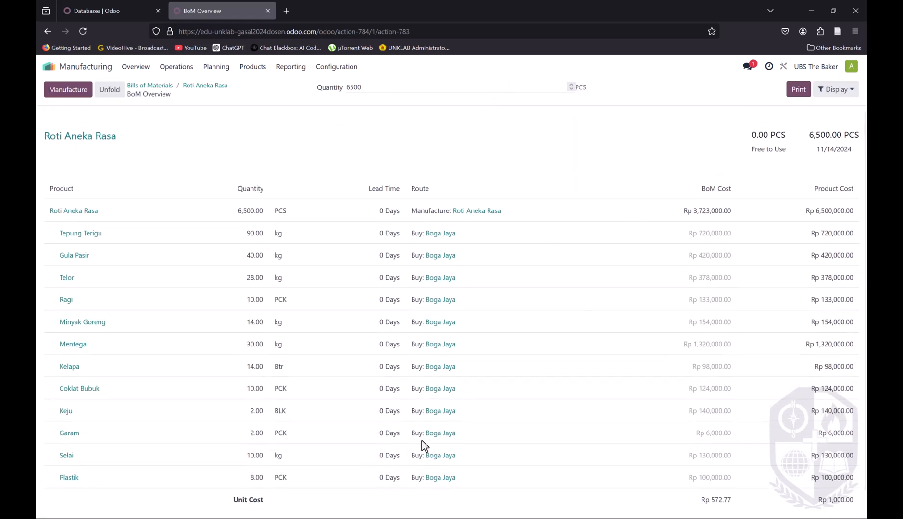
pyautogui.scroll(-1, 411, 413)
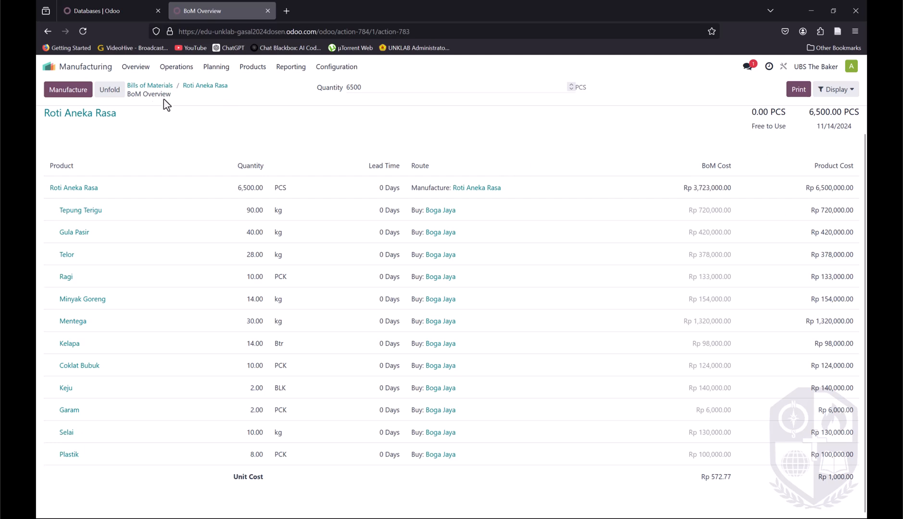
# Step: Leave the BoM Overview, open the Manufacturing Orders list and remove its To Do filter
pyautogui.click(160, 86)
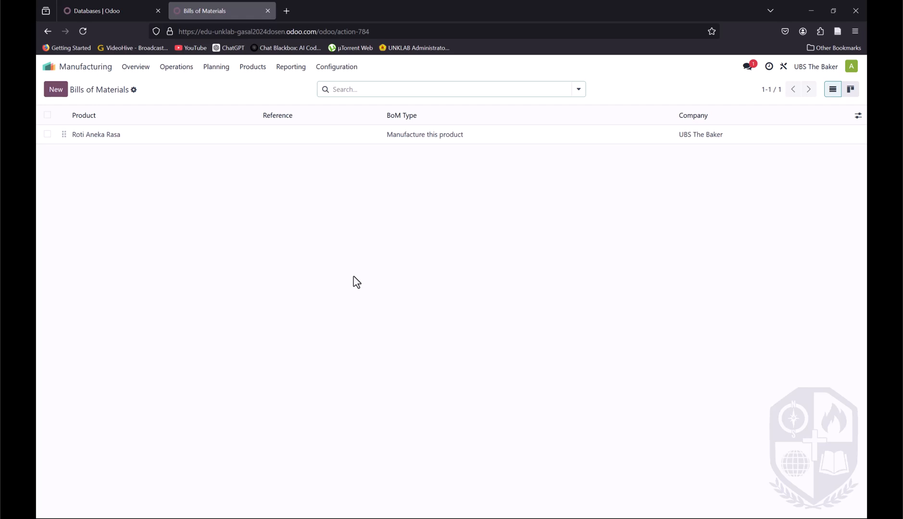
pyautogui.click(253, 72)
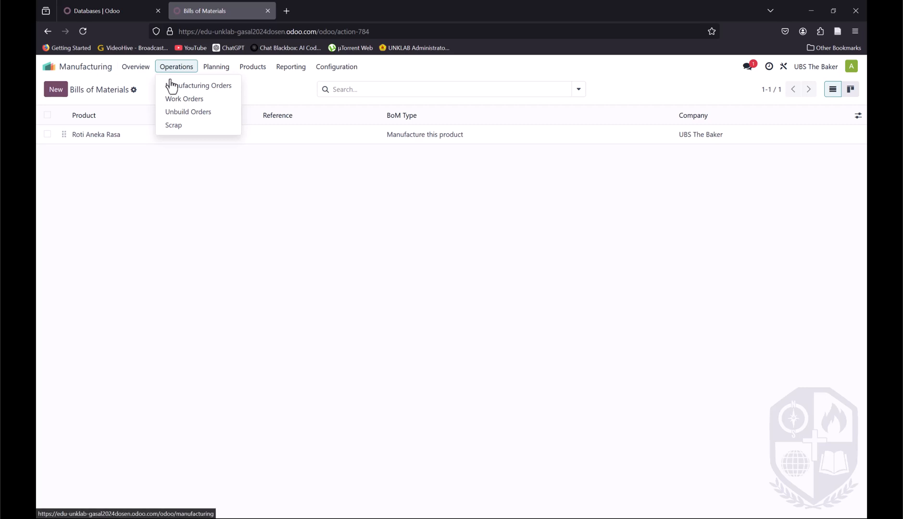
pyautogui.click(189, 90)
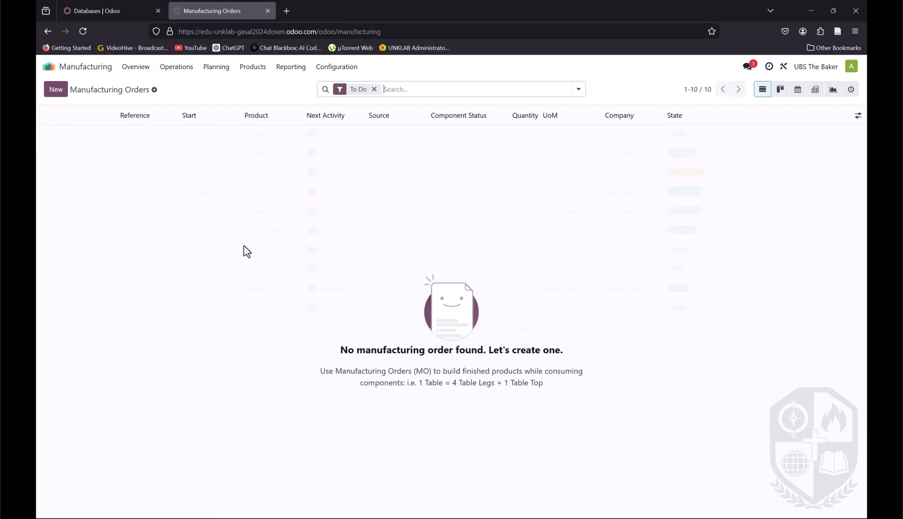
pyautogui.click(374, 90)
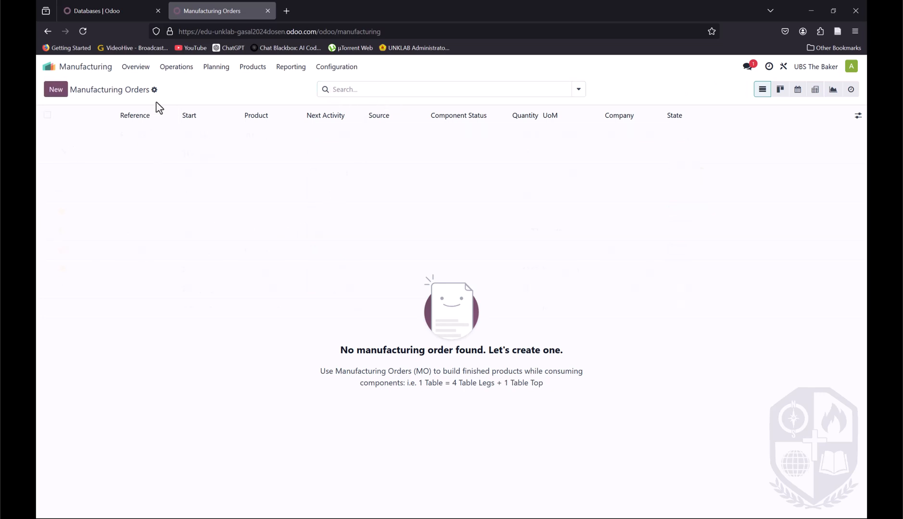
# Step: Create a new manufacturing order for the product Roti Aneka Rasa
pyautogui.click(58, 91)
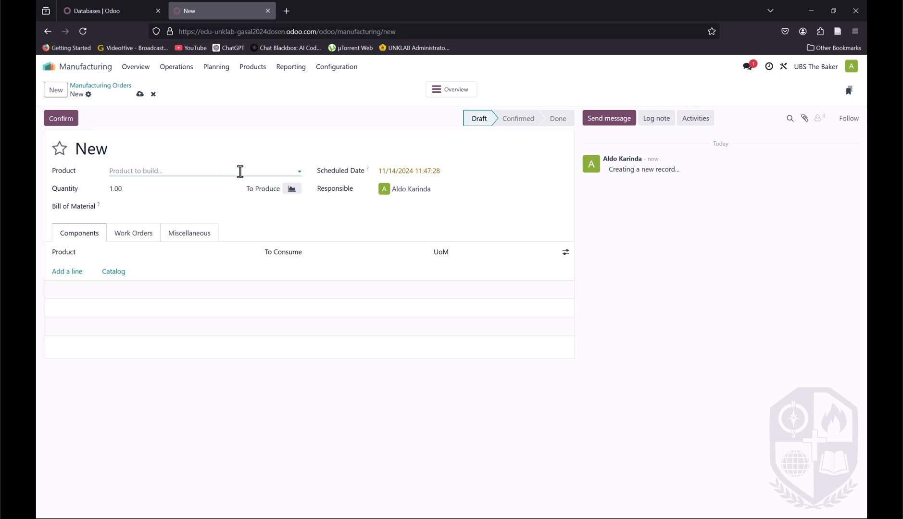
pyautogui.click(300, 171)
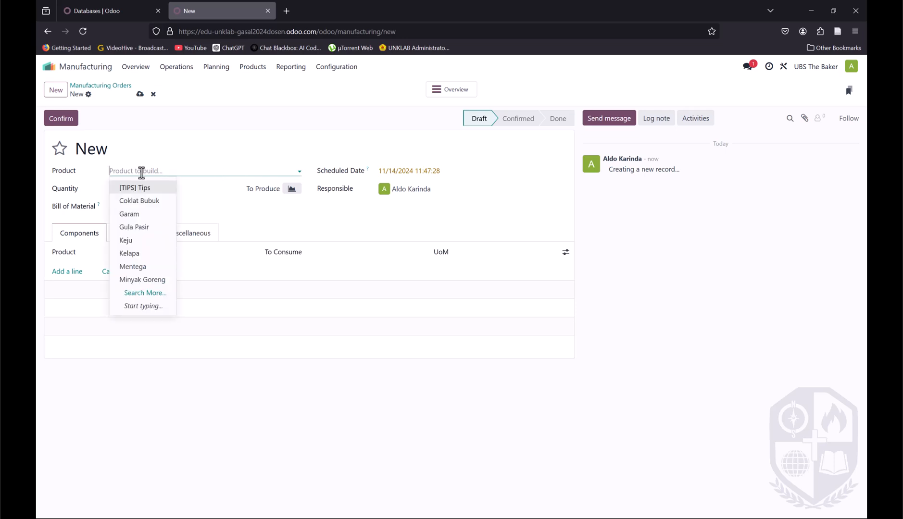
pyautogui.write('roti')
pyautogui.click(128, 189)
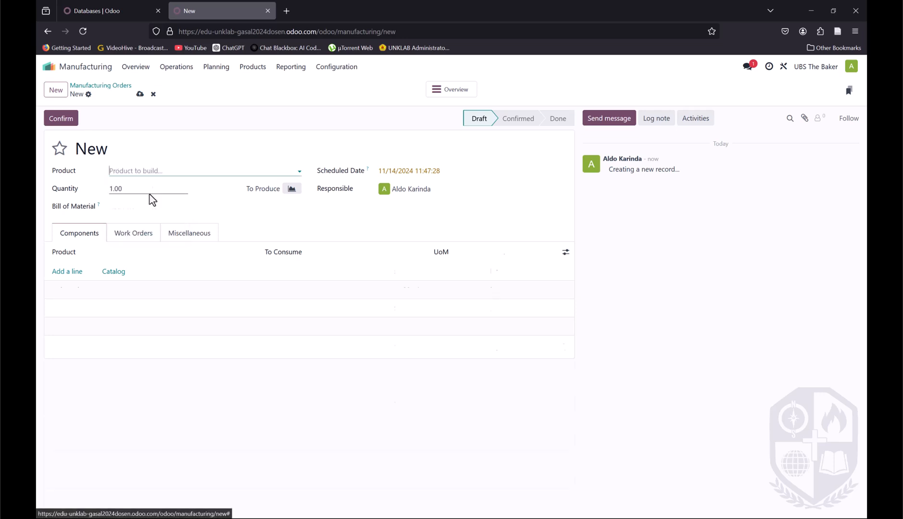
# Step: Set the manufacturing order's scheduled date to 10/06/2024 at 09:00
pyautogui.click(419, 176)
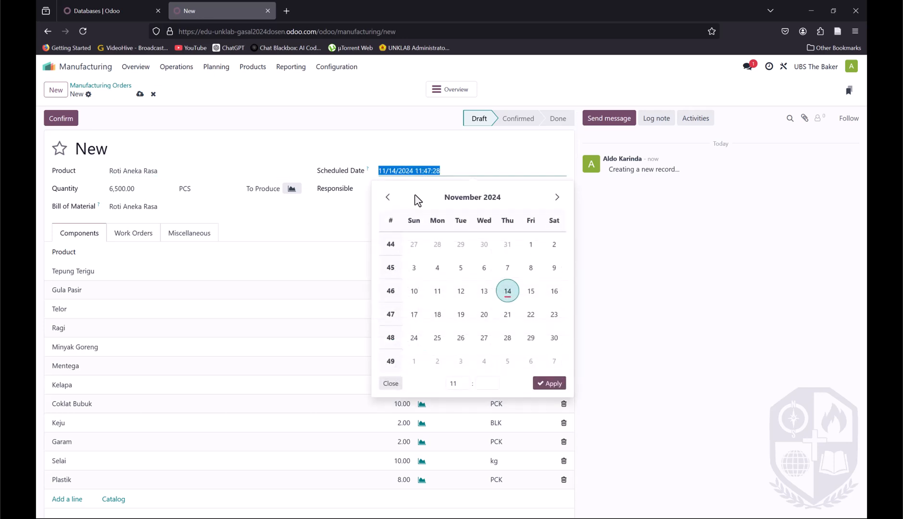
pyautogui.click(388, 197)
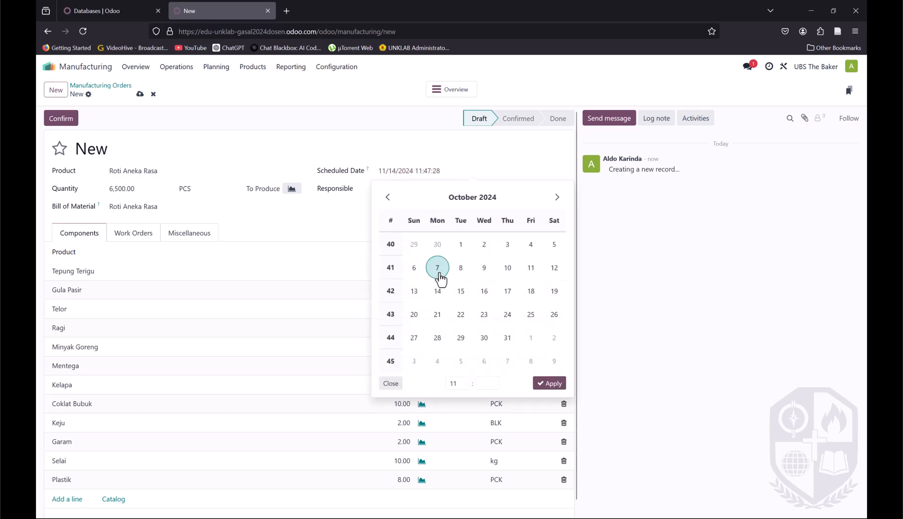
pyautogui.click(416, 274)
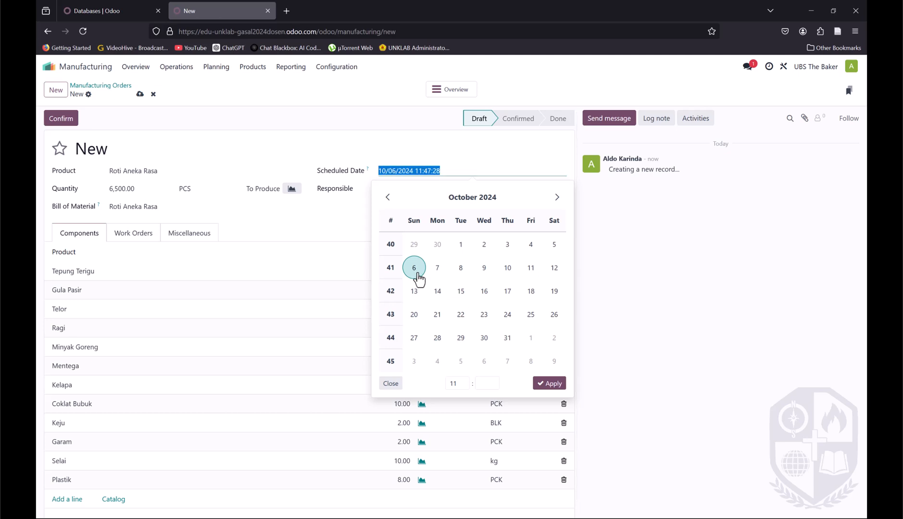
pyautogui.click(457, 383)
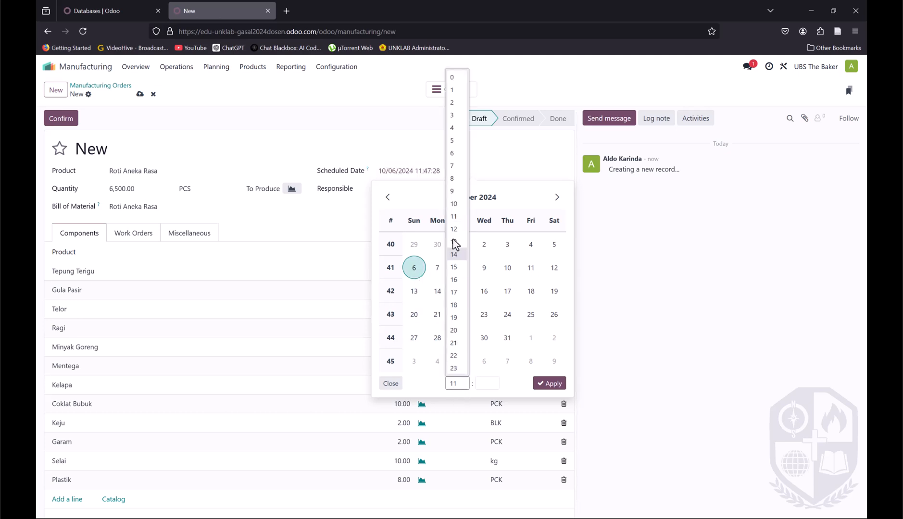
pyautogui.click(456, 192)
pyautogui.click(484, 385)
pyautogui.click(484, 241)
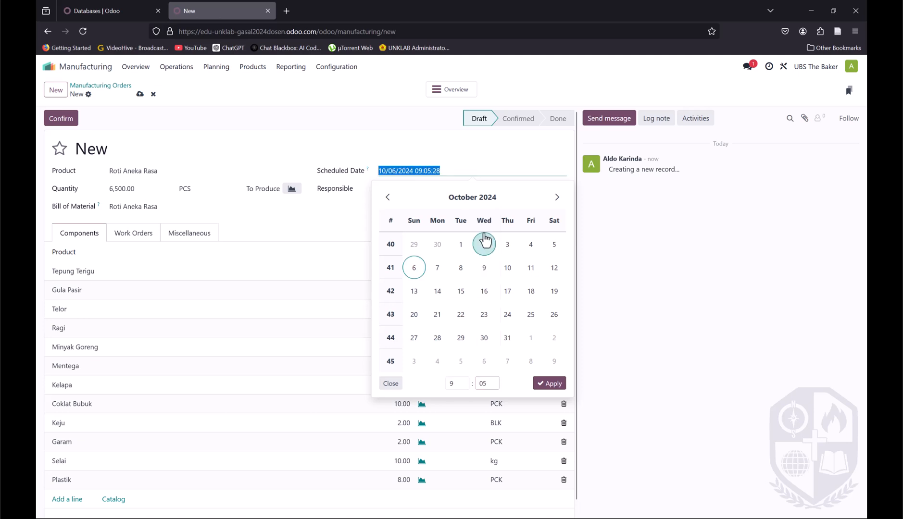
pyautogui.click(481, 383)
pyautogui.click(484, 235)
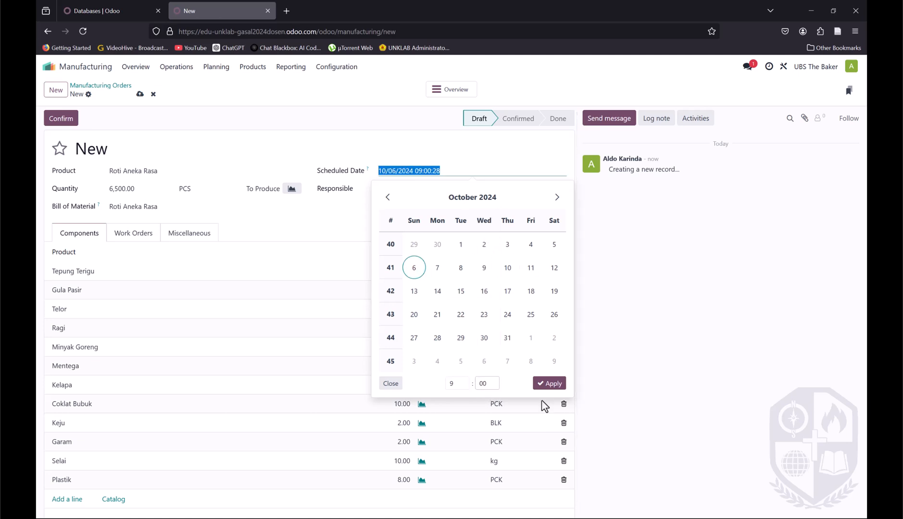
pyautogui.click(550, 384)
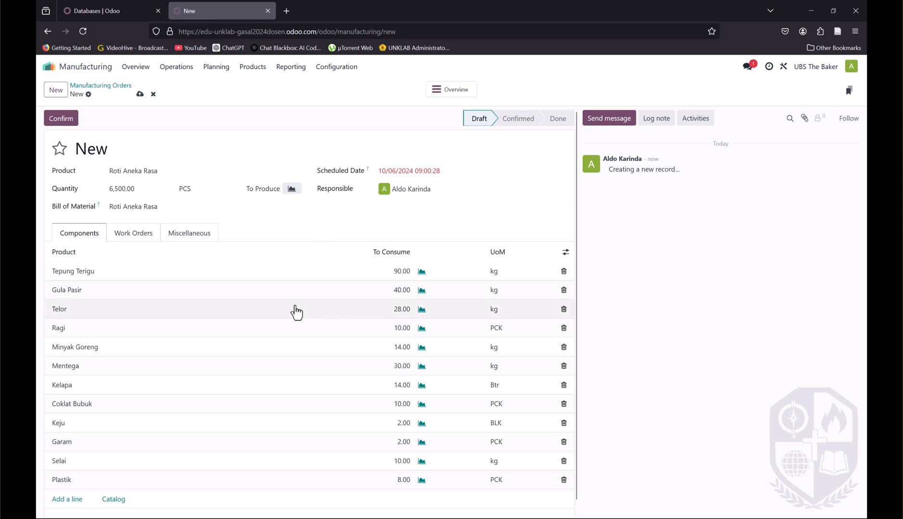
# Step: Review the order's components and work orders, and set Tepung Terigu's quantity to consume to 100 kg to test availability
pyautogui.scroll(-1, 296, 317)
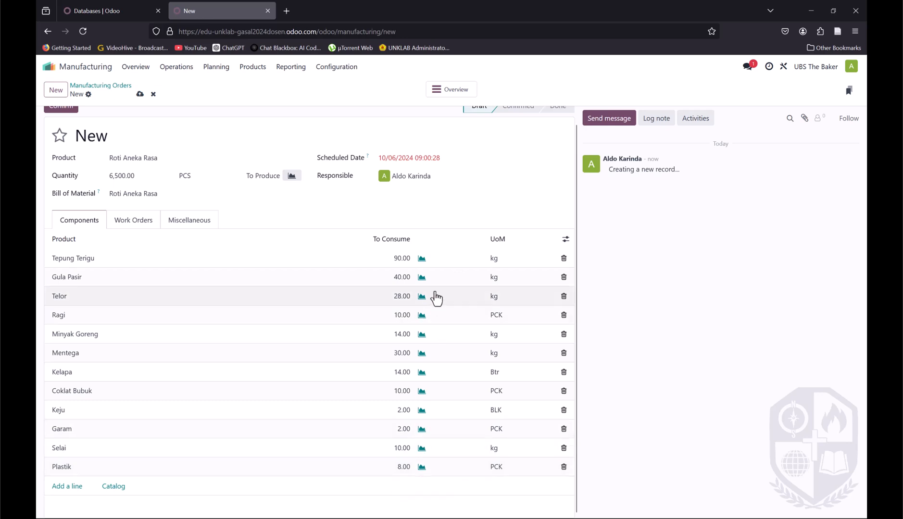
pyautogui.scroll(1, 370, 247)
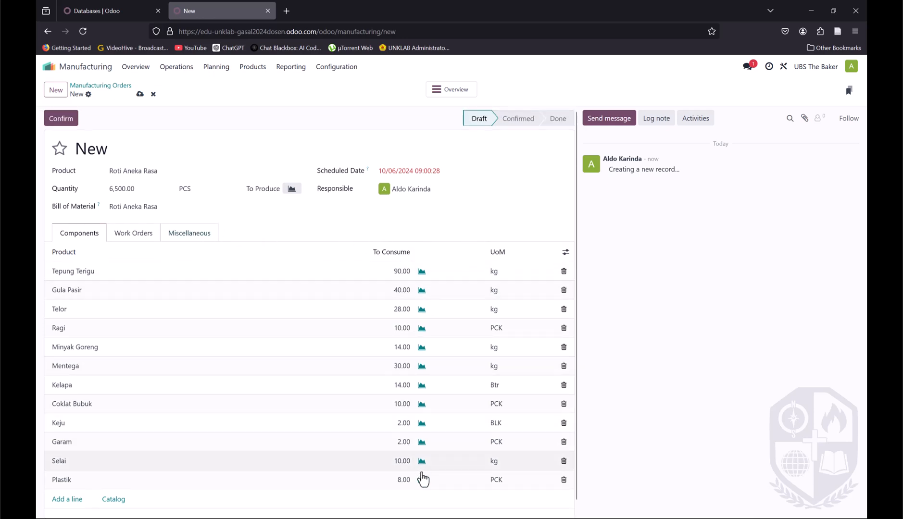
pyautogui.click(129, 235)
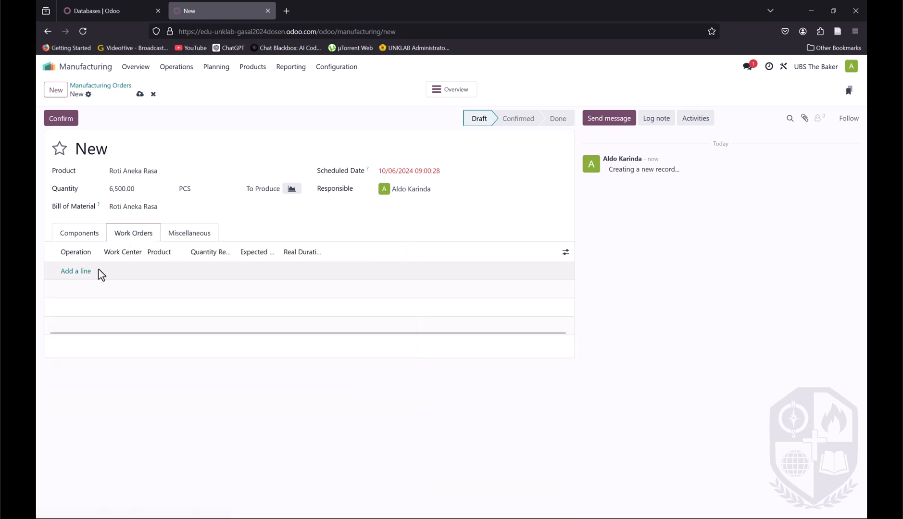
pyautogui.click(69, 239)
pyautogui.click(400, 273)
pyautogui.moveTo(393, 272); pyautogui.dragTo(418, 274)
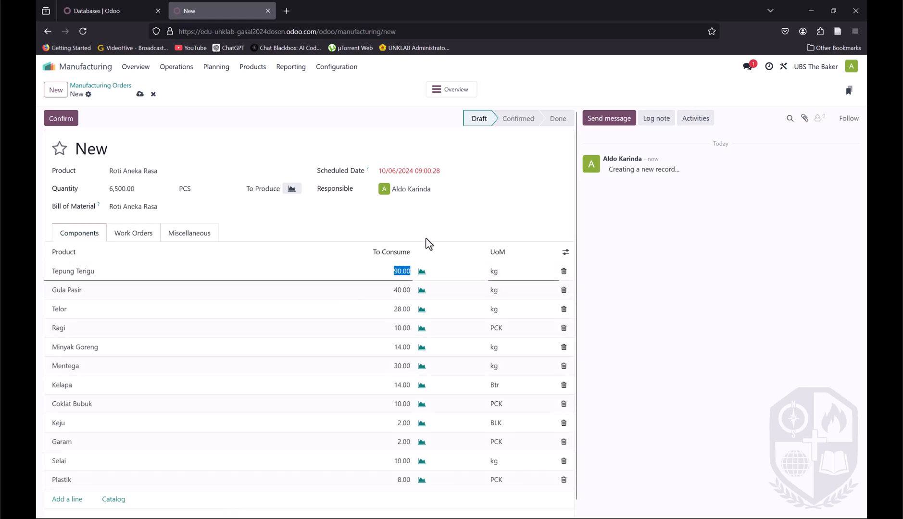
pyautogui.write('100')
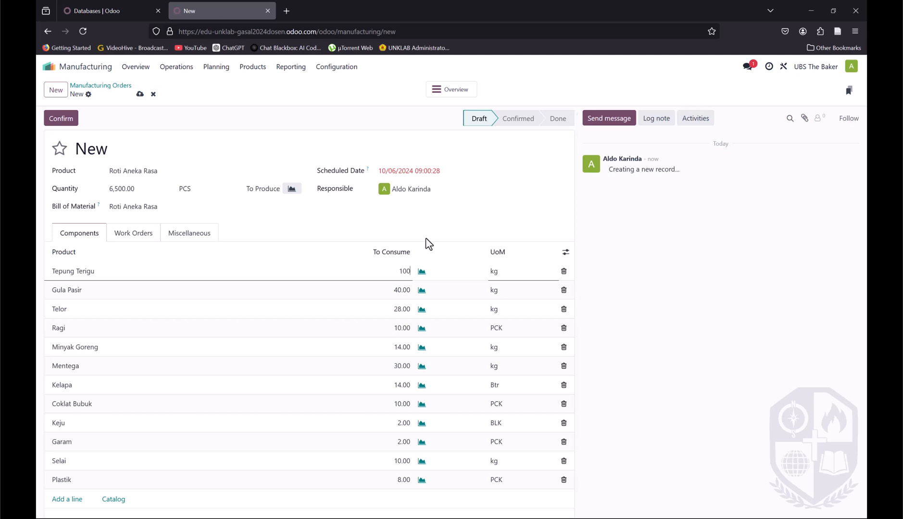
pyautogui.press('Return')
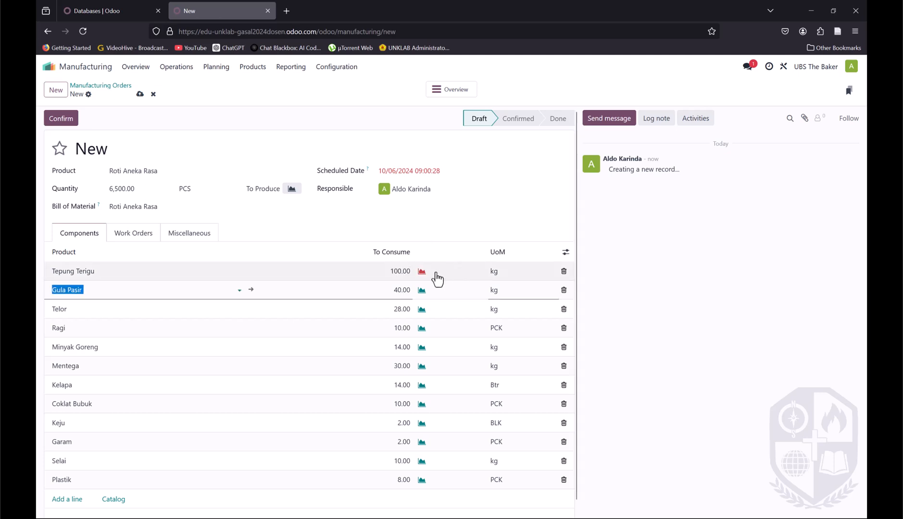
# Step: Set Tepung Terigu's quantity to consume back to 90 kg
pyautogui.click(403, 271)
pyautogui.write('90')
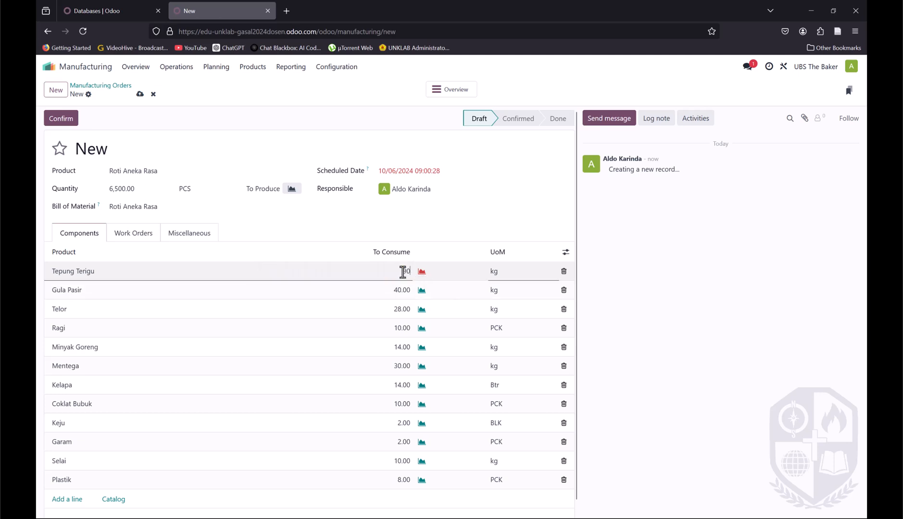
pyautogui.press('Return')
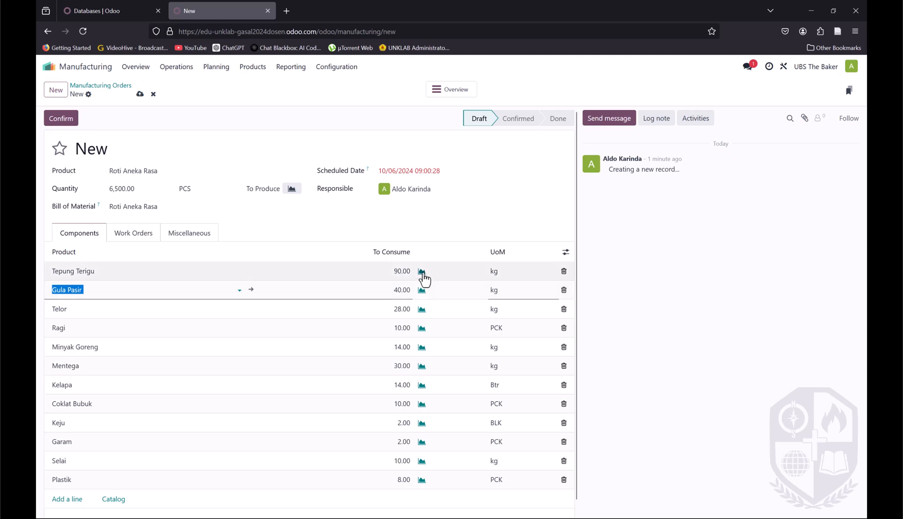
pyautogui.click(467, 227)
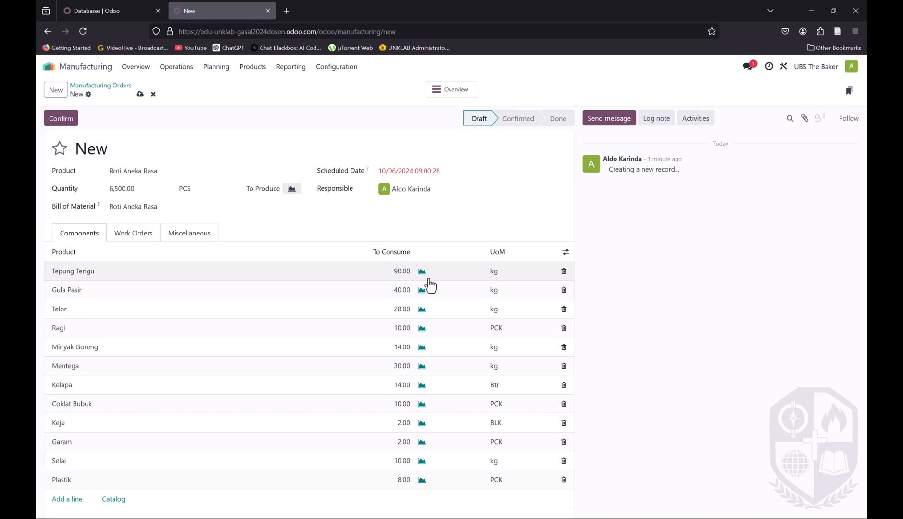
# Step: Add a work order to the manufacturing order with operation Mencampur Adonan and work center Mixing
pyautogui.click(146, 243)
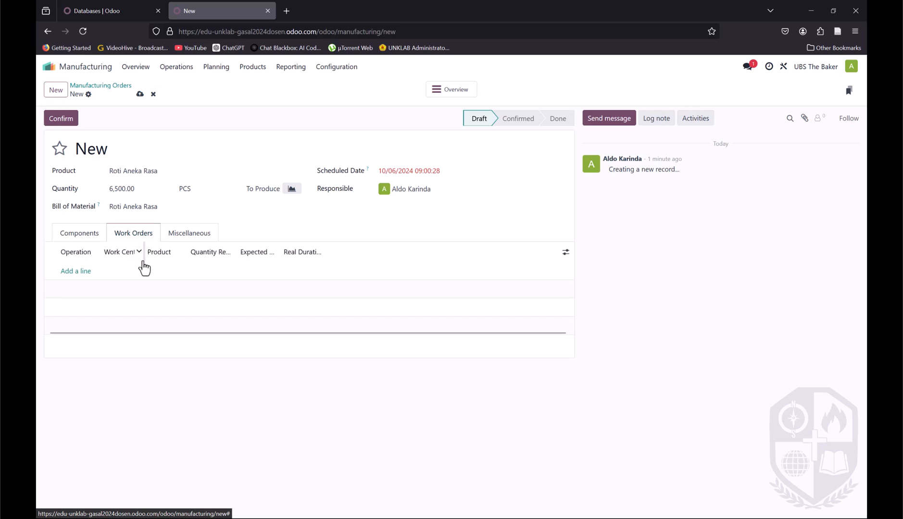
pyautogui.click(82, 272)
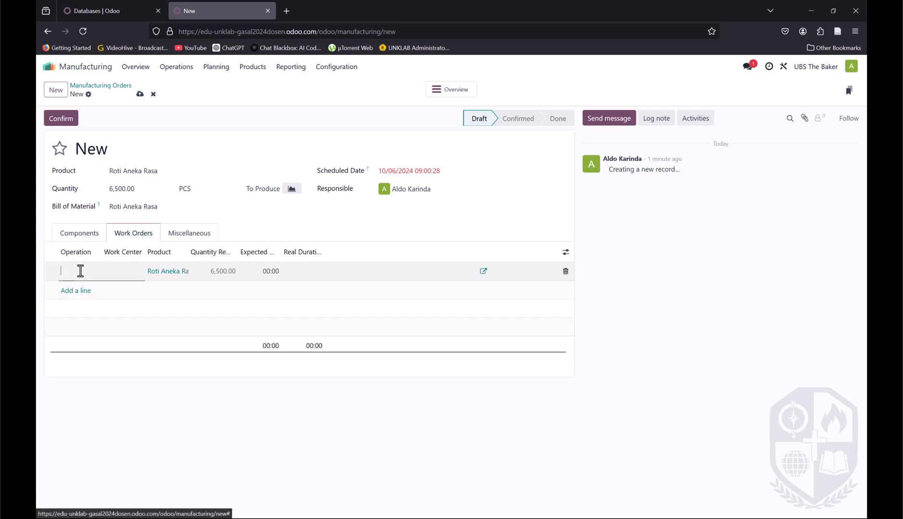
pyautogui.click(140, 271)
pyautogui.click(128, 289)
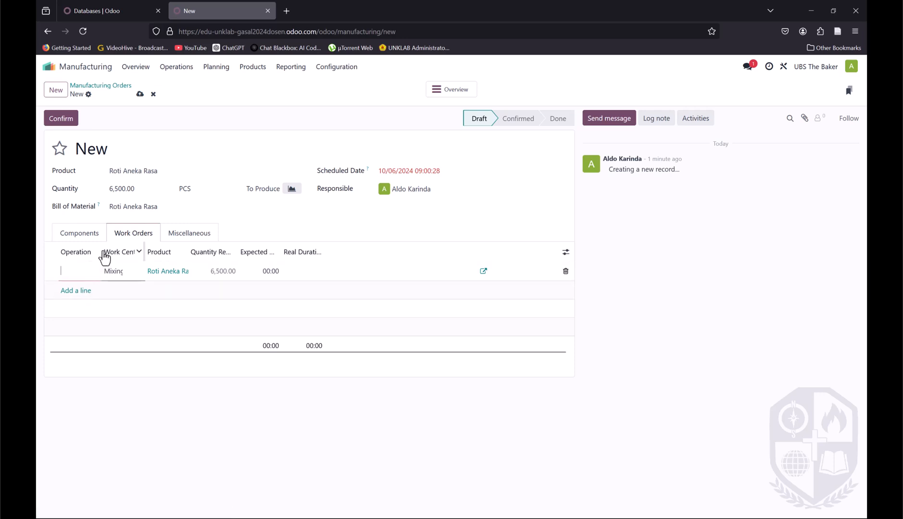
pyautogui.click(484, 272)
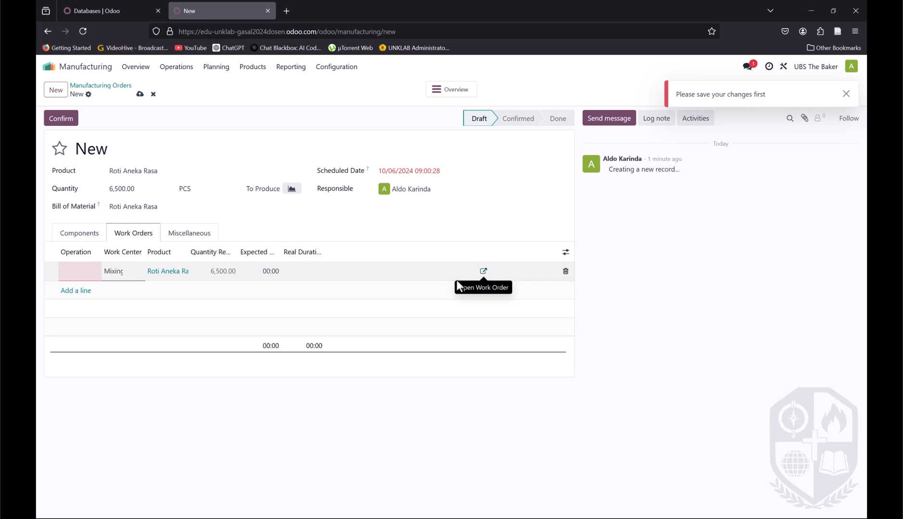
pyautogui.click(78, 274)
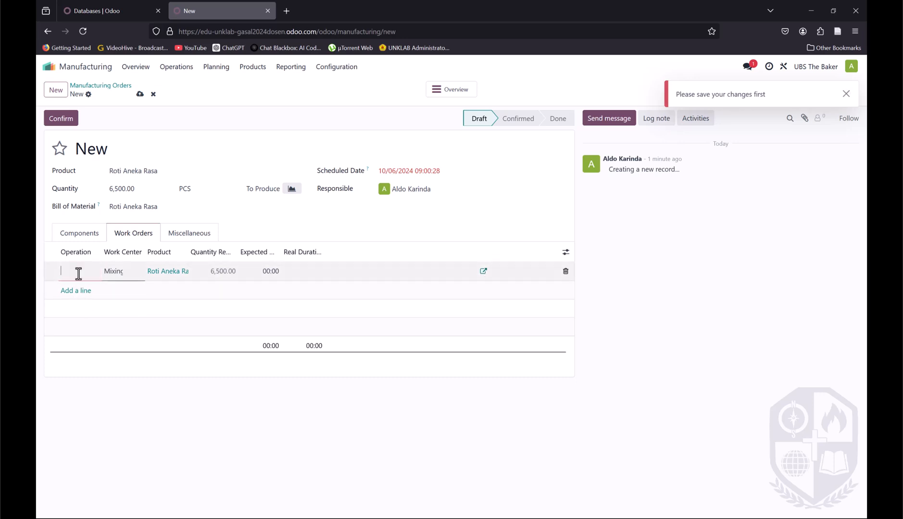
pyautogui.write('Mencam')
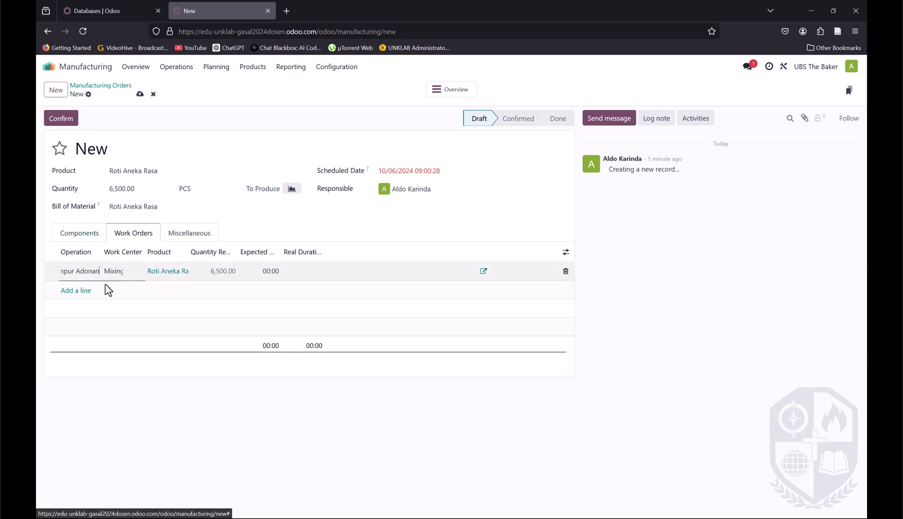
# Step: Add a second work order with operation Memanggang Adonan and work center Baking
pyautogui.click(77, 291)
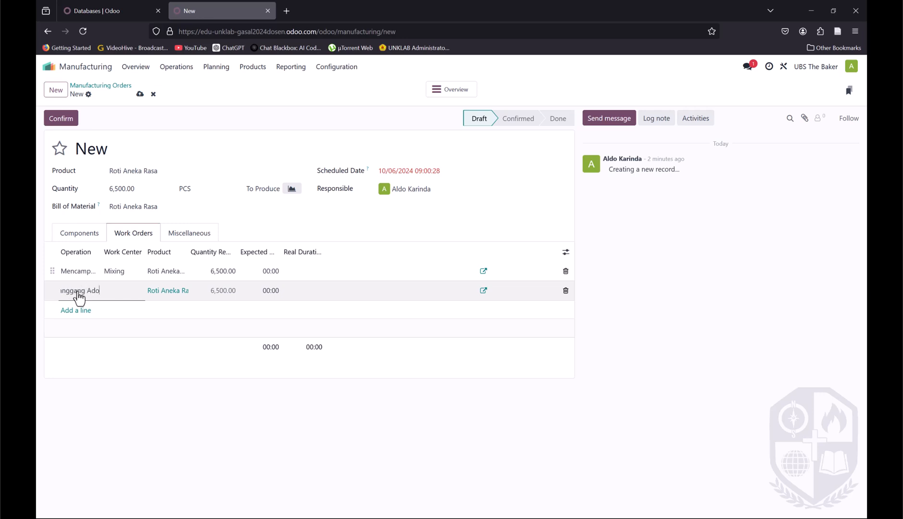
pyautogui.click(130, 292)
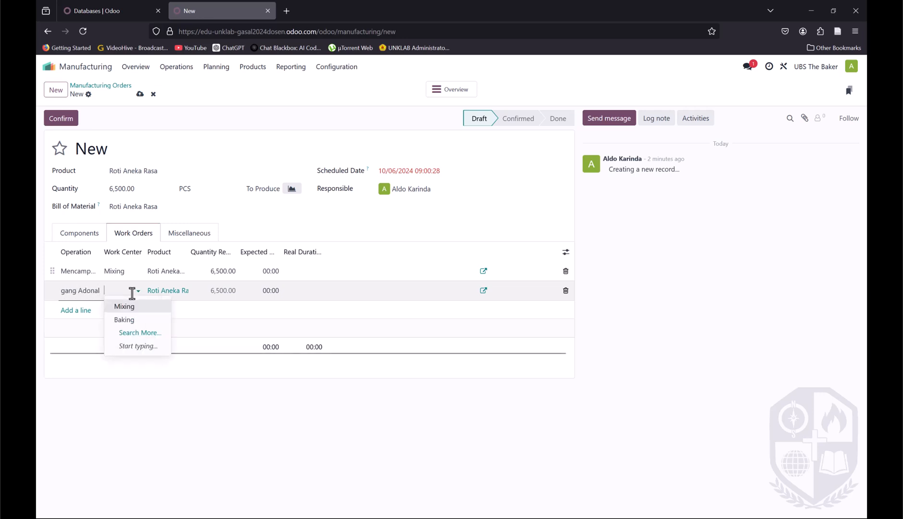
pyautogui.click(139, 320)
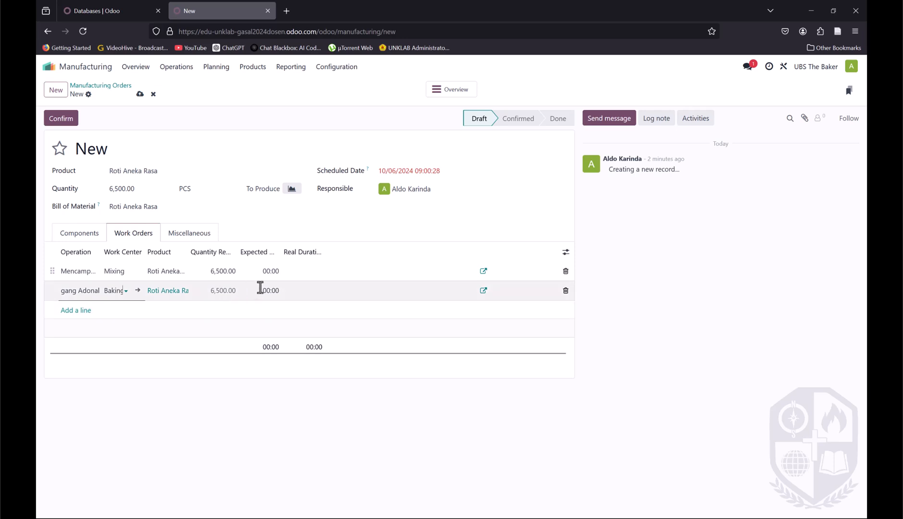
# Step: Save the manufacturing order and open the details of the Mencampur Adonan work order
pyautogui.click(483, 271)
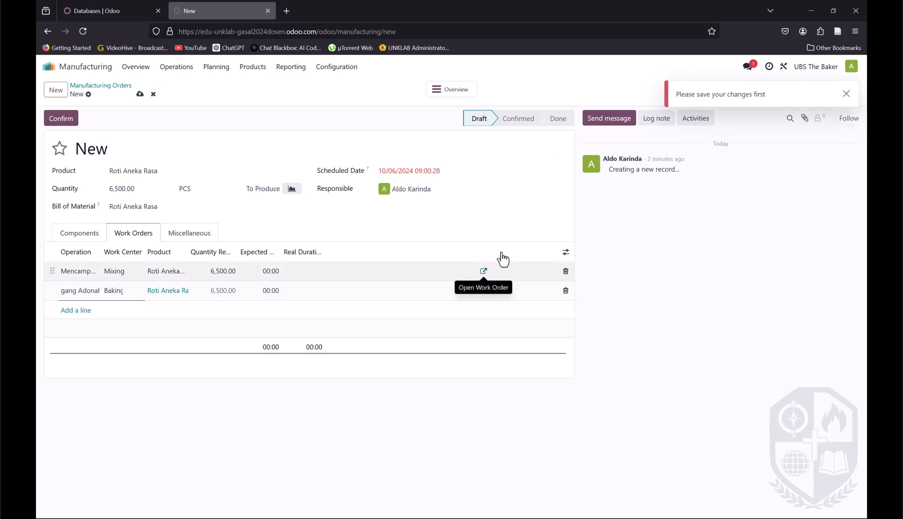
pyautogui.click(140, 94)
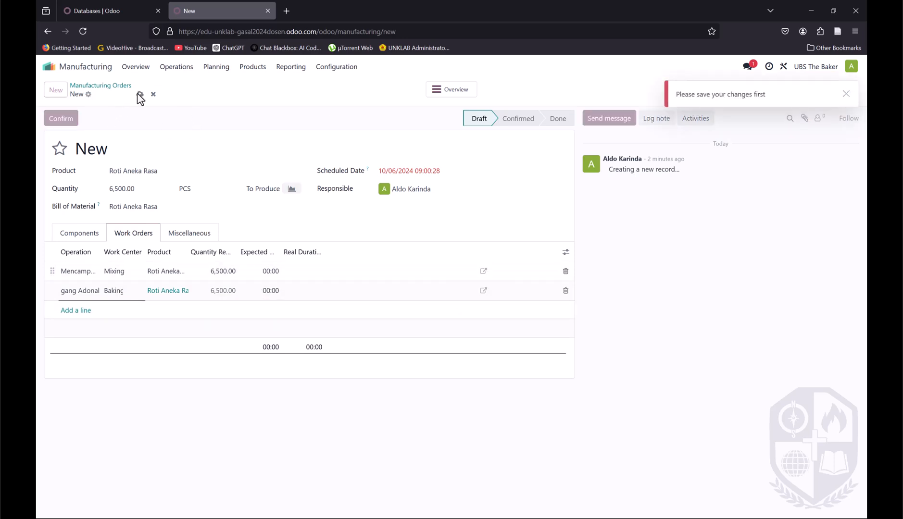
pyautogui.click(483, 272)
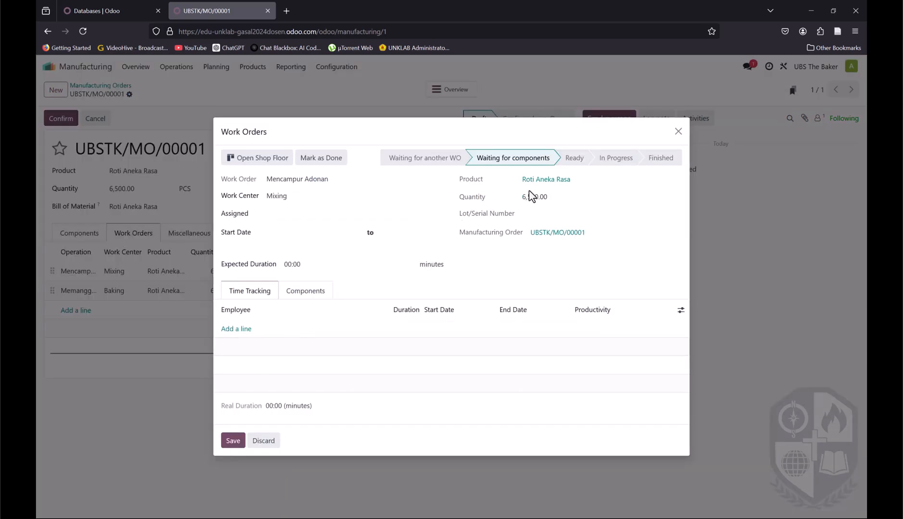
# Step: Set the Mencampur Adonan work order's start date to 10/06/2024 09:00:00 and save it
pyautogui.click(354, 234)
pyautogui.click(239, 259)
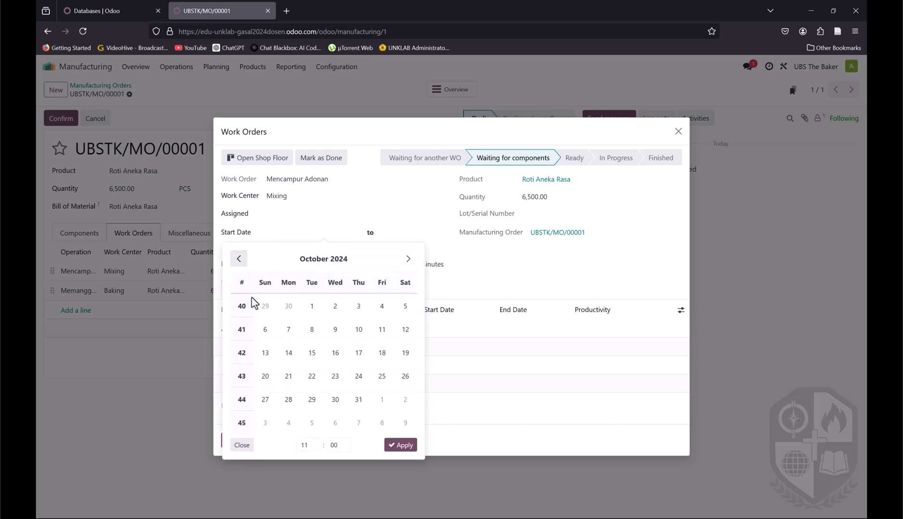
pyautogui.click(265, 329)
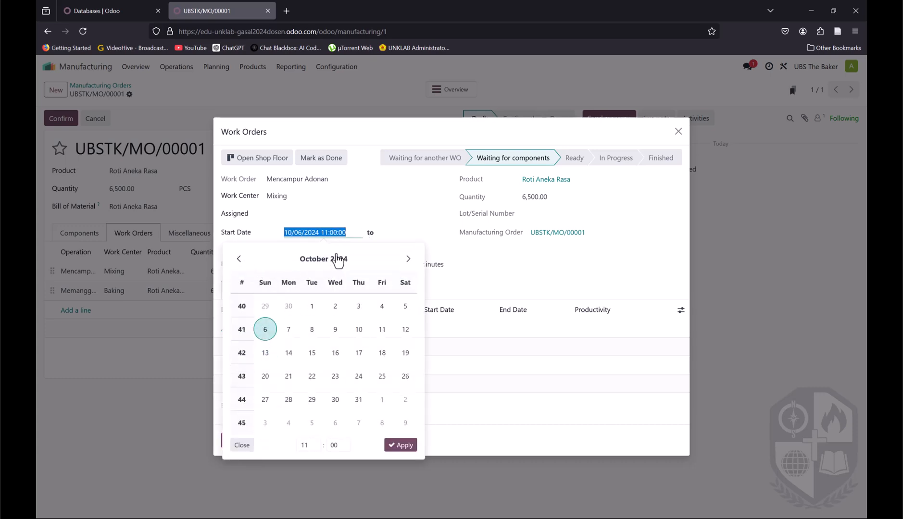
pyautogui.click(310, 445)
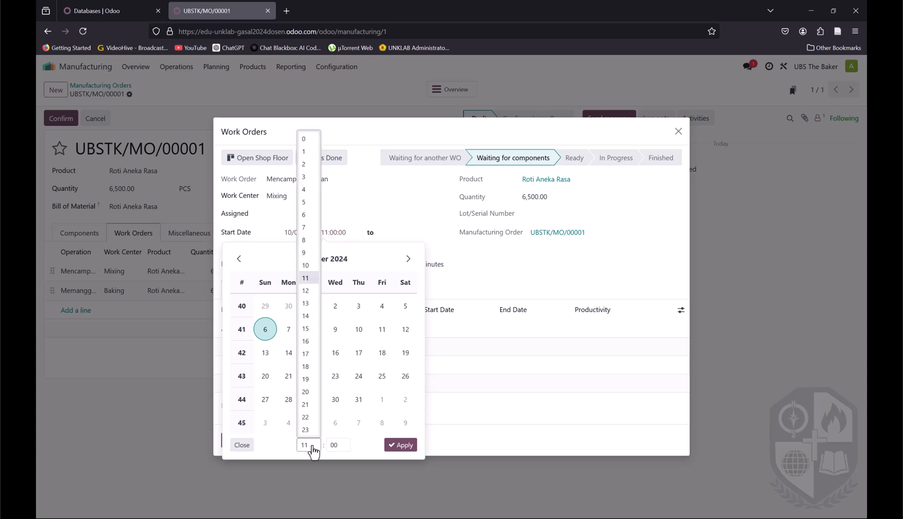
pyautogui.click(303, 253)
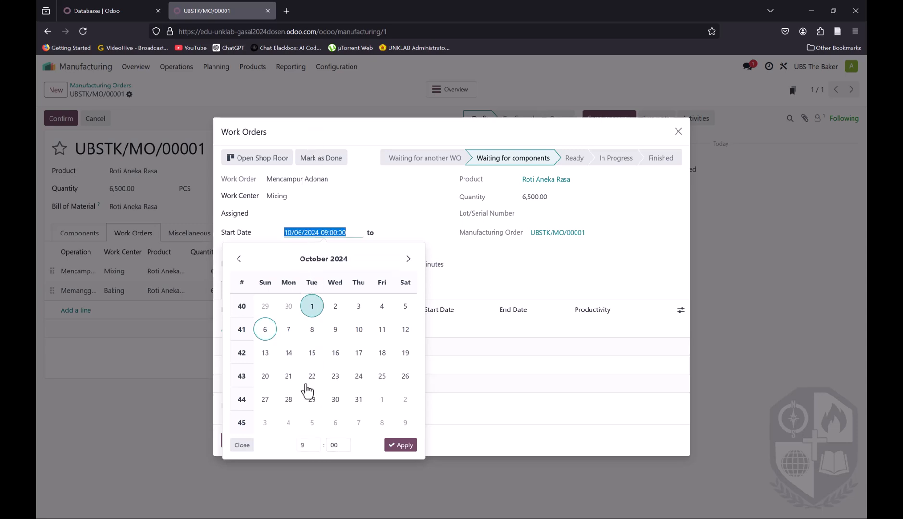
pyautogui.click(390, 445)
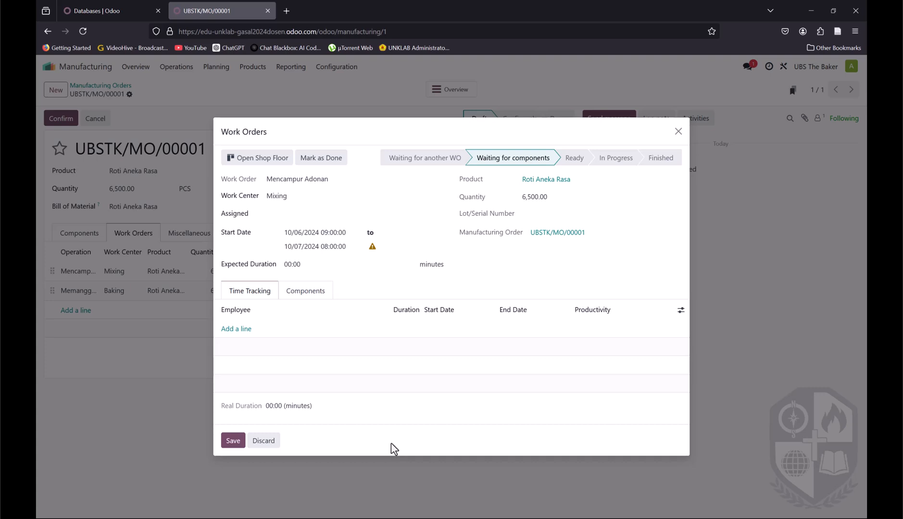
pyautogui.click(233, 441)
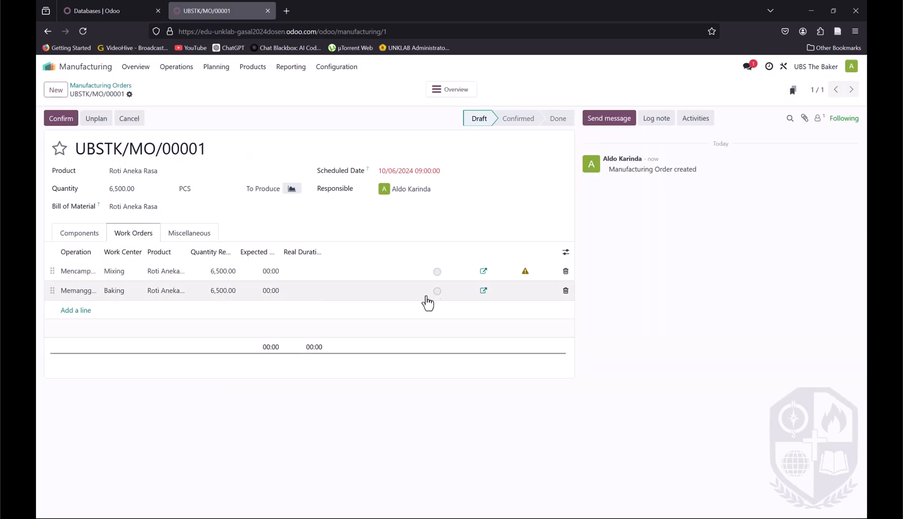
# Step: Set the start date of the Memanggang Adonal work order at Baking to 10/06/2024 09:00:00 and save it
pyautogui.click(483, 291)
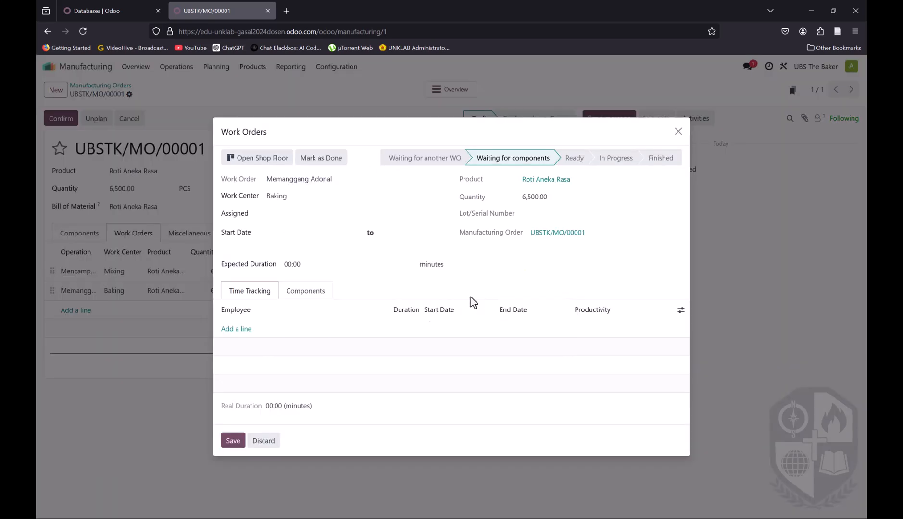
pyautogui.click(312, 234)
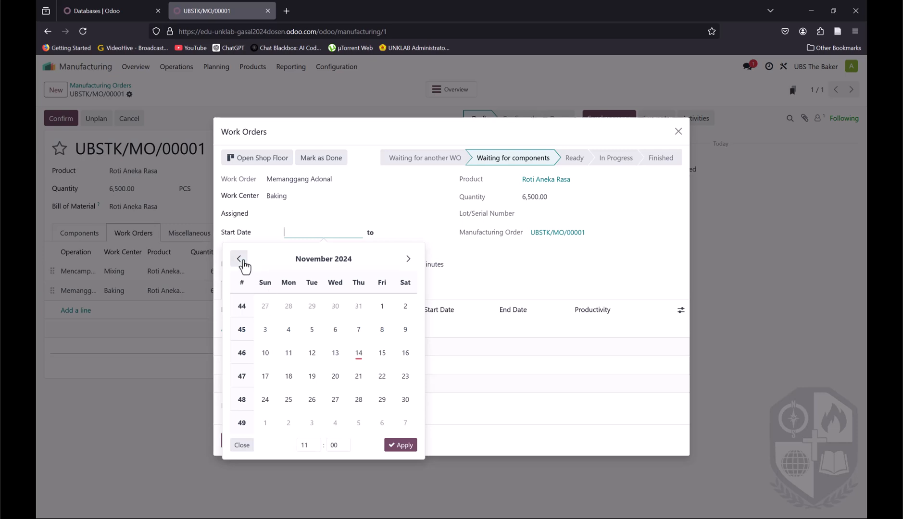
pyautogui.click(240, 260)
pyautogui.click(265, 337)
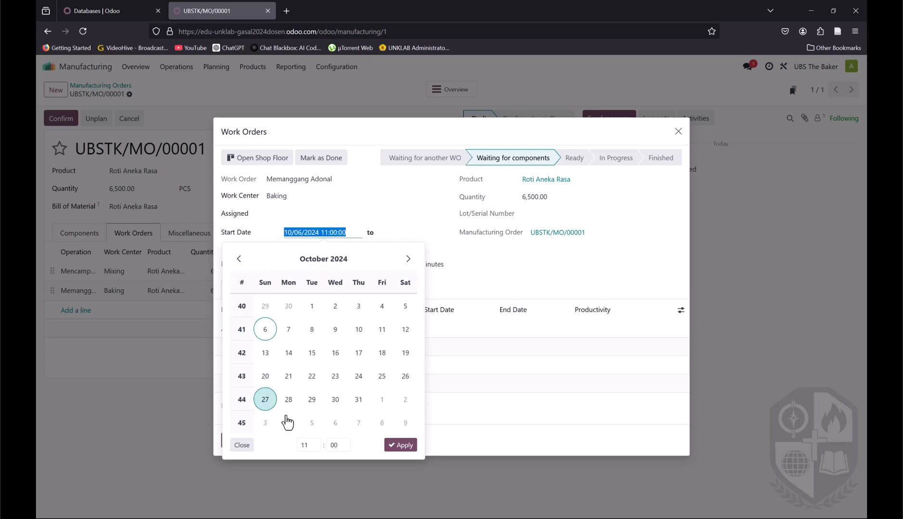
pyautogui.click(305, 446)
pyautogui.click(306, 257)
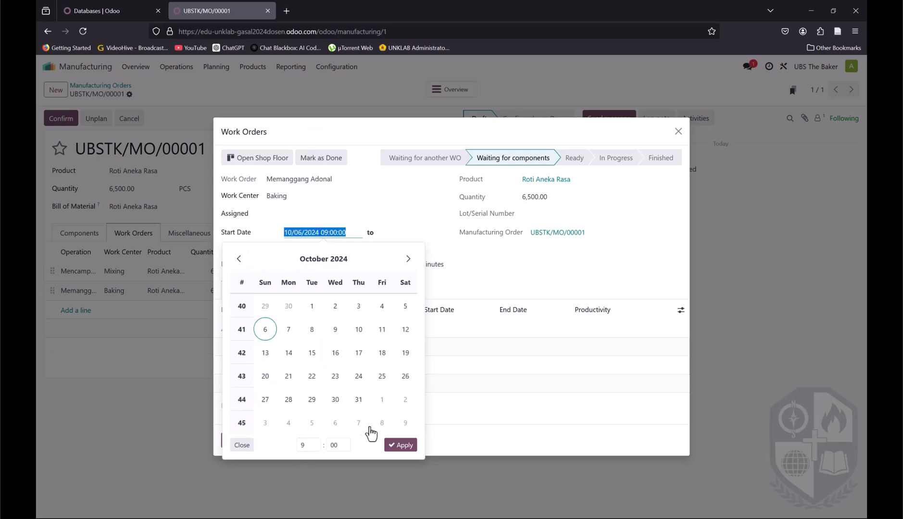
pyautogui.click(401, 447)
pyautogui.click(236, 444)
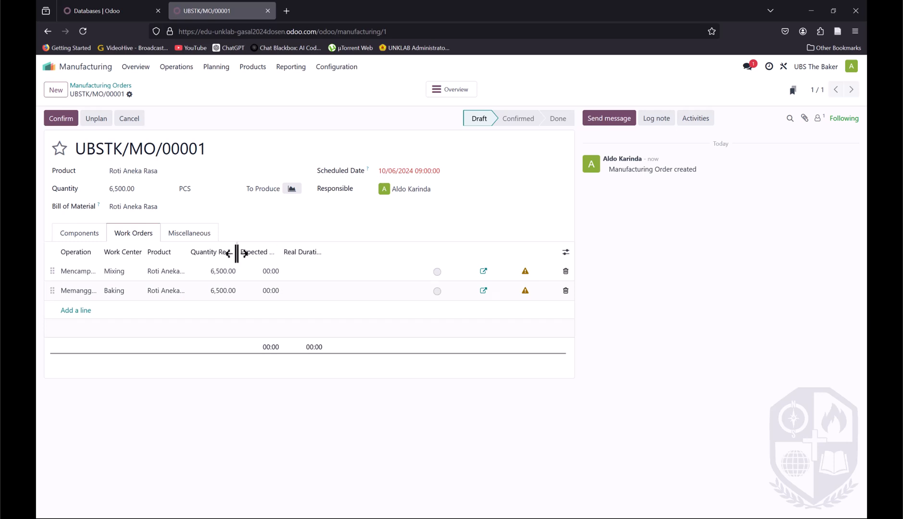
# Step: Check the Mencampur Adonan work order's details and review the manufacturing order's component list
pyautogui.click(313, 278)
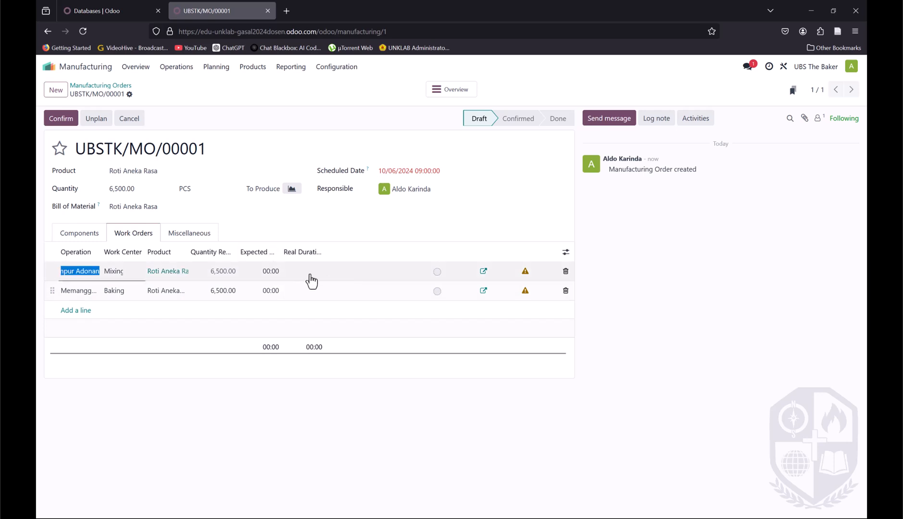
pyautogui.click(484, 273)
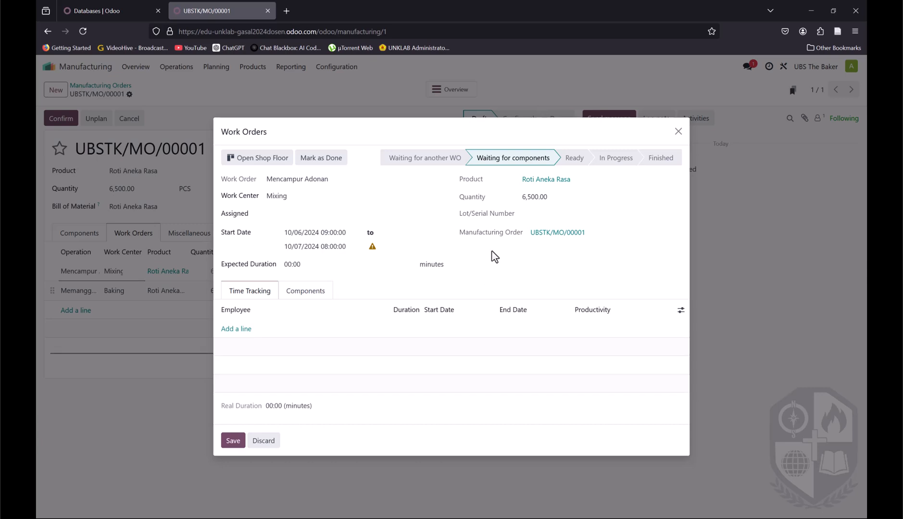
pyautogui.click(237, 442)
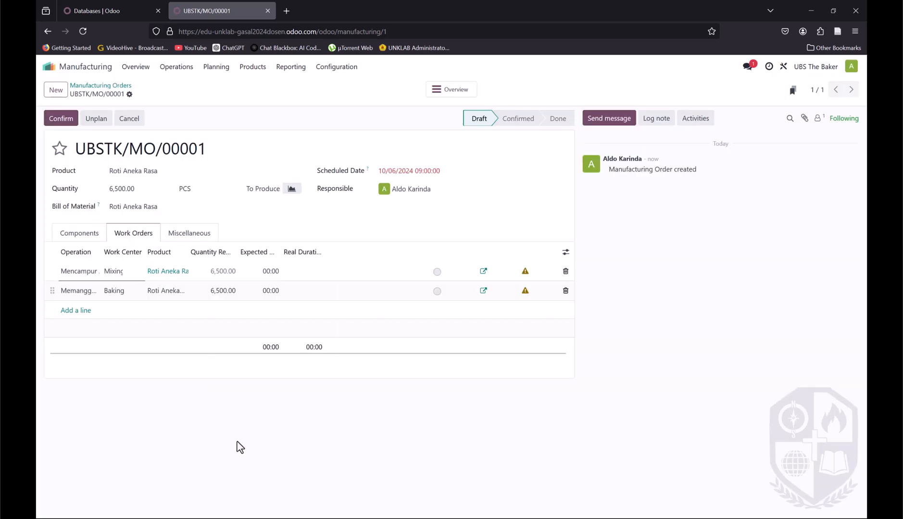
pyautogui.click(93, 234)
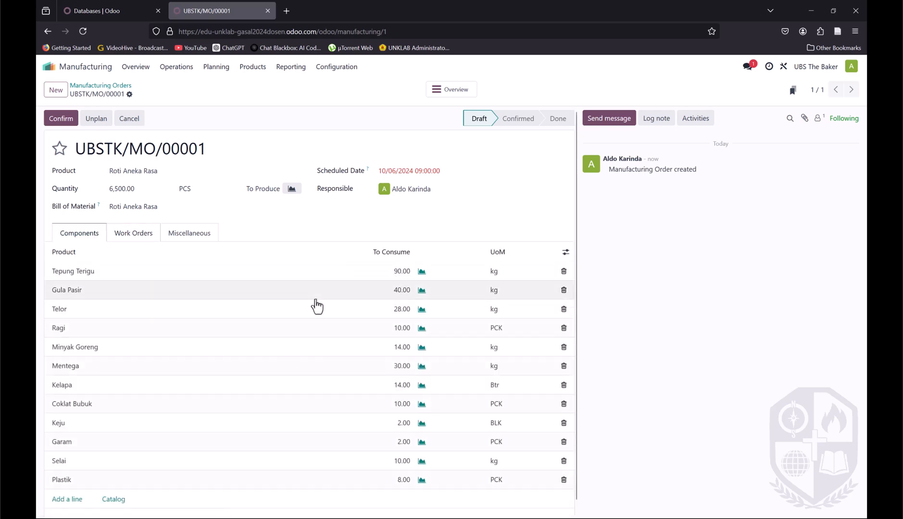
pyautogui.click(259, 72)
pyautogui.click(264, 100)
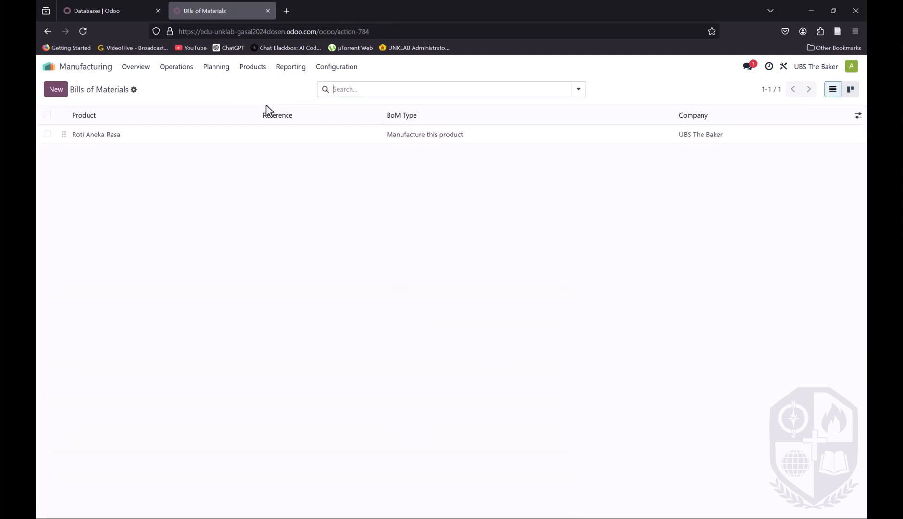
pyautogui.click(280, 139)
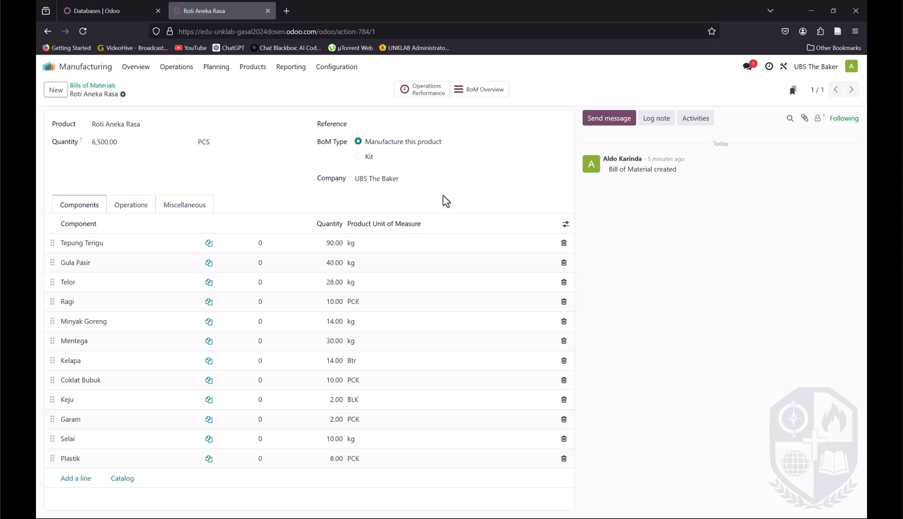
pyautogui.click(129, 210)
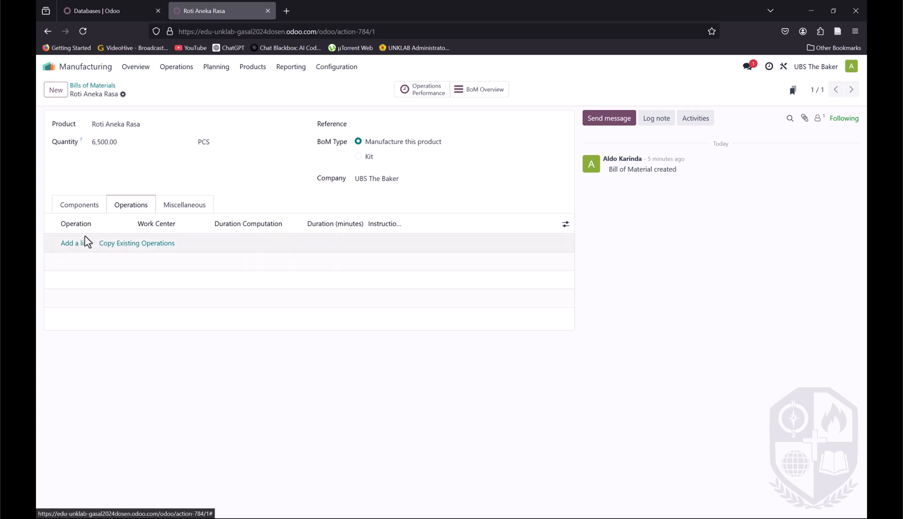
pyautogui.click(86, 249)
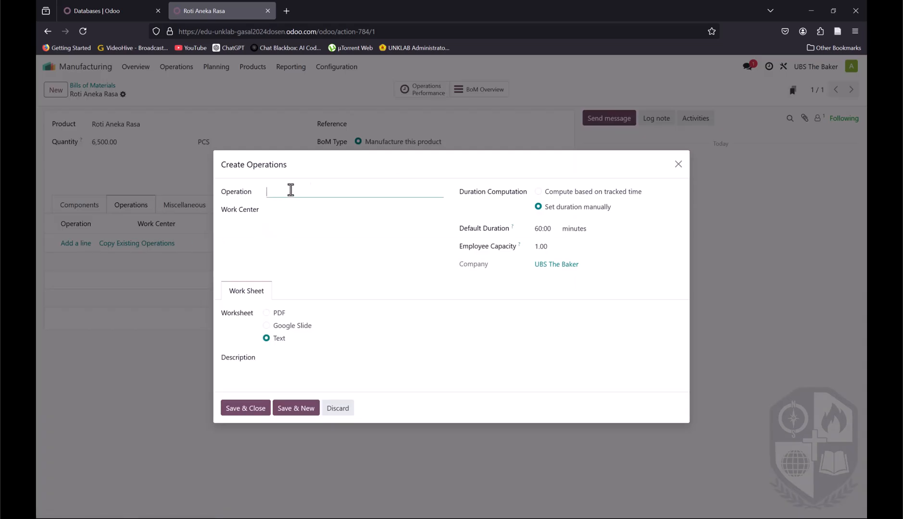
pyautogui.click(678, 164)
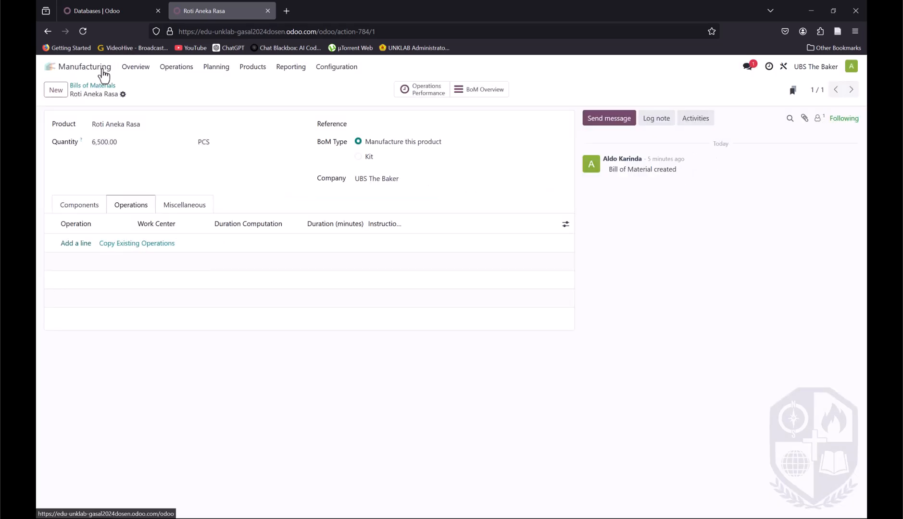
# Step: Open the Roti Aneka Rasa bill of materials and begin a new operation Mencampur Adonan at work center Mixing
pyautogui.click(254, 72)
pyautogui.click(262, 107)
pyautogui.click(147, 134)
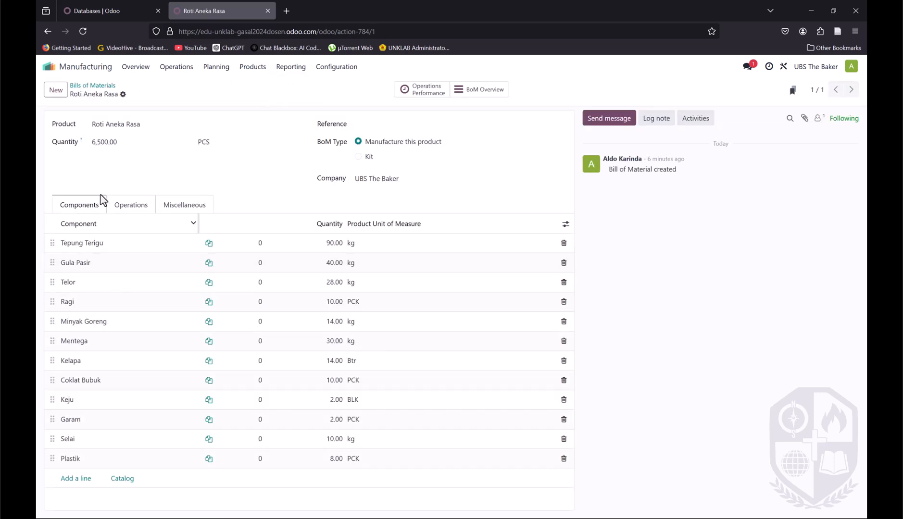
pyautogui.click(118, 208)
pyautogui.click(77, 244)
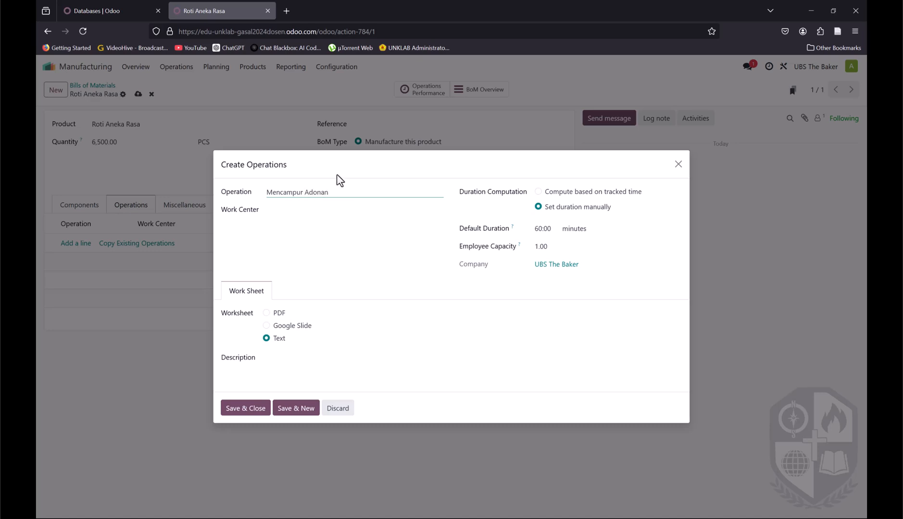
pyautogui.click(365, 211)
pyautogui.click(315, 230)
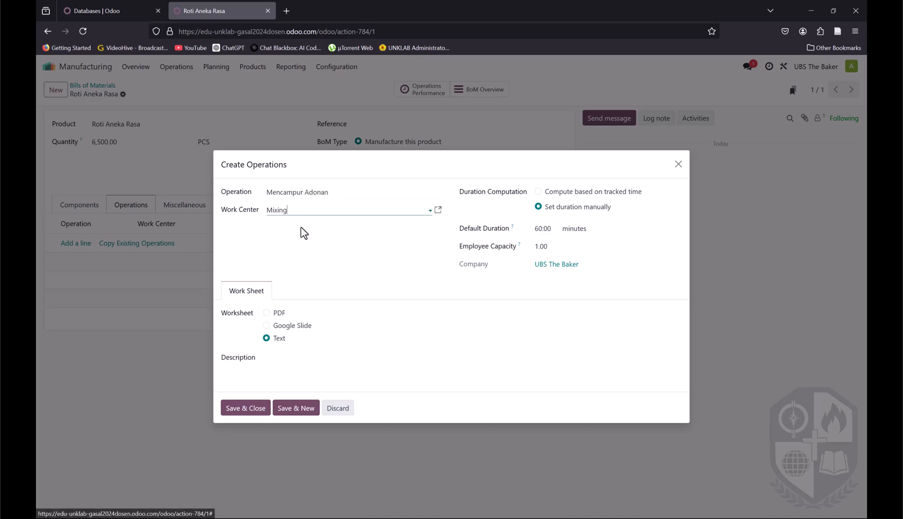
# Step: Set the Mencampur Adonan operation's default duration to 30 minutes and save it, continuing with a blank operation
pyautogui.click(561, 229)
pyautogui.doubleClick(552, 229)
pyautogui.moveTo(574, 231); pyautogui.dragTo(570, 230)
pyautogui.tripleClick(557, 230)
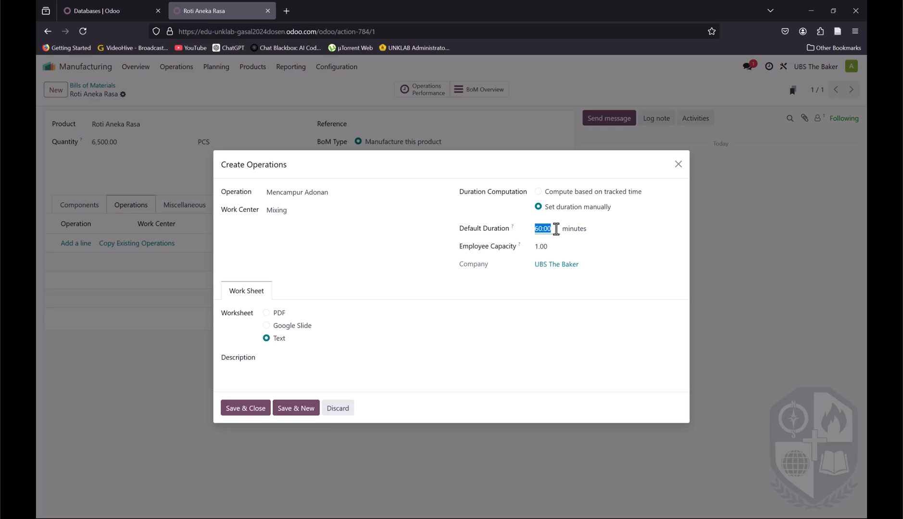
pyautogui.write('30')
pyautogui.press('Tab')
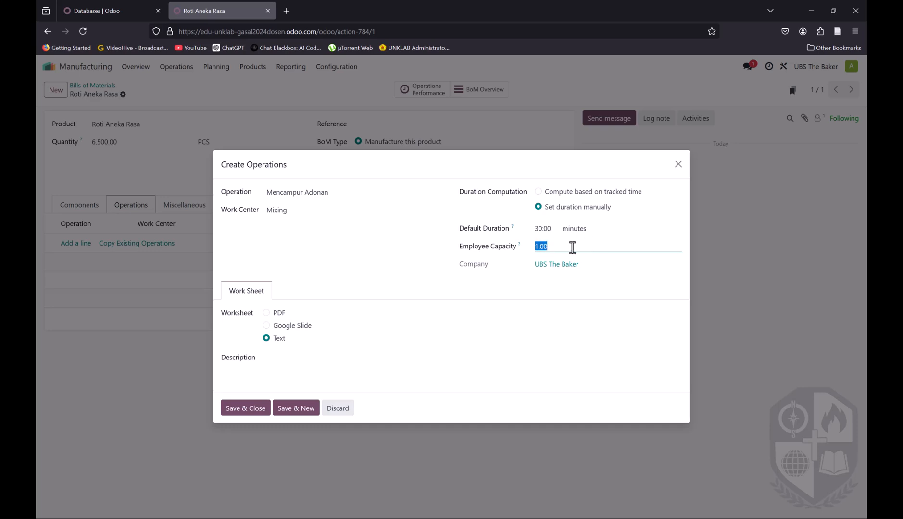
pyautogui.click(668, 264)
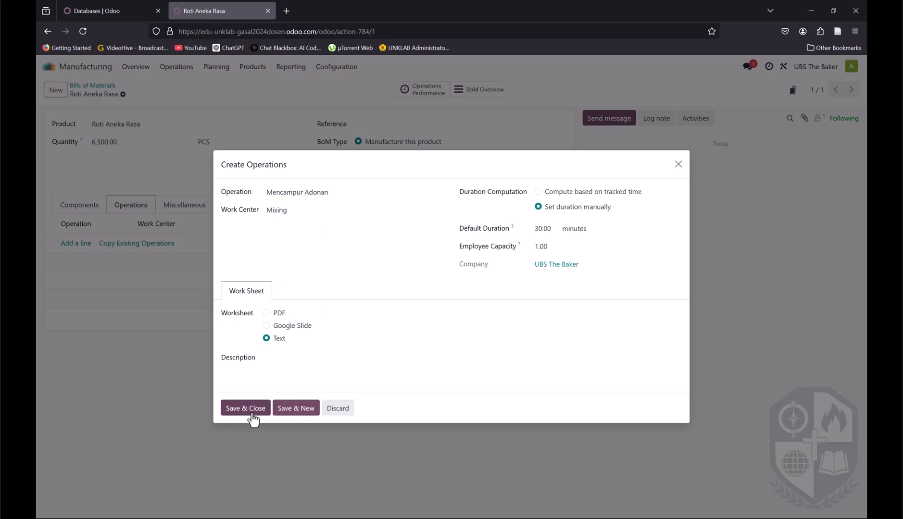
pyautogui.click(298, 411)
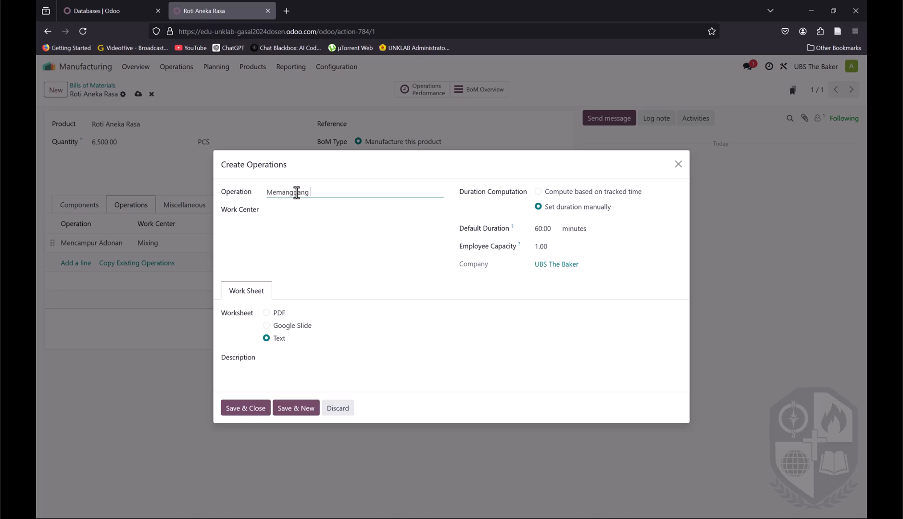
# Step: Add the operation Memanggang Adonan at work center Baking with a default duration of 30 minutes
pyautogui.click(313, 210)
pyautogui.click(296, 242)
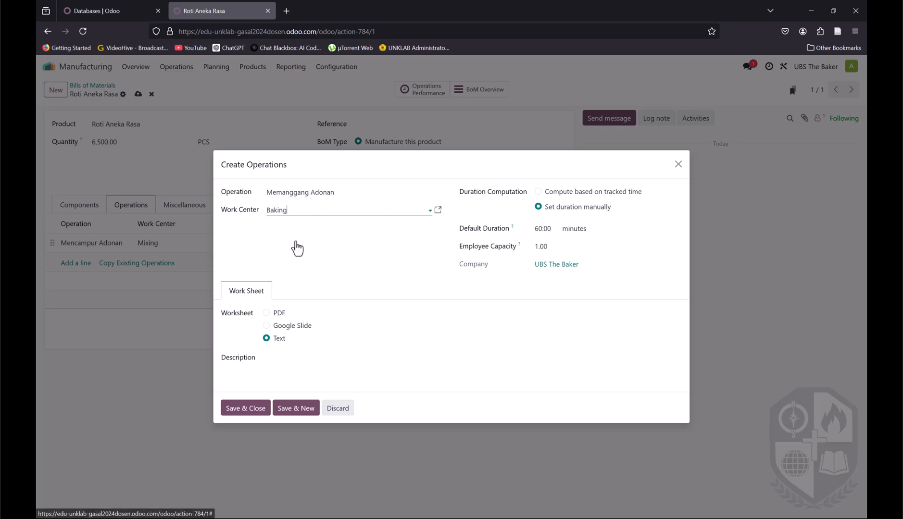
pyautogui.click(550, 228)
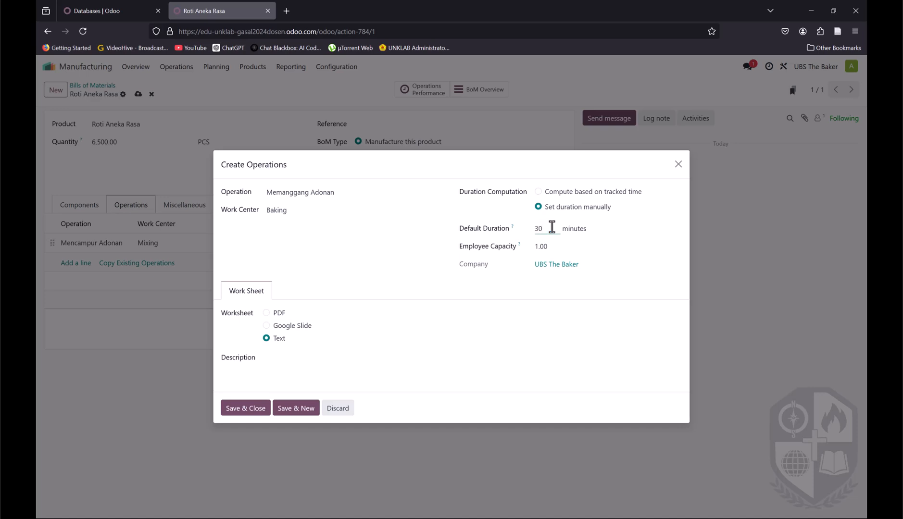
pyautogui.write('30')
pyautogui.click(562, 248)
pyautogui.click(247, 408)
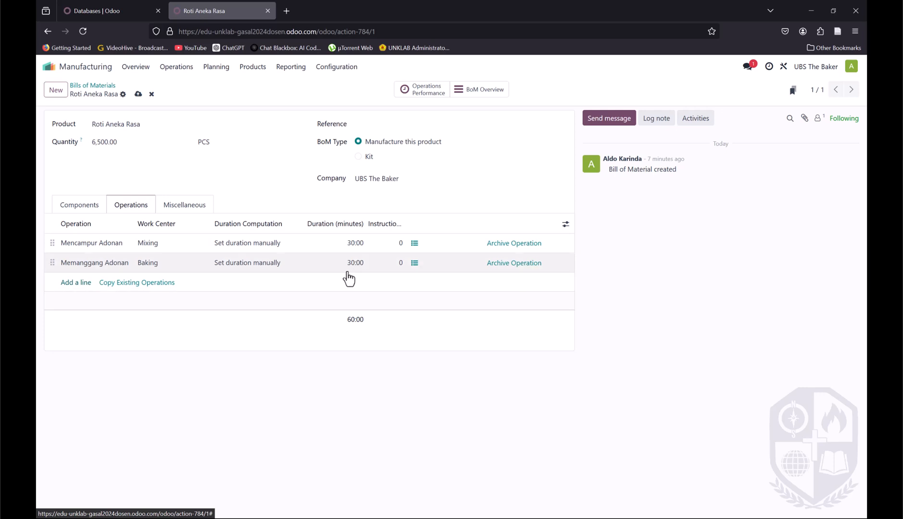
# Step: Review the bill of materials' miscellaneous settings and components, and save the bill of materials
pyautogui.click(183, 210)
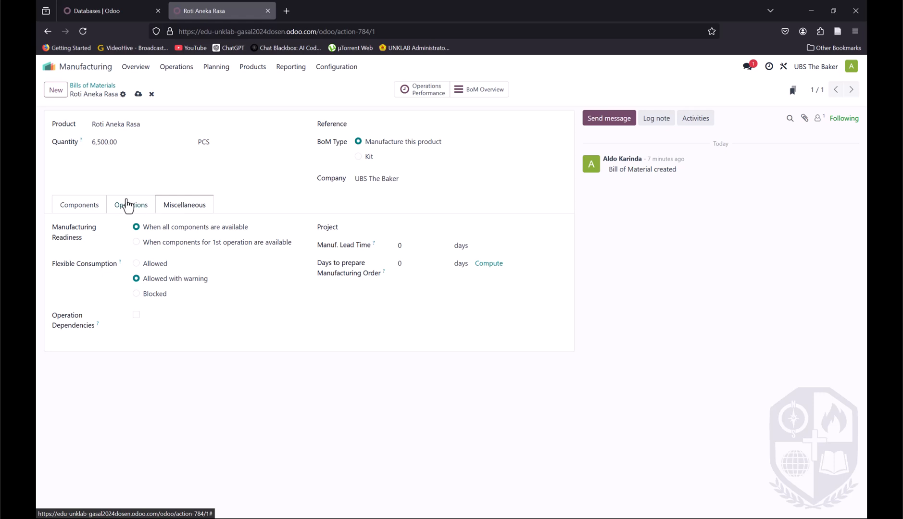
pyautogui.click(79, 207)
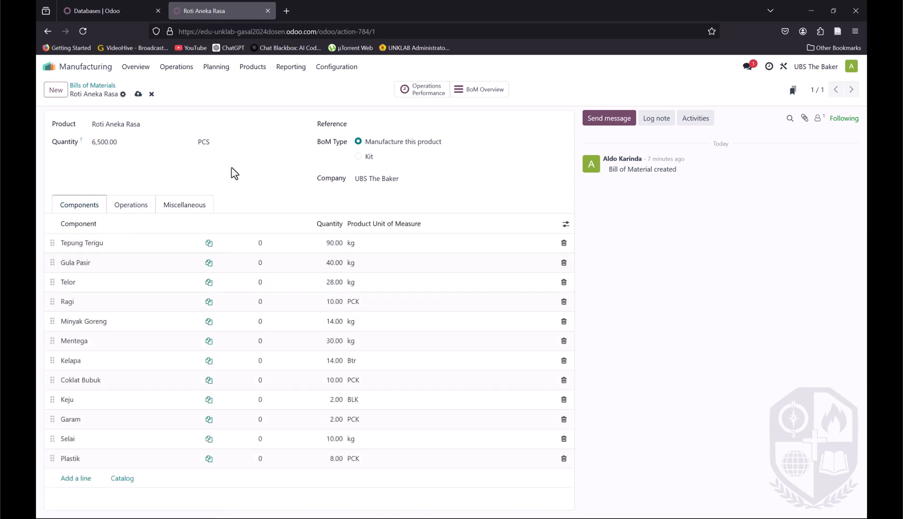
pyautogui.click(138, 94)
# Step: Reopen the draft Roti Aneka Rasa manufacturing order from the list of manufacturing orders
pyautogui.click(138, 70)
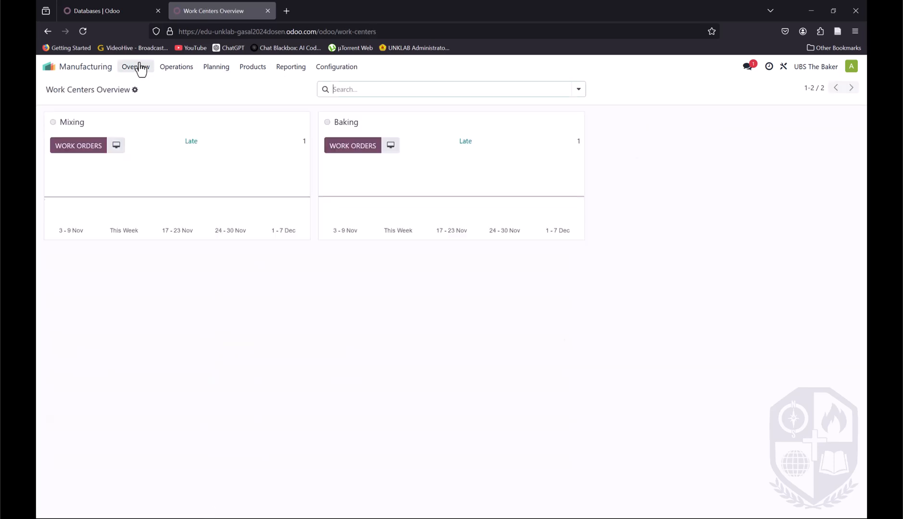
pyautogui.click(166, 71)
pyautogui.click(182, 91)
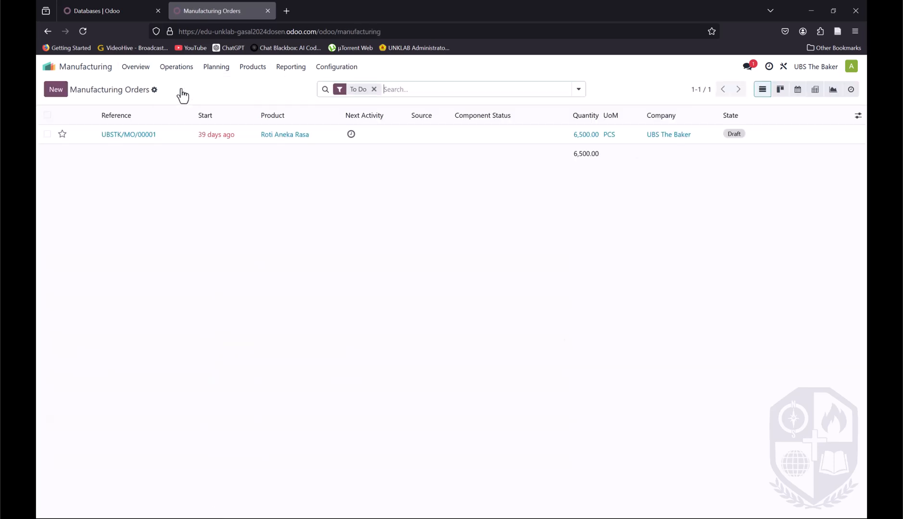
pyautogui.click(129, 140)
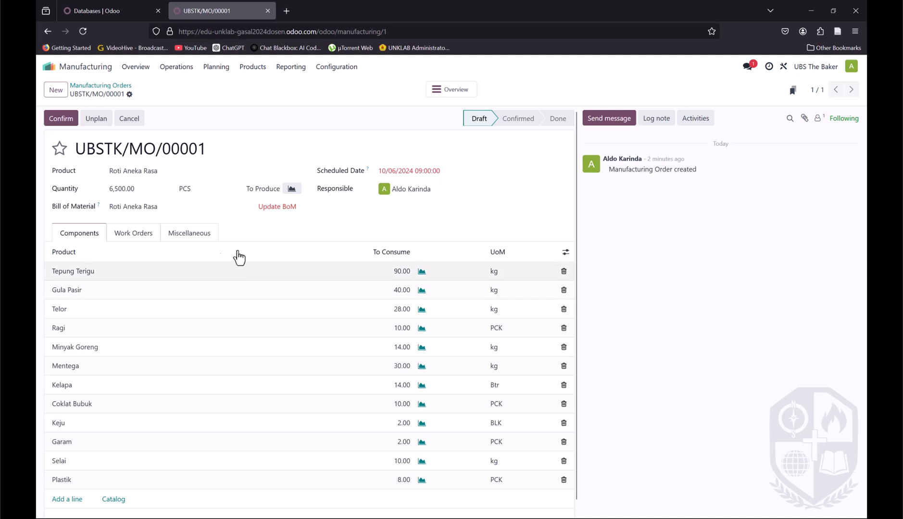
# Step: Reselect Roti Aneka Rasa as the manufacturing order's product to reload its work orders from the bill of materials
pyautogui.click(130, 243)
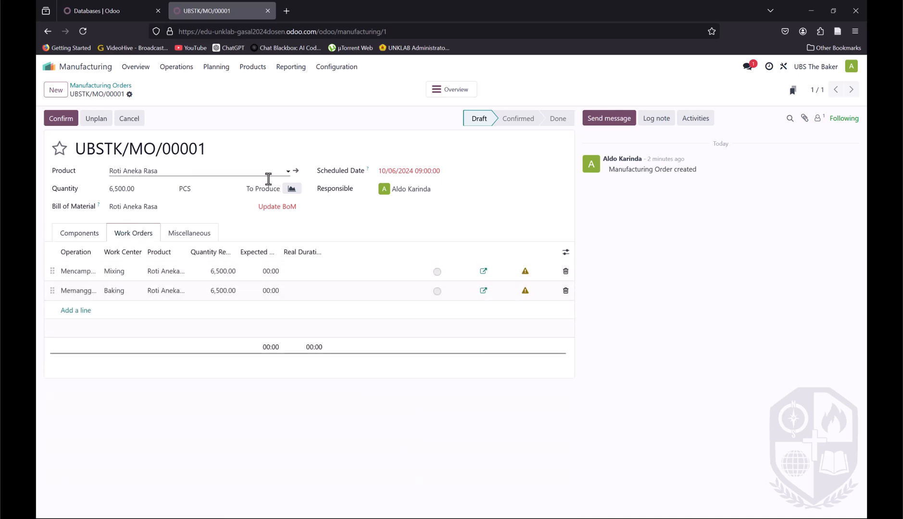
pyautogui.click(282, 171)
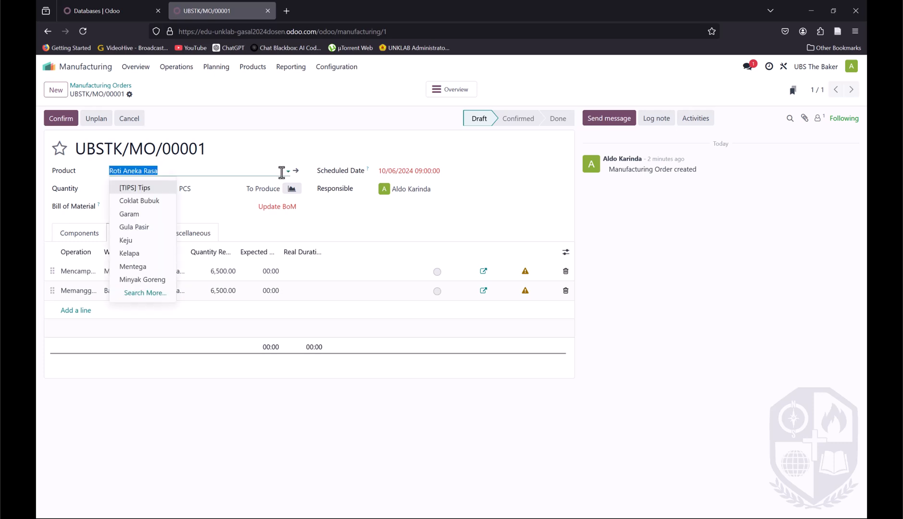
pyautogui.press('BackSpace')
pyautogui.write('roti')
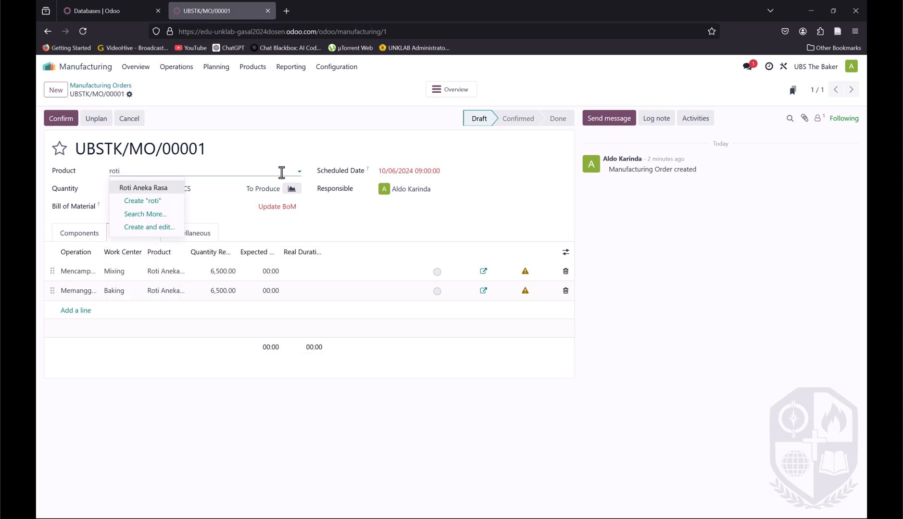
pyautogui.click(156, 190)
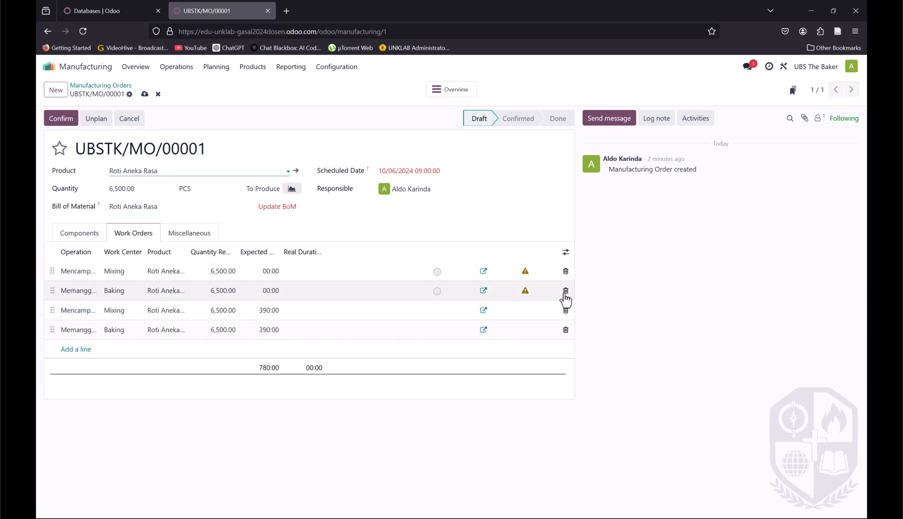
# Step: Delete all work order lines and reselect Roti Aneka Rasa as the product to regenerate them
pyautogui.click(565, 291)
pyautogui.click(565, 272)
pyautogui.click(565, 272)
pyautogui.click(566, 271)
pyautogui.click(164, 174)
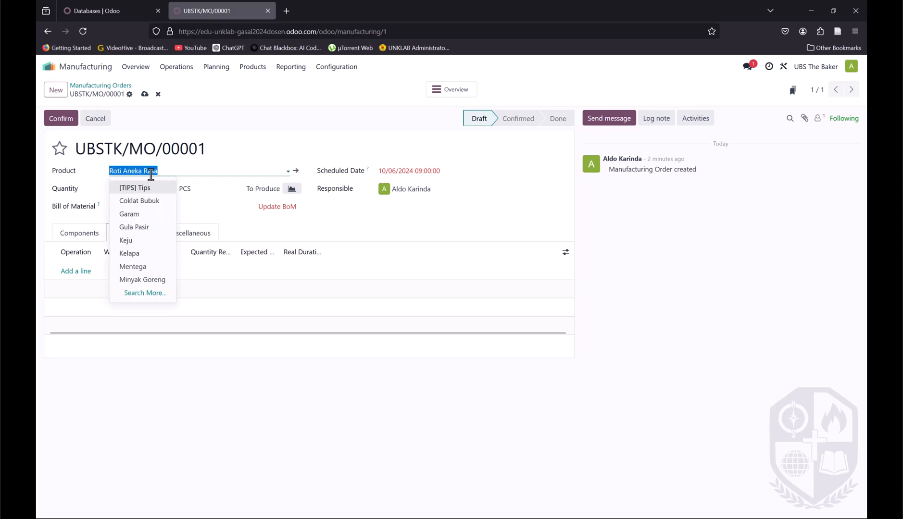
pyautogui.write('roti')
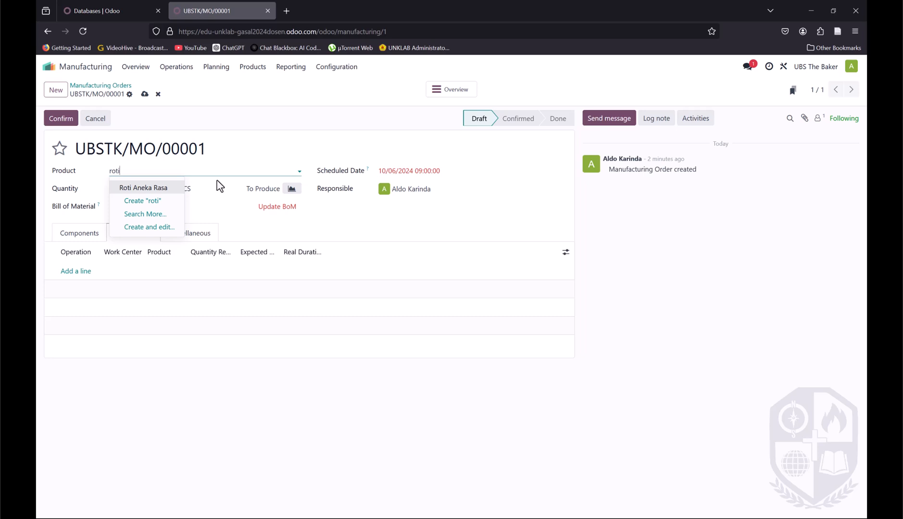
pyautogui.click(159, 192)
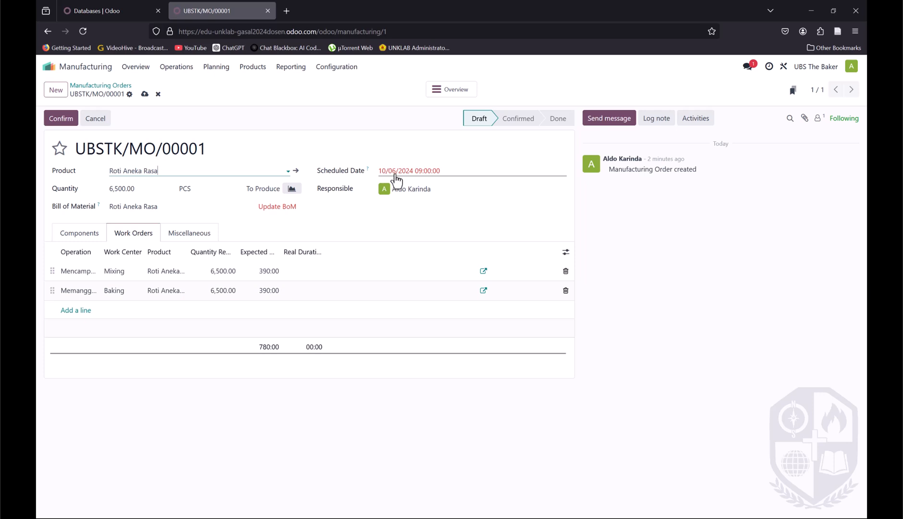
# Step: Review the manufacturing order's components and work orders, and save the order
pyautogui.click(84, 238)
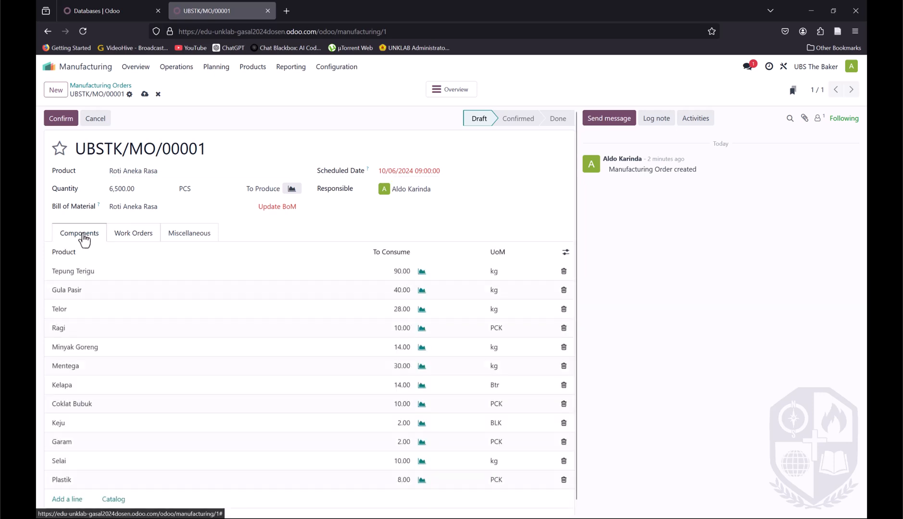
pyautogui.scroll(-1, 145, 256)
pyautogui.scroll(1, 176, 322)
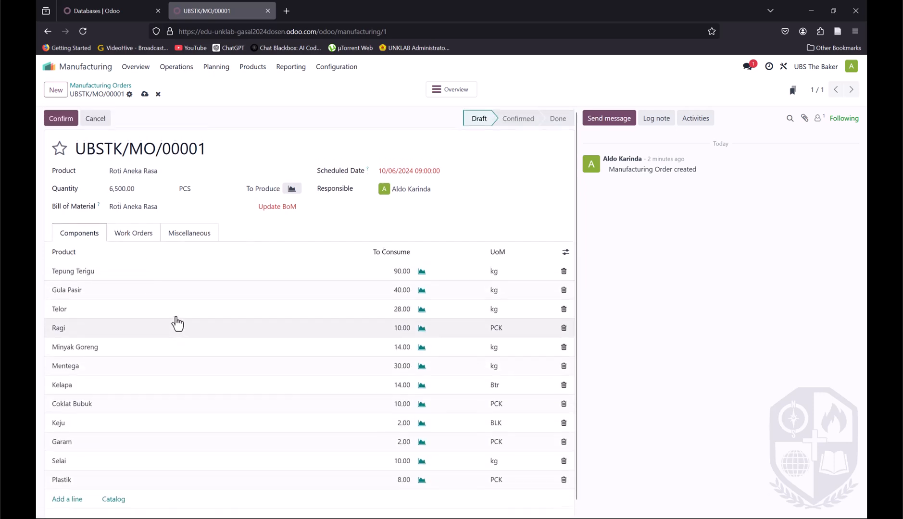
pyautogui.click(143, 240)
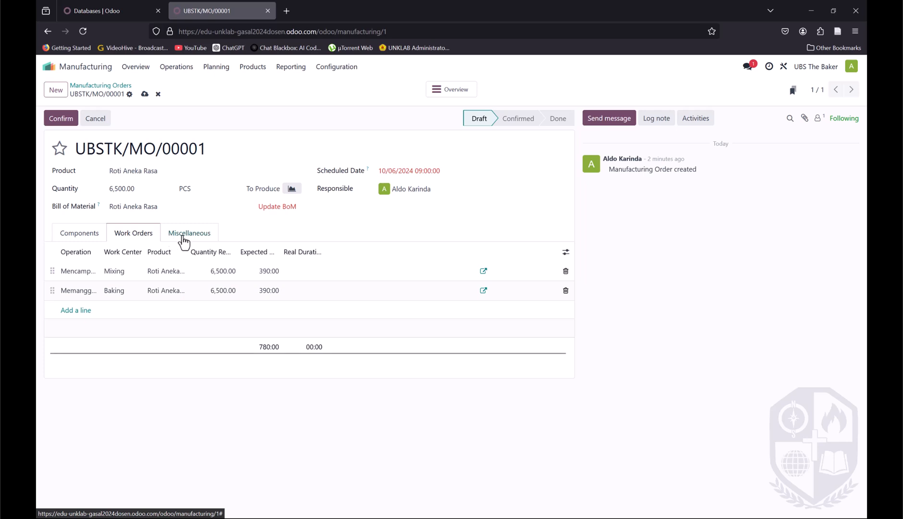
pyautogui.click(483, 272)
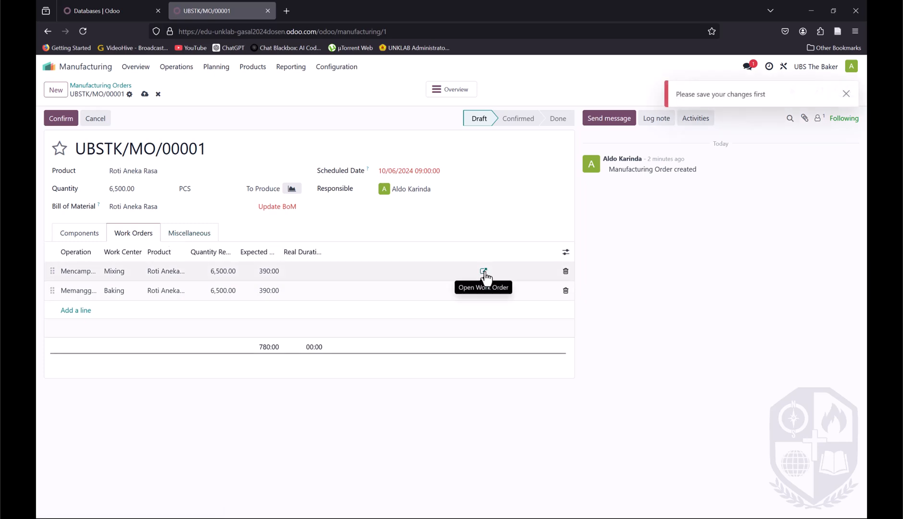
pyautogui.click(145, 94)
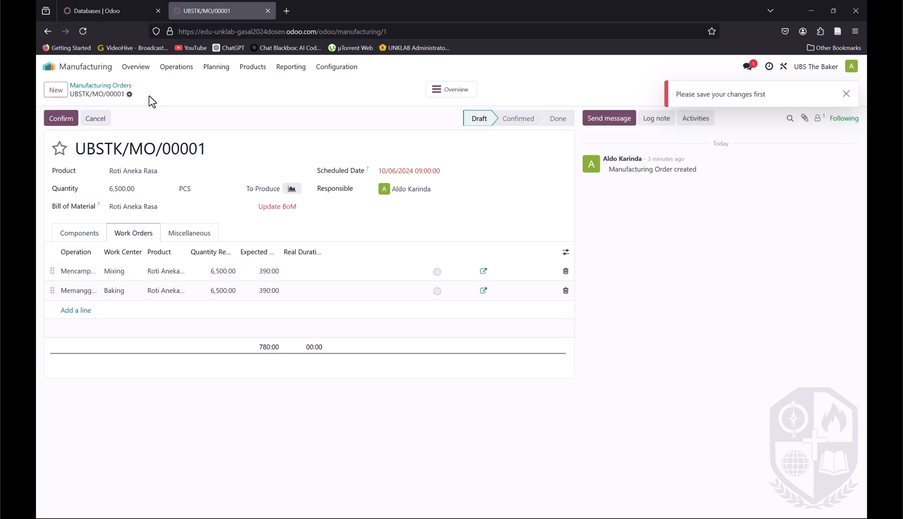
# Step: Set the Mencampur Adonan work order's start date to 10/06/2024 09:00:00 and save it
pyautogui.click(484, 273)
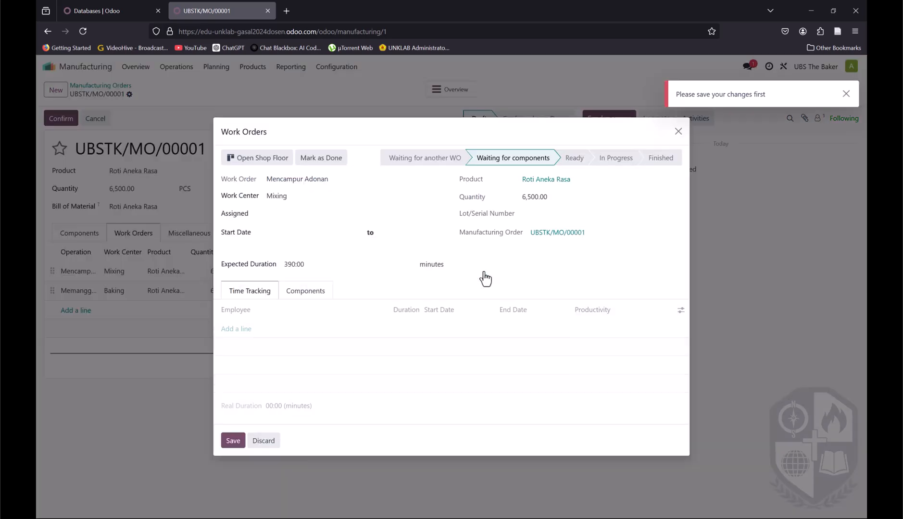
pyautogui.click(339, 235)
pyautogui.click(239, 259)
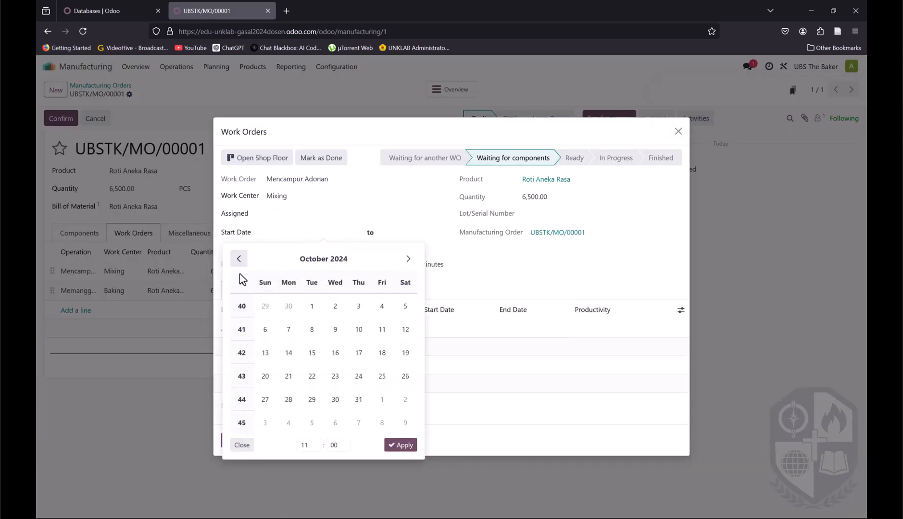
pyautogui.click(267, 339)
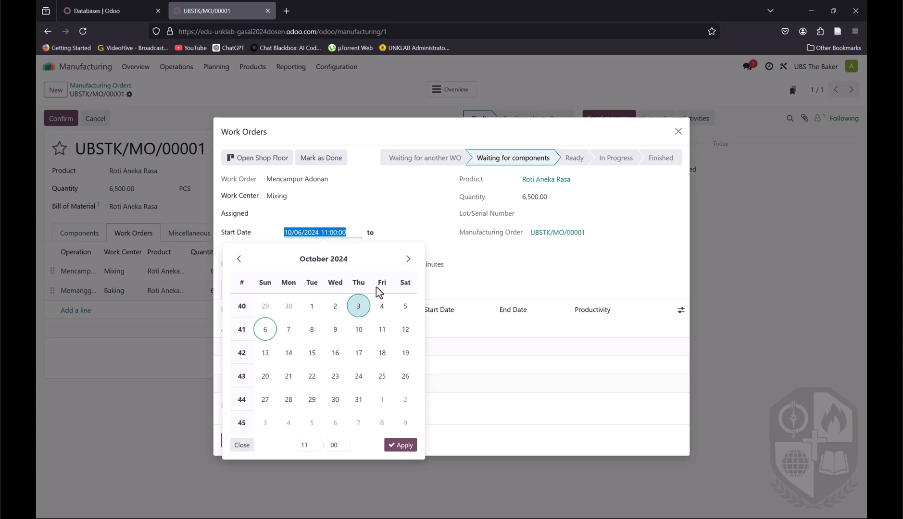
pyautogui.click(307, 445)
pyautogui.click(305, 253)
pyautogui.click(401, 446)
pyautogui.click(235, 445)
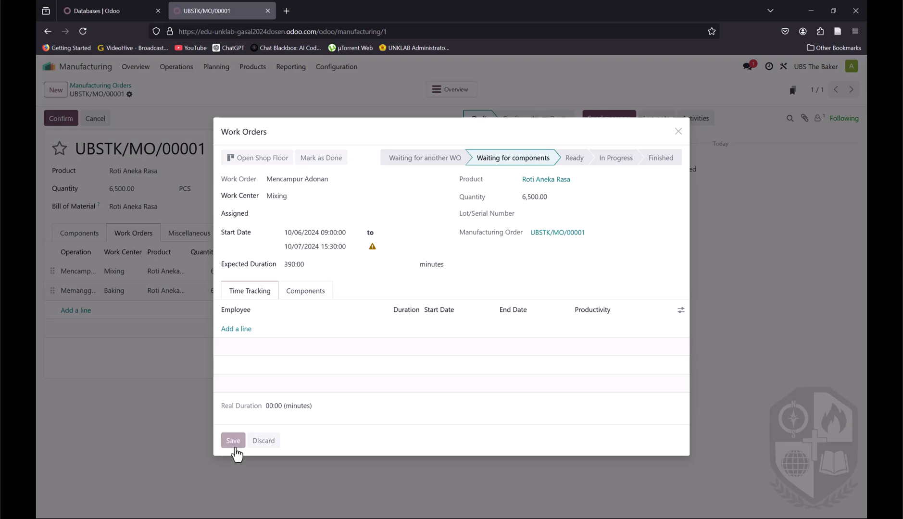
# Step: Set the Memanggang Adonan work order's start date to 10/06/2024 09:00:00 and save it
pyautogui.click(485, 290)
pyautogui.click(337, 235)
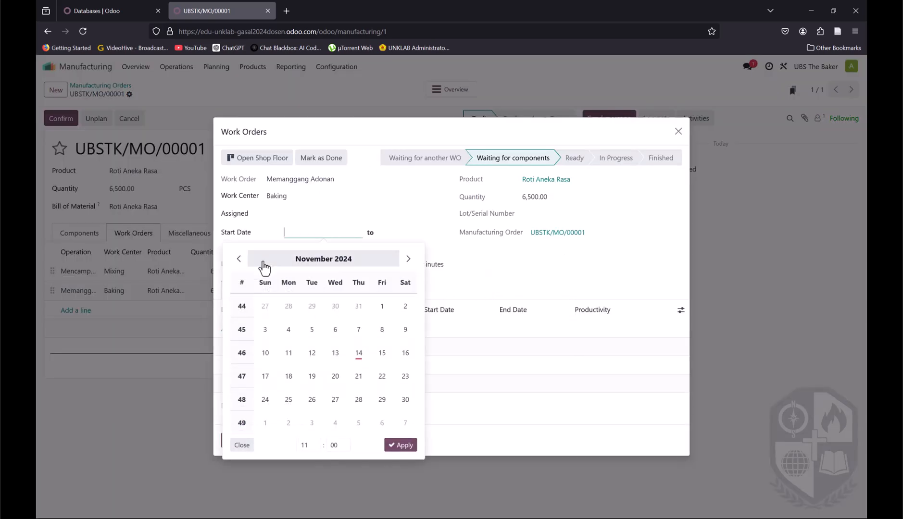
pyautogui.click(239, 263)
pyautogui.click(265, 330)
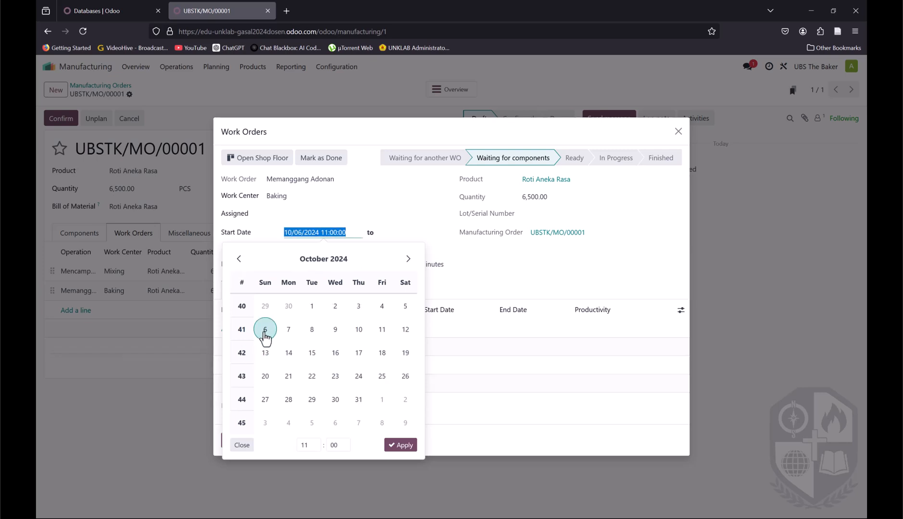
pyautogui.click(313, 443)
pyautogui.click(305, 253)
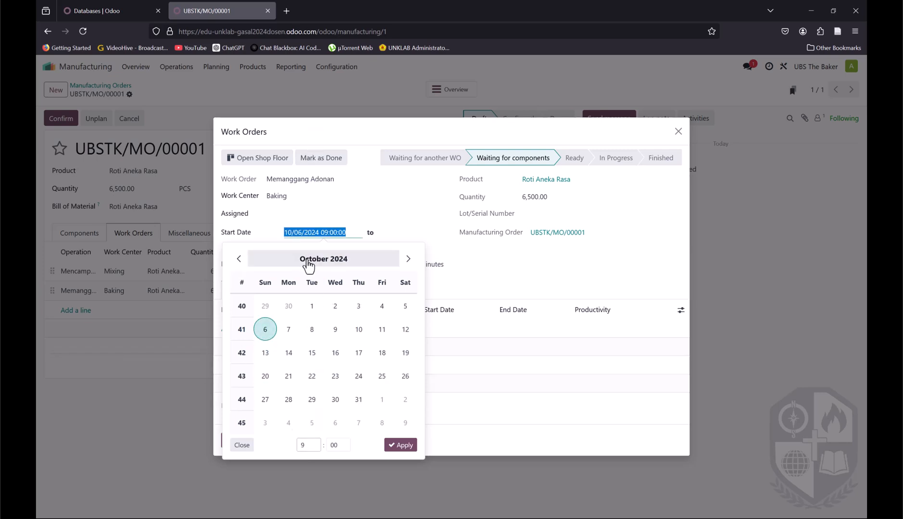
pyautogui.click(402, 446)
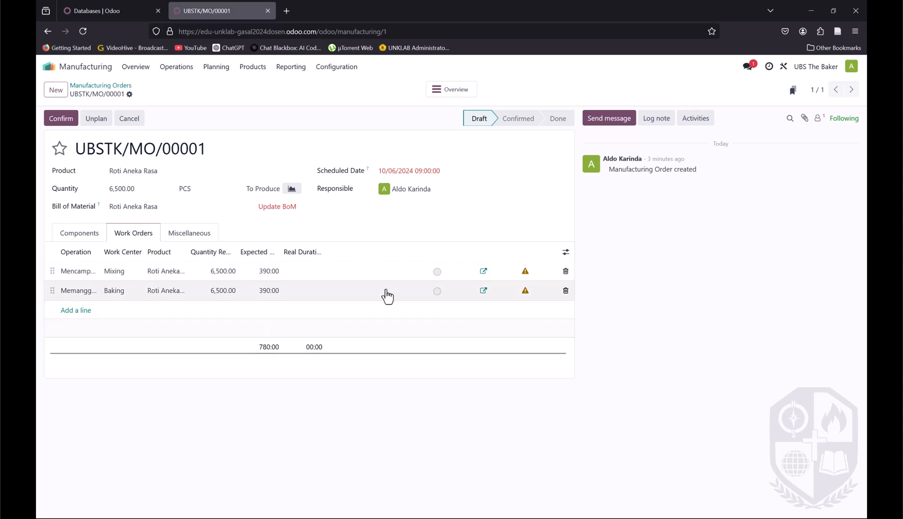
# Step: Confirm the Roti Aneka Rasa manufacturing order and start it after checking the Mencampur Adonan work order's details
pyautogui.click(68, 125)
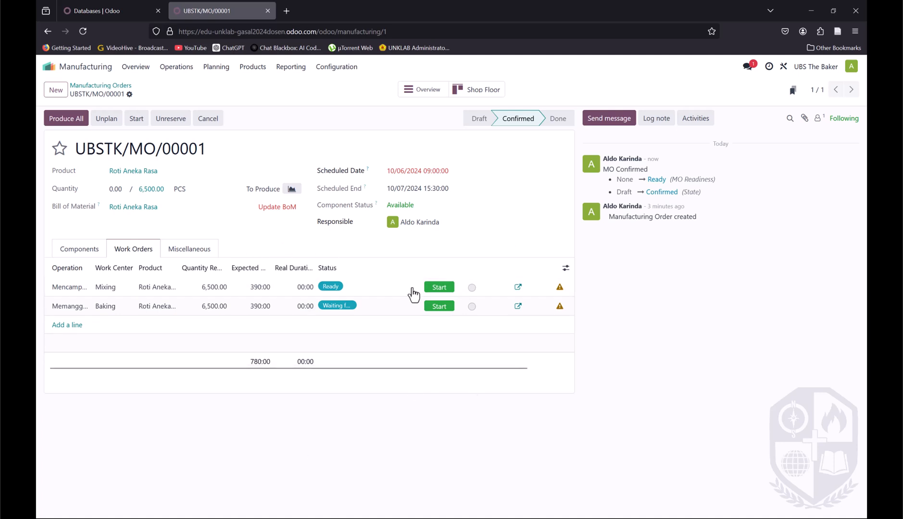
pyautogui.click(518, 288)
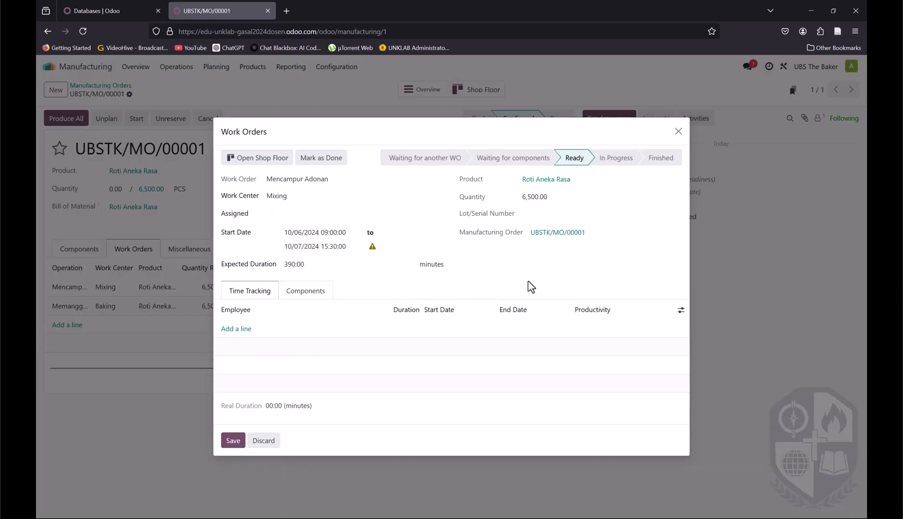
pyautogui.click(678, 131)
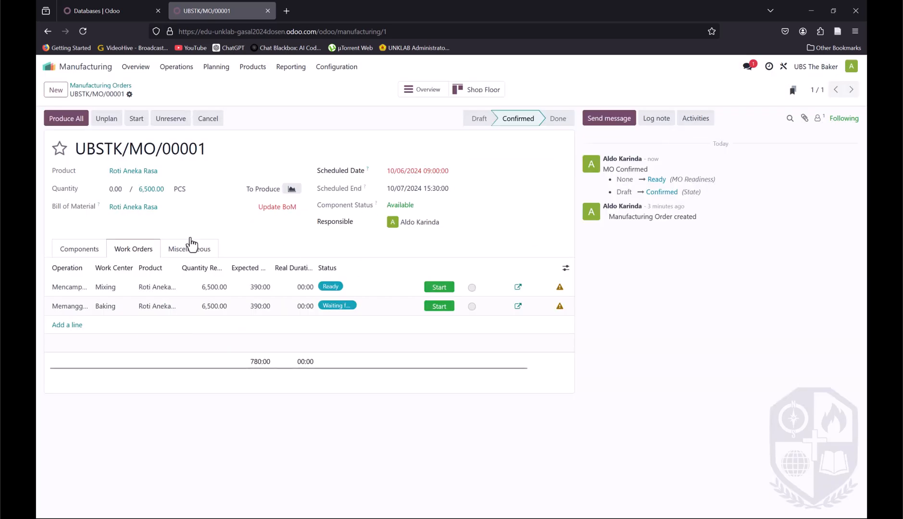
pyautogui.click(136, 120)
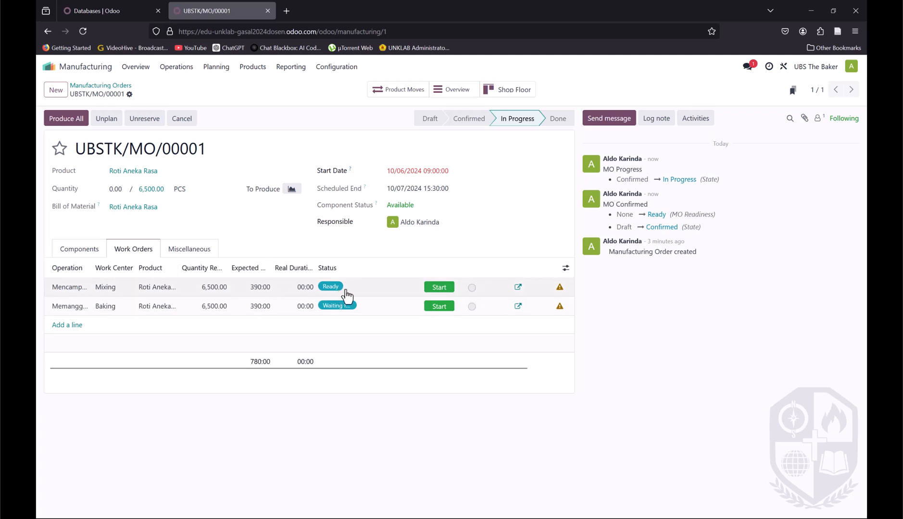
# Step: Try to start the Mencampur Adonan work order
pyautogui.click(436, 291)
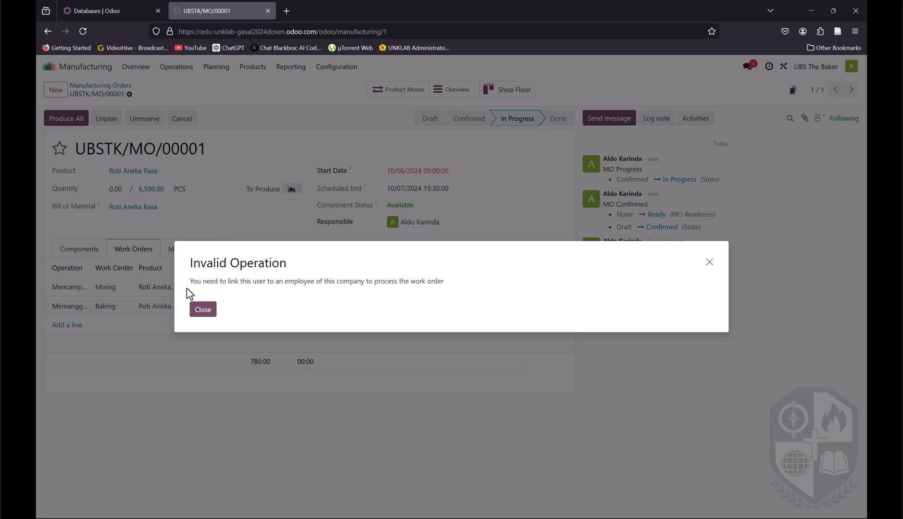
pyautogui.moveTo(191, 284); pyautogui.dragTo(440, 283)
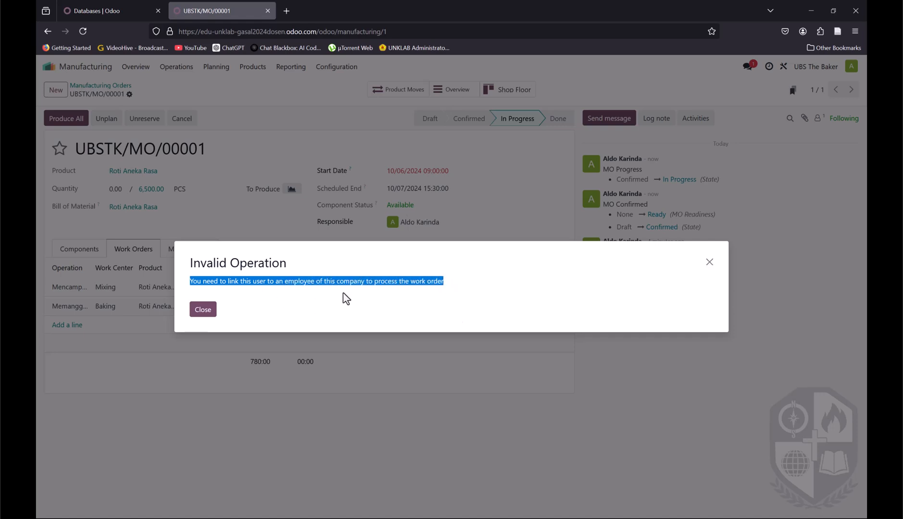
pyautogui.click(710, 263)
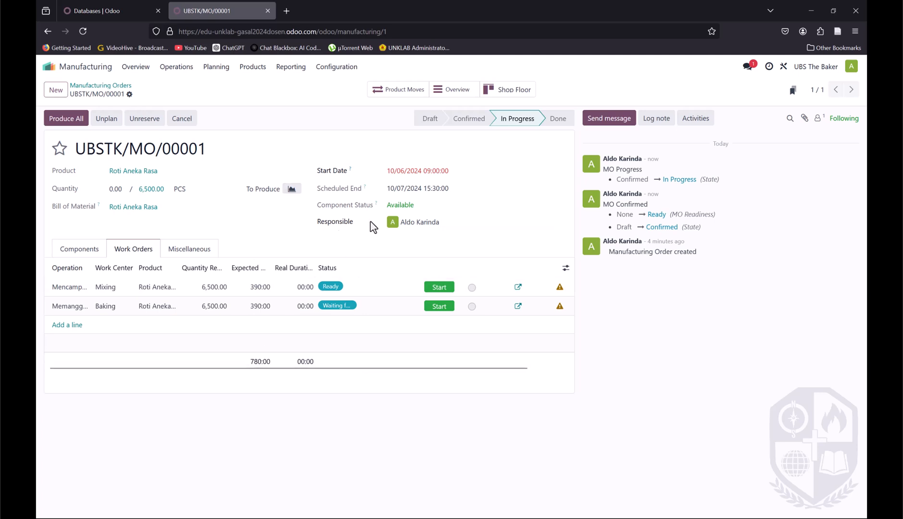
# Step: Open the Employees app in a separate browser tab and start a new employee record
pyautogui.rightClick(95, 76)
pyautogui.click(121, 79)
pyautogui.click(336, 6)
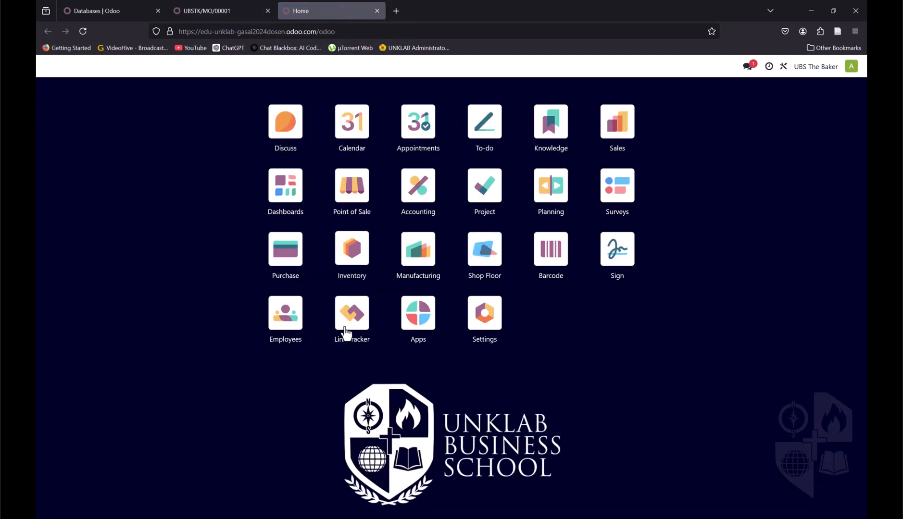
pyautogui.click(284, 321)
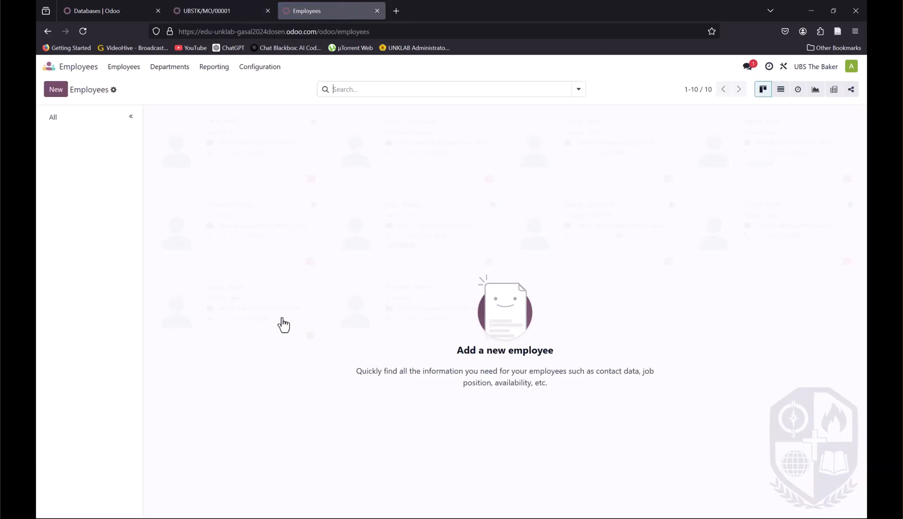
pyautogui.click(57, 93)
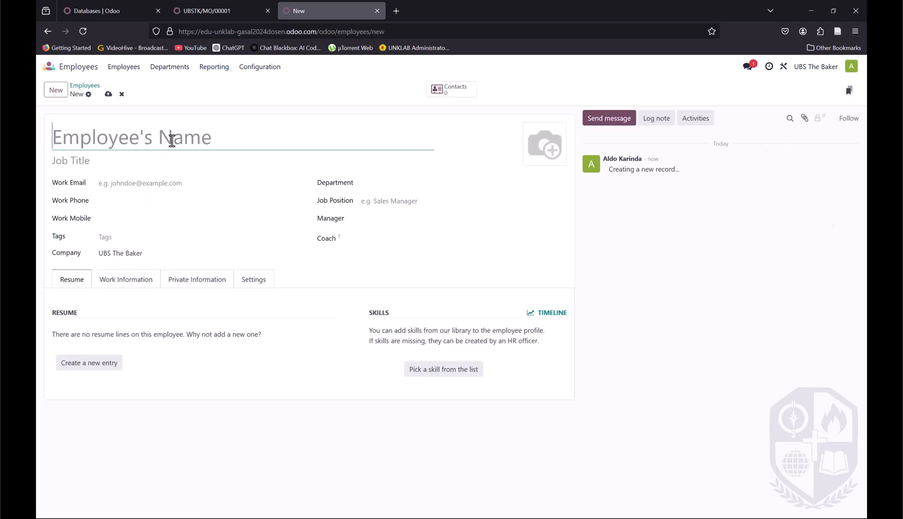
# Step: Enter the employee's name and set the manufacturing order's responsible user as the employee's related user
pyautogui.write('afk')
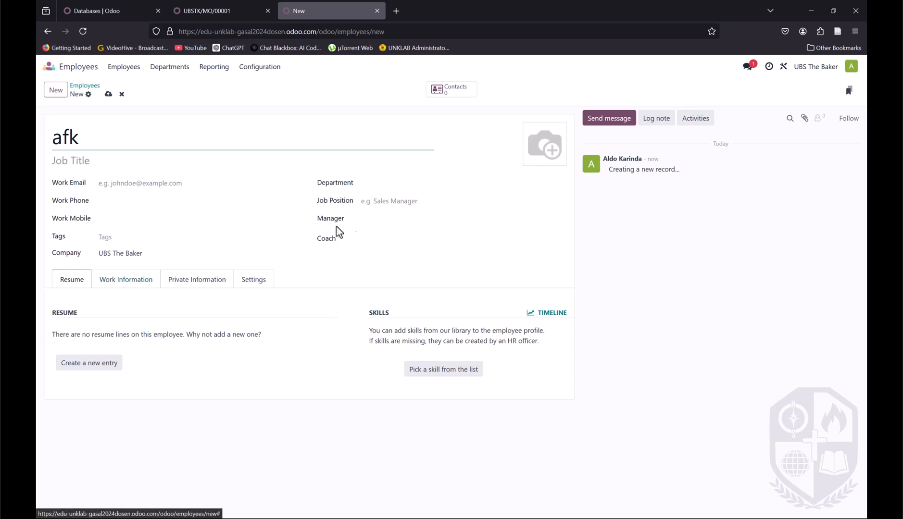
pyautogui.click(138, 281)
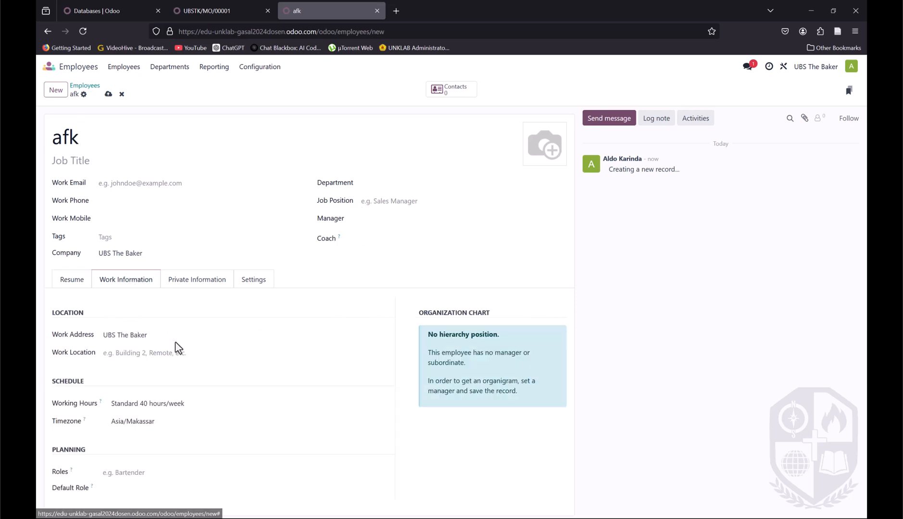
pyautogui.click(195, 283)
pyautogui.click(255, 281)
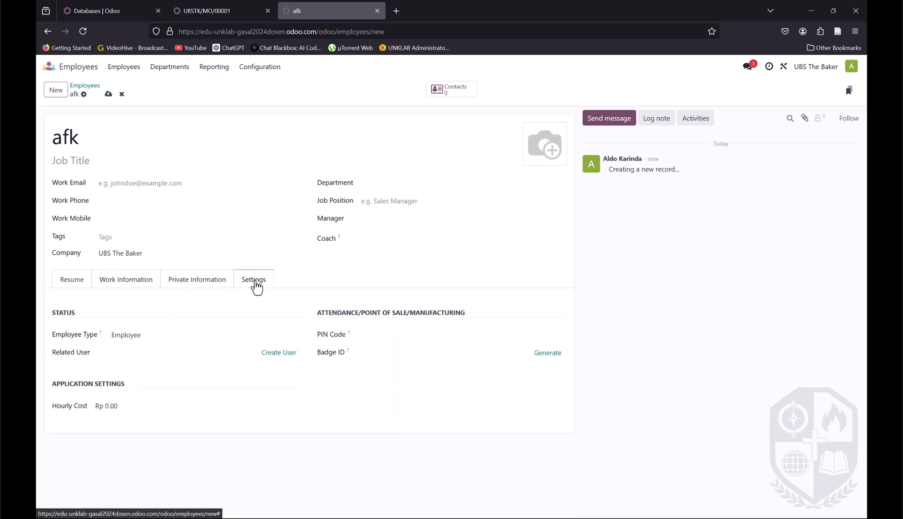
pyautogui.click(130, 354)
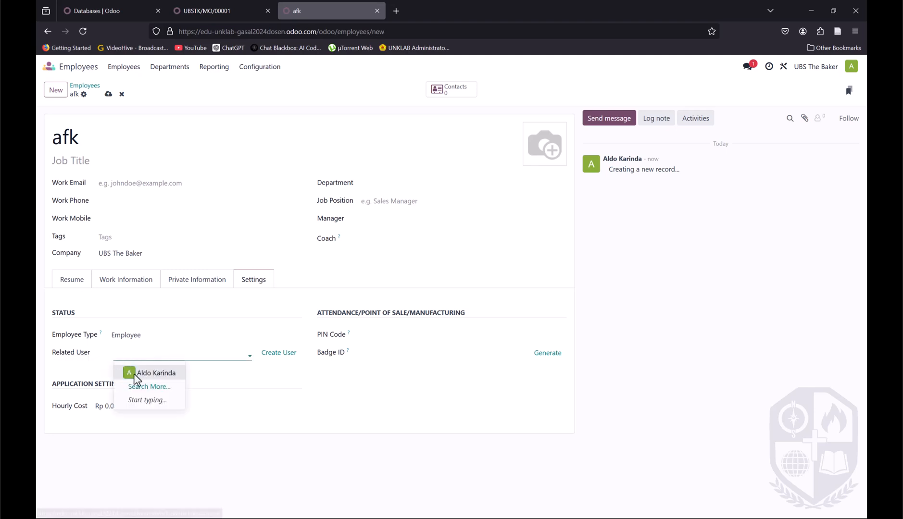
pyautogui.click(159, 376)
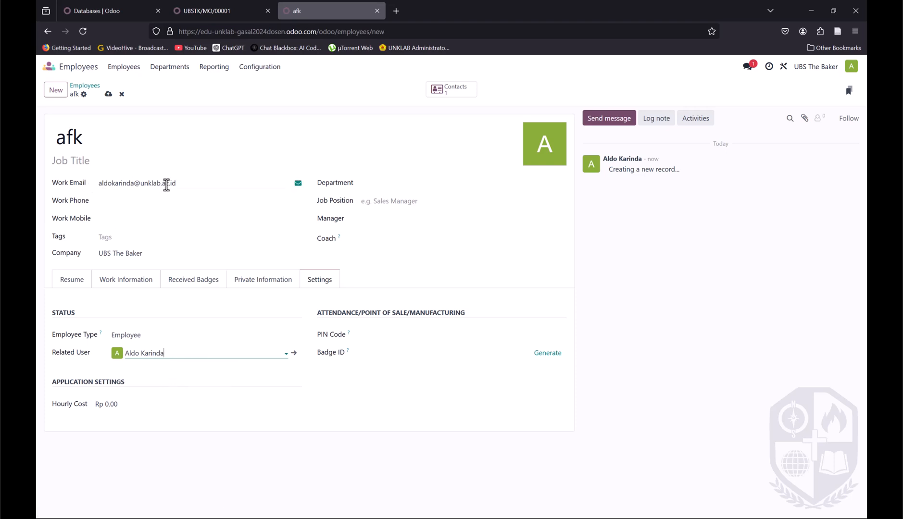
# Step: Save the new employee record with its linked related user
pyautogui.click(108, 95)
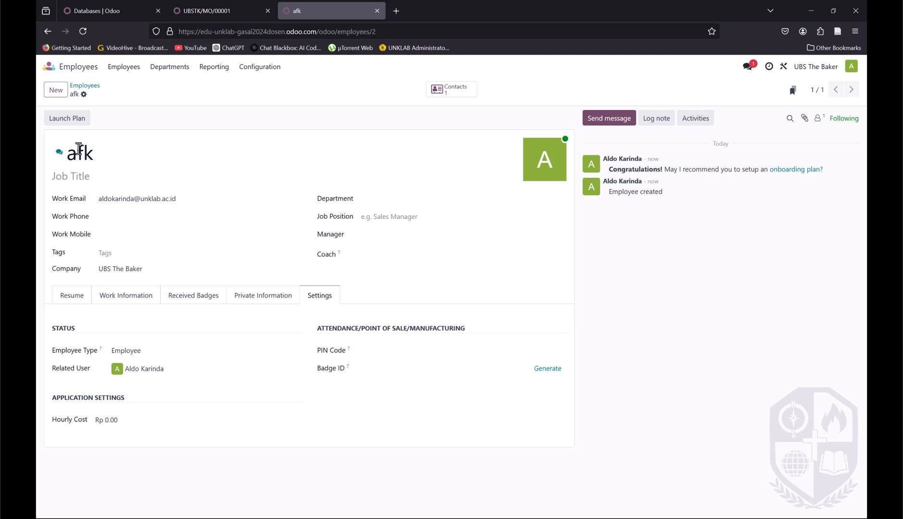
pyautogui.click(124, 153)
pyautogui.moveTo(124, 152); pyautogui.dragTo(70, 153)
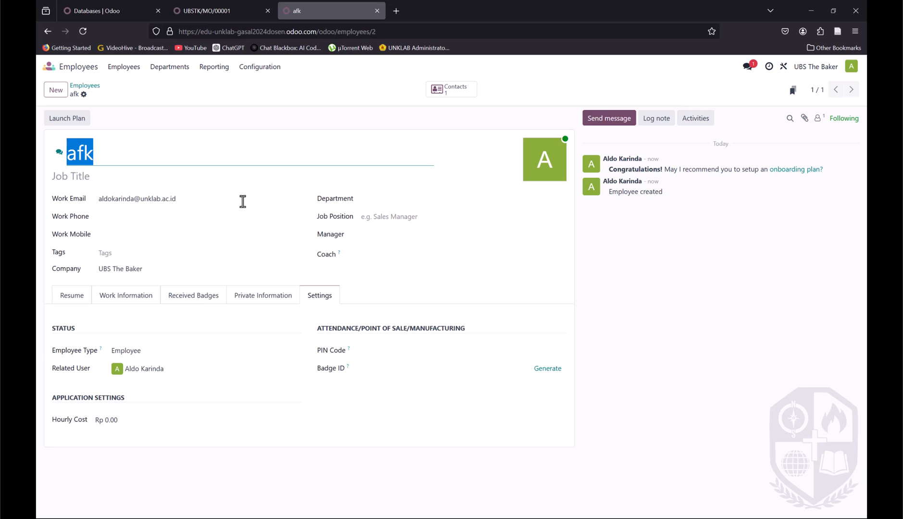
# Step: Return to the Roti Aneka Rasa manufacturing order's browser tab, start the Mencampur Adonan work order and mark it as done
pyautogui.click(226, 12)
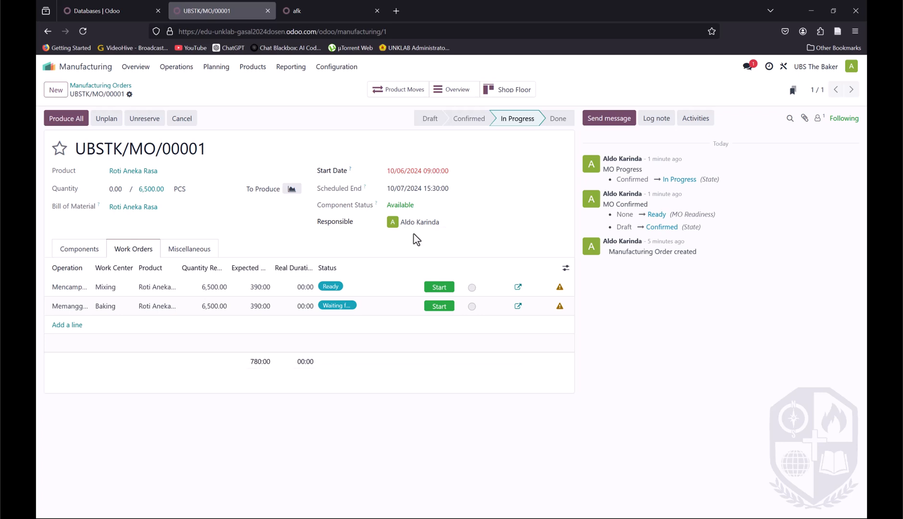
pyautogui.click(432, 288)
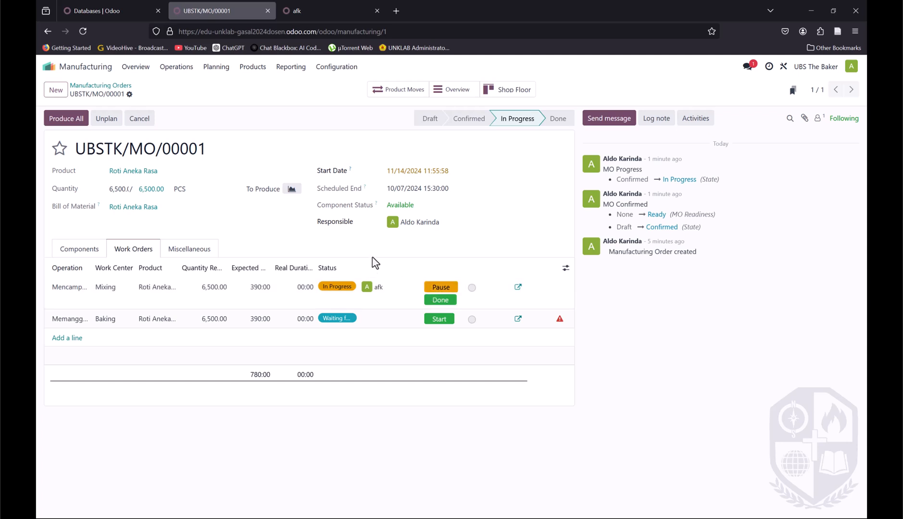
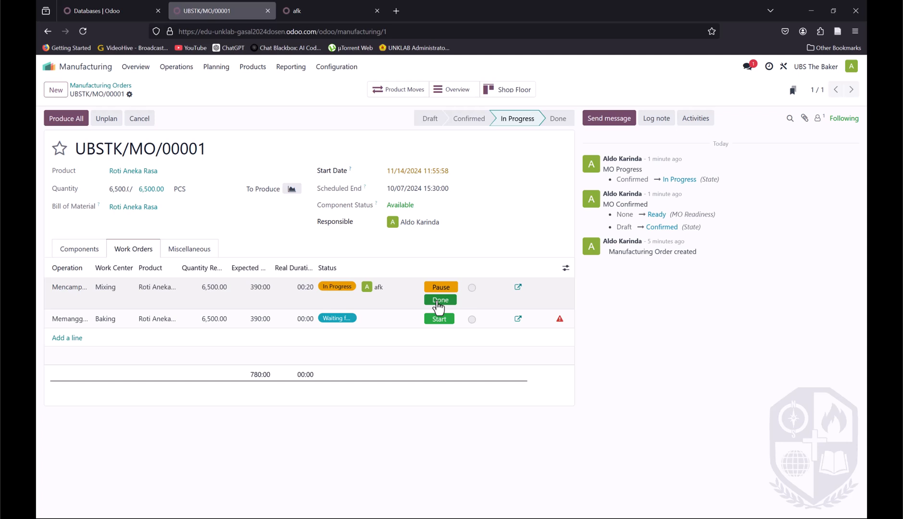
pyautogui.click(440, 300)
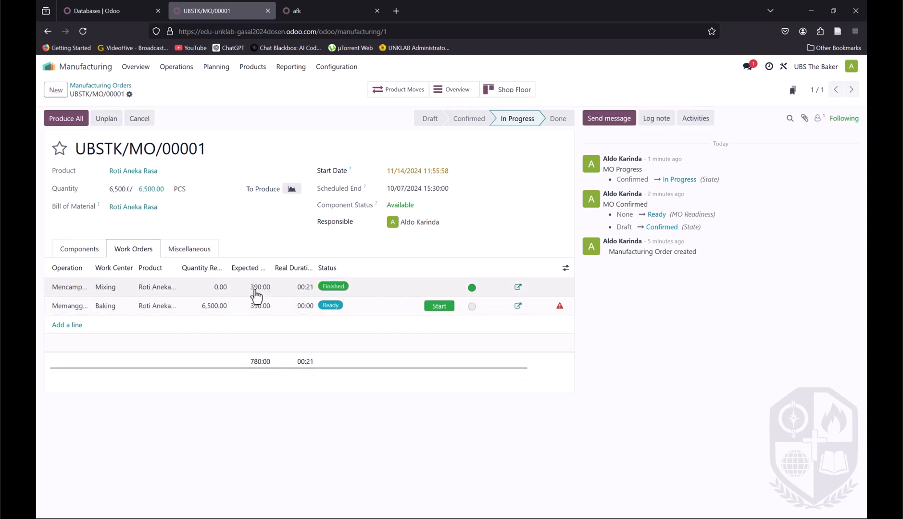
# Step: Open the Mencampur Adonan work order's details and set its time tracking line's start date to 10/06/2024 with the time at 9:00
pyautogui.click(305, 291)
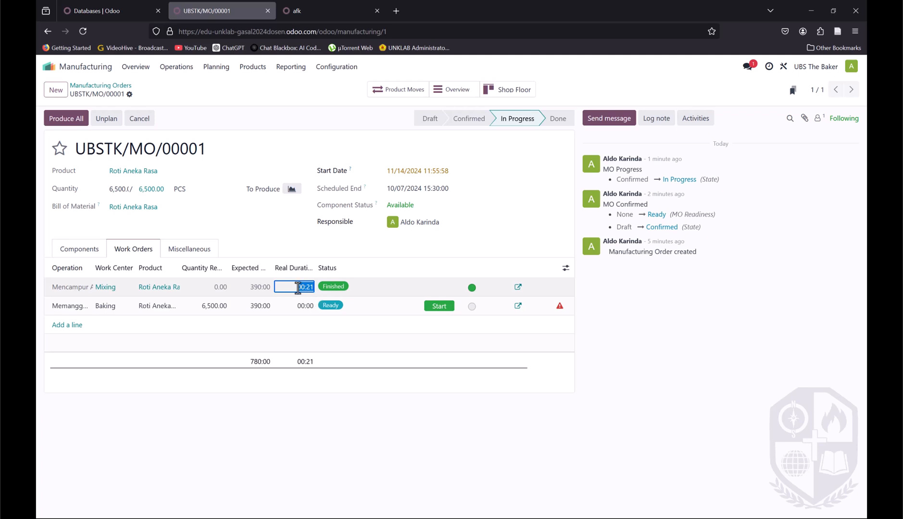
pyautogui.click(517, 287)
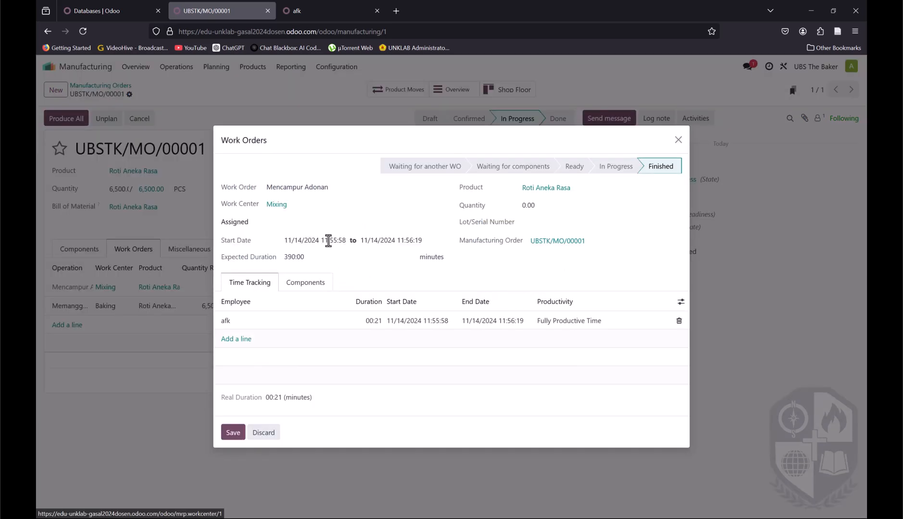
pyautogui.click(417, 321)
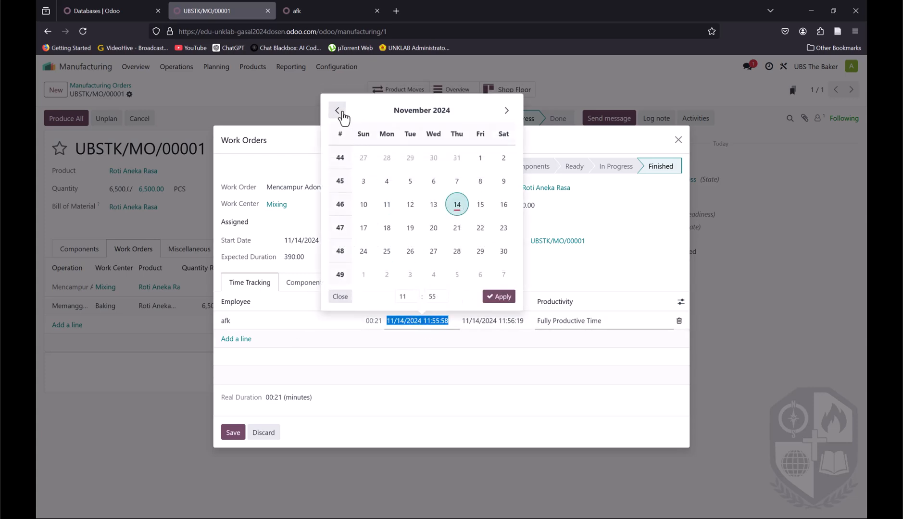
pyautogui.click(337, 110)
pyautogui.click(363, 182)
pyautogui.click(403, 297)
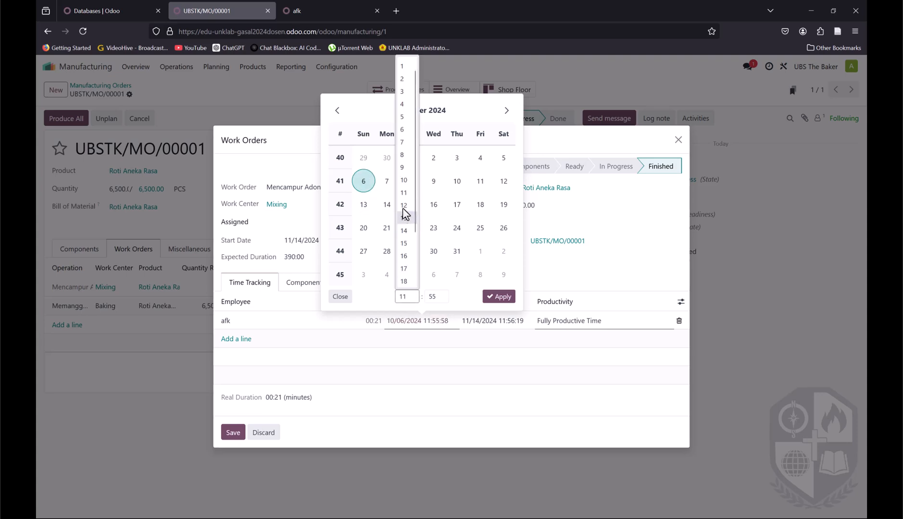
pyautogui.click(403, 167)
pyautogui.click(436, 298)
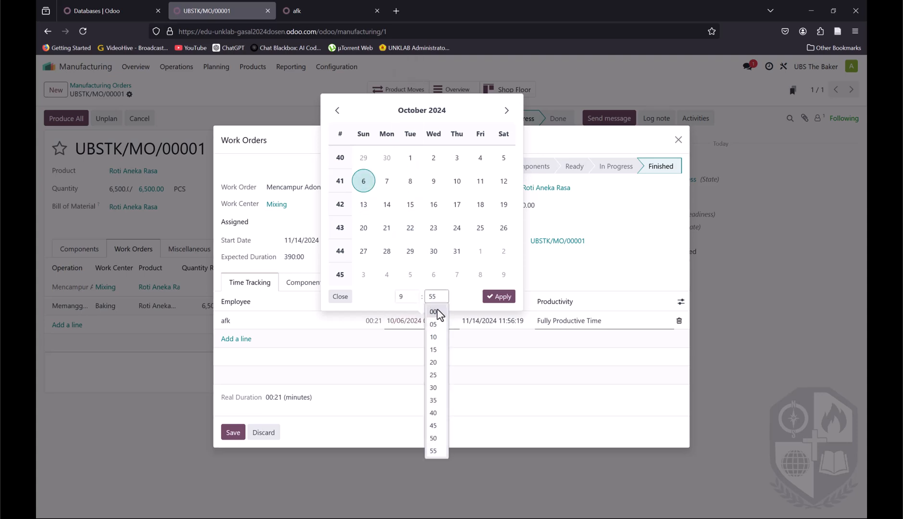
pyautogui.click(434, 311)
pyautogui.click(450, 331)
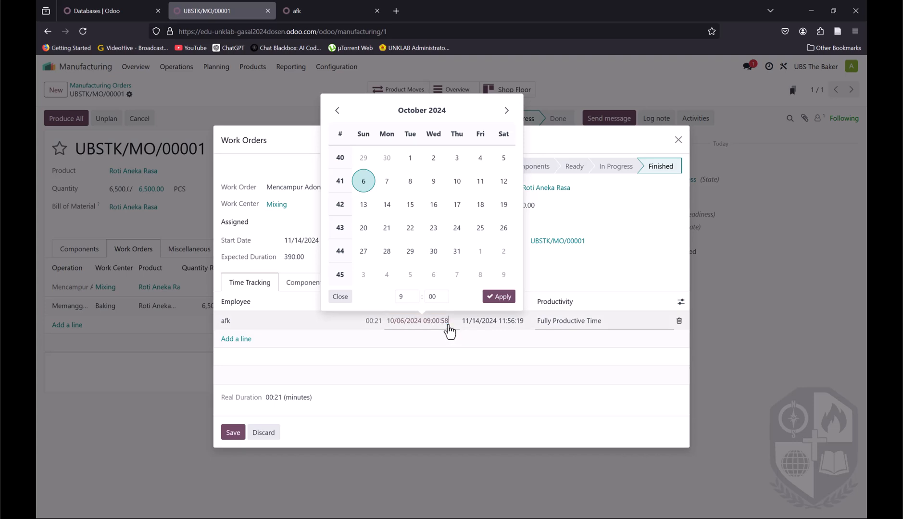
pyautogui.click(495, 298)
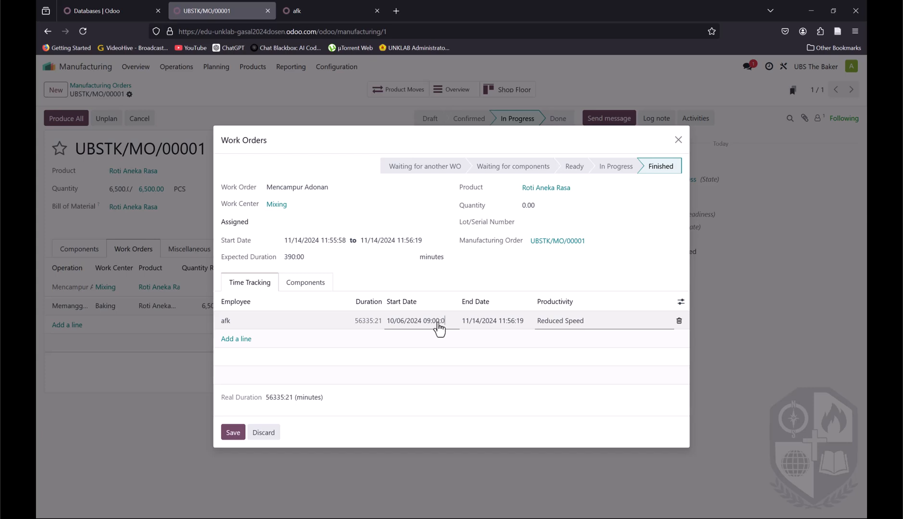
# Step: Delete the extra second time tracking line and save the Mencampur Adonan work order
pyautogui.press('Return')
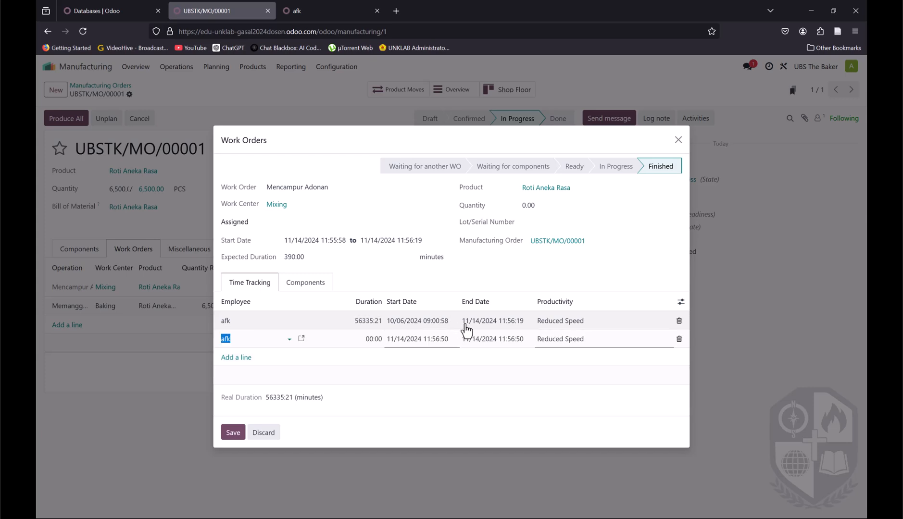
pyautogui.click(679, 339)
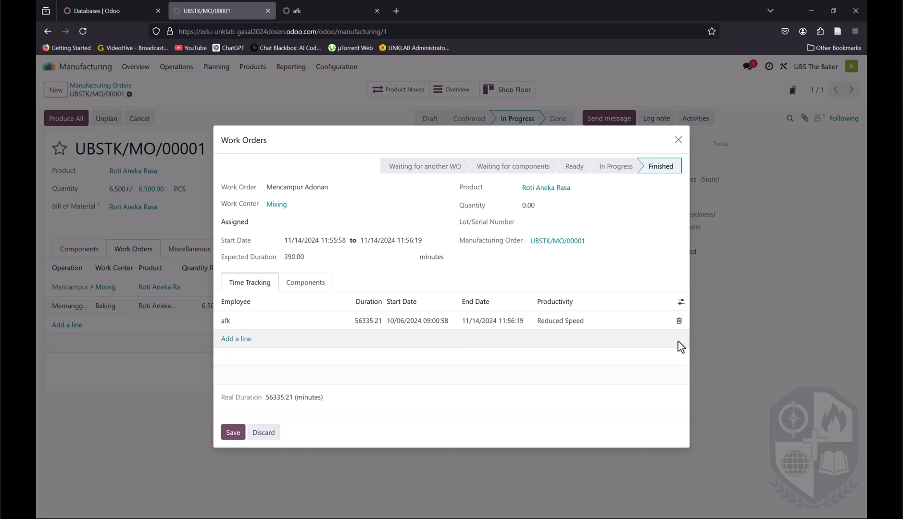
pyautogui.click(234, 433)
# Step: Set the Mencampur Adonan work order's real duration to 390 minutes
pyautogui.click(294, 287)
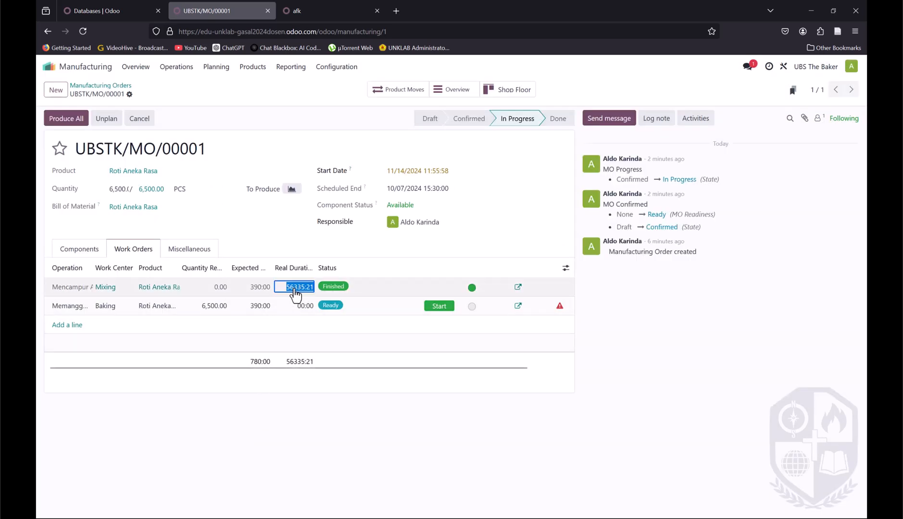
pyautogui.write('390')
pyautogui.press('Tab')
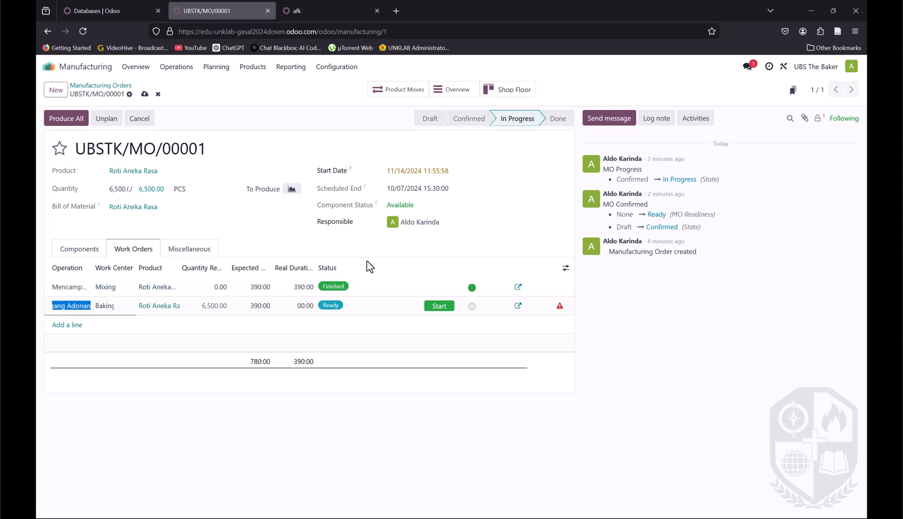
# Step: Reopen the Mencampur Adonan work order's details and set the time tracking start date to 10/06/2024 09:00:00
pyautogui.click(514, 289)
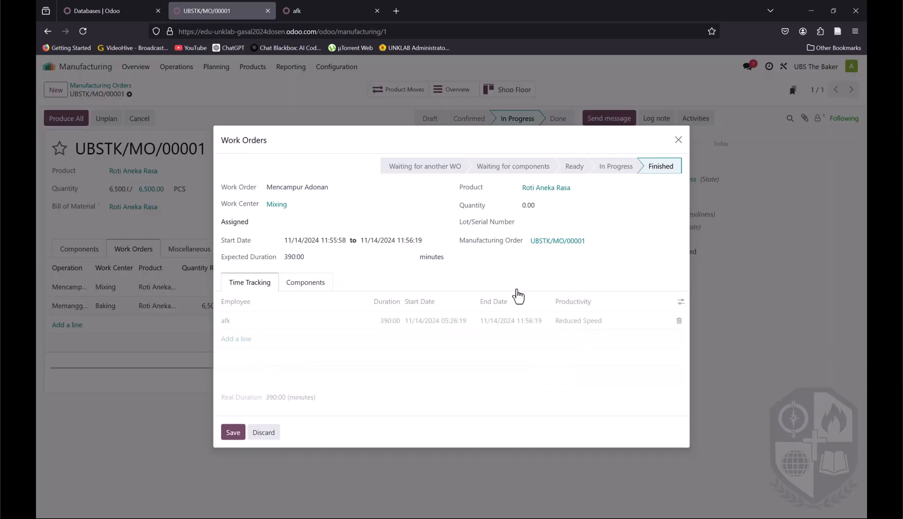
pyautogui.click(431, 325)
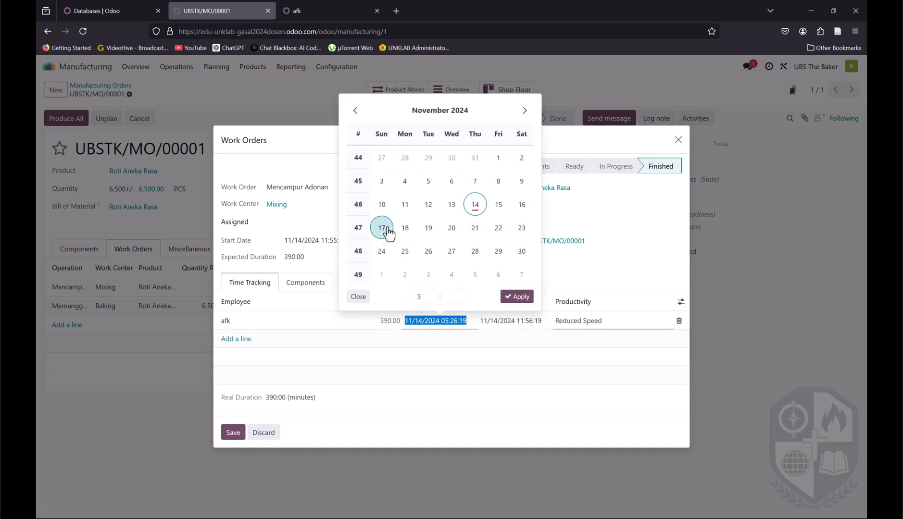
pyautogui.click(356, 110)
pyautogui.click(381, 182)
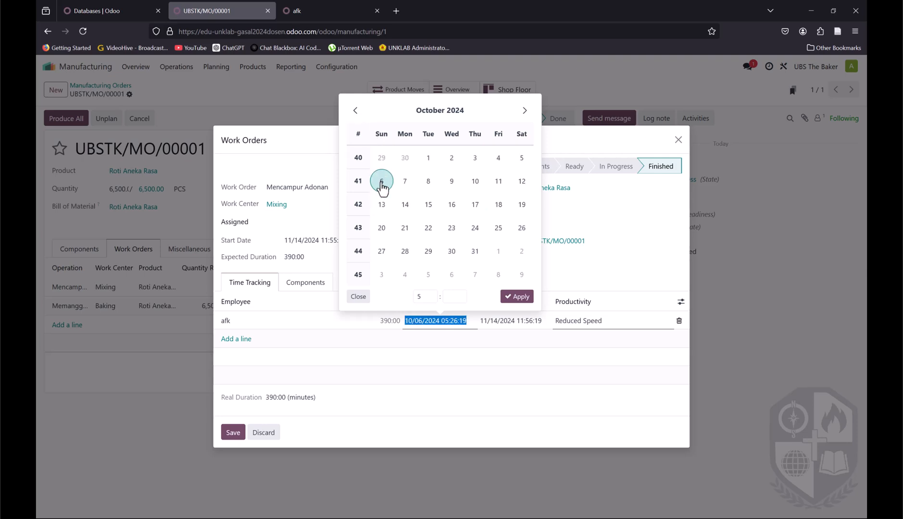
pyautogui.click(425, 296)
pyautogui.click(421, 177)
pyautogui.click(454, 296)
pyautogui.click(454, 325)
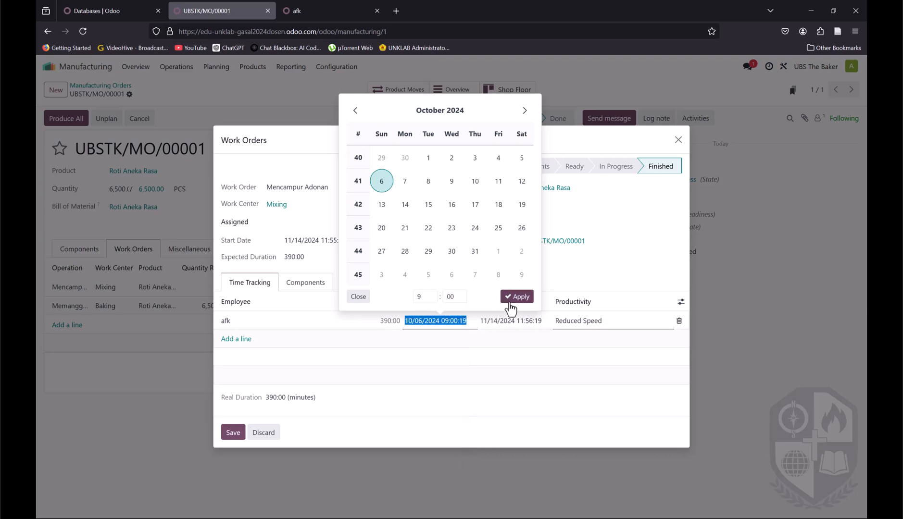
pyautogui.click(465, 325)
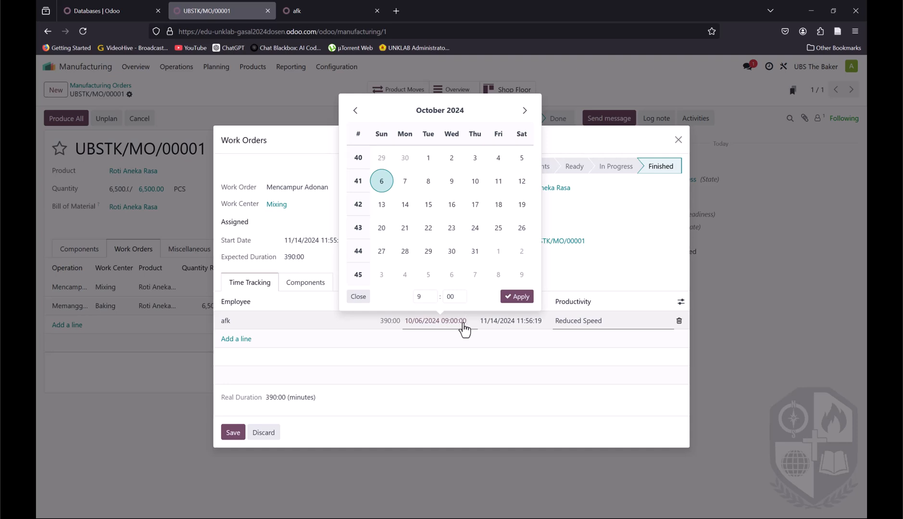
pyautogui.click(523, 298)
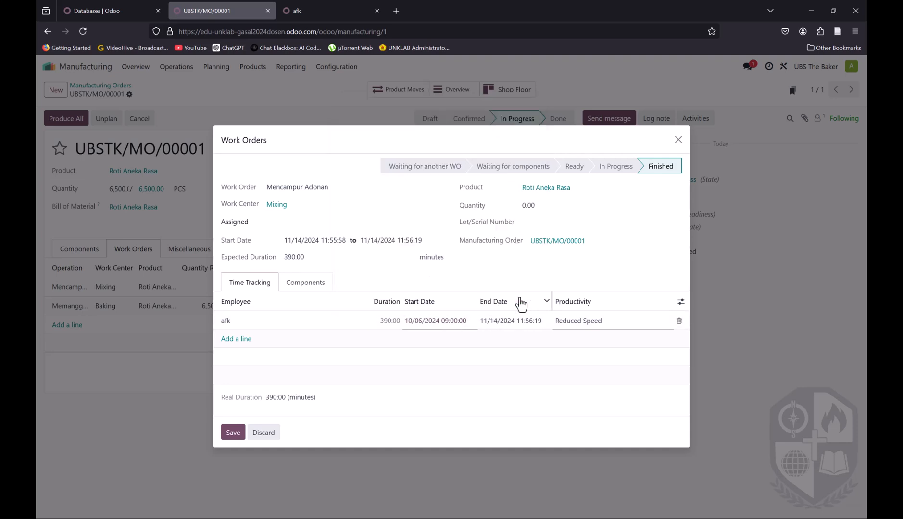
pyautogui.click(510, 323)
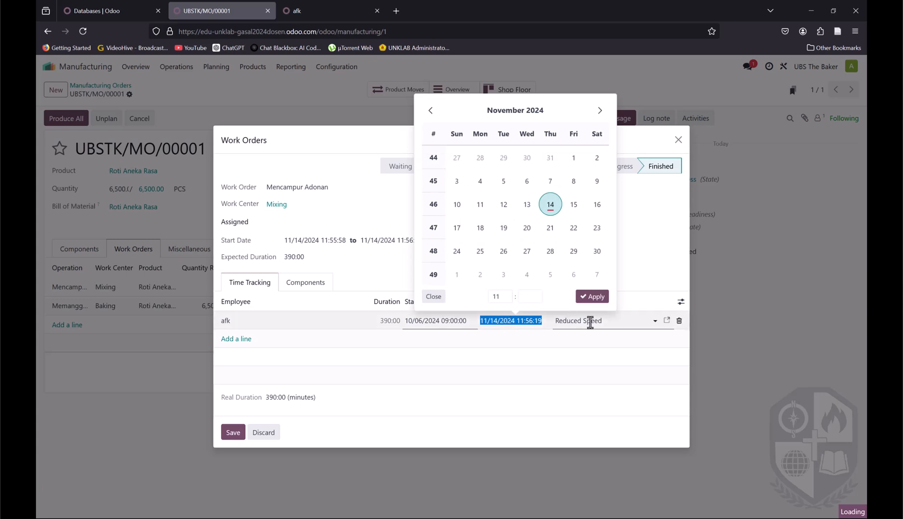
pyautogui.click(611, 322)
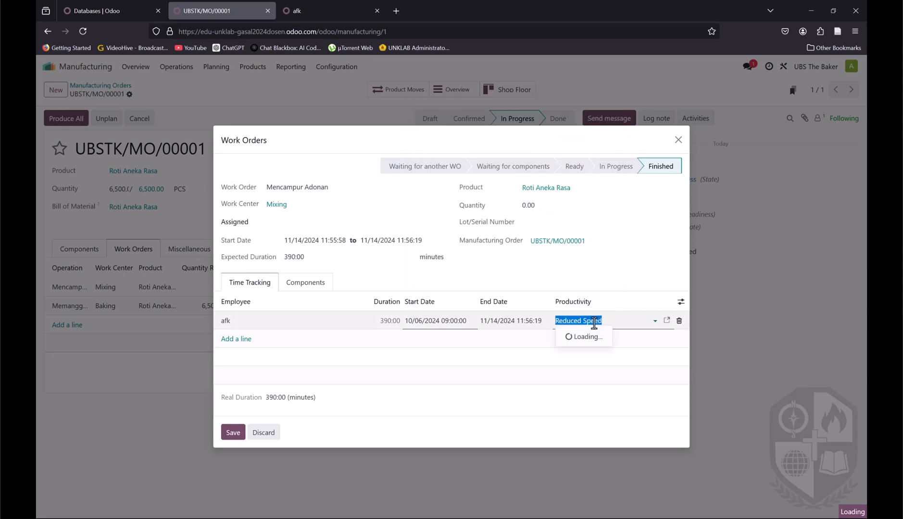
pyautogui.click(653, 323)
pyautogui.click(653, 322)
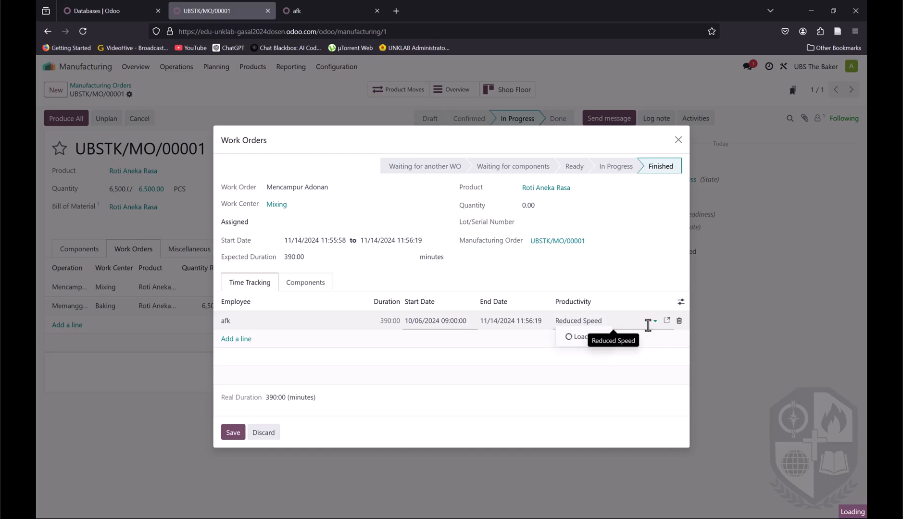
# Step: Set the Mencampur Adonan time tracking line's end date to 10/06/2024 with hour 15 and minute 30
pyautogui.click(520, 331)
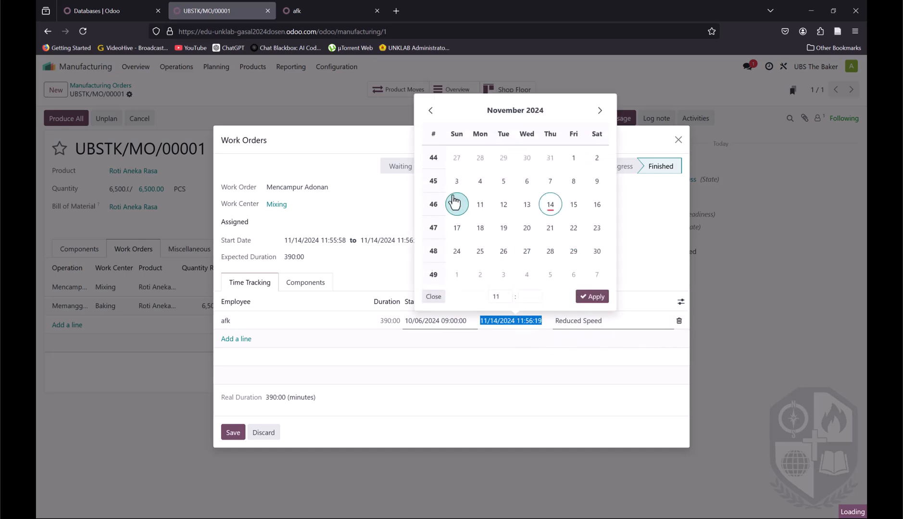
pyautogui.click(430, 110)
pyautogui.click(457, 182)
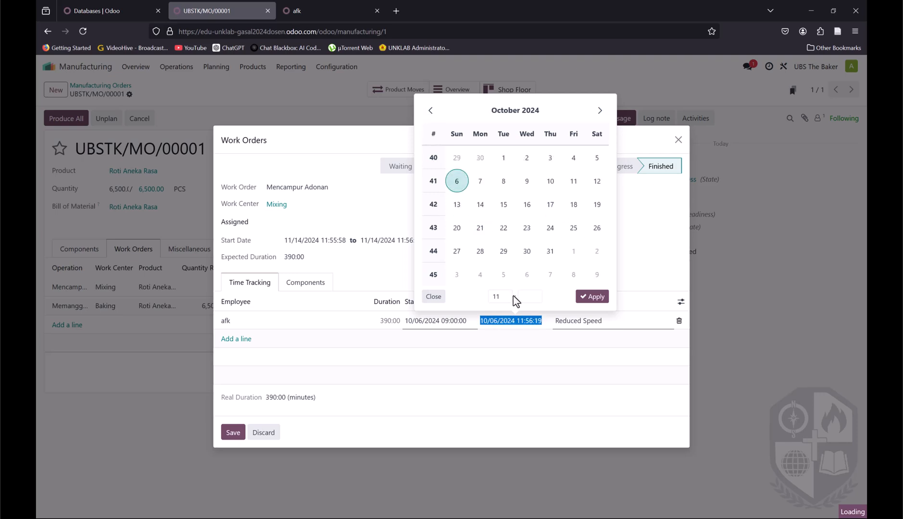
pyautogui.click(510, 297)
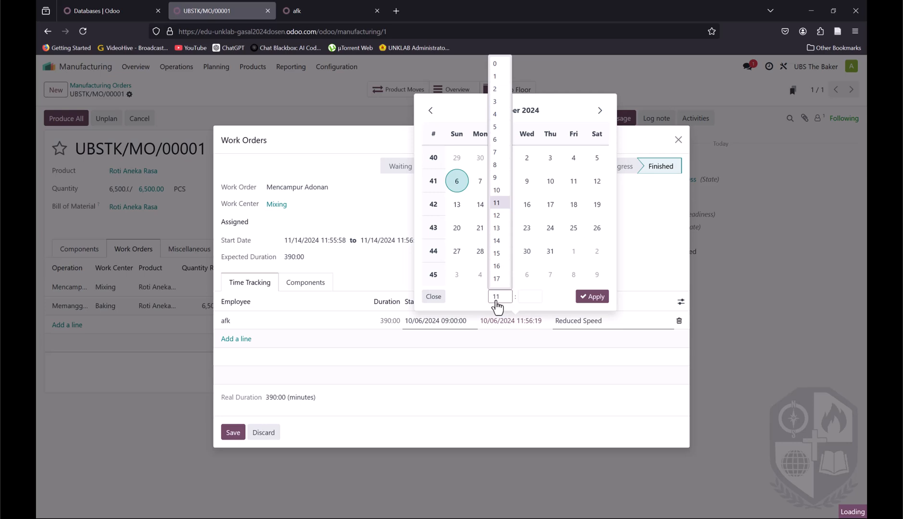
pyautogui.click(501, 225)
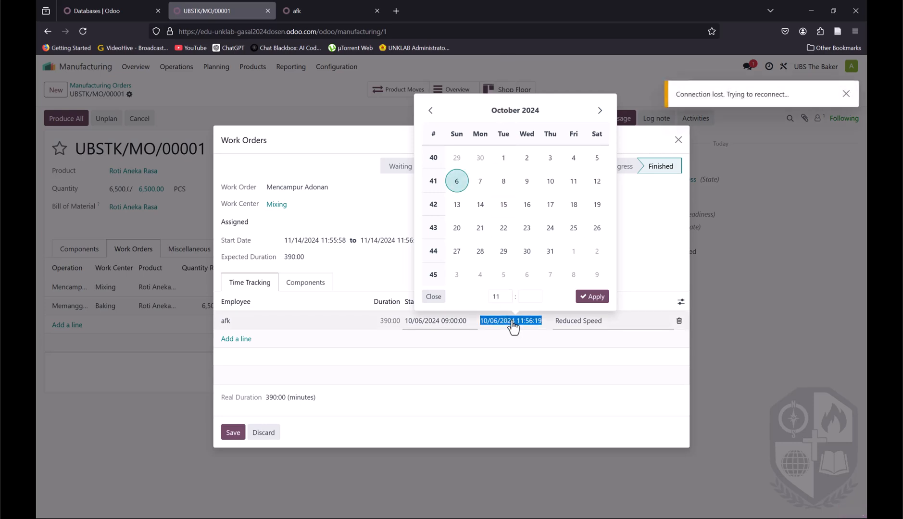
pyautogui.click(501, 299)
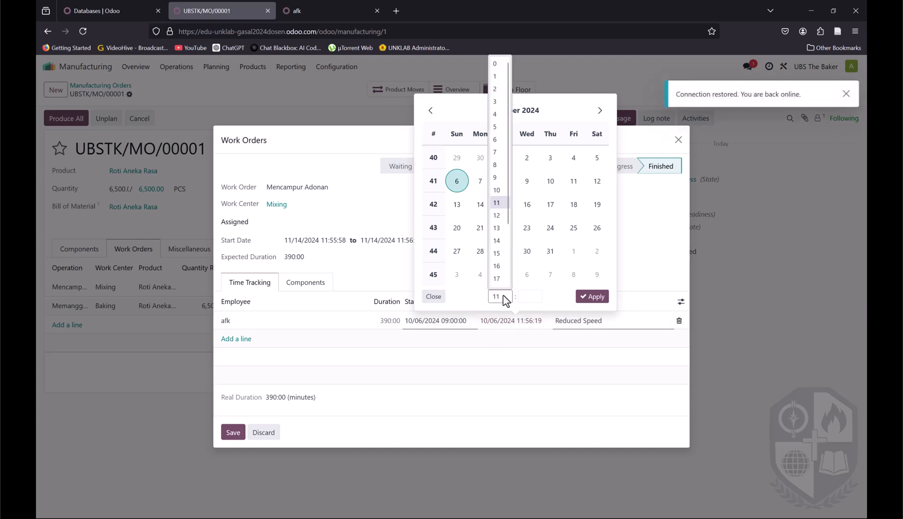
pyautogui.click(499, 255)
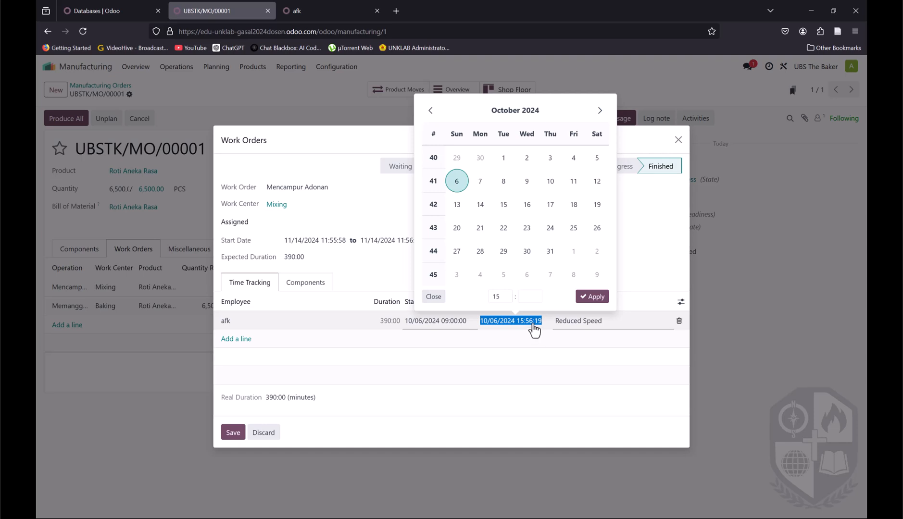
pyautogui.click(534, 302)
pyautogui.click(529, 402)
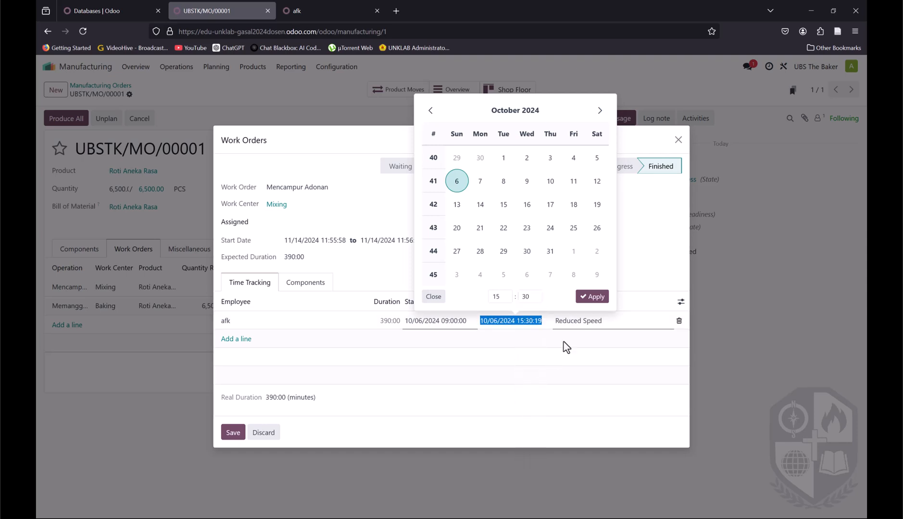
pyautogui.click(593, 297)
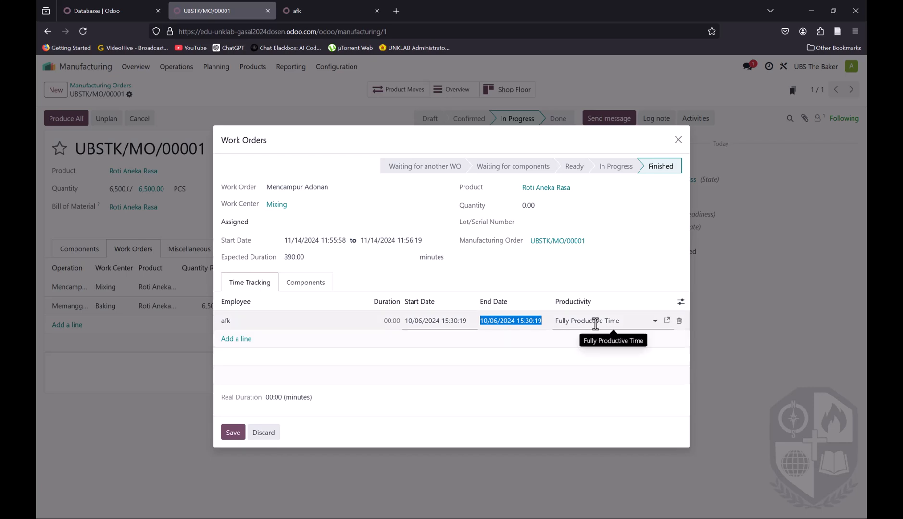
# Step: Set the Mencampur Adonan time tracking line's start time to 09:00 on 10/06/2024 and save the work order
pyautogui.click(430, 321)
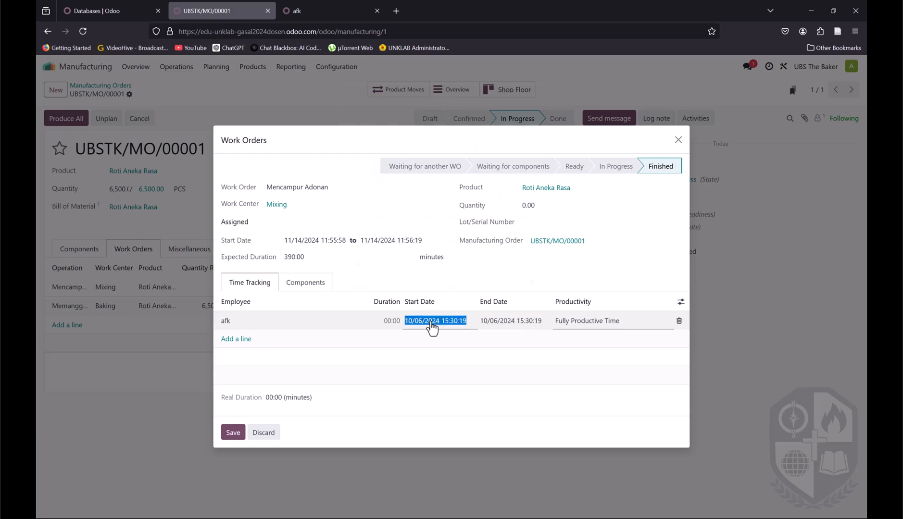
pyautogui.click(425, 301)
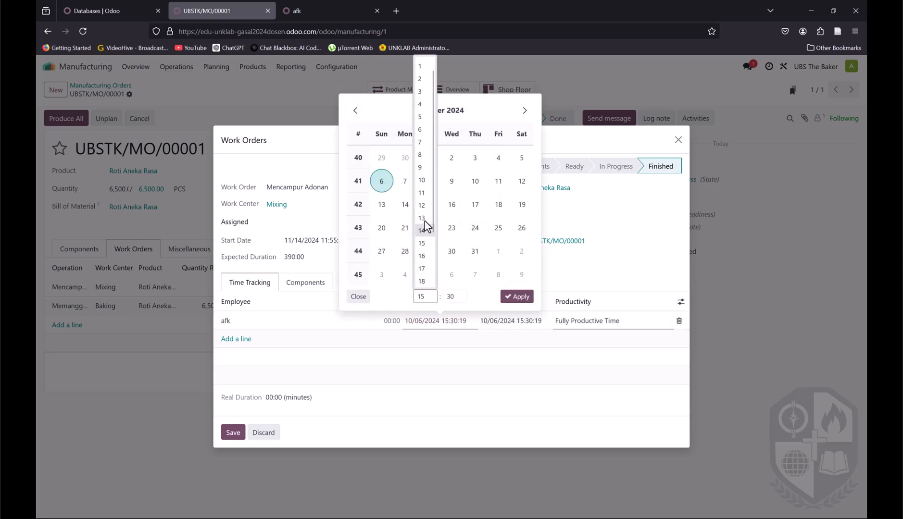
pyautogui.click(422, 169)
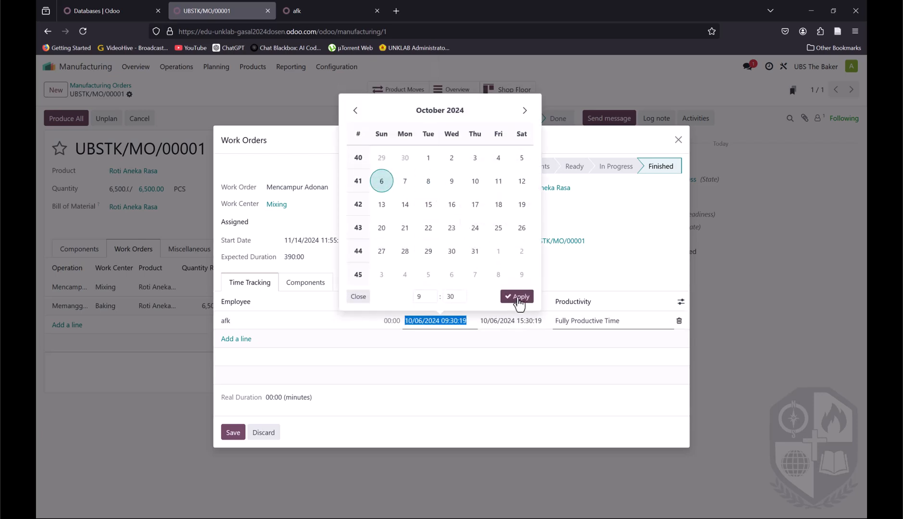
pyautogui.click(460, 299)
pyautogui.click(452, 311)
pyautogui.click(516, 297)
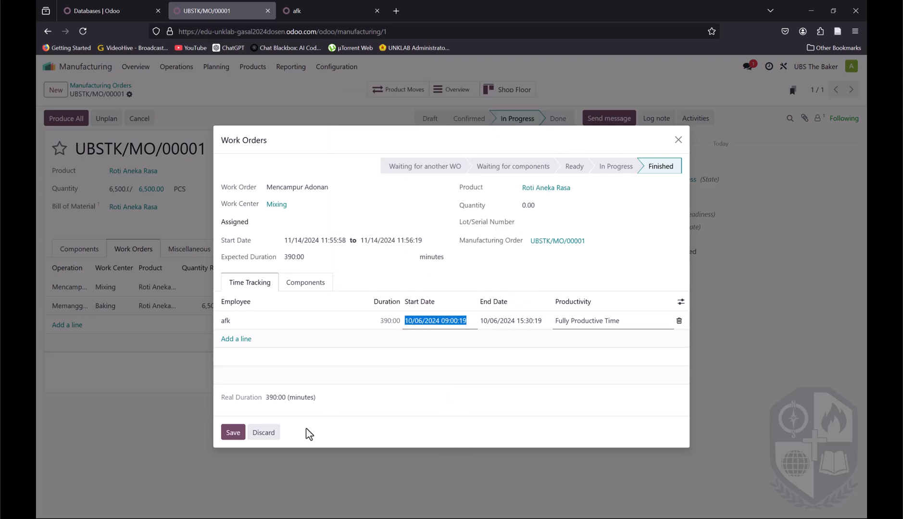
pyautogui.click(229, 439)
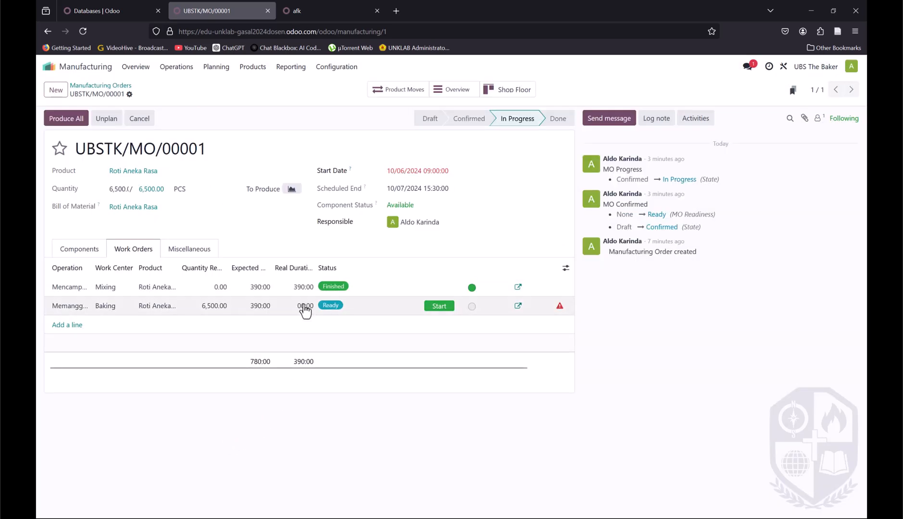
# Step: Start the Memanggang Adonan work order, mark it as done, and open its details
pyautogui.click(439, 306)
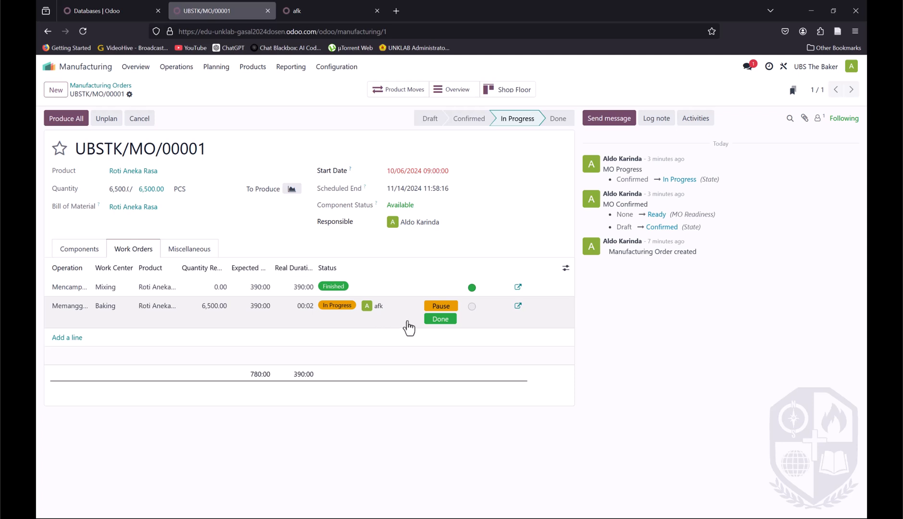
pyautogui.click(439, 319)
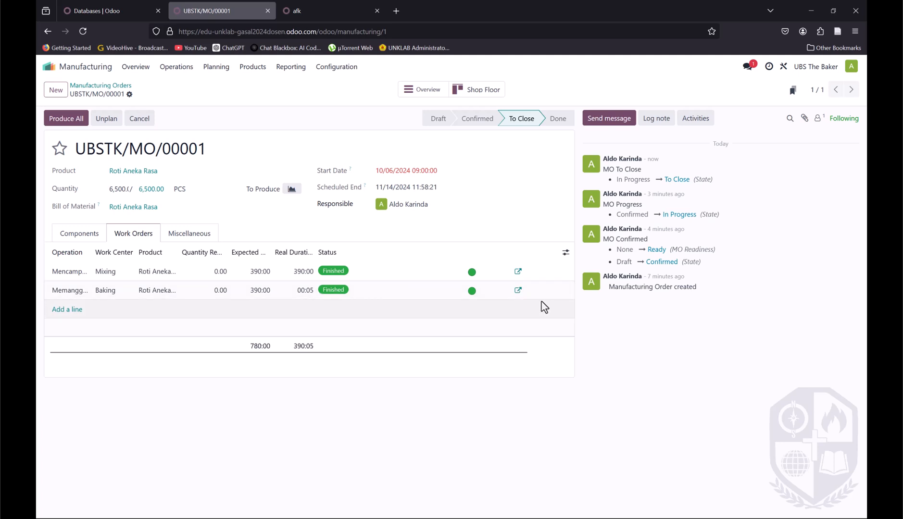
pyautogui.click(518, 290)
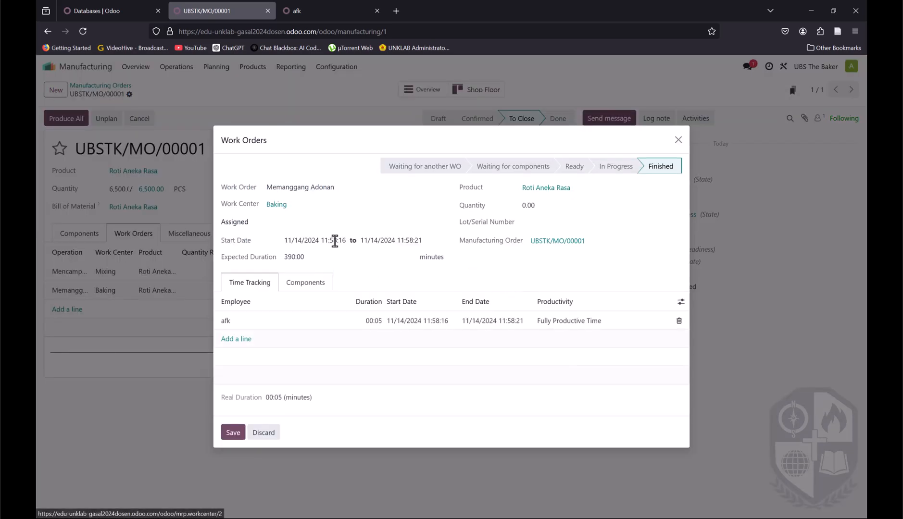
# Step: Set the Memanggang Adonan time tracking line's start date to 10/06/2024 at 09:30
pyautogui.click(410, 326)
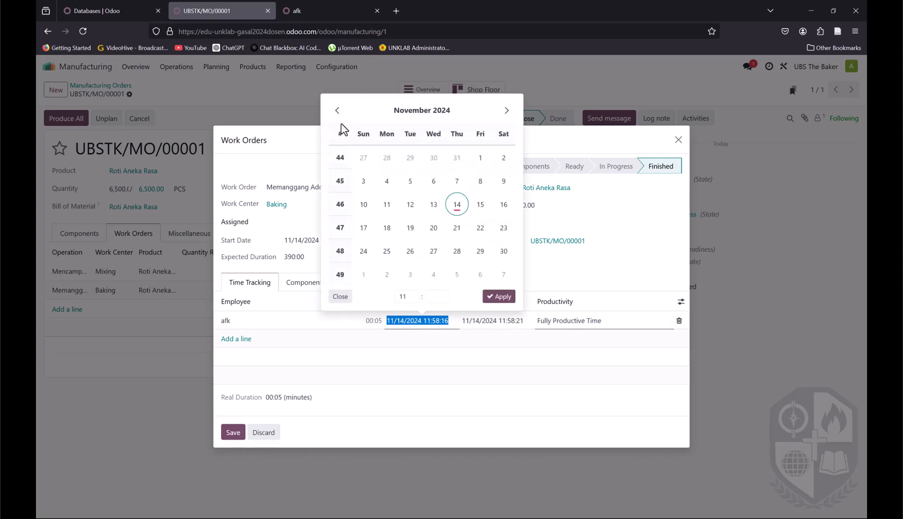
pyautogui.click(337, 111)
pyautogui.click(363, 181)
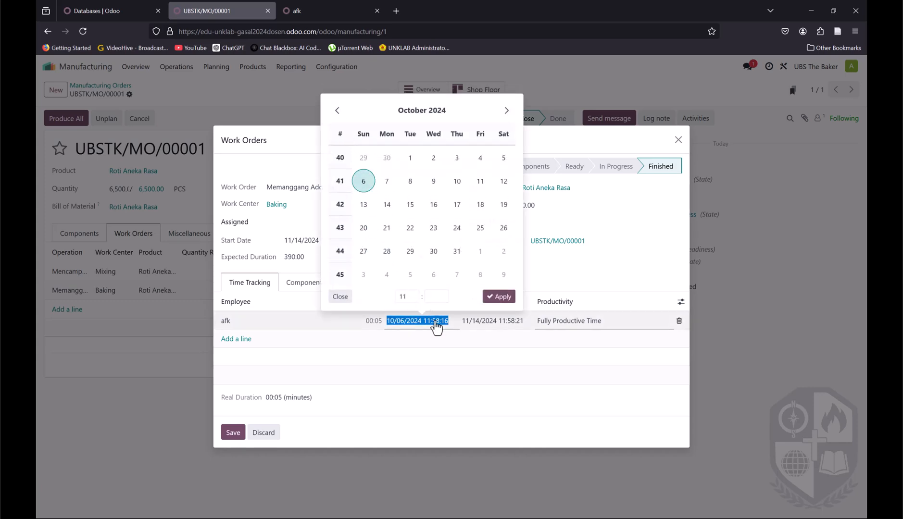
pyautogui.click(406, 297)
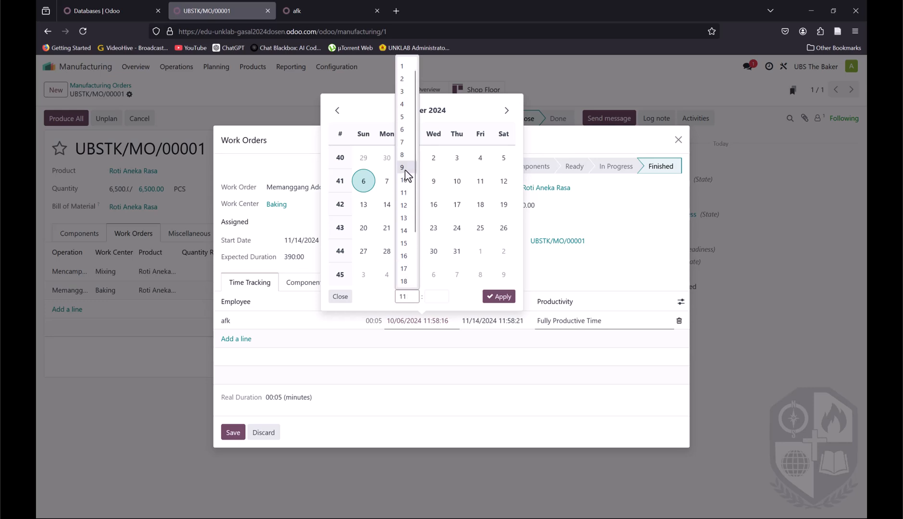
pyautogui.click(405, 169)
pyautogui.click(437, 296)
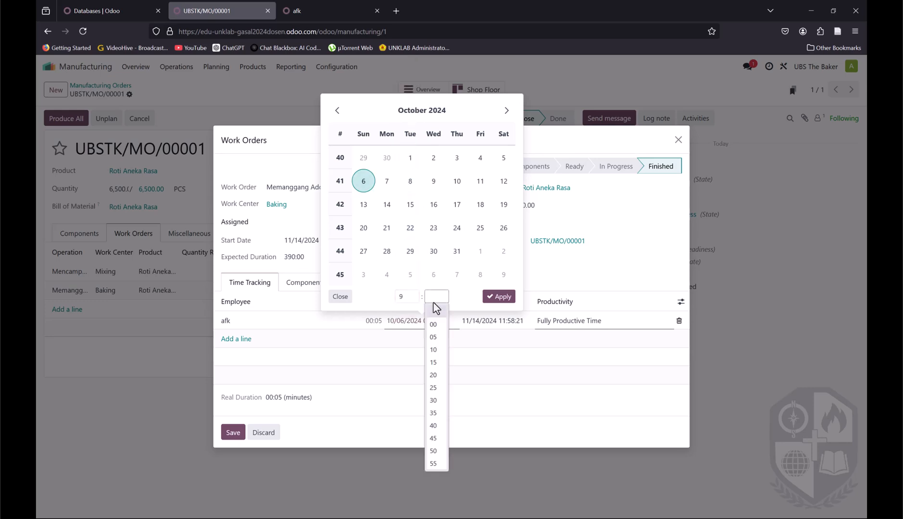
pyautogui.click(432, 400)
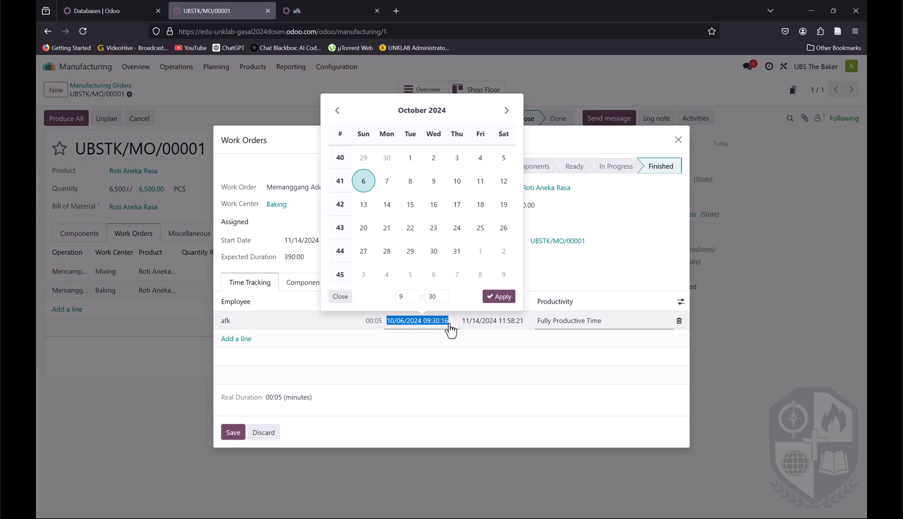
pyautogui.click(498, 296)
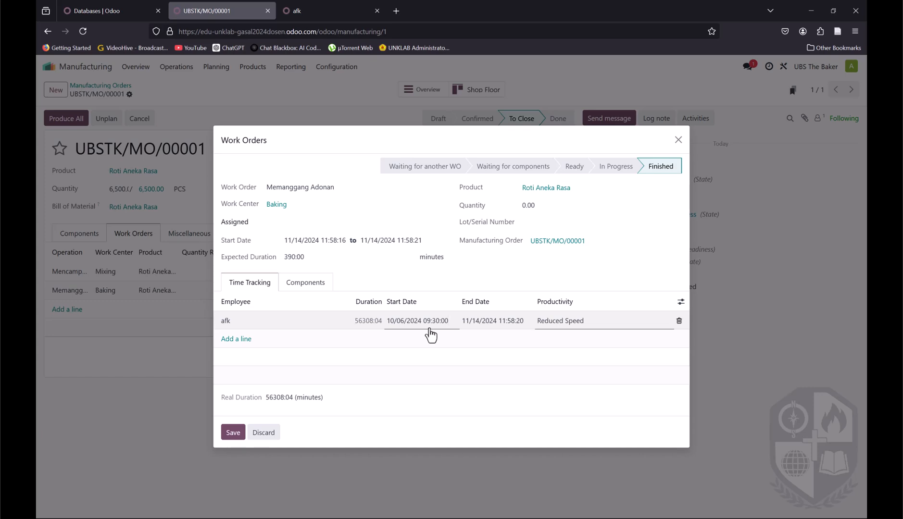
pyautogui.press('Return')
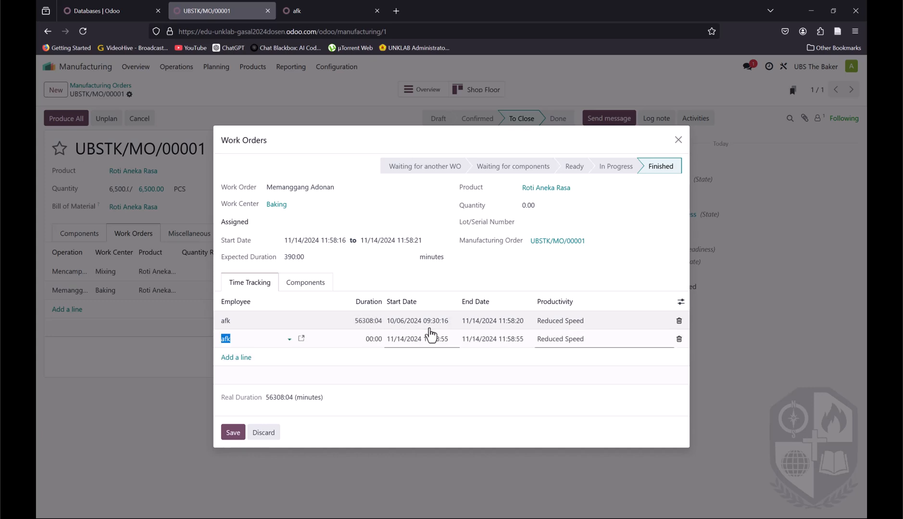
# Step: Set the Memanggang Adonan time tracking line's end date to 10/06/2024 at 16:00 and save the work order
pyautogui.click(495, 325)
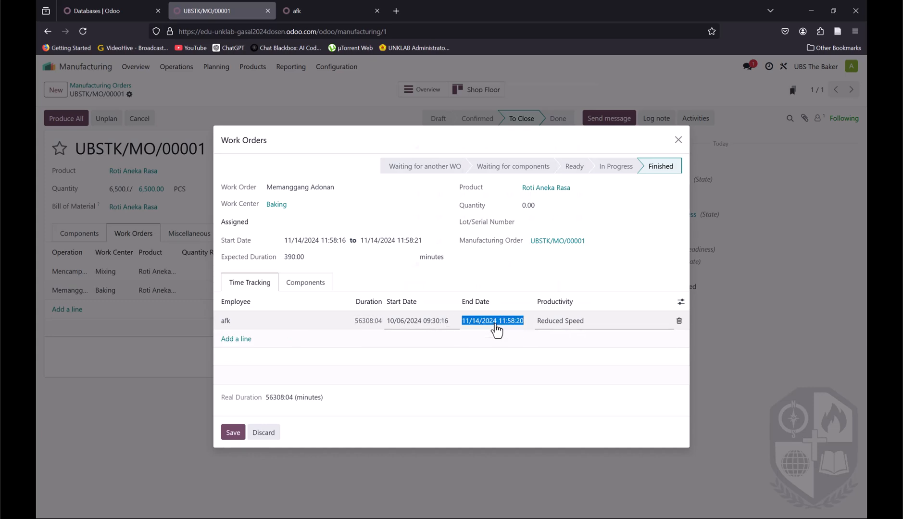
pyautogui.click(496, 331)
pyautogui.click(412, 110)
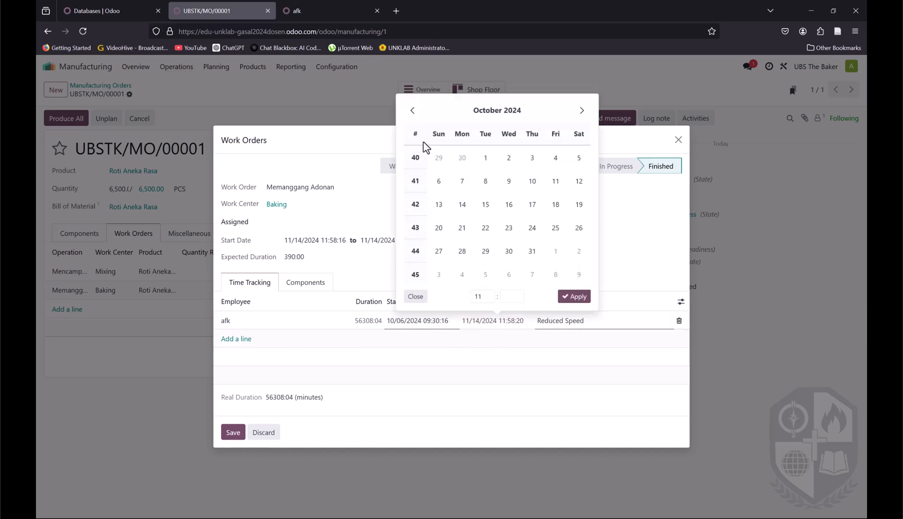
pyautogui.click(439, 182)
pyautogui.click(484, 297)
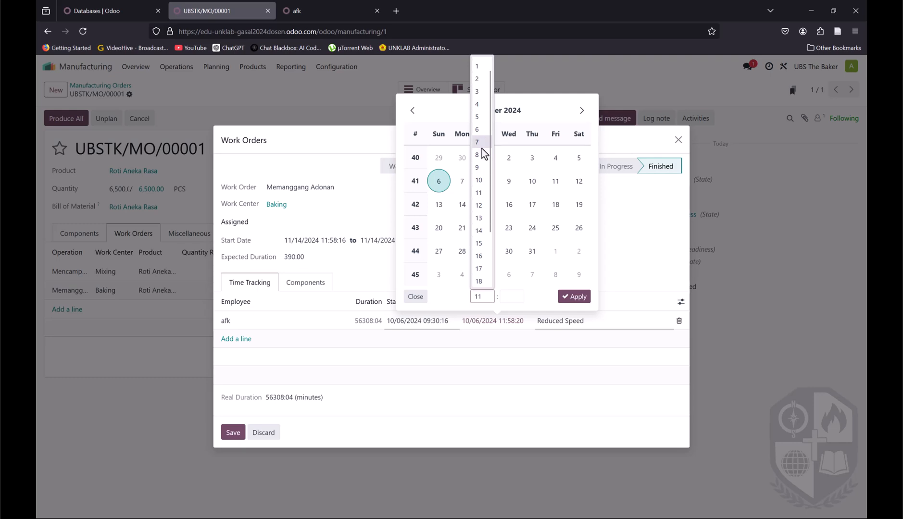
pyautogui.click(481, 256)
pyautogui.click(511, 307)
pyautogui.click(512, 316)
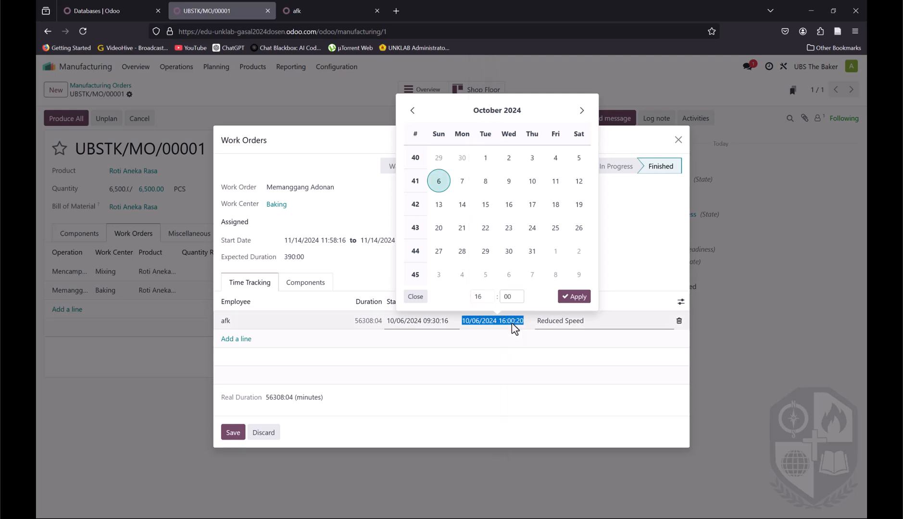
pyautogui.click(574, 296)
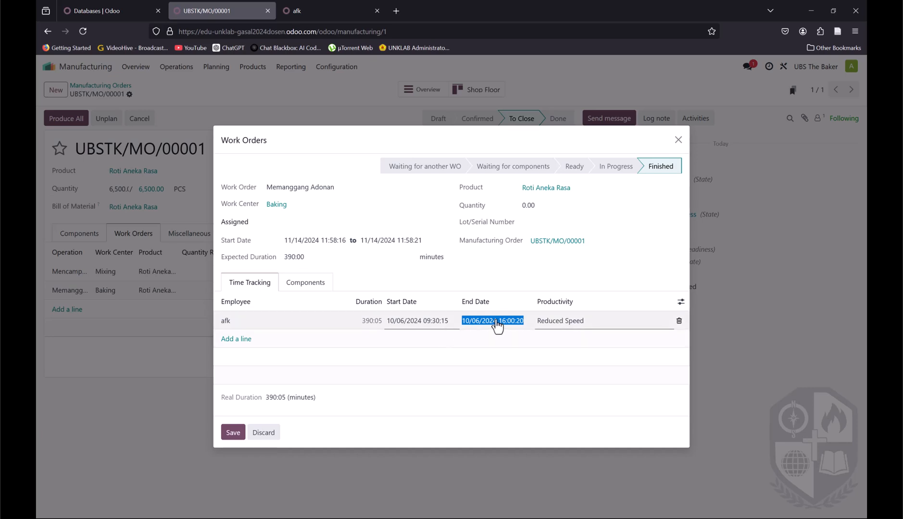
pyautogui.click(516, 328)
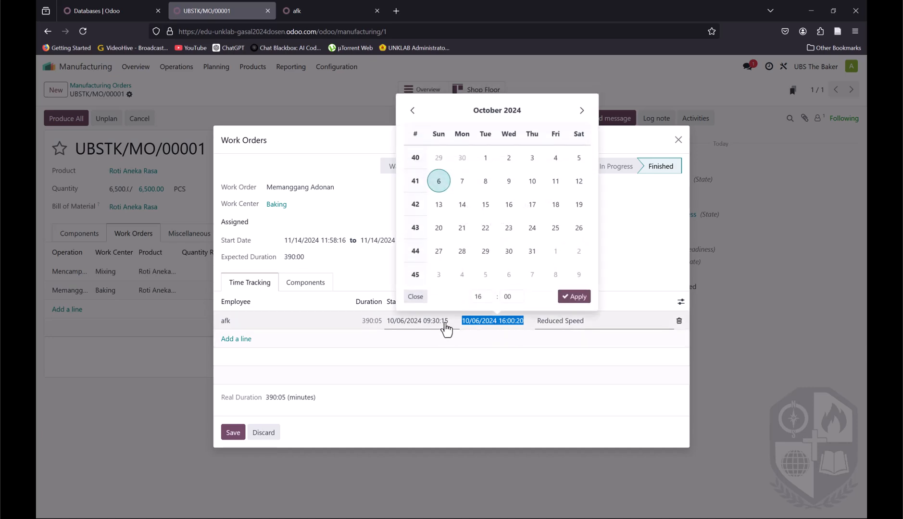
pyautogui.click(580, 299)
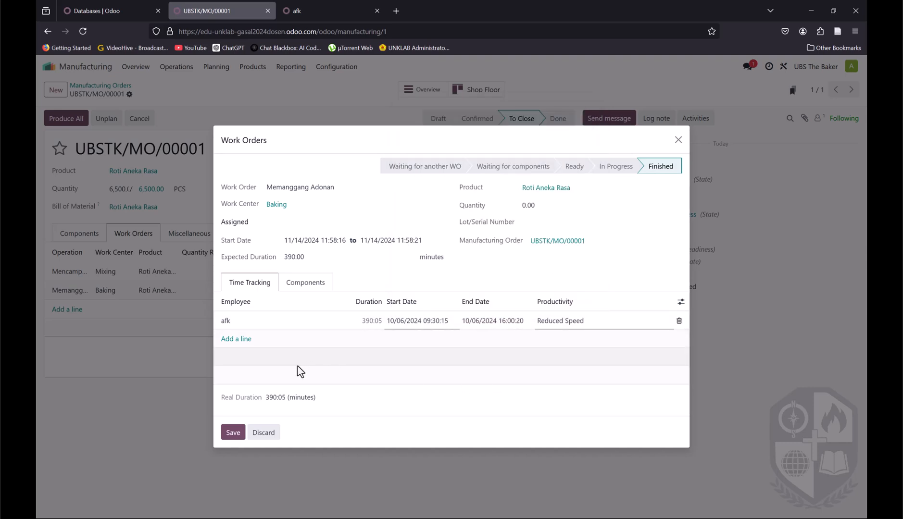
pyautogui.click(233, 432)
# Step: Set the Memanggang Adonan work order's real duration to 390:00 minutes
pyautogui.click(306, 297)
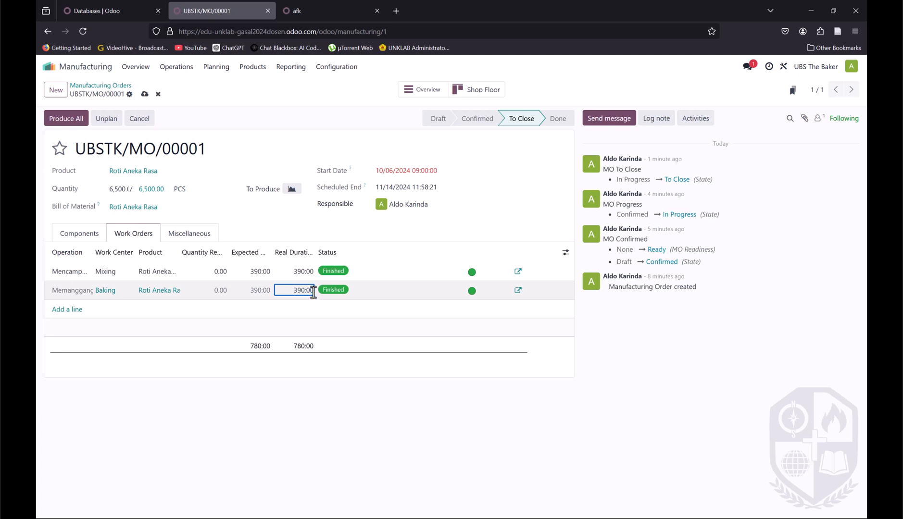
pyautogui.press('Return')
pyautogui.click(485, 234)
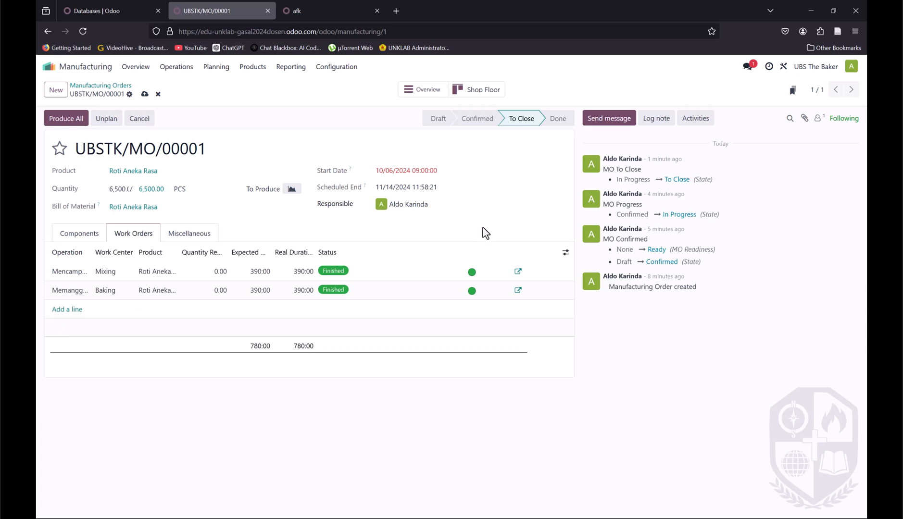
# Step: Change the Memanggang Adonan time tracking line's productivity to Fully Productive Time and save the work order
pyautogui.click(518, 290)
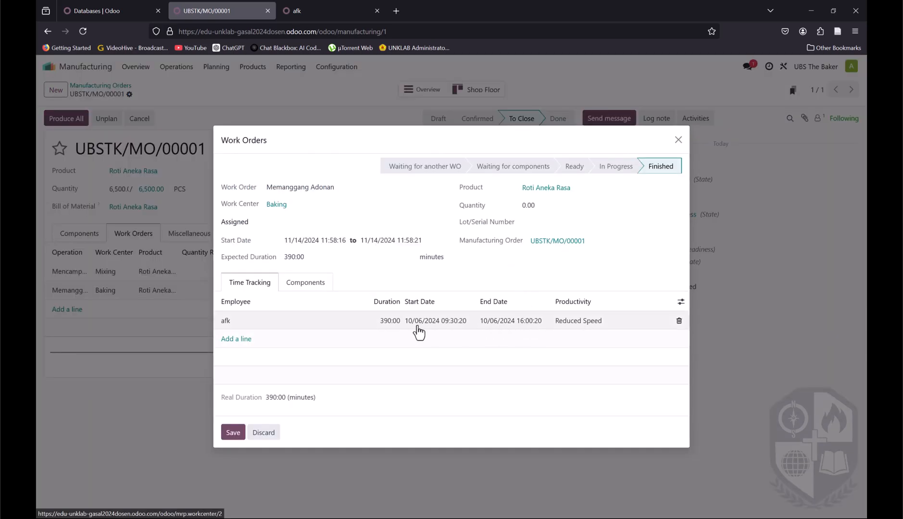
pyautogui.click(587, 328)
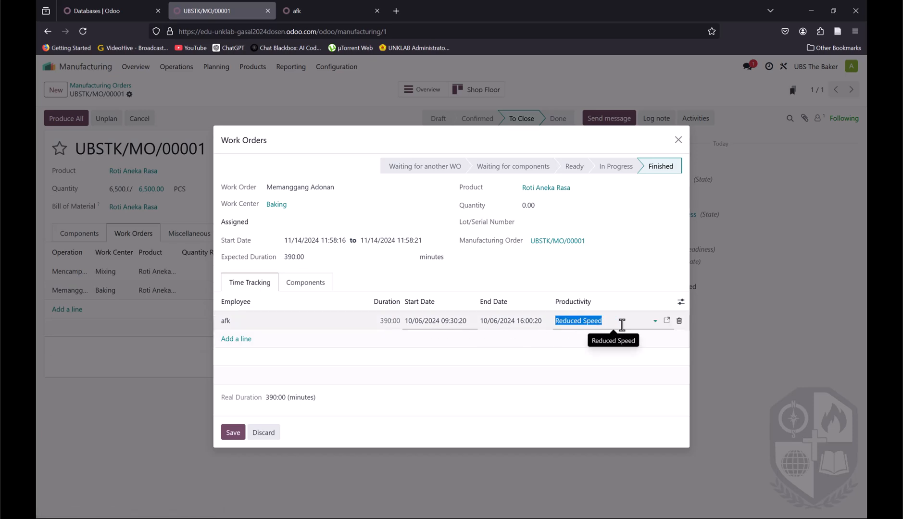
pyautogui.click(654, 321)
pyautogui.click(620, 341)
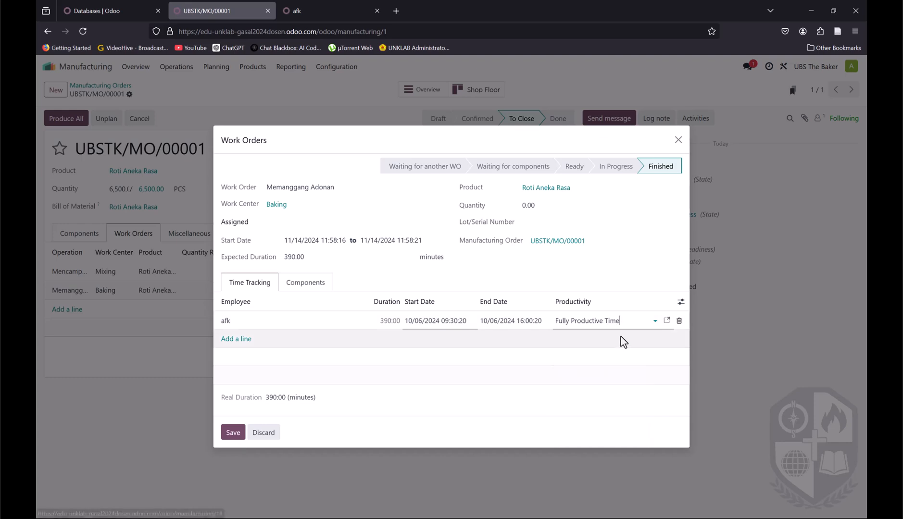
pyautogui.click(229, 435)
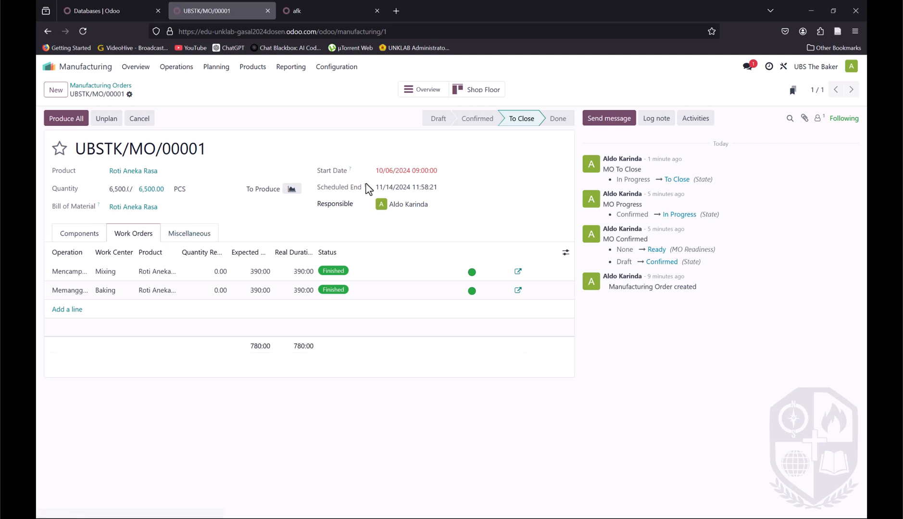
# Step: Produce the manufacturing order's full quantity, reviewing its scheduled end, work order operations, miscellaneous details and components
pyautogui.moveTo(397, 181); pyautogui.dragTo(368, 191)
pyautogui.click(453, 188)
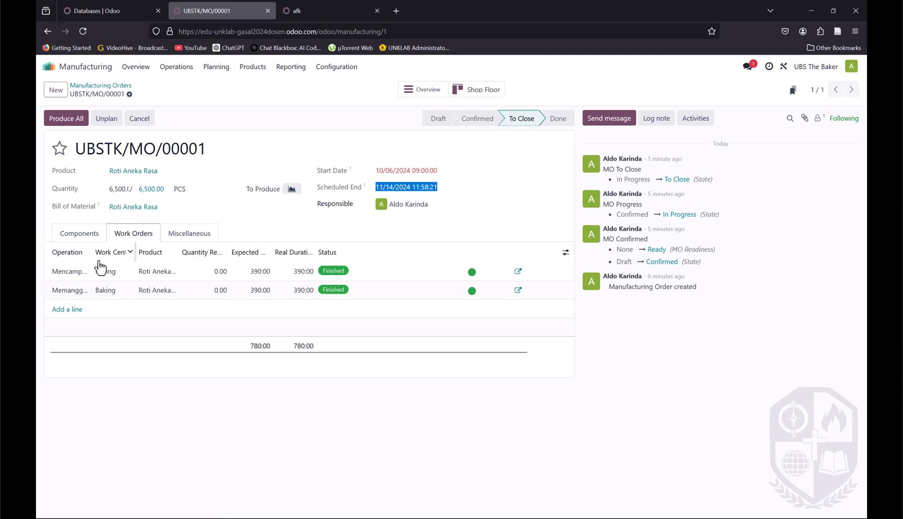
pyautogui.moveTo(91, 258); pyautogui.dragTo(141, 253)
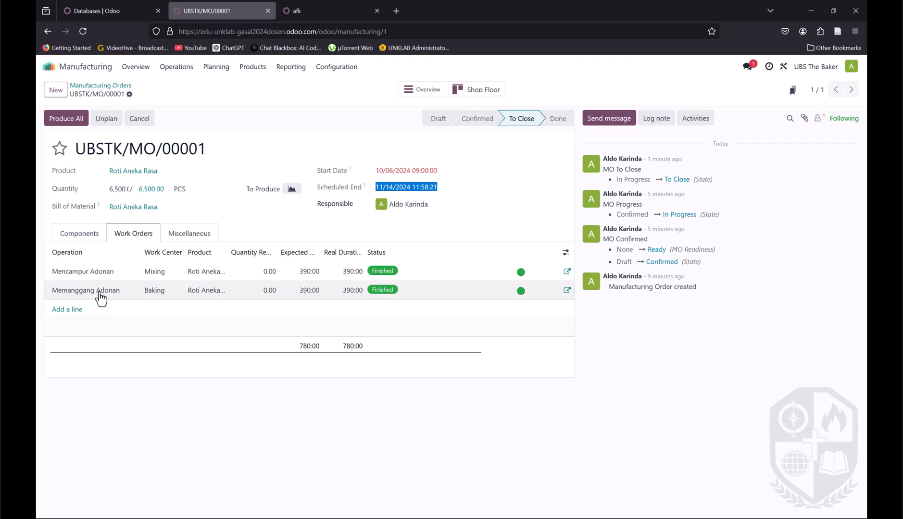
pyautogui.click(76, 234)
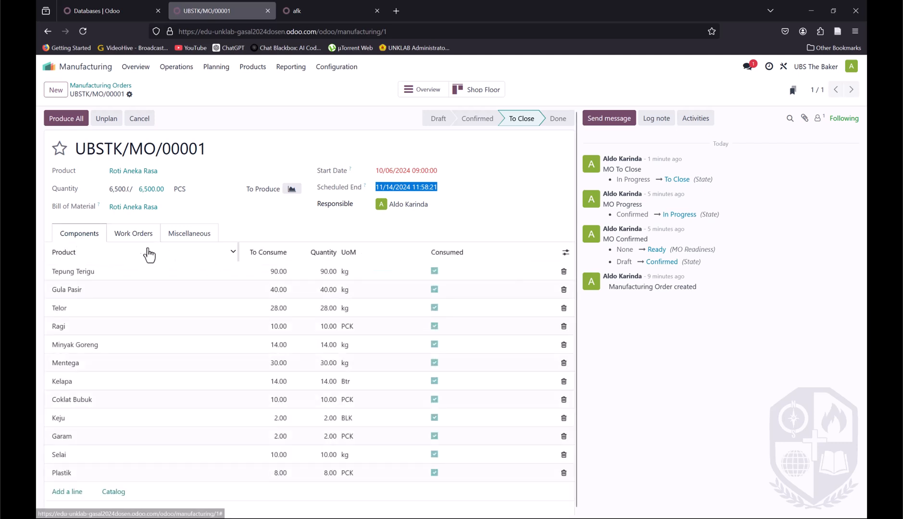
pyautogui.click(133, 234)
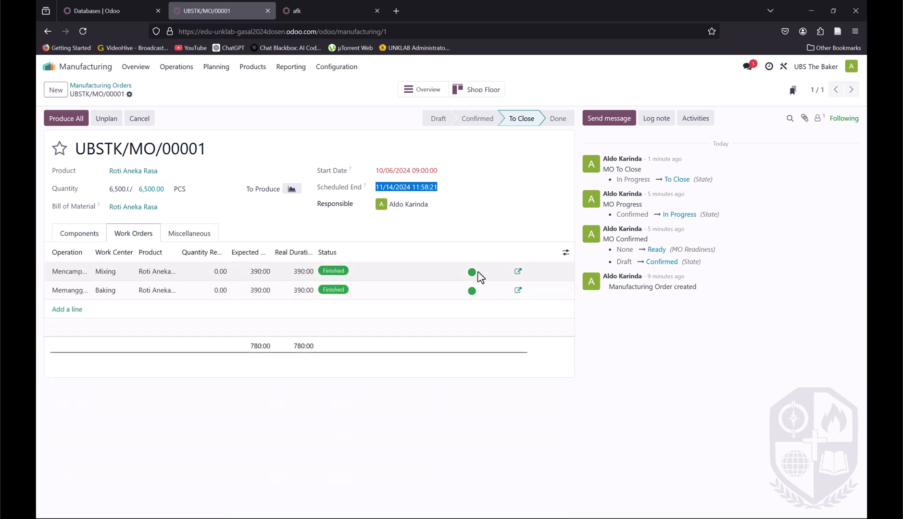
pyautogui.click(72, 122)
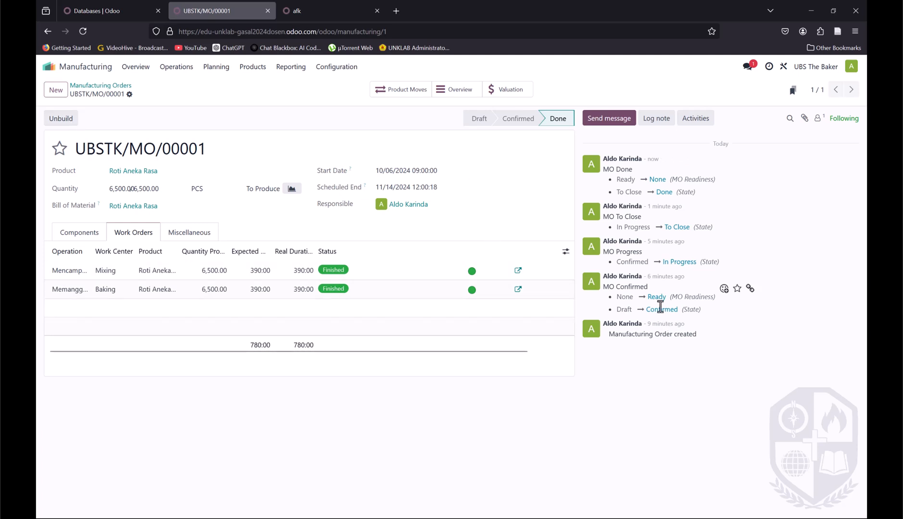
pyautogui.click(190, 234)
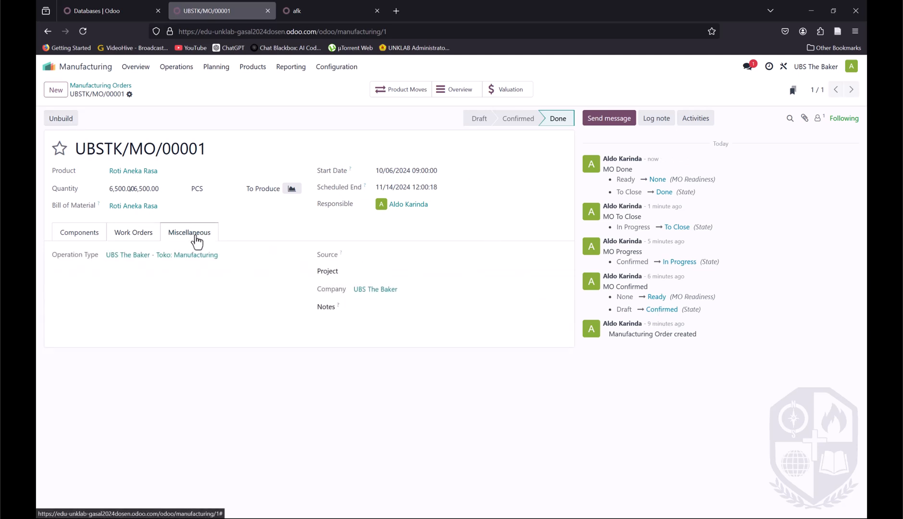
pyautogui.click(87, 235)
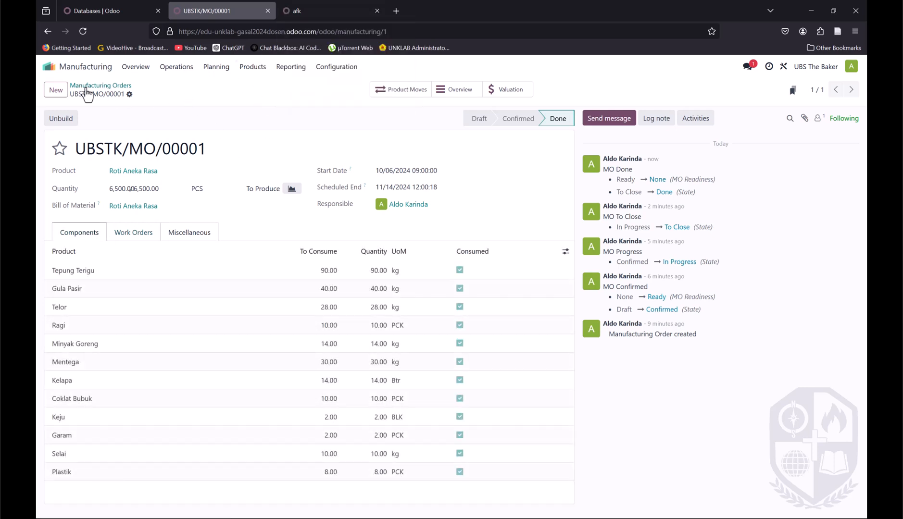
# Step: Open the list of posted journal entries in Accounting, reusing the browser tab that shows the employee record
pyautogui.click(320, 7)
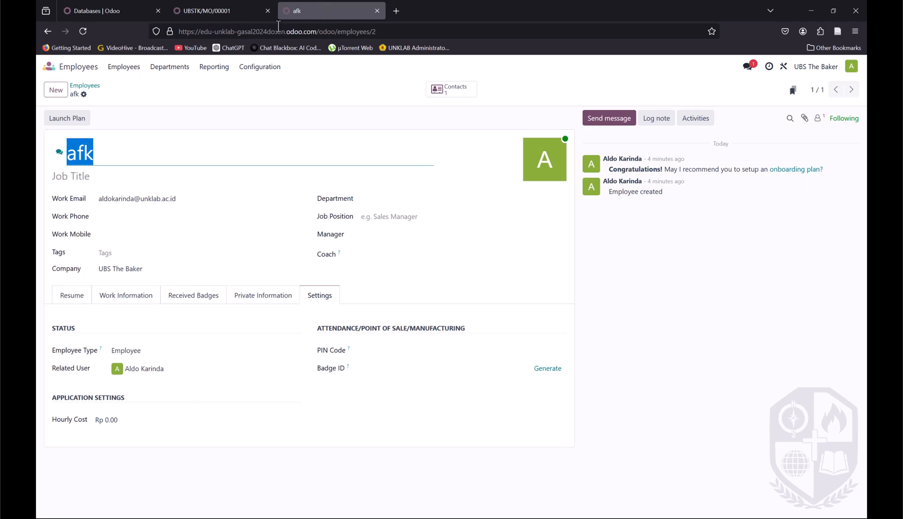
pyautogui.click(68, 71)
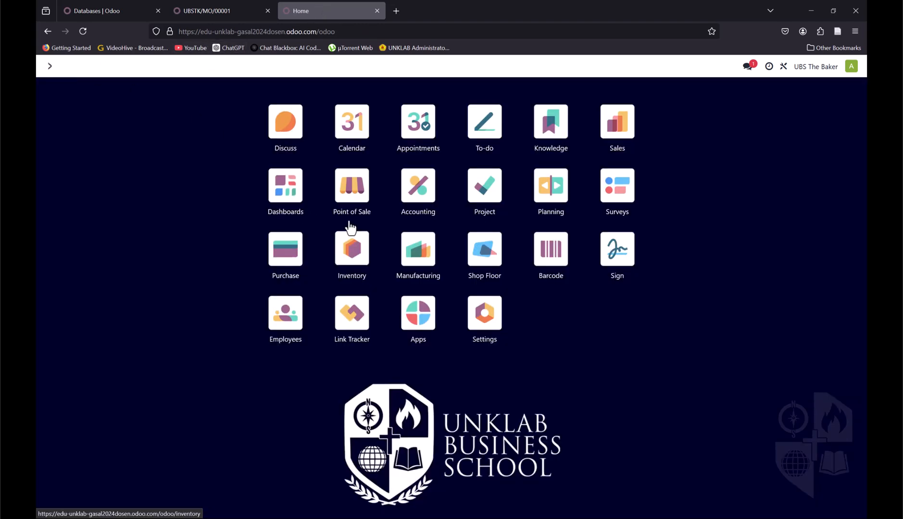
pyautogui.click(418, 195)
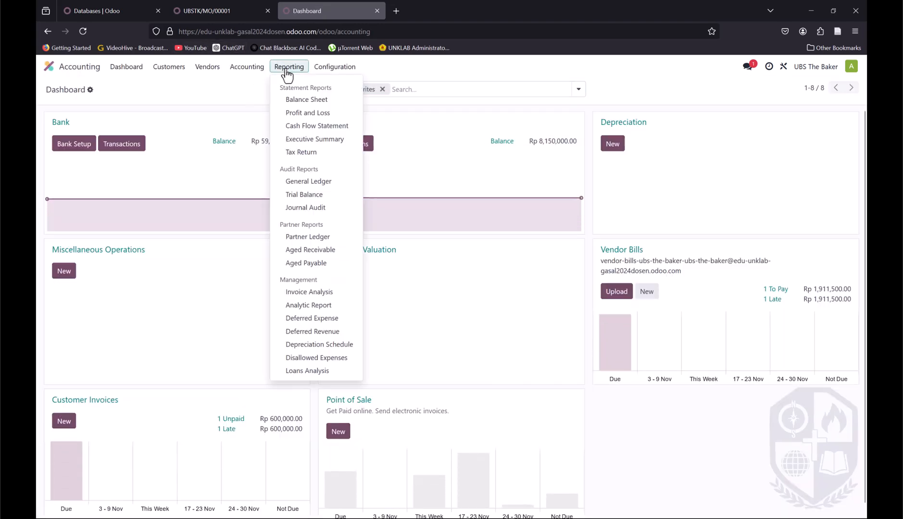
pyautogui.click(247, 68)
pyautogui.click(250, 87)
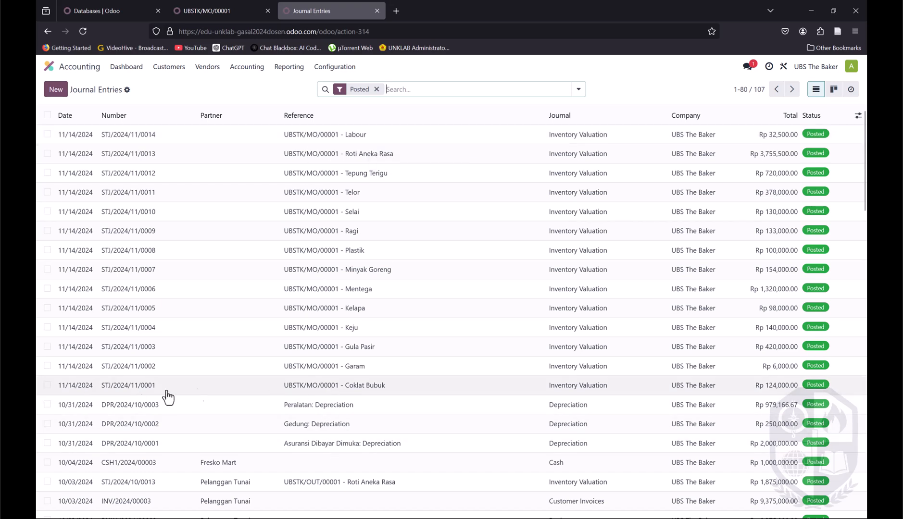
# Step: Review the journal items of the manufacturing order's Coklat Bubuk and Selai entries and return to the journal entries list
pyautogui.click(333, 388)
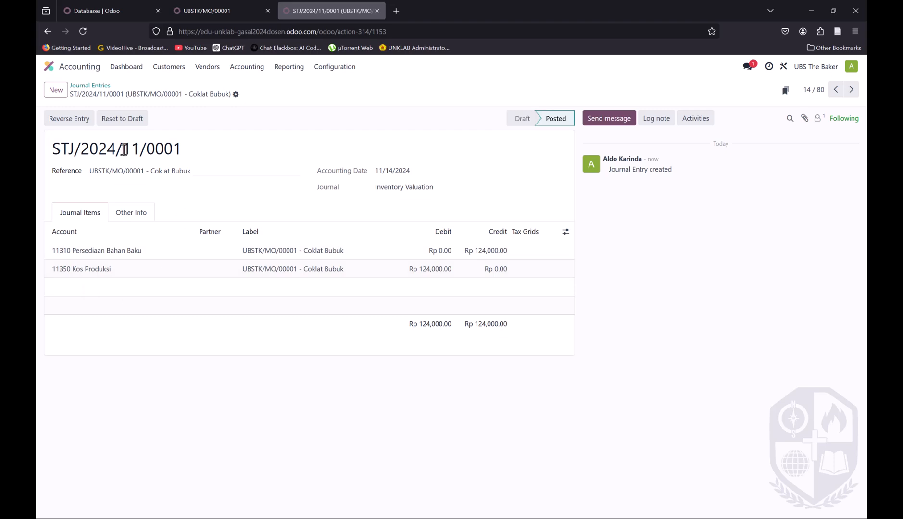
pyautogui.click(97, 90)
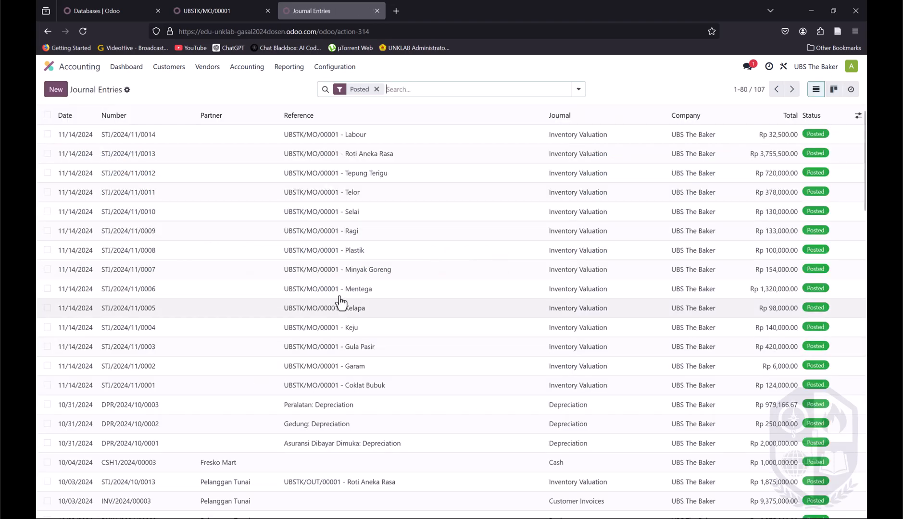
pyautogui.click(338, 213)
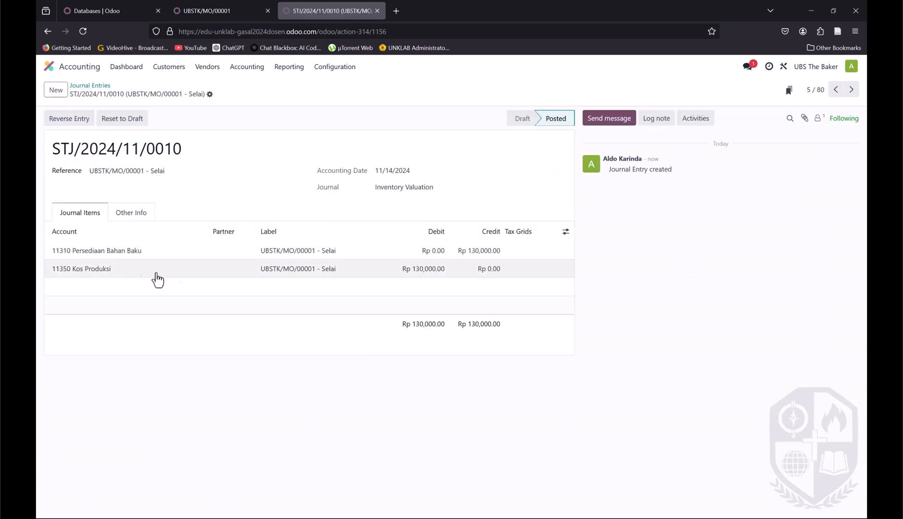
pyautogui.click(89, 87)
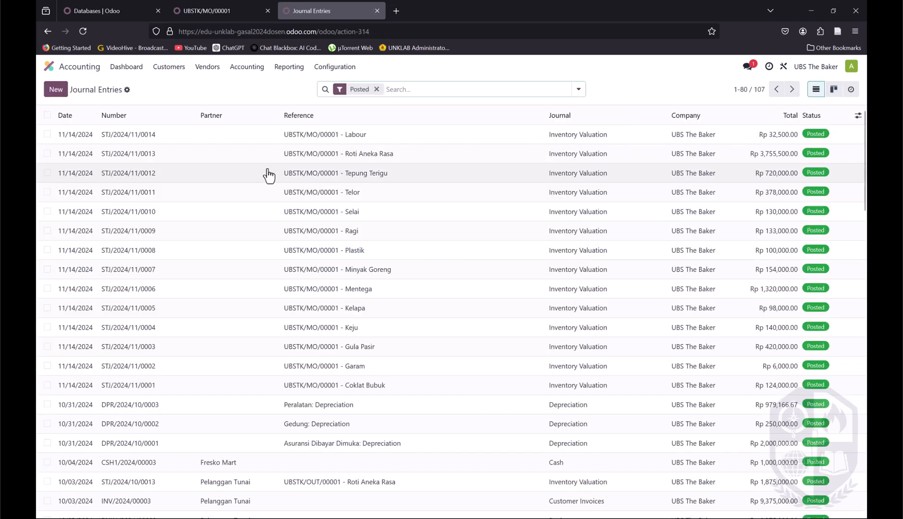
# Step: Review the stock account properties of the Bahan Baku Produksi -Materials product category in a separate browser tab and close that tab
pyautogui.click(332, 69)
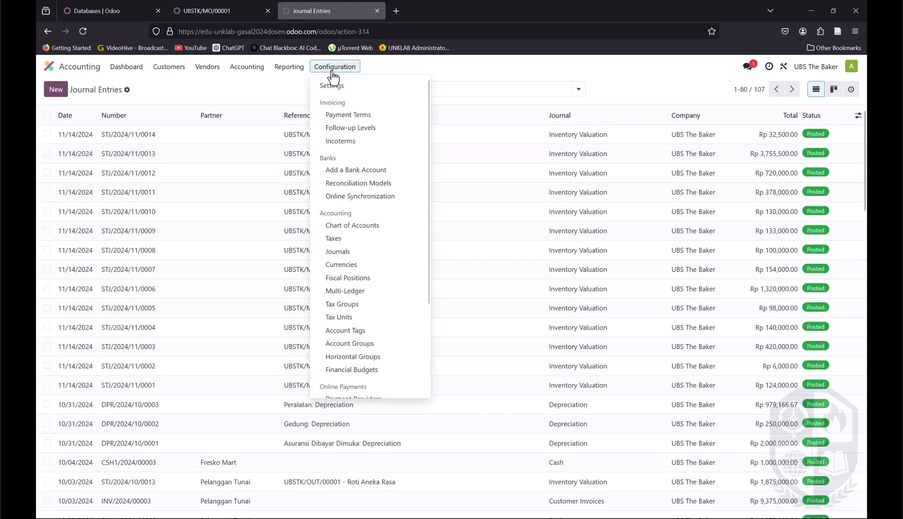
pyautogui.scroll(-1, 354, 289)
pyautogui.scroll(-3, 355, 287)
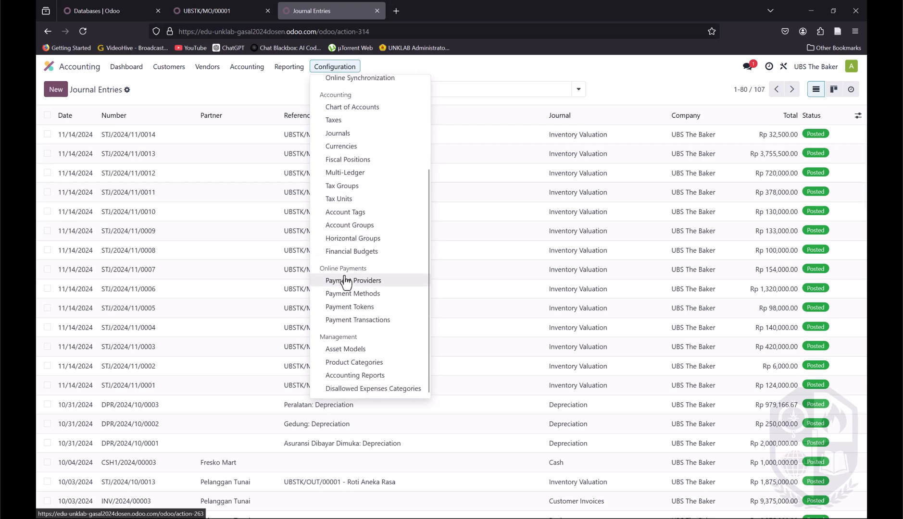
pyautogui.rightClick(343, 366)
pyautogui.click(378, 160)
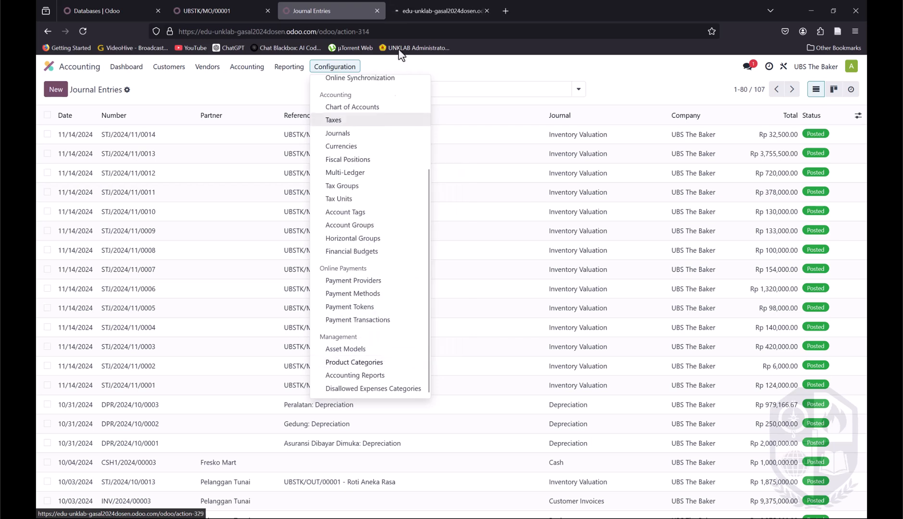
pyautogui.click(424, 6)
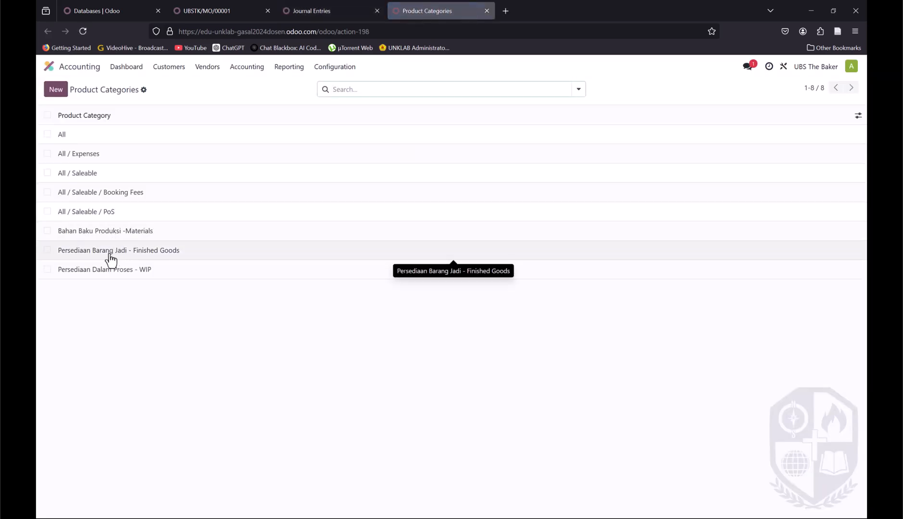
pyautogui.click(110, 232)
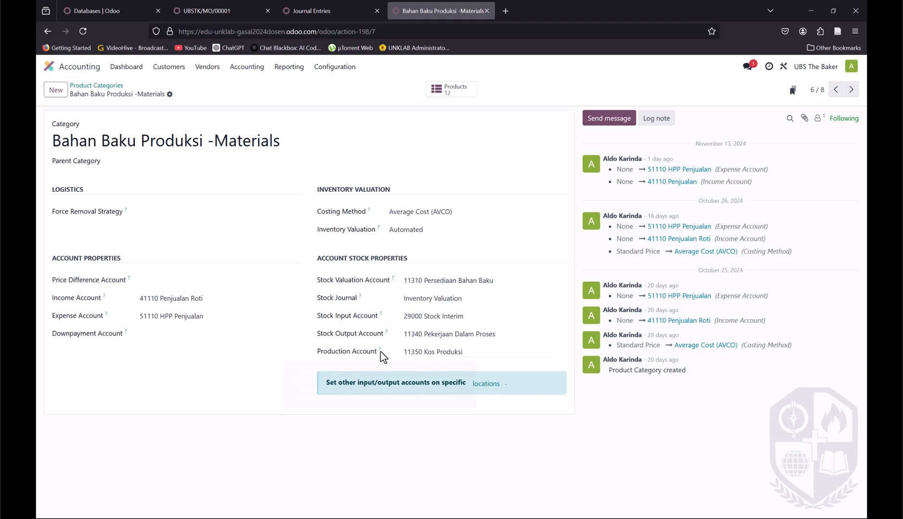
pyautogui.moveTo(381, 354)
pyautogui.moveTo(310, 357); pyautogui.dragTo(376, 356)
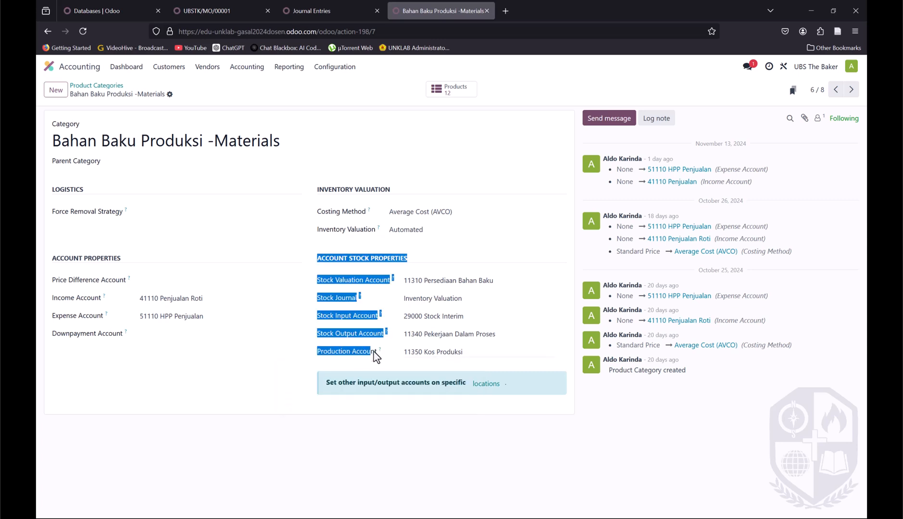
pyautogui.click(482, 370)
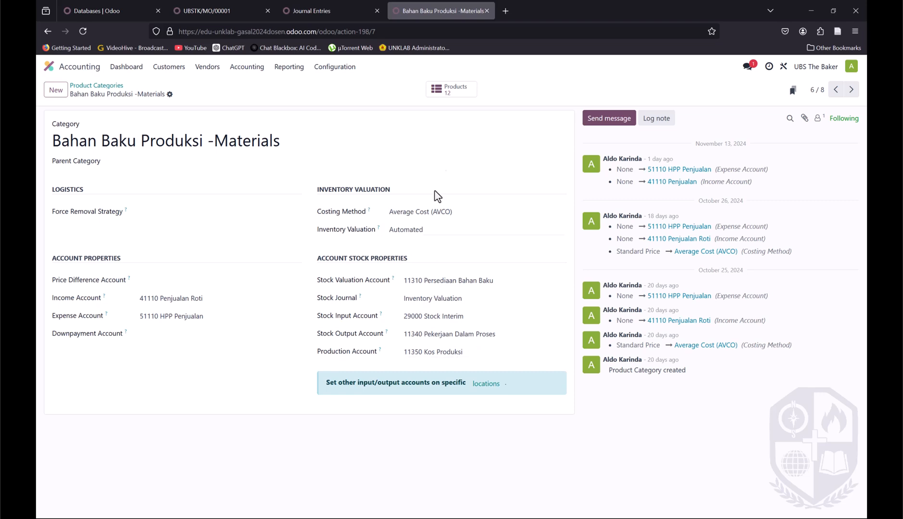
pyautogui.click(486, 10)
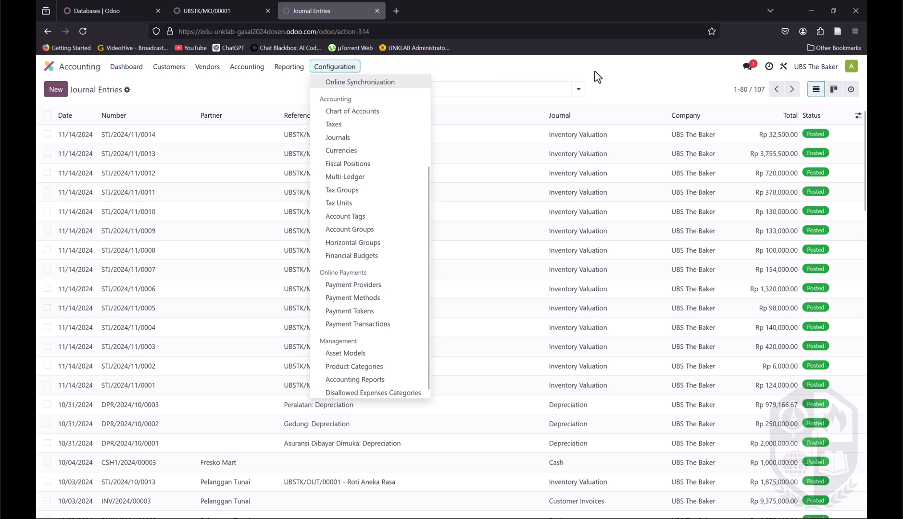
pyautogui.click(619, 82)
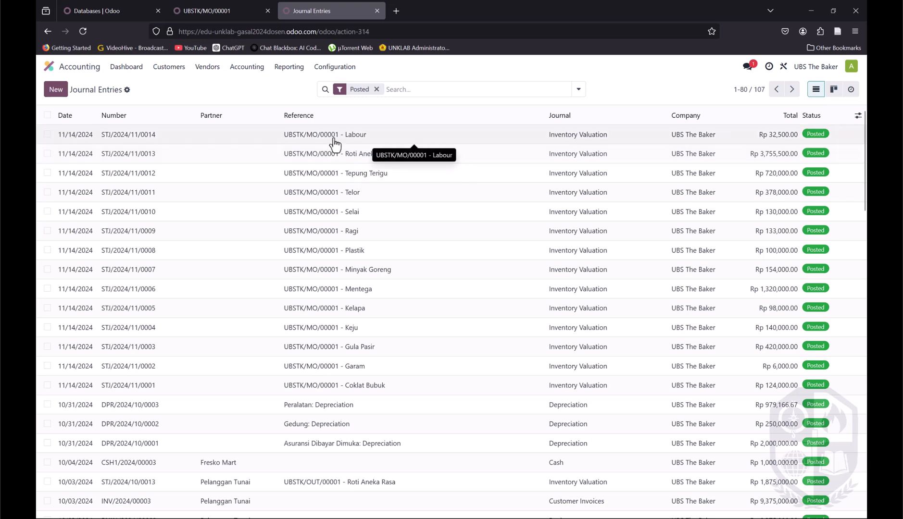
# Step: Recheck the Coklat Bubuk manufacturing entry and compare the manufacturing order entries' dates with the older posted journal entries
pyautogui.click(83, 390)
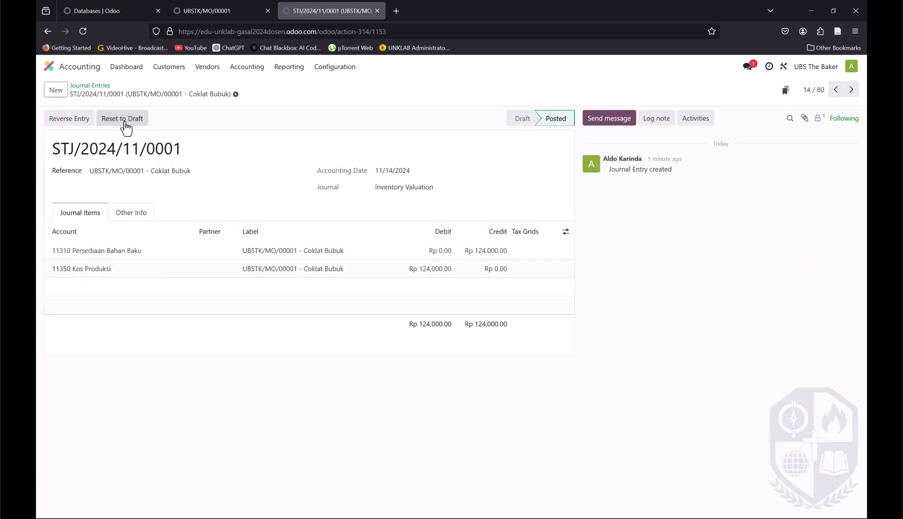
pyautogui.click(91, 87)
pyautogui.scroll(-3, 289, 337)
pyautogui.scroll(-4, 295, 332)
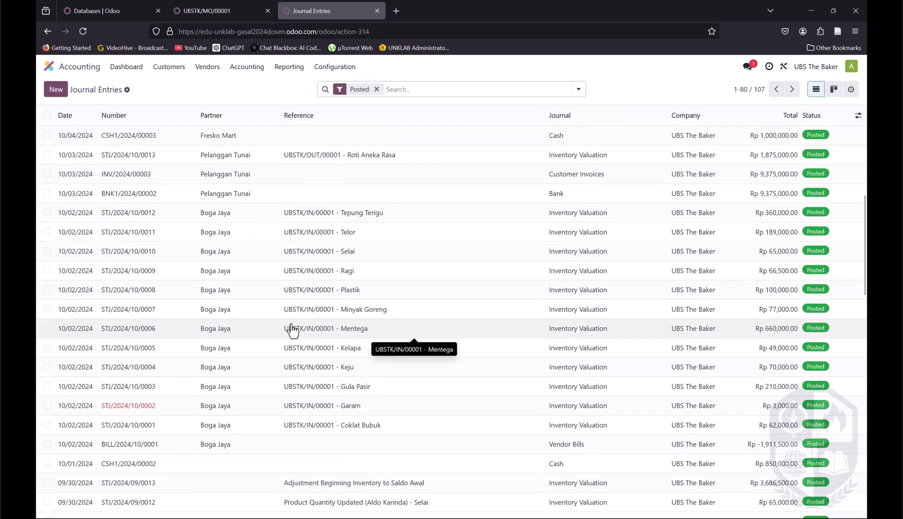
pyautogui.scroll(7, 292, 330)
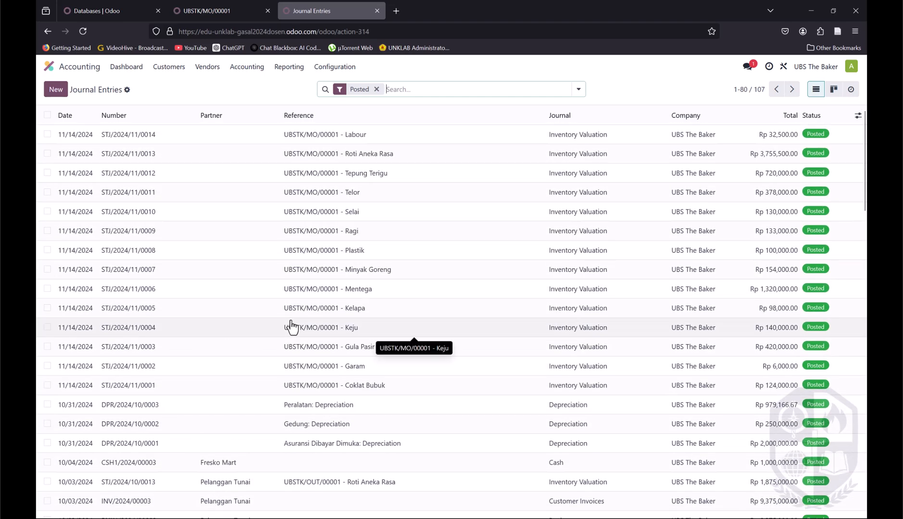
pyautogui.scroll(-10, 291, 327)
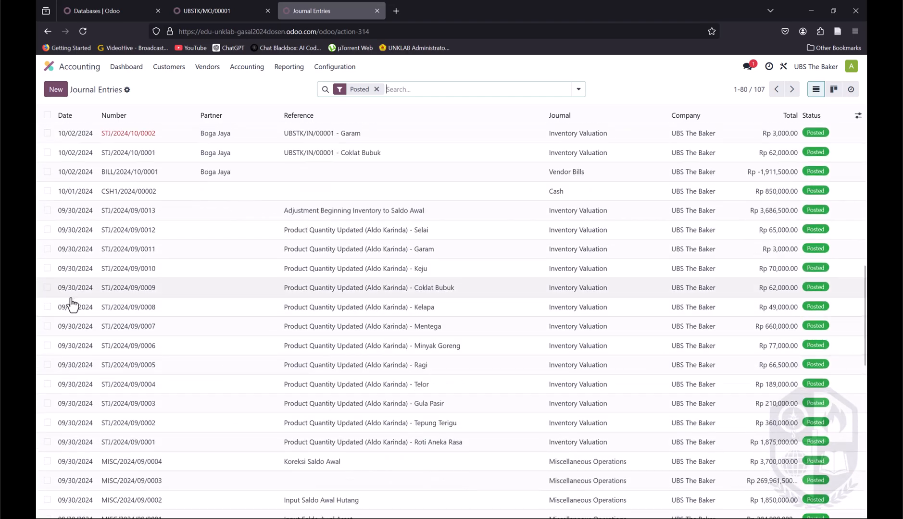
pyautogui.scroll(10, 159, 327)
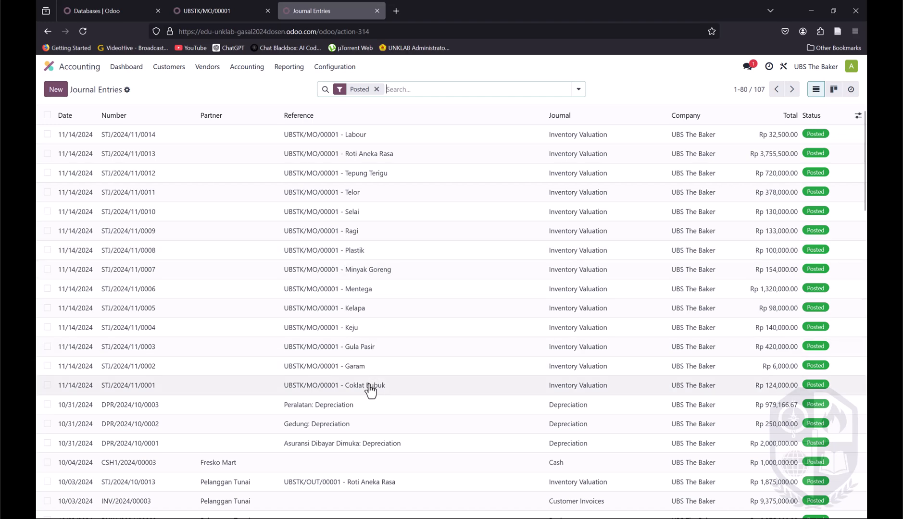
# Step: Open the Trial Balance report in a new browser tab, keeping the journal entries list open
pyautogui.click(226, 4)
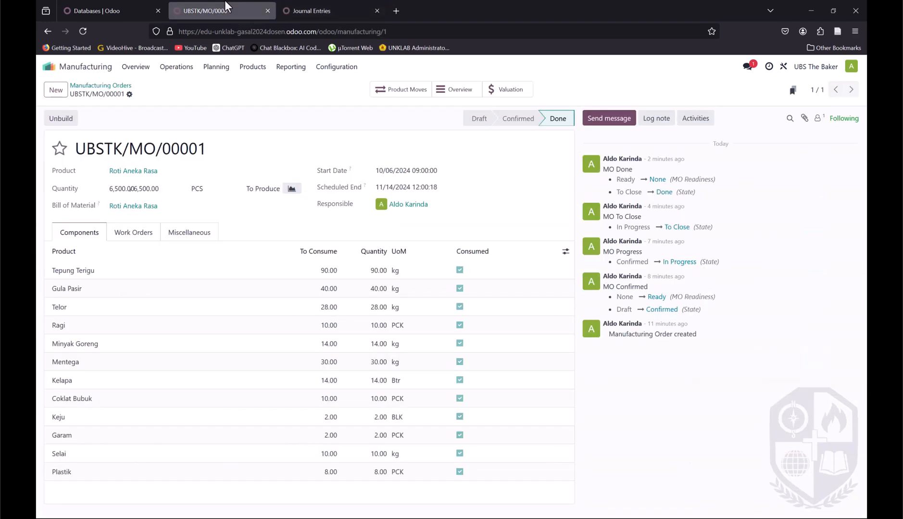
pyautogui.click(321, 6)
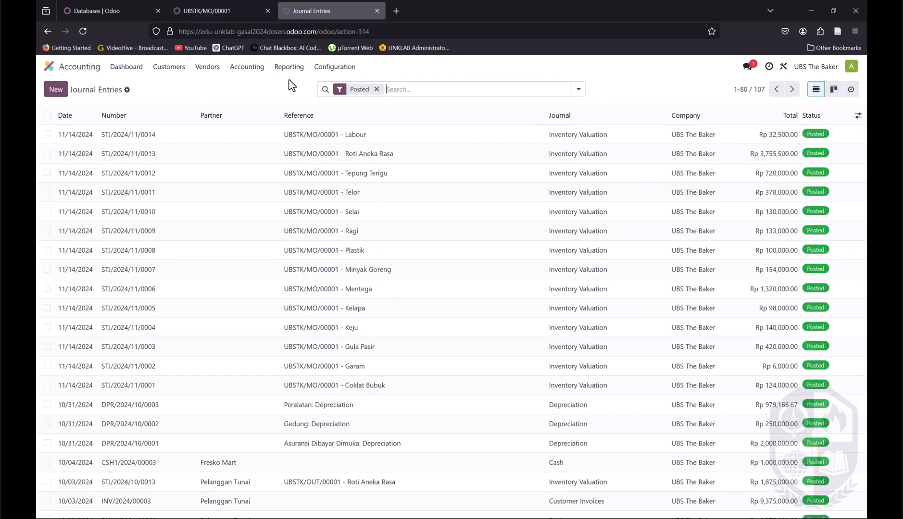
pyautogui.click(247, 68)
pyautogui.click(289, 68)
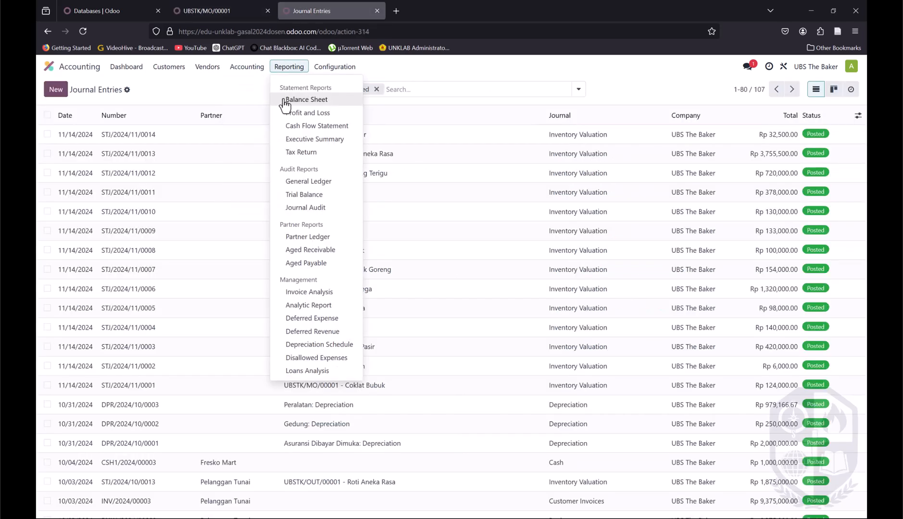
pyautogui.rightClick(293, 195)
pyautogui.click(311, 204)
pyautogui.click(432, 13)
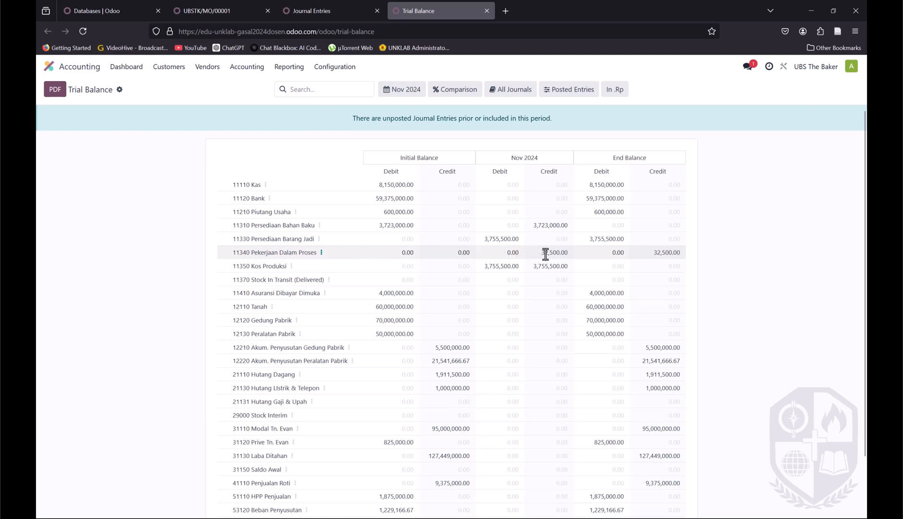
# Step: Examine the Trial Balance amounts for Persediaan Bahan Baku, Persediaan Barang Jadi, Pekerjaan Dalam Proses and Kos Produksi, along with the totals
pyautogui.moveTo(647, 254); pyautogui.dragTo(689, 251)
pyautogui.scroll(-2, 608, 244)
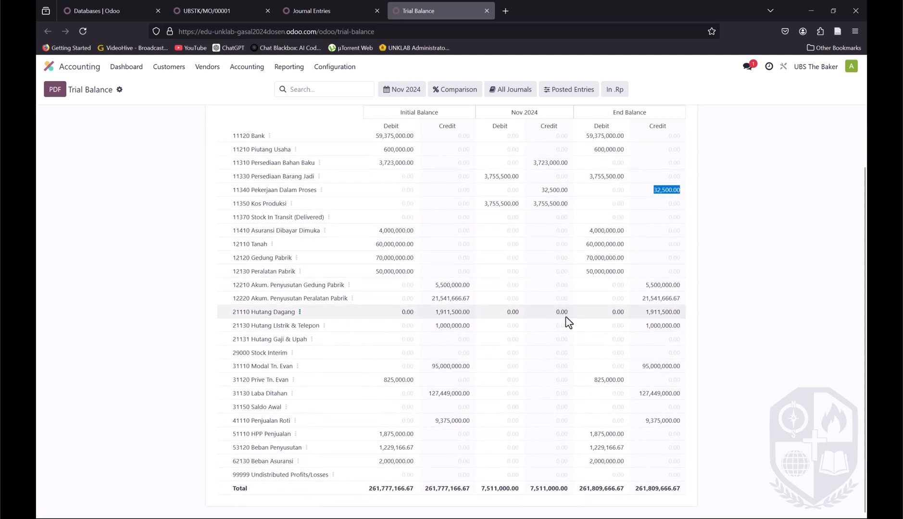
pyautogui.scroll(2, 577, 298)
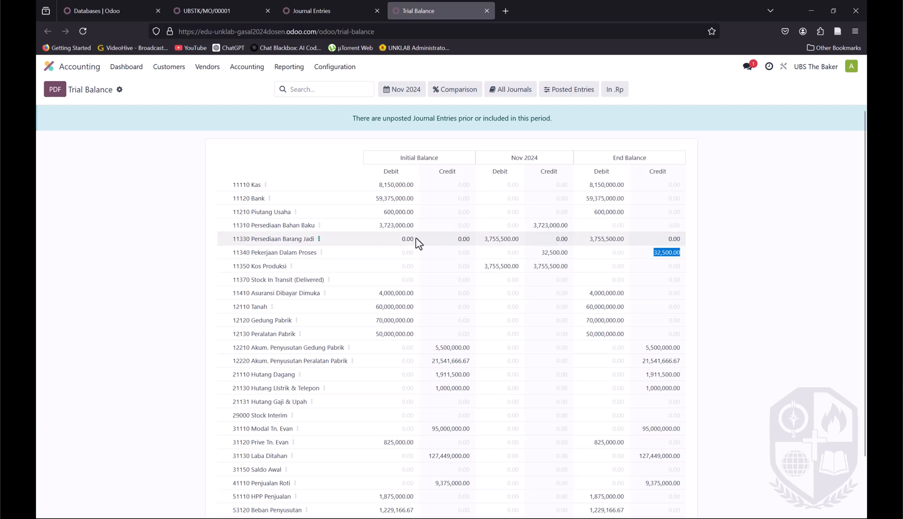
pyautogui.moveTo(379, 225); pyautogui.dragTo(467, 226)
pyautogui.moveTo(532, 226); pyautogui.dragTo(572, 229)
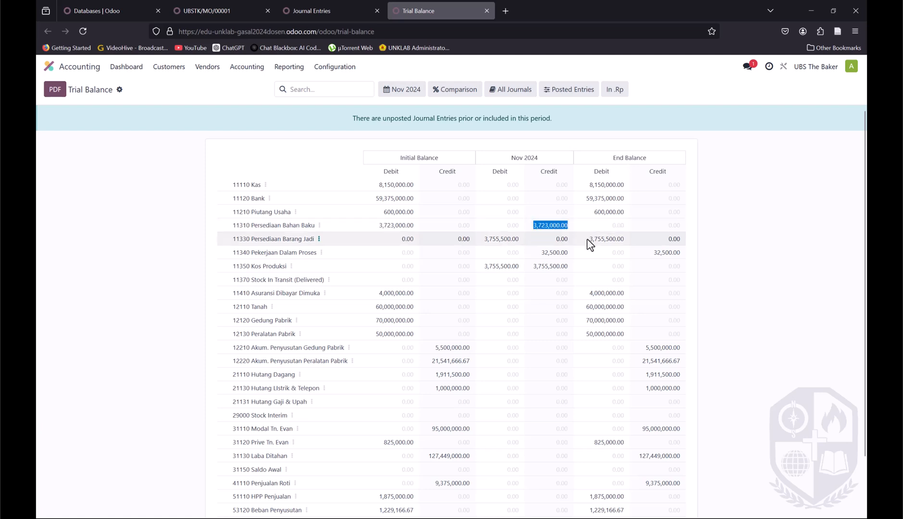
pyautogui.moveTo(584, 239); pyautogui.dragTo(613, 239)
pyautogui.moveTo(620, 239); pyautogui.dragTo(627, 243)
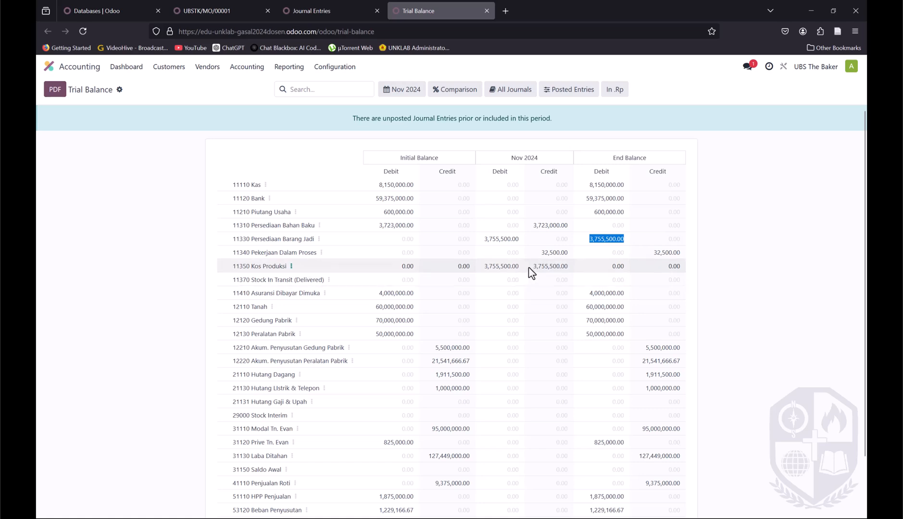
pyautogui.moveTo(534, 266); pyautogui.dragTo(568, 266)
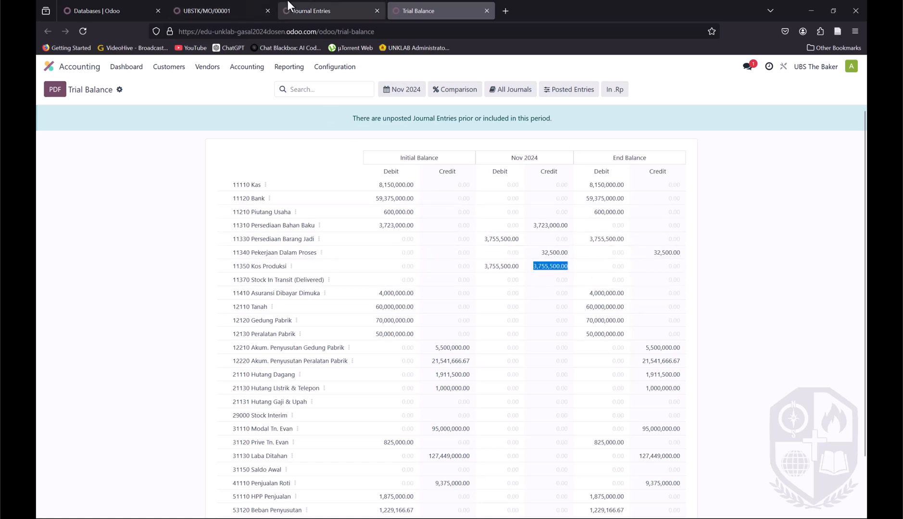
# Step: Review the stock valuation of the completed Roti Aneka Rasa manufacturing order
pyautogui.click(207, 10)
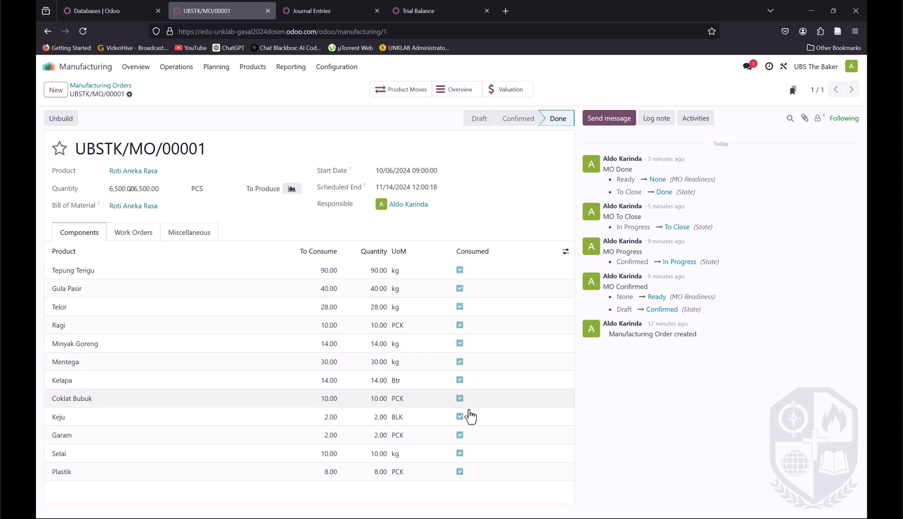
pyautogui.click(512, 91)
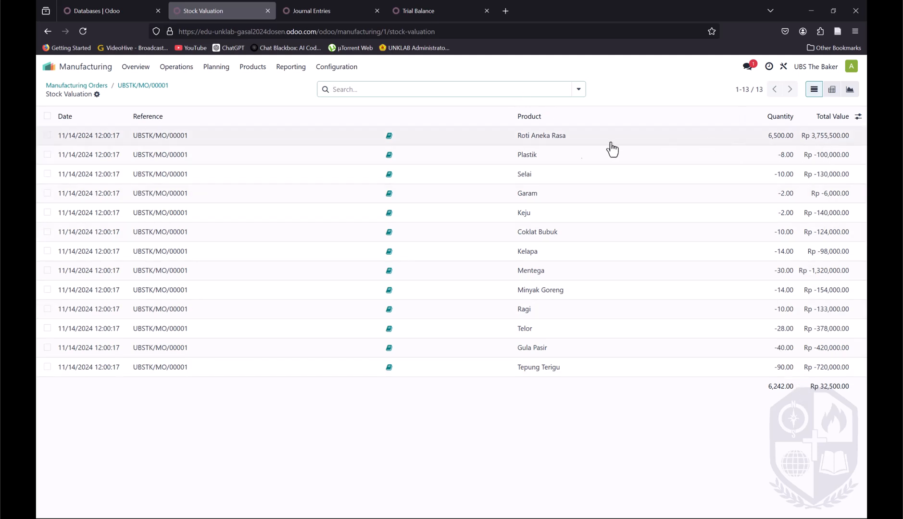
# Step: Open the BoM Overview of Roti Aneka Rasa's bill of materials and expand its operations
pyautogui.click(100, 89)
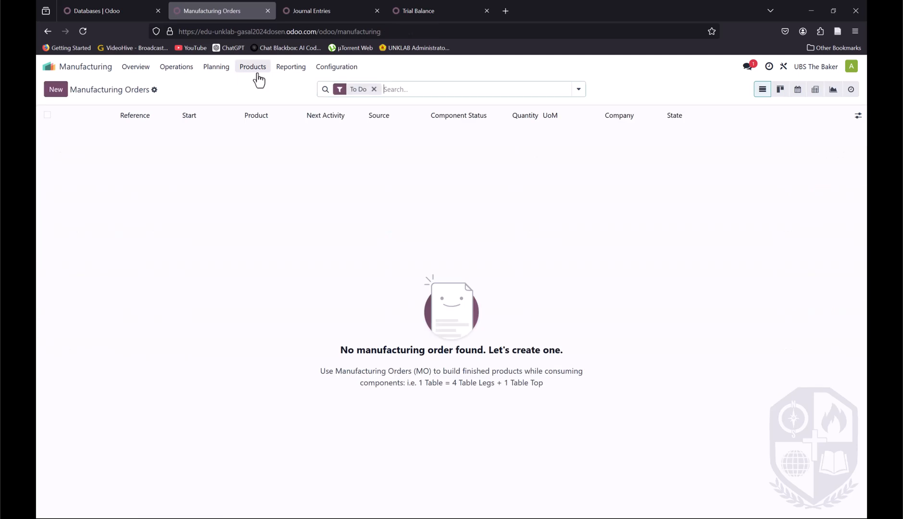
pyautogui.click(253, 69)
pyautogui.click(258, 99)
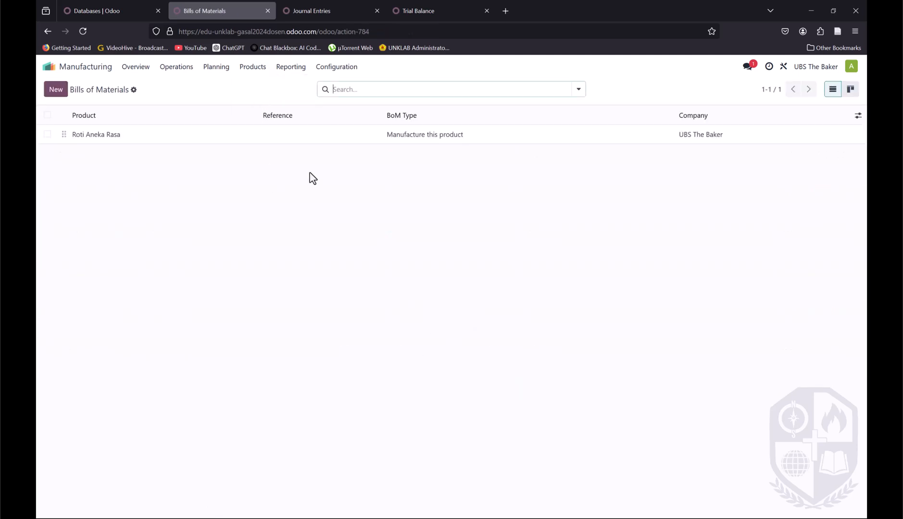
pyautogui.click(422, 142)
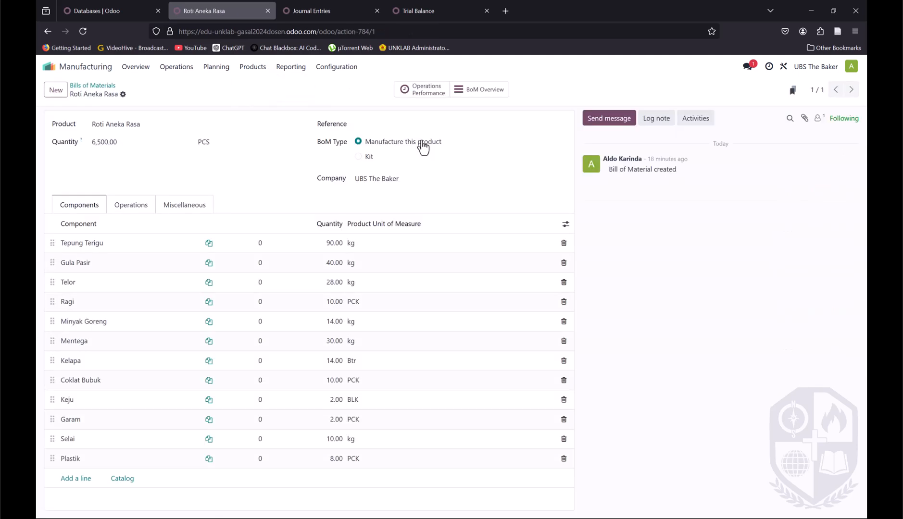
pyautogui.click(485, 90)
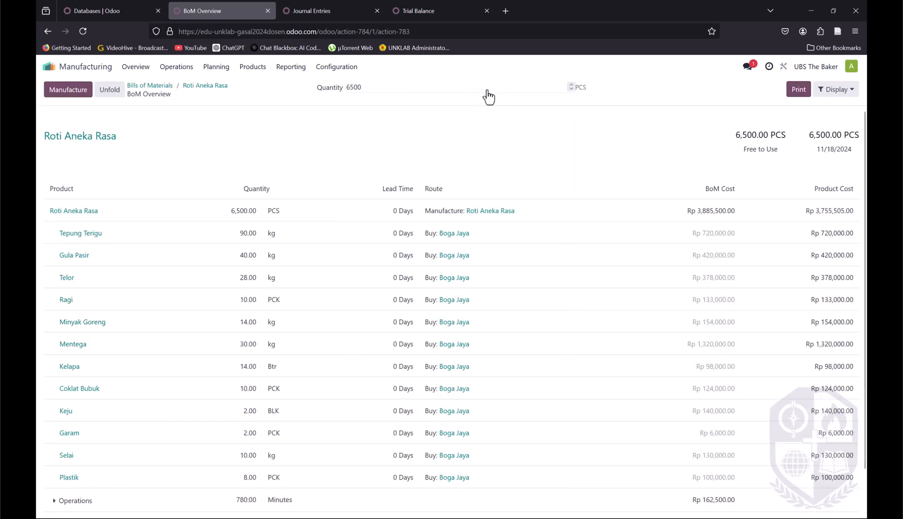
pyautogui.click(54, 501)
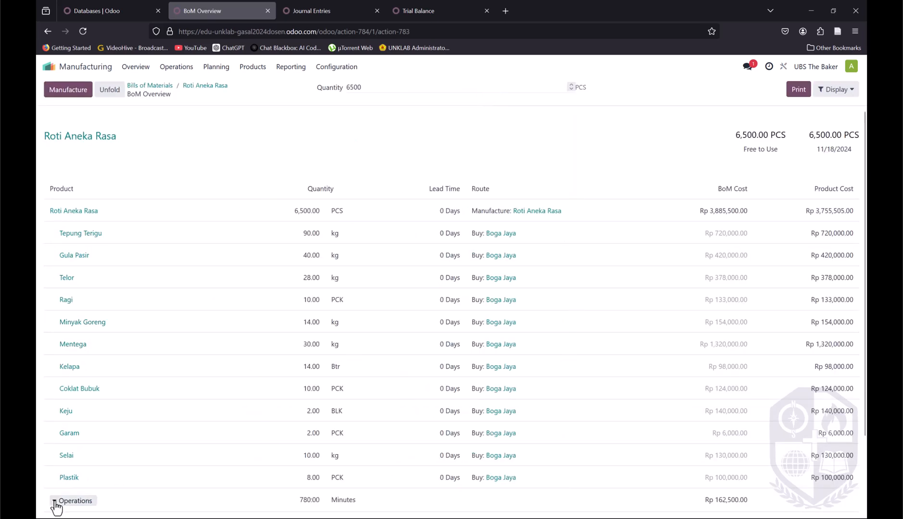
# Step: Examine the Mixing and Baking operation costs and compare the total BoM cost with the product cost of Roti Aneka Rasa
pyautogui.scroll(-2, 244, 349)
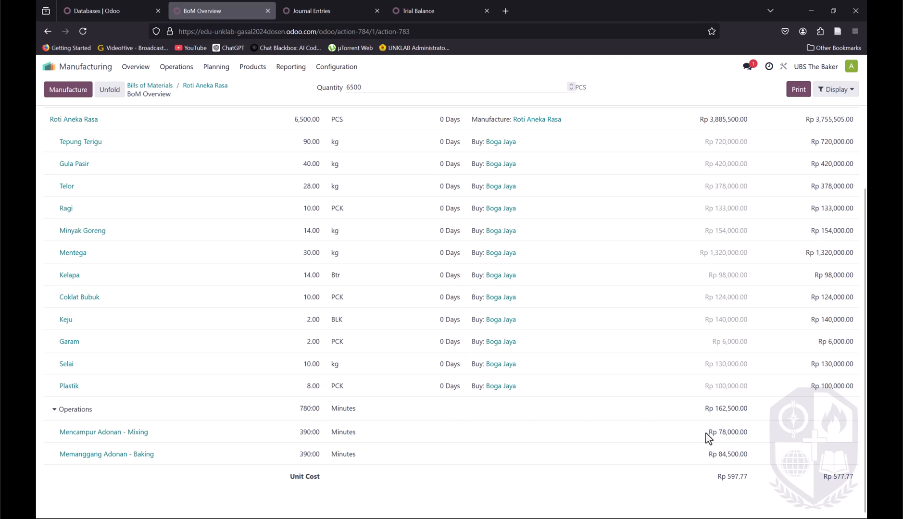
pyautogui.moveTo(707, 433); pyautogui.dragTo(750, 437)
pyautogui.moveTo(703, 457); pyautogui.dragTo(765, 463)
pyautogui.scroll(2, 639, 383)
pyautogui.scroll(-2, 642, 384)
pyautogui.scroll(2, 642, 385)
pyautogui.scroll(-2, 642, 383)
pyautogui.scroll(2, 757, 407)
pyautogui.scroll(-2, 757, 407)
pyautogui.scroll(2, 756, 407)
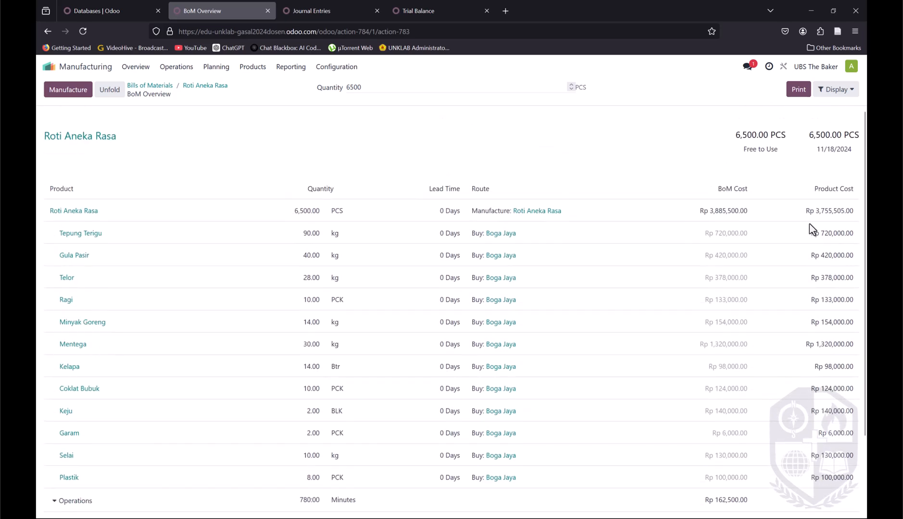
pyautogui.scroll(-2, 443, 206)
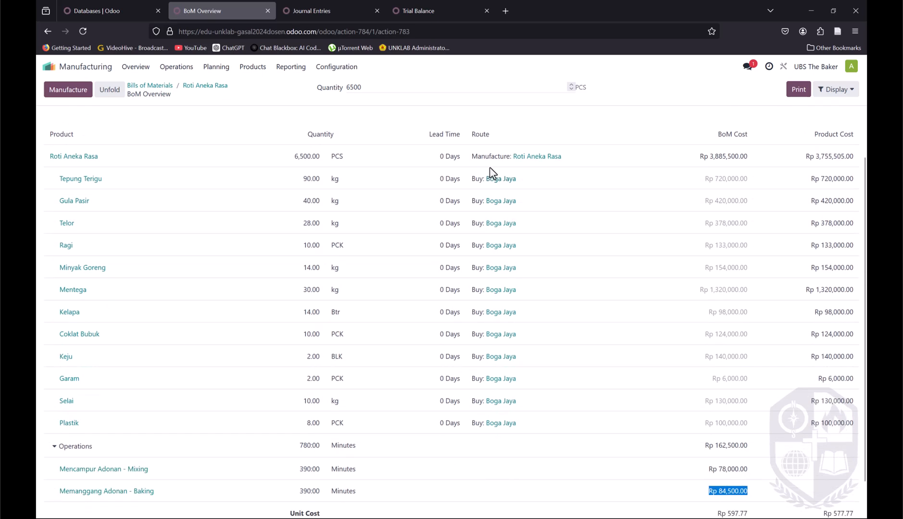
pyautogui.scroll(2, 675, 188)
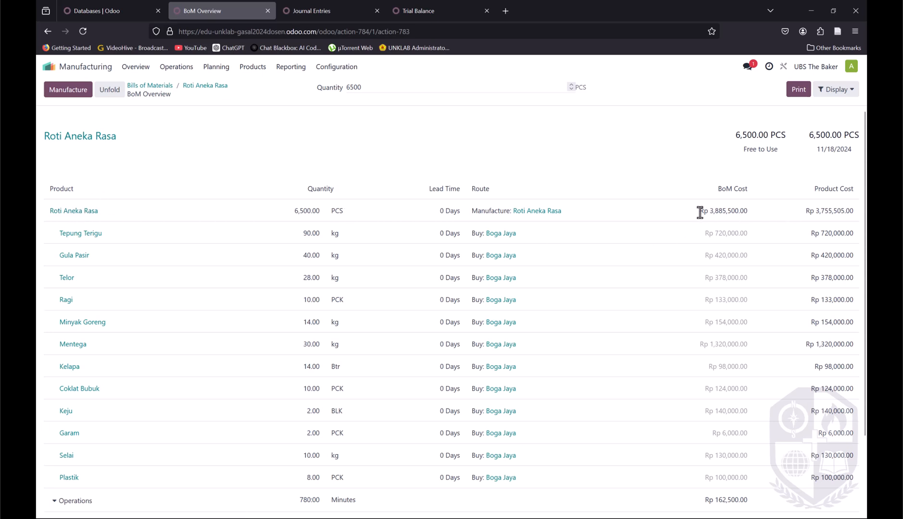
pyautogui.moveTo(716, 212); pyautogui.dragTo(751, 220)
# Step: Show the Trial Balance for October 2024 to review the inventory account balances
pyautogui.click(310, 9)
pyautogui.click(412, 4)
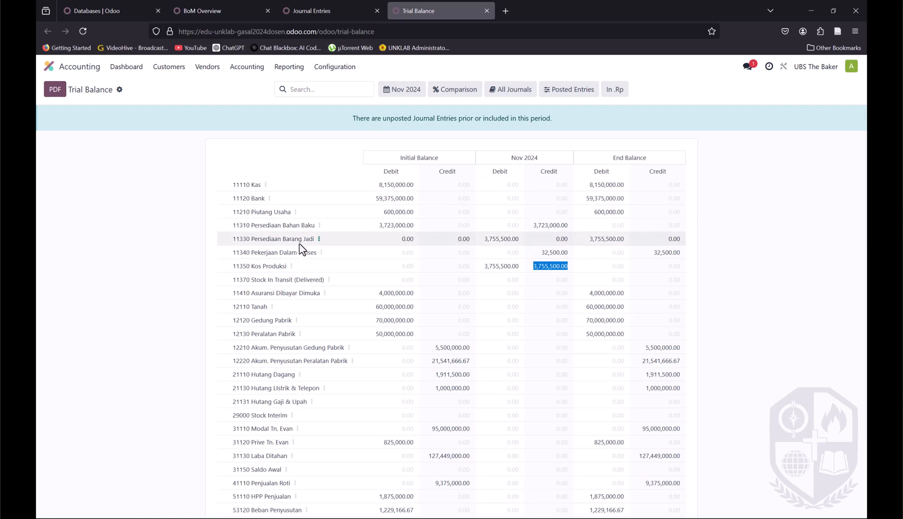
pyautogui.click(400, 90)
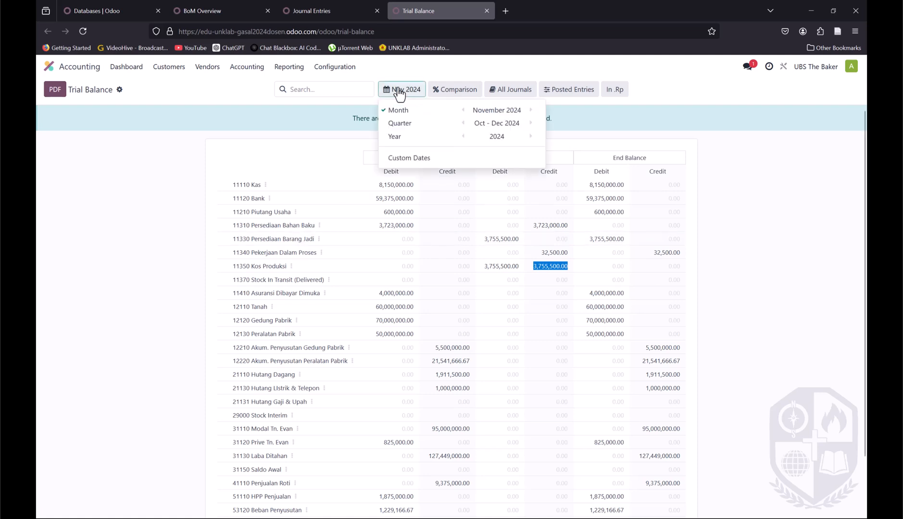
pyautogui.click(461, 110)
pyautogui.click(773, 255)
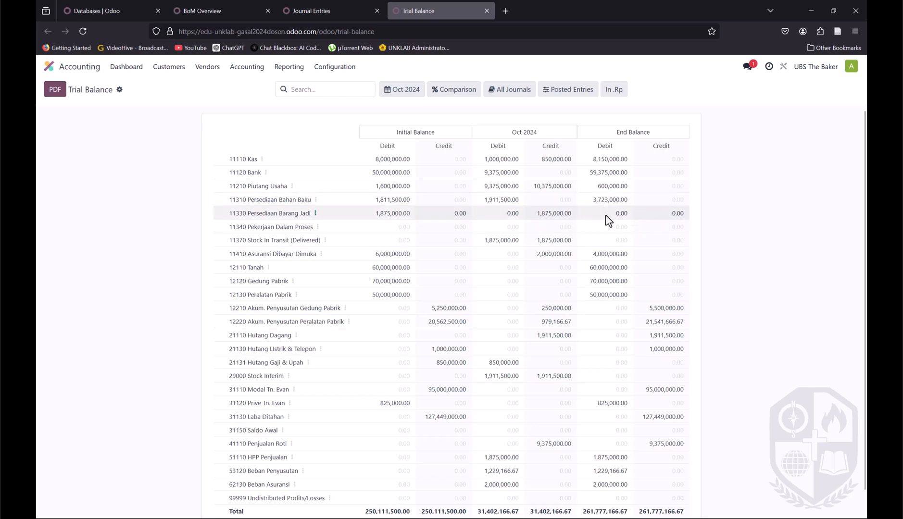
# Step: Browse the posted journal entries and examine the account postings of the Roti Aneka Rasa manufacturing entry
pyautogui.click(323, 1)
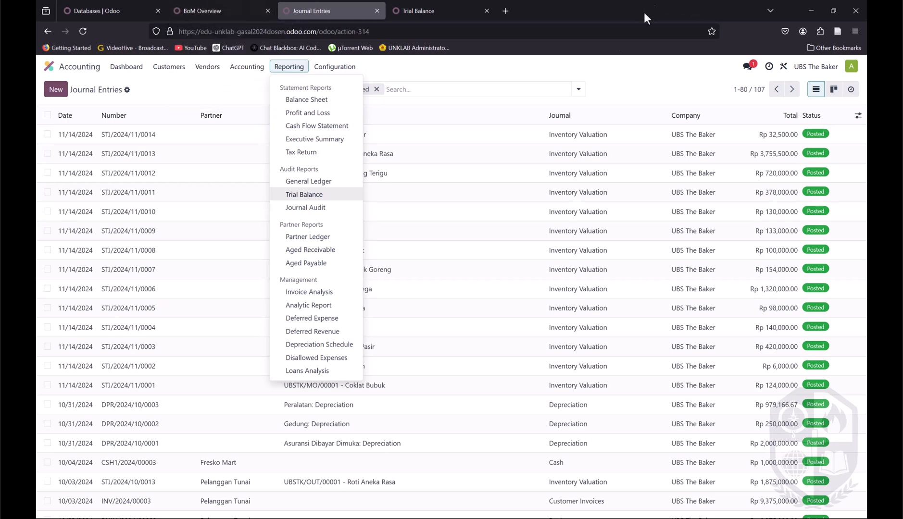
pyautogui.click(678, 78)
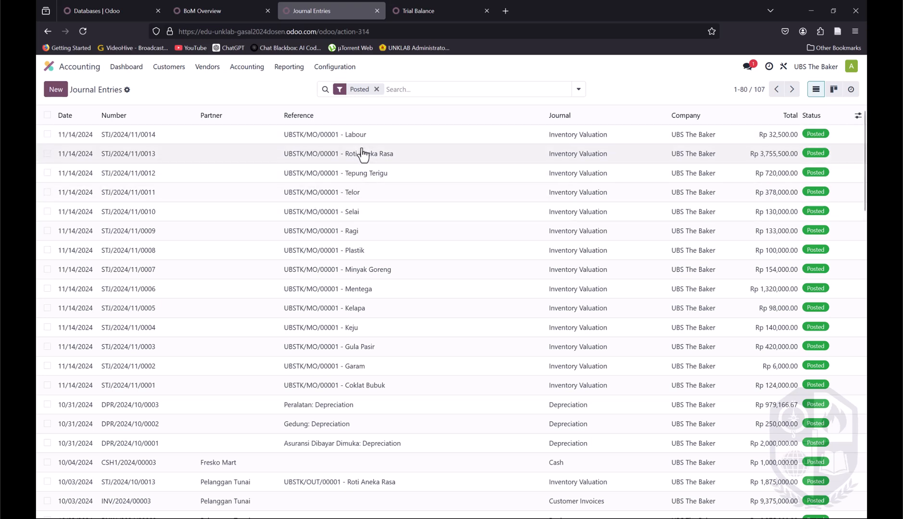
pyautogui.scroll(-3, 363, 153)
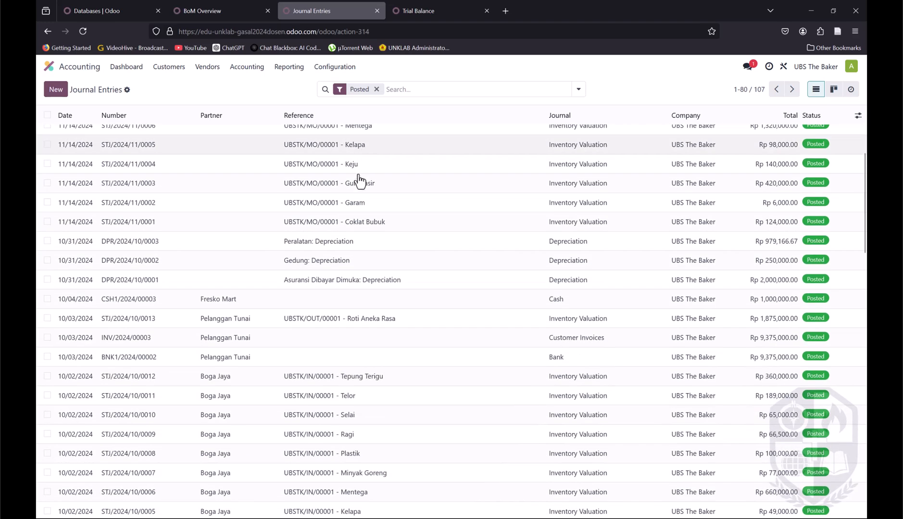
pyautogui.scroll(-4, 385, 370)
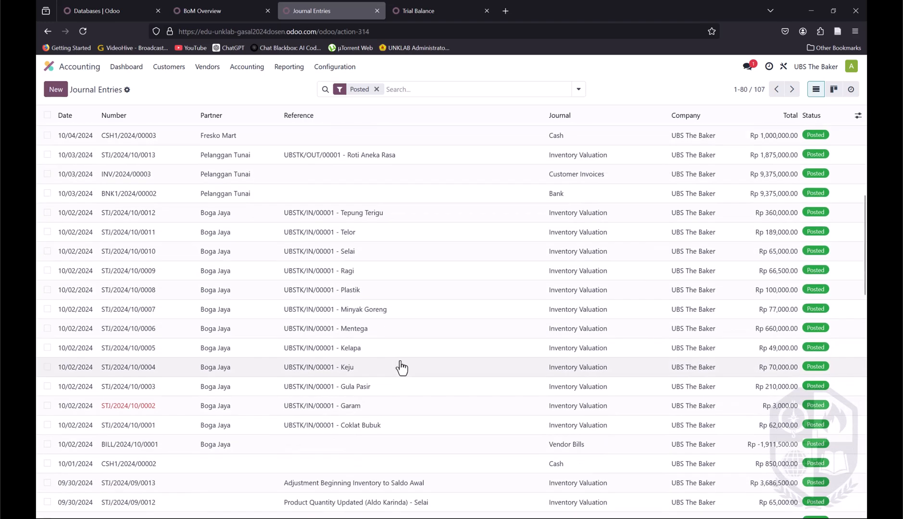
pyautogui.scroll(5, 406, 369)
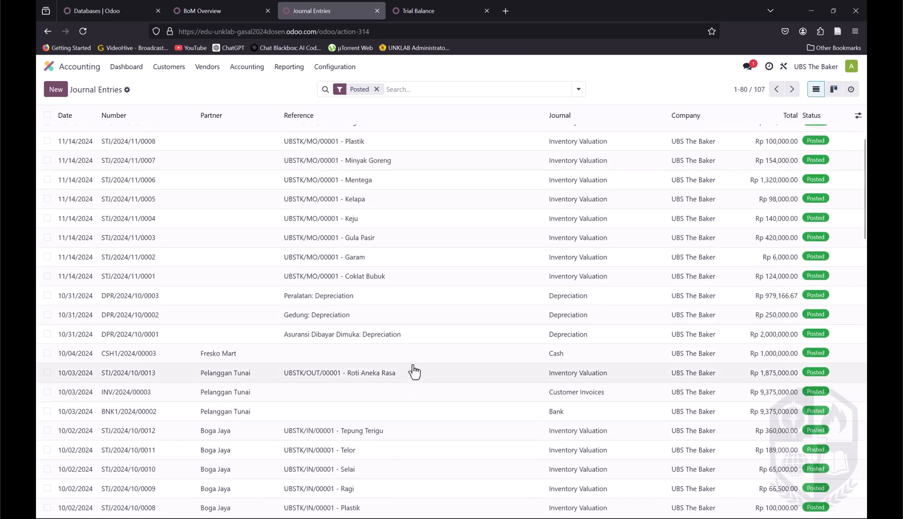
pyautogui.scroll(2, 391, 291)
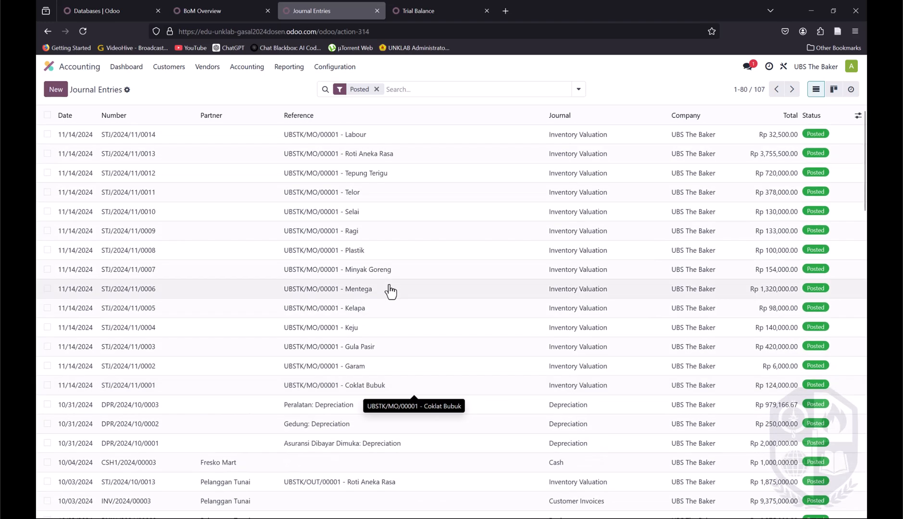
pyautogui.click(357, 154)
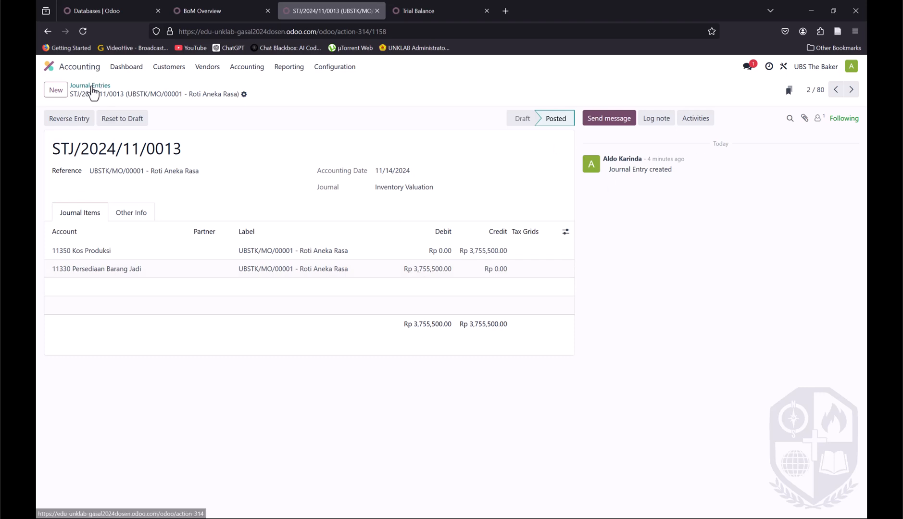
# Step: Open the customer products list in a new browser tab, remove its Sales filter and open the Roti Aneka Rasa product
pyautogui.click(202, 70)
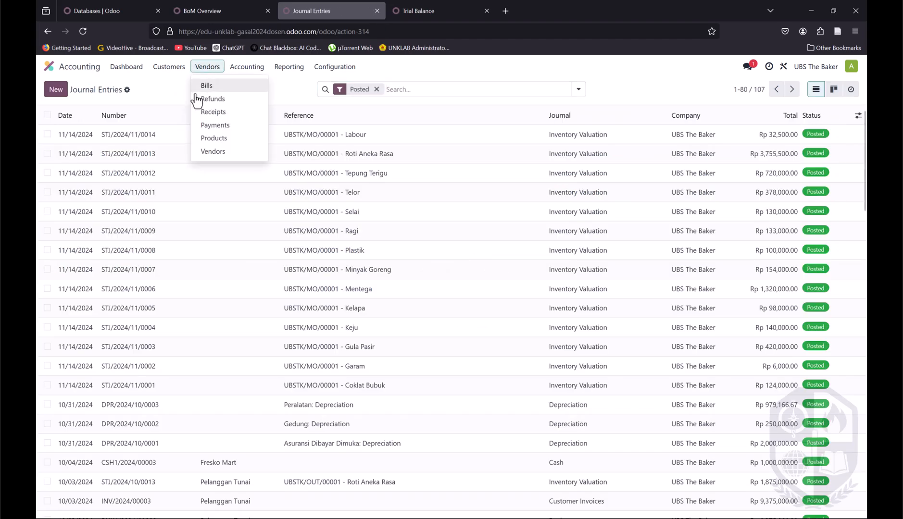
pyautogui.moveTo(170, 69)
pyautogui.rightClick(168, 135)
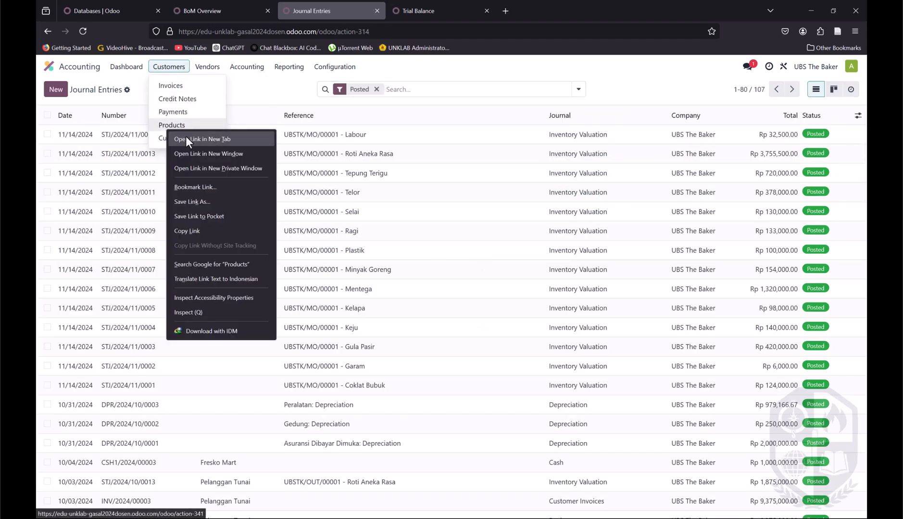
pyautogui.click(186, 136)
pyautogui.click(467, 11)
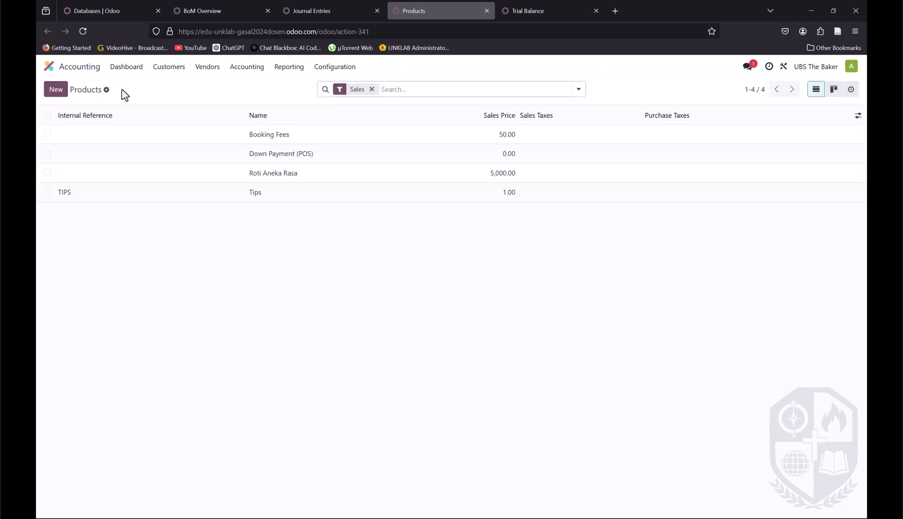
pyautogui.click(372, 90)
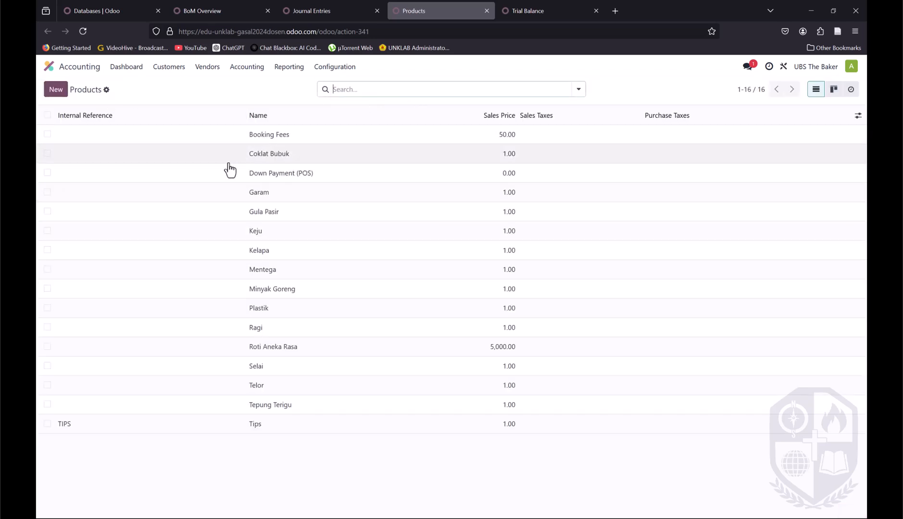
pyautogui.click(277, 351)
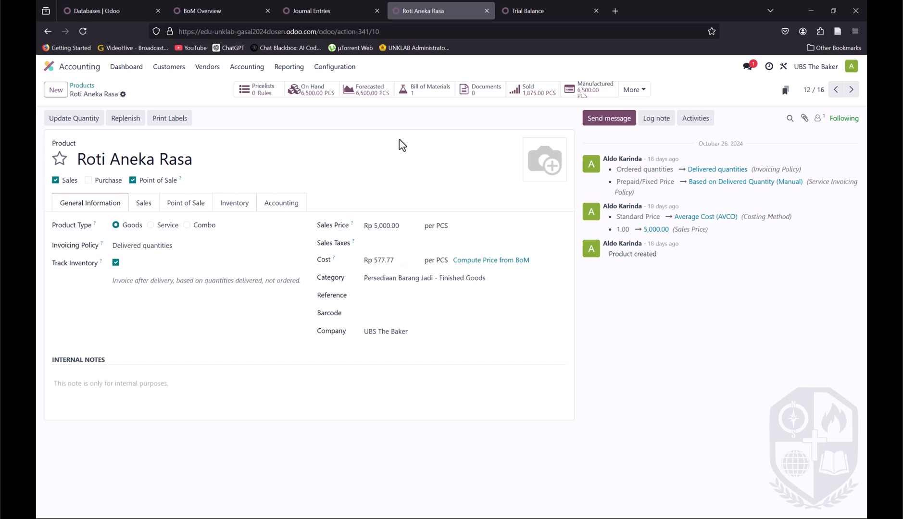
# Step: Compare the product's cost with the unit costs and total costs in the BoM Overview
pyautogui.click(341, 5)
pyautogui.click(219, 6)
pyautogui.scroll(-2, 564, 293)
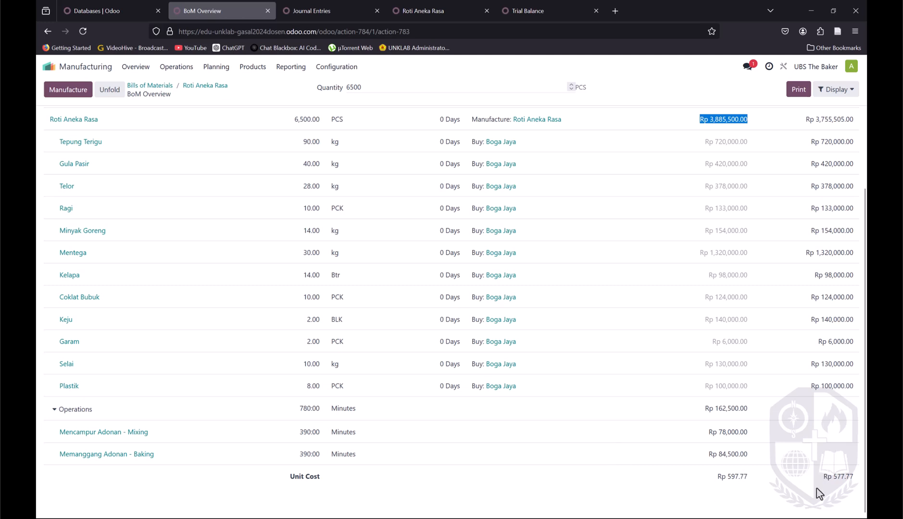
pyautogui.scroll(3, 837, 480)
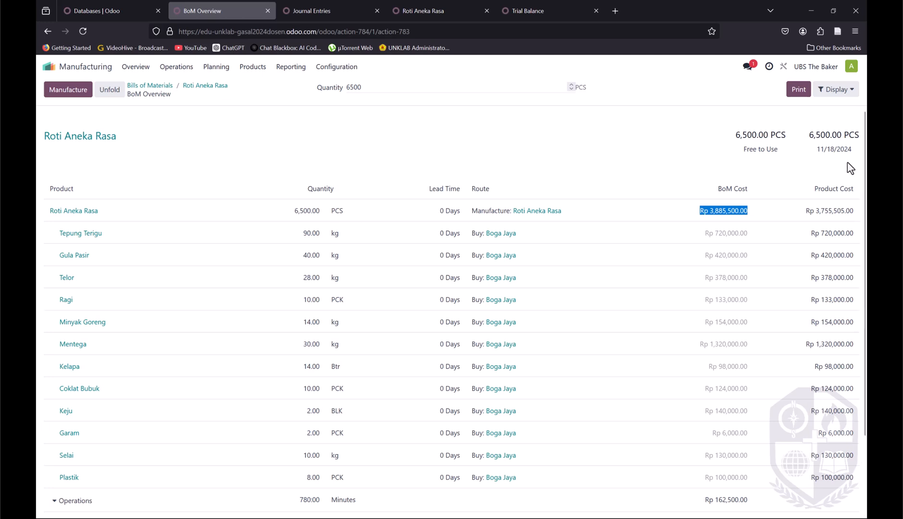
pyautogui.scroll(-2, 849, 166)
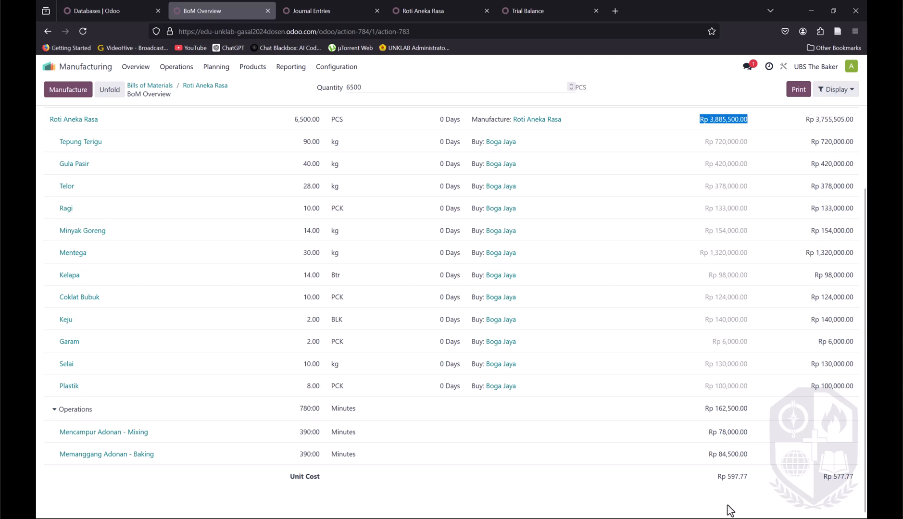
pyautogui.moveTo(750, 478); pyautogui.dragTo(720, 477)
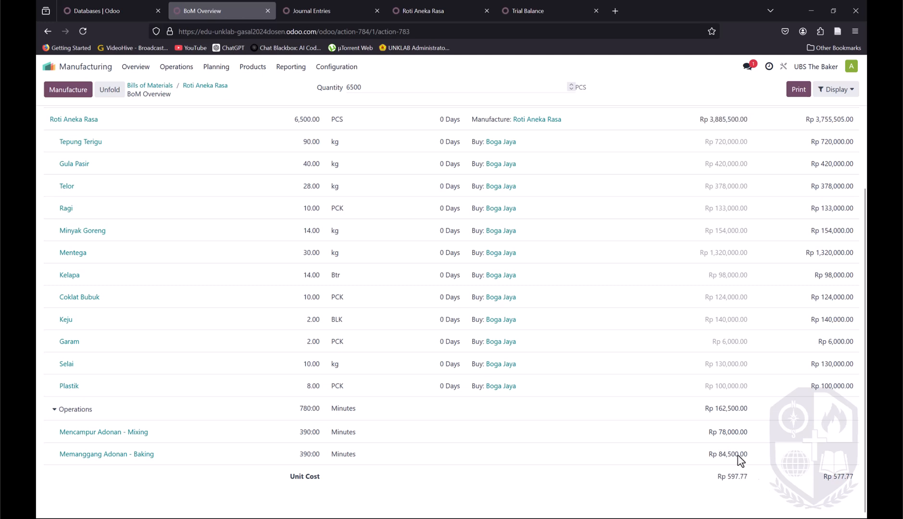
# Step: Compute the Roti Aneka Rasa product's price from its BoM and check the posted journal entries
pyautogui.click(420, 2)
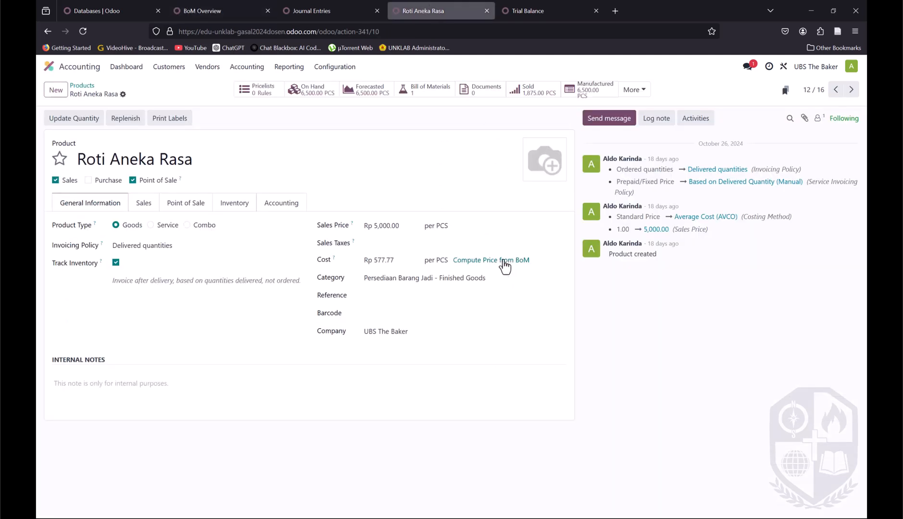
pyautogui.click(506, 262)
pyautogui.hotkey('alt', 'Tab')
pyautogui.hotkey('alt', 'Tab')
pyautogui.click(330, 8)
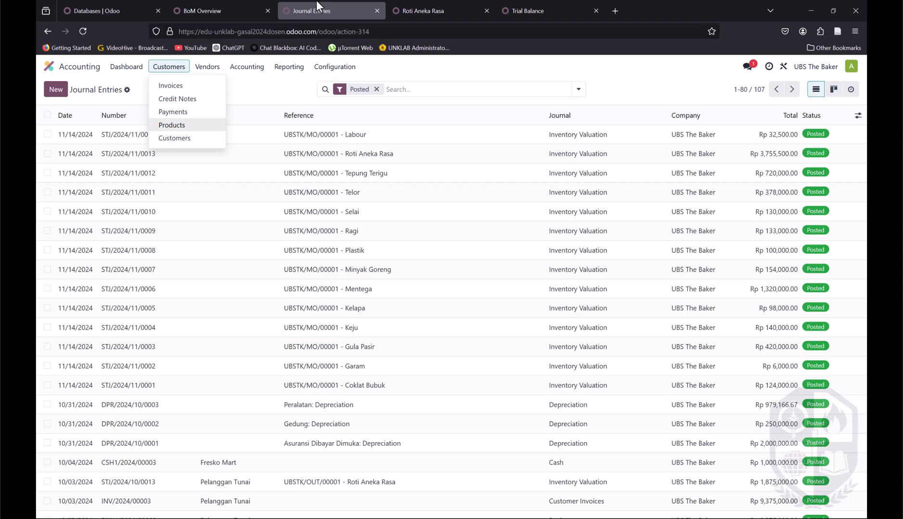
pyautogui.scroll(-5, 373, 107)
# Step: Recheck the unit cost and total BoM cost of Roti Aneka Rasa in the BoM Overview
pyautogui.click(212, 7)
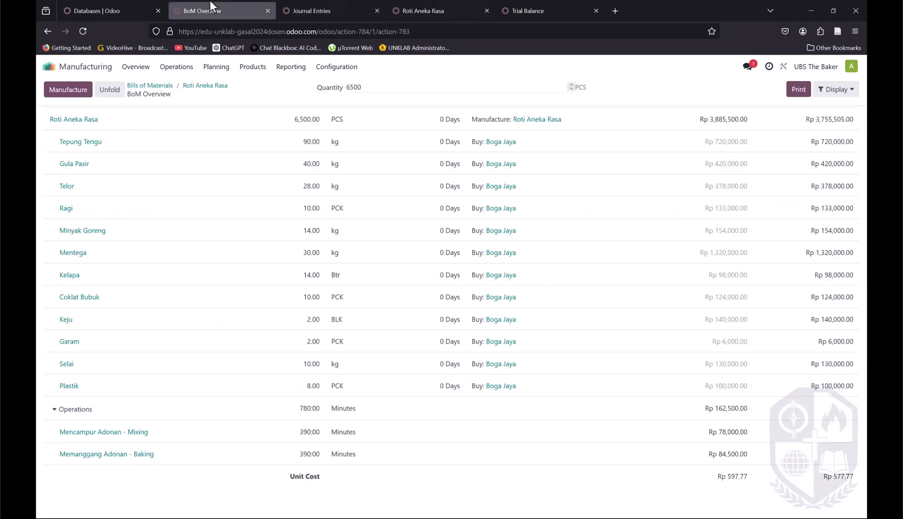
pyautogui.moveTo(748, 477); pyautogui.dragTo(698, 479)
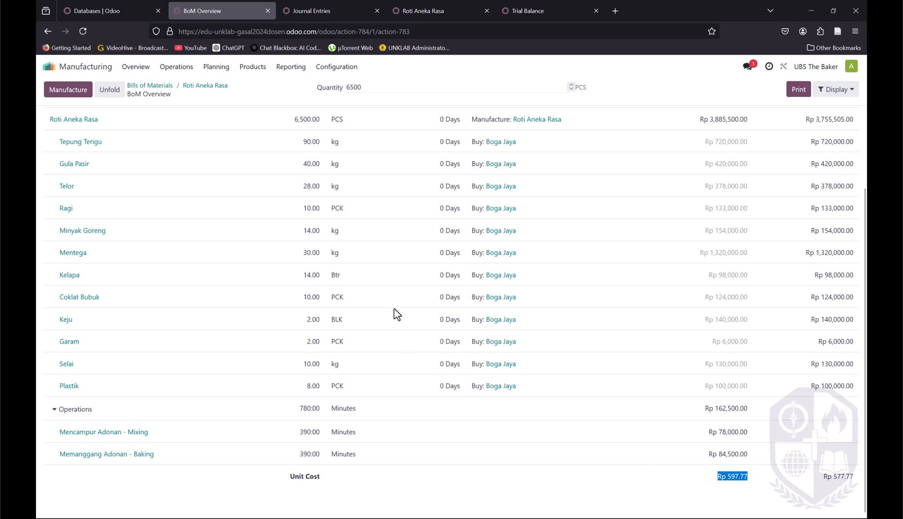
pyautogui.scroll(3, 396, 315)
pyautogui.click(146, 11)
pyautogui.click(173, 10)
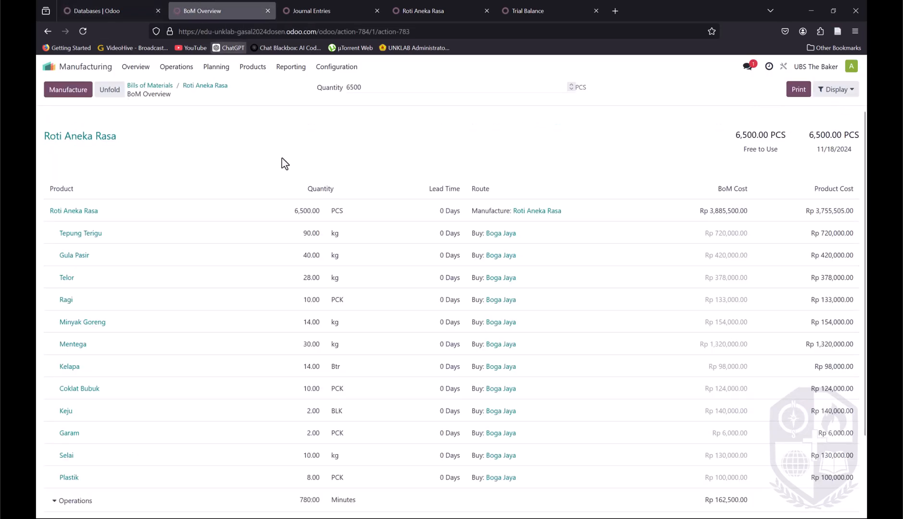
pyautogui.scroll(-3, 435, 197)
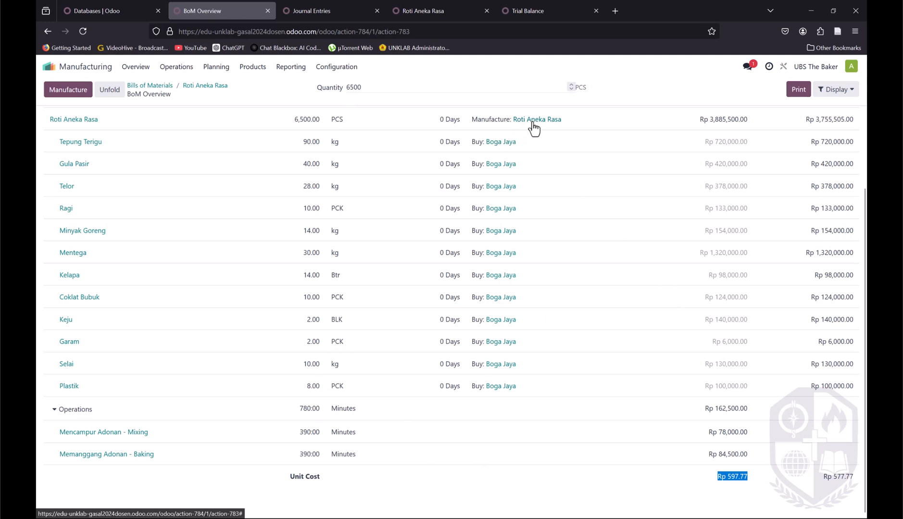
pyautogui.click(720, 122)
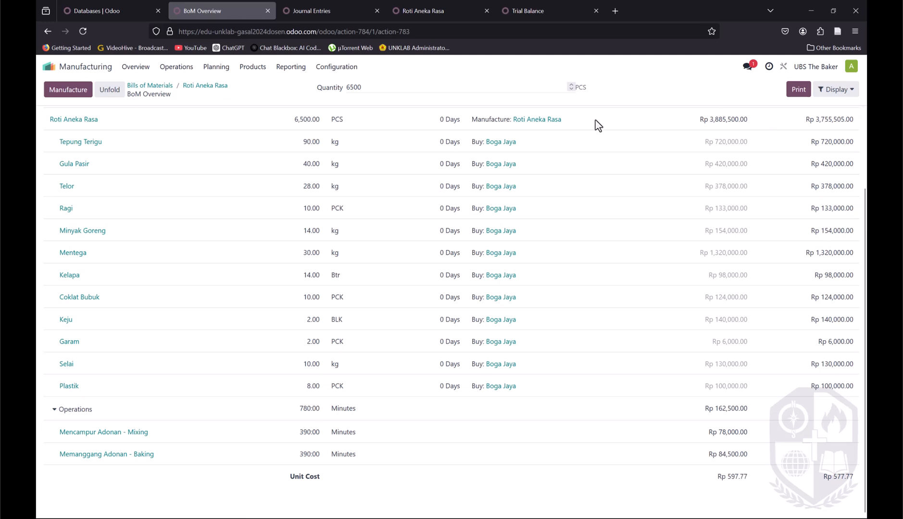
# Step: Open the Roti Aneka Rasa bill of materials and review its miscellaneous settings, operations and components
pyautogui.click(539, 126)
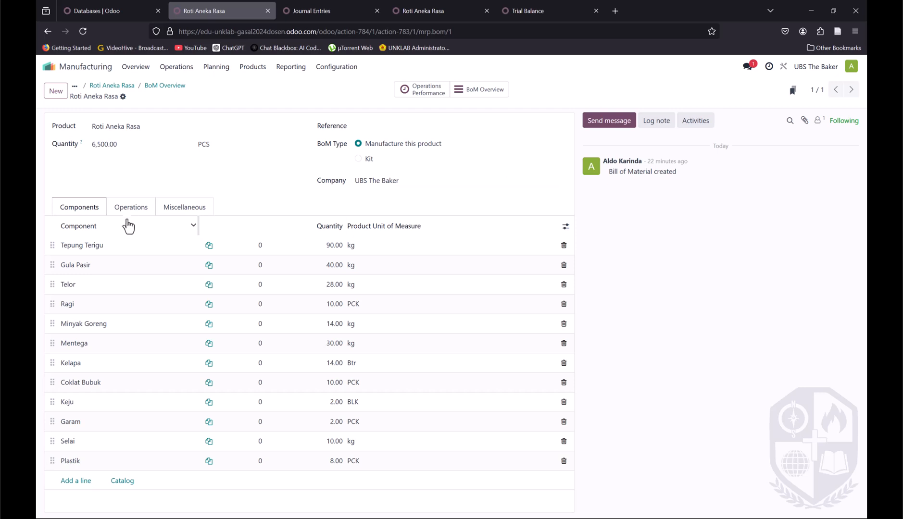
pyautogui.click(169, 210)
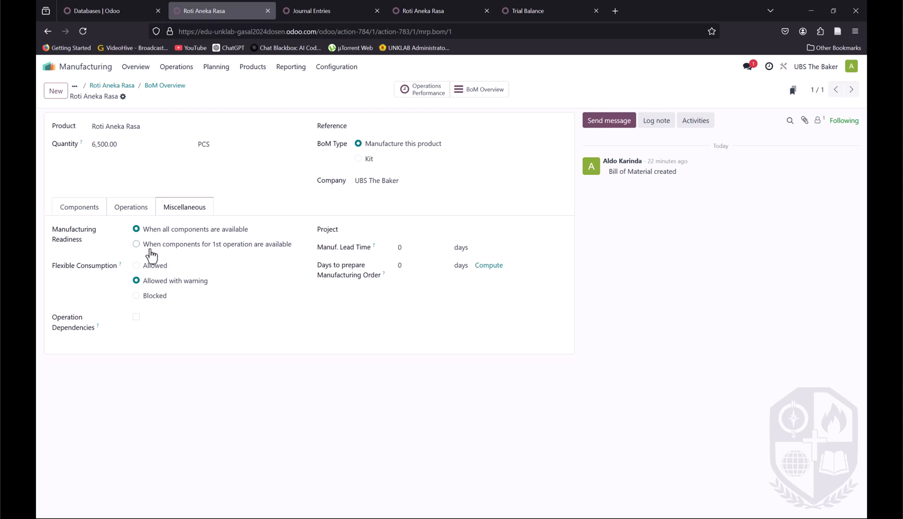
pyautogui.click(137, 213)
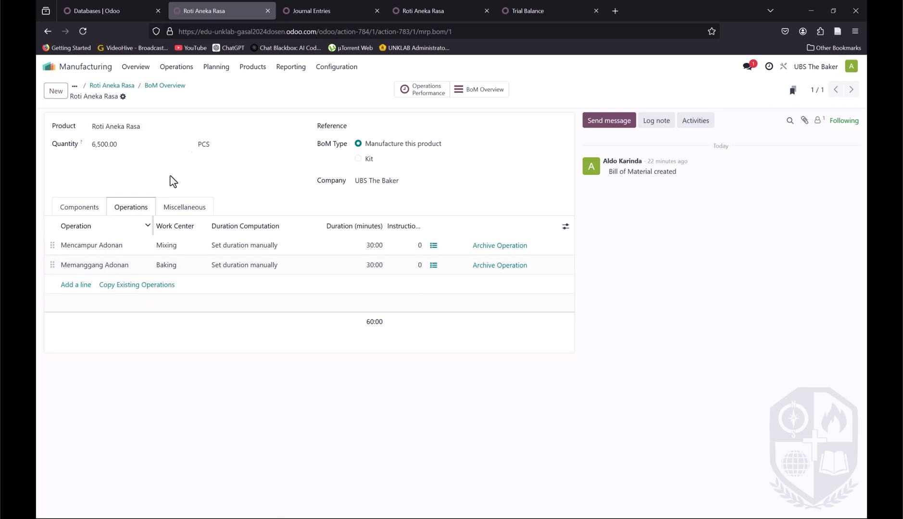
pyautogui.click(85, 208)
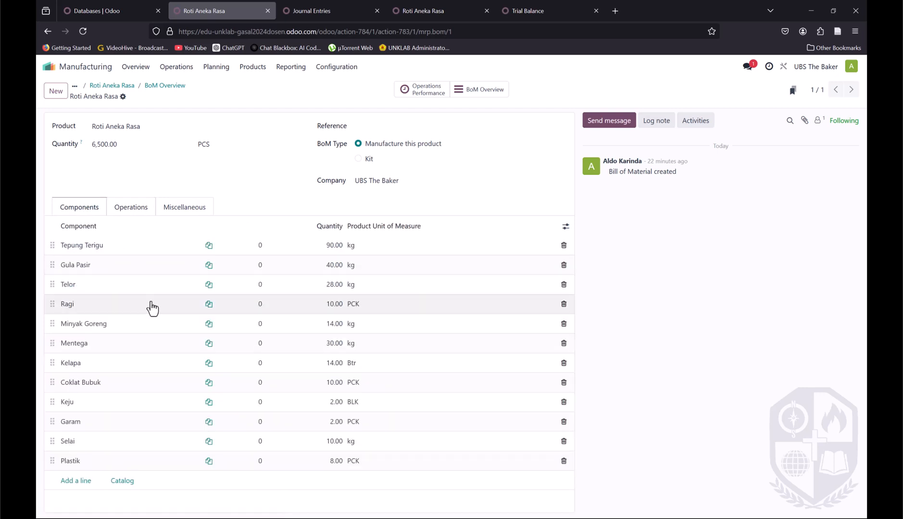
# Step: Open the manufacturing Operations list and review the Mencampur Adonan and Memanggang Adonan records
pyautogui.click(335, 68)
pyautogui.click(339, 108)
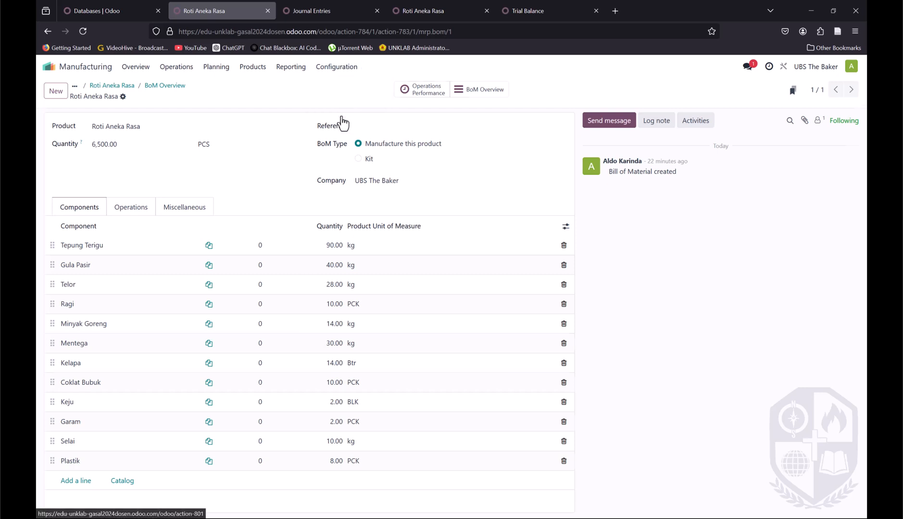
pyautogui.click(387, 141)
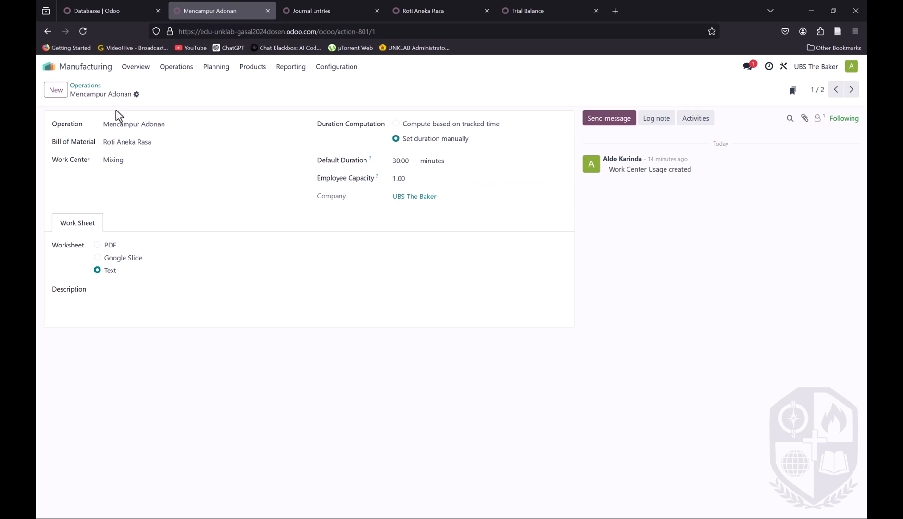
pyautogui.click(88, 89)
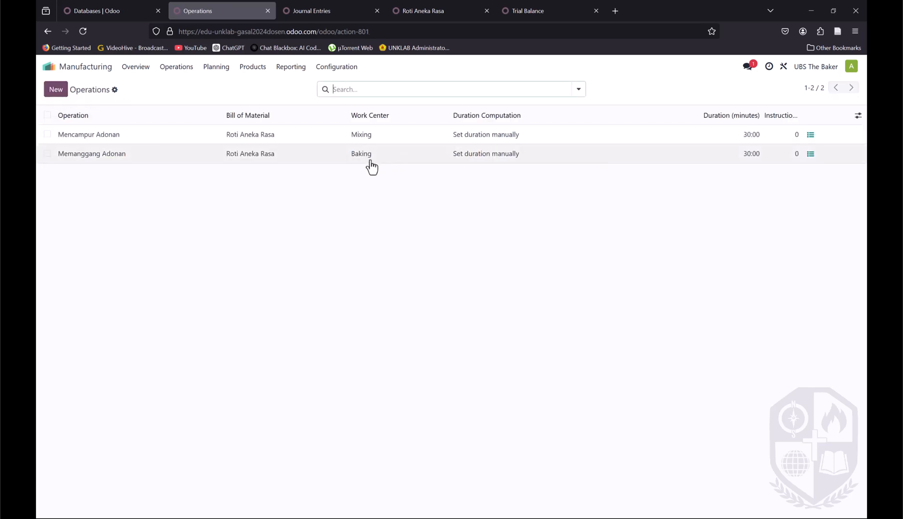
pyautogui.click(298, 154)
pyautogui.click(296, 68)
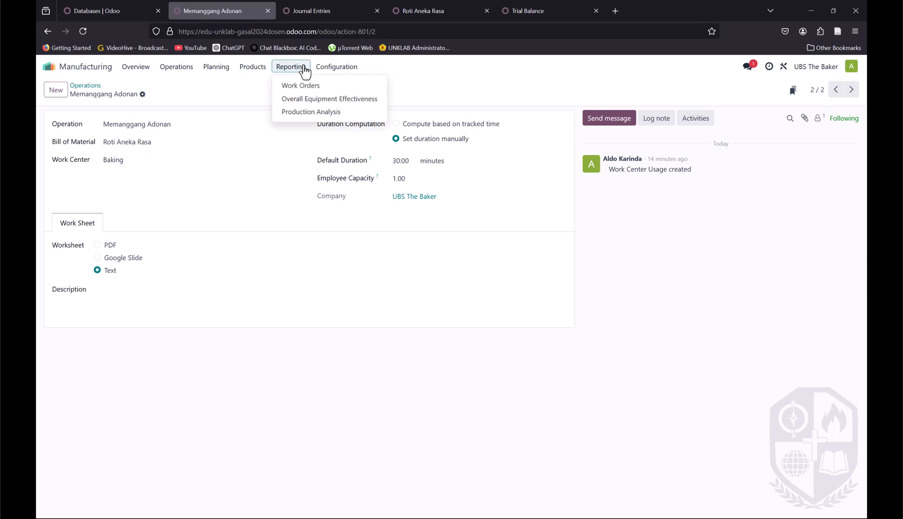
# Step: Examine the Manufacturing settings for work orders, shop floor, barcode and planning options
pyautogui.click(337, 71)
pyautogui.click(336, 85)
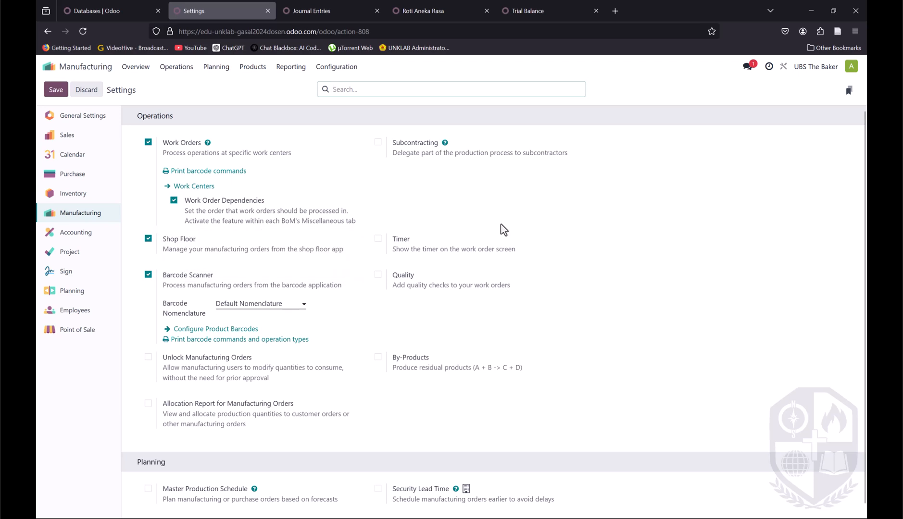
pyautogui.scroll(-1, 311, 262)
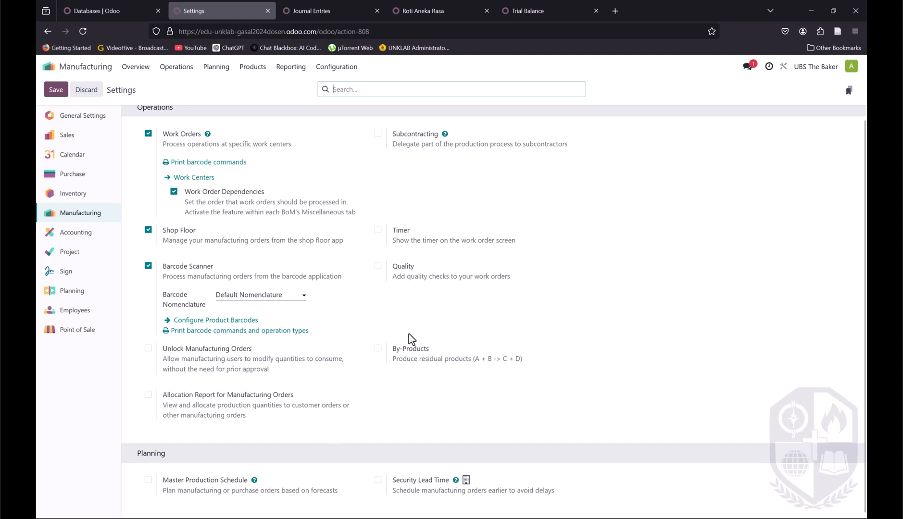
pyautogui.scroll(1, 414, 344)
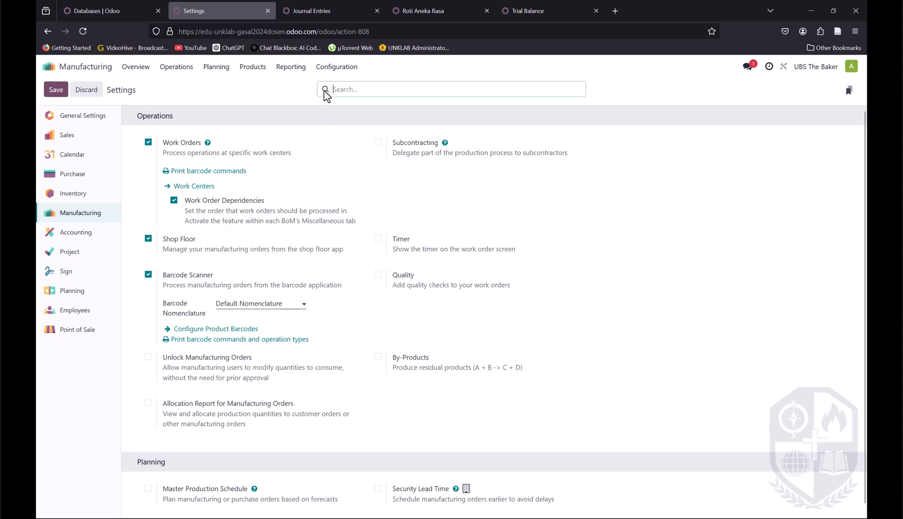
# Step: Reopen the BoM Overview from the Roti Aneka Rasa bill of materials and examine its BoM unit cost
pyautogui.click(333, 67)
pyautogui.click(253, 66)
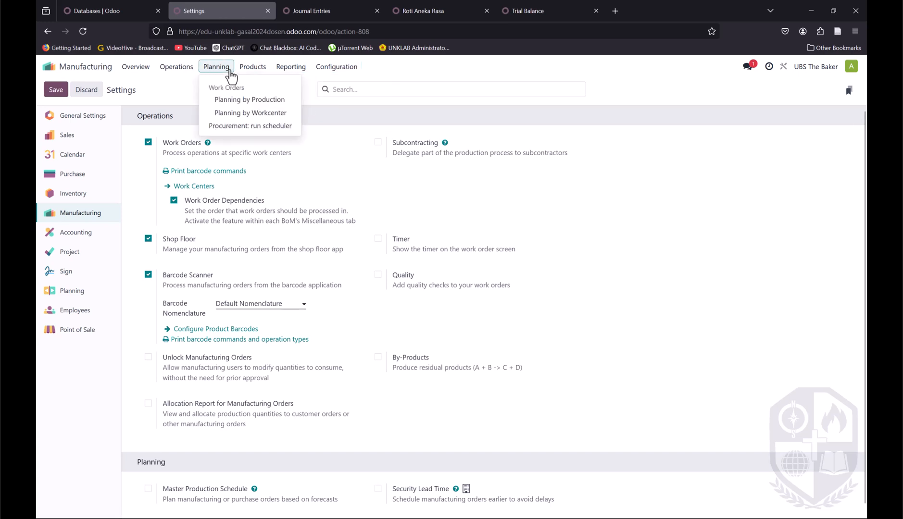
pyautogui.click(258, 100)
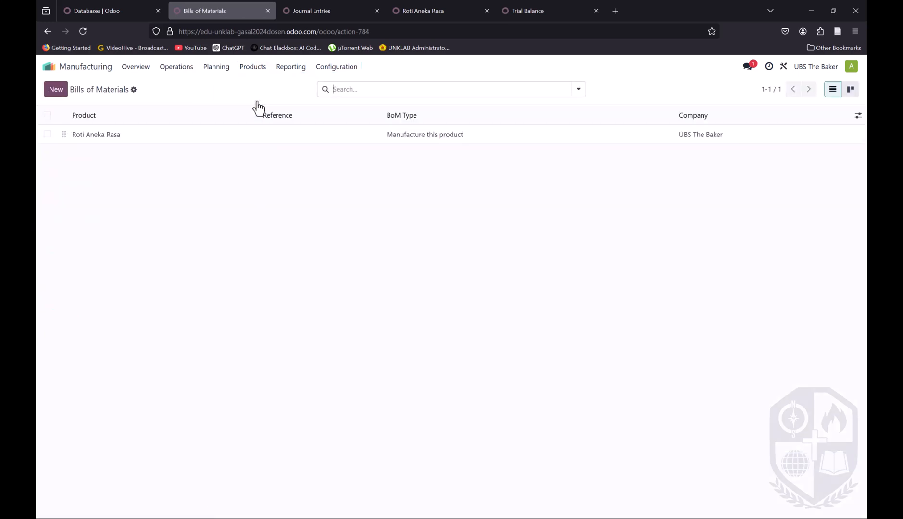
pyautogui.click(321, 137)
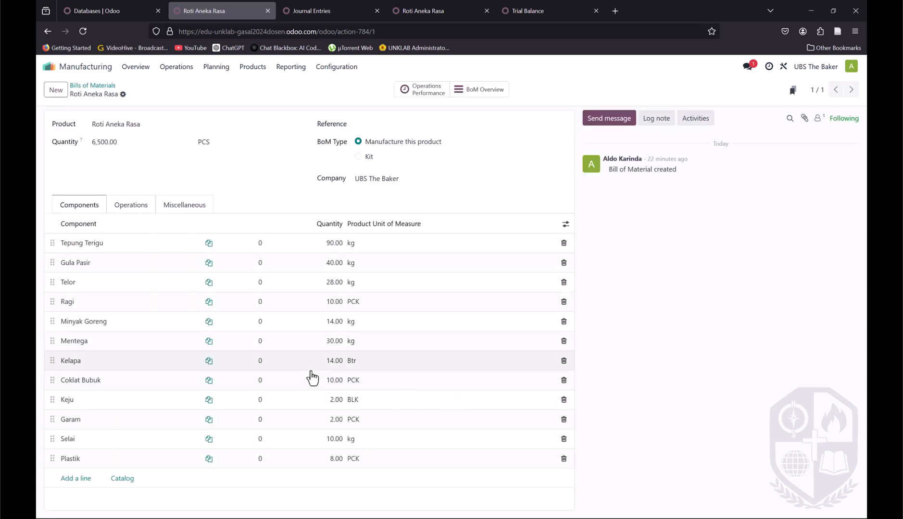
pyautogui.click(498, 87)
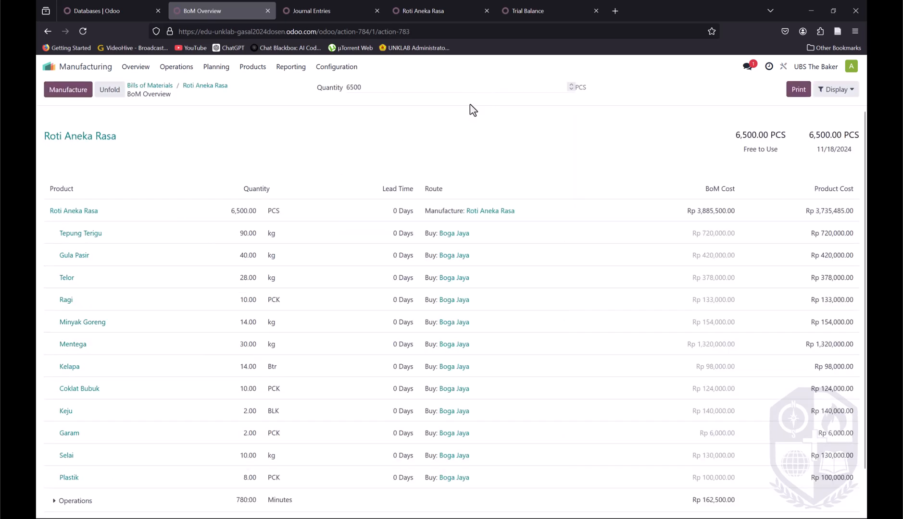
pyautogui.scroll(-1, 813, 257)
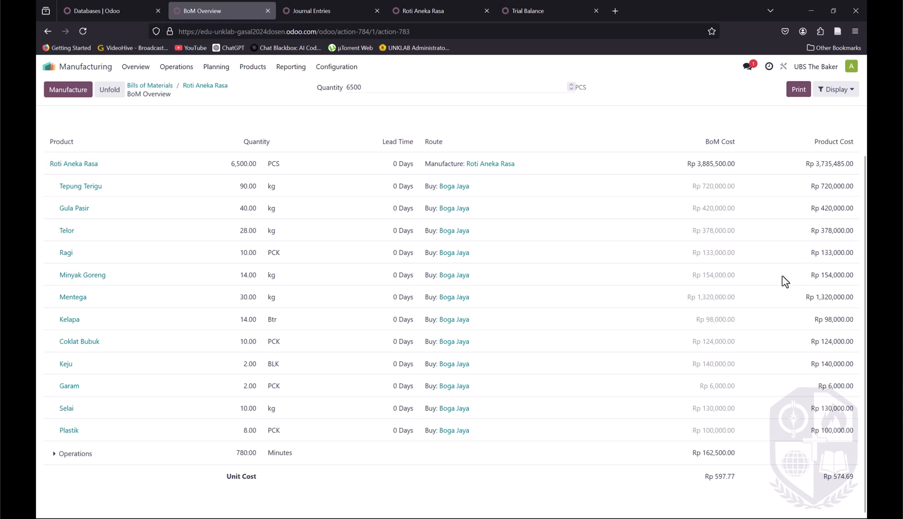
pyautogui.moveTo(740, 478); pyautogui.dragTo(714, 477)
# Step: Compare the cost on the Roti Aneka Rasa product form with the BoM unit cost in the BoM Overview
pyautogui.click(103, 11)
pyautogui.click(187, 10)
pyautogui.click(303, 4)
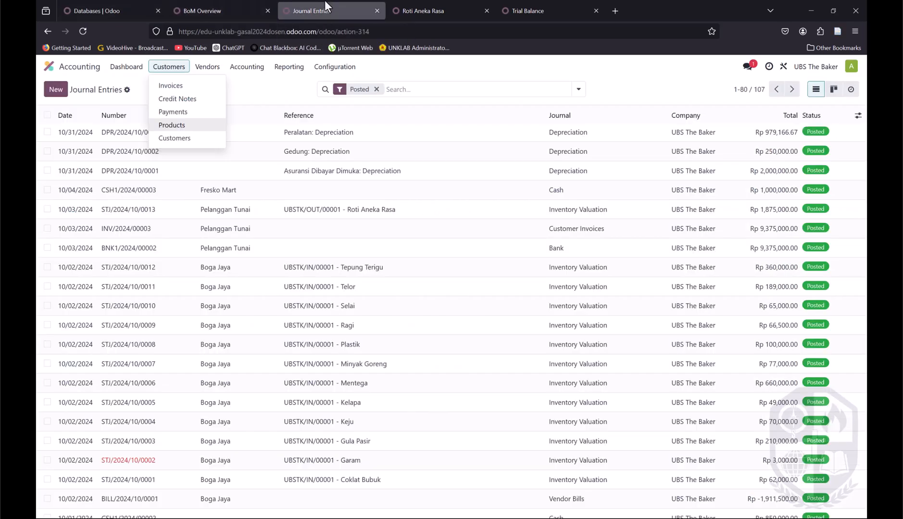
pyautogui.click(214, 6)
pyautogui.click(452, 6)
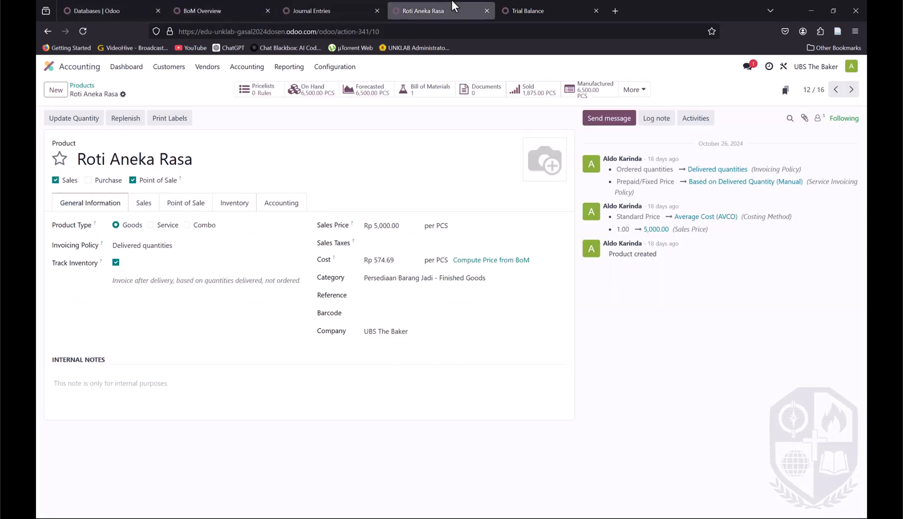
pyautogui.doubleClick(409, 260)
pyautogui.click(221, 10)
pyautogui.moveTo(745, 490); pyautogui.dragTo(716, 477)
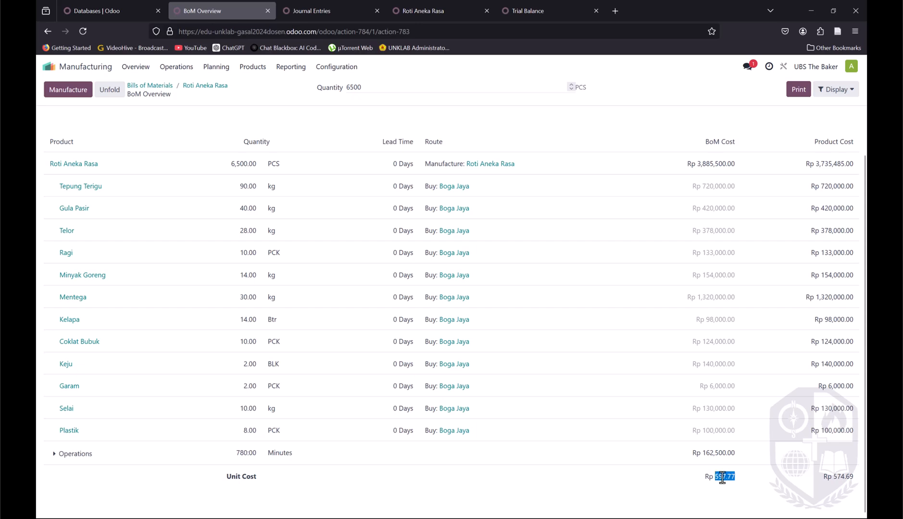
# Step: Compare the product unit cost with the total product cost and BoM cost of Roti Aneka Rasa in the overview
pyautogui.hotkey('alt', 'Tab')
pyautogui.hotkey('alt', 'Tab')
pyautogui.scroll(2, 680, 370)
pyautogui.scroll(-2, 700, 367)
pyautogui.scroll(1, 698, 364)
pyautogui.scroll(-1, 759, 303)
pyautogui.moveTo(854, 478); pyautogui.dragTo(824, 476)
pyautogui.scroll(1, 841, 142)
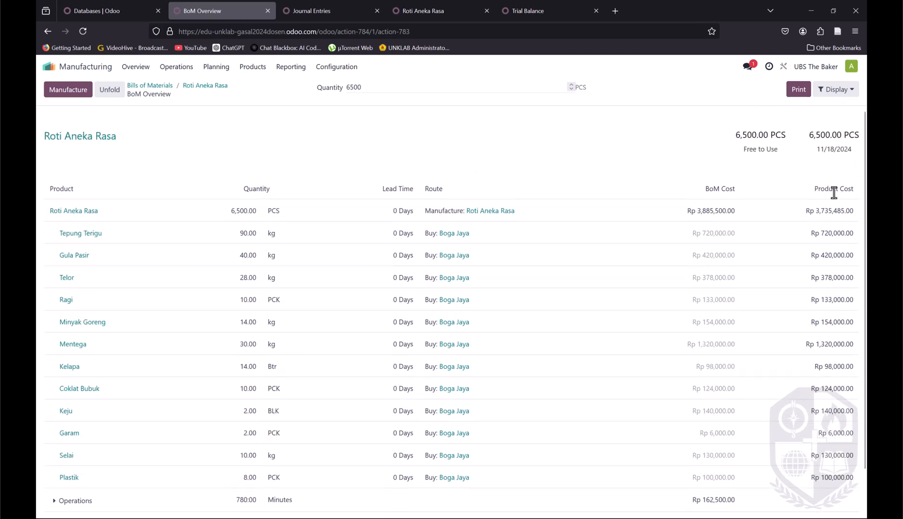
pyautogui.scroll(-1, 834, 195)
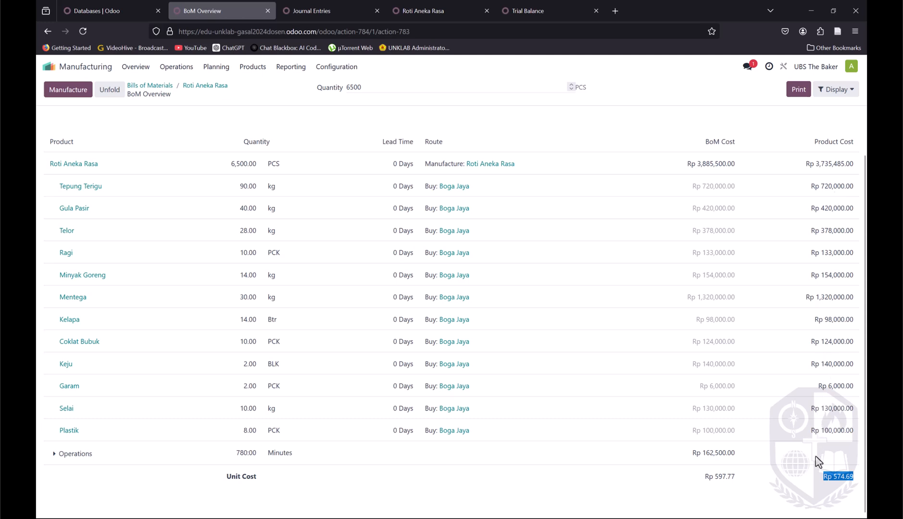
pyautogui.click(824, 478)
pyautogui.moveTo(856, 477); pyautogui.dragTo(828, 476)
pyautogui.scroll(1, 626, 238)
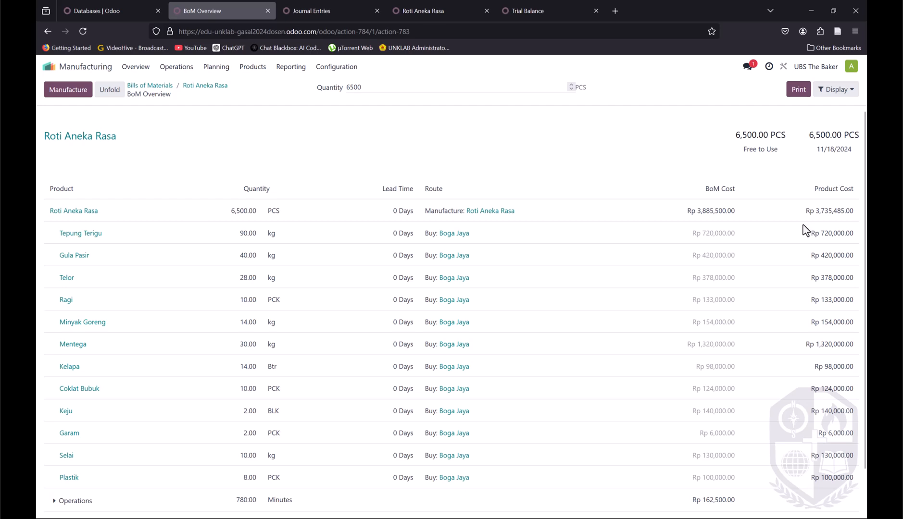
# Step: Reload the posted journal entries and check the most recent inventory valuation entries
pyautogui.click(308, 10)
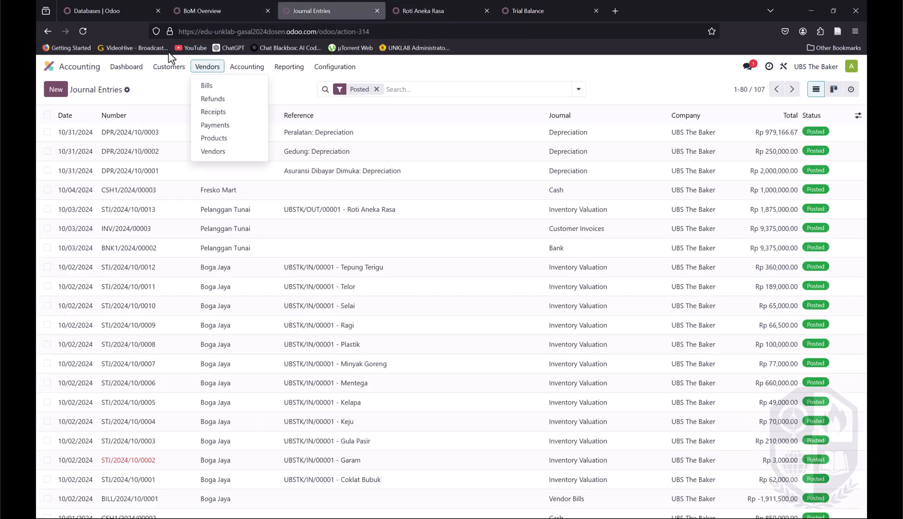
pyautogui.click(84, 33)
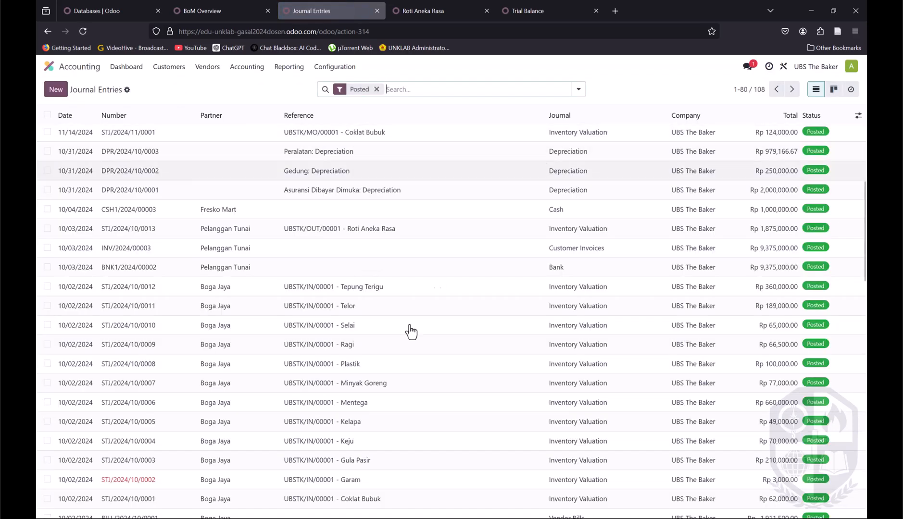
pyautogui.scroll(5, 404, 344)
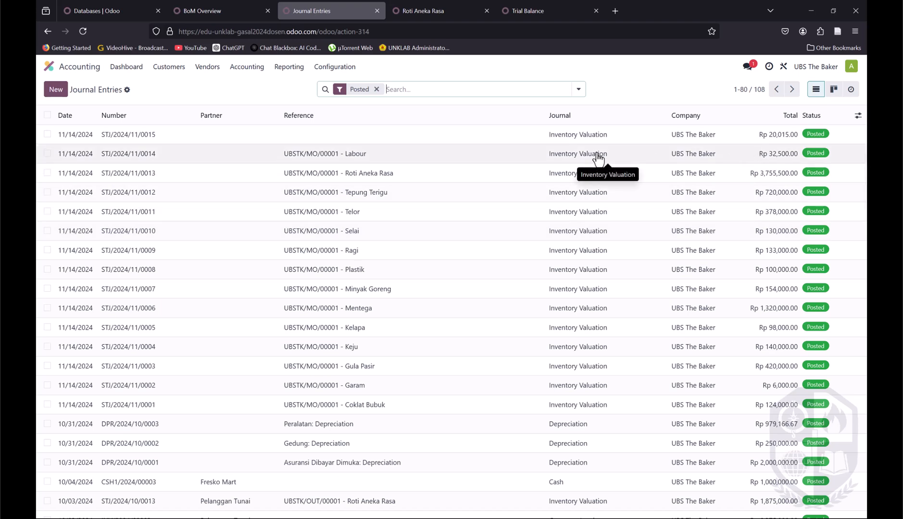
# Step: Copy the Roti Aneka Rasa BoM unit cost of 597.77 from the BoM Overview
pyautogui.click(137, 8)
pyautogui.click(210, 9)
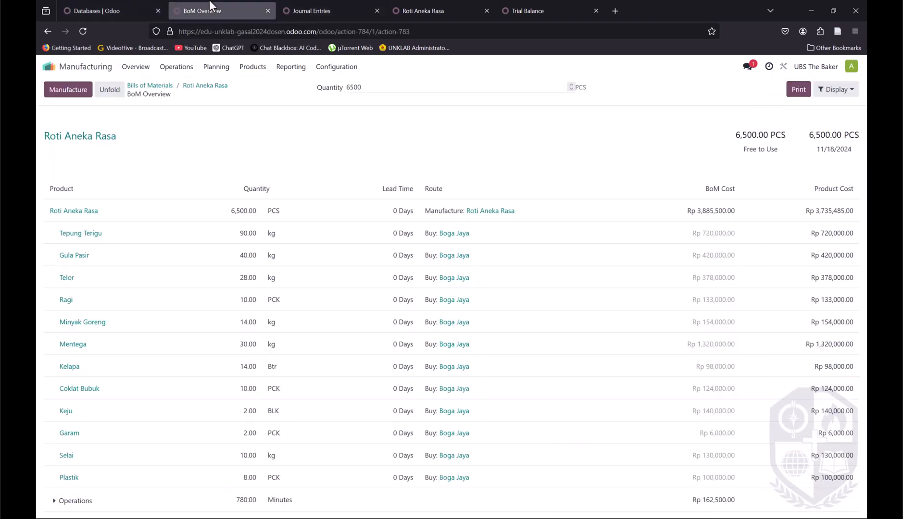
pyautogui.click(331, 5)
pyautogui.click(439, 5)
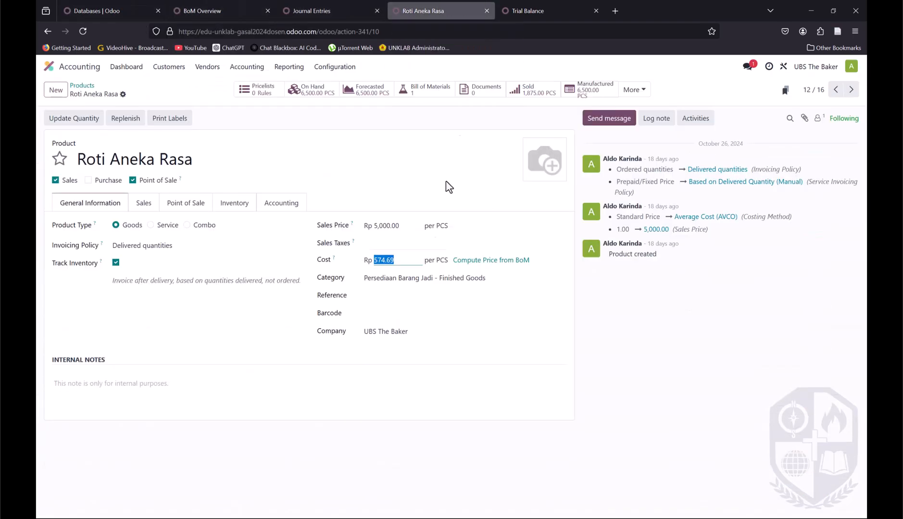
pyautogui.click(232, 6)
pyautogui.scroll(-1, 675, 413)
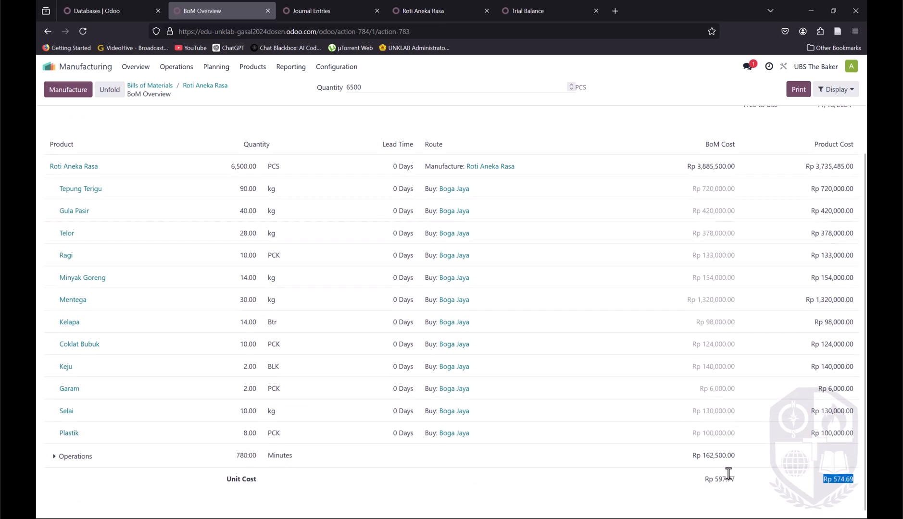
pyautogui.moveTo(734, 477); pyautogui.dragTo(714, 477)
pyautogui.hotkey('ctrl', 'c')
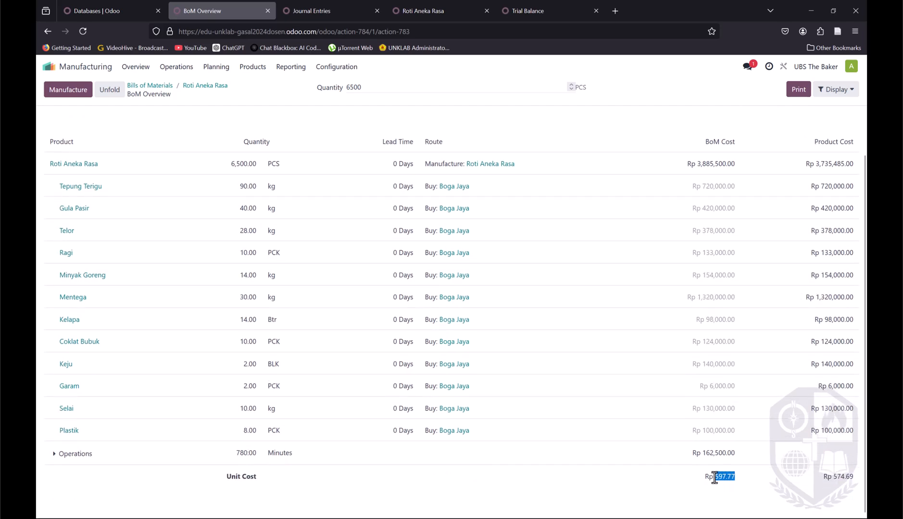
# Step: Set the Roti Aneka Rasa product's cost to Rp 597.77 and save the product
pyautogui.click(337, 8)
pyautogui.click(423, 7)
pyautogui.moveTo(409, 262); pyautogui.dragTo(366, 260)
pyautogui.hotkey('ctrl', 'v')
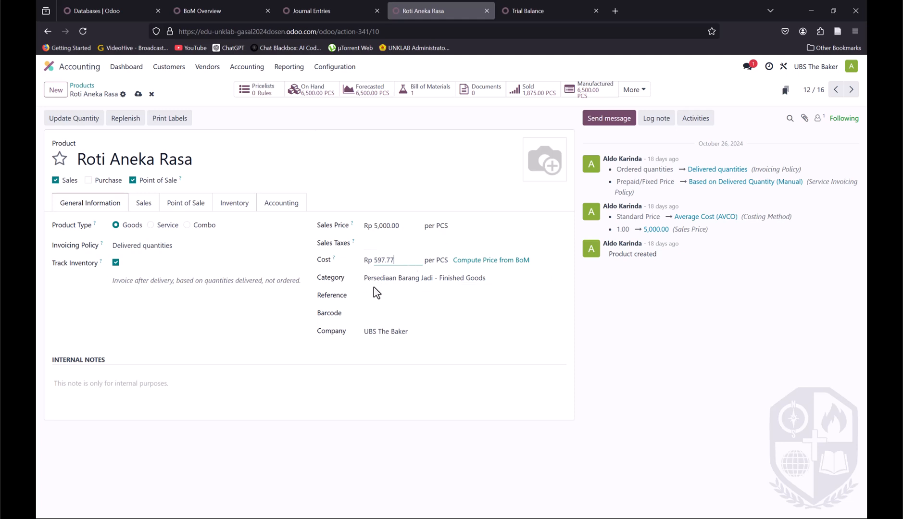
pyautogui.click(407, 265)
pyautogui.click(138, 95)
# Step: Compare the latest posted inventory valuation entries with the operations cost in the BoM Overview, expanding its operations
pyautogui.click(337, 13)
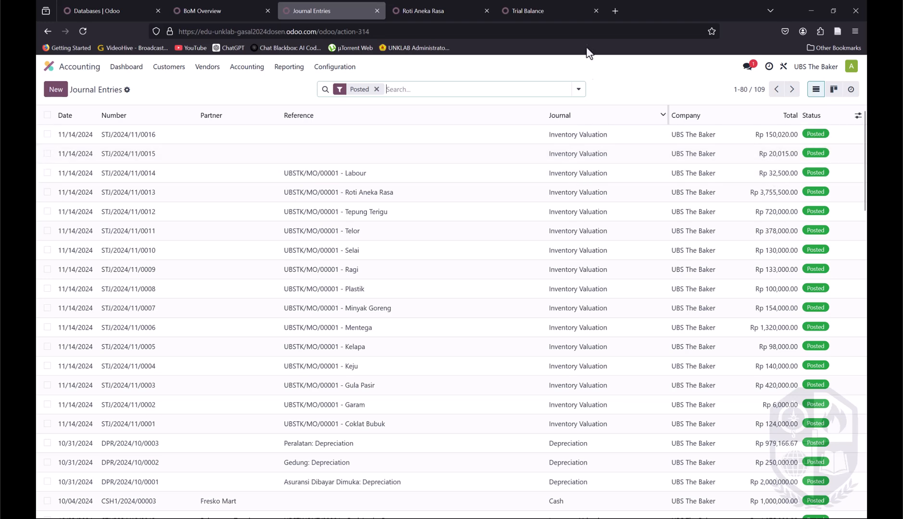
pyautogui.click(211, 11)
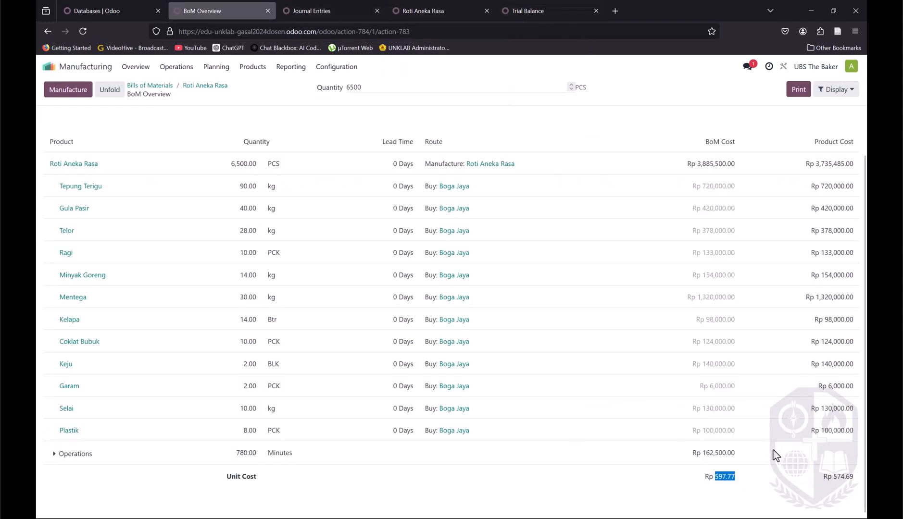
pyautogui.click(699, 453)
pyautogui.scroll(-2, 711, 476)
pyautogui.moveTo(703, 414); pyautogui.dragTo(757, 410)
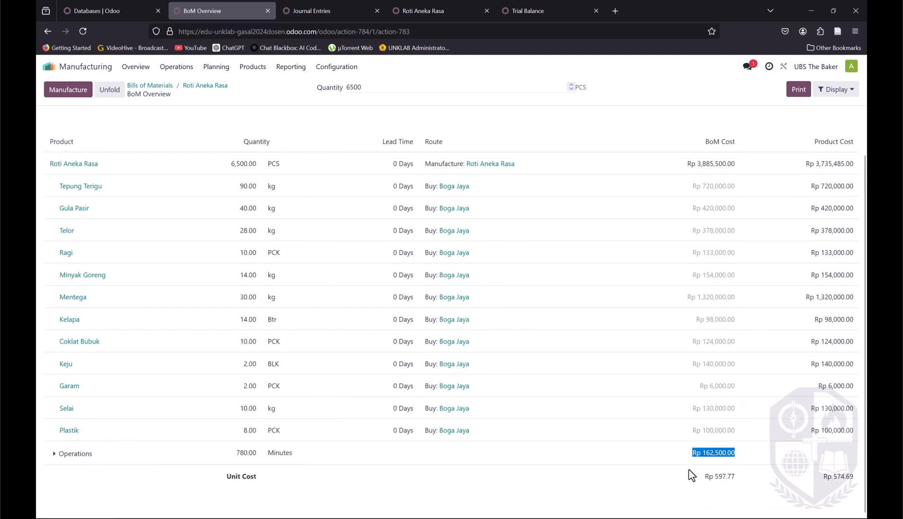
pyautogui.click(693, 487)
pyautogui.moveTo(714, 456); pyautogui.dragTo(754, 462)
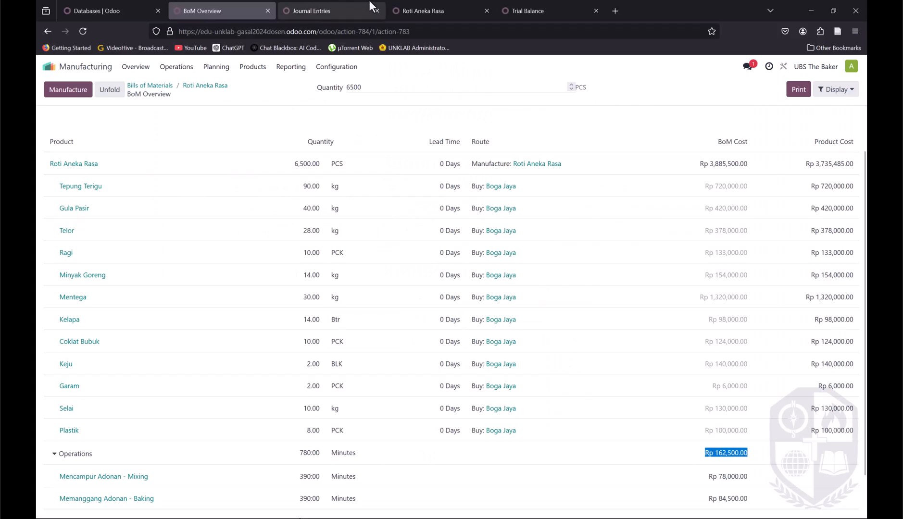
pyautogui.click(369, 7)
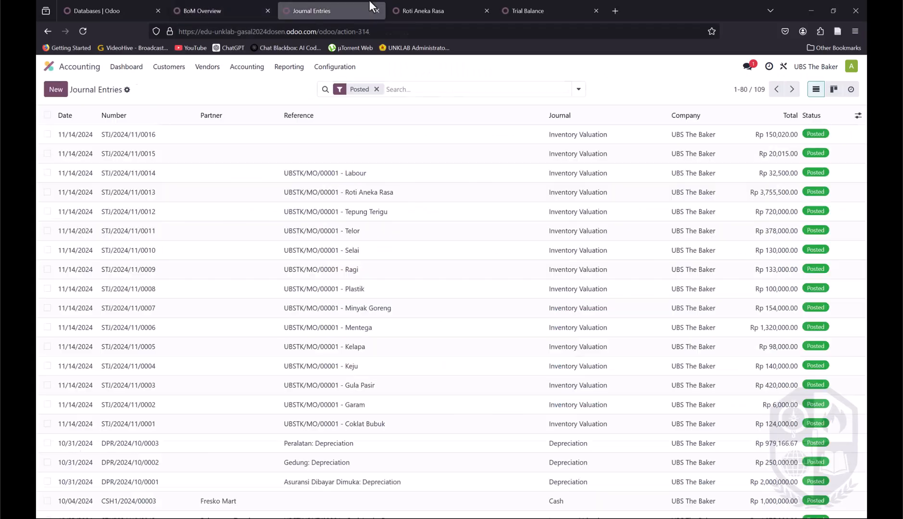
# Step: Compare the Labour journal entry STJ/2024/11/0014 with the BoM operations cost, and examine the cost-change items of entry STJ/2024/11/0015
pyautogui.click(528, 176)
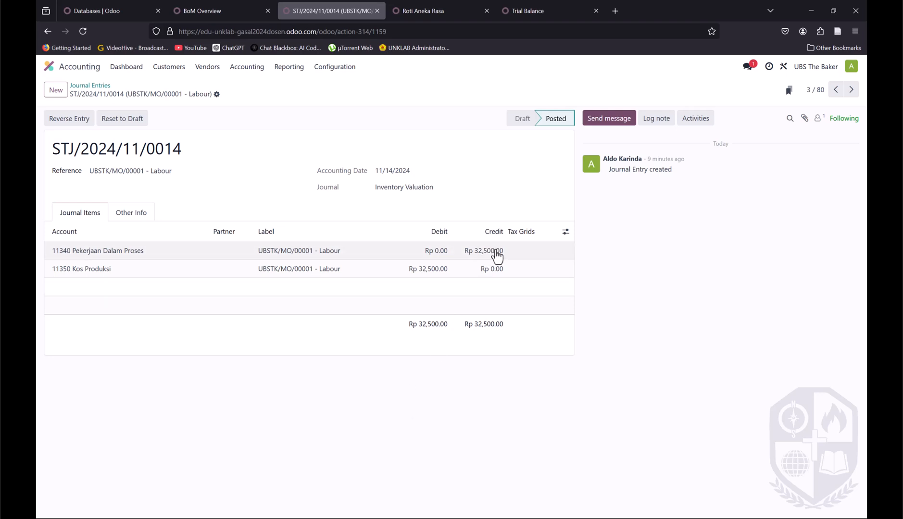
pyautogui.click(246, 7)
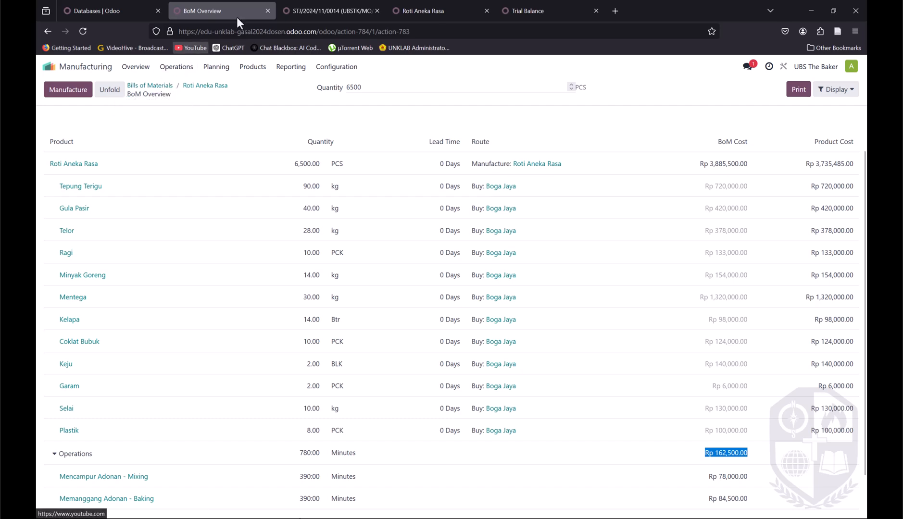
pyautogui.click(347, 10)
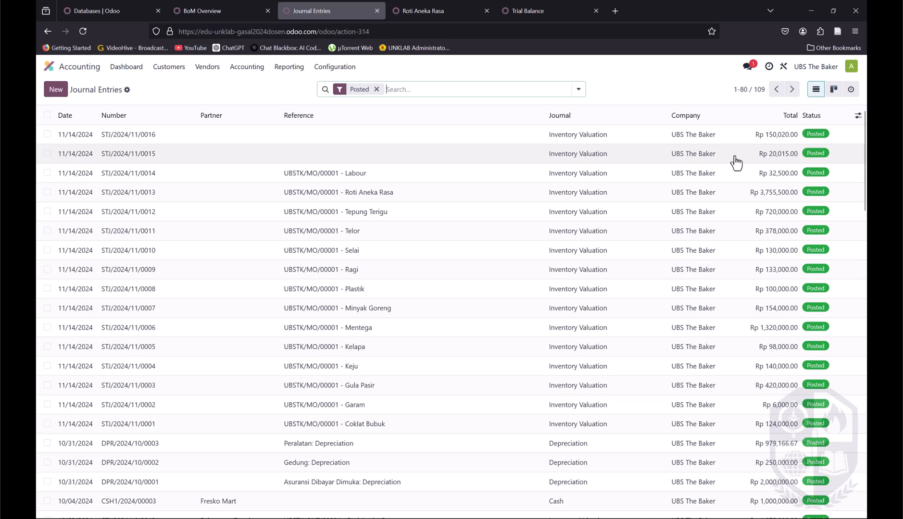
pyautogui.click(734, 155)
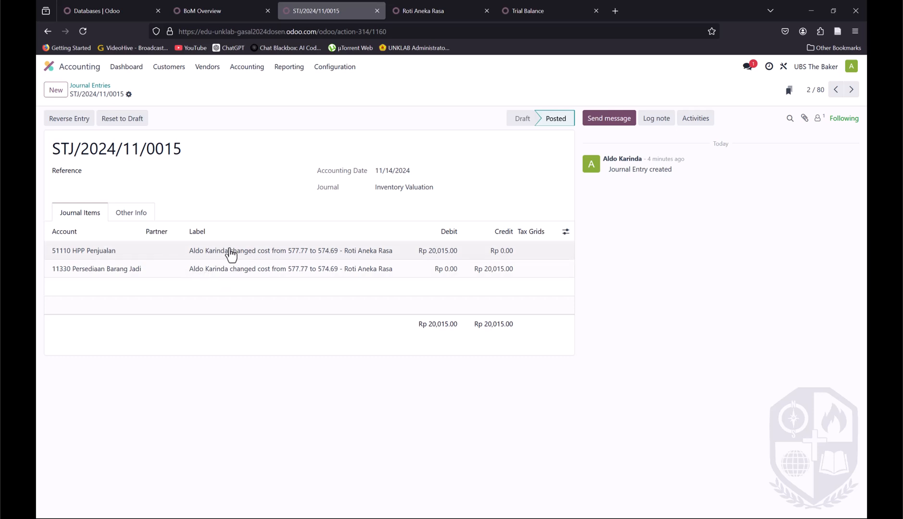
pyautogui.click(90, 86)
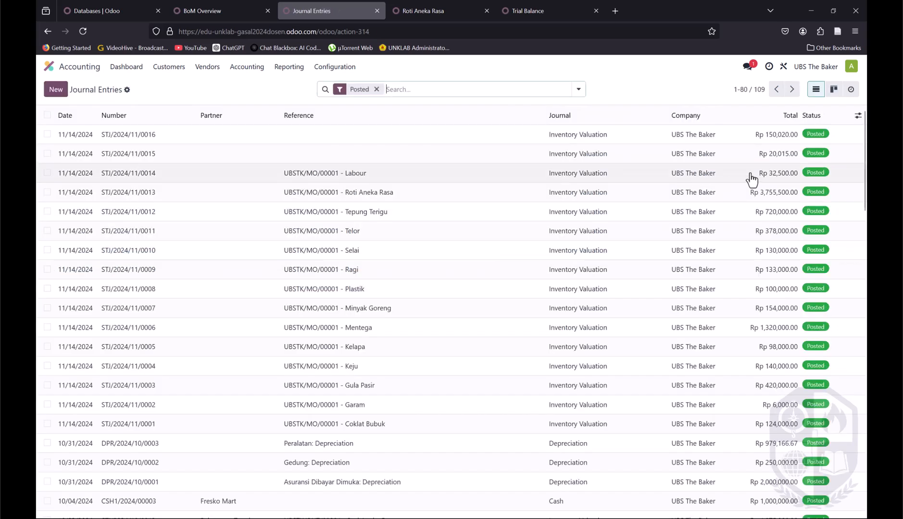
# Step: Reset the Roti Aneka Rasa cost-change entry STJ/2024/11/0016 to draft and return to the posted journal entries
pyautogui.click(765, 140)
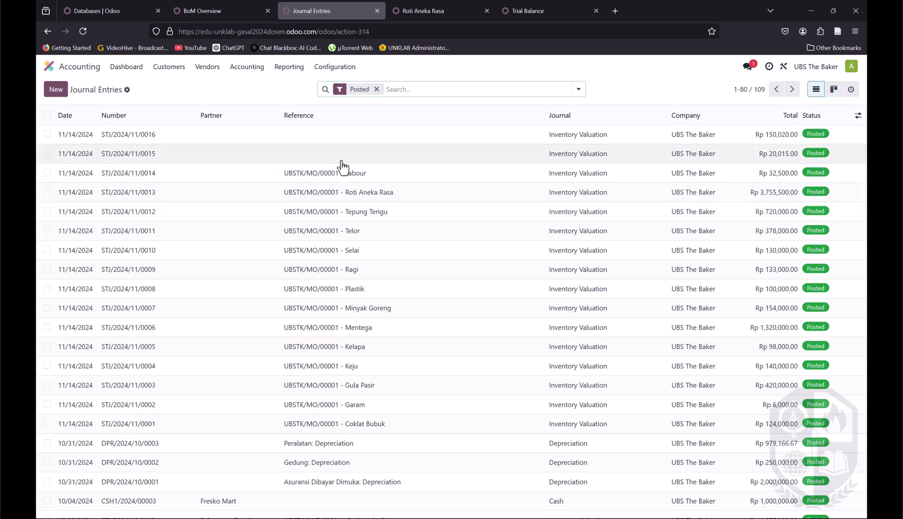
pyautogui.click(347, 138)
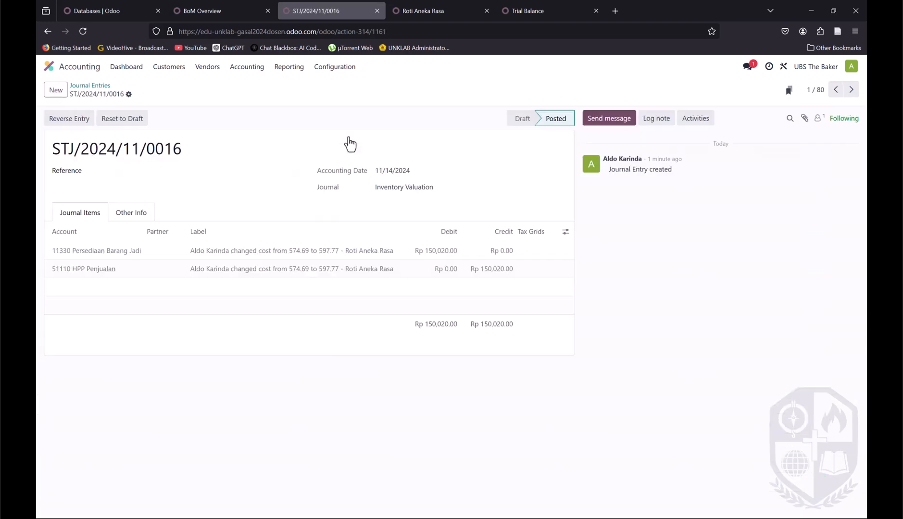
pyautogui.click(118, 121)
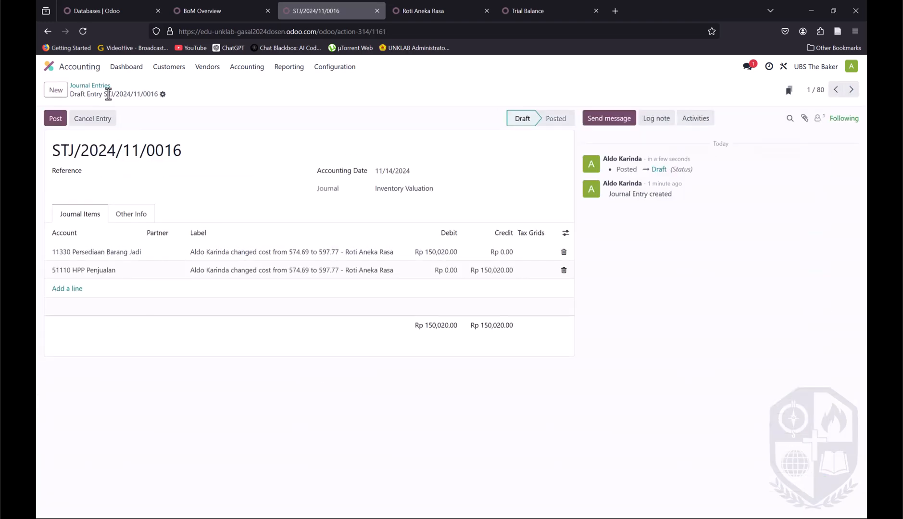
pyautogui.click(96, 87)
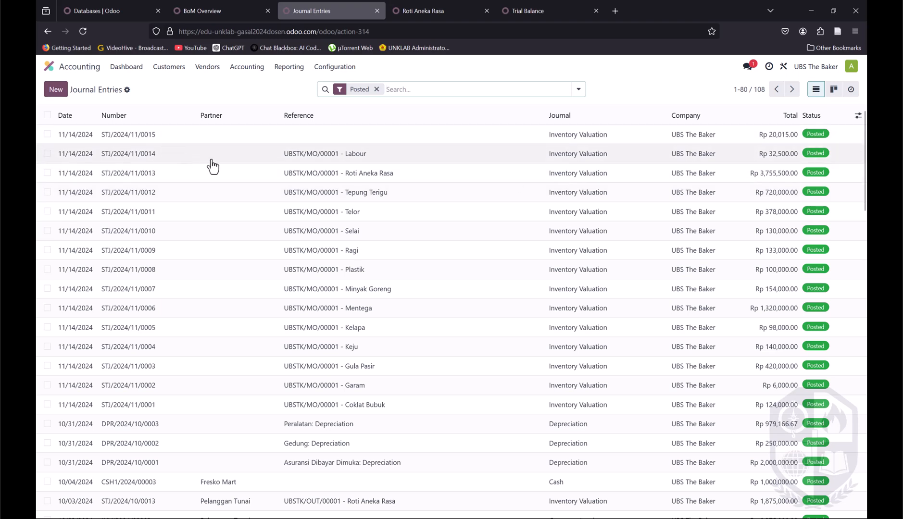
# Step: Reset journal entry STJ/2024/11/0015 to draft and return to the journal entries list
pyautogui.click(148, 146)
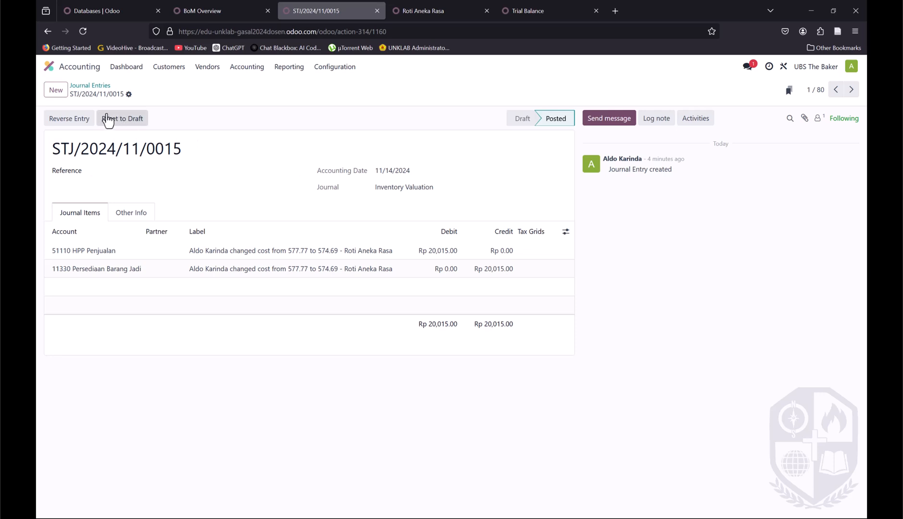
pyautogui.click(124, 122)
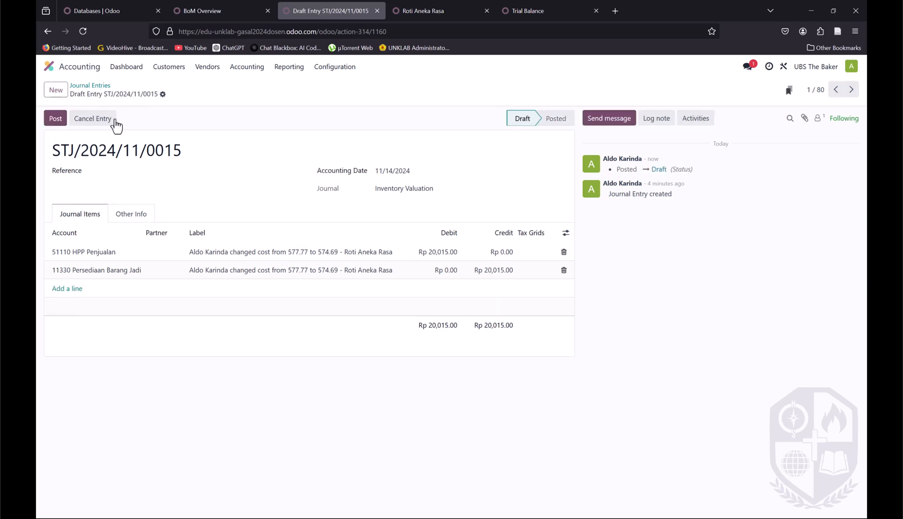
pyautogui.click(76, 87)
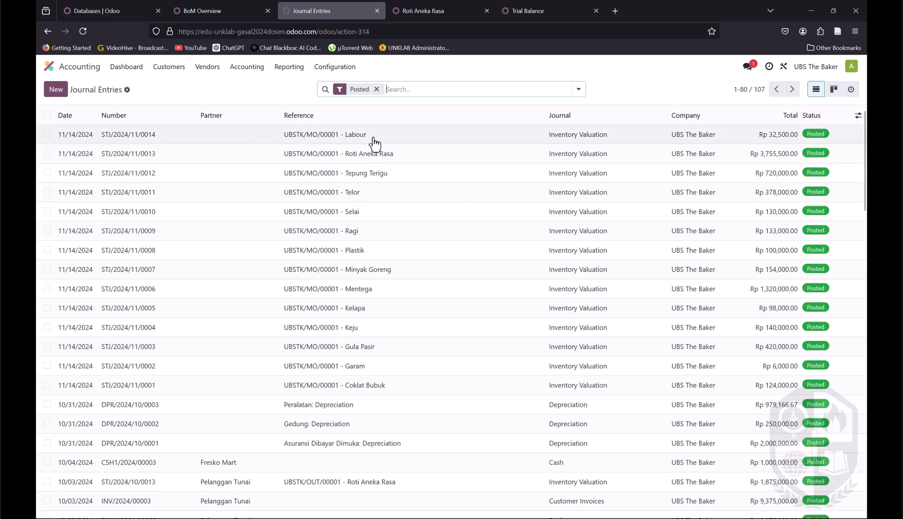
# Step: Remove the Posted filter from the journal entries list and page forward to entries 241-320
pyautogui.click(377, 89)
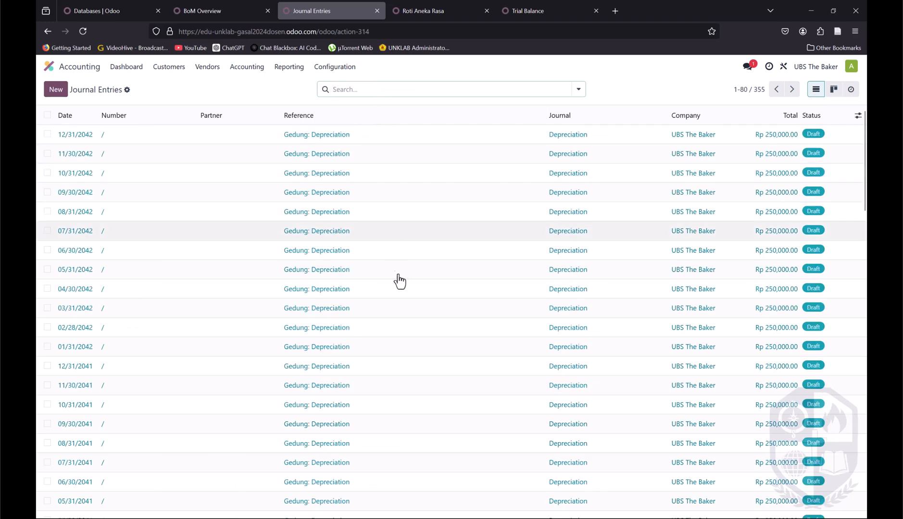
pyautogui.scroll(-8, 428, 240)
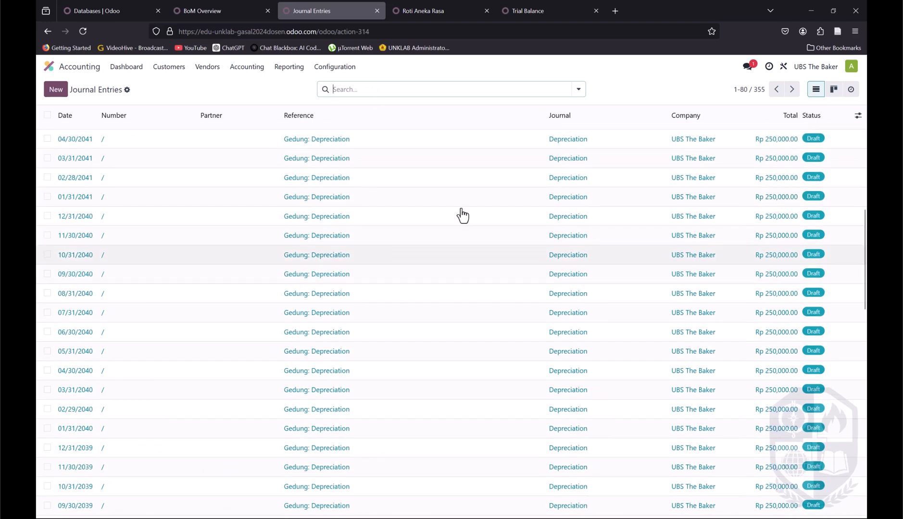
pyautogui.click(791, 91)
pyautogui.click(791, 92)
pyautogui.click(792, 91)
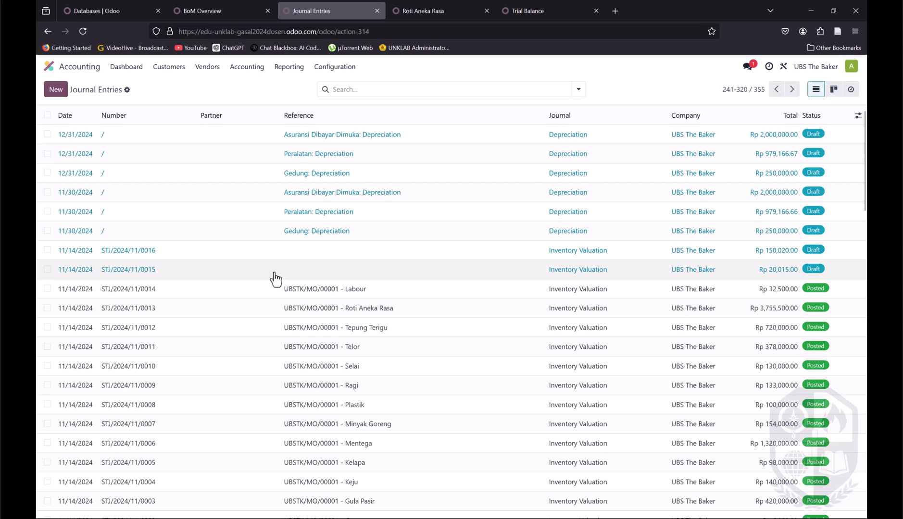
# Step: Reset the Labour journal entry STJ/2024/11/0014 to draft and return to the journal entries list
pyautogui.scroll(-3, 544, 169)
pyautogui.scroll(3, 393, 276)
pyautogui.click(373, 293)
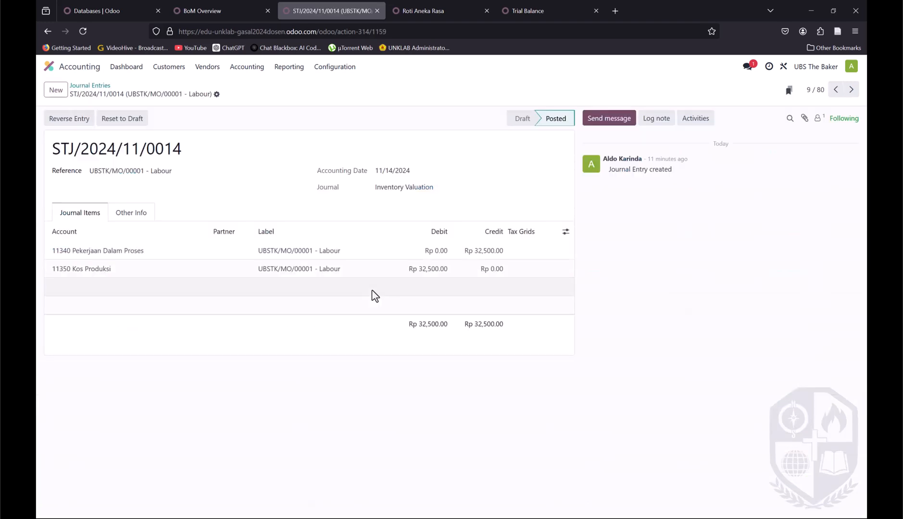
pyautogui.click(119, 126)
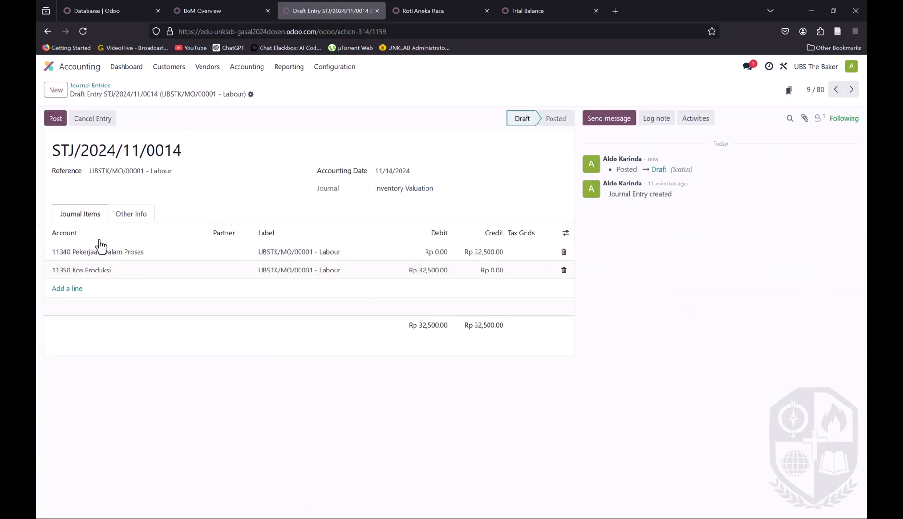
pyautogui.click(86, 87)
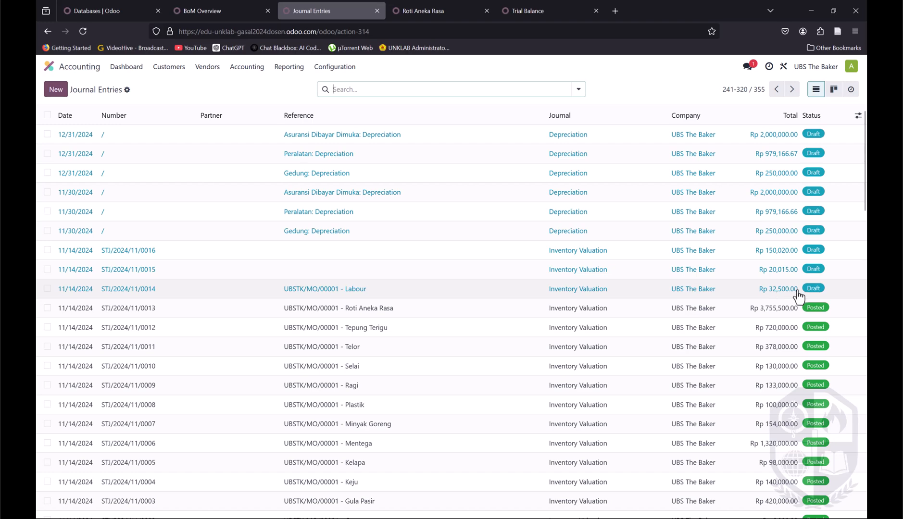
# Step: Switch to Excel, create a blank workbook, select cell D2 and move the window so the entry totals stay visible
pyautogui.press('super')
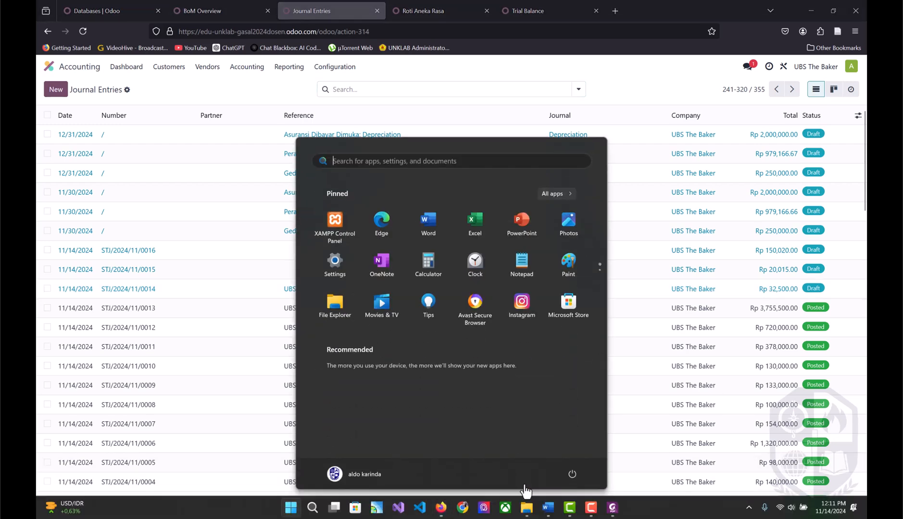
pyautogui.write('excel')
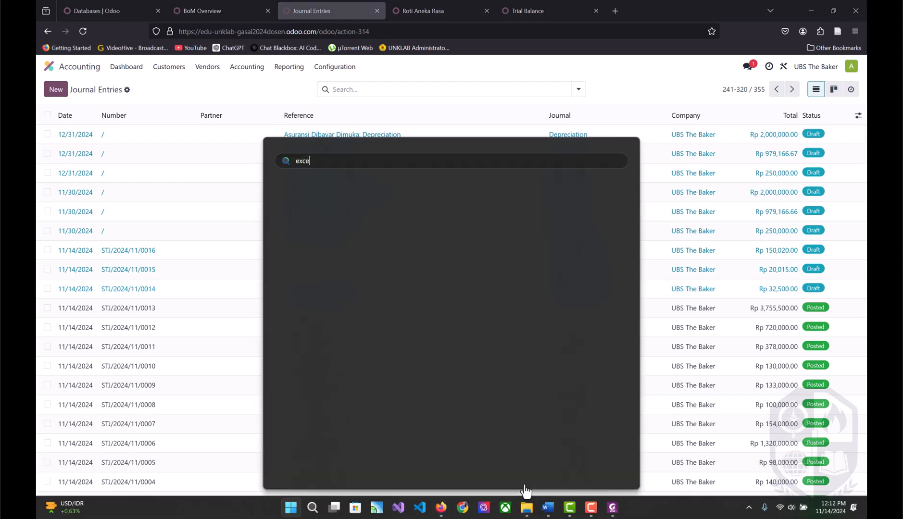
pyautogui.press('Return')
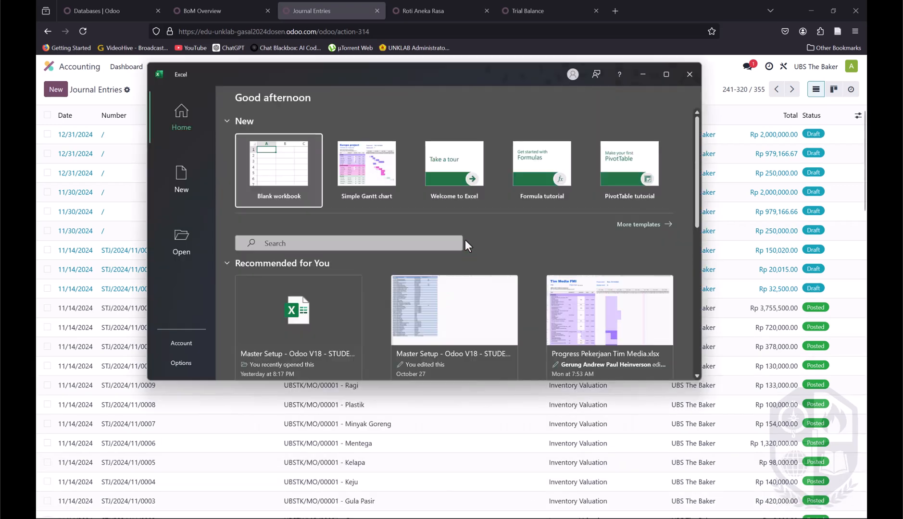
pyautogui.click(293, 181)
pyautogui.moveTo(479, 81); pyautogui.dragTo(488, 197)
pyautogui.click(407, 278)
pyautogui.moveTo(544, 206); pyautogui.dragTo(400, 157)
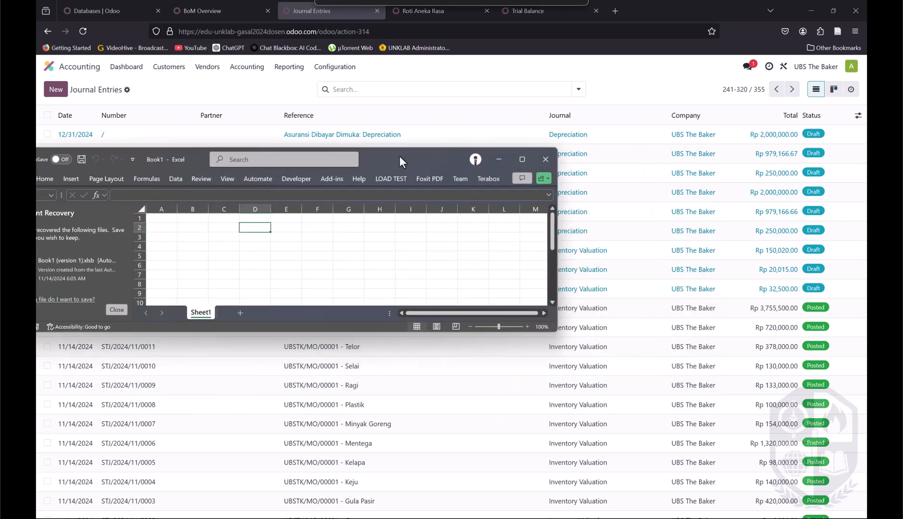
# Step: Enter 32500, -20015 and 150020 in cells D2 to D4 and select them to check their sum
pyautogui.write('32500')
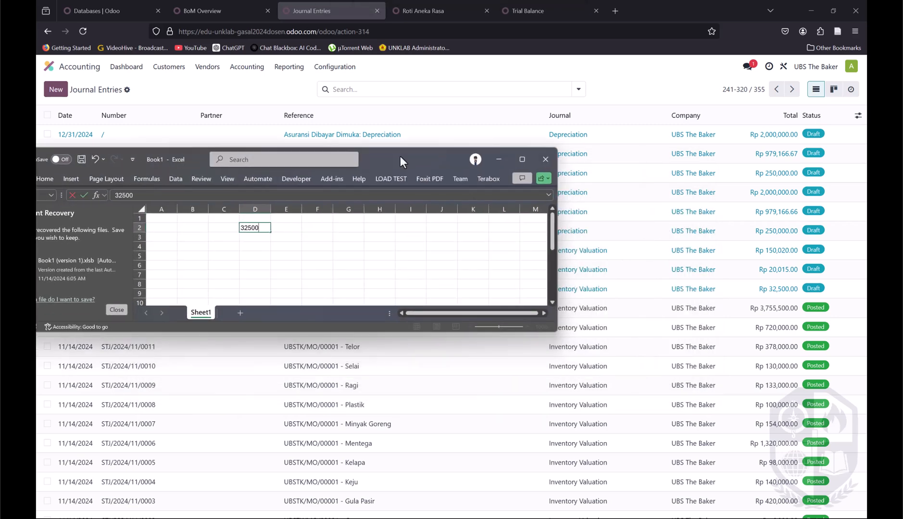
pyautogui.press('Return')
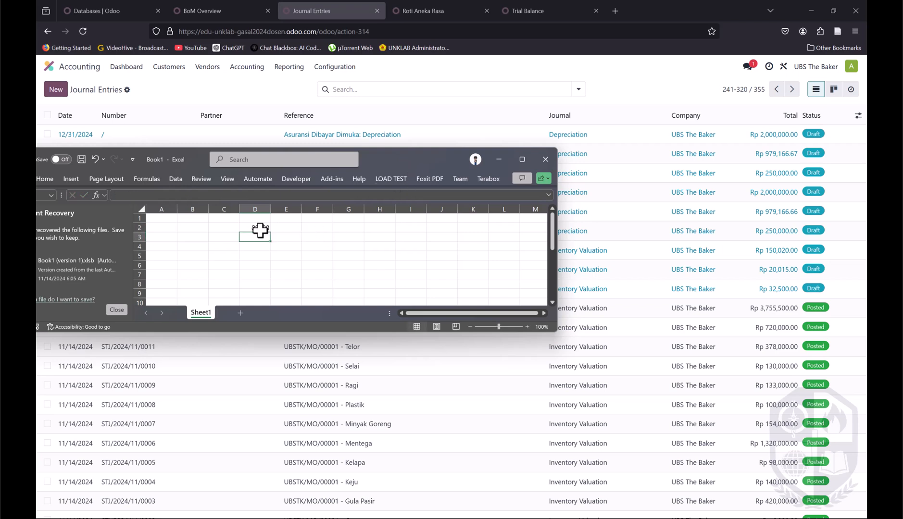
pyautogui.write('-20015')
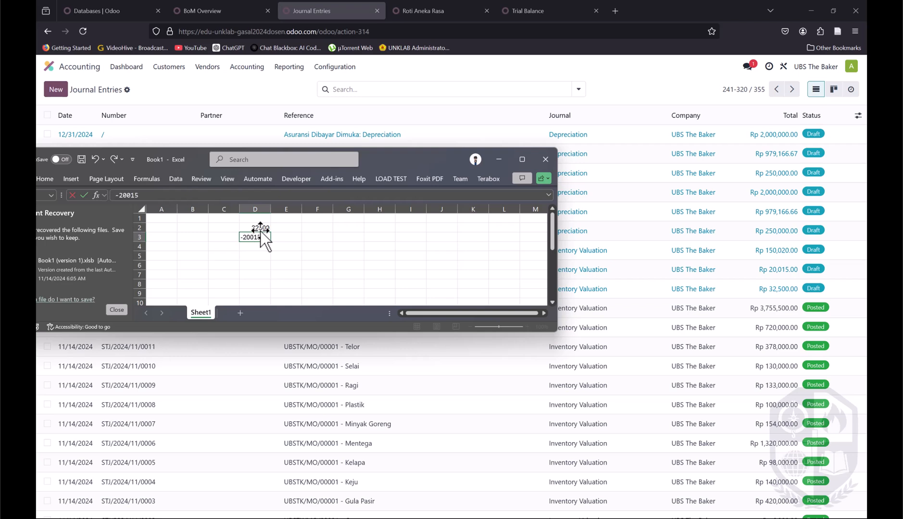
pyautogui.press('Return')
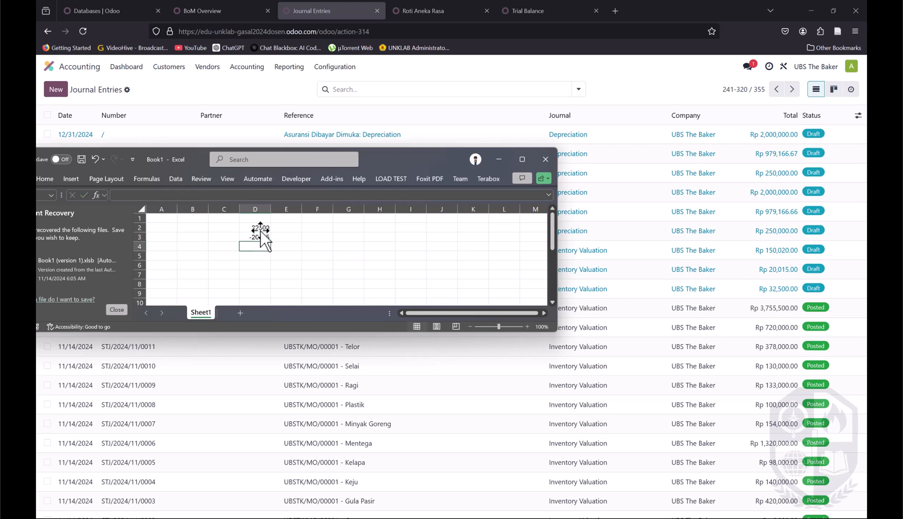
pyautogui.write('150020')
pyautogui.press('Return')
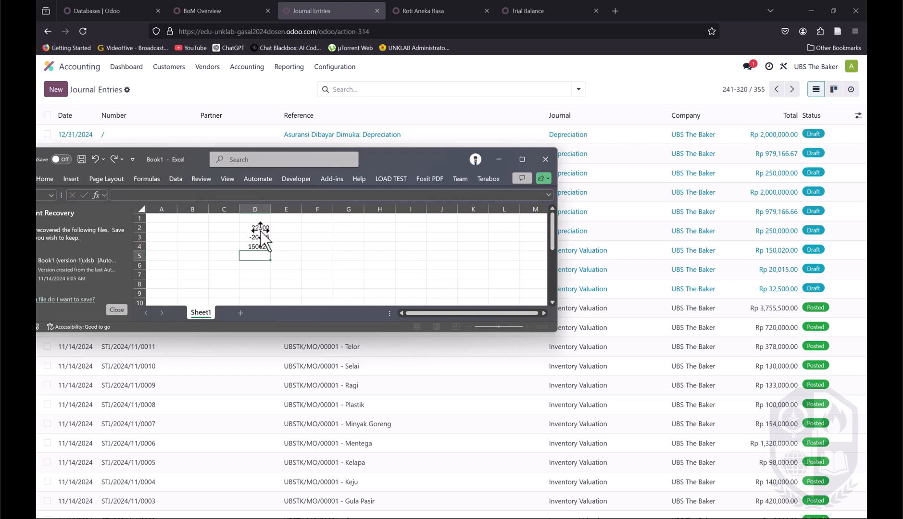
pyautogui.click(256, 228)
pyautogui.moveTo(255, 228); pyautogui.dragTo(261, 247)
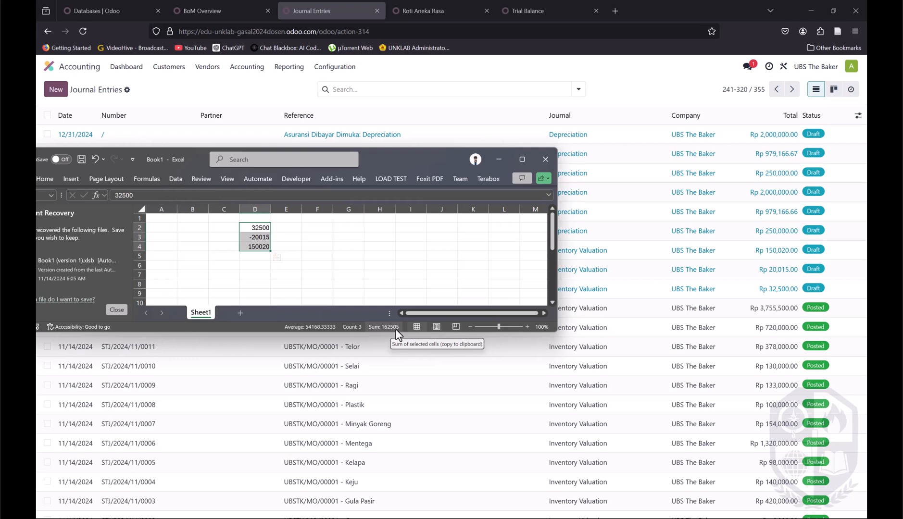
# Step: Switch to the BoM overview in the browser and check the operations cost of Roti Aneka Rasa
pyautogui.click(442, 7)
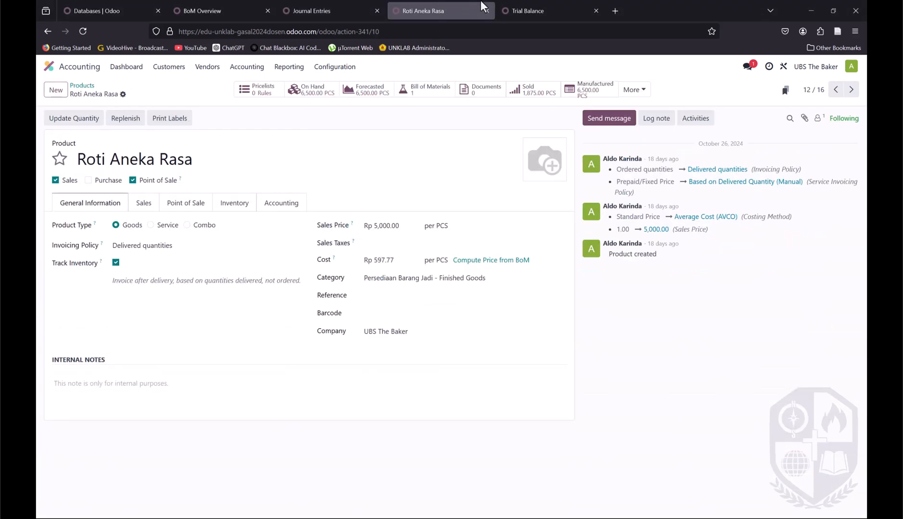
pyautogui.click(230, 7)
pyautogui.scroll(-2, 625, 419)
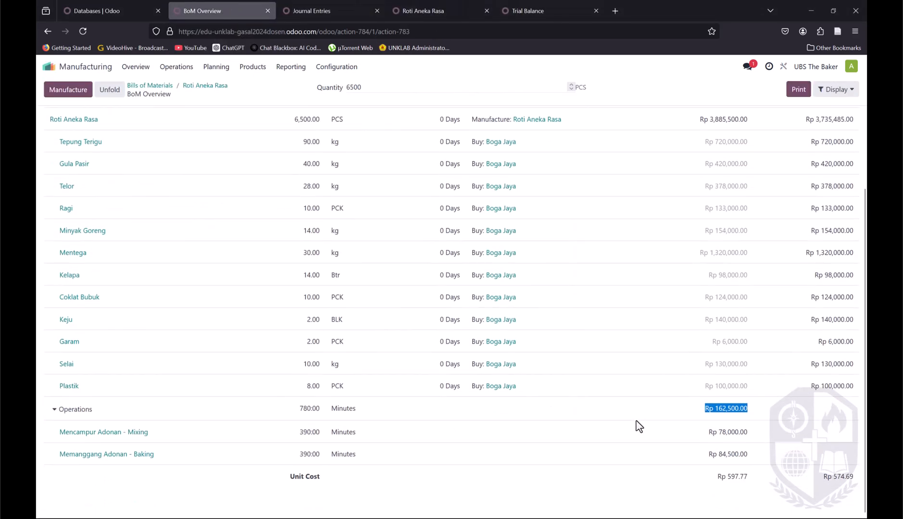
pyautogui.click(730, 412)
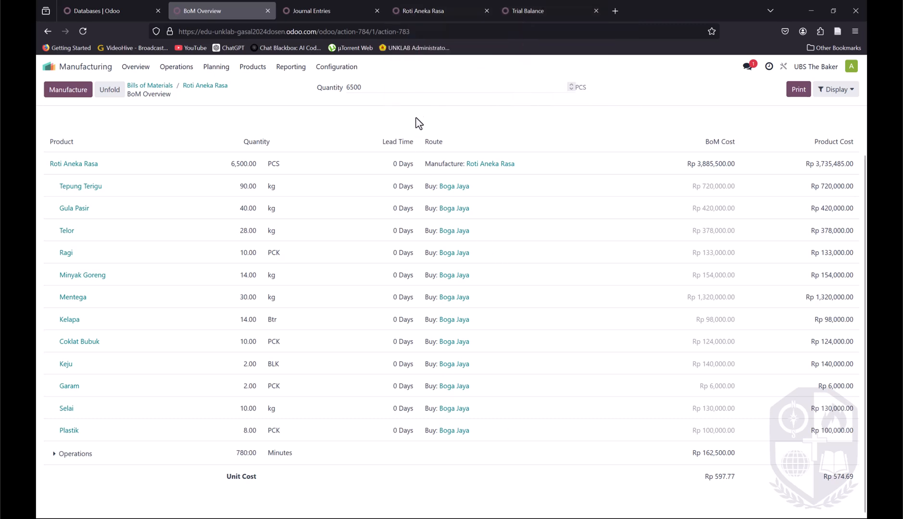
# Step: Review the accounts used in the draft journal entries STJ/2024/11/0014 and STJ/2024/11/0016
pyautogui.click(334, 8)
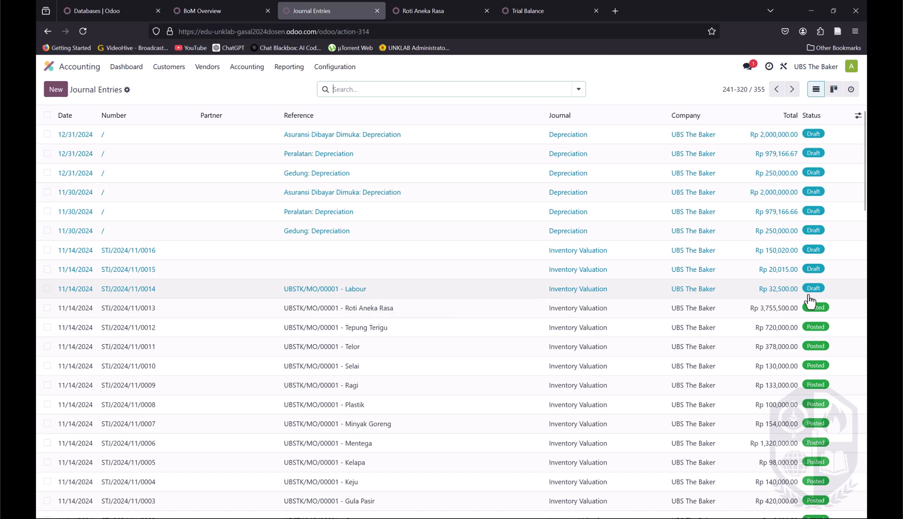
pyautogui.click(289, 292)
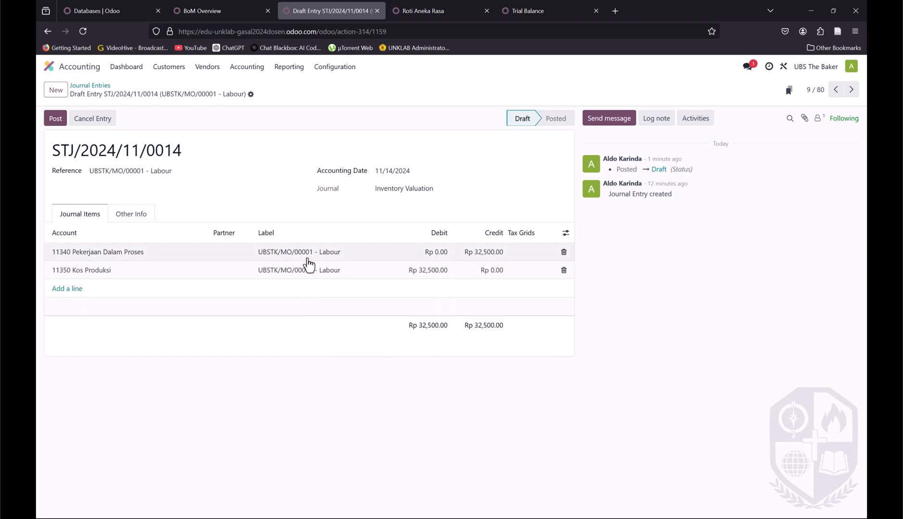
pyautogui.click(79, 86)
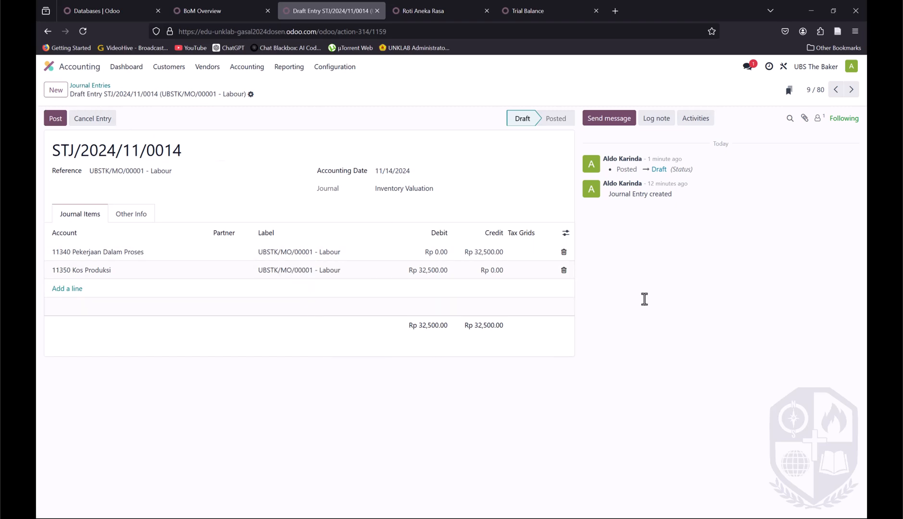
pyautogui.click(732, 254)
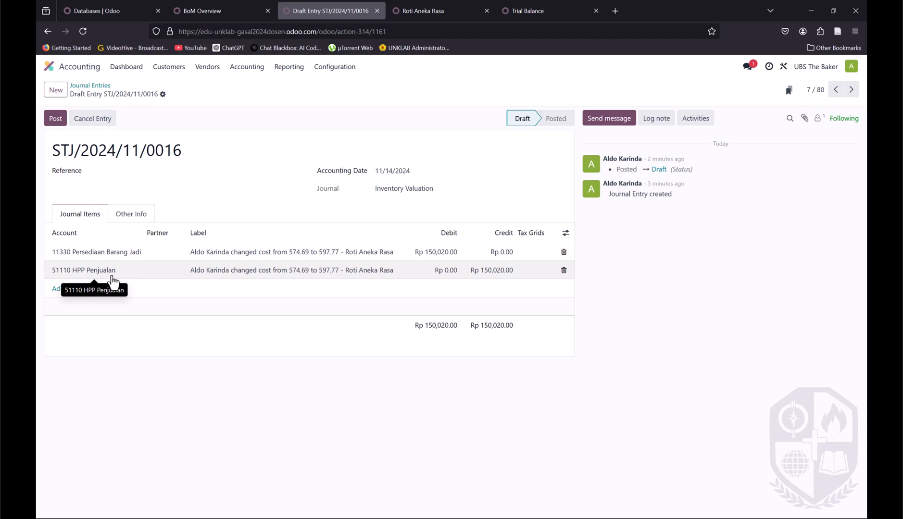
pyautogui.click(90, 85)
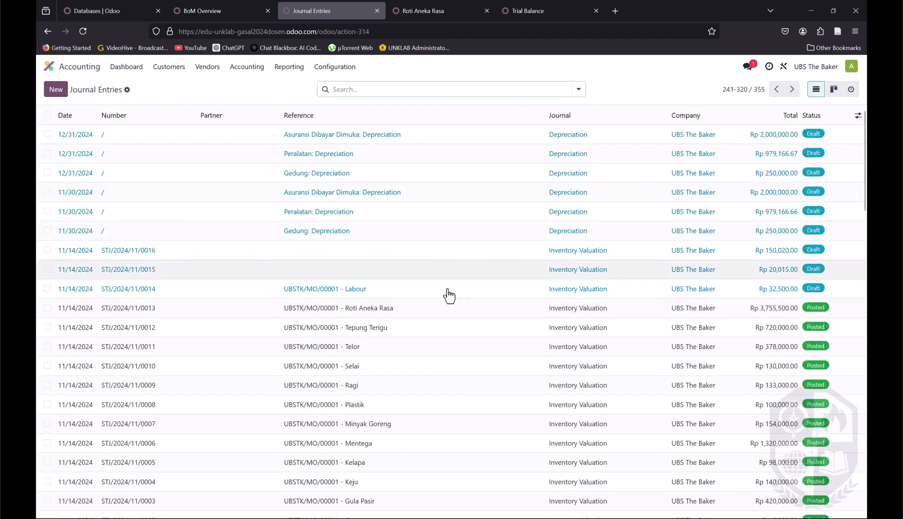
# Step: Open the account of the 11340 Pekerjaan Dalam Proses line for editing in the draft Labour entry
pyautogui.click(402, 292)
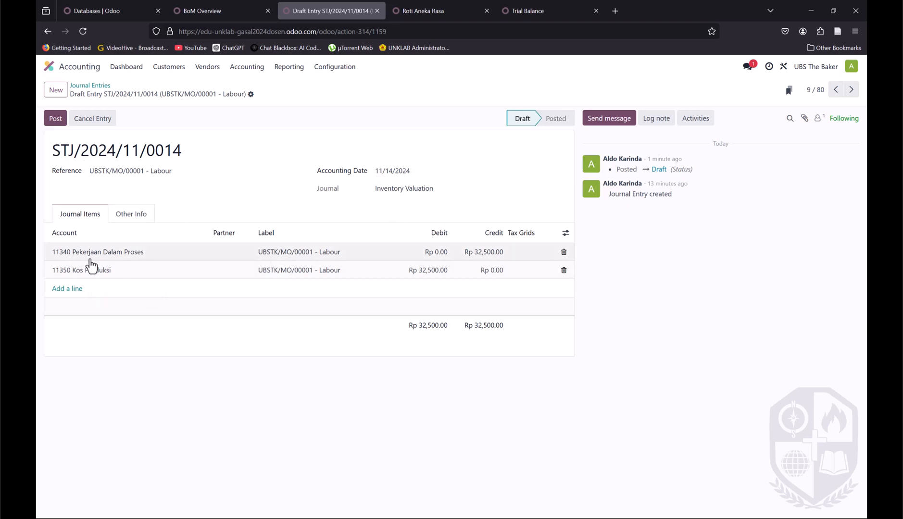
pyautogui.click(104, 253)
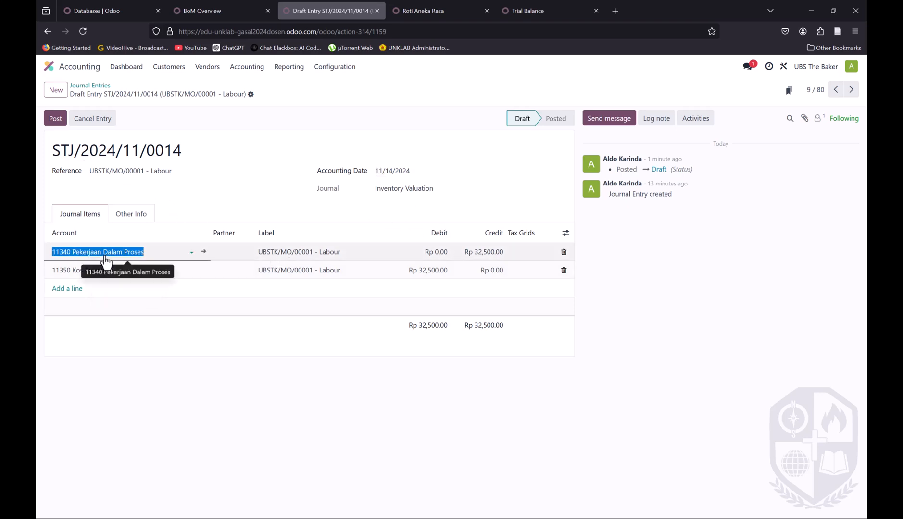
pyautogui.click(190, 253)
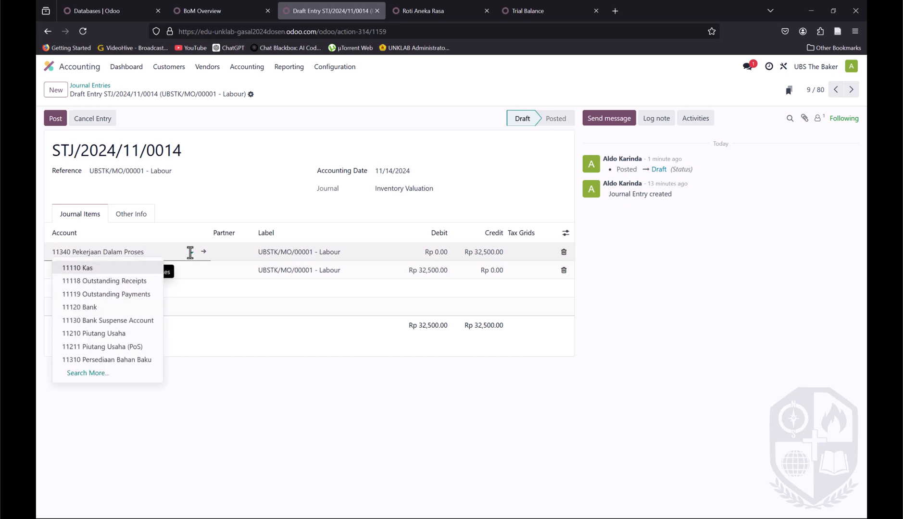
pyautogui.moveTo(168, 253); pyautogui.dragTo(40, 257)
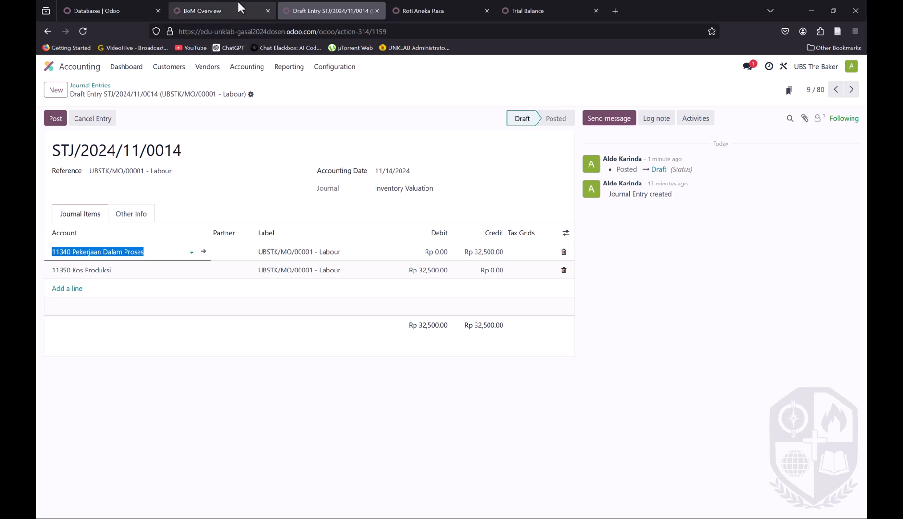
# Step: Set the trial balance period to Nov 2024 and examine its account balances
pyautogui.click(524, 11)
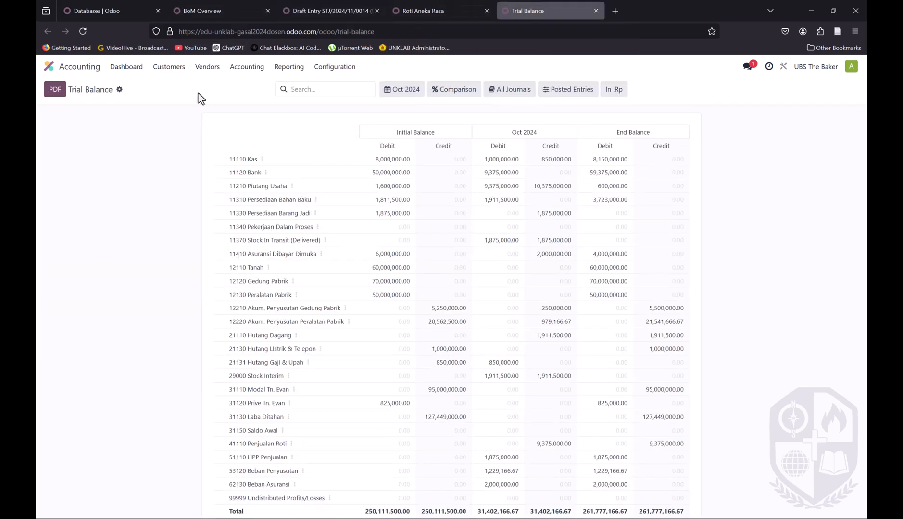
pyautogui.click(408, 92)
pyautogui.click(531, 111)
pyautogui.click(740, 283)
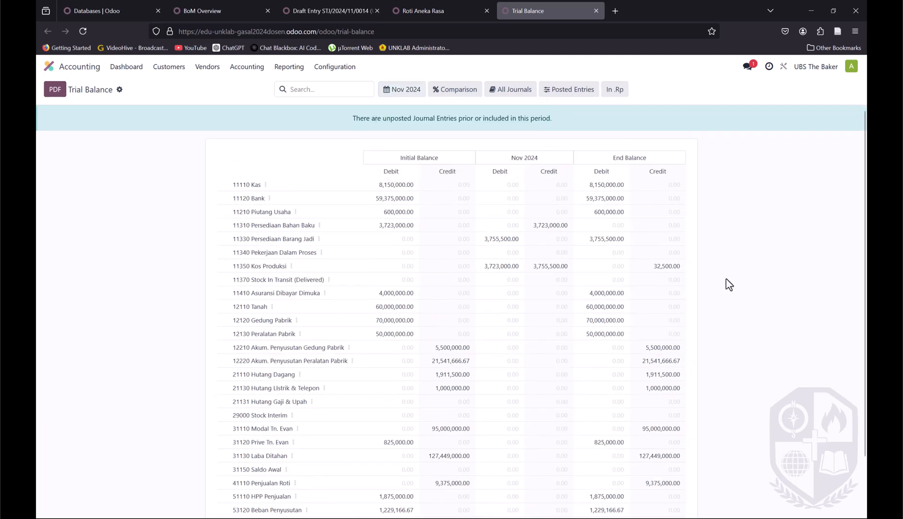
pyautogui.scroll(-3, 665, 346)
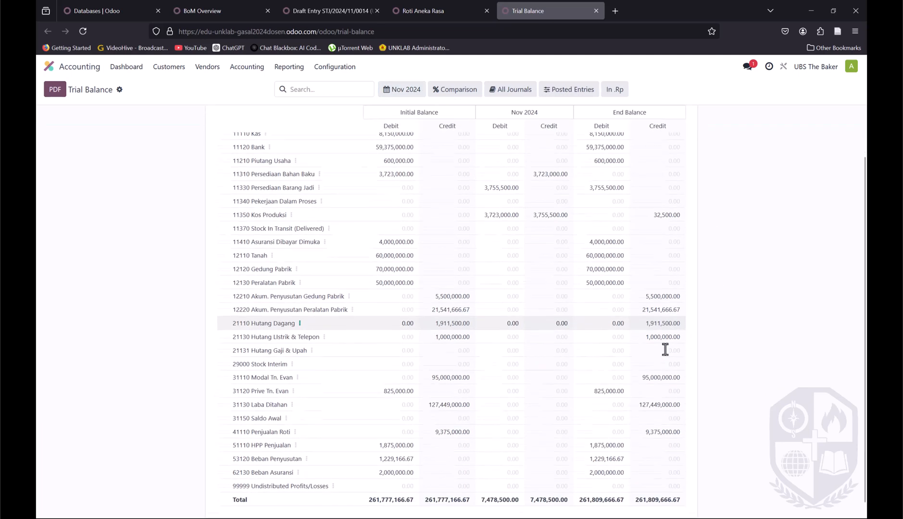
pyautogui.scroll(3, 664, 349)
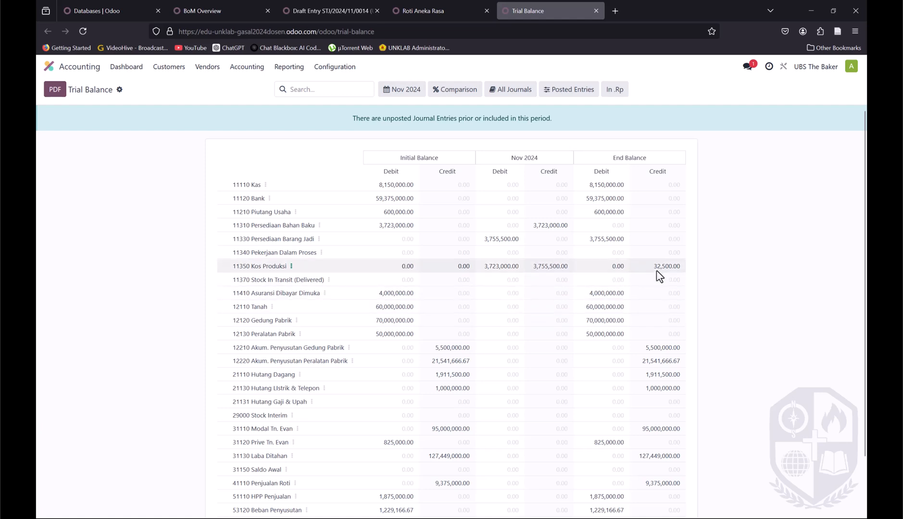
# Step: Compare the ending balance of 11350 Kos Produksi in the trial balance with the BoM overview and the draft Labour entry
pyautogui.moveTo(654, 267); pyautogui.dragTo(670, 267)
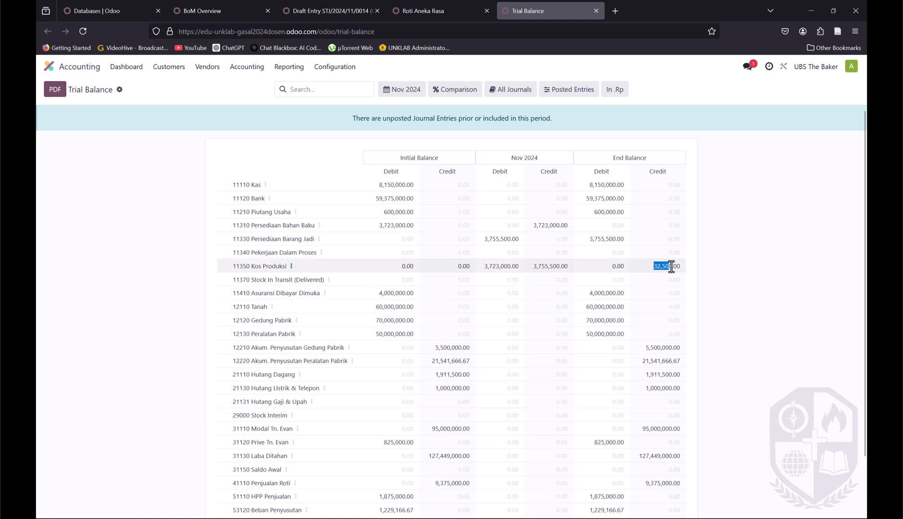
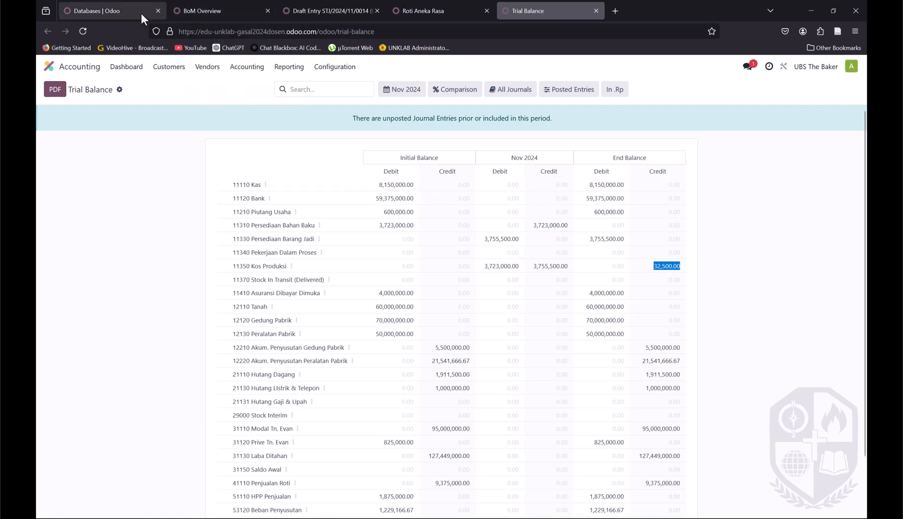
pyautogui.click(210, 9)
pyautogui.click(325, 10)
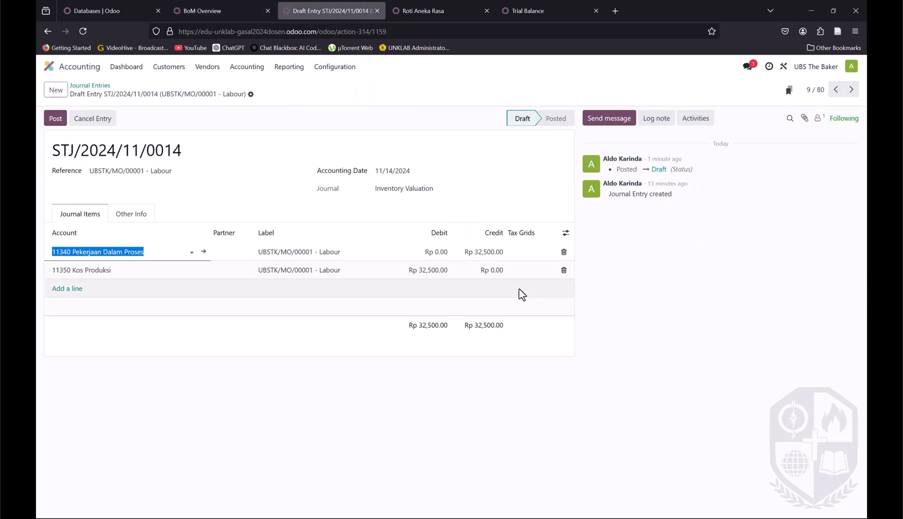
pyautogui.click(96, 7)
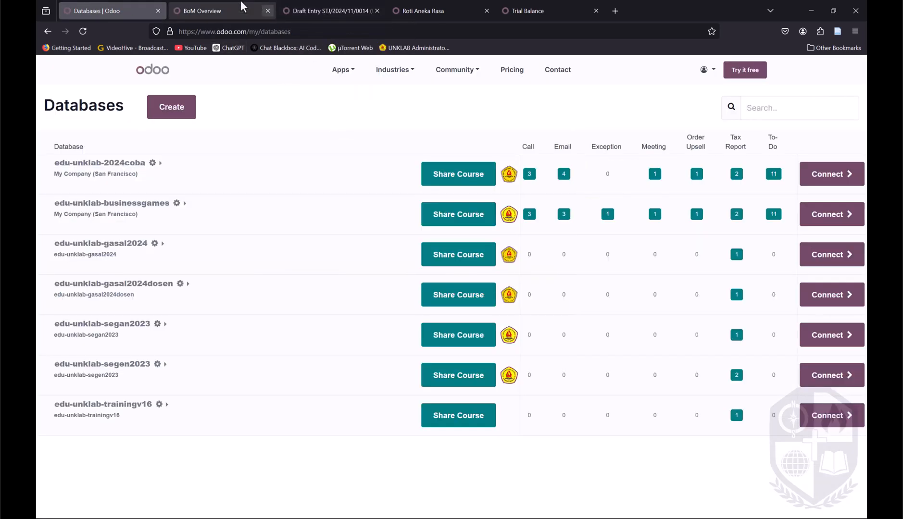
pyautogui.click(190, 4)
pyautogui.click(321, 7)
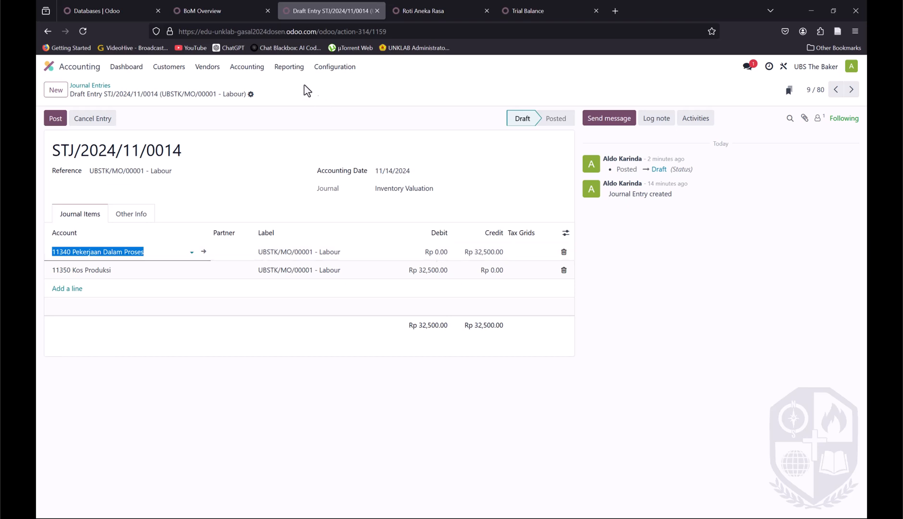
# Step: Examine the draft cost-adjustment entries STJ/2024/11/0015 and STJ/2024/11/0016, the neighbouring depreciation drafts and the Labour entry STJ/2024/11/0014
pyautogui.moveTo(222, 13)
pyautogui.click(837, 92)
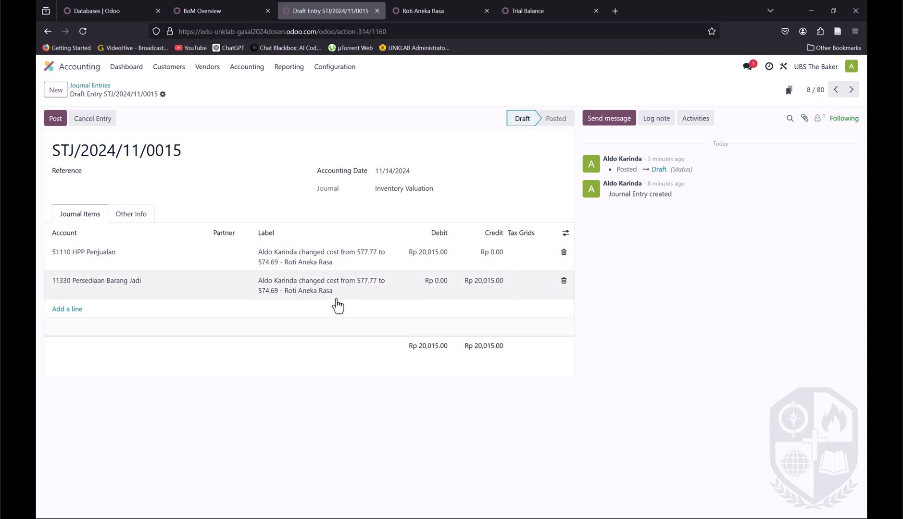
pyautogui.click(835, 92)
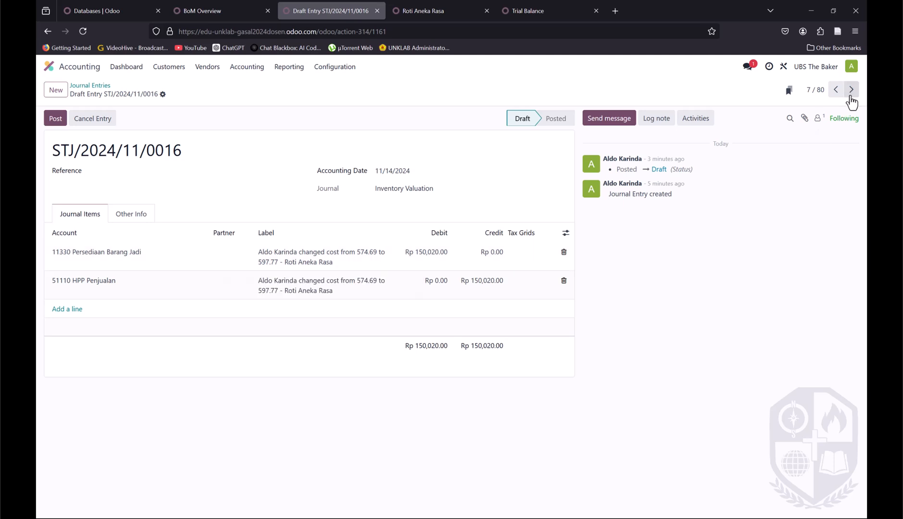
pyautogui.click(835, 91)
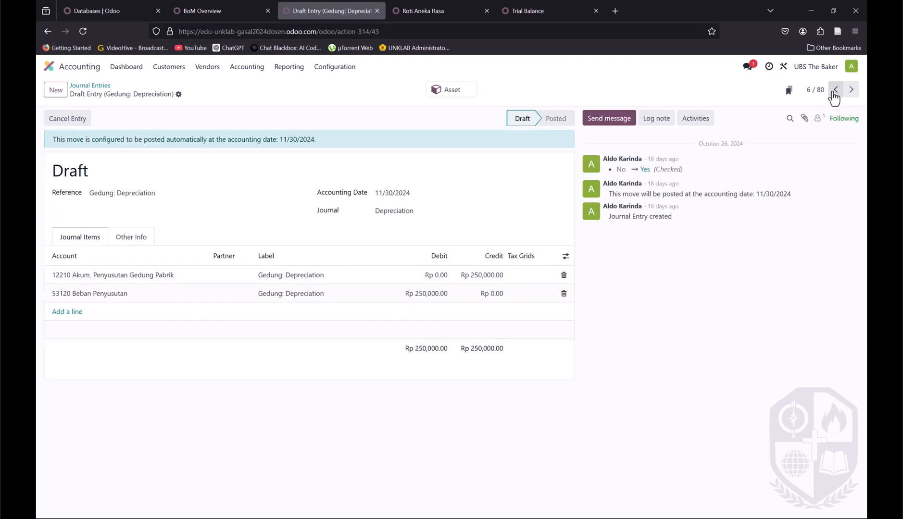
pyautogui.click(835, 90)
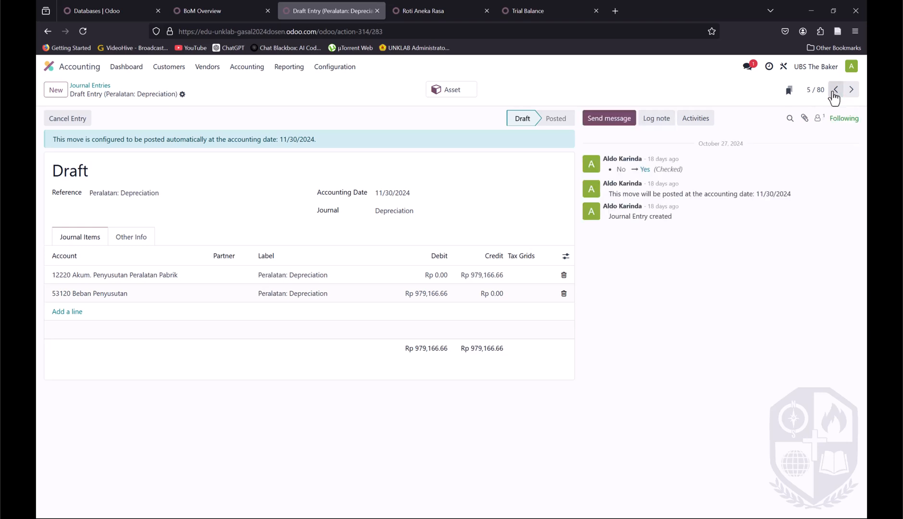
pyautogui.click(851, 92)
pyautogui.click(852, 91)
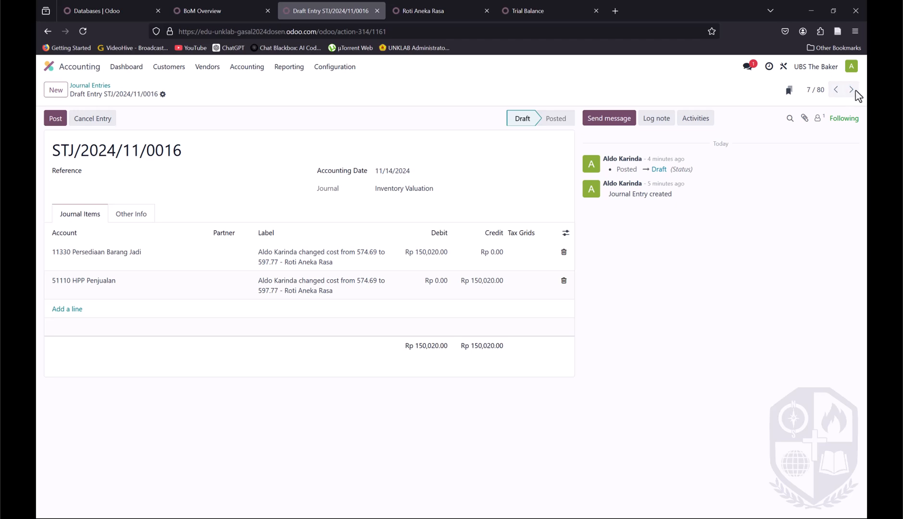
pyautogui.click(851, 91)
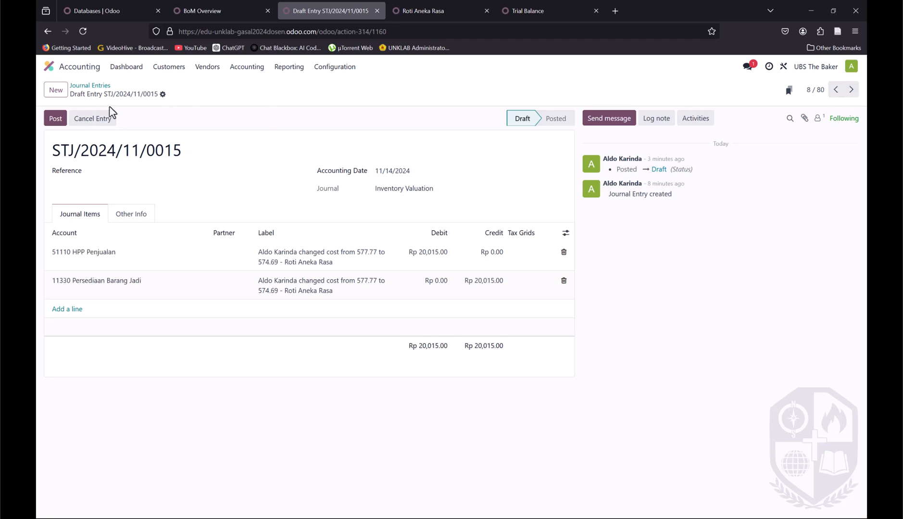
pyautogui.click(94, 87)
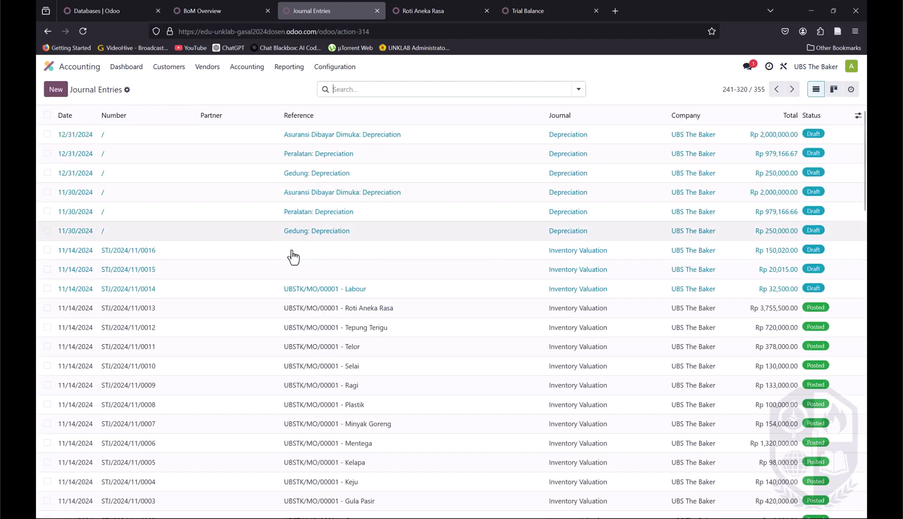
pyautogui.click(334, 292)
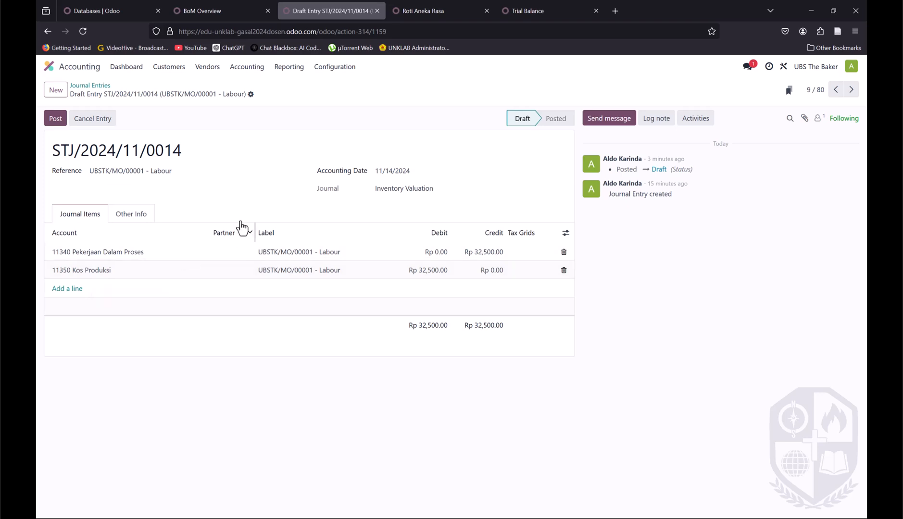
# Step: In draft entry STJ/2024/11/0016, change the account of the 51110 HPP Penjualan line to 11350 Kos Produksi
pyautogui.click(835, 90)
pyautogui.click(835, 91)
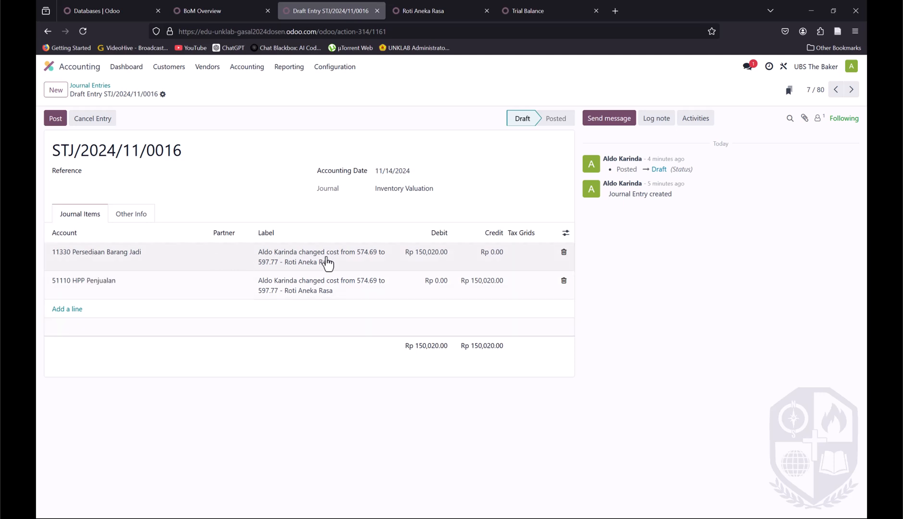
pyautogui.click(103, 283)
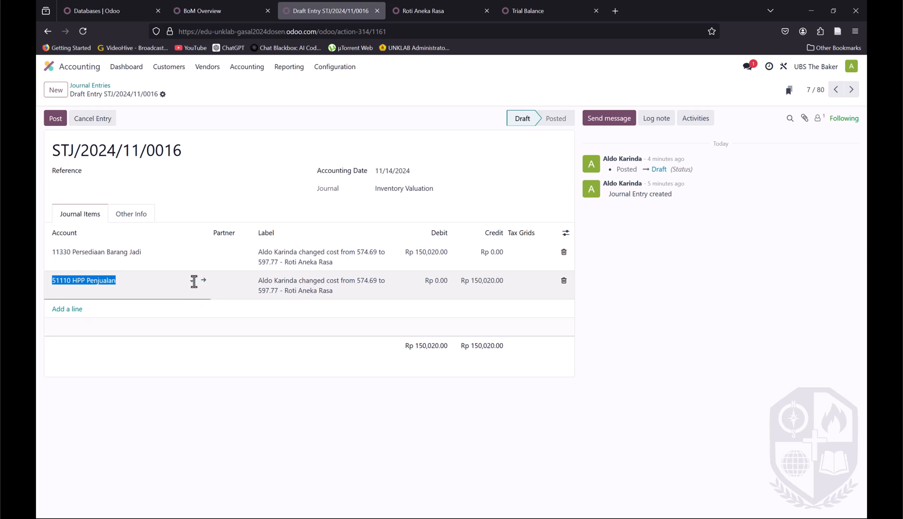
pyautogui.click(193, 282)
pyautogui.tripleClick(117, 282)
pyautogui.write('kos')
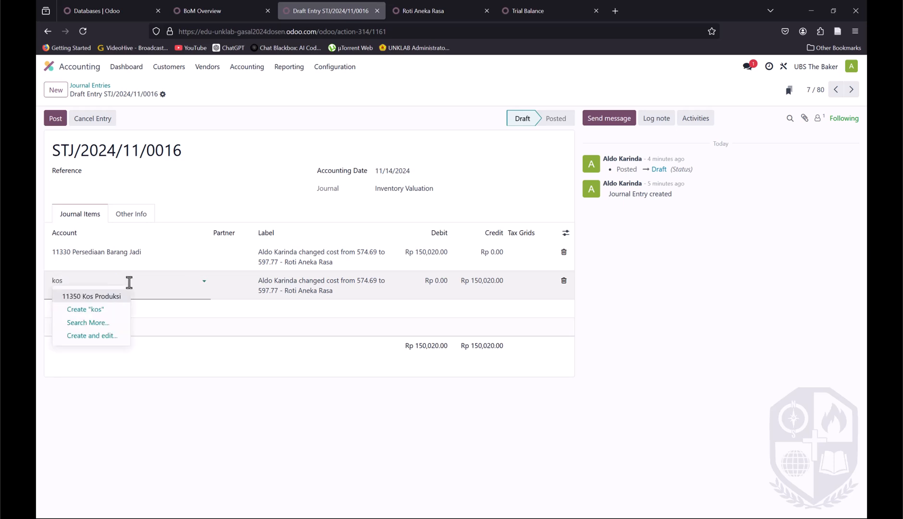
pyautogui.click(109, 295)
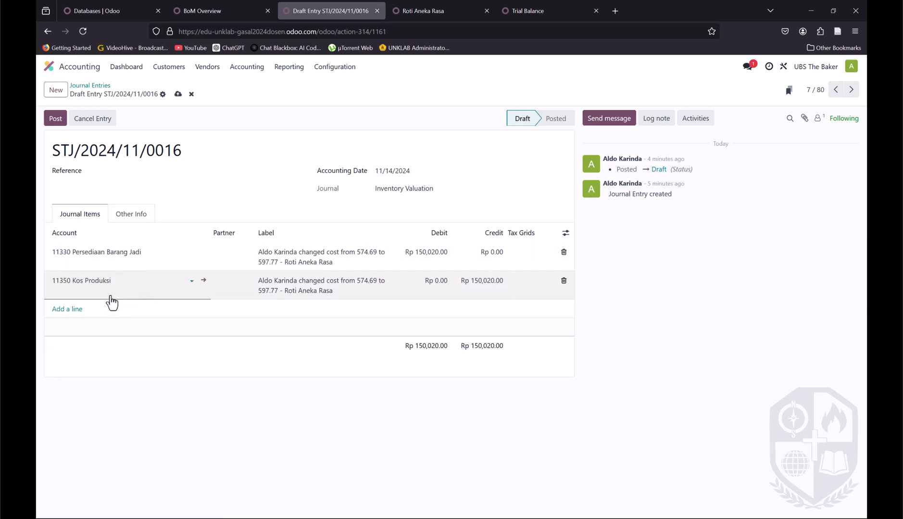
# Step: Set the 11330 Persediaan Barang Jadi debit and the 11350 Kos Produksi credit to 150,000, and post STJ/2024/11/0016
pyautogui.click(431, 255)
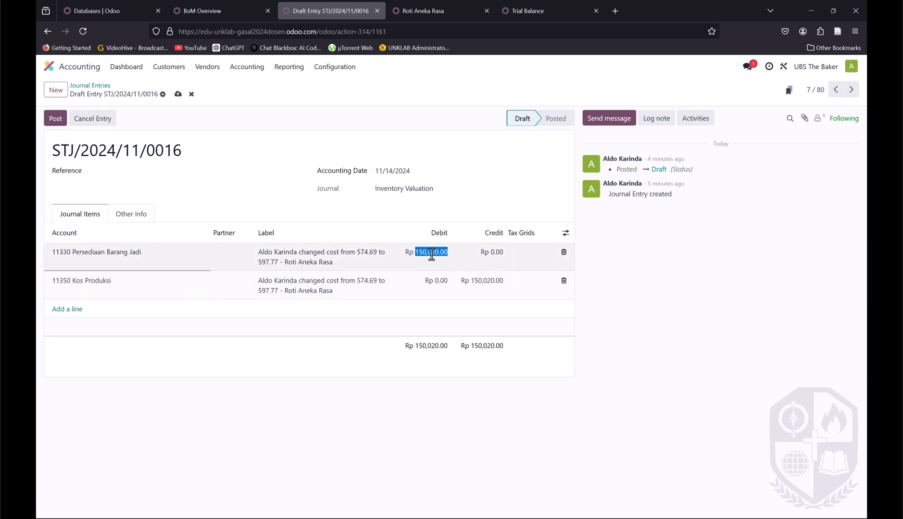
pyautogui.write('1')
pyautogui.click(483, 288)
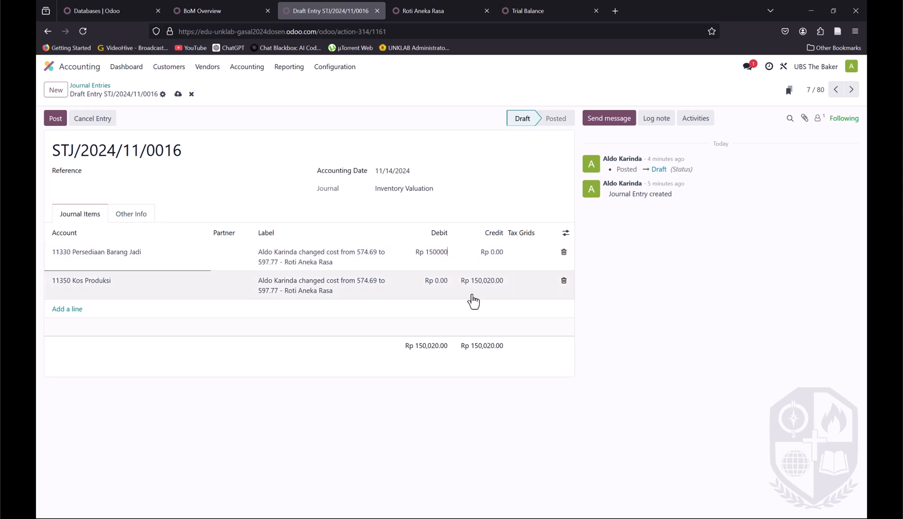
pyautogui.write('150')
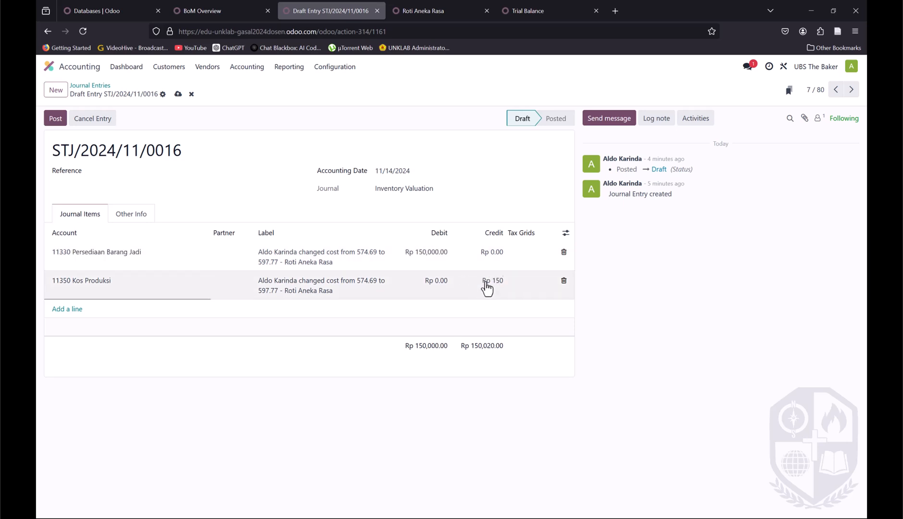
pyautogui.press('Return')
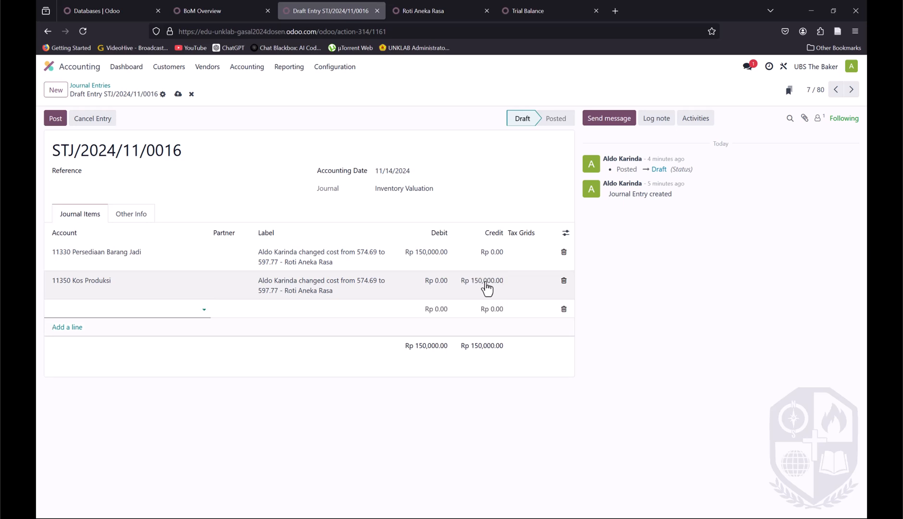
pyautogui.click(716, 315)
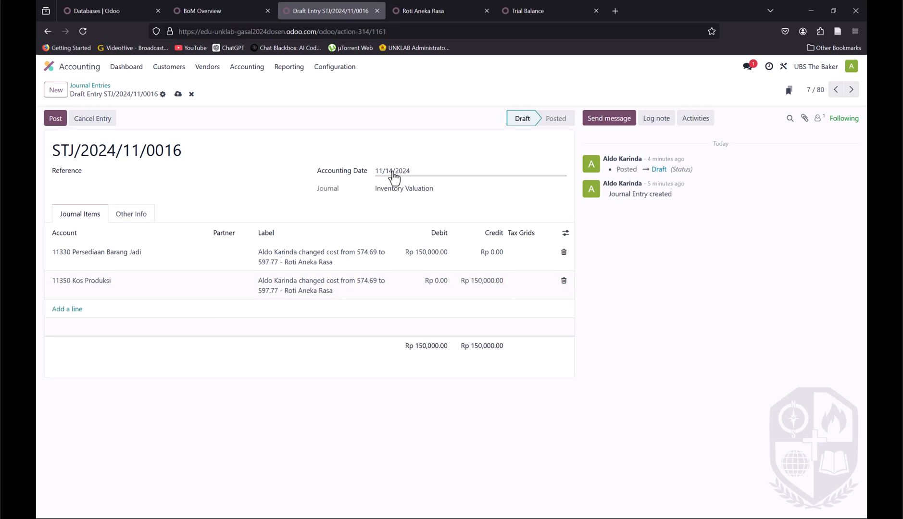
pyautogui.click(55, 120)
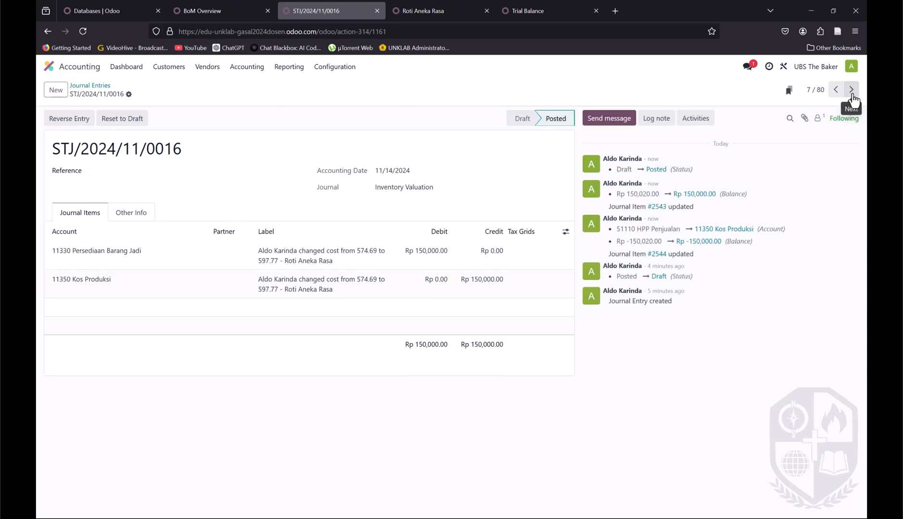
# Step: Check entries STJ/2024/11/0015 and STJ/2024/11/0016 from the journal entries list, and reset STJ/2024/11/0016 to draft
pyautogui.click(90, 85)
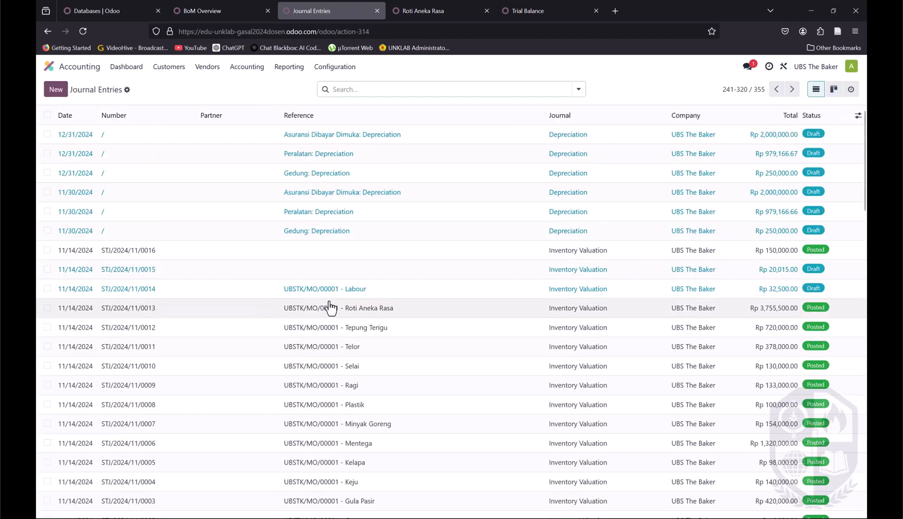
pyautogui.click(339, 252)
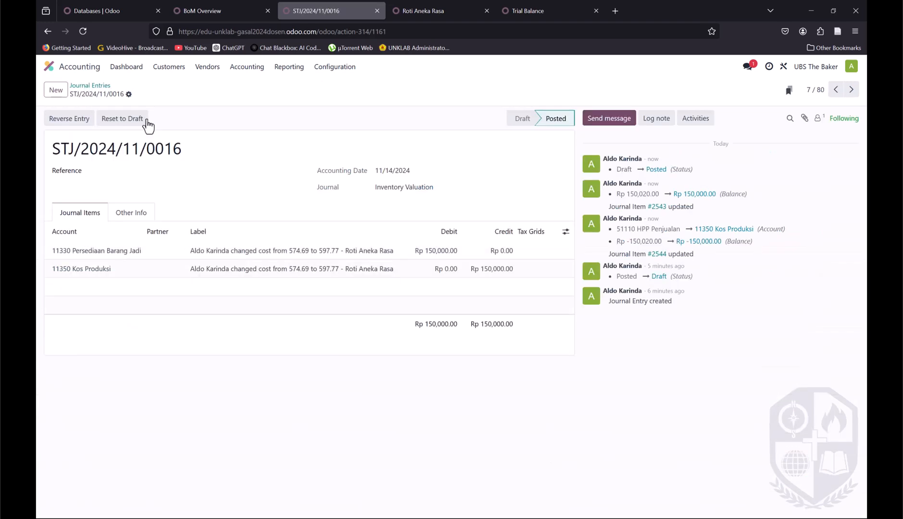
pyautogui.click(94, 92)
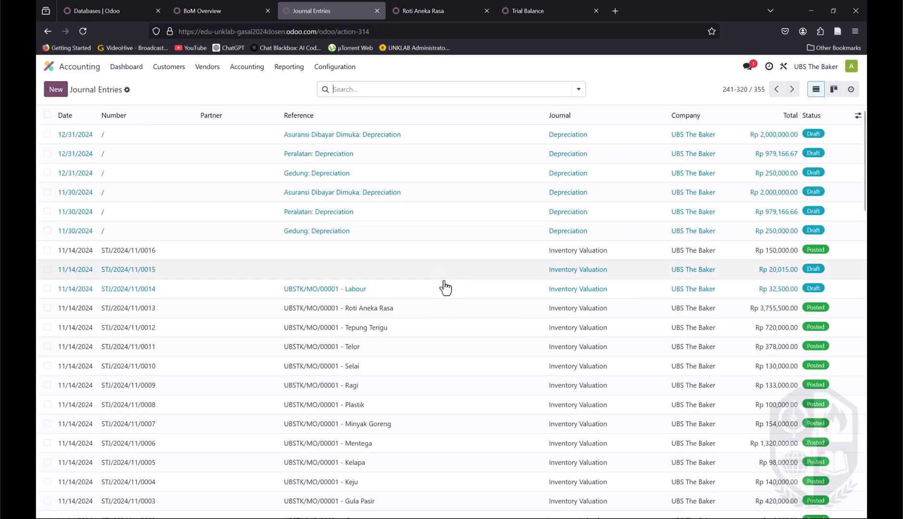
pyautogui.click(634, 280)
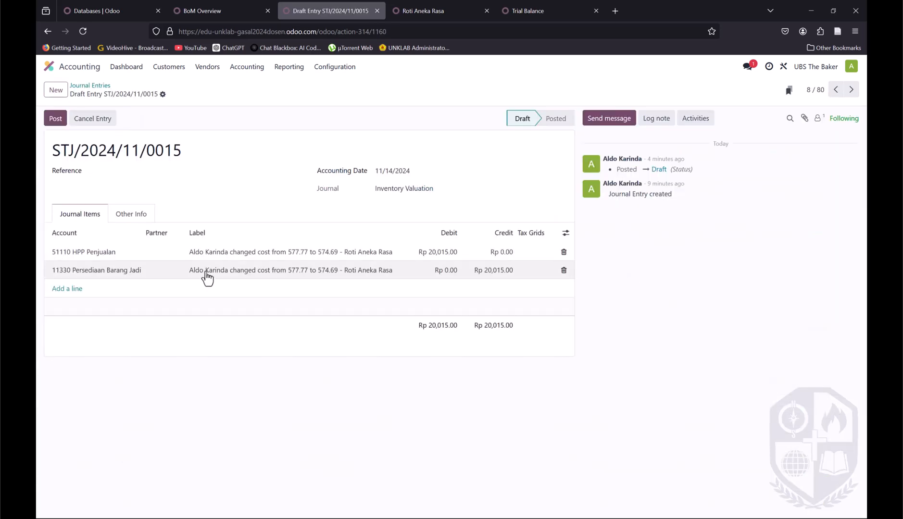
pyautogui.click(90, 85)
pyautogui.click(608, 251)
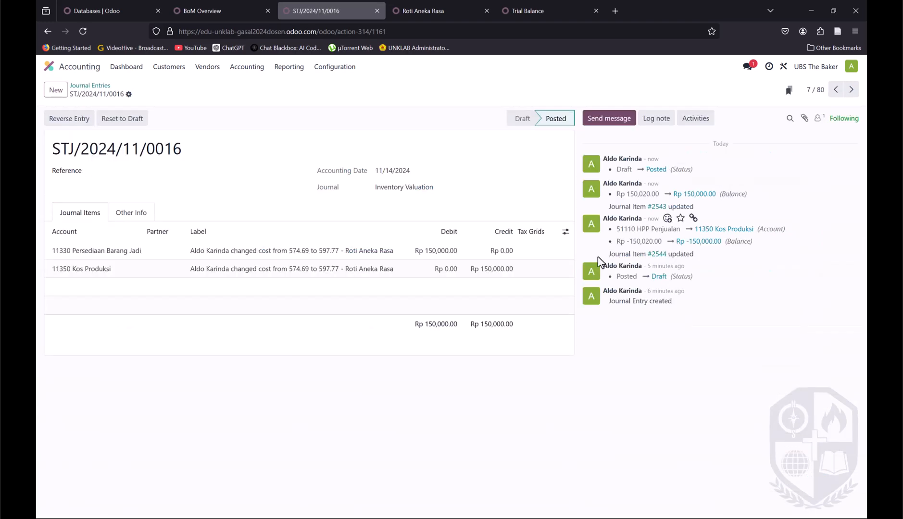
pyautogui.click(122, 119)
# Step: Set the debit and credit of STJ/2024/11/0016 to 162,500.00, the BoM overview's total operations cost, and post the entry
pyautogui.click(442, 255)
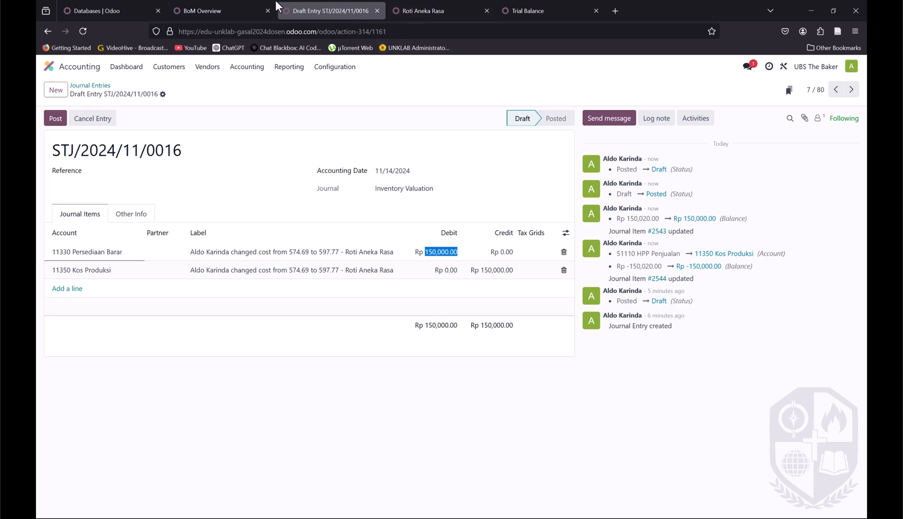
pyautogui.click(226, 9)
pyautogui.moveTo(739, 457); pyautogui.dragTo(701, 455)
pyautogui.hotkey('ctrl', 'c')
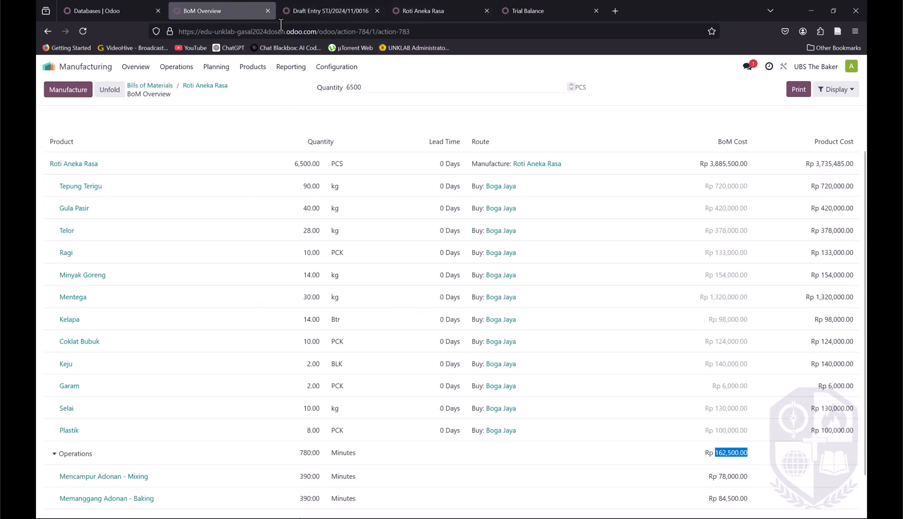
pyautogui.click(120, 9)
pyautogui.click(226, 7)
pyautogui.click(326, 8)
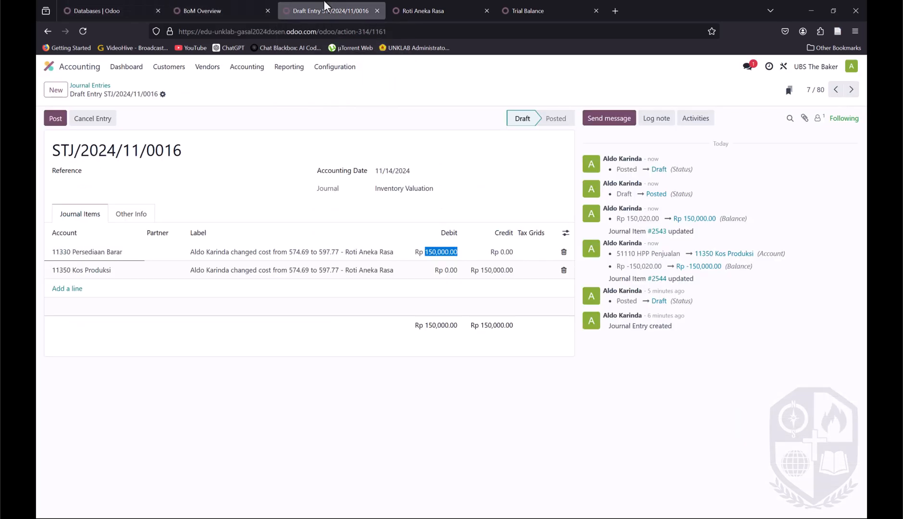
pyautogui.hotkey('ctrl', 'v')
pyautogui.click(481, 273)
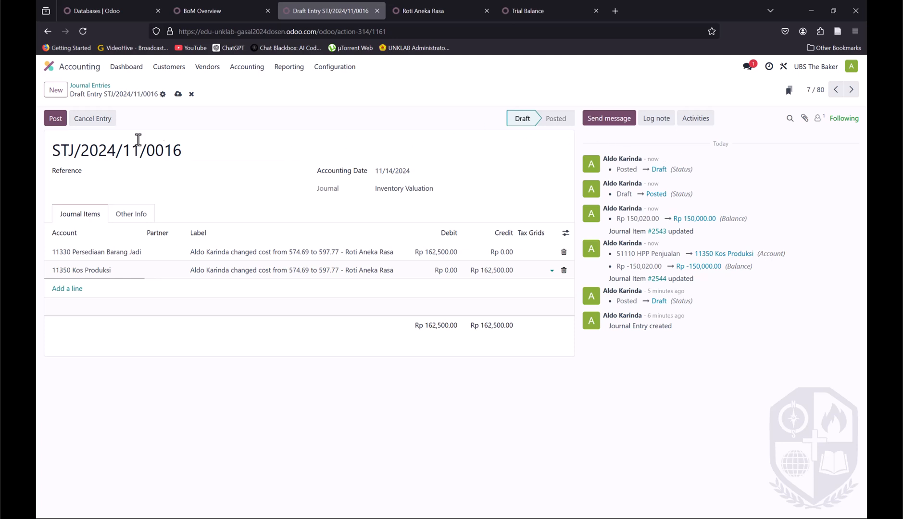
pyautogui.click(55, 120)
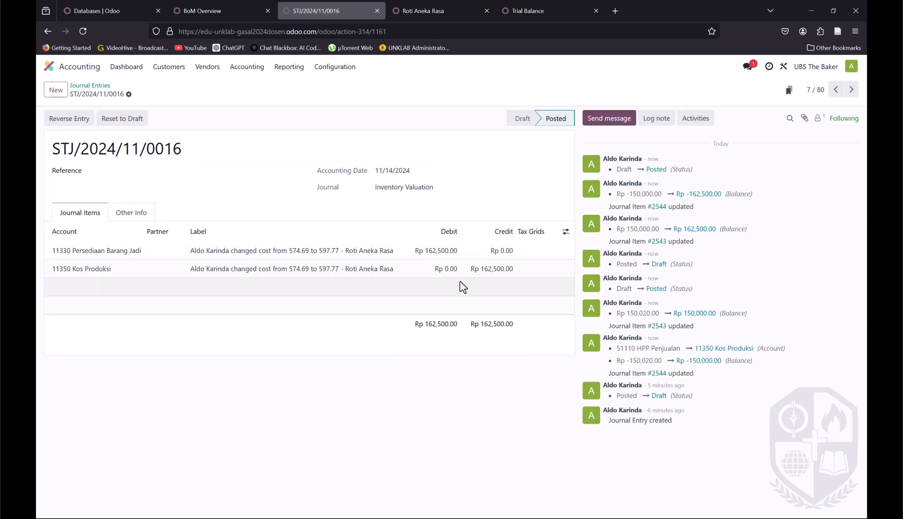
# Step: Reload the trial balance to check the 11350 Kos Produksi balance, and compare it with entries STJ/2024/11/0014 to 0016 in the journal entries list
pyautogui.click(451, 1)
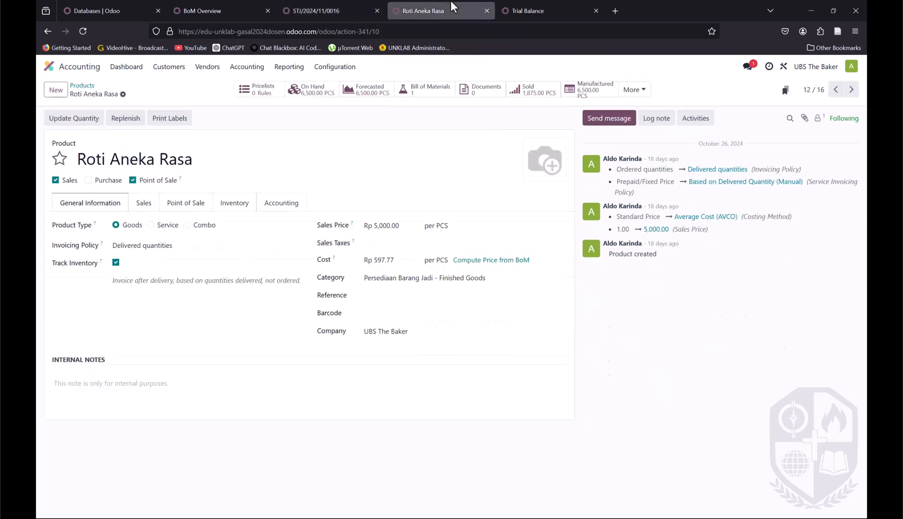
pyautogui.click(529, 5)
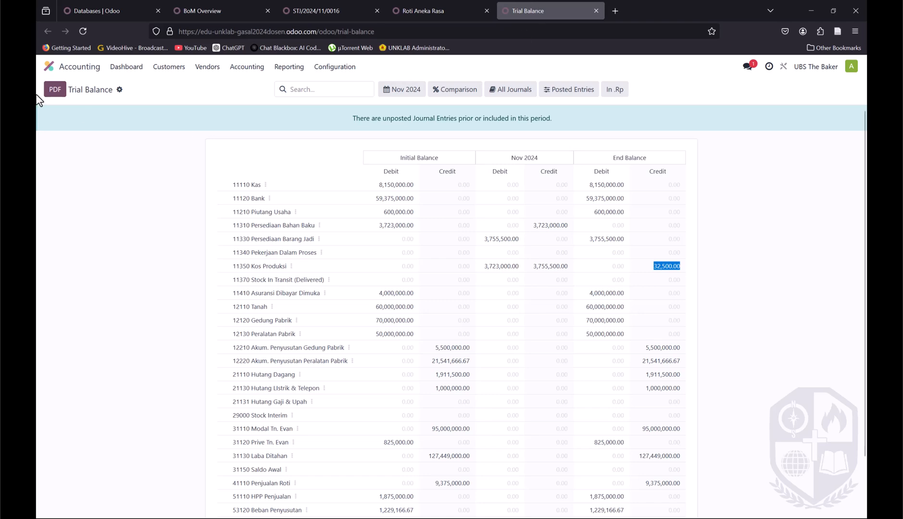
pyautogui.click(83, 30)
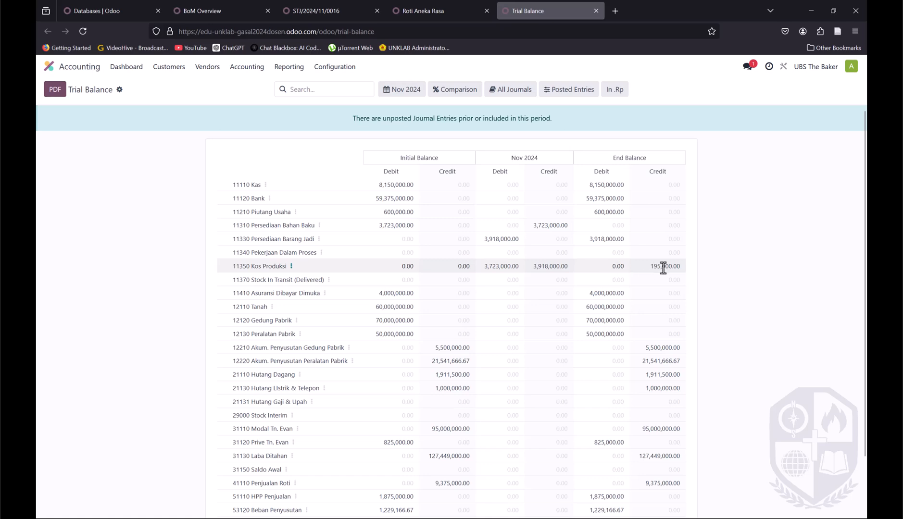
pyautogui.click(117, 6)
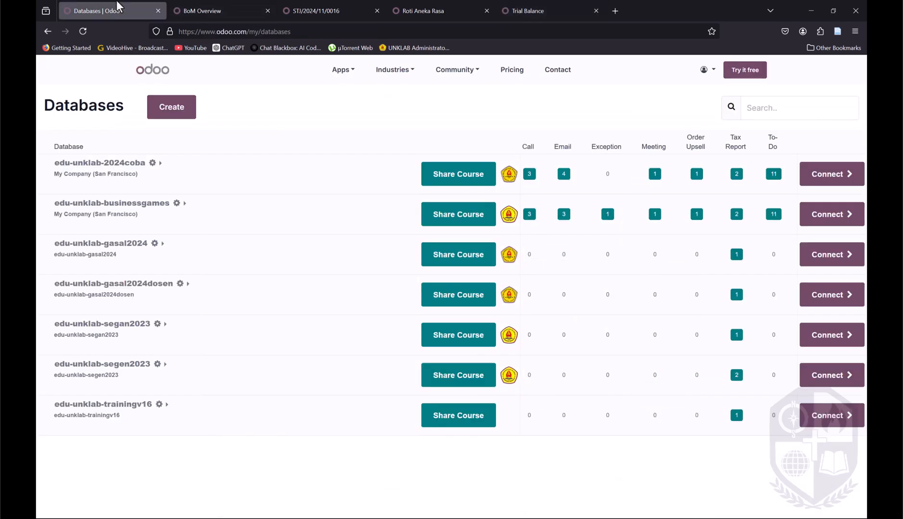
pyautogui.click(229, 6)
pyautogui.click(290, 11)
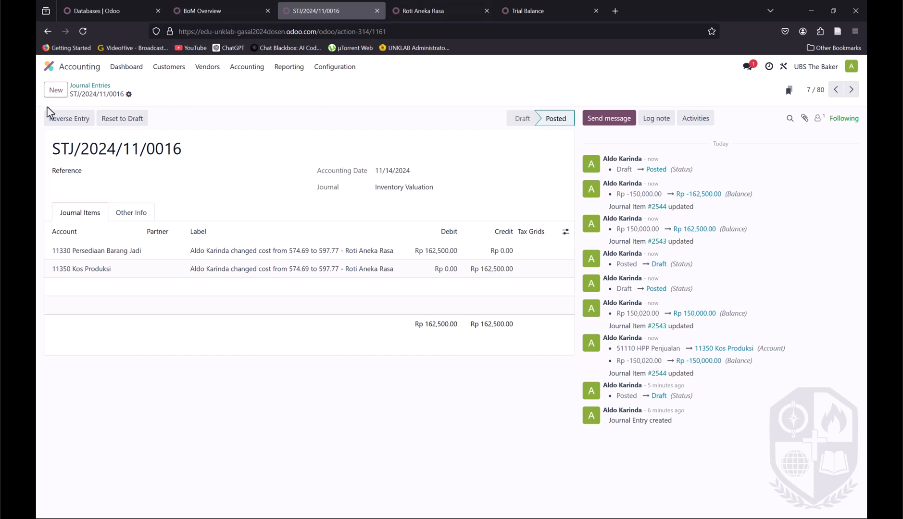
pyautogui.click(96, 85)
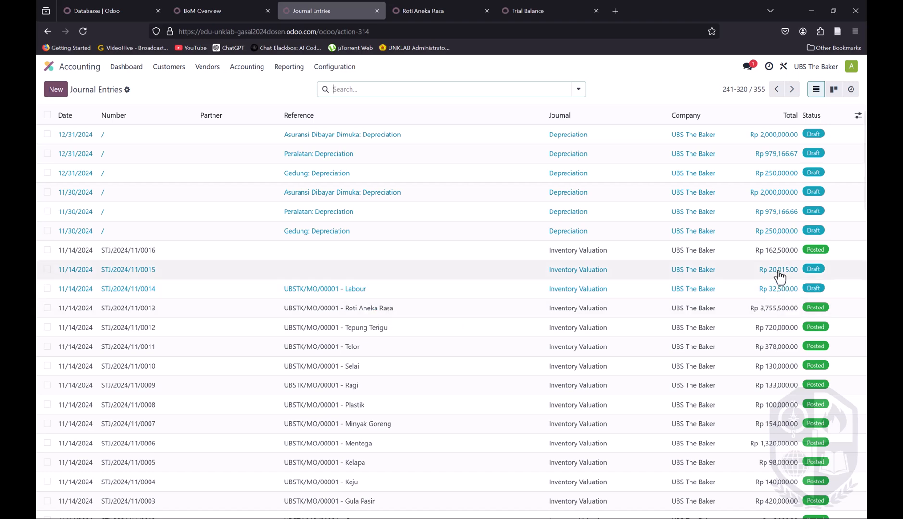
pyautogui.click(429, 6)
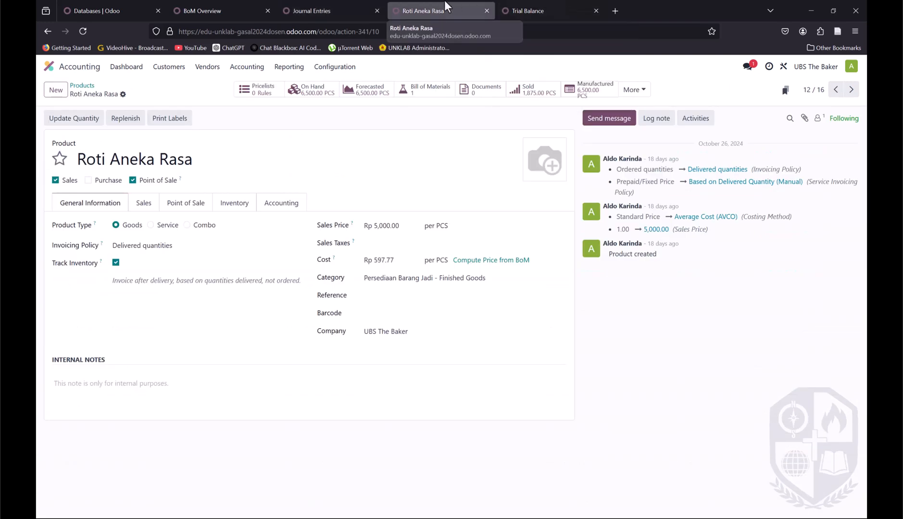
pyautogui.click(367, 5)
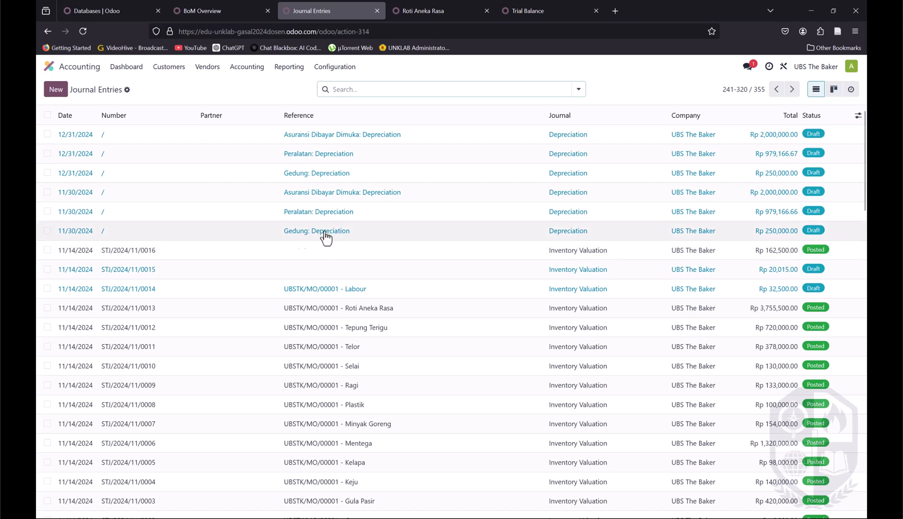
# Step: Reset STJ/2024/11/0016 to draft and set the debit of its 11330 Persediaan Barang Jadi line to 150,500
pyautogui.click(191, 254)
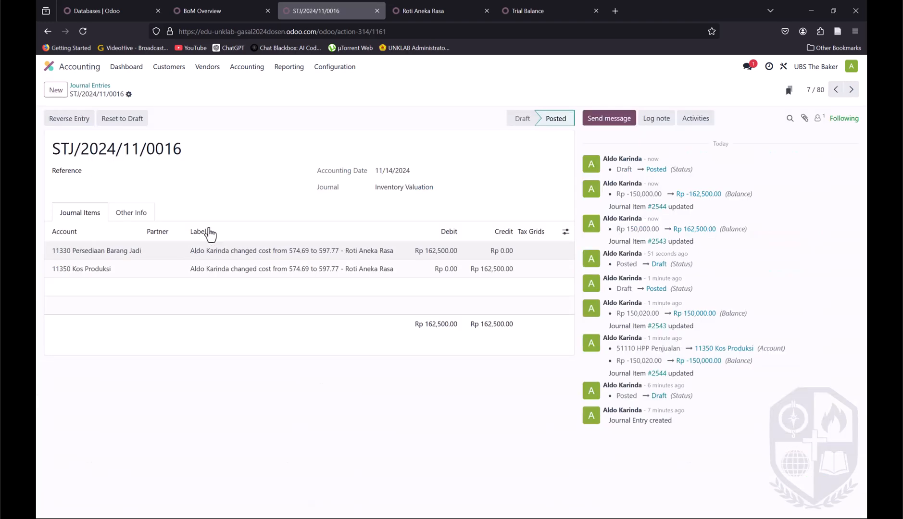
pyautogui.click(119, 119)
pyautogui.click(440, 252)
pyautogui.write('1')
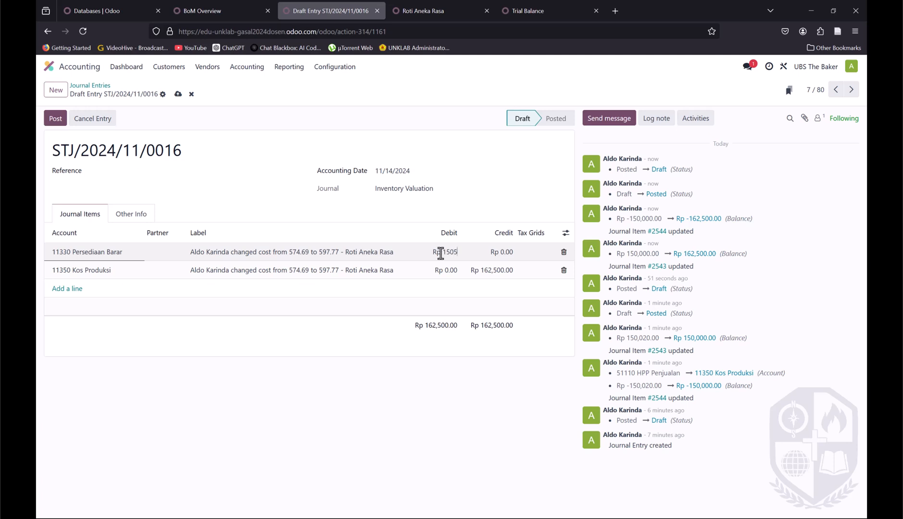
pyautogui.write('50,500')
pyautogui.press('Return')
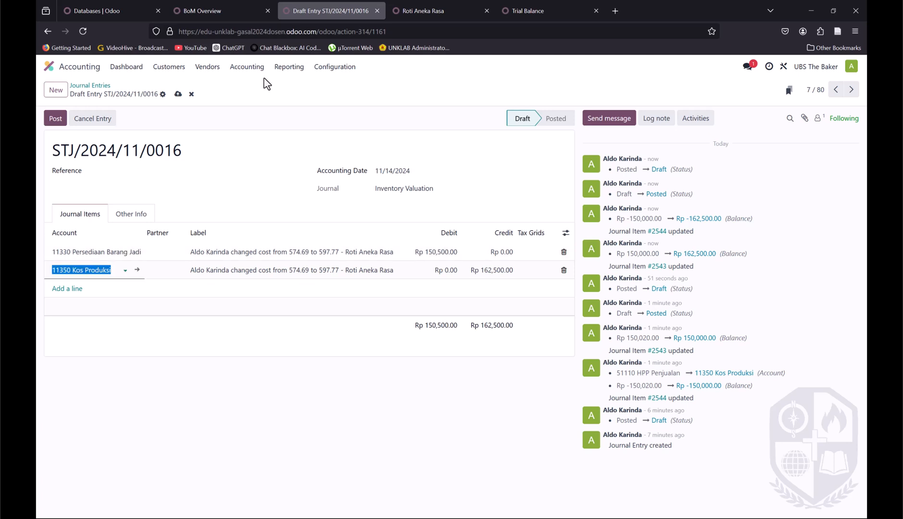
# Step: Set the 11350 Kos Produksi credit of STJ/2024/11/0016 to 150,500 and post the entry
pyautogui.moveTo(481, 271); pyautogui.dragTo(531, 290)
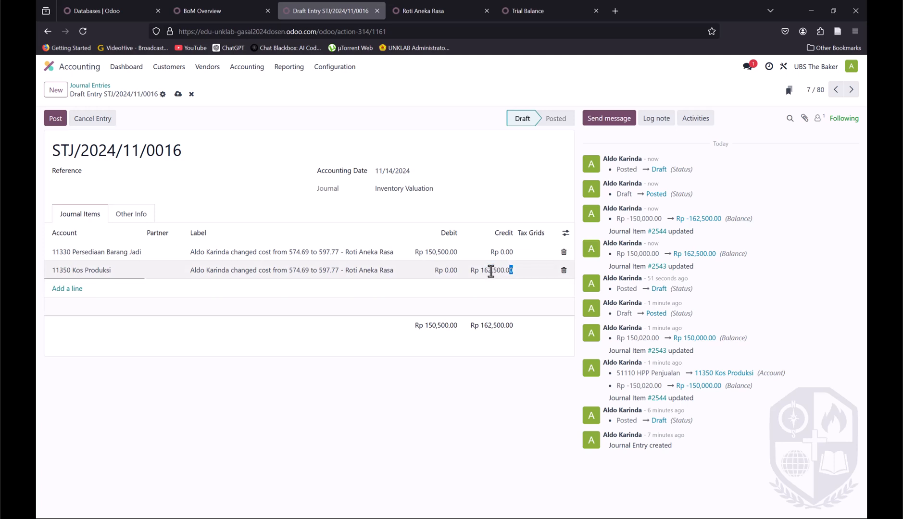
pyautogui.moveTo(481, 270); pyautogui.dragTo(558, 279)
pyautogui.write('150,500')
pyautogui.press('Return')
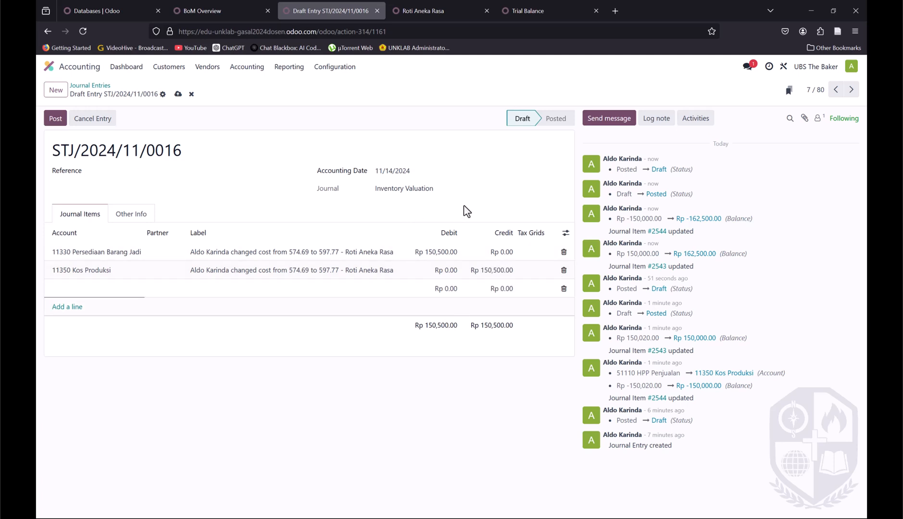
pyautogui.click(56, 119)
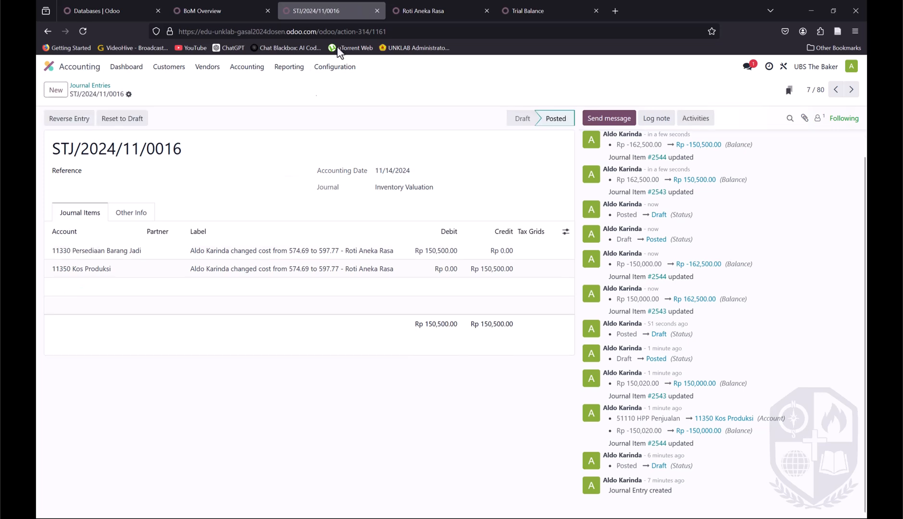
# Step: Reload the trial balance and compare the 11350 Kos Produksi balance with the operations cost in the Roti Aneka Rasa BoM overview
pyautogui.click(462, 3)
pyautogui.click(525, 3)
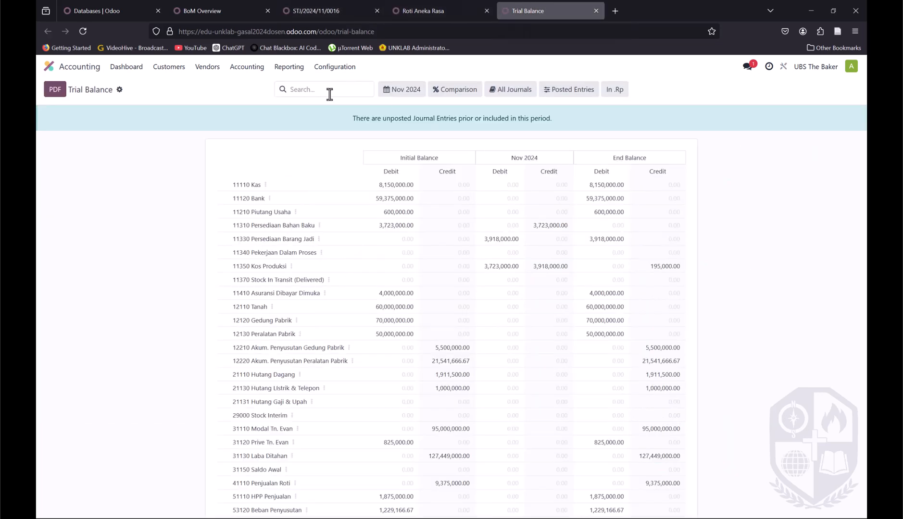
pyautogui.click(86, 31)
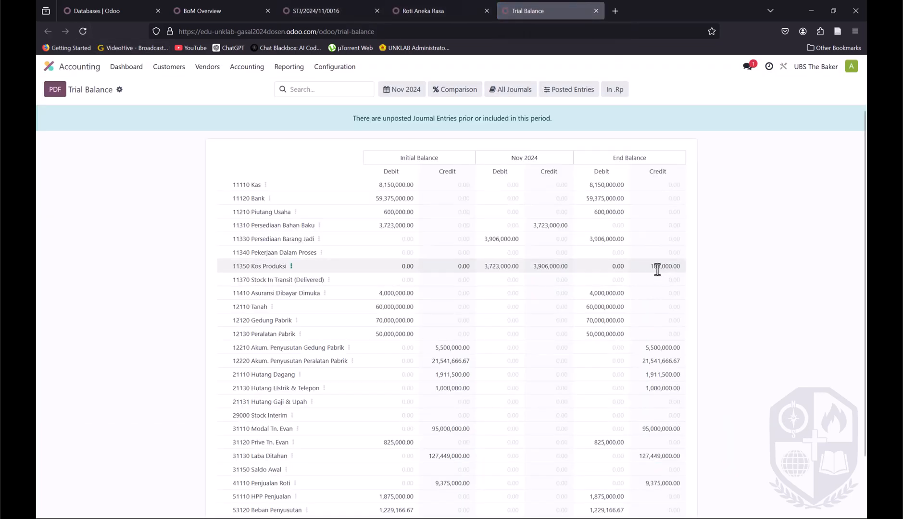
pyautogui.click(214, 5)
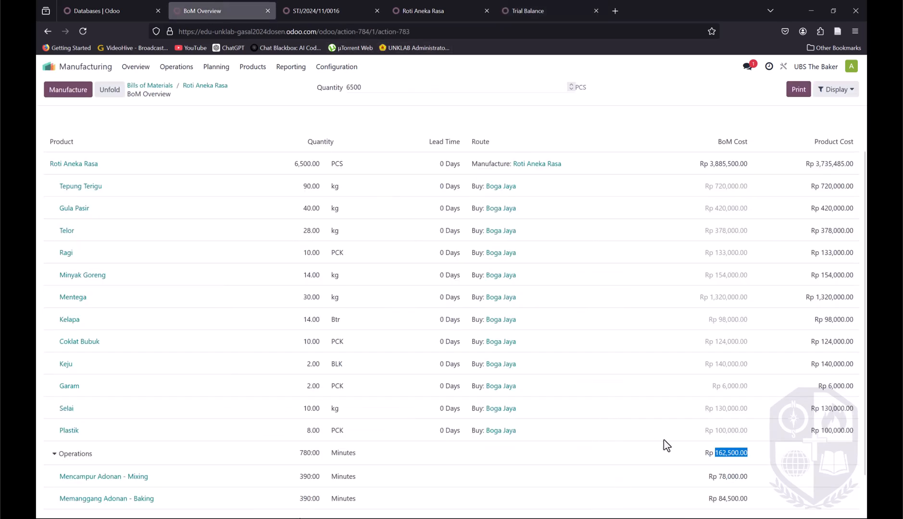
pyautogui.scroll(-2, 610, 393)
pyautogui.scroll(4, 604, 393)
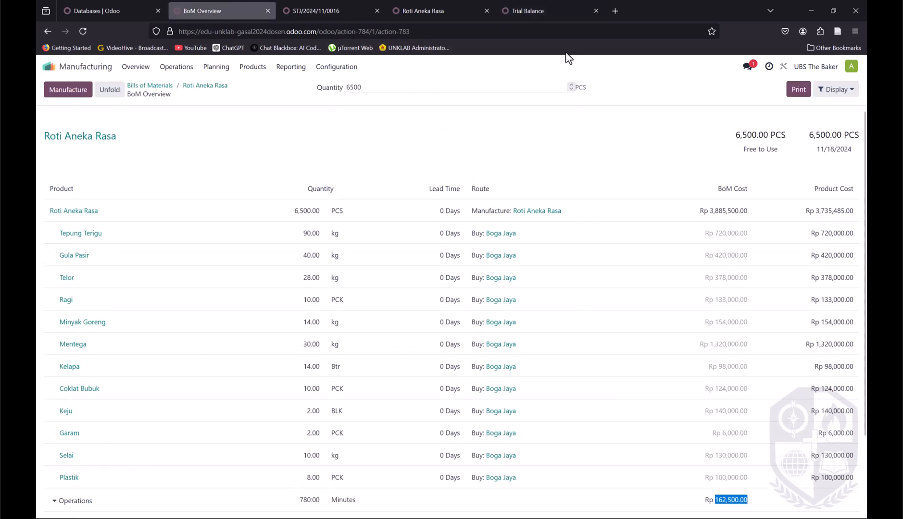
pyautogui.scroll(-4, 591, 332)
pyautogui.scroll(4, 591, 325)
pyautogui.click(133, 4)
pyautogui.click(553, 11)
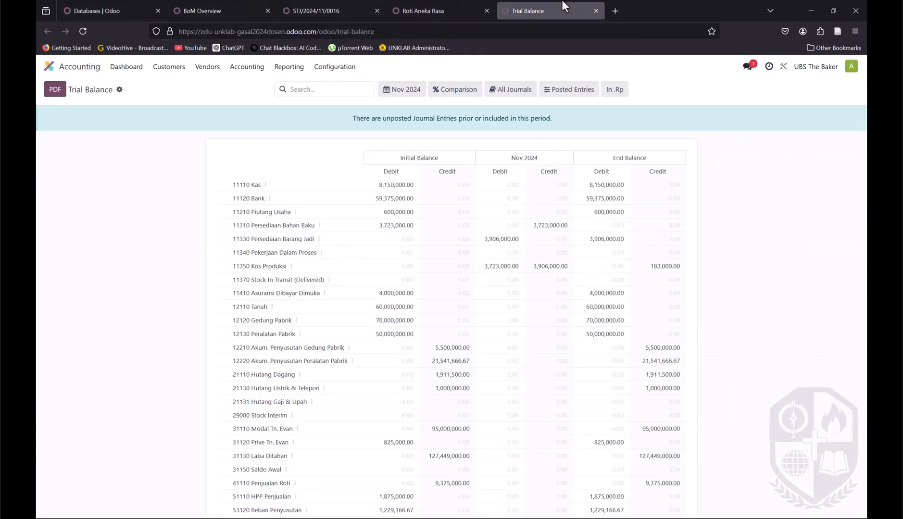
pyautogui.click(433, 9)
pyautogui.click(337, 9)
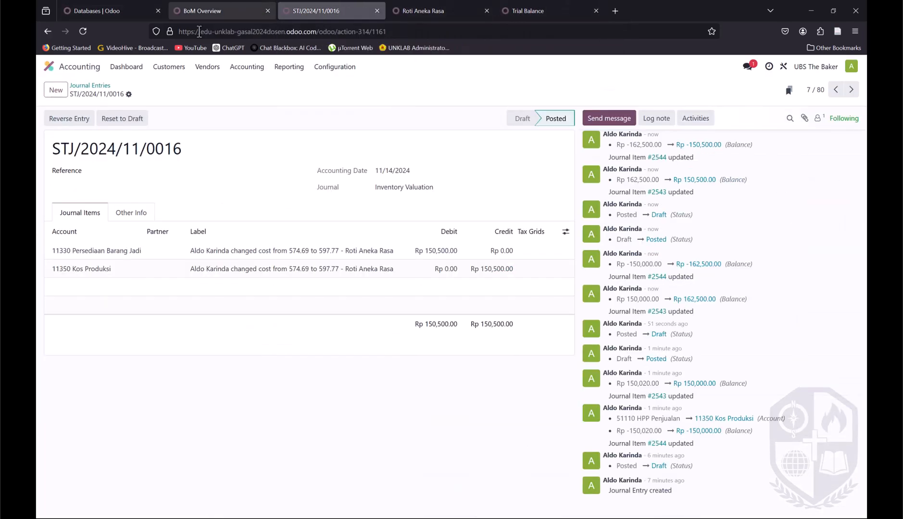
# Step: In draft entry STJ/2024/11/0015, change the account of the 51110 HPP Penjualan line to 11350 Kos Produksi
pyautogui.click(89, 85)
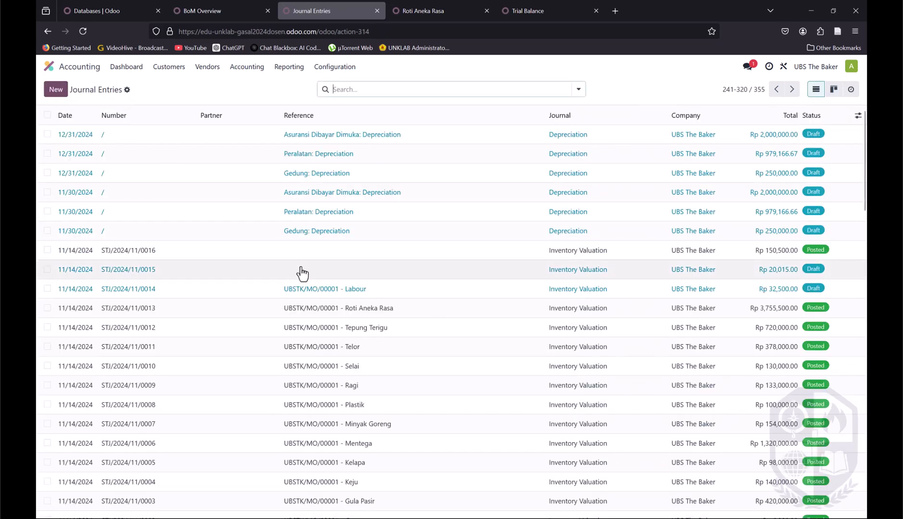
pyautogui.click(490, 272)
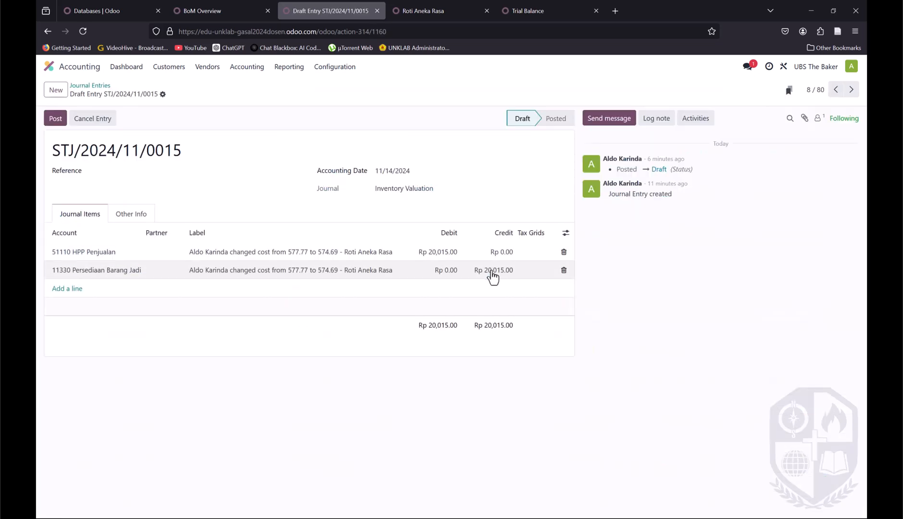
pyautogui.click(125, 261)
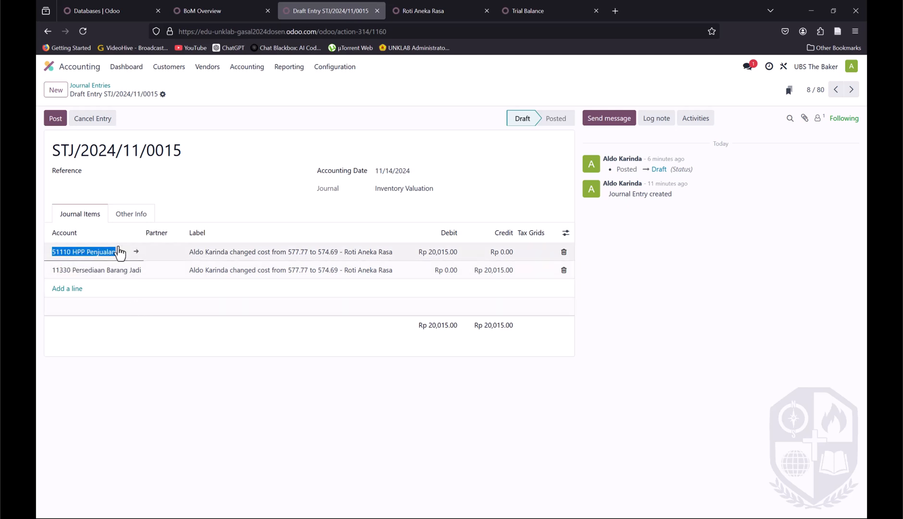
pyautogui.write('kos')
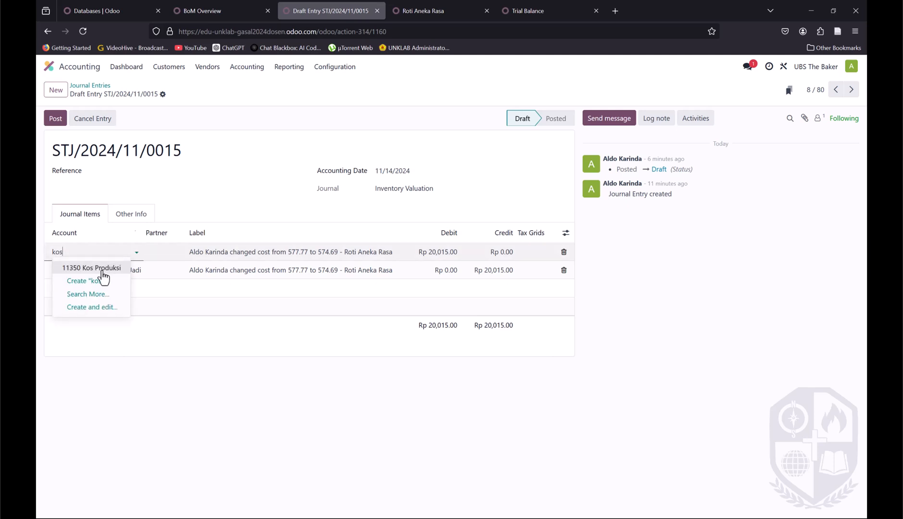
pyautogui.click(102, 270)
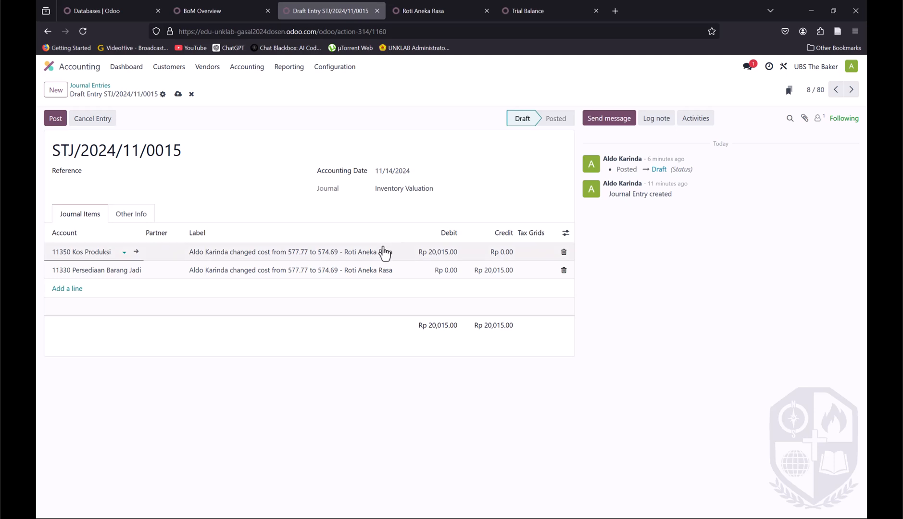
# Step: Set the 11350 Kos Produksi debit and the 11330 Persediaan Barang Jadi credit to 20,000, and post STJ/2024/11/0015
pyautogui.click(448, 252)
pyautogui.write('20')
pyautogui.click(502, 271)
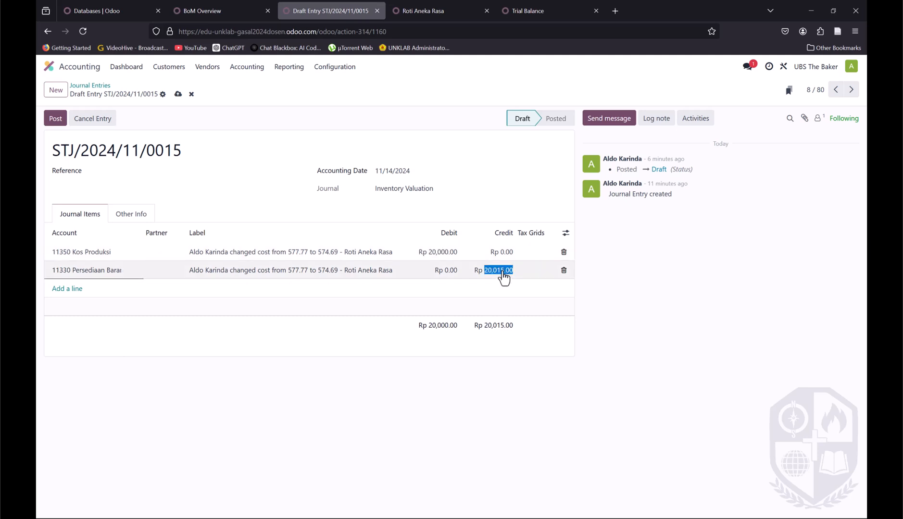
pyautogui.write('20,000')
pyautogui.click(252, 202)
pyautogui.click(55, 124)
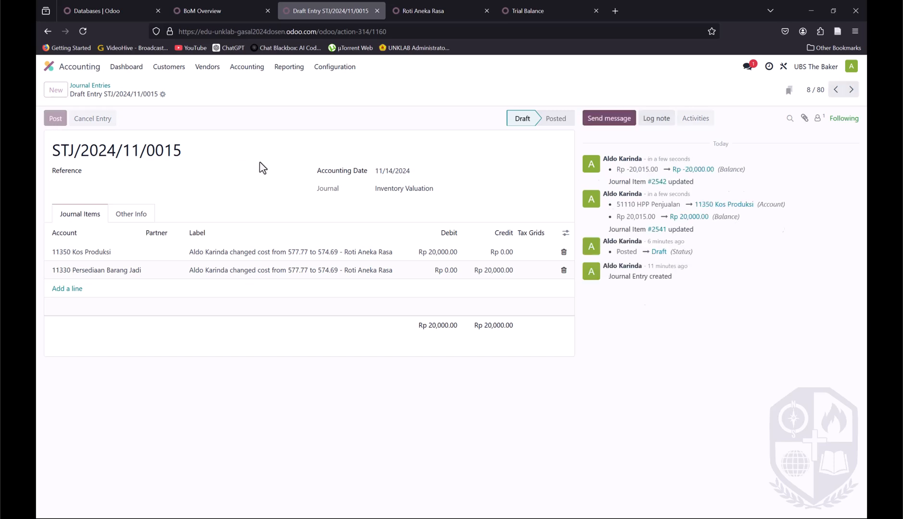
# Step: In labour entry STJ/2024/11/0014, set the 11340 Pekerjaan Dalam Proses credit and the 11350 Kos Produksi debit to 30,500, and post it
pyautogui.click(95, 87)
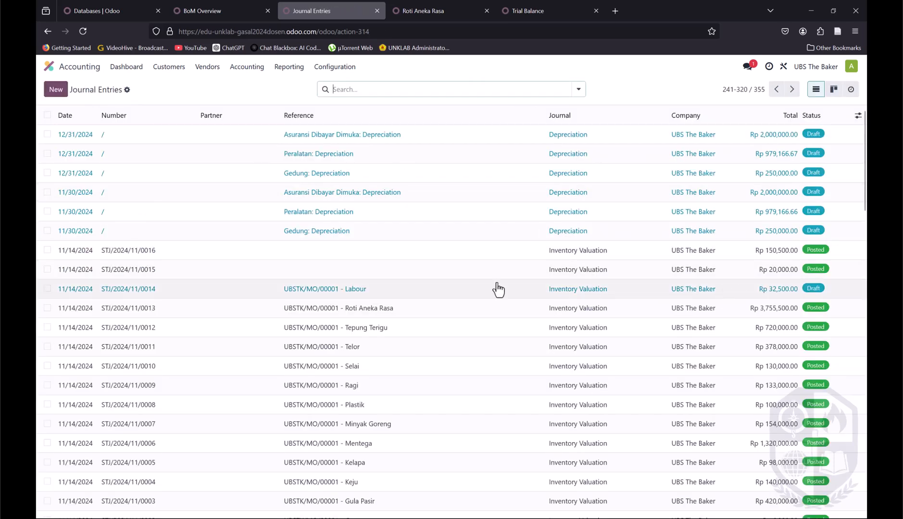
pyautogui.click(337, 294)
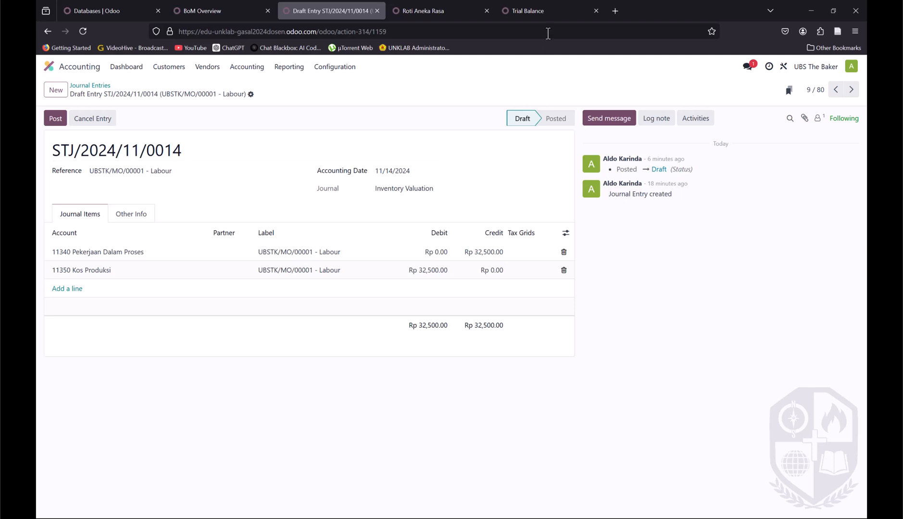
pyautogui.click(539, 11)
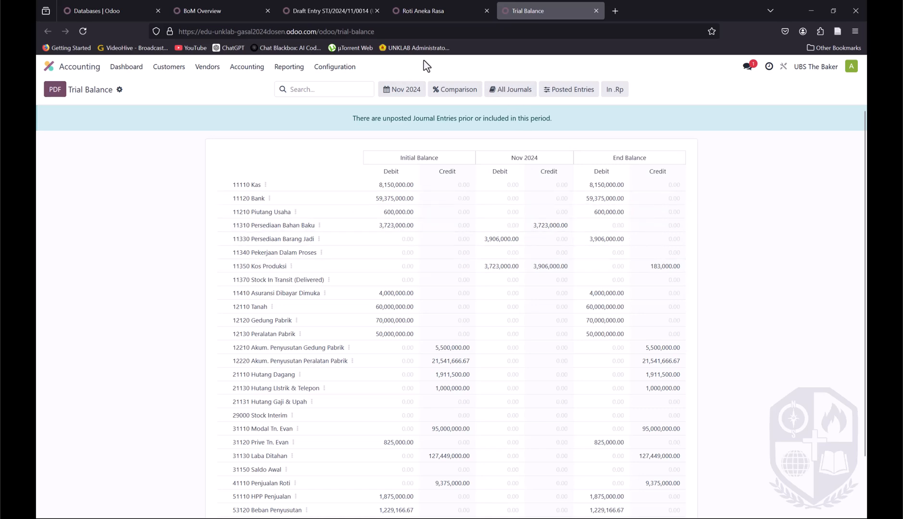
pyautogui.click(213, 4)
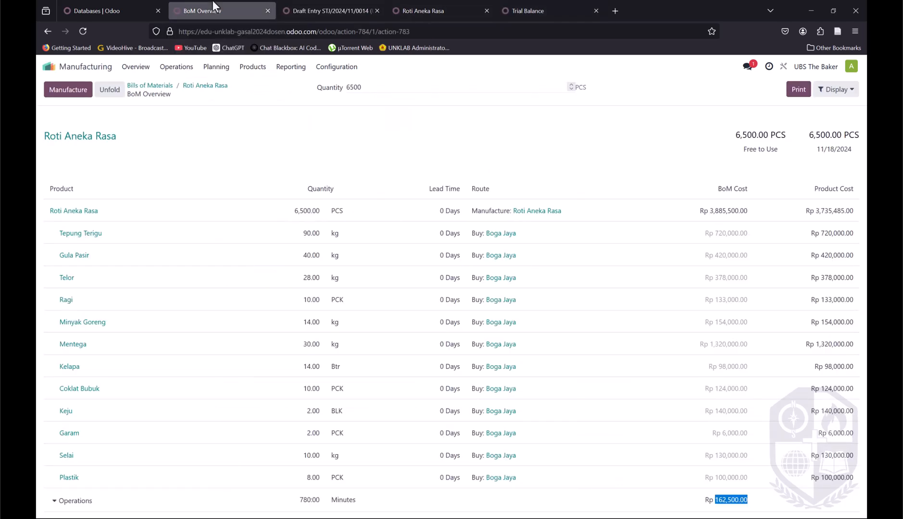
pyautogui.click(322, 5)
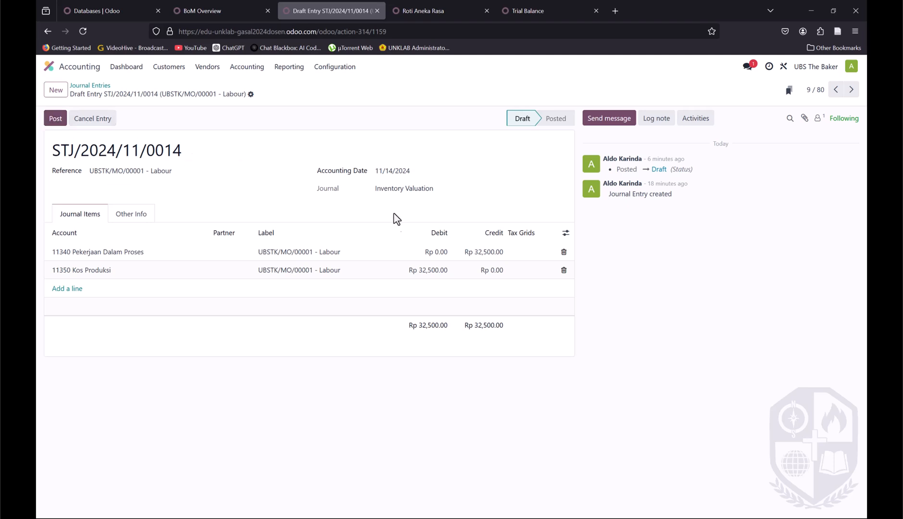
pyautogui.click(482, 255)
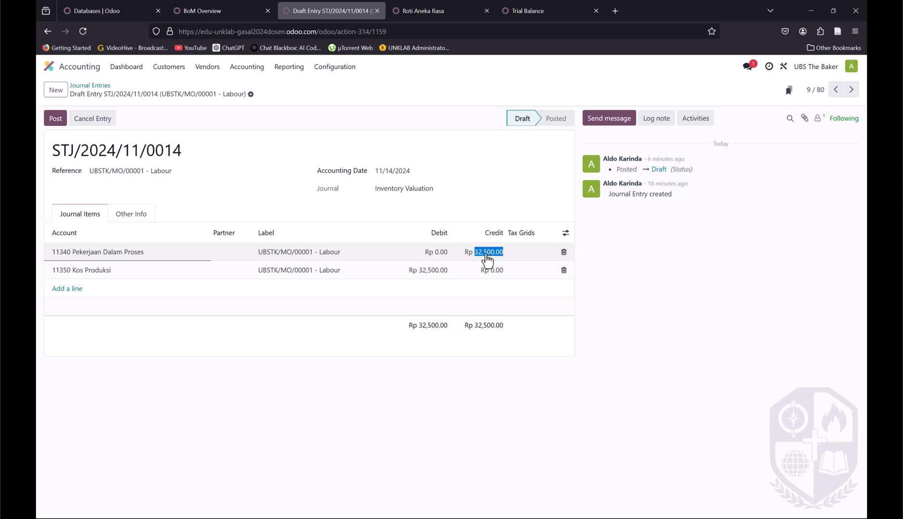
pyautogui.write('30500')
pyautogui.click(425, 270)
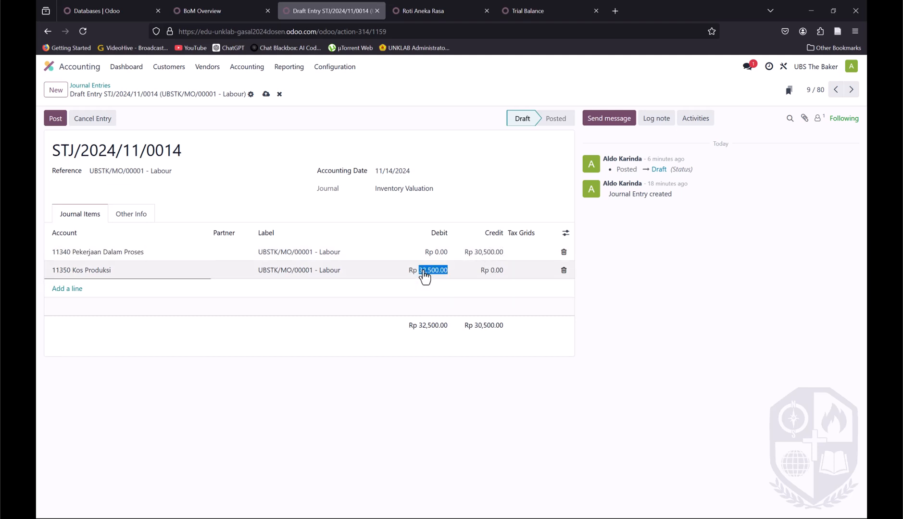
pyautogui.write('30')
pyautogui.click(481, 197)
pyautogui.click(56, 122)
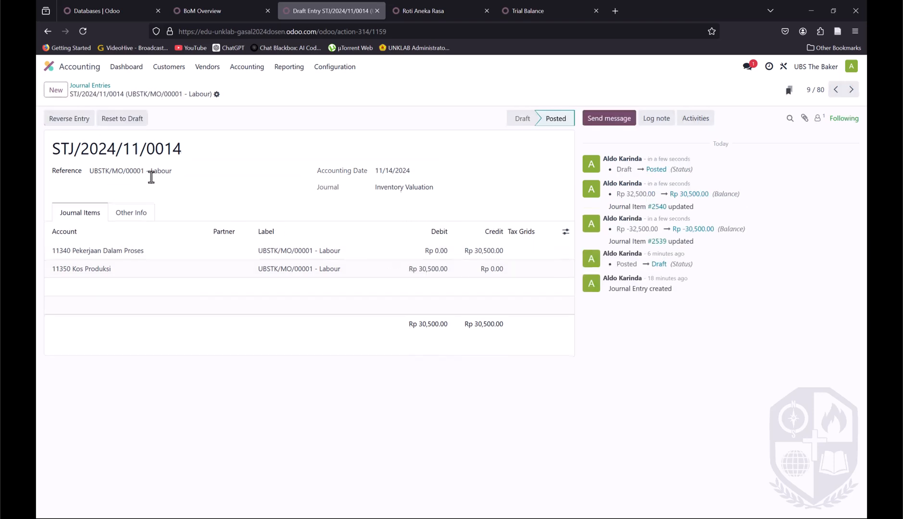
# Step: Reload the November 2024 trial balance and compare the 11350 Kos Produksi end balance with the costs in the Roti Aneka Rasa BoM overview
pyautogui.click(96, 86)
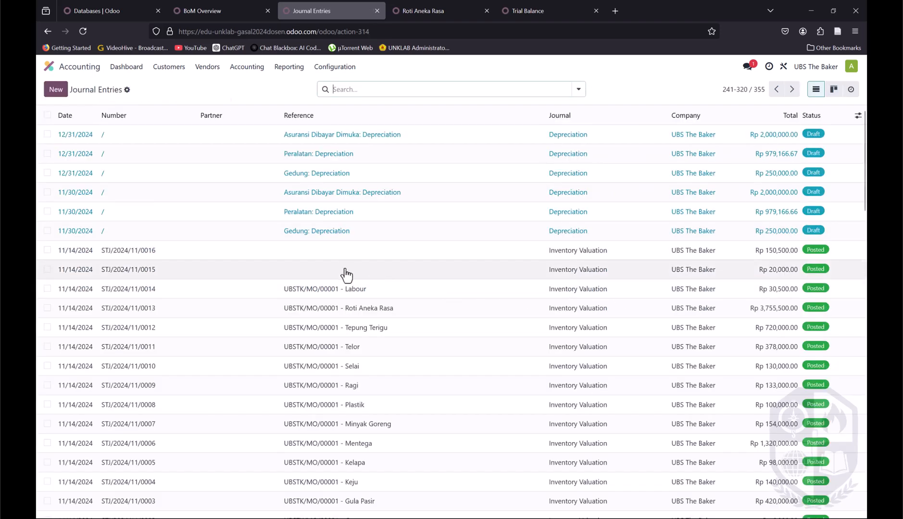
pyautogui.click(439, 7)
pyautogui.click(543, 7)
pyautogui.click(84, 31)
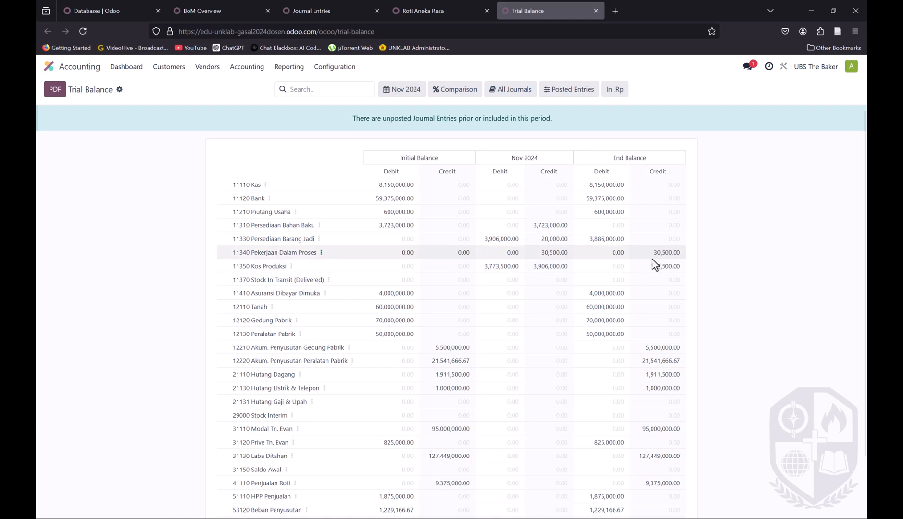
pyautogui.moveTo(680, 267); pyautogui.dragTo(648, 257)
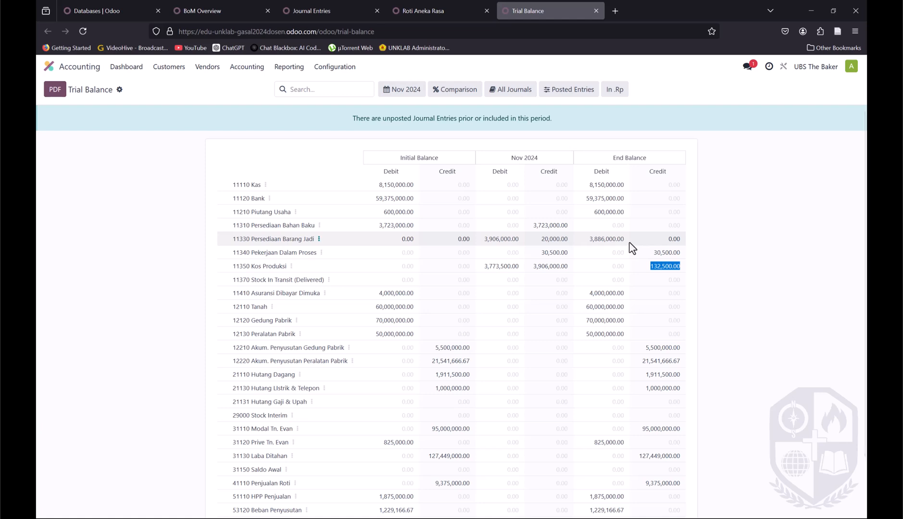
pyautogui.click(207, 11)
pyautogui.scroll(-2, 672, 212)
pyautogui.scroll(2, 671, 221)
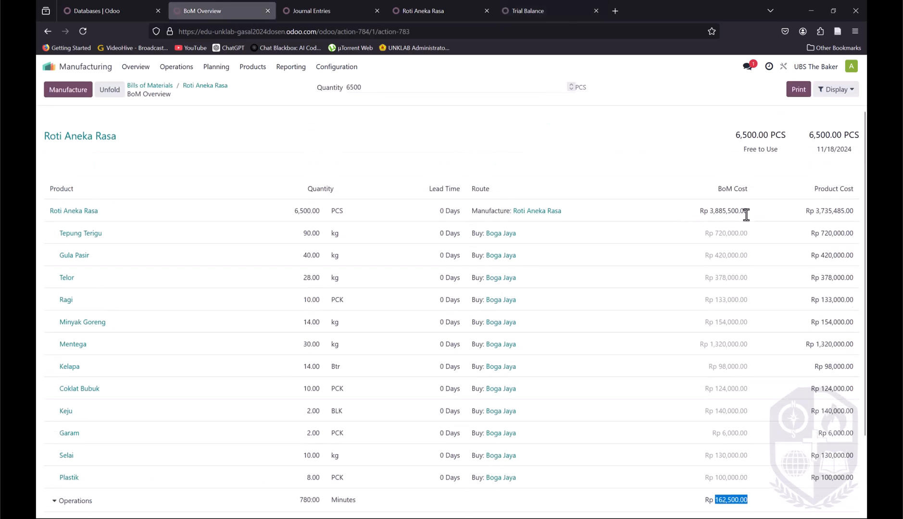
# Step: Set the trial balance period to December 2024
pyautogui.click(312, 3)
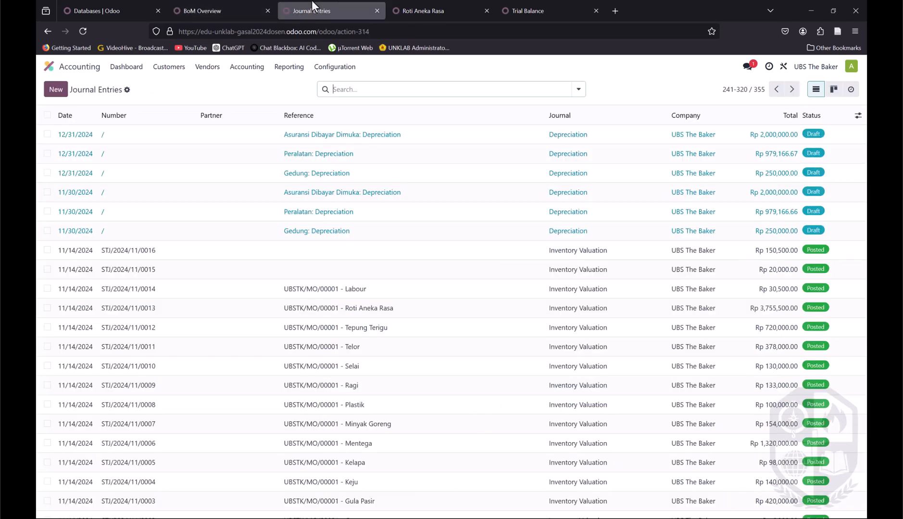
pyautogui.click(436, 5)
pyautogui.click(511, 5)
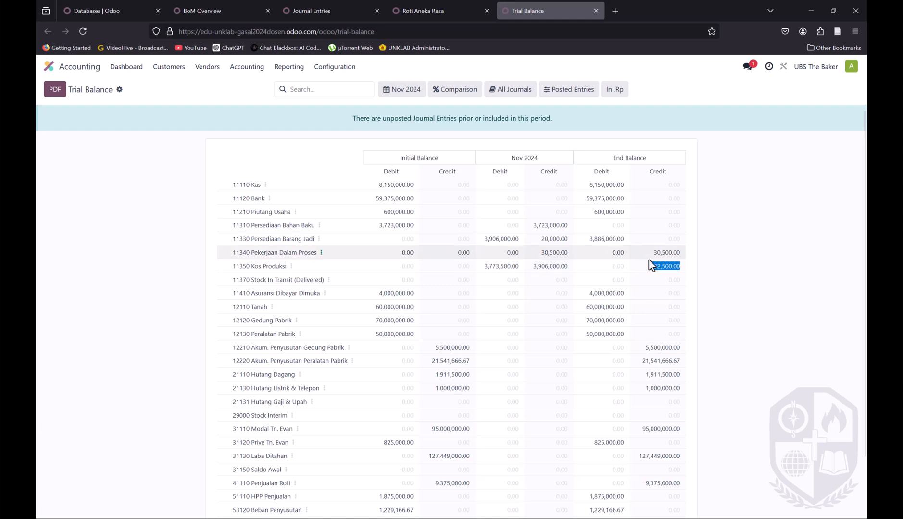
pyautogui.click(409, 91)
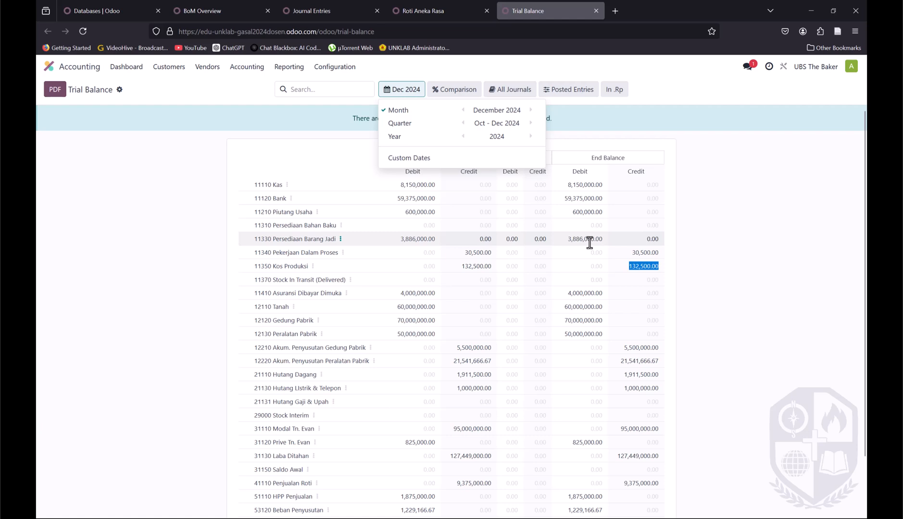
pyautogui.click(456, 233)
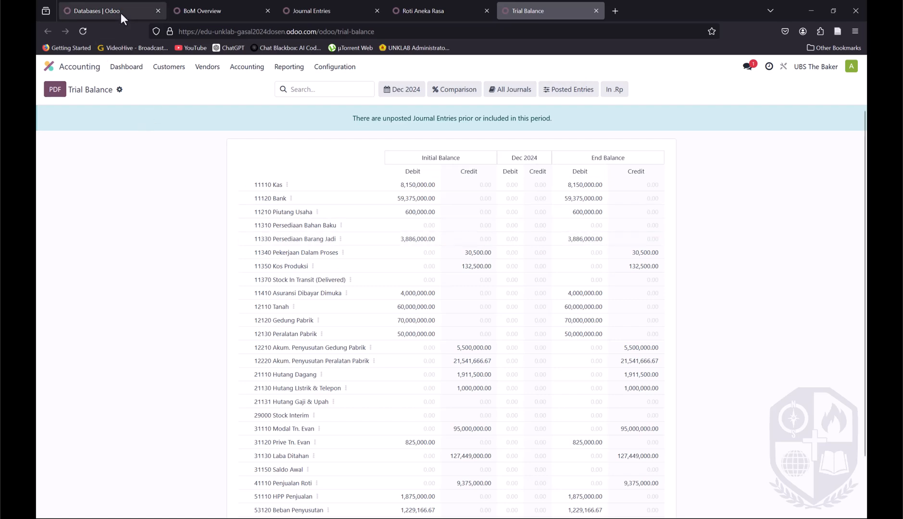
# Step: Reset labour entry STJ/2024/11/0014 to draft, set its 11340 credit and 11350 Kos Produksi debit to 30,000, and post it
pyautogui.click(325, 9)
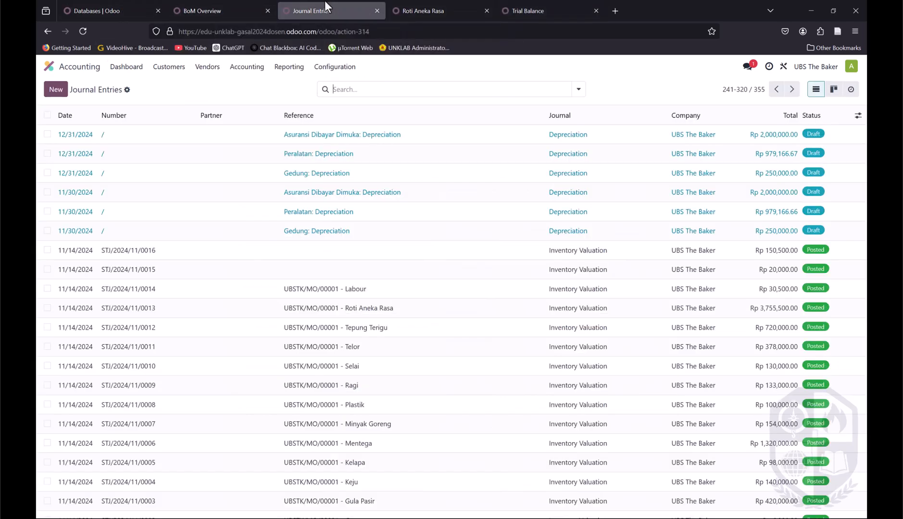
pyautogui.click(738, 295)
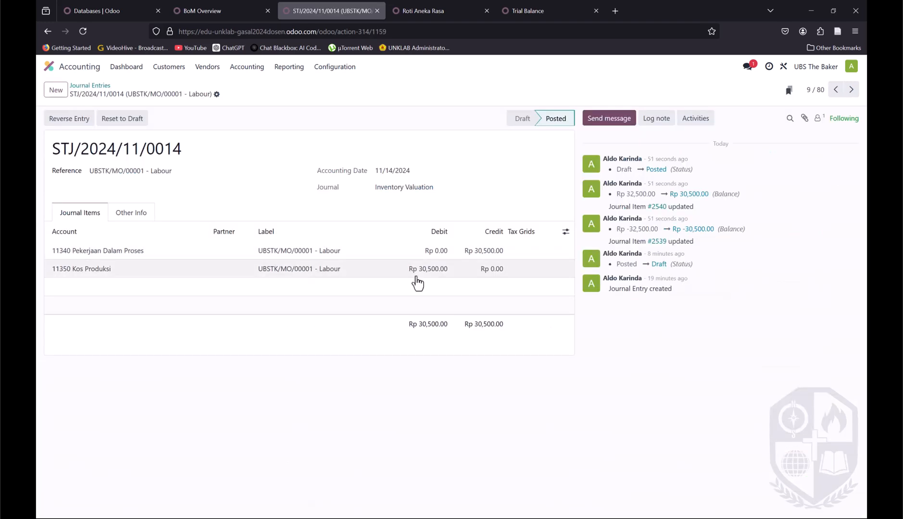
pyautogui.click(129, 120)
pyautogui.click(476, 255)
pyautogui.write('30')
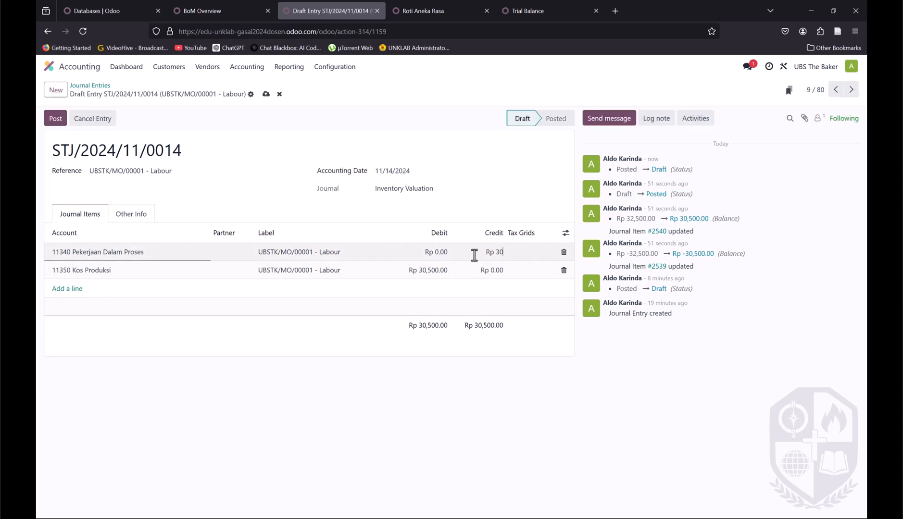
pyautogui.write('000')
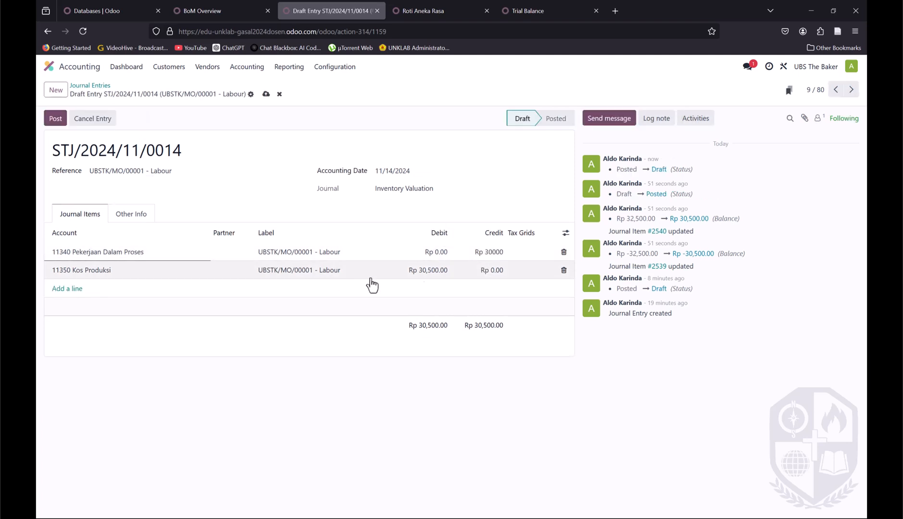
pyautogui.click(433, 276)
pyautogui.write('300')
pyautogui.press('Return')
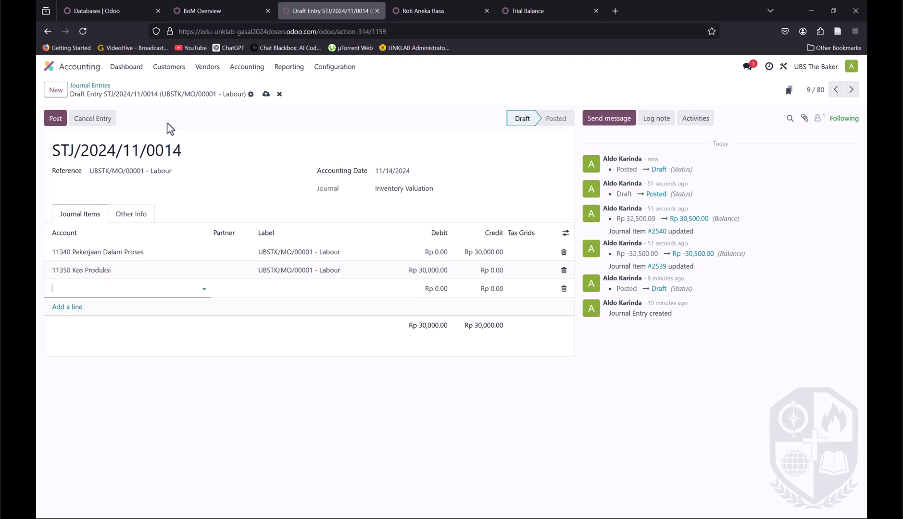
pyautogui.click(272, 149)
pyautogui.click(55, 118)
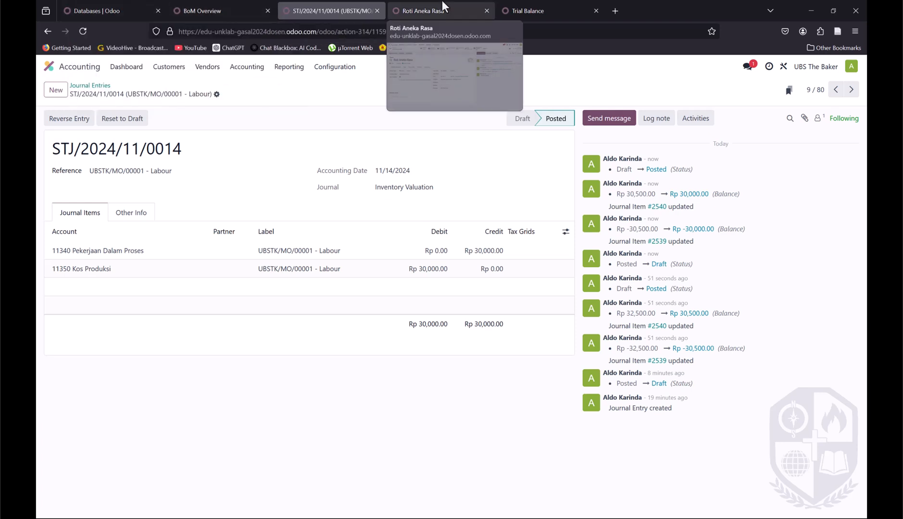
# Step: Reload the December 2024 trial balance and check the 11340 and 11350 balances against the BoM overview and product cost
pyautogui.click(530, 7)
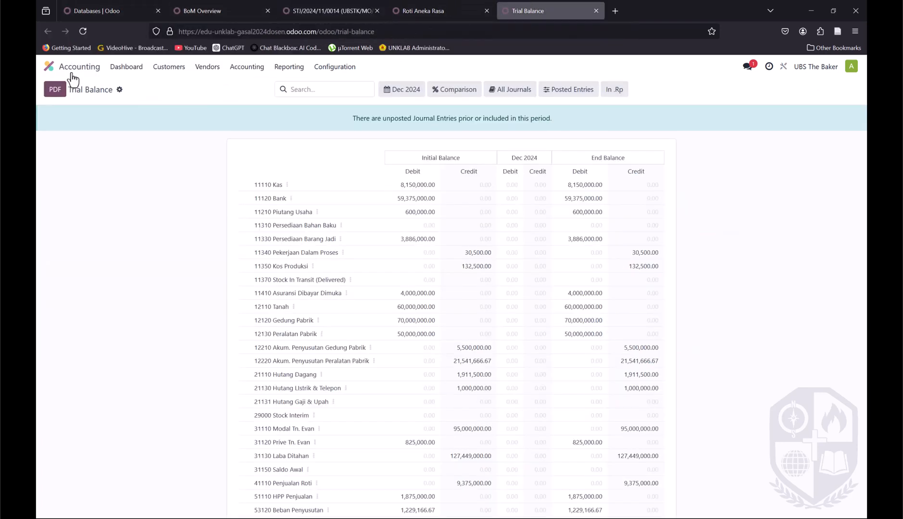
pyautogui.click(83, 31)
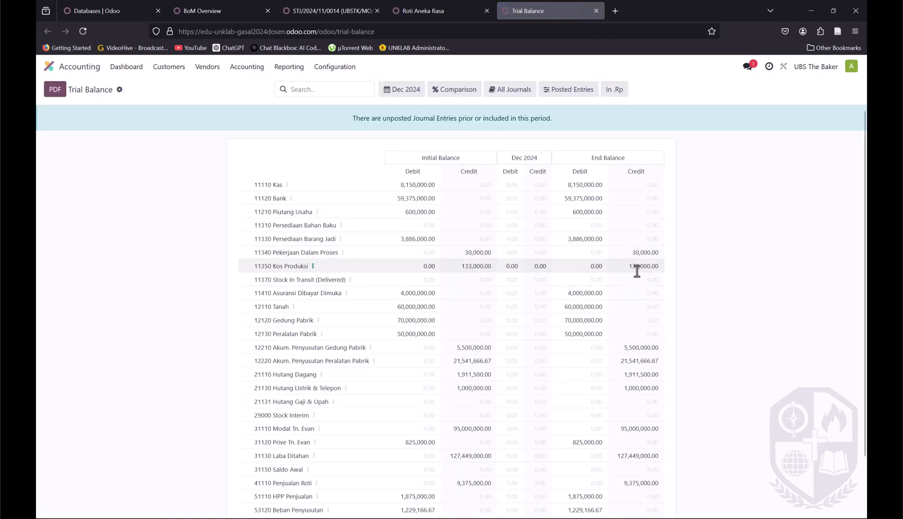
pyautogui.click(112, 12)
pyautogui.click(206, 11)
pyautogui.click(423, 10)
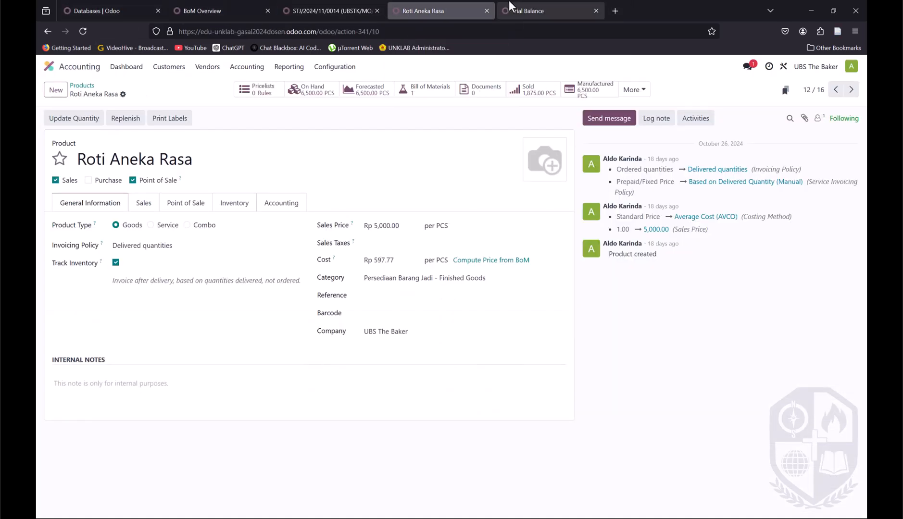
# Step: Reset STJ/2024/11/0016 to draft, set the 11330 Persediaan Barang Jadi debit and 11350 Kos Produksi credit to 150,000, and post it
pyautogui.click(323, 11)
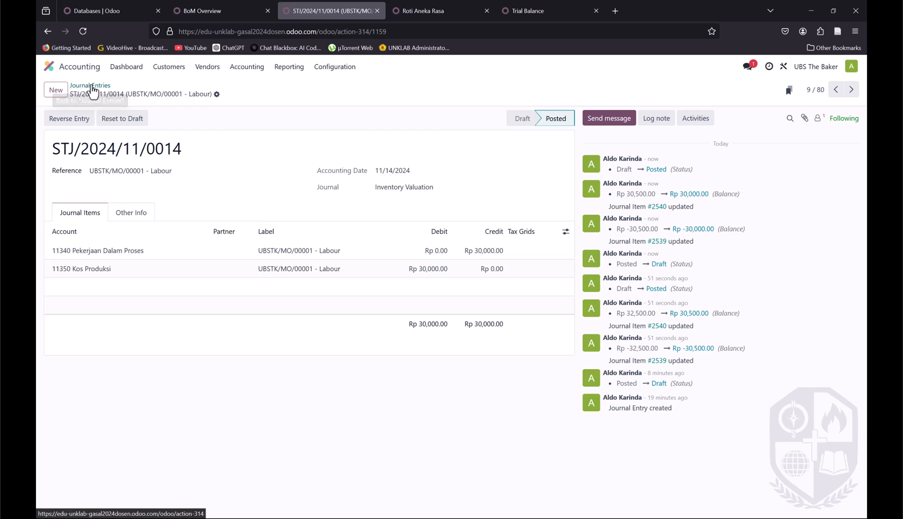
pyautogui.click(91, 86)
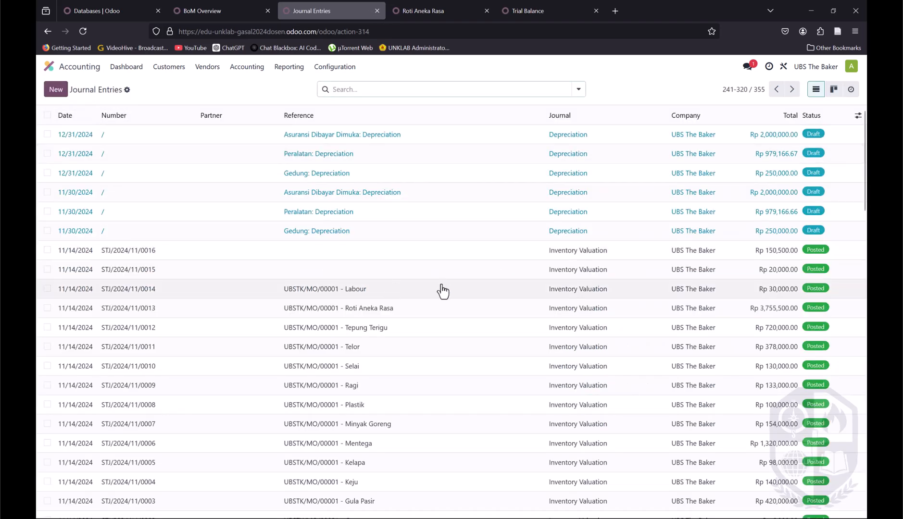
pyautogui.click(763, 253)
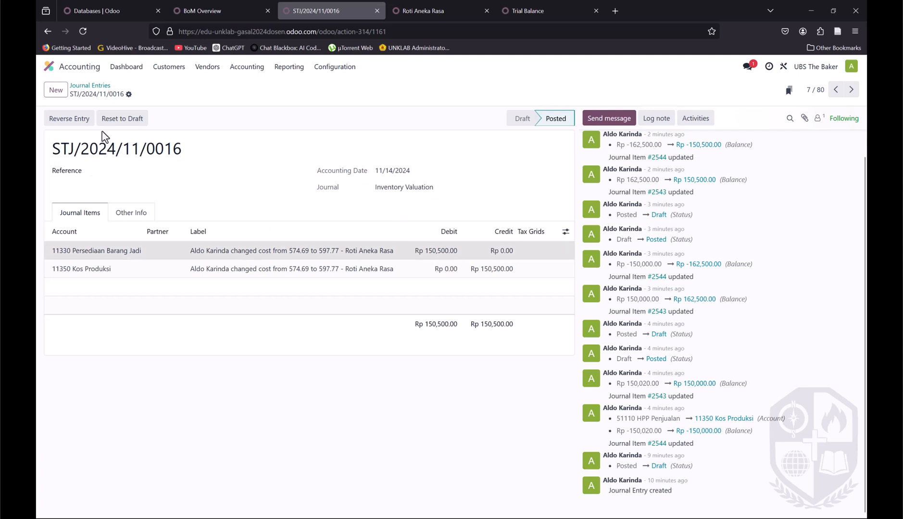
pyautogui.click(115, 126)
pyautogui.click(447, 255)
pyautogui.write('15')
pyautogui.click(492, 271)
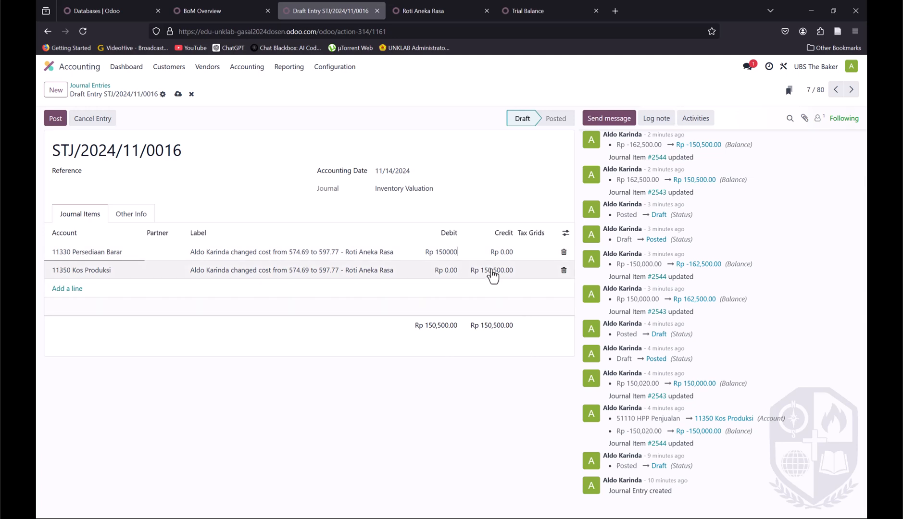
pyautogui.write('150')
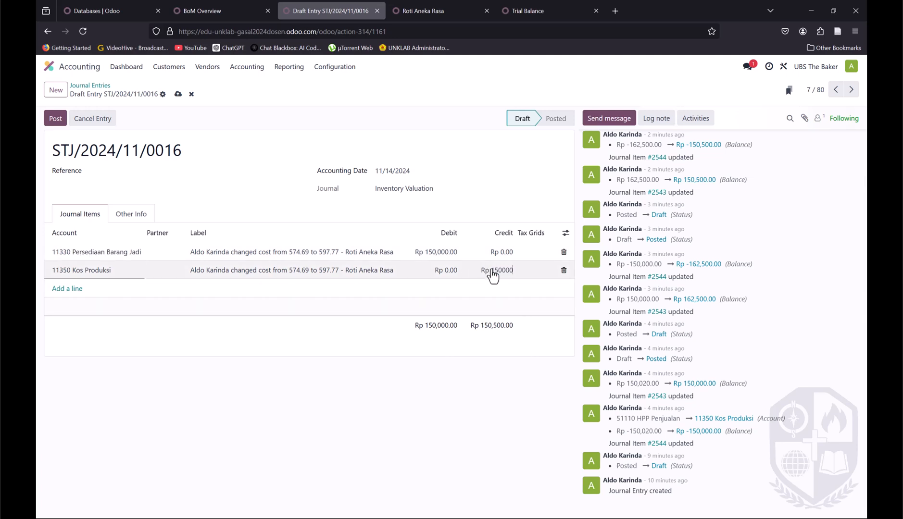
pyautogui.press('Return')
pyautogui.click(55, 118)
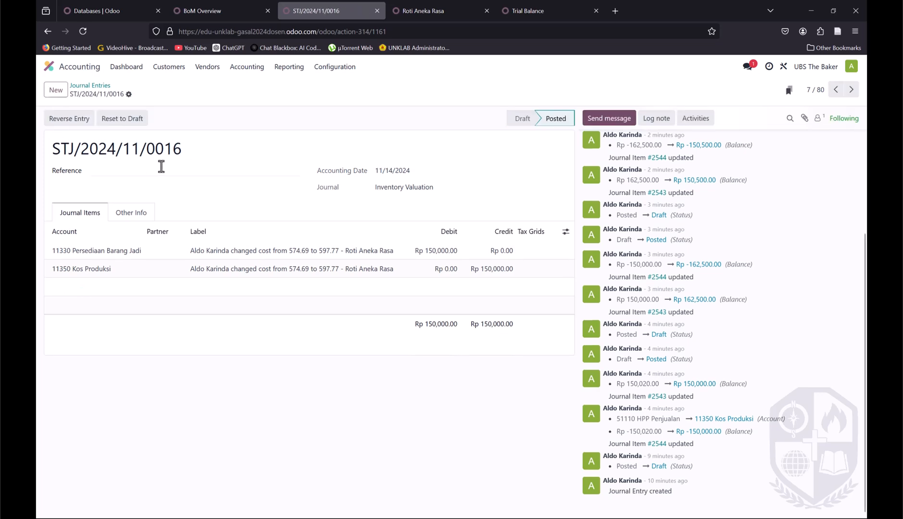
# Step: Reload the trial balance and compare the 11330 Persediaan Barang Jadi balance with the total BoM cost of Roti Aneka Rasa
pyautogui.click(528, 11)
pyautogui.click(83, 31)
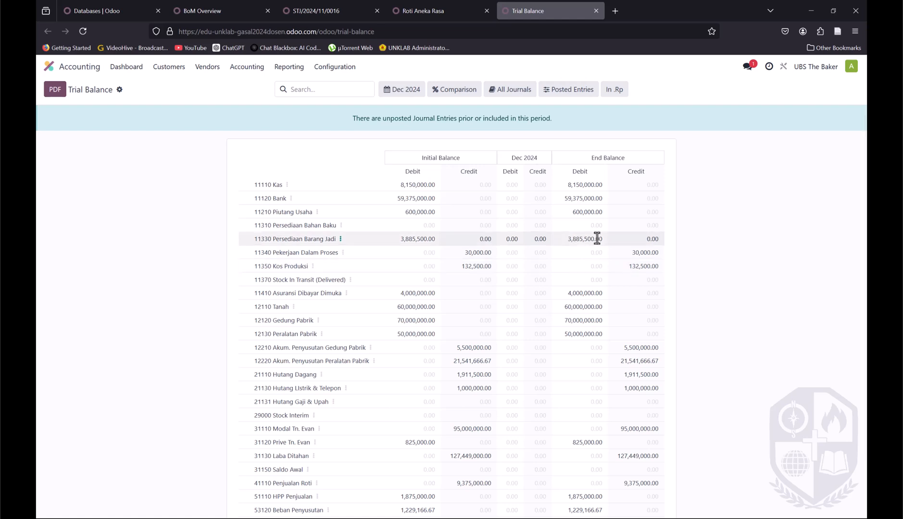
pyautogui.click(418, 9)
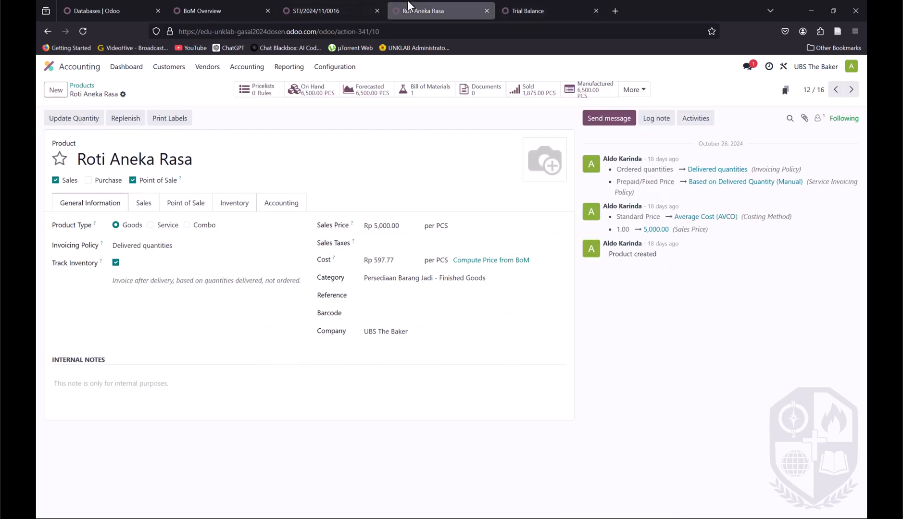
pyautogui.click(315, 10)
pyautogui.moveTo(212, 6)
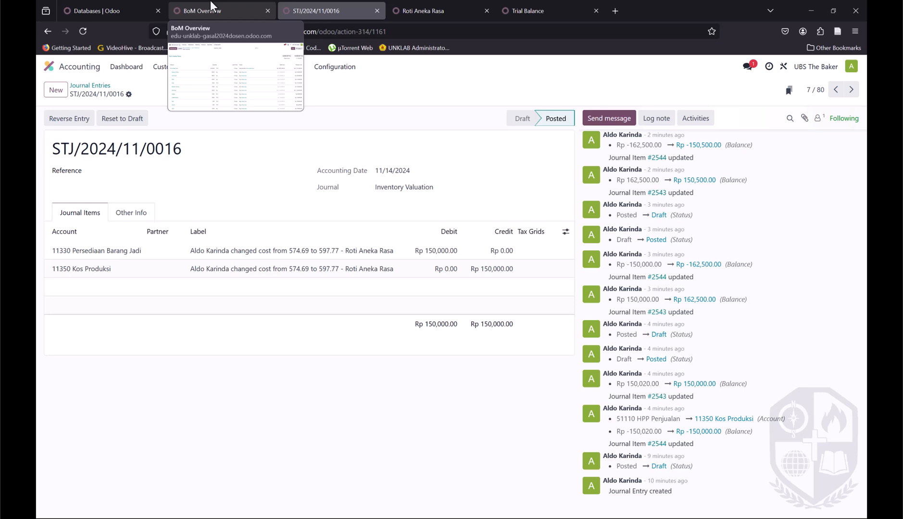
pyautogui.click(211, 7)
pyautogui.click(315, 10)
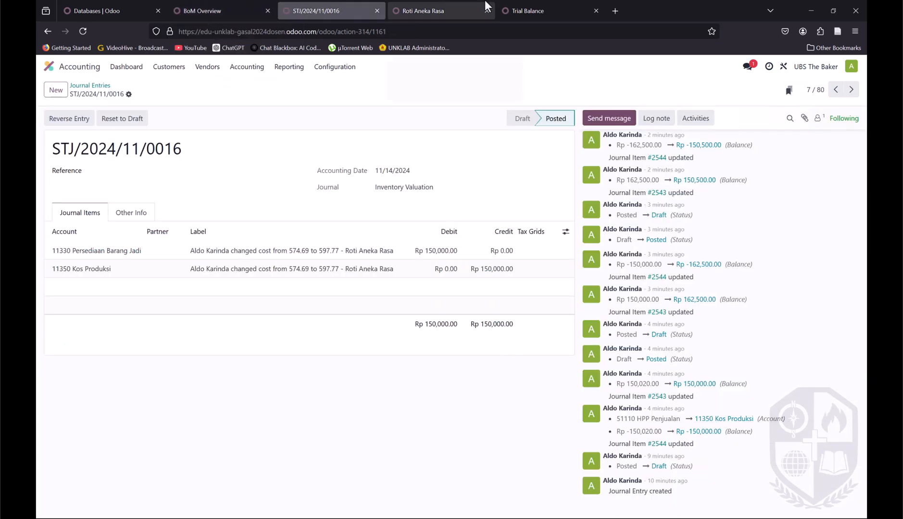
pyautogui.click(423, 10)
pyautogui.moveTo(545, 4)
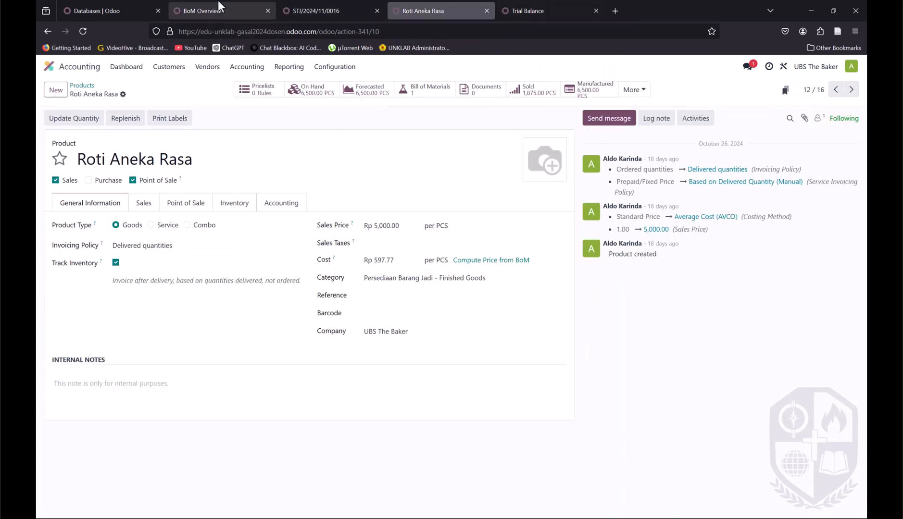
# Step: Reset labour entry STJ/2024/11/0014 to draft and return to the journal entries list
pyautogui.click(349, 2)
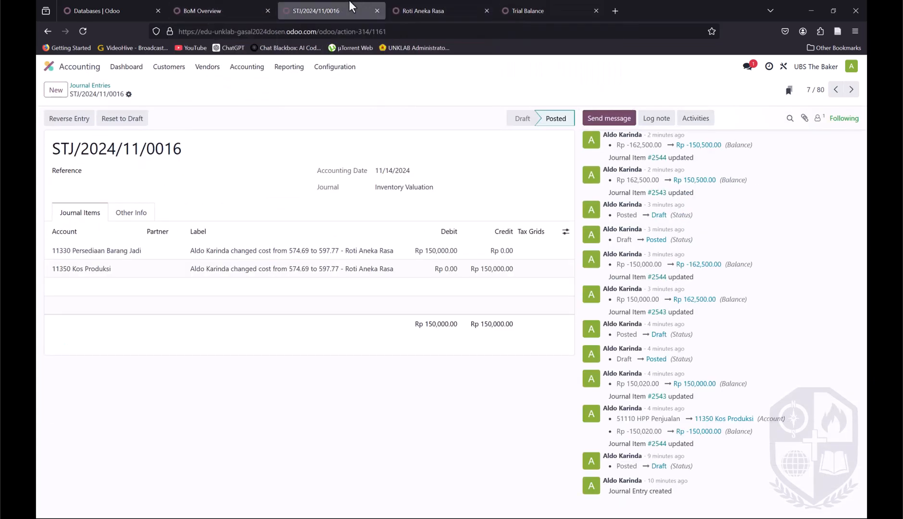
pyautogui.click(92, 94)
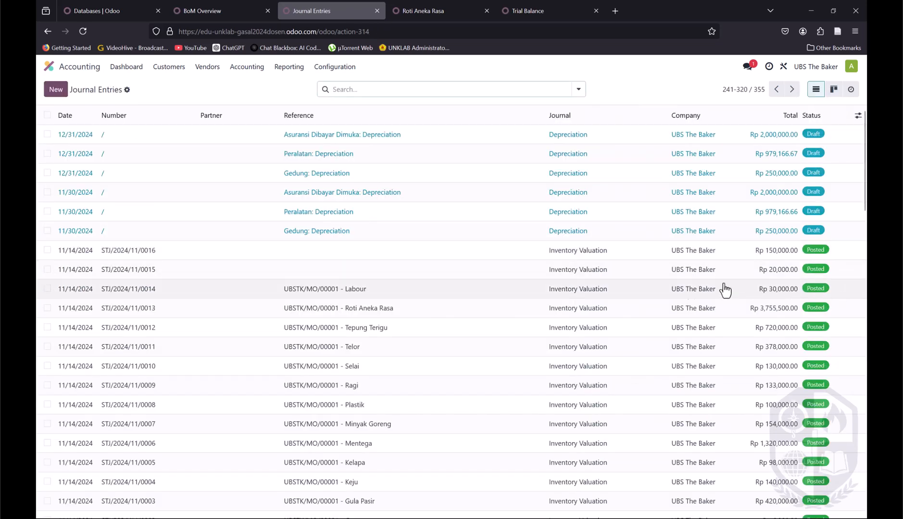
pyautogui.click(441, 295)
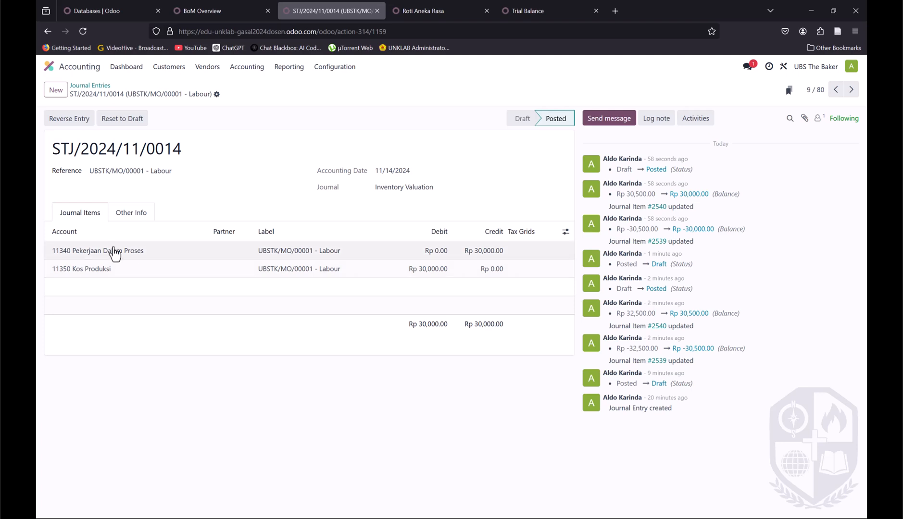
pyautogui.click(116, 122)
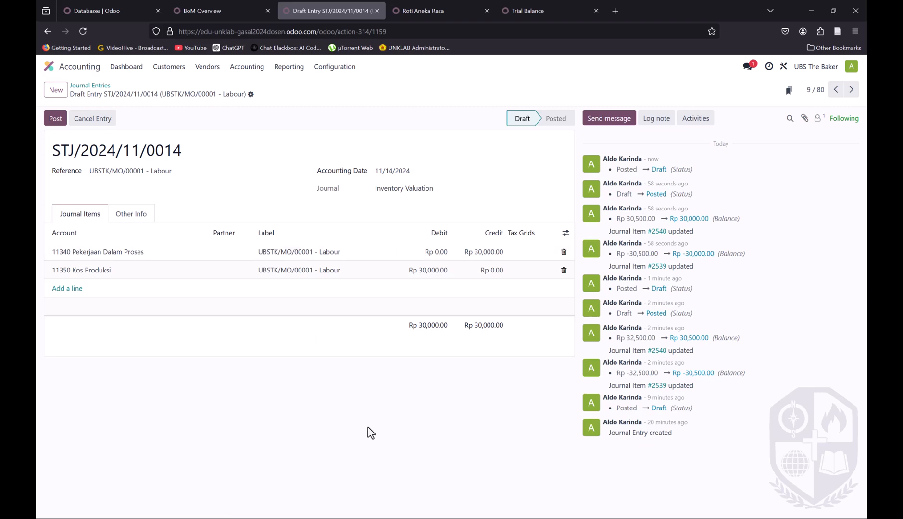
pyautogui.click(86, 85)
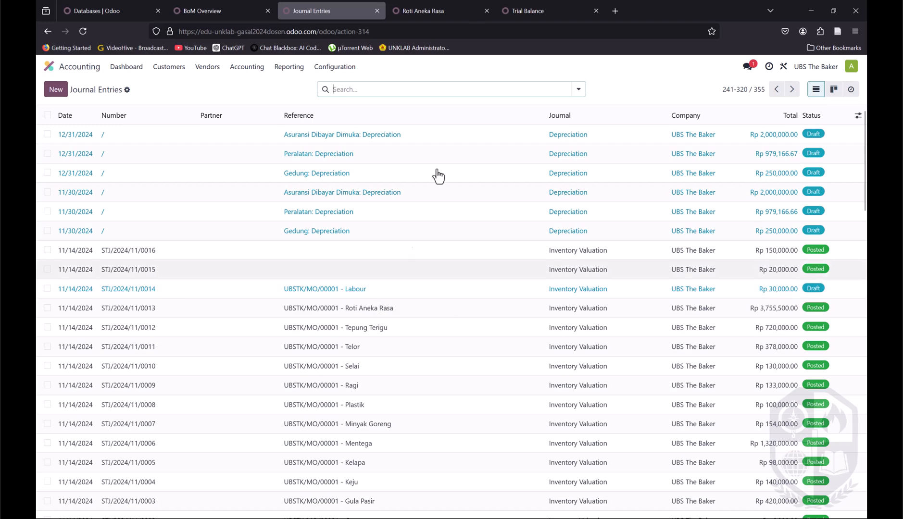
# Step: Check the end debit balance of 11330 Persediaan Barang Jadi in the December 2024 trial balance
pyautogui.click(434, 2)
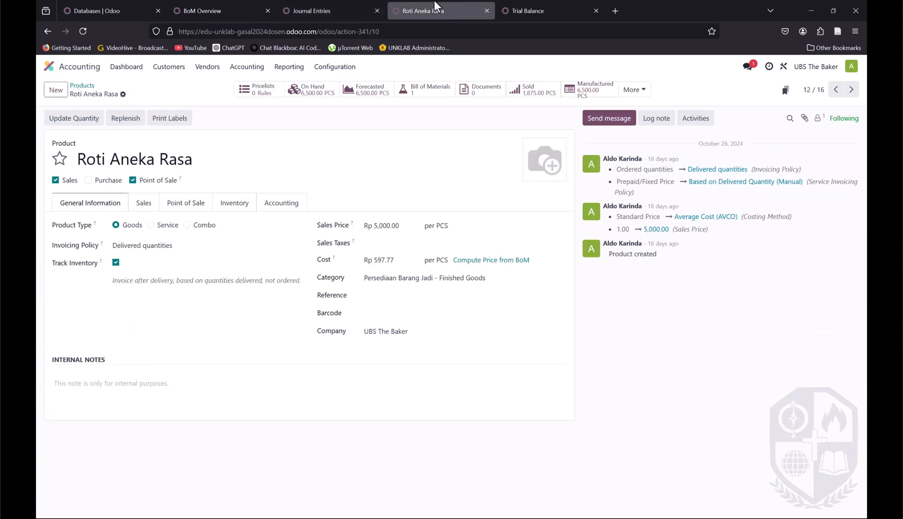
pyautogui.click(524, 6)
pyautogui.moveTo(568, 239); pyautogui.dragTo(611, 240)
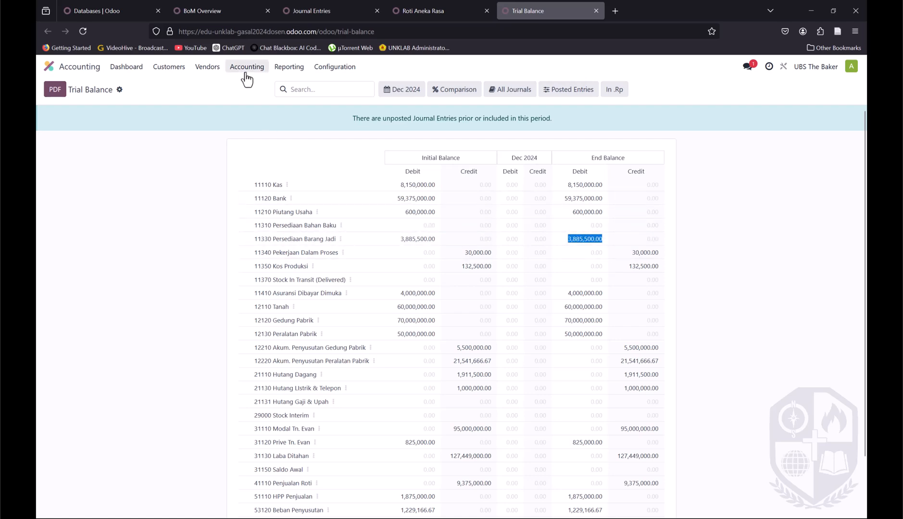
# Step: Compare the total BoM cost of Roti Aneka Rasa with the trial balance and review its Mixing and Baking operation costs
pyautogui.click(238, 12)
pyautogui.moveTo(700, 211); pyautogui.dragTo(765, 218)
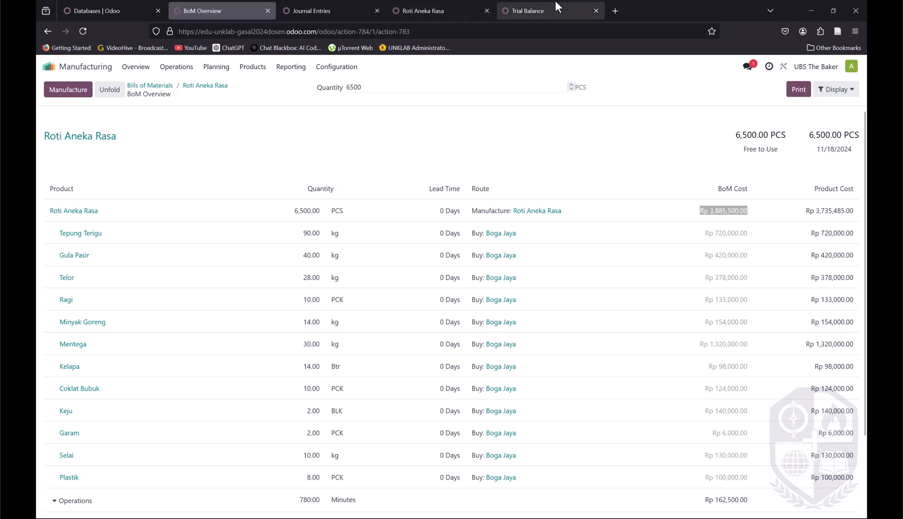
pyautogui.click(556, 8)
pyautogui.click(235, 8)
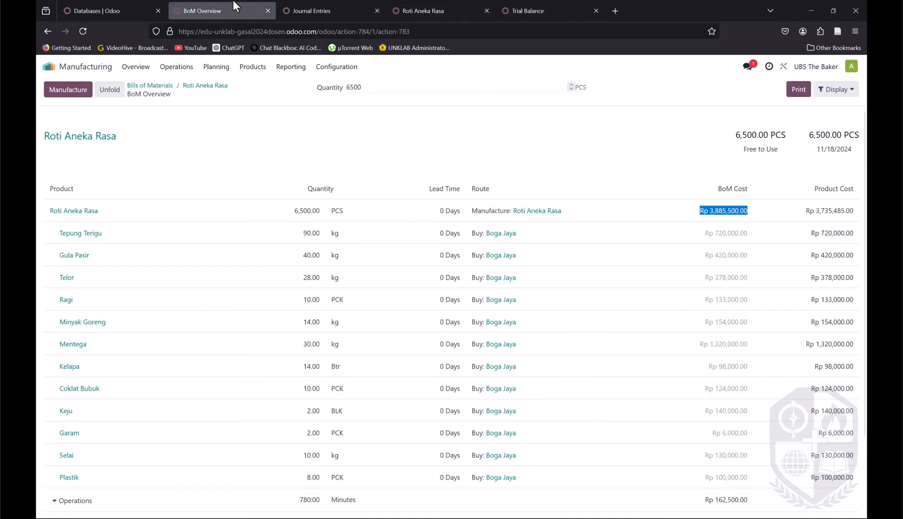
pyautogui.scroll(-3, 758, 431)
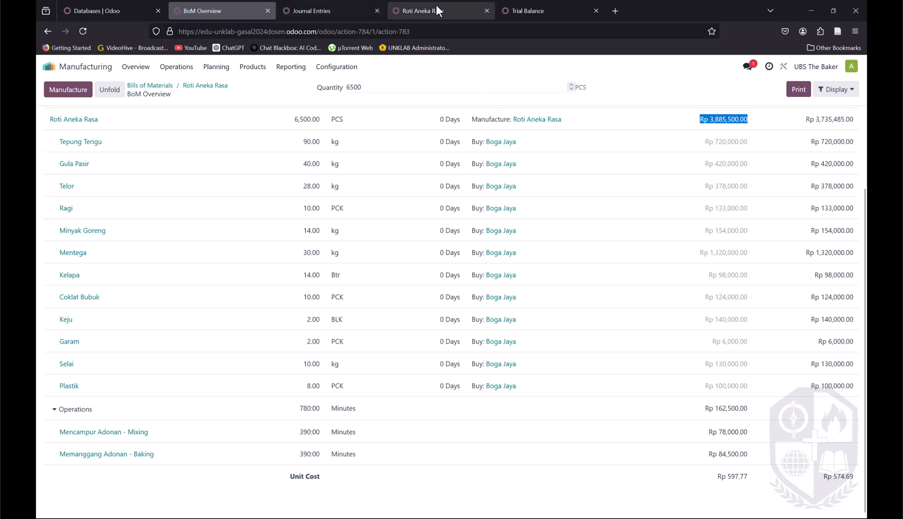
# Step: Check the end credit balances of 11340 Pekerjaan Dalam Proses and 11350 Kos Produksi against the BoM operation costs, and return to the journal entries
pyautogui.click(529, 10)
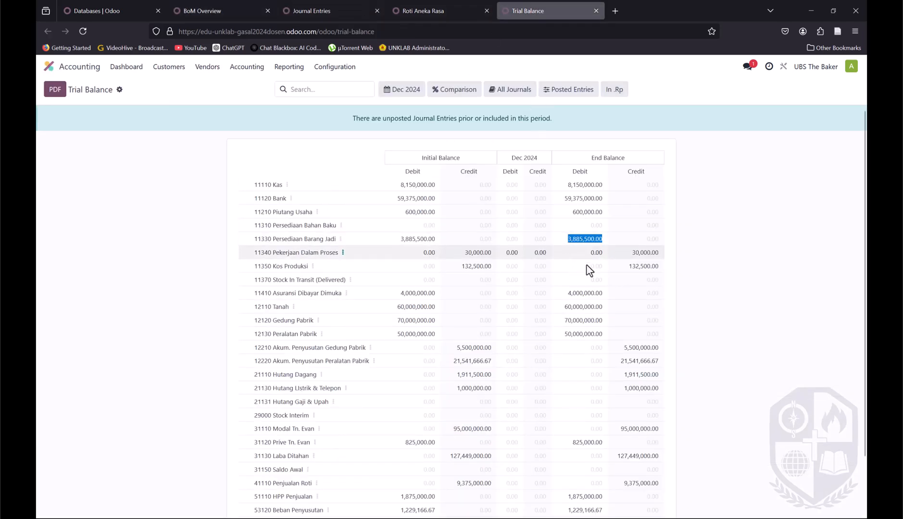
pyautogui.moveTo(632, 254); pyautogui.dragTo(655, 264)
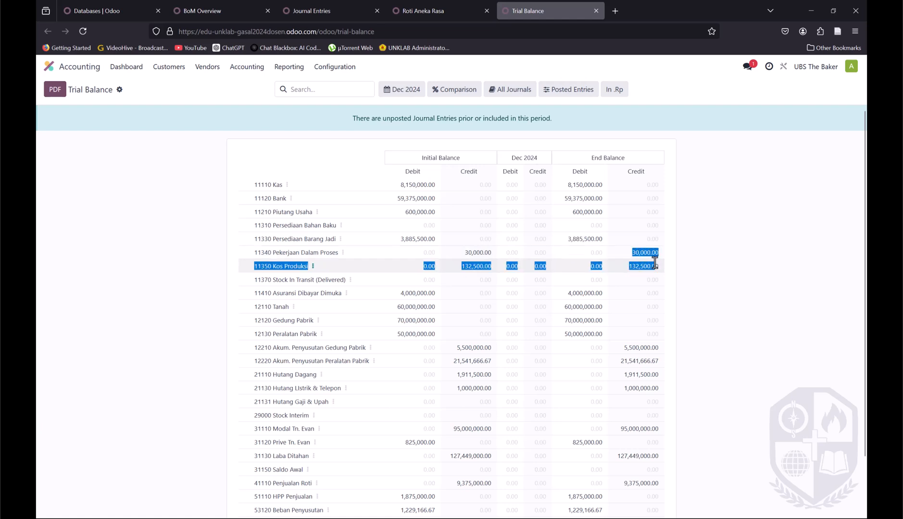
pyautogui.click(676, 270)
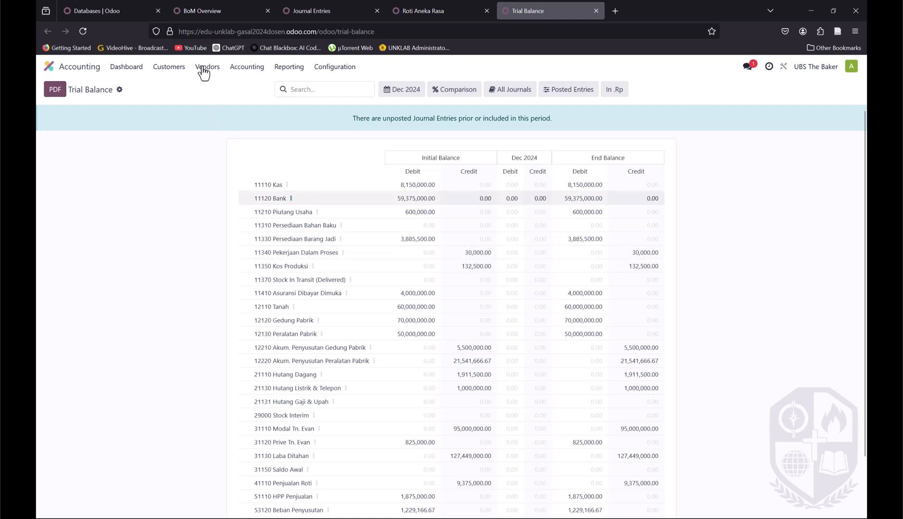
pyautogui.click(130, 7)
pyautogui.click(202, 4)
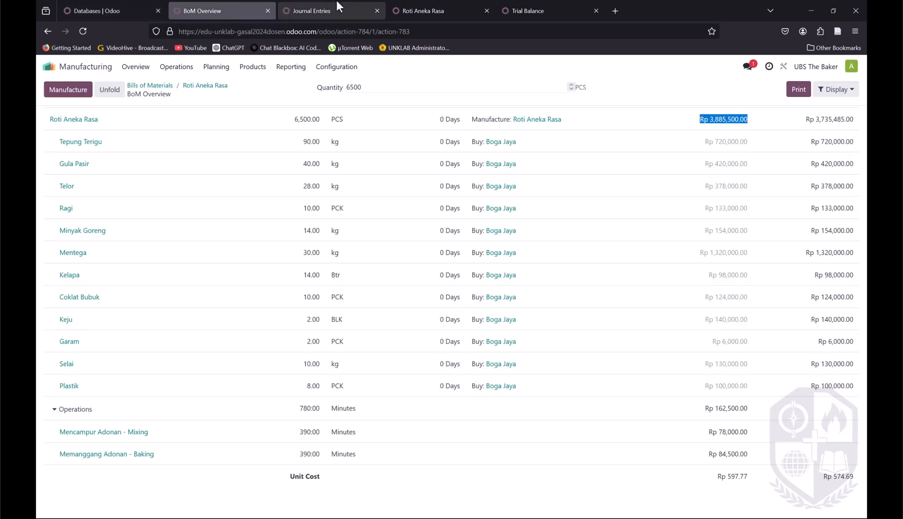
pyautogui.click(351, 2)
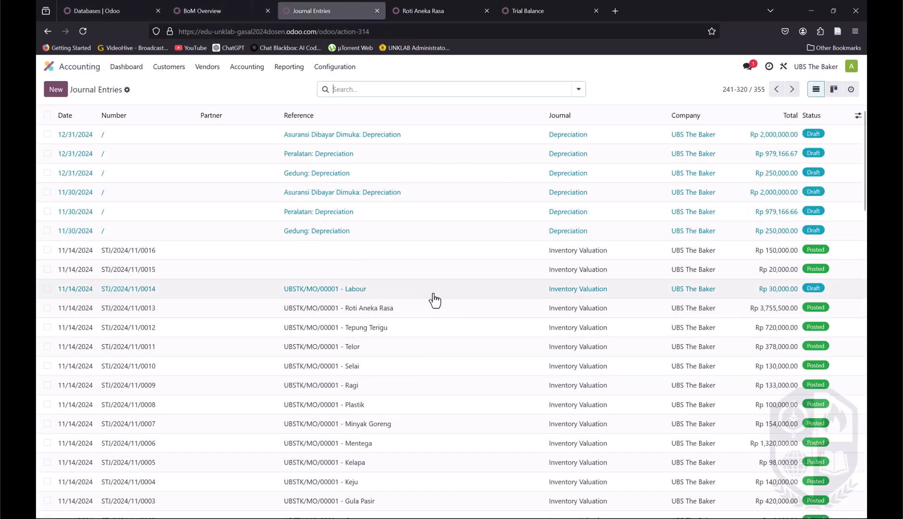
# Step: Switch to Transaksi No. 1.docx in Word and read the applied overhead and direct labour rates for Mixing and Baking
pyautogui.hotkey('alt', 'Tab')
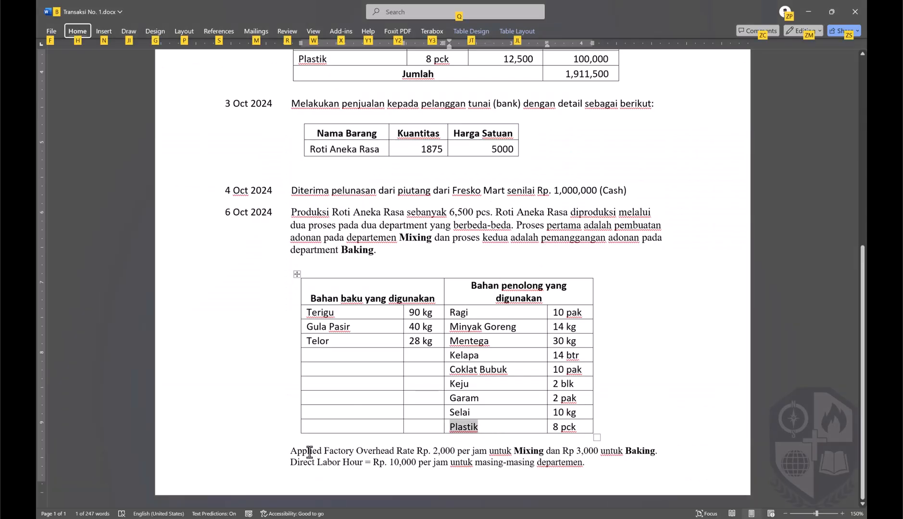
pyautogui.click(289, 452)
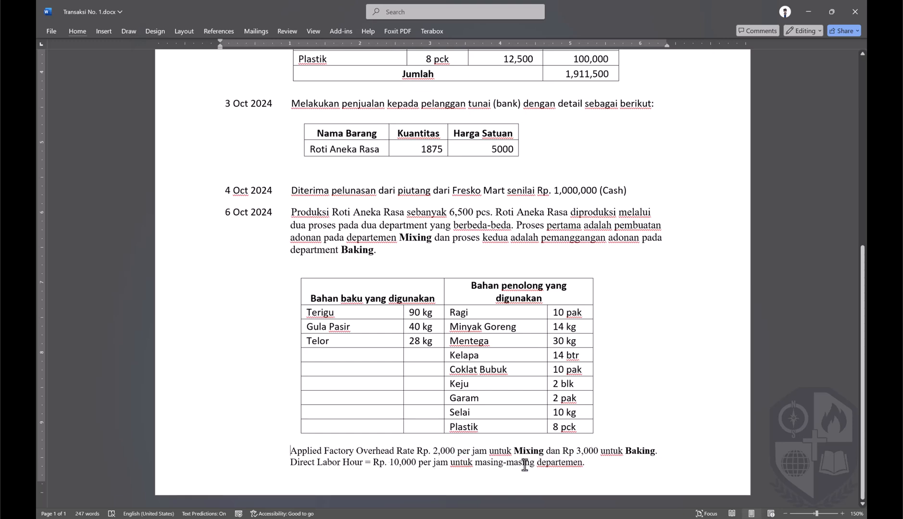
pyautogui.hotkey('alt', 'Tab')
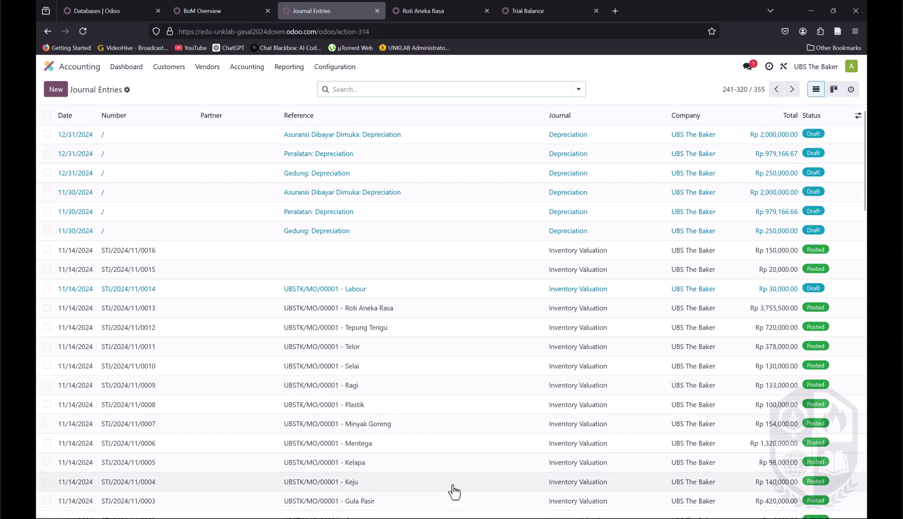
# Step: Switch to Book1 in Excel, maximize it, and clear the old figures from cells B1:E6 without saving the workbook
pyautogui.press('super')
pyautogui.click(623, 513)
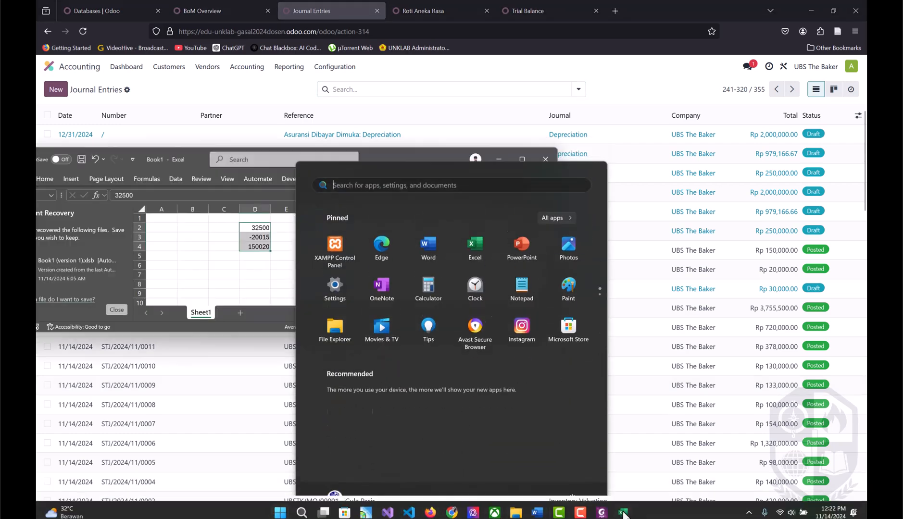
pyautogui.click(524, 162)
pyautogui.moveTo(217, 73); pyautogui.dragTo(323, 117)
pyautogui.press('Delete')
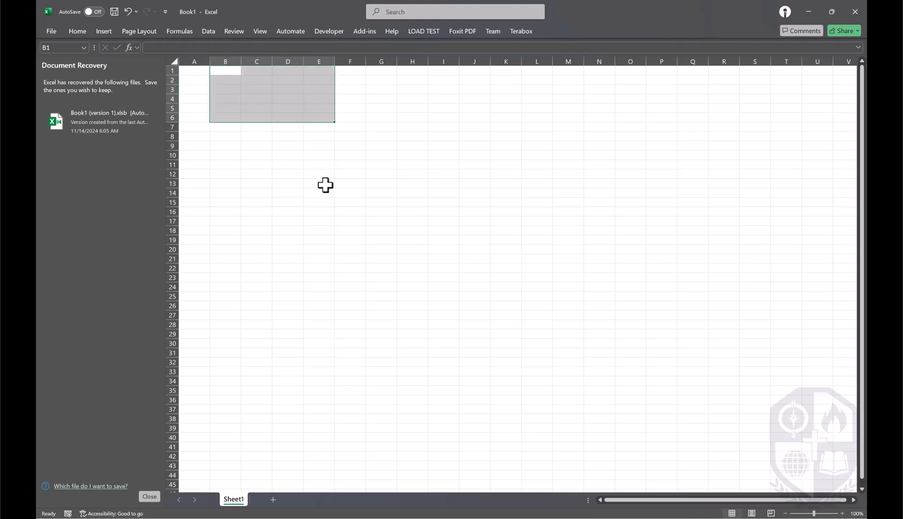
pyautogui.keyDown('ctrl'); pyautogui.scroll(8, 324, 186); pyautogui.keyUp('ctrl')
pyautogui.click(410, 156)
pyautogui.hotkey('ctrl', 's')
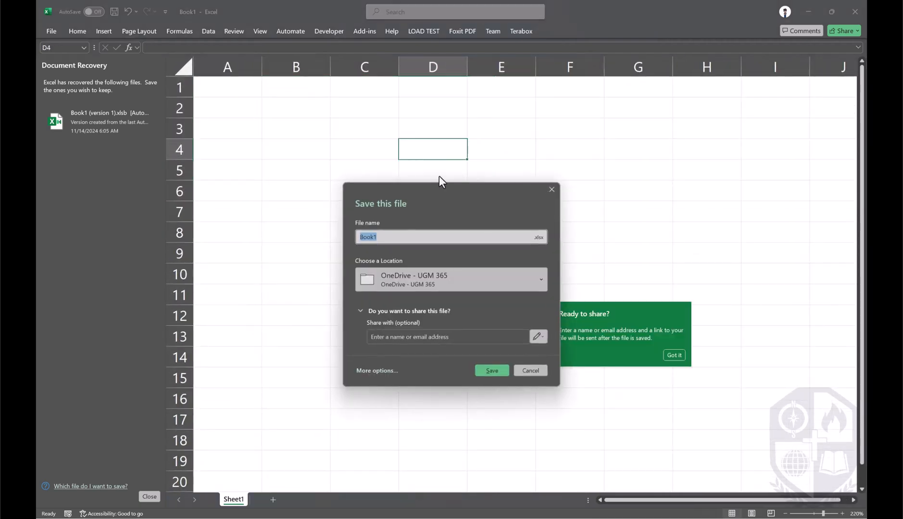
pyautogui.click(542, 373)
# Step: Enter the headings Departement in A2 and Overhead in B2, and fit column A to its text
pyautogui.click(208, 106)
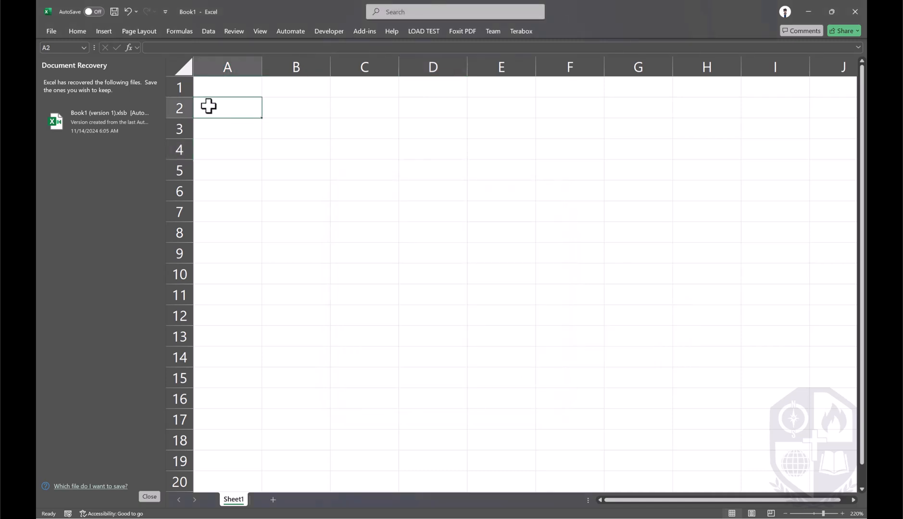
pyautogui.write('Depat')
pyautogui.press('BackSpace')
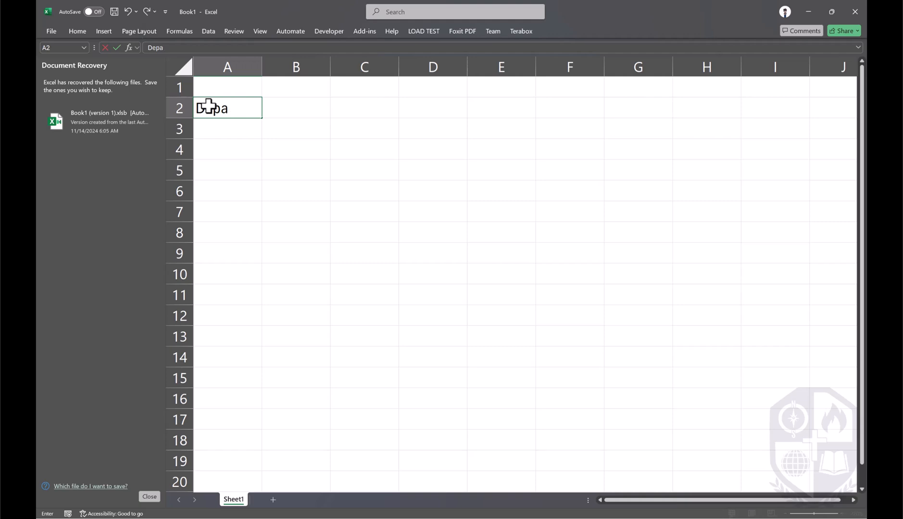
pyautogui.write('retement')
pyautogui.press('Tab')
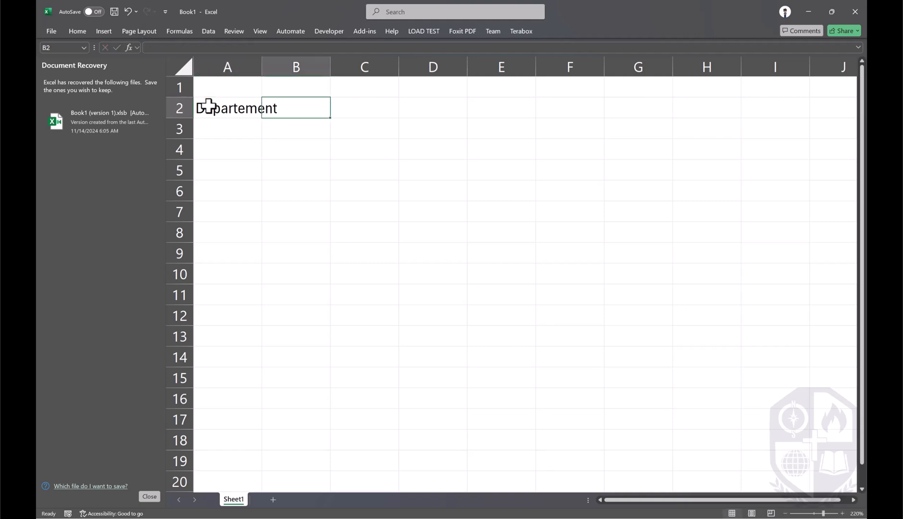
pyautogui.write('T')
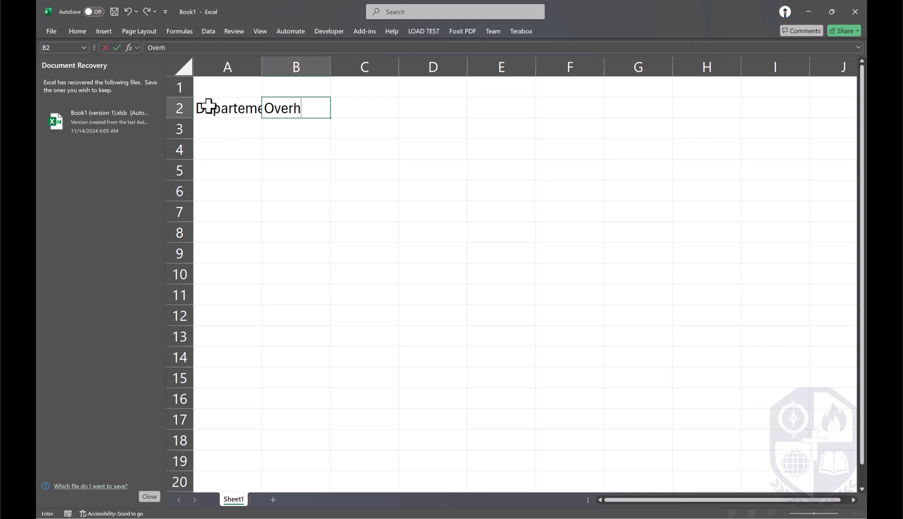
pyautogui.press('Return')
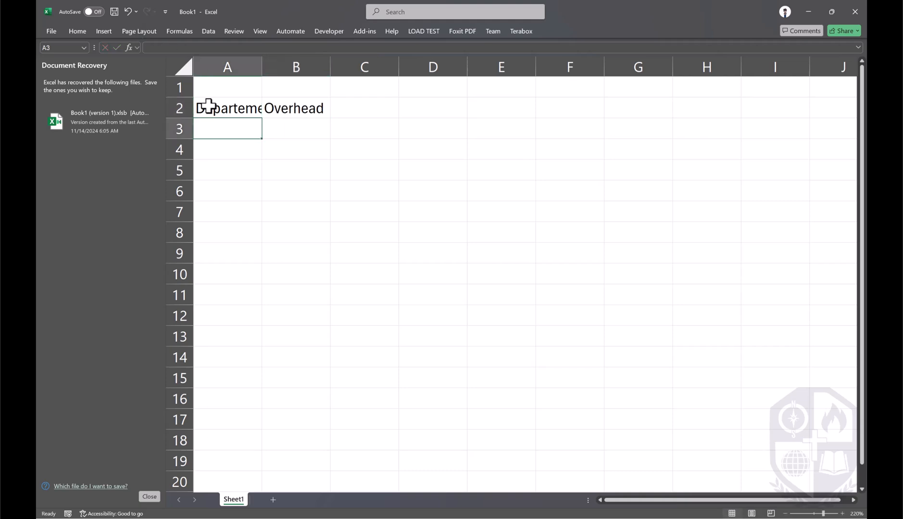
pyautogui.doubleClick(263, 70)
pyautogui.click(391, 107)
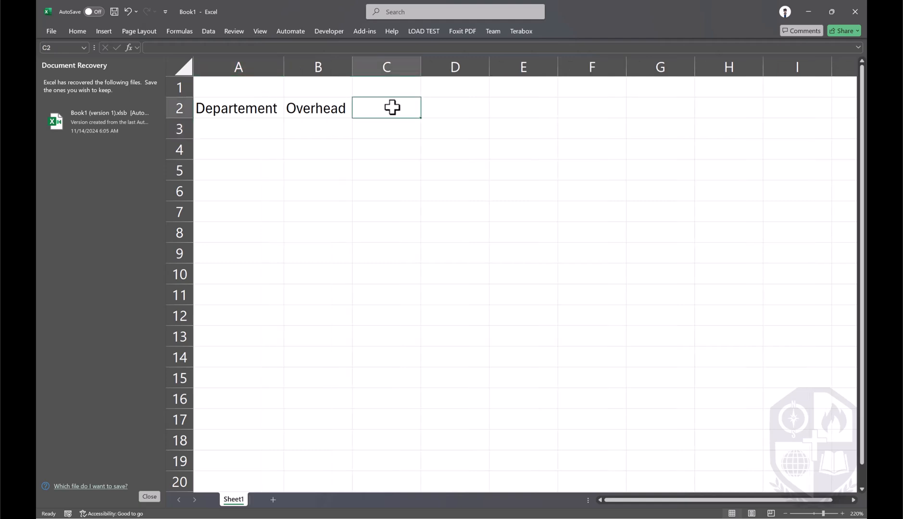
# Step: Enter Mixing in A3 and copy the Mencampur Adonan - Mixing cost of 78,000.00 from the BoM overview into B3
pyautogui.click(275, 126)
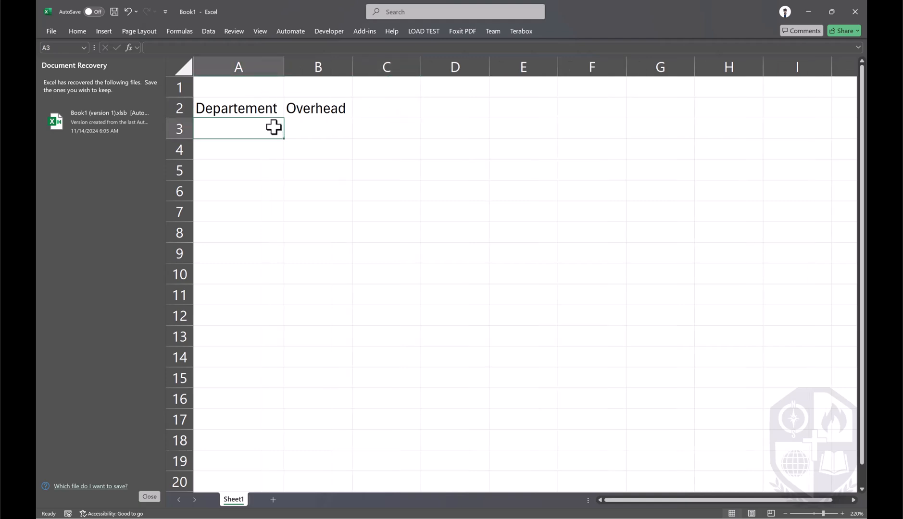
pyautogui.write('Mixin')
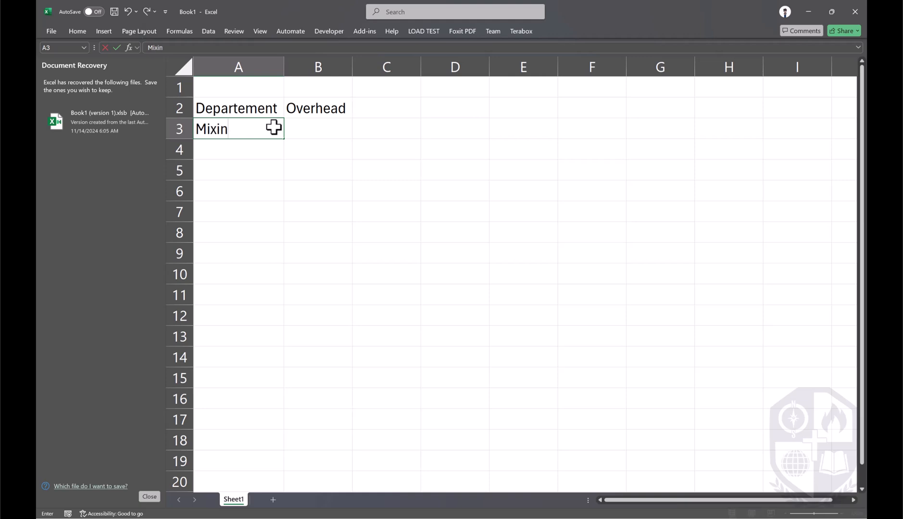
pyautogui.write('g')
pyautogui.press('Tab')
pyautogui.hotkey('alt', 'Tab')
pyautogui.hotkey('alt', 'Tab')
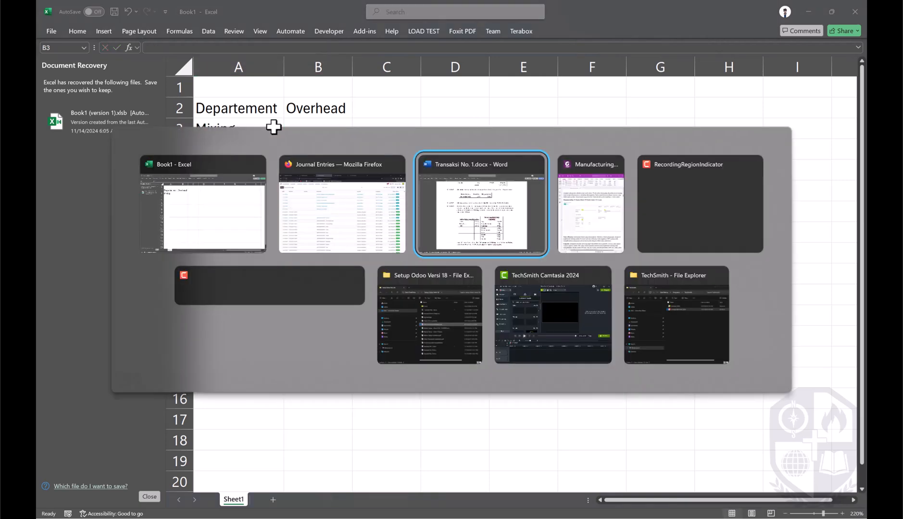
pyautogui.click(362, 241)
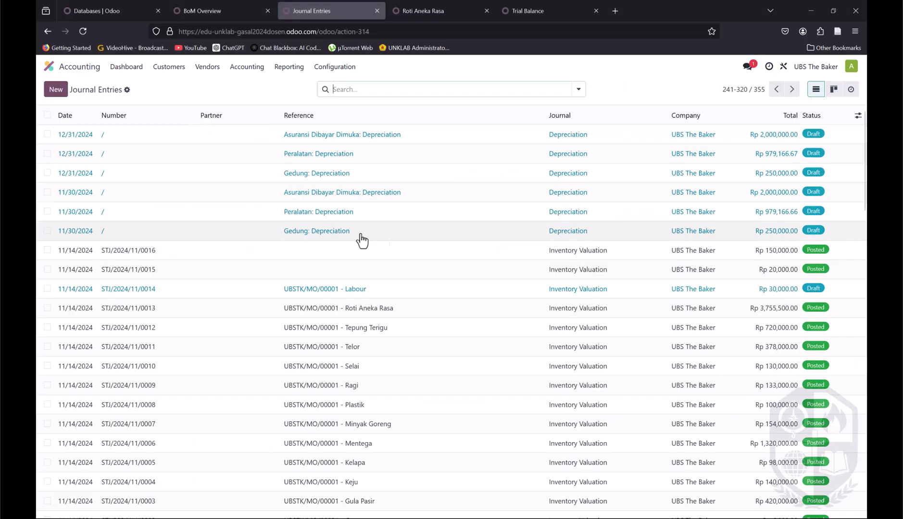
pyautogui.click(228, 10)
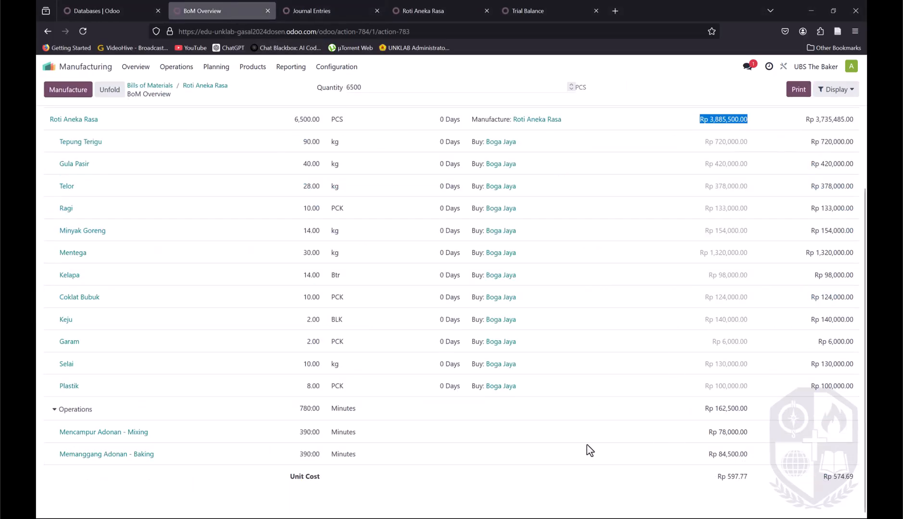
pyautogui.doubleClick(719, 434)
pyautogui.hotkey('ctrl', 'c')
pyautogui.hotkey('alt', 'Tab')
pyautogui.hotkey('ctrl', 'v')
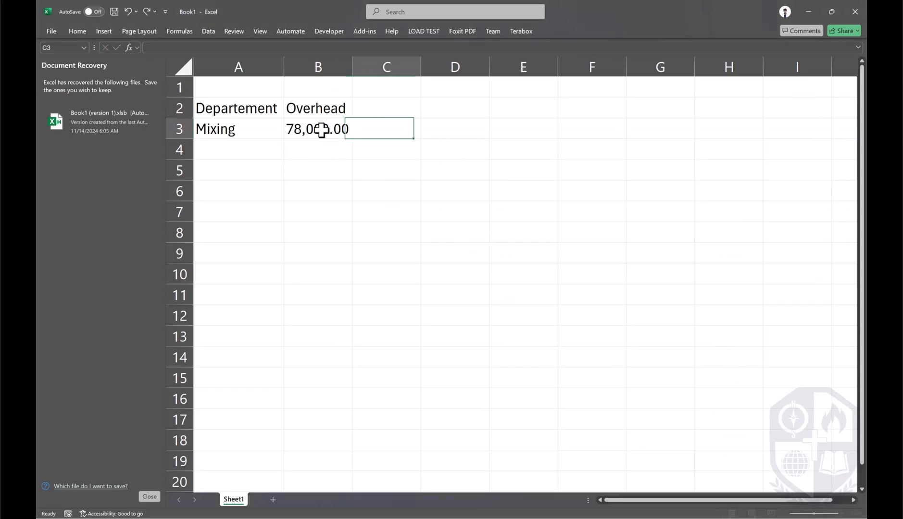
# Step: Enter Baking in A4 and copy the Memanggang Adonan - Baking cost of 84,500.00 from the BoM overview into B4
pyautogui.click(228, 150)
pyautogui.write('Baking')
pyautogui.press('Tab')
pyautogui.hotkey('alt', 'Tab')
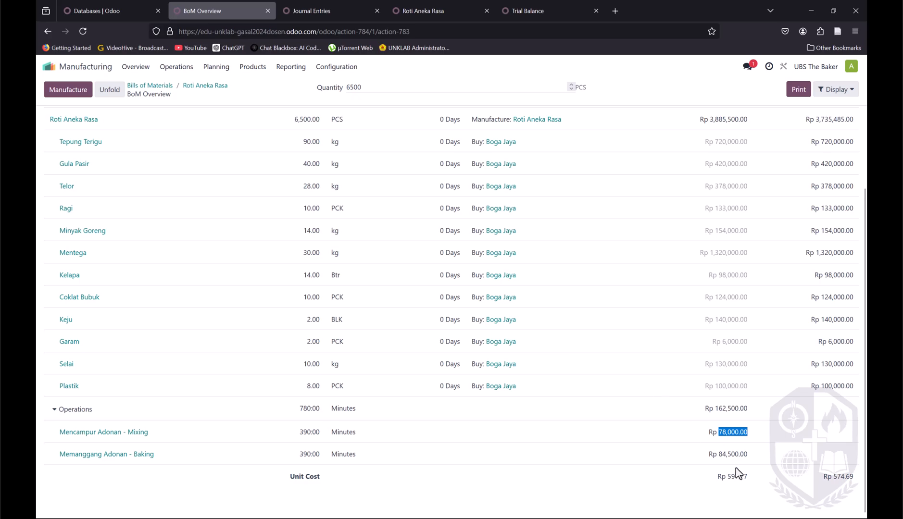
pyautogui.moveTo(758, 454); pyautogui.dragTo(724, 454)
pyautogui.hotkey('ctrl', 'c')
pyautogui.hotkey('alt', 'Tab')
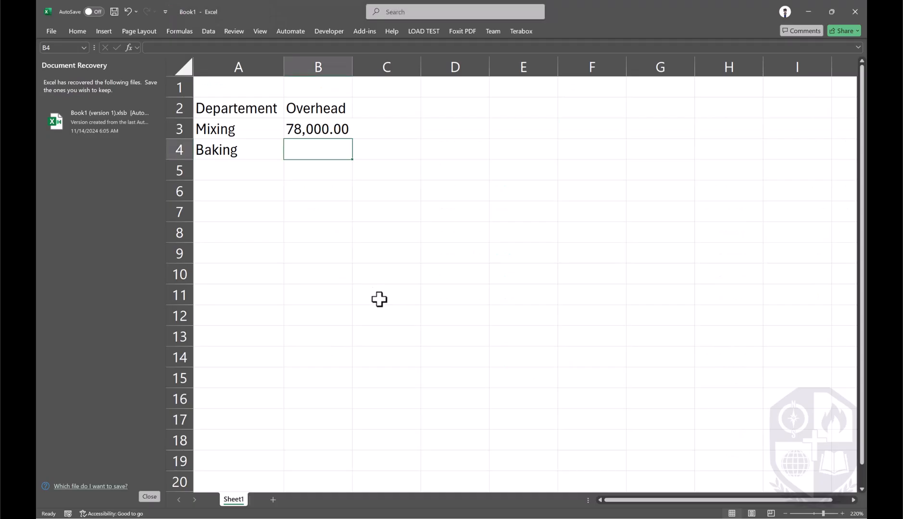
pyautogui.doubleClick(319, 148)
pyautogui.hotkey('ctrl', 'v')
pyautogui.press('Tab')
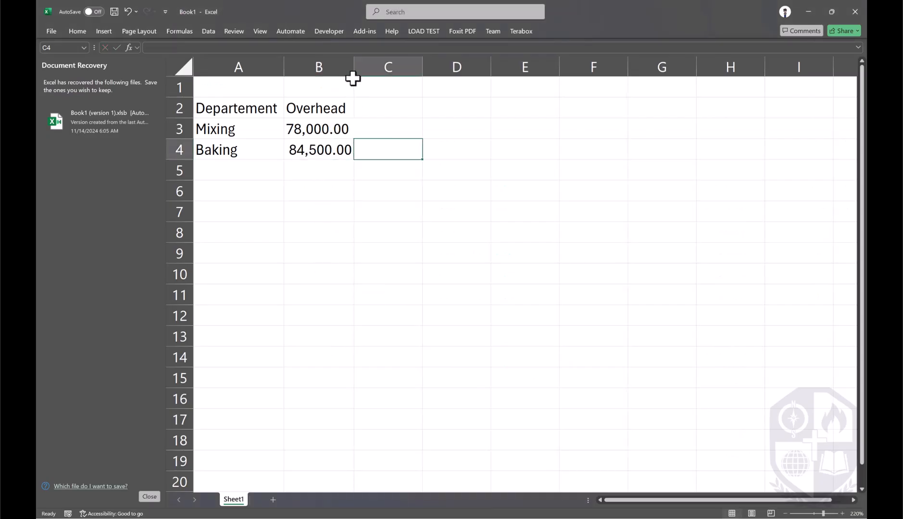
# Step: Widen column B slightly and apply the comma number style to the overhead amounts in B3:B4
pyautogui.moveTo(354, 66); pyautogui.dragTo(360, 67)
pyautogui.click(379, 103)
pyautogui.moveTo(344, 128); pyautogui.dragTo(334, 155)
pyautogui.click(77, 31)
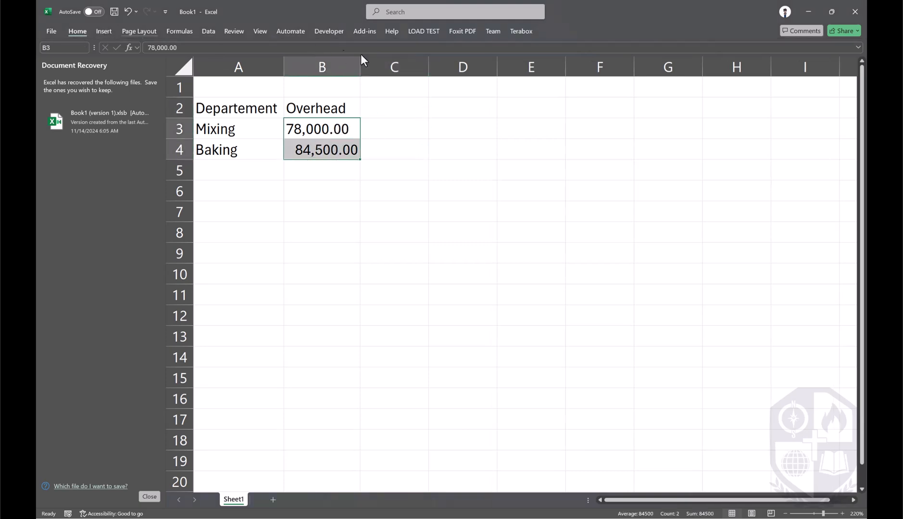
pyautogui.click(423, 70)
pyautogui.click(402, 128)
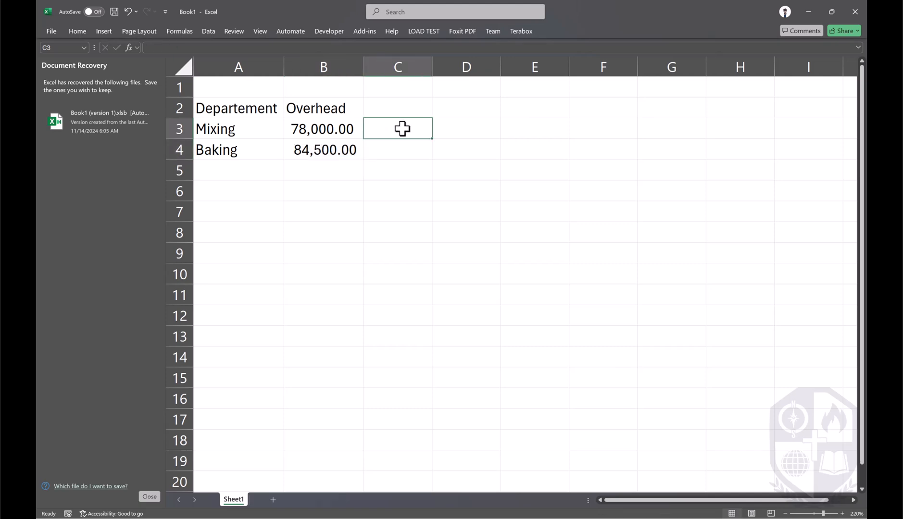
# Step: Apply the comma number style to the whole of columns B through E
pyautogui.click(391, 144)
pyautogui.moveTo(312, 67); pyautogui.dragTo(534, 67)
pyautogui.click(77, 31)
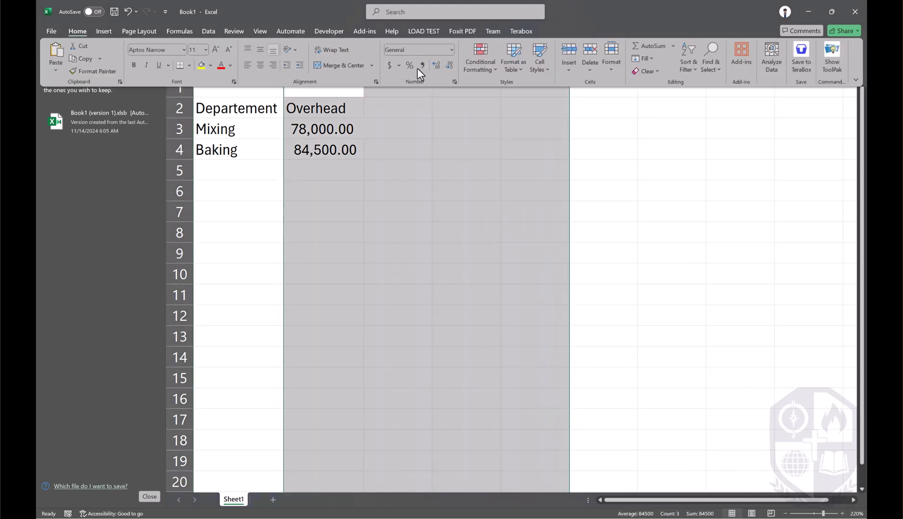
pyautogui.click(423, 68)
pyautogui.click(353, 149)
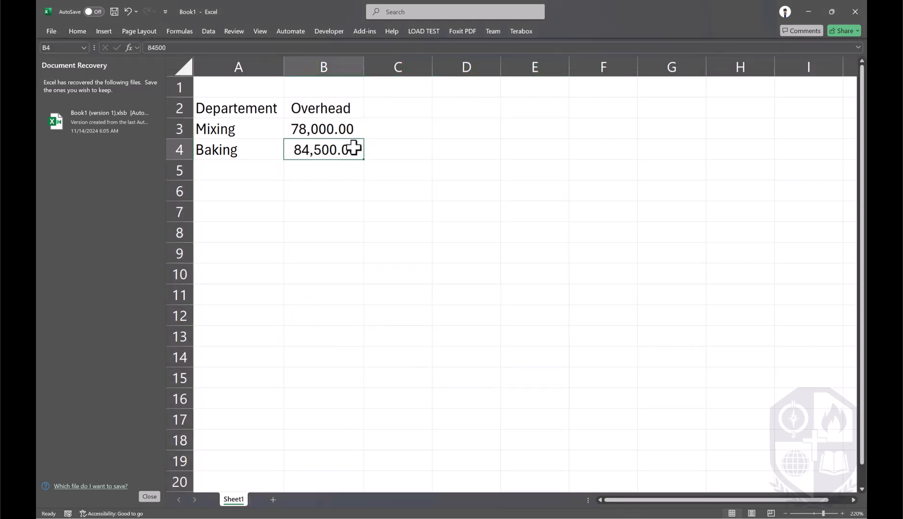
pyautogui.hotkey('ctrl', 'v')
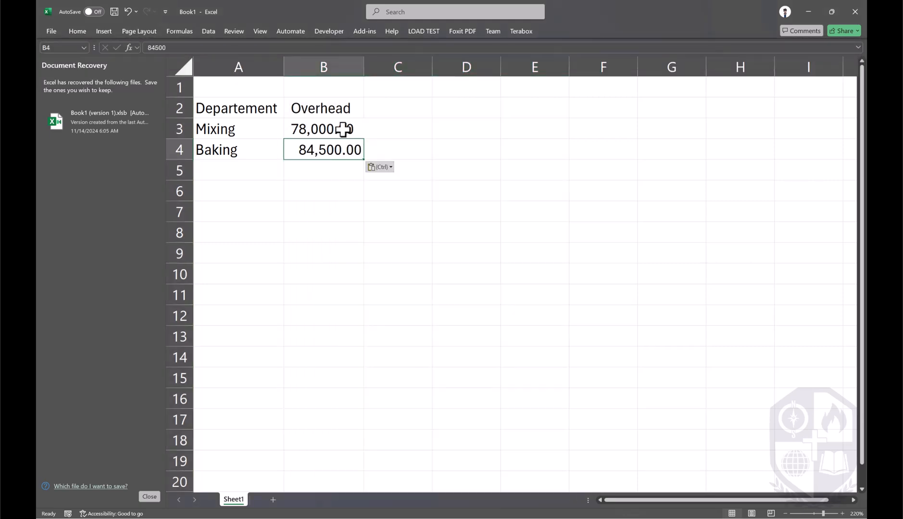
pyautogui.hotkey('ctrl', 'z')
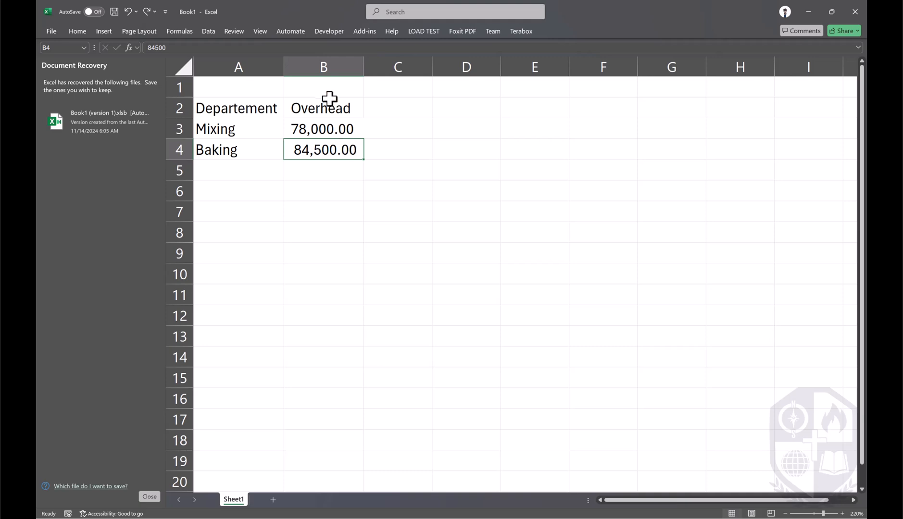
# Step: Add the header Jam in C2 for the hours worked in each department
pyautogui.click(338, 65)
pyautogui.moveTo(377, 68); pyautogui.dragTo(483, 65)
pyautogui.click(377, 107)
pyautogui.hotkey('alt', 'Tab')
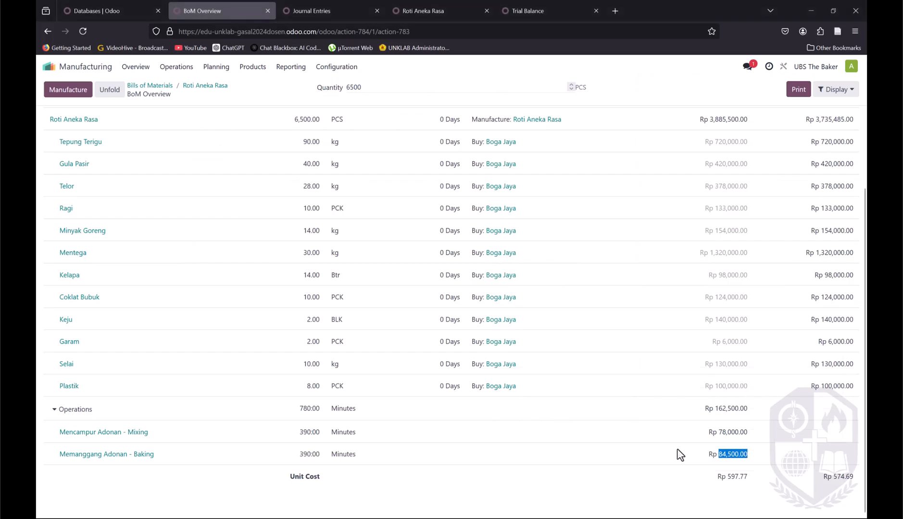
pyautogui.hotkey('alt', 'Tab')
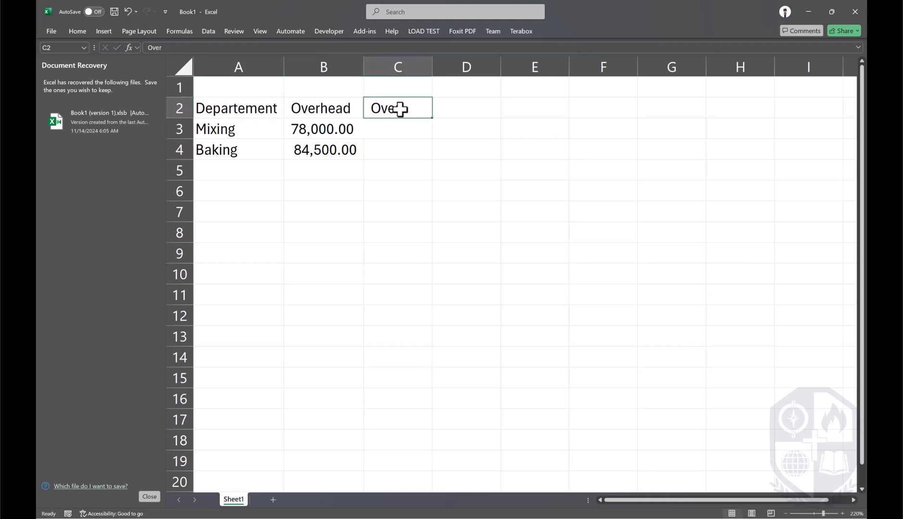
pyautogui.write('Jam')
pyautogui.press('Return')
# Step: Enter the Mixing hours in C3 by dividing the 390 minutes from the BoM overview by 60
pyautogui.hotkey('alt', 'Tab')
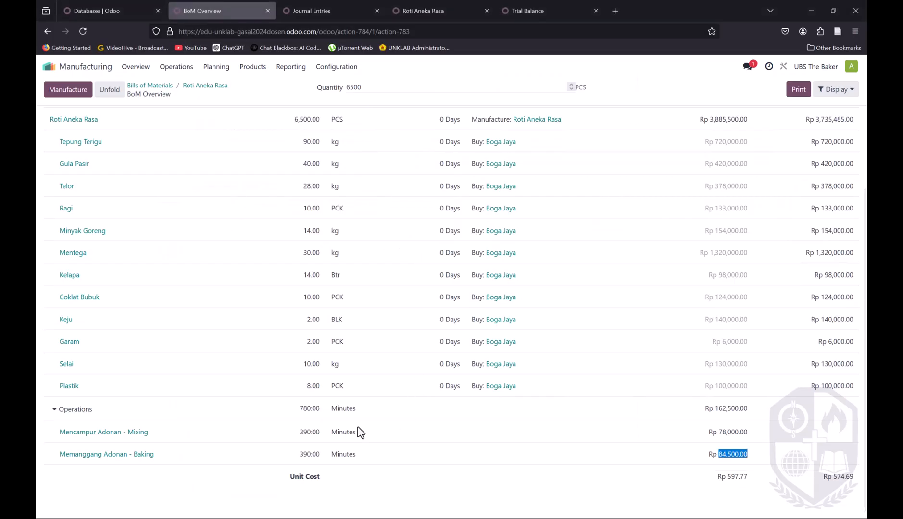
pyautogui.moveTo(301, 437); pyautogui.dragTo(310, 434)
pyautogui.hotkey('alt', 'Tab')
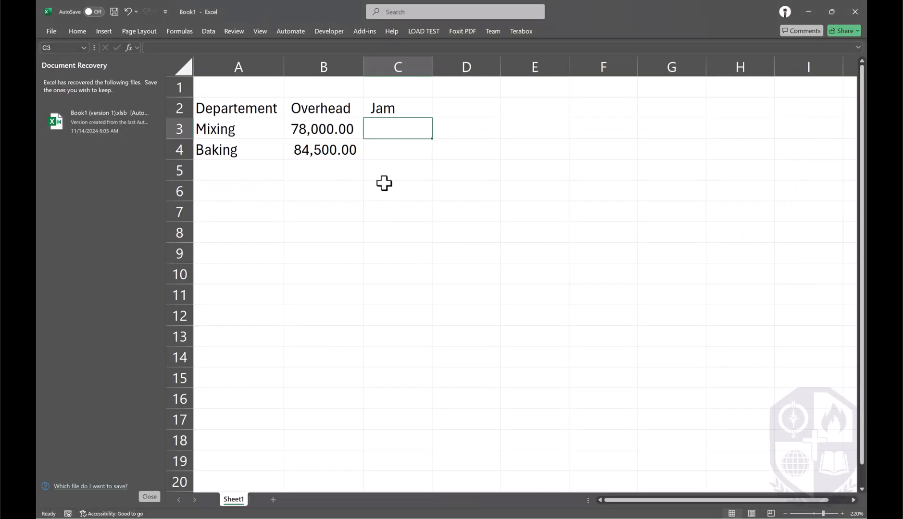
pyautogui.write('390:')
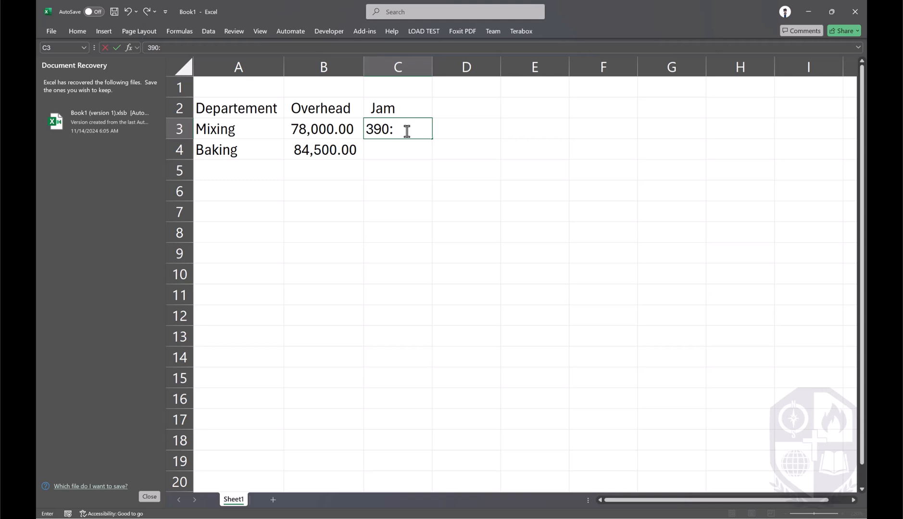
pyautogui.click(368, 127)
pyautogui.write('+')
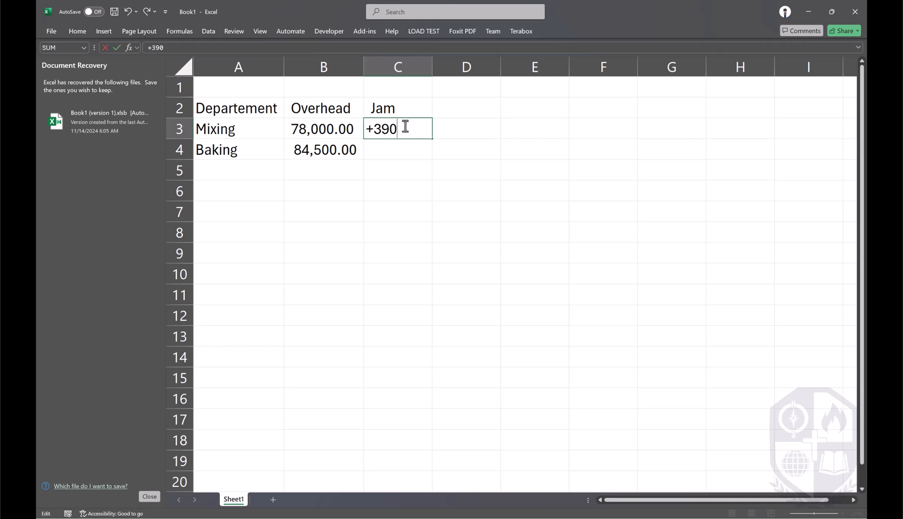
pyautogui.write('/60')
pyautogui.press('Return')
# Step: Fill the Mixing hours from C3 down into C4 for Baking
pyautogui.click(399, 127)
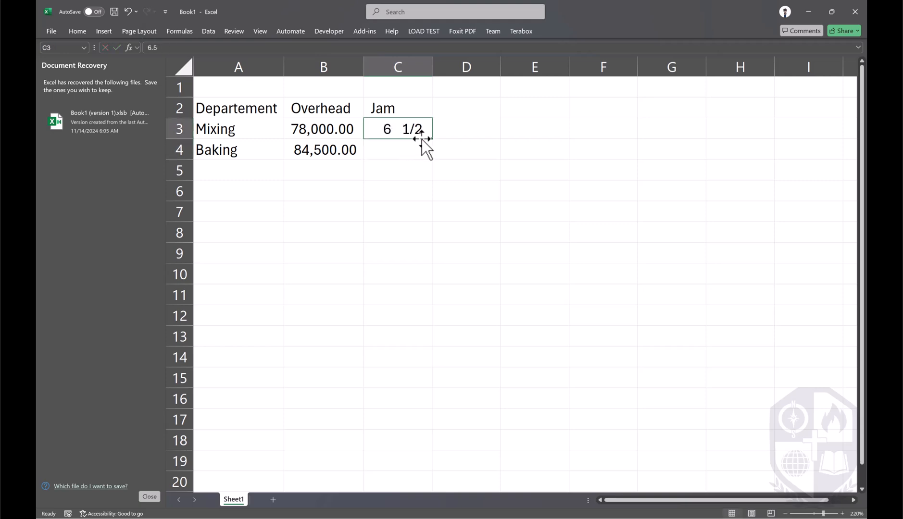
pyautogui.moveTo(433, 139); pyautogui.dragTo(416, 147)
pyautogui.click(416, 148)
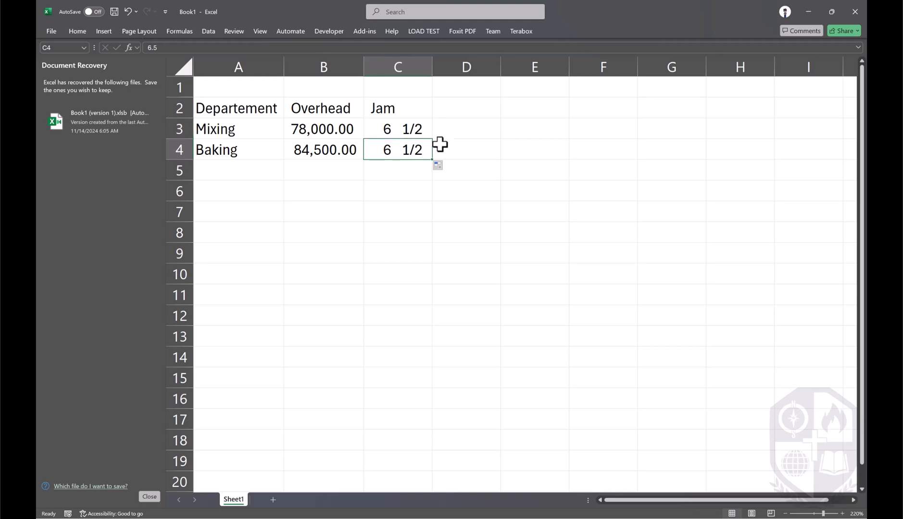
# Step: Change the header in B2 to conversion
pyautogui.click(451, 136)
pyautogui.click(461, 108)
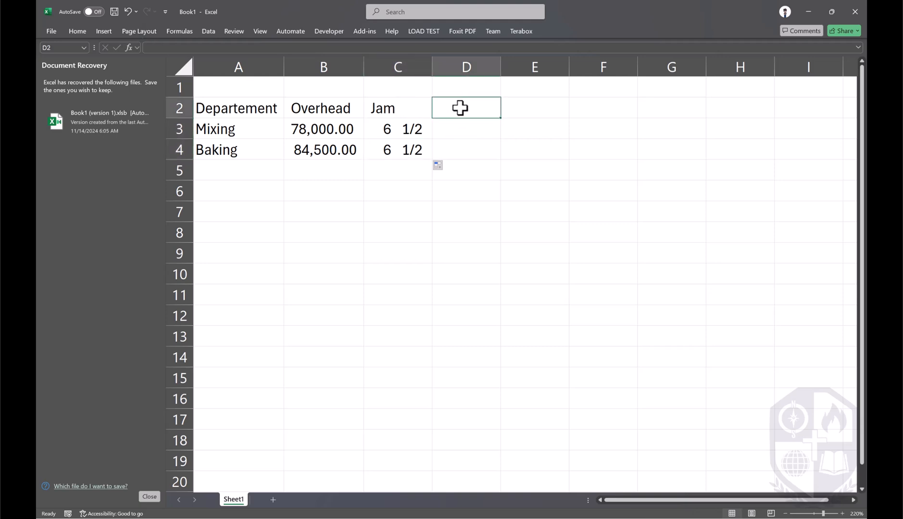
pyautogui.write('Over')
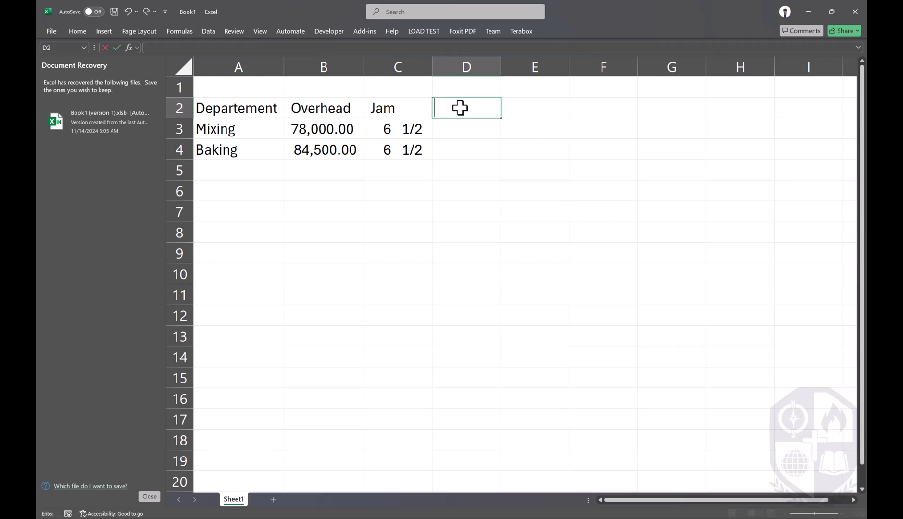
pyautogui.click(325, 107)
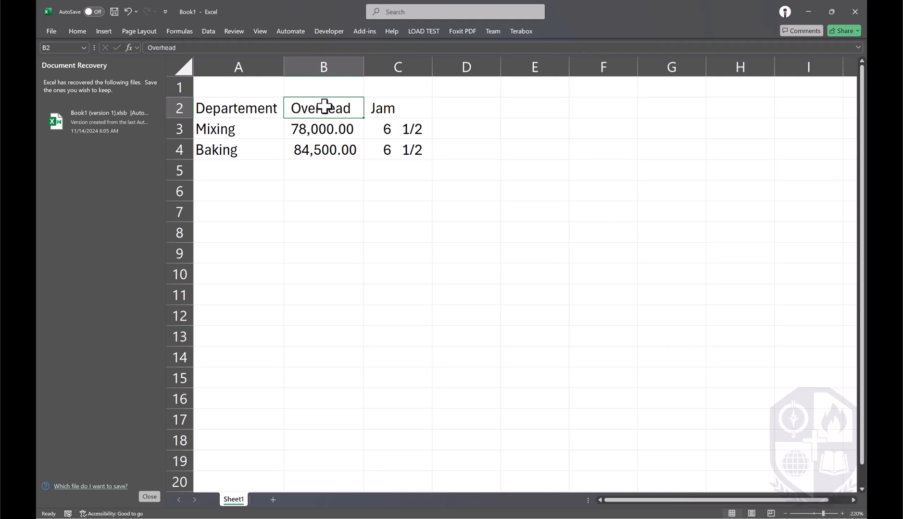
pyautogui.write('c')
pyautogui.press('BackSpace')
pyautogui.press('BackSpace')
pyautogui.press('BackSpace')
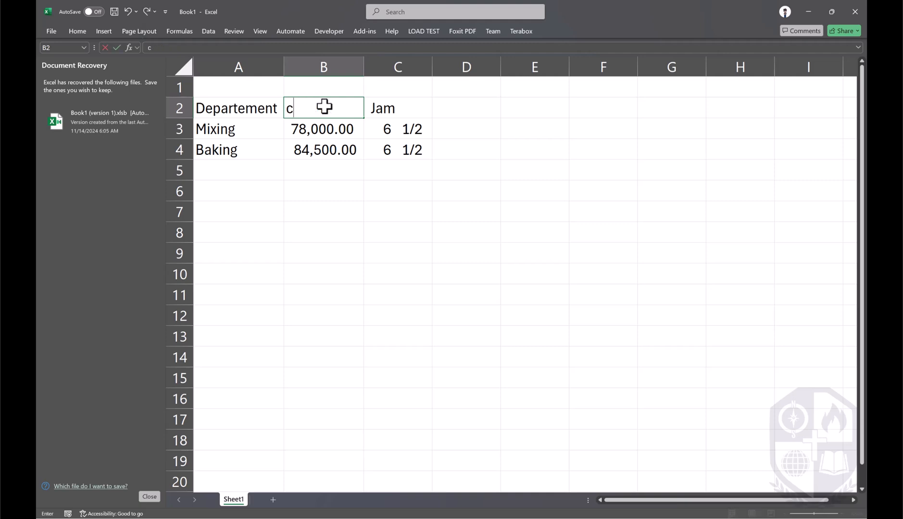
pyautogui.write('onversion')
pyautogui.press('Tab')
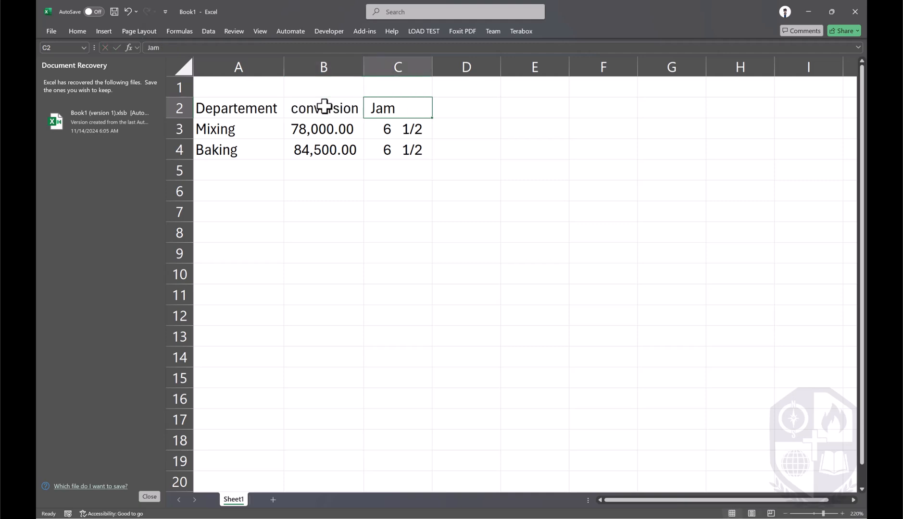
# Step: Enter overhead as the header in D2
pyautogui.press('Tab')
pyautogui.write('overh')
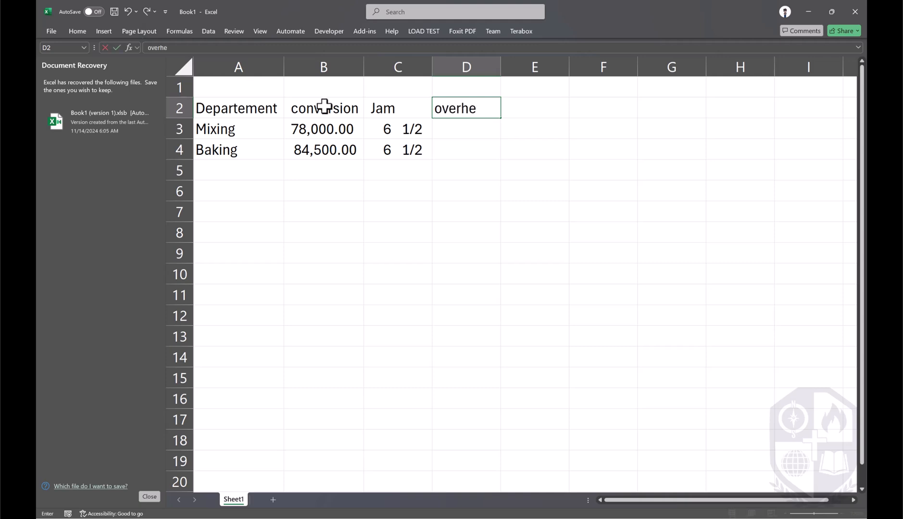
pyautogui.press('Tab')
# Step: Look up the Mixing overhead rate in the Word transaction document and calculate Mixing overhead in D3 with +2000*C3
pyautogui.click(465, 132)
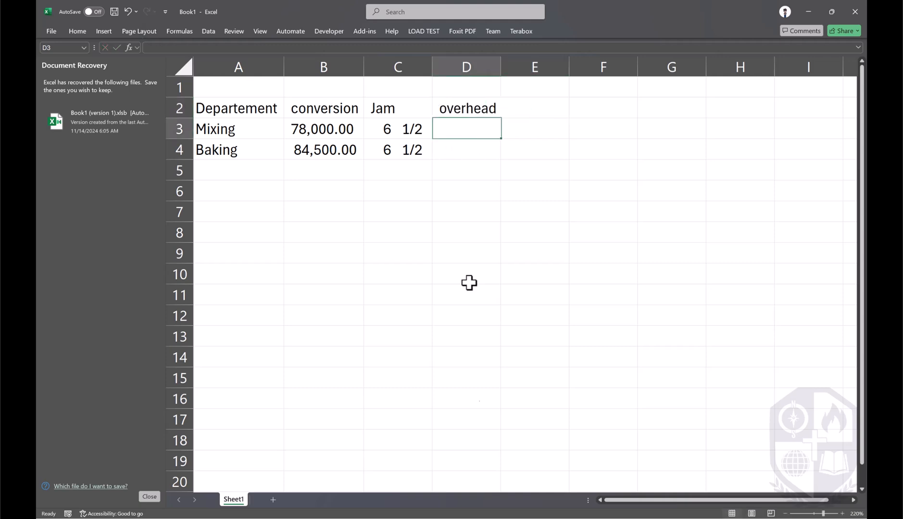
pyautogui.hotkey('alt', 'Tab')
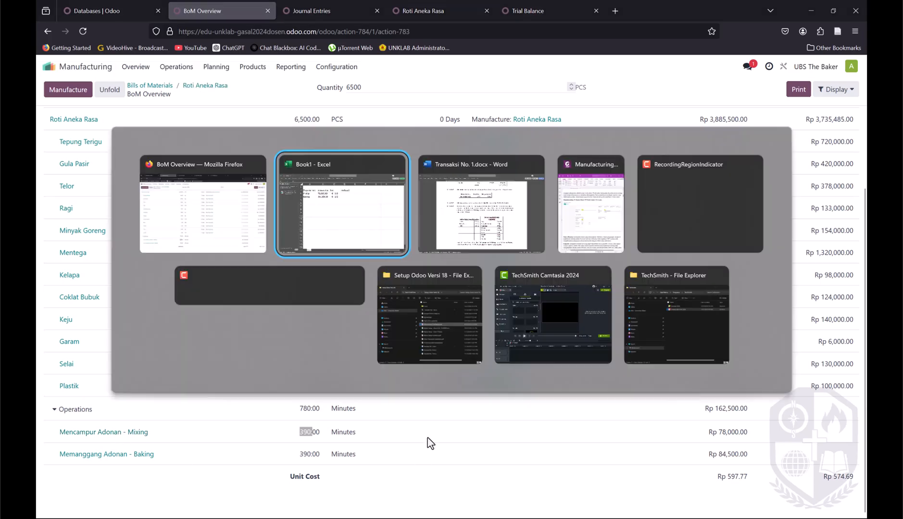
pyautogui.hotkey('alt', 'Tab')
pyautogui.hotkey('alt', 'Tab')
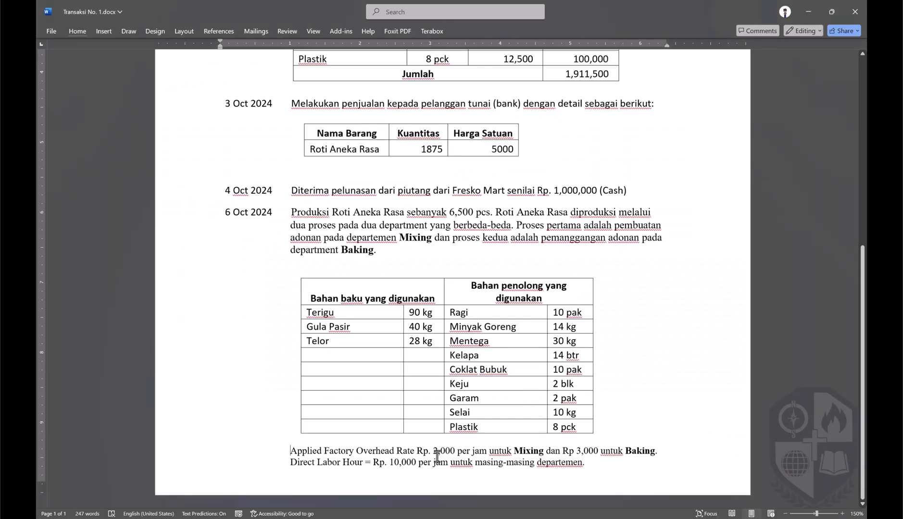
pyautogui.moveTo(433, 451); pyautogui.dragTo(455, 451)
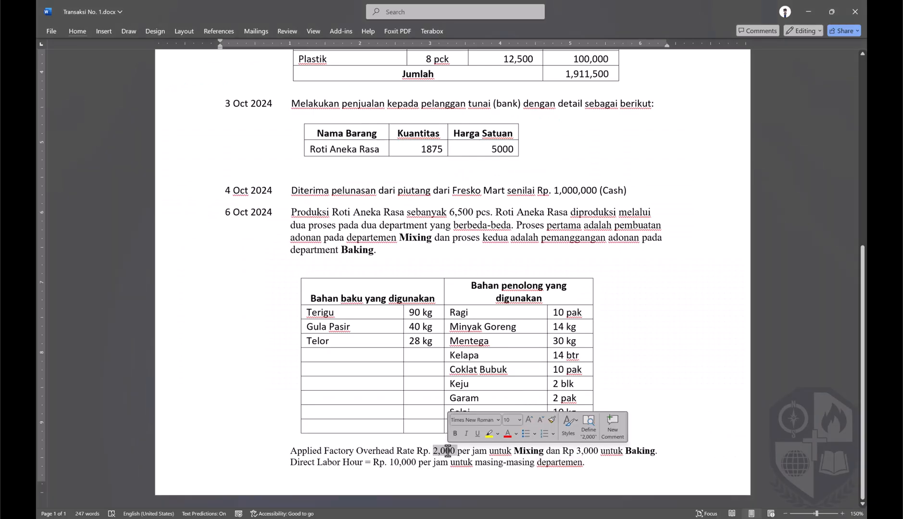
pyautogui.hotkey('alt', 'Tab')
pyautogui.hotkey('alt', 'Tab')
pyautogui.hotkey('alt', 'Tab')
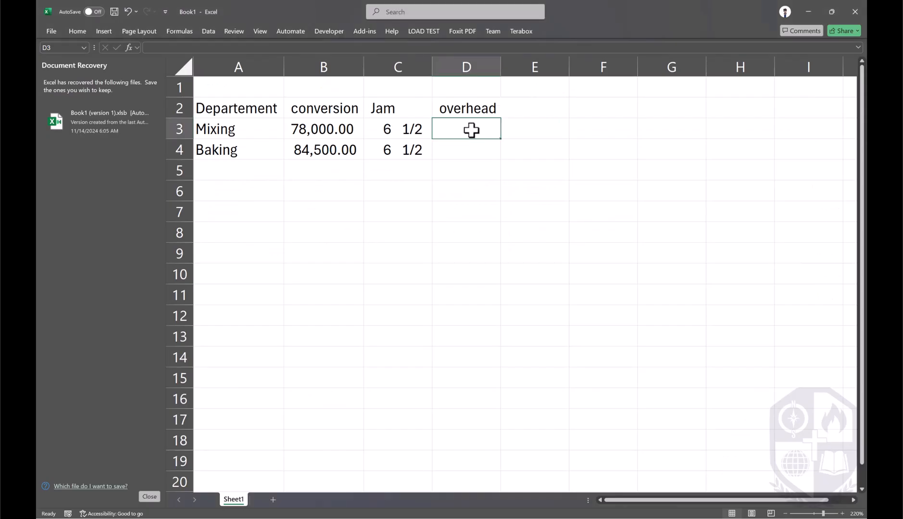
pyautogui.write('+2000*')
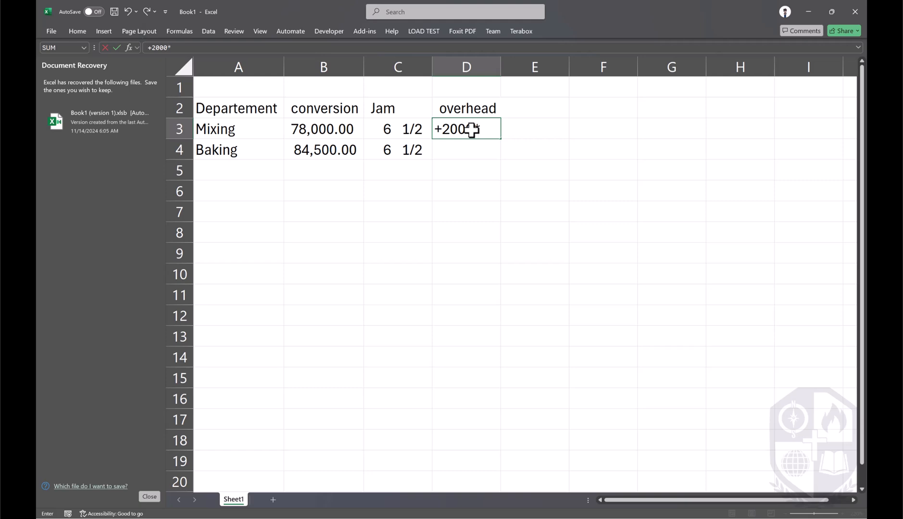
pyautogui.click(395, 131)
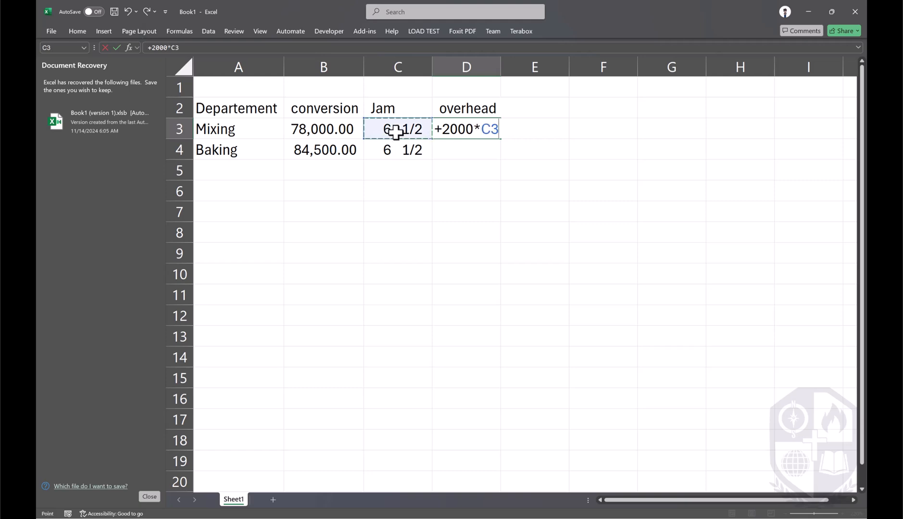
pyautogui.press('Return')
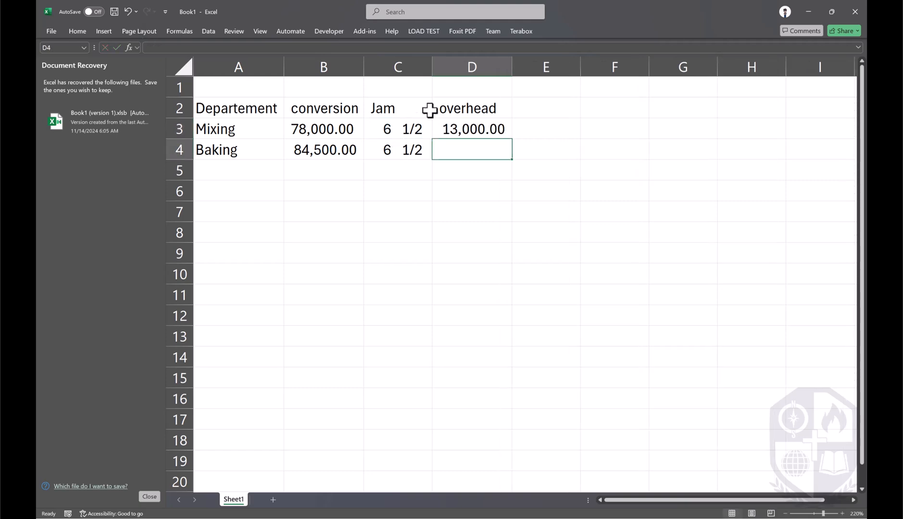
# Step: Check the Baking overhead rate in the Word transaction document and calculate Baking overhead in D4 as 3000 times C4
pyautogui.hotkey('alt', 'Tab')
pyautogui.press('Tab')
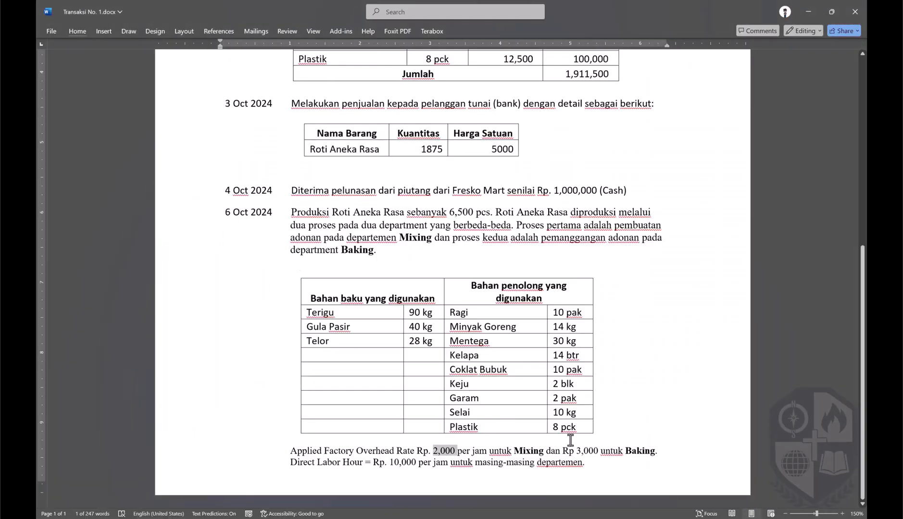
pyautogui.hotkey('alt', 'Tab')
pyautogui.write('3000*')
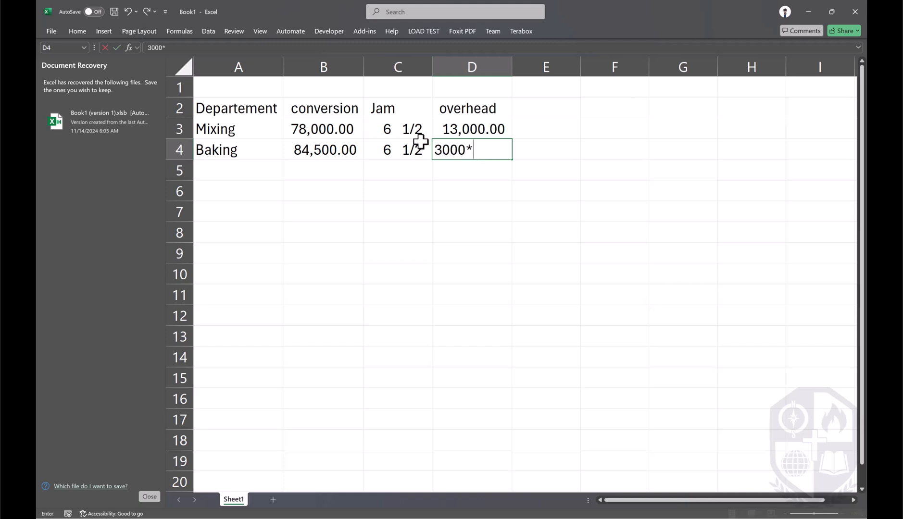
pyautogui.click(406, 147)
pyautogui.doubleClick(438, 147)
pyautogui.write('+')
pyautogui.click(490, 147)
pyautogui.click(404, 148)
pyautogui.press('Return')
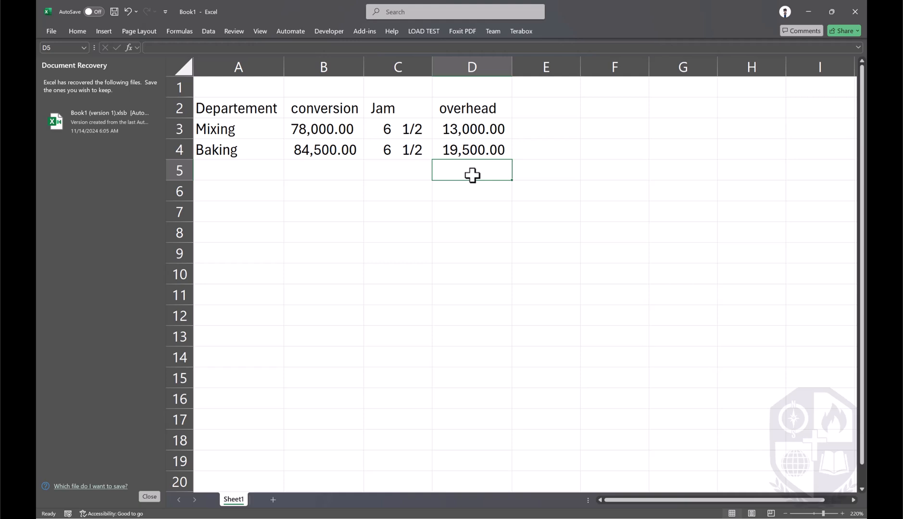
# Step: Total the Mixing and Baking overhead in D5 with =SUM(D3:D4)
pyautogui.hotkey('alt', '=')
pyautogui.press('Return')
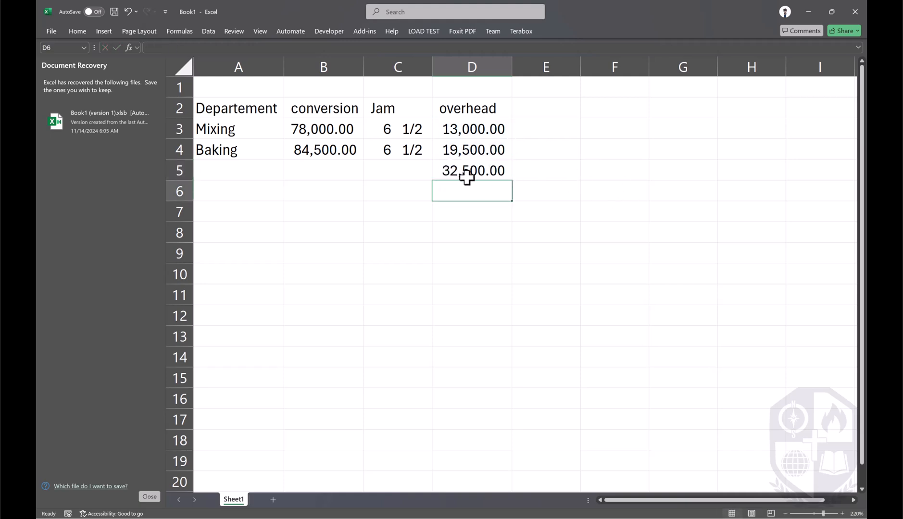
pyautogui.click(481, 176)
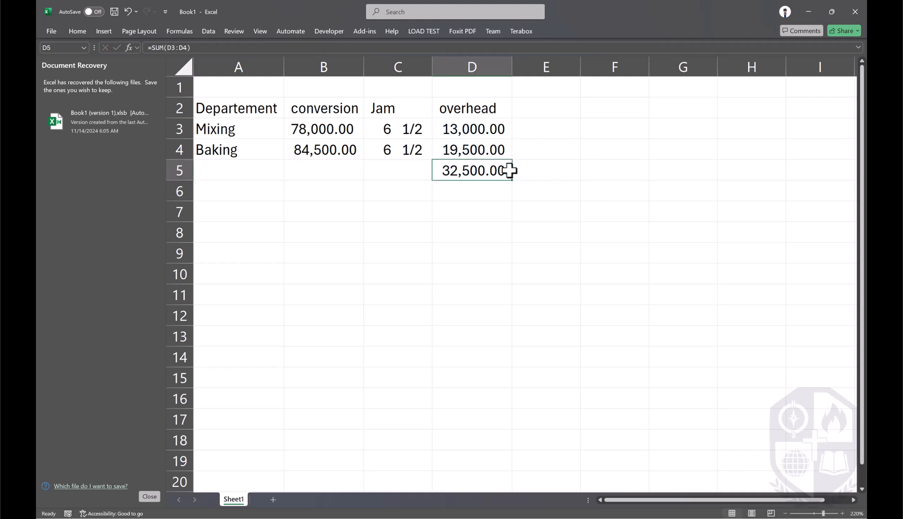
# Step: Enter labor as the header in E2
pyautogui.click(536, 107)
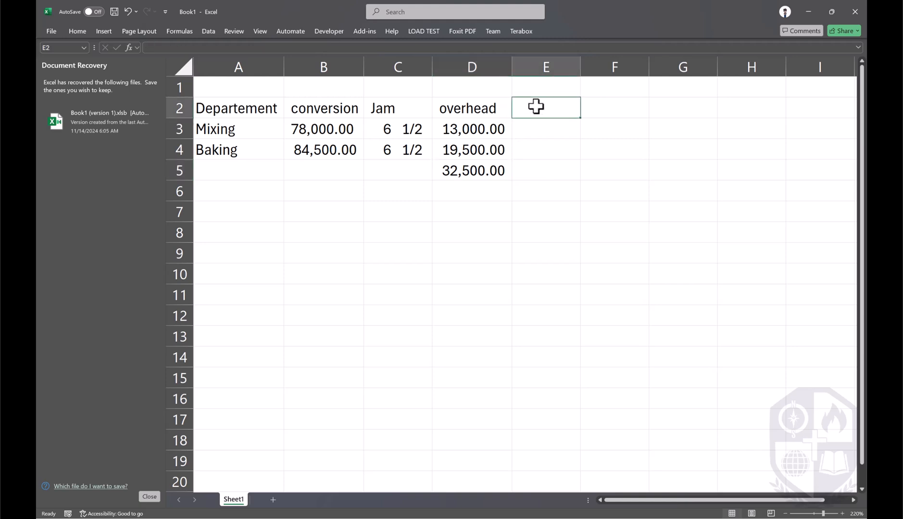
pyautogui.write('labor')
pyautogui.press('Return')
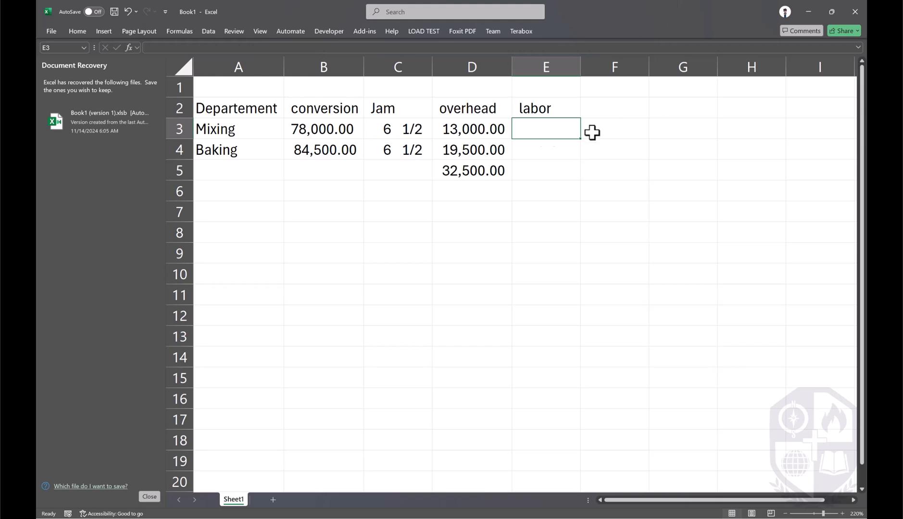
# Step: Calculate the Mixing labor cost in E3 with the formula =B3-D3
pyautogui.write('=')
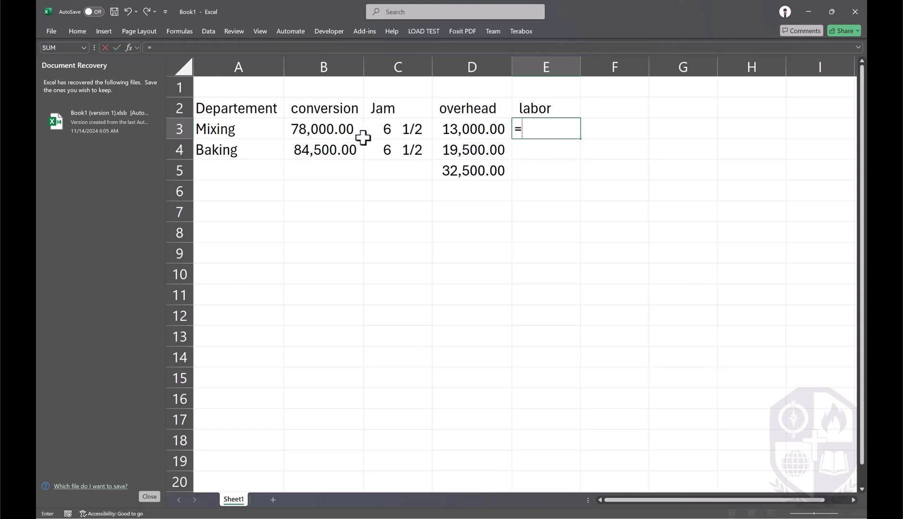
pyautogui.click(335, 129)
pyautogui.write('-')
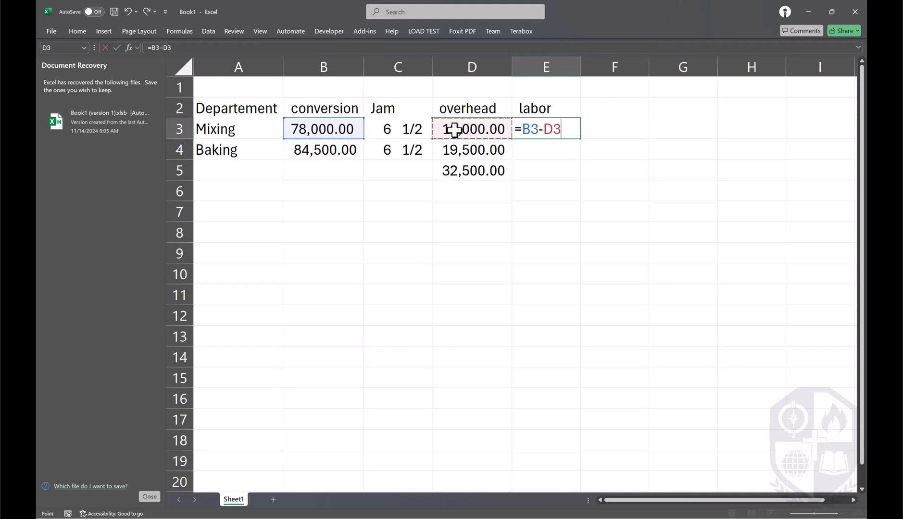
pyautogui.click(454, 128)
pyautogui.press('Return')
pyautogui.click(557, 128)
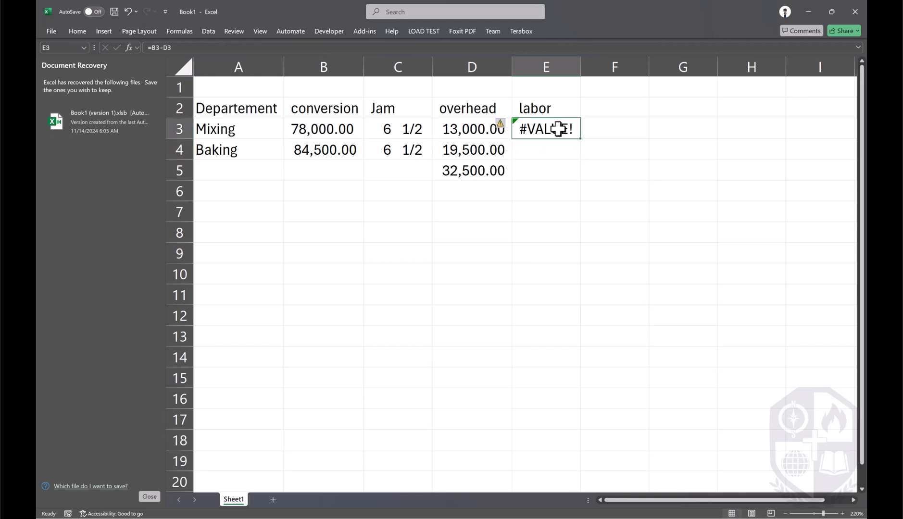
# Step: Re-enter the Mixing conversion amount in B3 as a number and autofit the width of column E
pyautogui.click(332, 129)
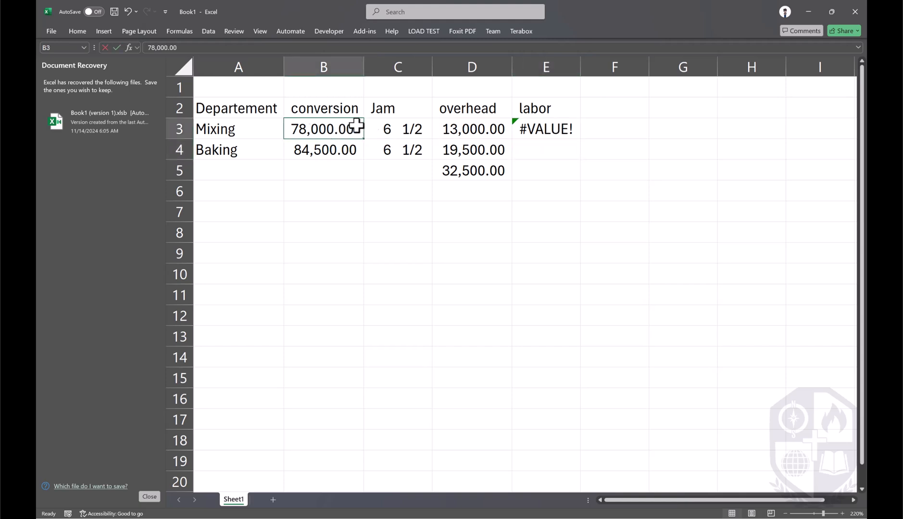
pyautogui.doubleClick(356, 127)
pyautogui.press('Return')
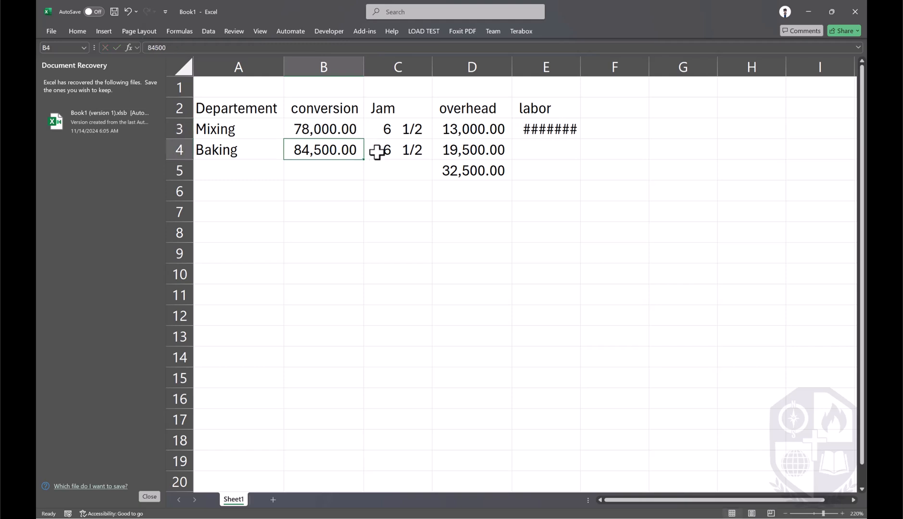
pyautogui.doubleClick(581, 67)
pyautogui.click(579, 128)
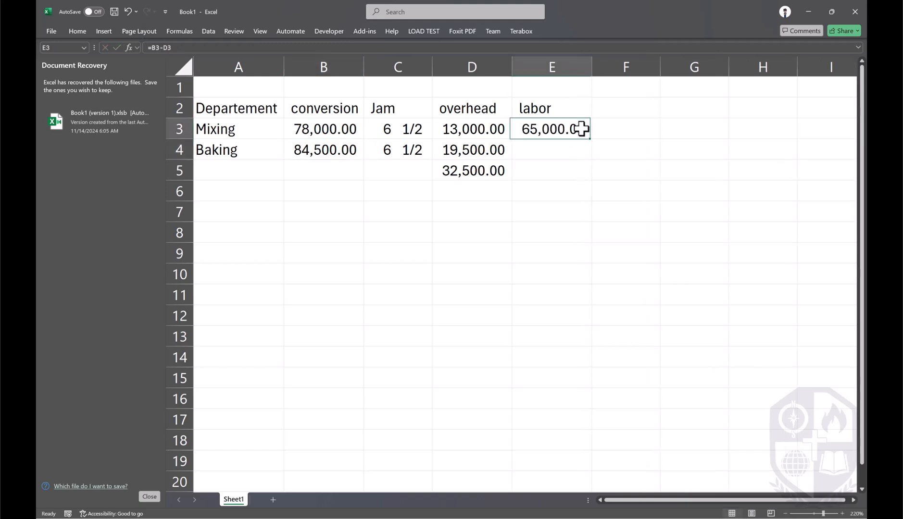
# Step: Fill the Mixing labor formula from E3 down to E4 for the Baking department
pyautogui.doubleClick(578, 128)
pyautogui.press('Tab')
pyautogui.moveTo(579, 129); pyautogui.dragTo(576, 151)
pyautogui.hotkey('ctrl', 'd')
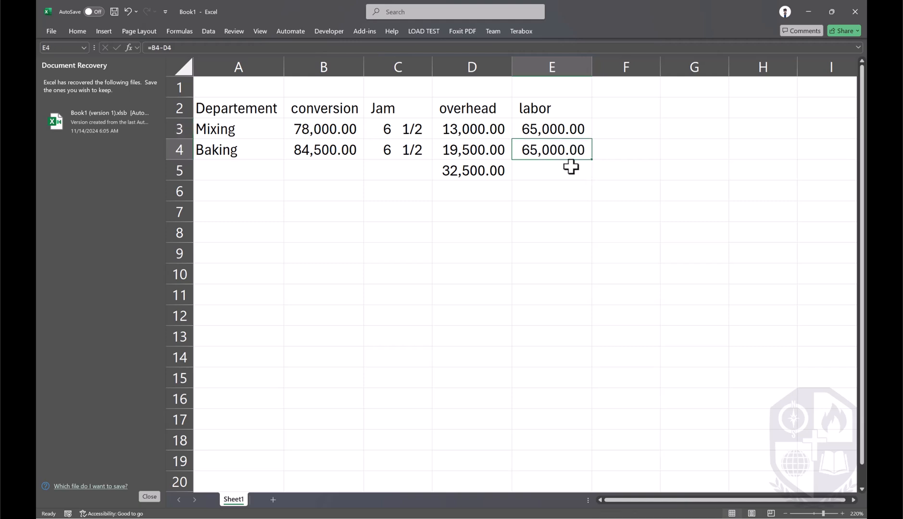
# Step: Total the Mixing and Baking labor costs in E5 with a sum formula
pyautogui.click(571, 166)
pyautogui.hotkey('alt', '=')
pyautogui.press('Return')
pyautogui.click(543, 152)
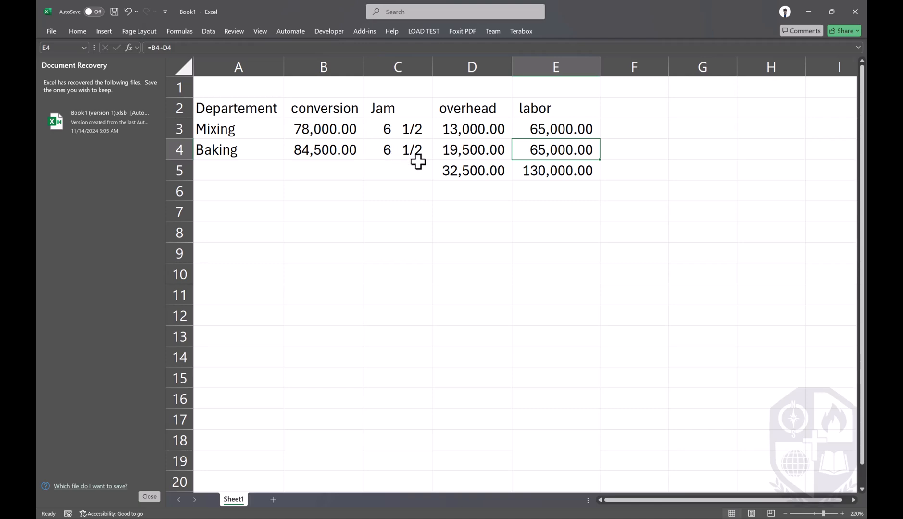
# Step: Check the labor amounts in E3:E5 against the direct labor rate in the Word document Transaksi No. 1
pyautogui.hotkey('alt', 'Tab')
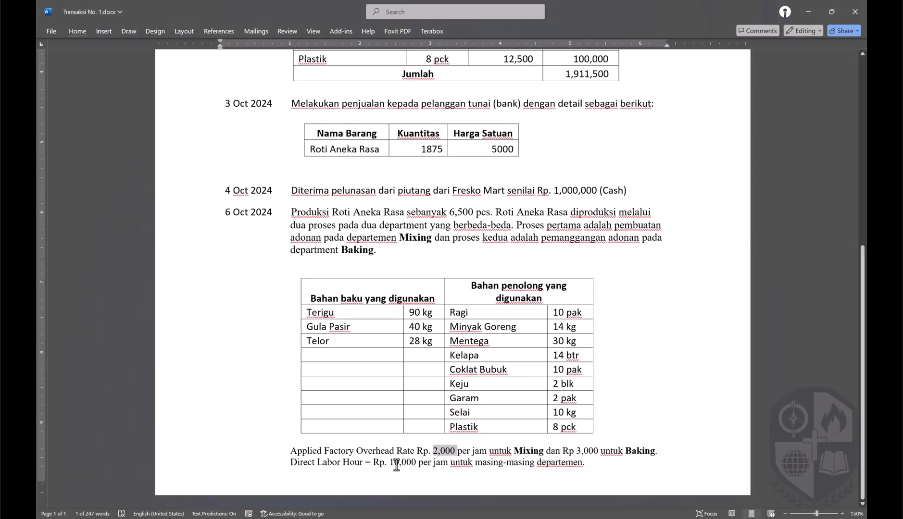
pyautogui.hotkey('alt', 'Tab')
pyautogui.click(567, 168)
pyautogui.click(565, 146)
pyautogui.click(564, 128)
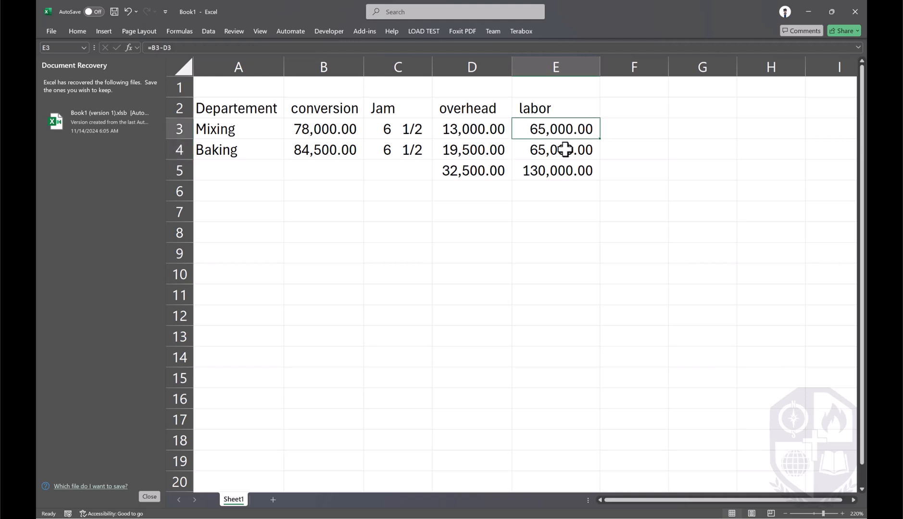
pyautogui.click(545, 257)
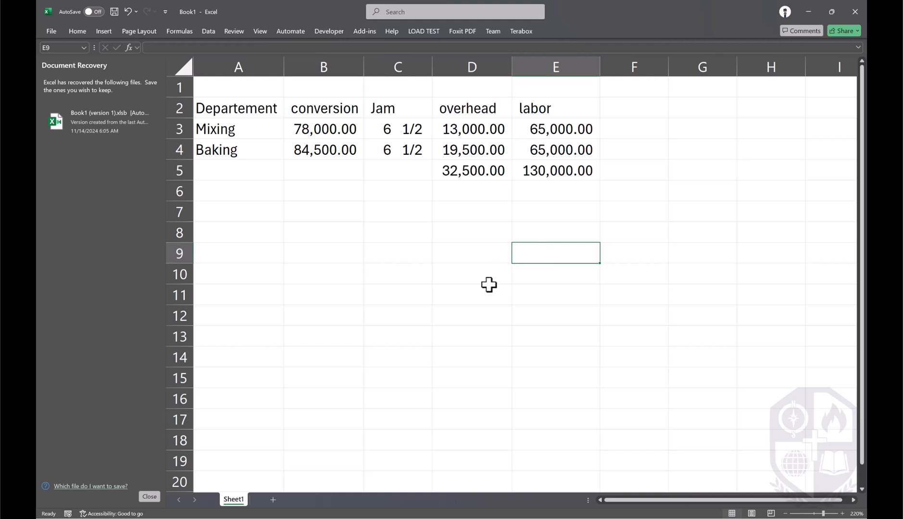
# Step: Switch to Odoo, open the draft Labour journal entry STJ/2024/11/0014 and extend its reference to end with "Labour & Overhead"
pyautogui.hotkey('alt', 'Tab')
pyautogui.click(447, 244)
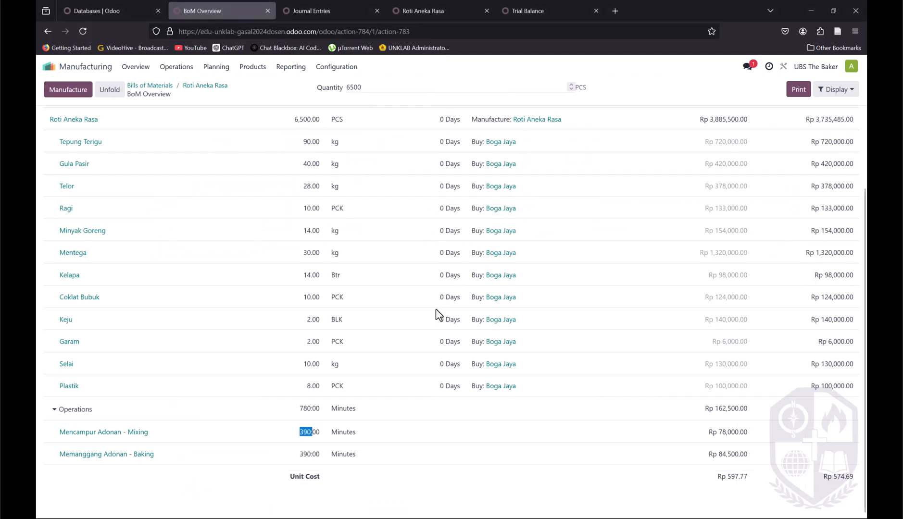
pyautogui.click(310, 15)
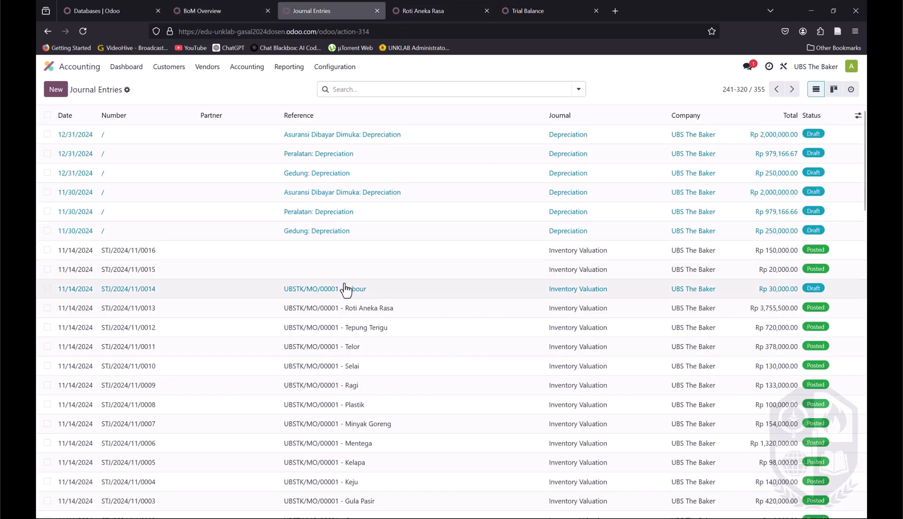
pyautogui.click(394, 293)
pyautogui.click(190, 171)
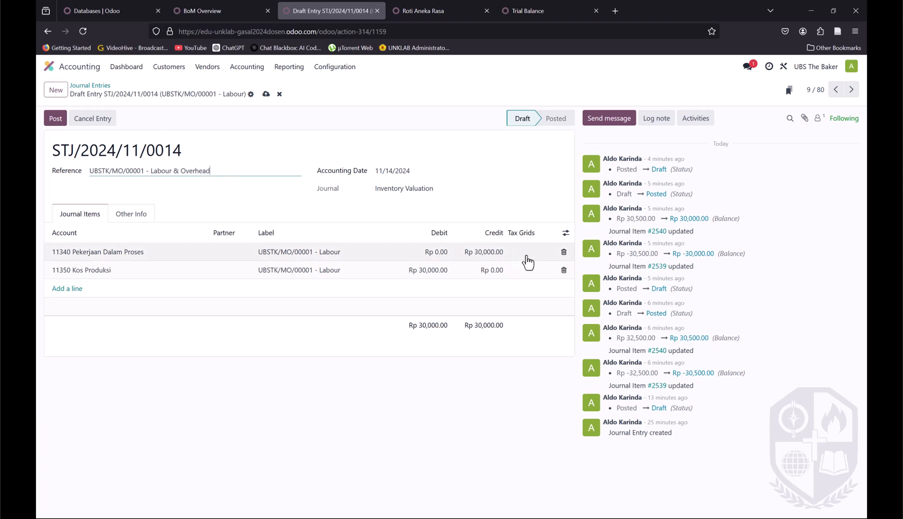
# Step: Delete the 11340 Pekerjaan Dalam Proses line from the draft journal entry
pyautogui.click(564, 252)
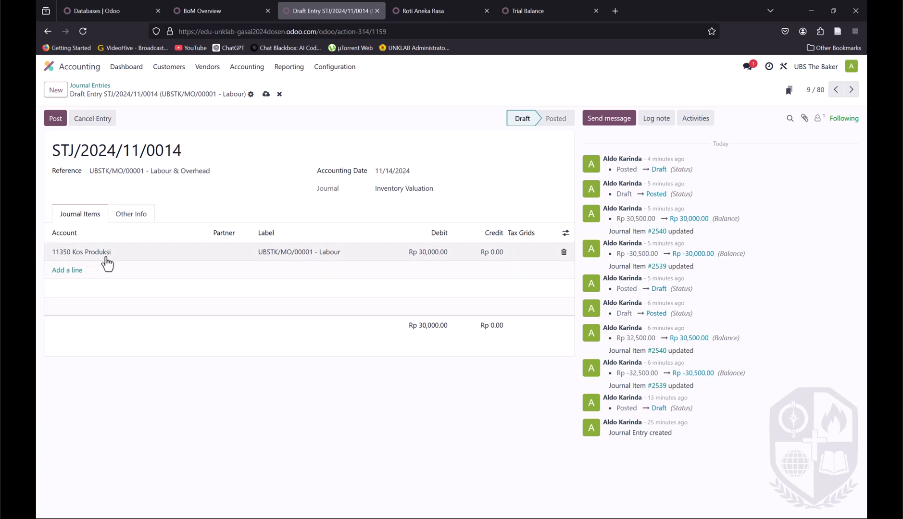
pyautogui.click(68, 269)
pyautogui.click(428, 254)
# Step: Switch to Excel and total the conversion costs in B5 with =SUM(B3:B4)
pyautogui.hotkey('alt', 'Tab')
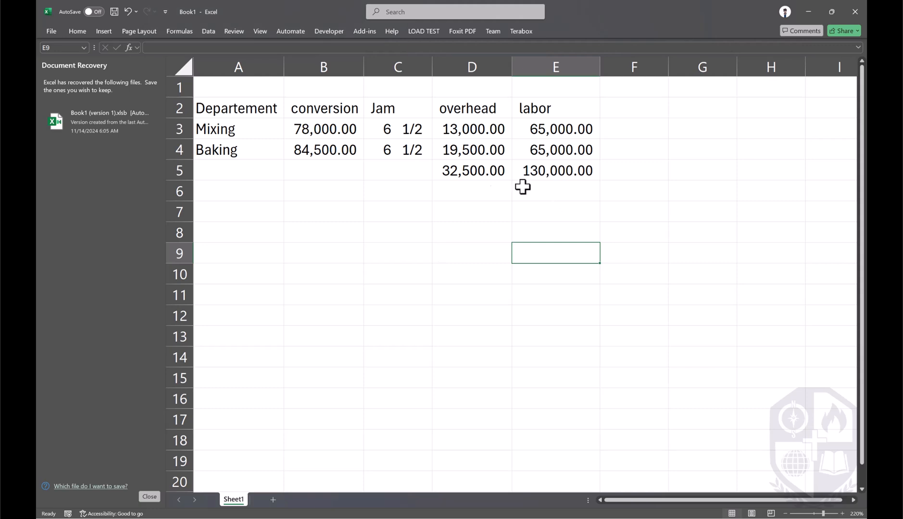
pyautogui.click(320, 168)
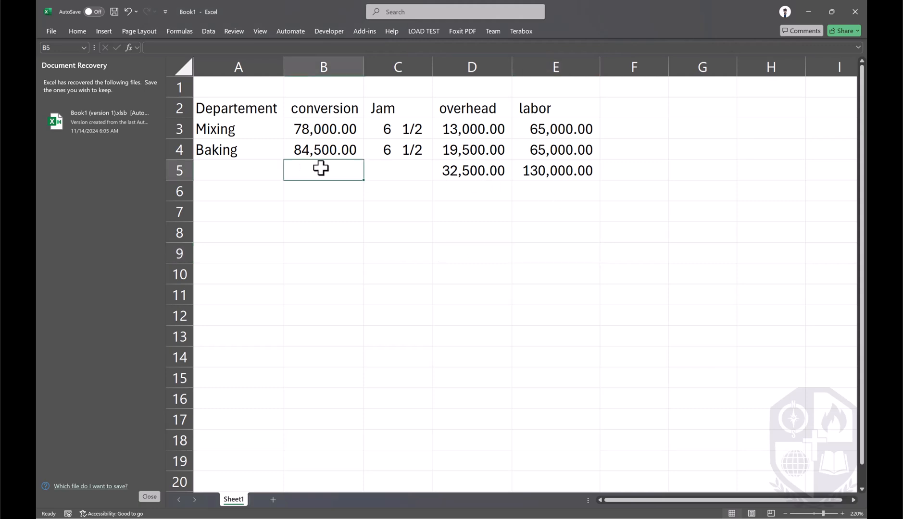
pyautogui.hotkey('alt', '=')
pyautogui.press('Return')
pyautogui.click(322, 174)
# Step: Back in Odoo, dismiss the error and set the 11350 Kos Produksi debit to 162,500
pyautogui.hotkey('alt', 'Tab')
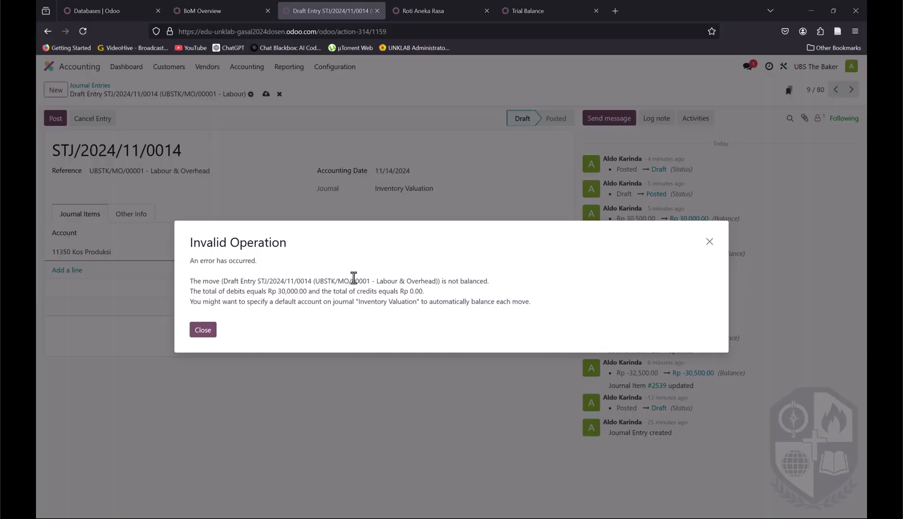
pyautogui.click(203, 331)
pyautogui.click(439, 253)
pyautogui.write('16250')
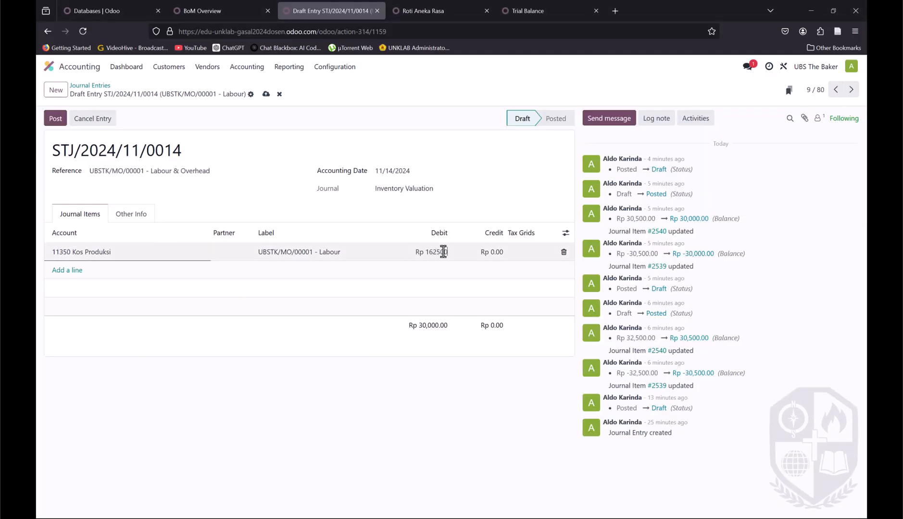
pyautogui.press('Return')
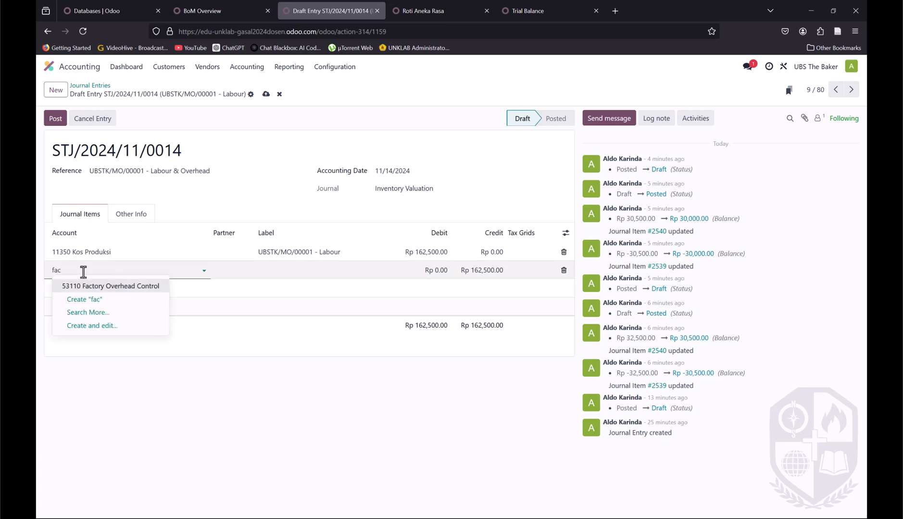
# Step: Assign the new journal line to 53110 Factory Overhead Control with a credit of 32,500, the overhead total from Excel
pyautogui.click(96, 287)
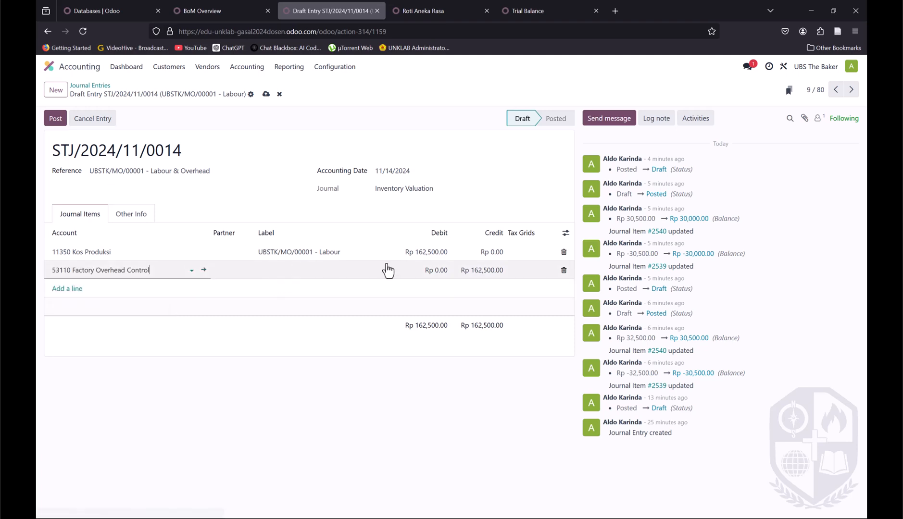
pyautogui.click(478, 271)
pyautogui.hotkey('alt', 'Tab')
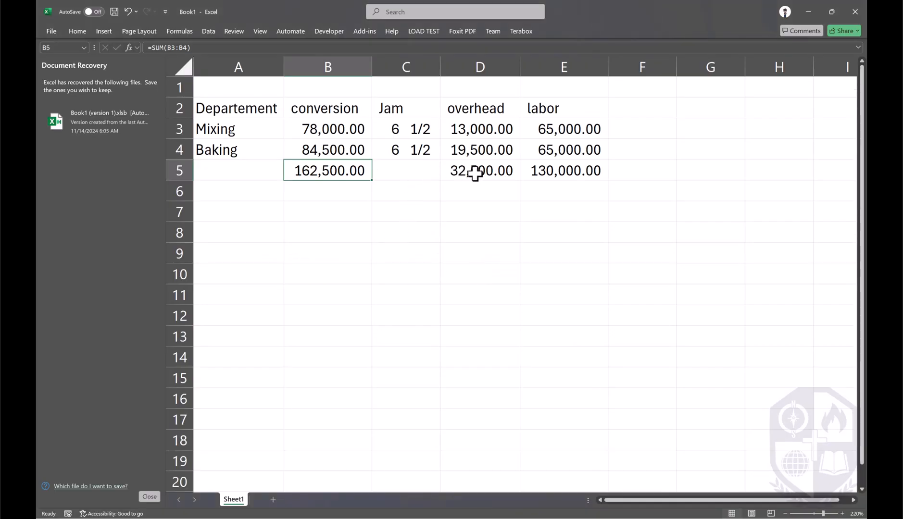
pyautogui.hotkey('alt', 'Tab')
pyautogui.write('32500')
pyautogui.press('Tab')
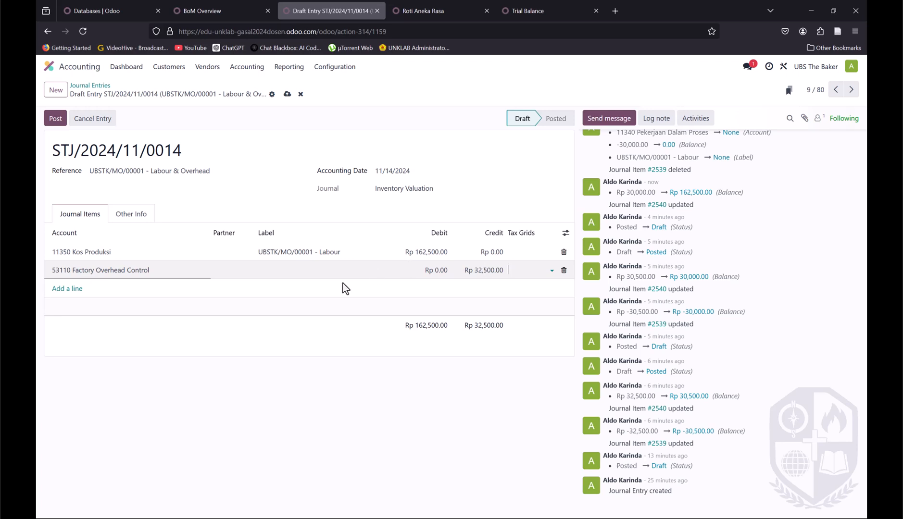
# Step: Add a 21131 Hutang Gaji & Upah line with a credit of 130,000 and post the journal entry
pyautogui.click(65, 290)
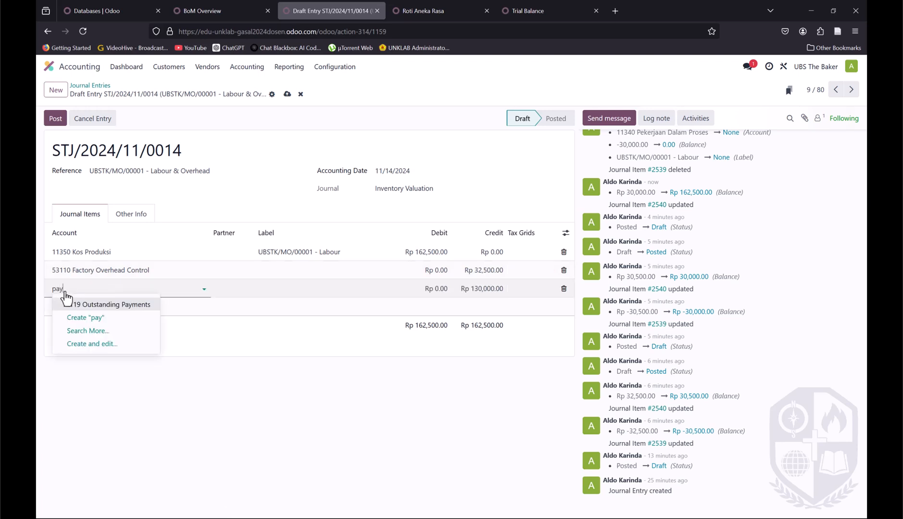
pyautogui.press('BackSpace')
pyautogui.write('gaji')
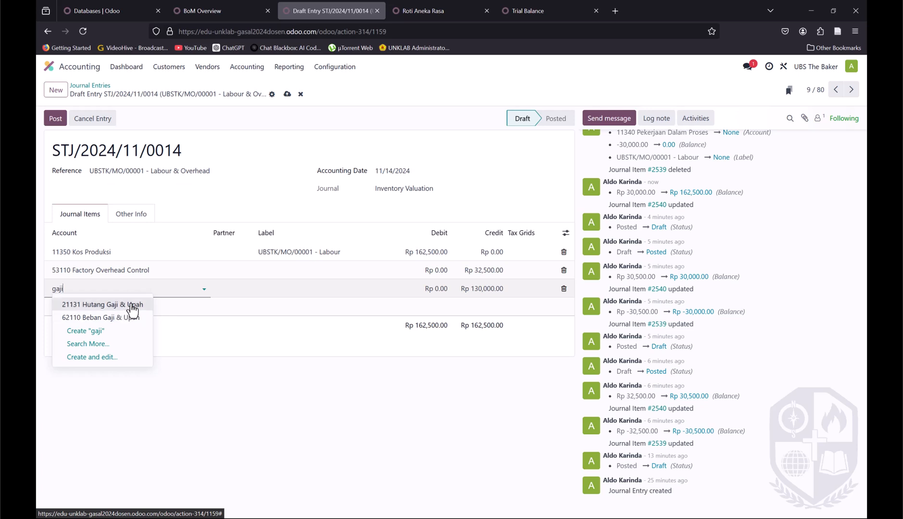
pyautogui.rightClick(207, 371)
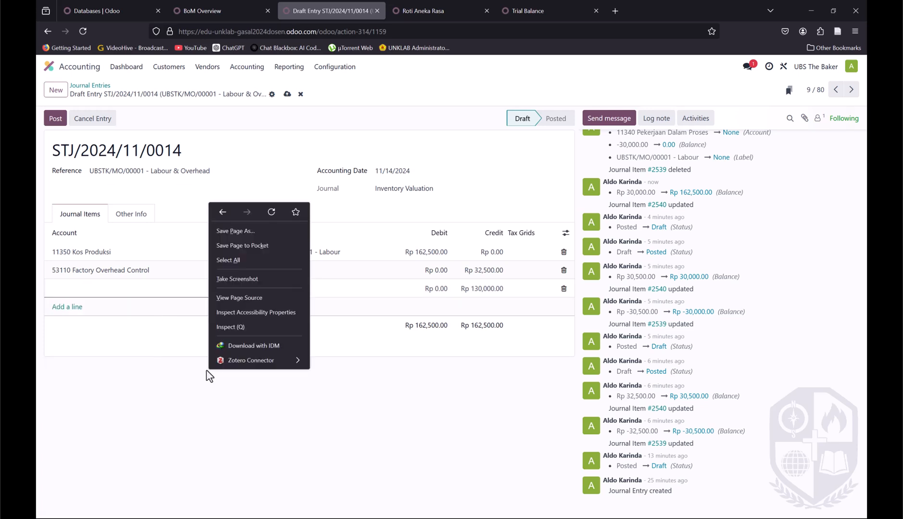
pyautogui.click(141, 286)
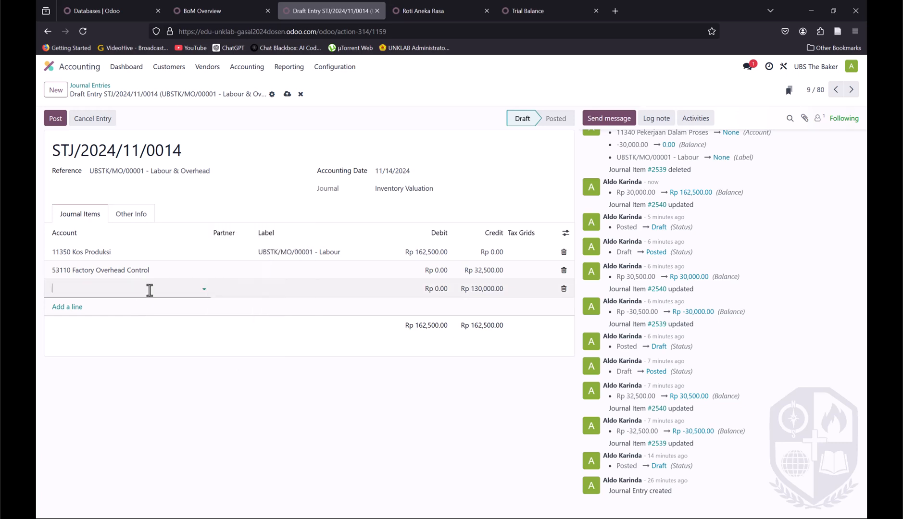
pyautogui.click(195, 290)
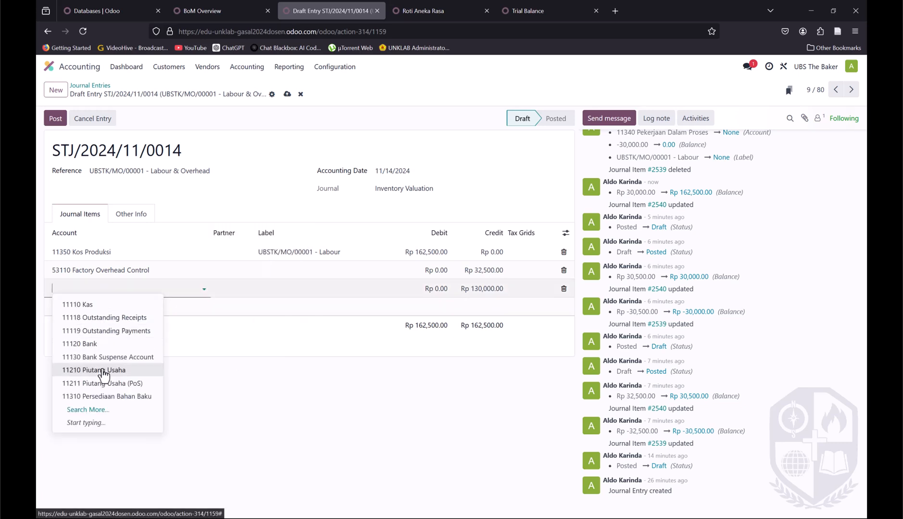
pyautogui.click(93, 289)
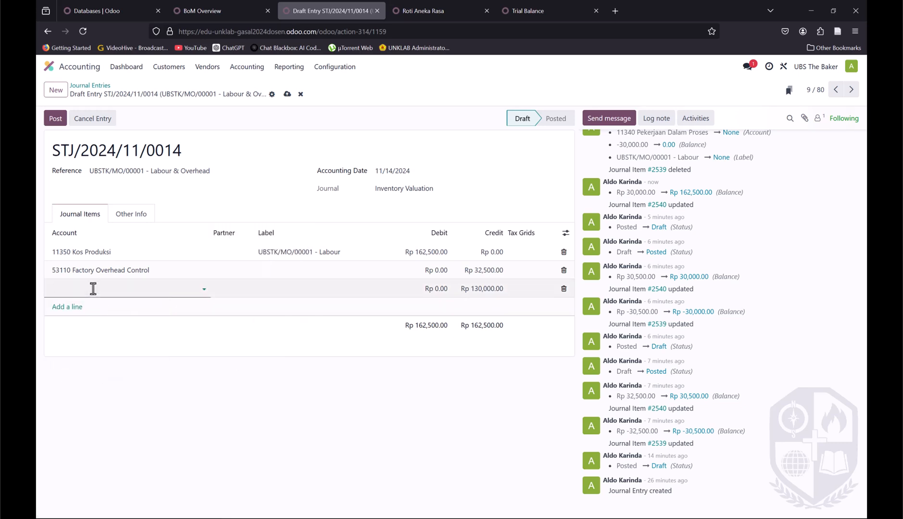
pyautogui.write('huta')
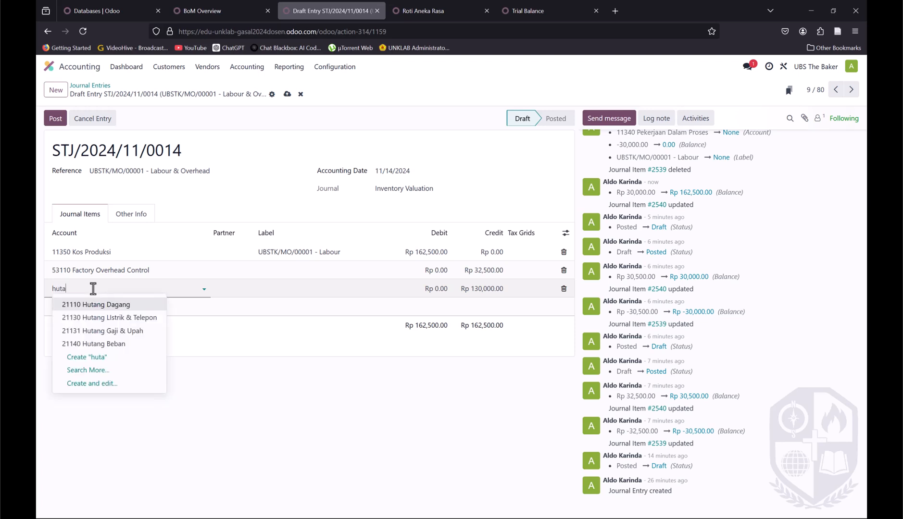
pyautogui.click(122, 332)
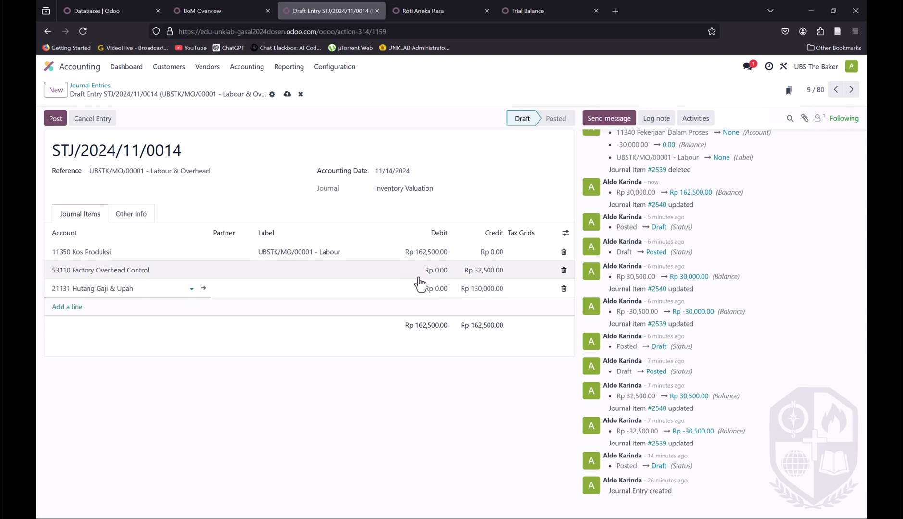
pyautogui.click(474, 289)
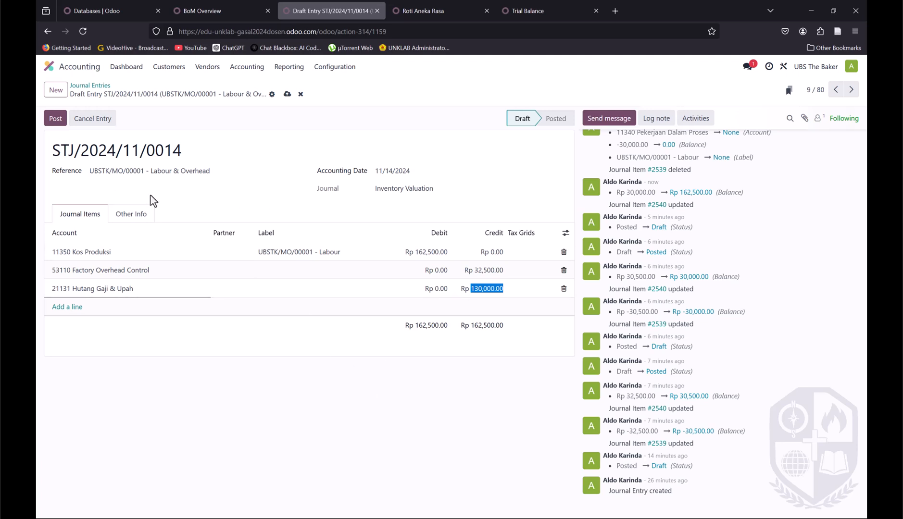
pyautogui.click(55, 121)
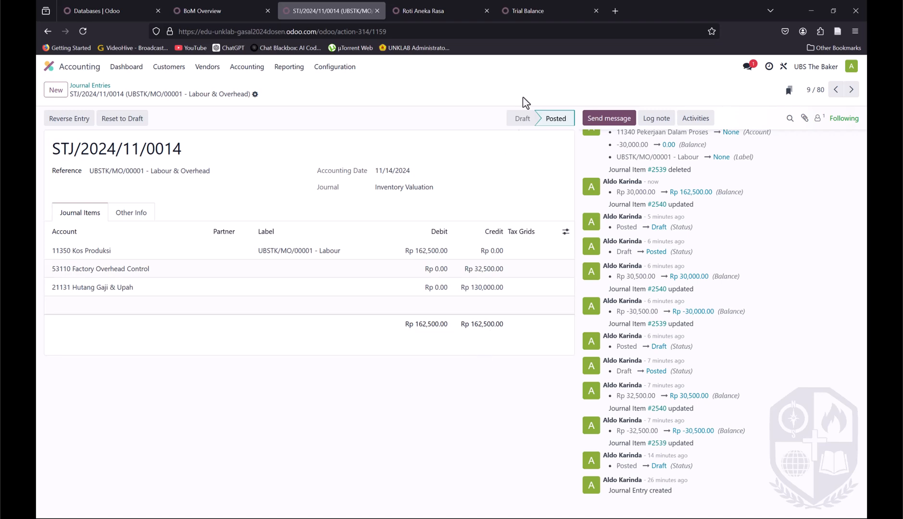
# Step: Set the Trial Balance report period to November 2024
pyautogui.click(531, 11)
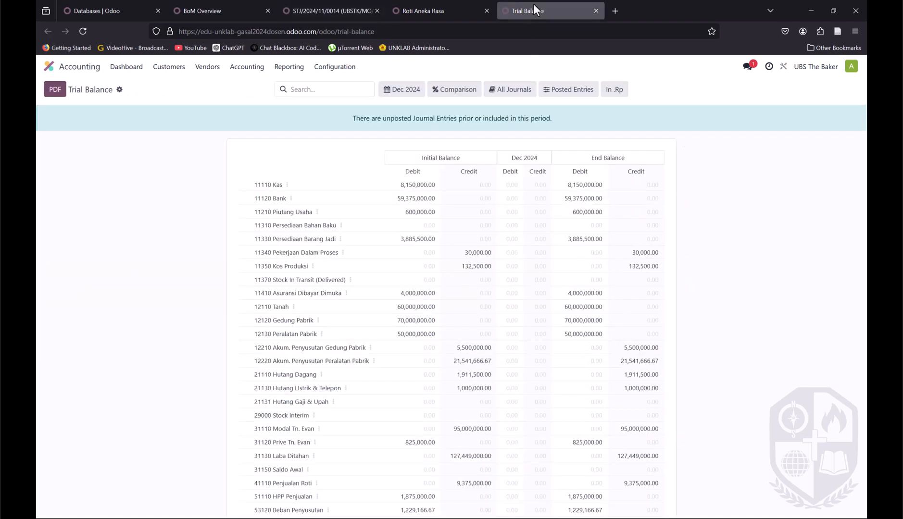
pyautogui.click(384, 91)
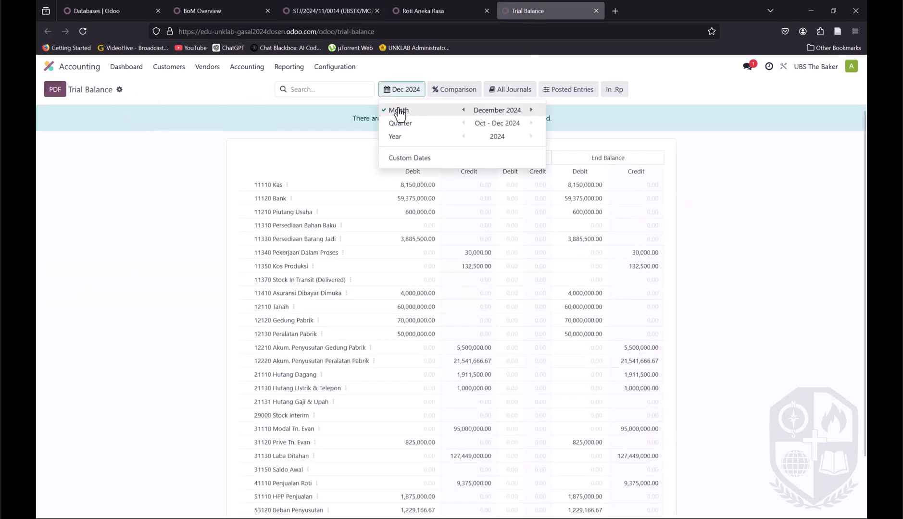
pyautogui.click(464, 110)
pyautogui.click(705, 359)
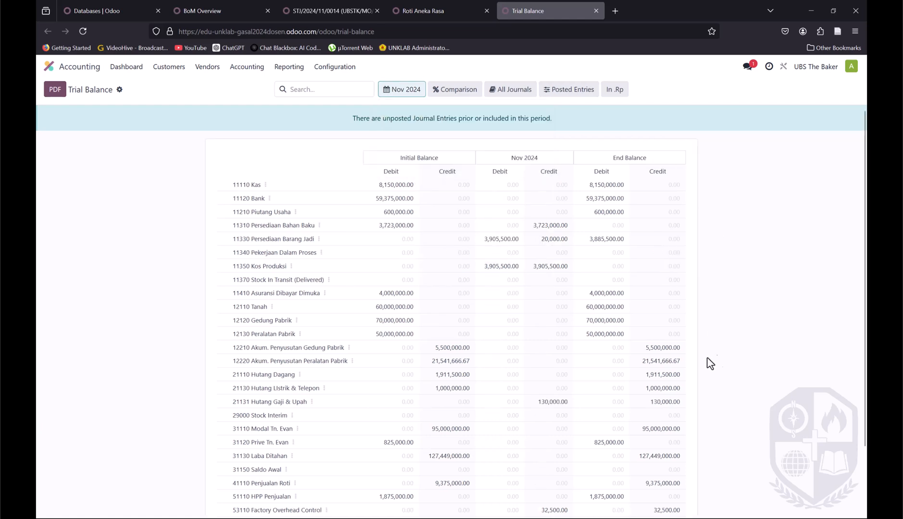
# Step: Examine the ending balances of 11330 Persediaan Barang Jadi and 53110 Factory Overhead Control in the Trial Balance
pyautogui.scroll(-3, 733, 307)
pyautogui.scroll(2, 611, 309)
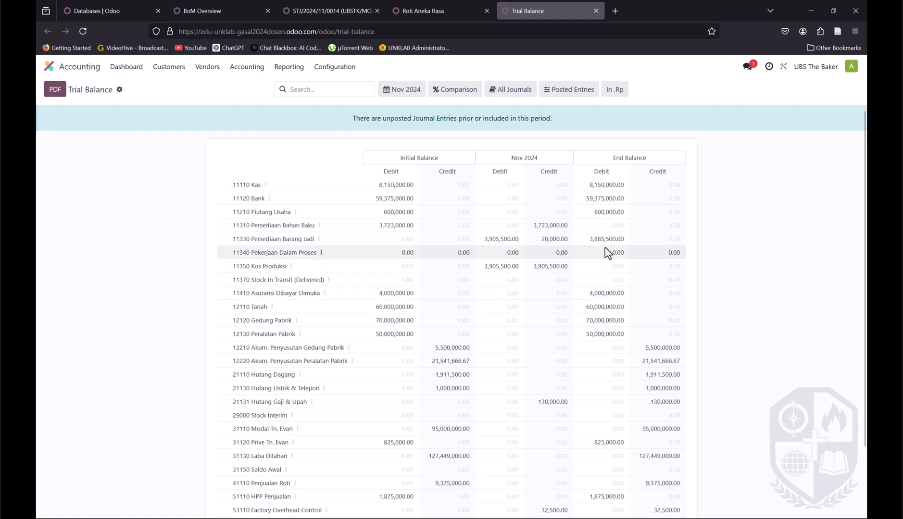
pyautogui.moveTo(588, 239); pyautogui.dragTo(633, 246)
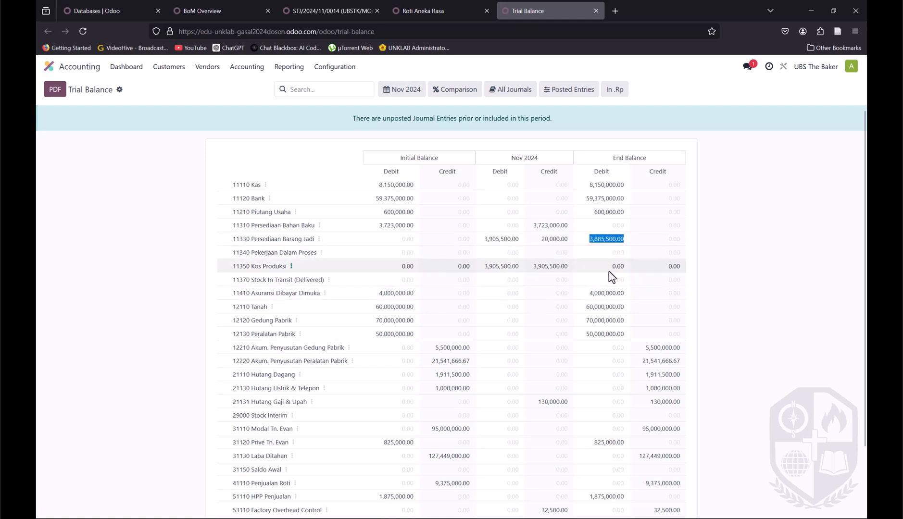
pyautogui.scroll(-2, 622, 308)
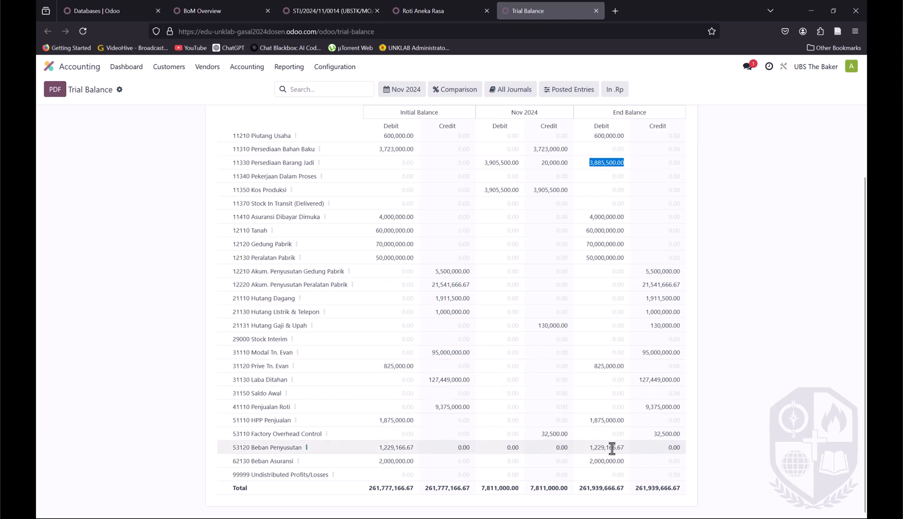
pyautogui.moveTo(646, 435); pyautogui.dragTo(683, 436)
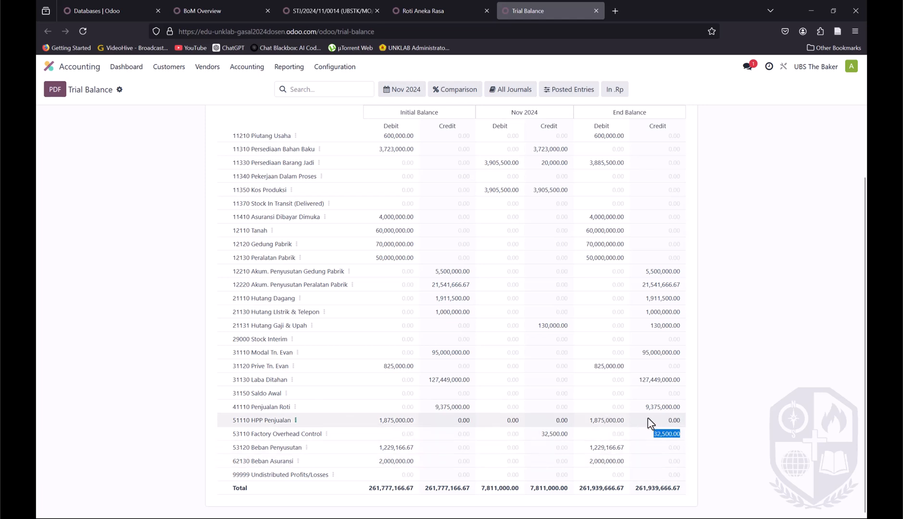
pyautogui.click(648, 439)
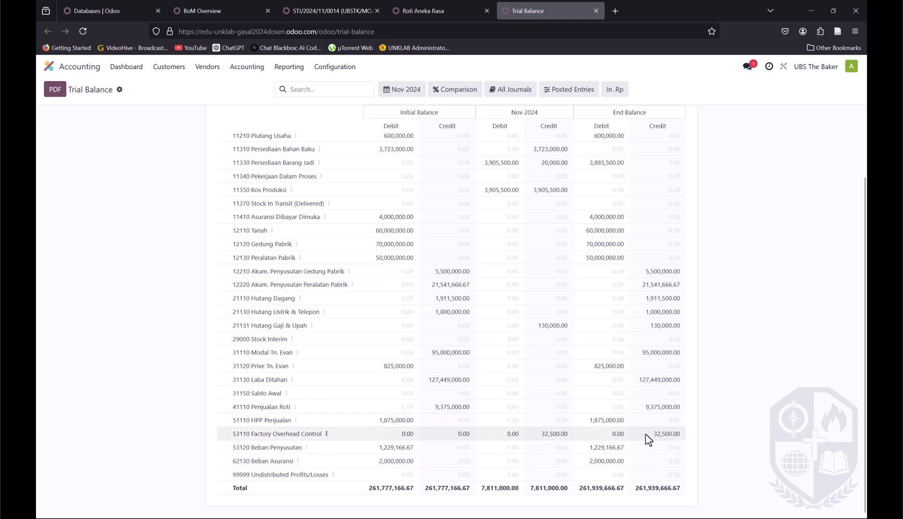
# Step: Examine the ending credit balances of 53110 Factory Overhead Control and 21131 Hutang Gaji & Upah in the Trial Balance
pyautogui.moveTo(648, 438); pyautogui.dragTo(691, 438)
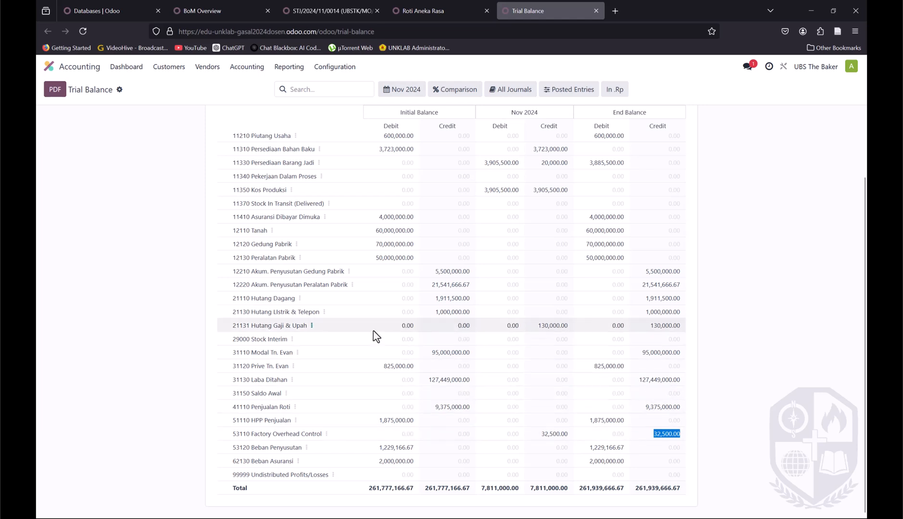
pyautogui.moveTo(647, 327); pyautogui.dragTo(695, 329)
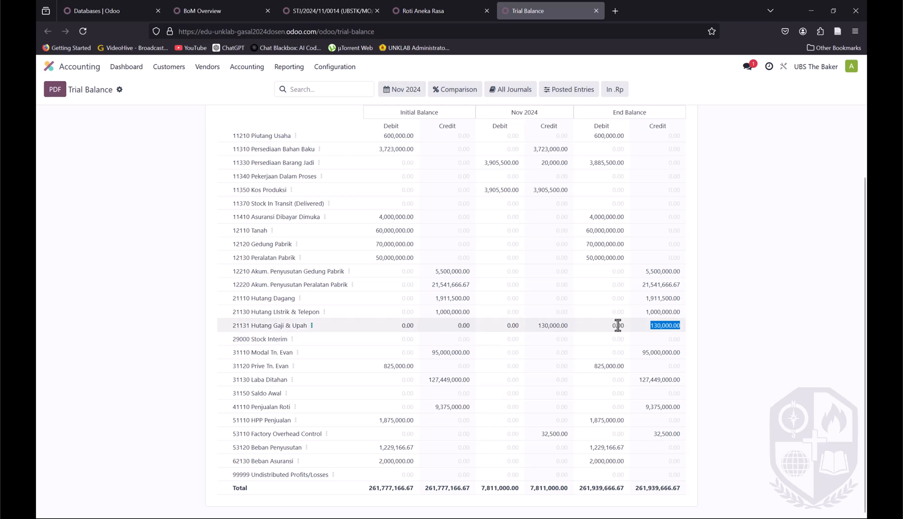
pyautogui.scroll(3, 641, 336)
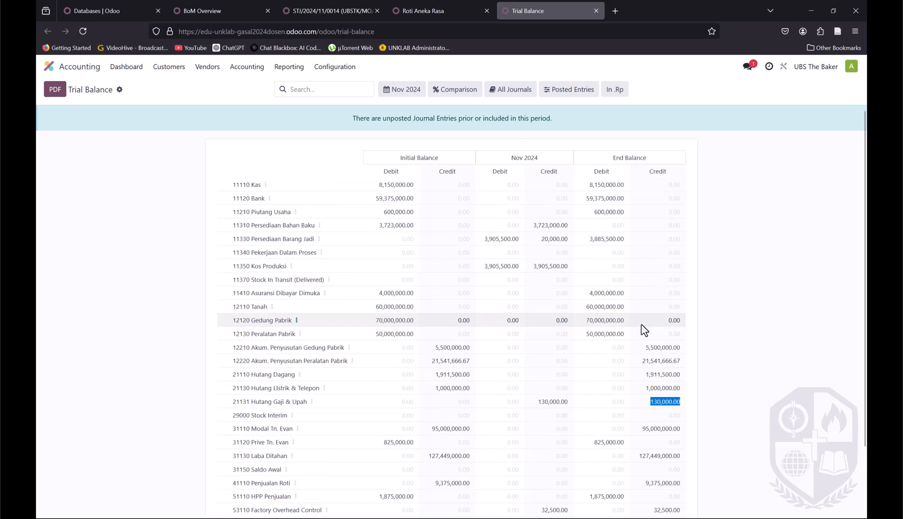
pyautogui.scroll(-3, 641, 328)
pyautogui.scroll(3, 670, 233)
pyautogui.scroll(-3, 673, 349)
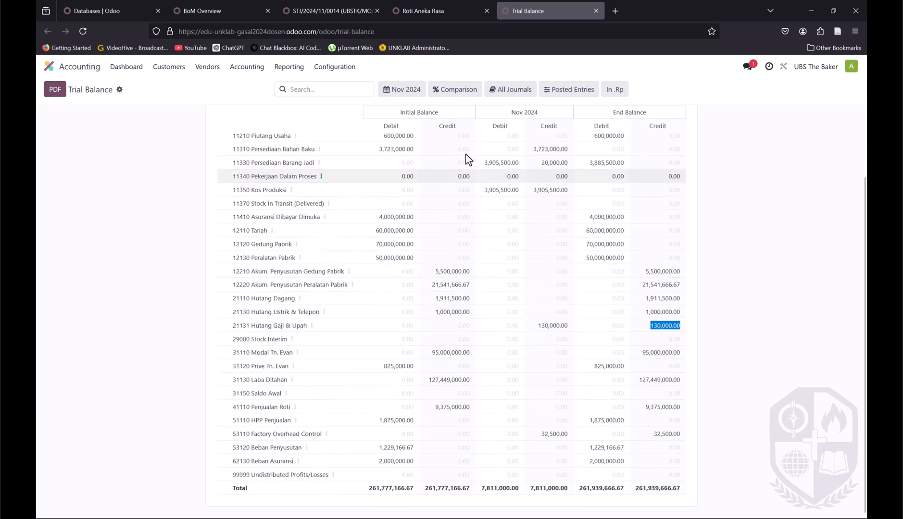
# Step: Open the posted UBSTK/MO/00001 - Coklat Bubuk entry, STJ/2024/11/0001, from the Journal Entries list
pyautogui.click(435, 6)
pyautogui.click(520, 6)
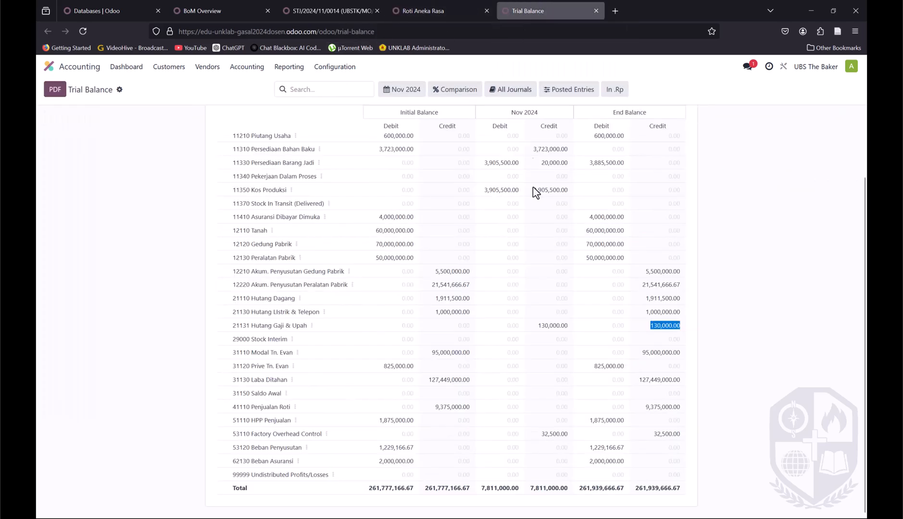
pyautogui.click(430, 5)
pyautogui.click(337, 6)
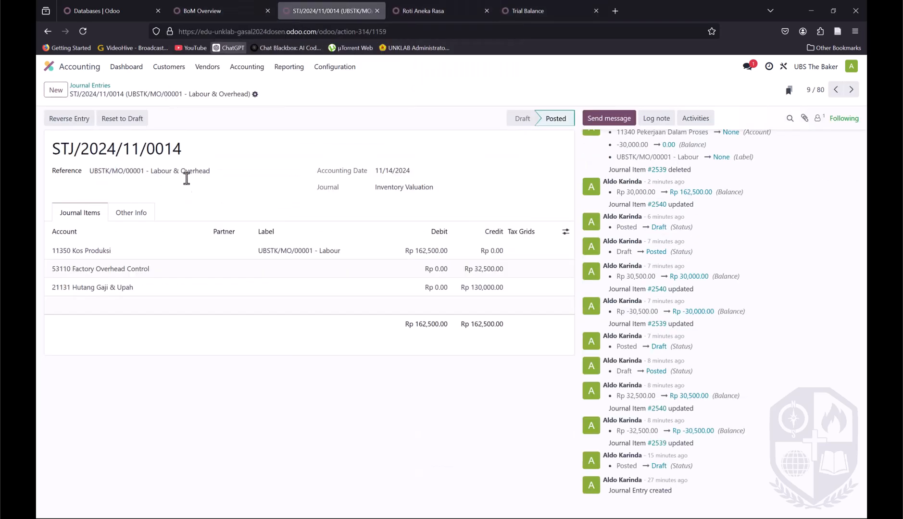
pyautogui.click(88, 86)
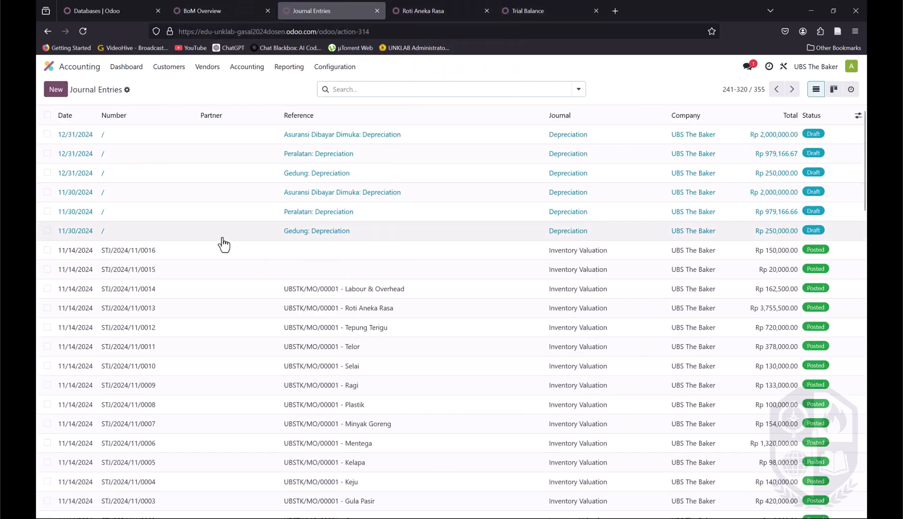
pyautogui.scroll(-8, 280, 268)
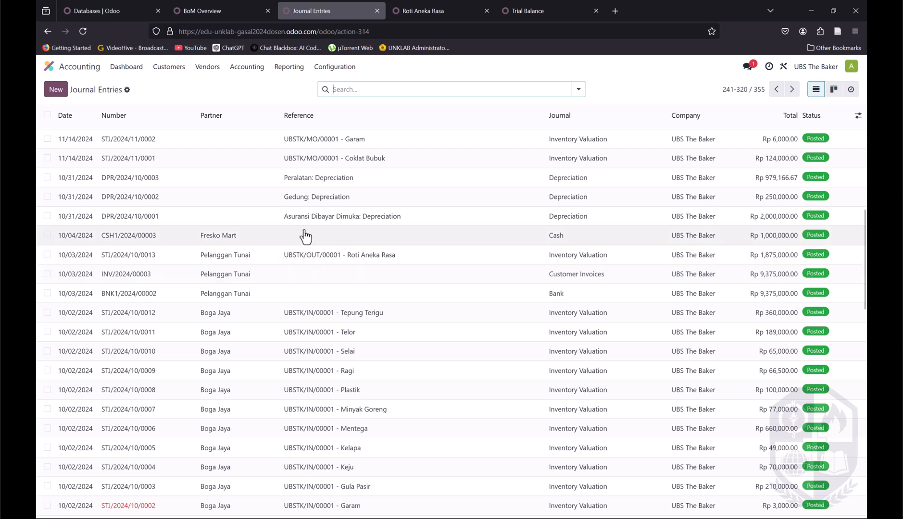
pyautogui.scroll(3, 139, 255)
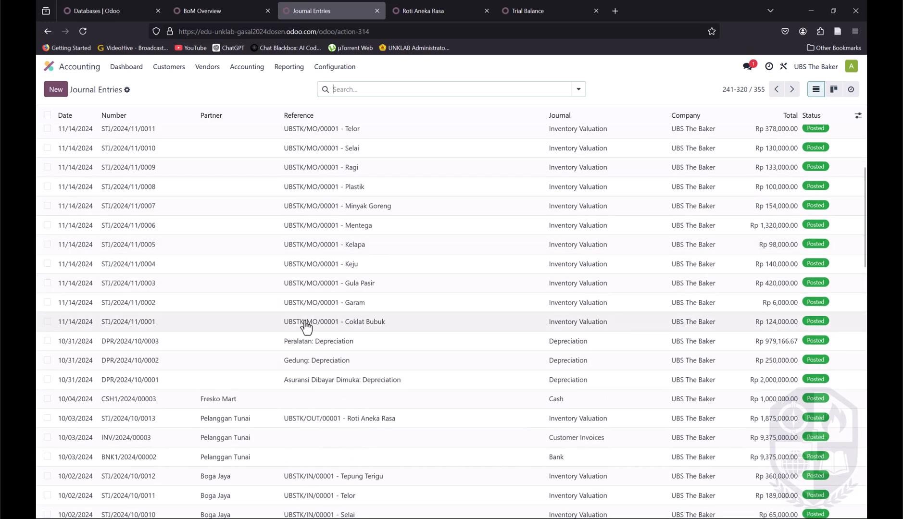
pyautogui.click(114, 330)
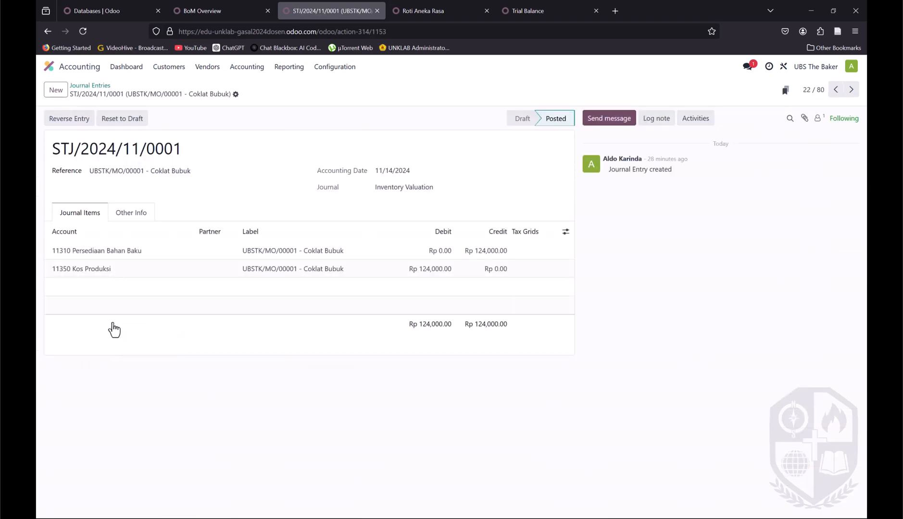
# Step: Reset the Coklat Bubuk entry to draft, set its accounting date to 10/06/2024 and try to post it
pyautogui.click(134, 124)
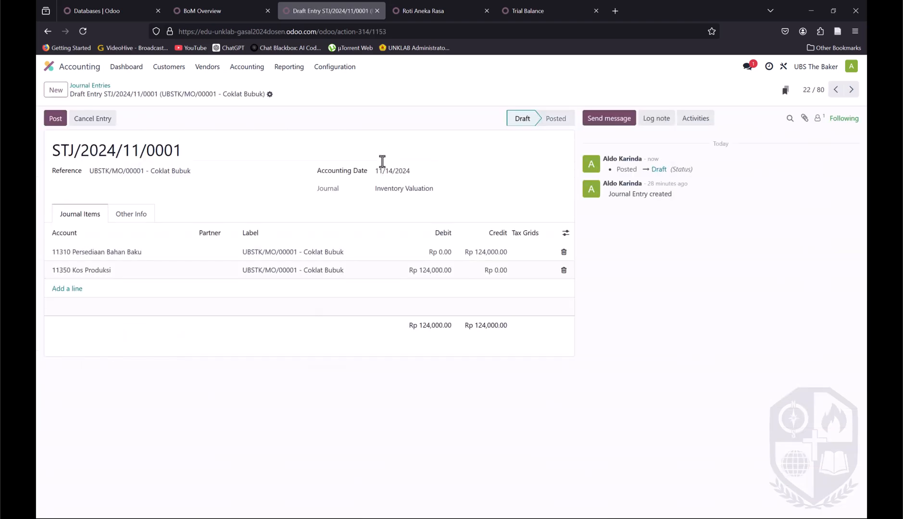
pyautogui.click(399, 172)
pyautogui.click(386, 201)
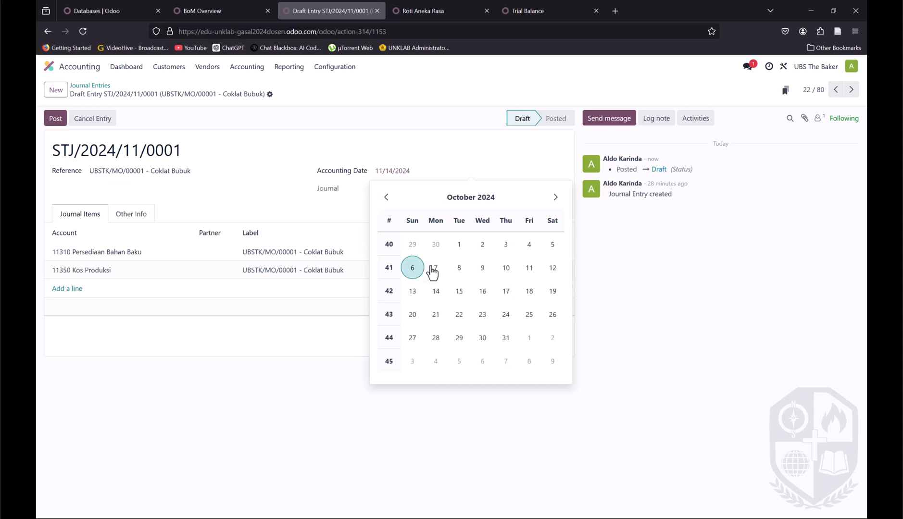
pyautogui.click(413, 268)
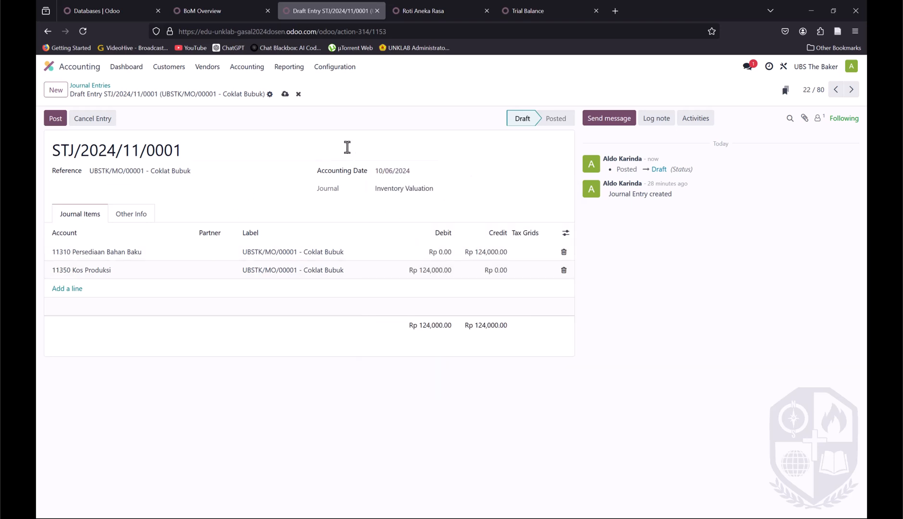
pyautogui.click(56, 121)
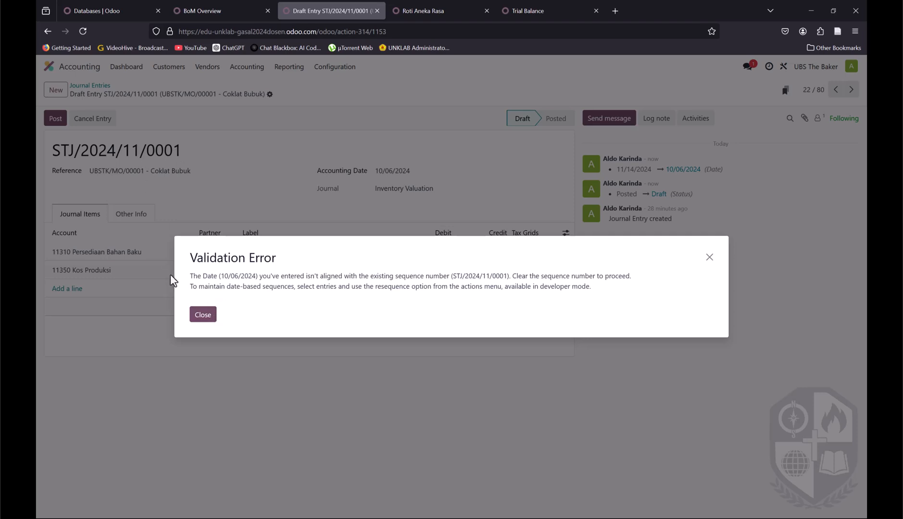
# Step: Change the Coklat Bubuk entry's number to STJ/2024/10/0001 and try to post it
pyautogui.click(203, 315)
pyautogui.moveTo(140, 152); pyautogui.dragTo(131, 153)
pyautogui.write('0')
pyautogui.click(60, 119)
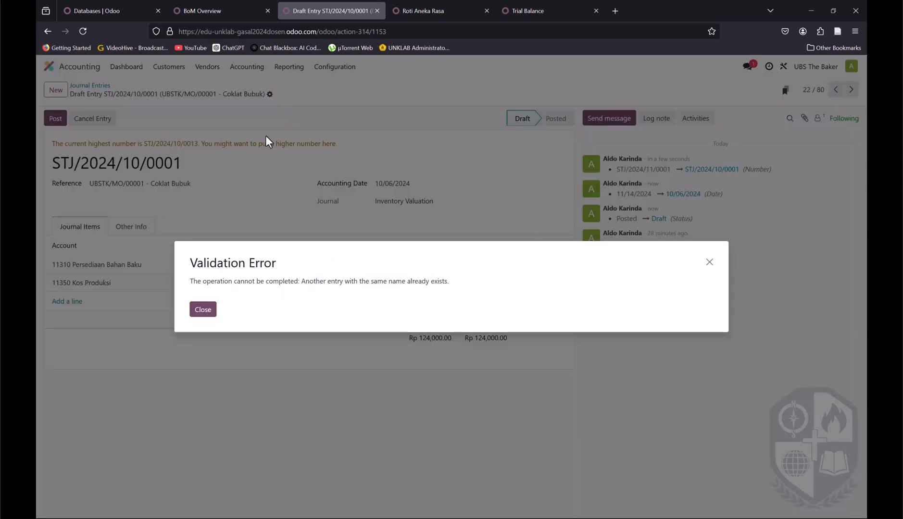
# Step: Renumber the Coklat Bubuk entry as STJ/2024/10/0014 and post it
pyautogui.click(203, 310)
pyautogui.moveTo(182, 163); pyautogui.dragTo(166, 165)
pyautogui.write('14')
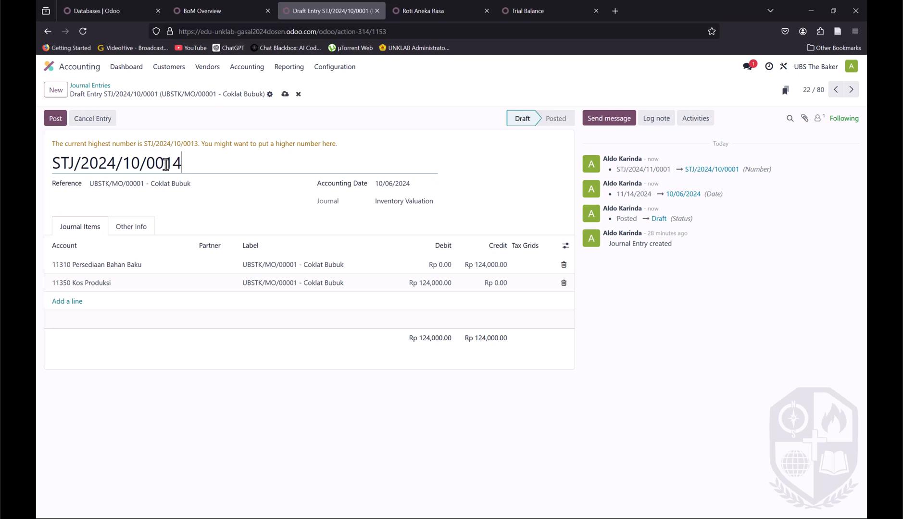
pyautogui.click(55, 124)
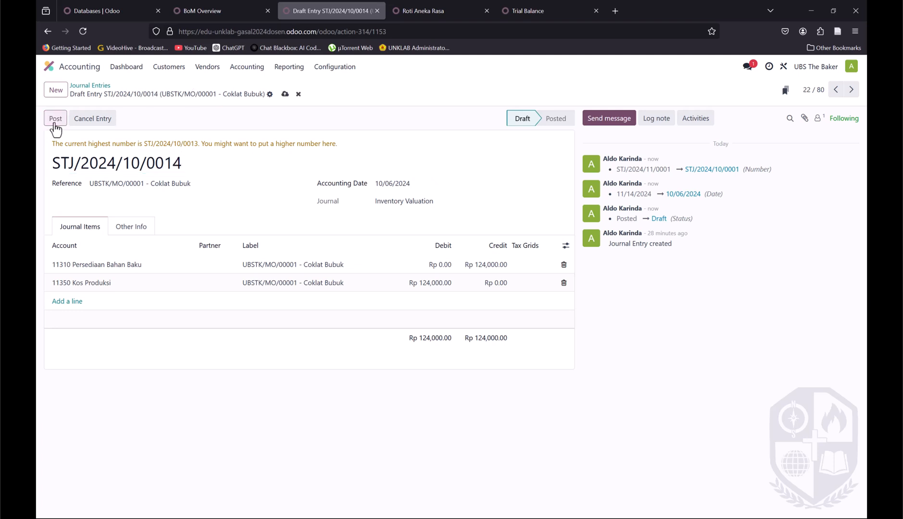
# Step: Reset the UBSTK/MO/00001 - Garam entry to draft and renumber it as STJ/2024/10/0015
pyautogui.click(835, 90)
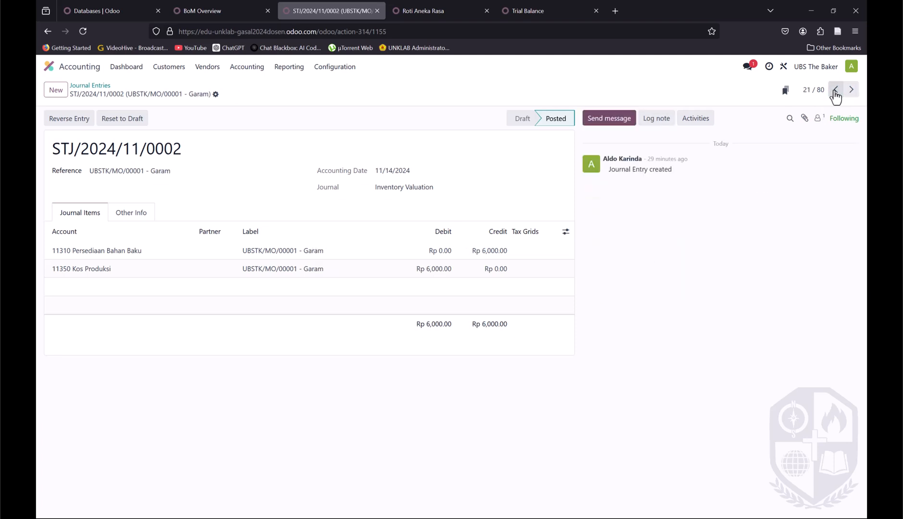
pyautogui.click(126, 120)
pyautogui.moveTo(139, 151); pyautogui.dragTo(166, 152)
pyautogui.write('015')
# Step: Set the Garam entry's accounting date to 10/06/2024 and post it
pyautogui.click(388, 171)
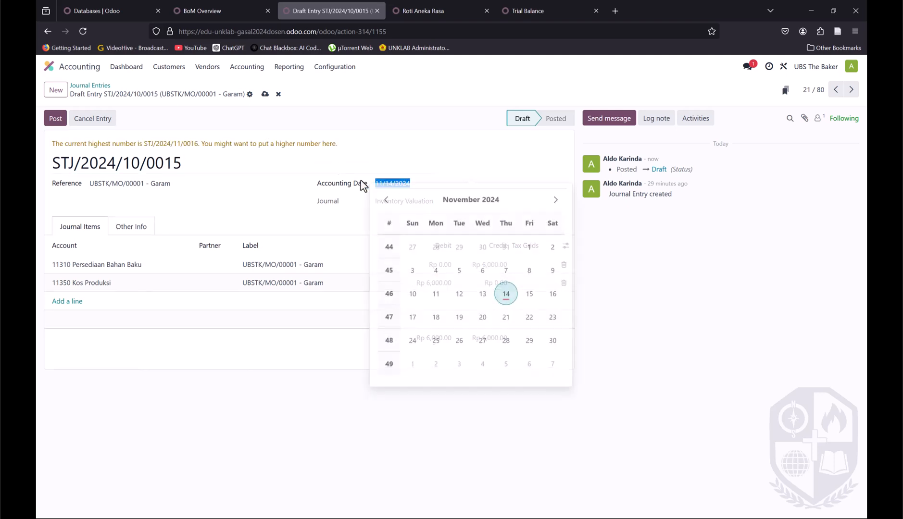
pyautogui.click(386, 210)
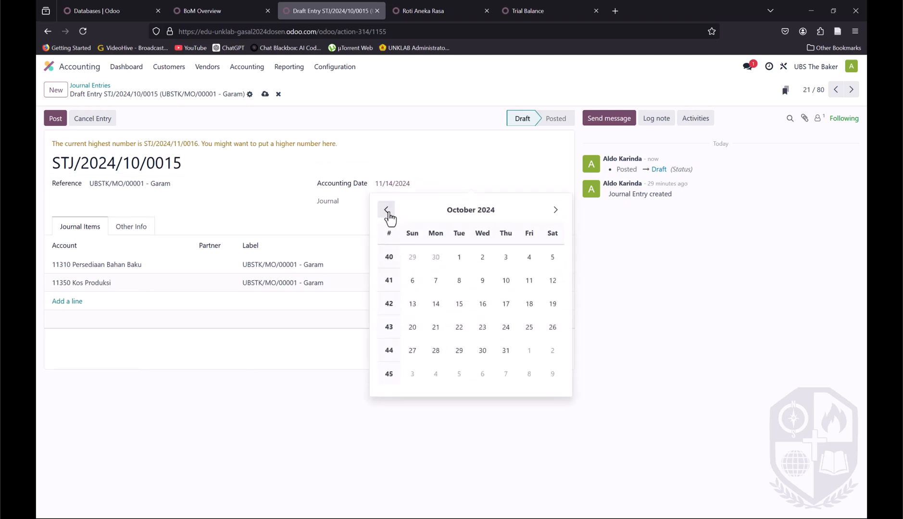
pyautogui.click(413, 281)
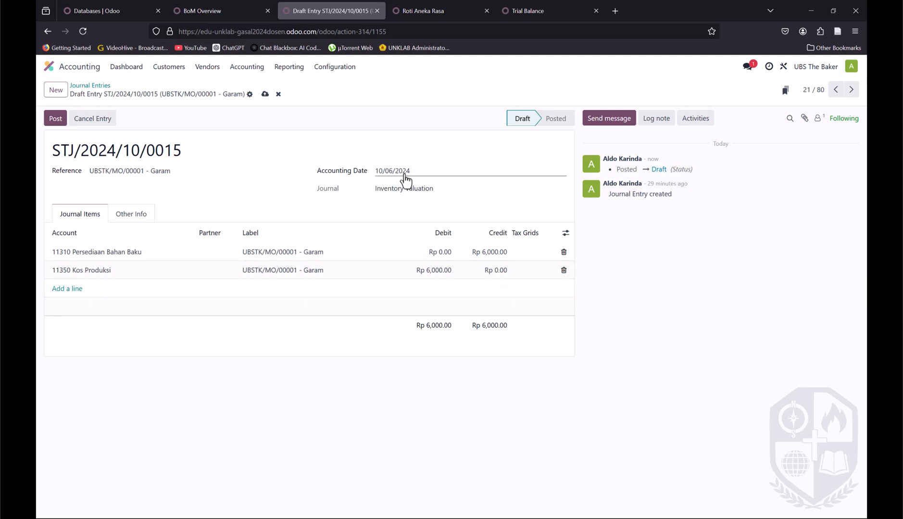
pyautogui.click(57, 122)
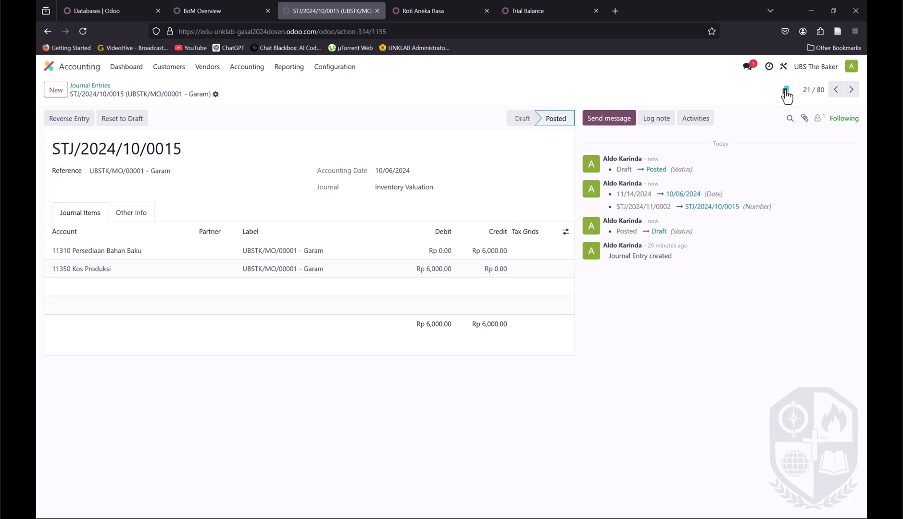
# Step: Reset the UBSTK/MO/00001 - Gula Pasir entry to draft and set its accounting date to 10/06/2024
pyautogui.click(835, 93)
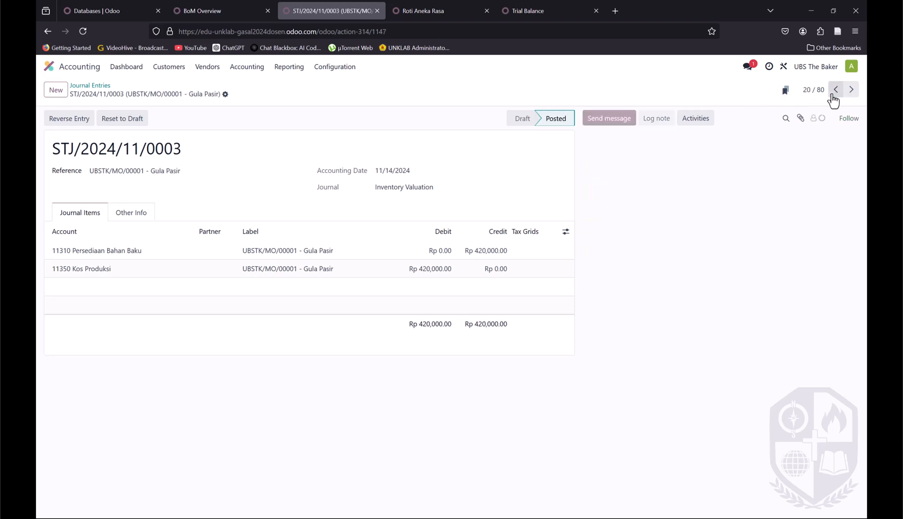
pyautogui.click(123, 120)
pyautogui.click(386, 177)
pyautogui.click(384, 195)
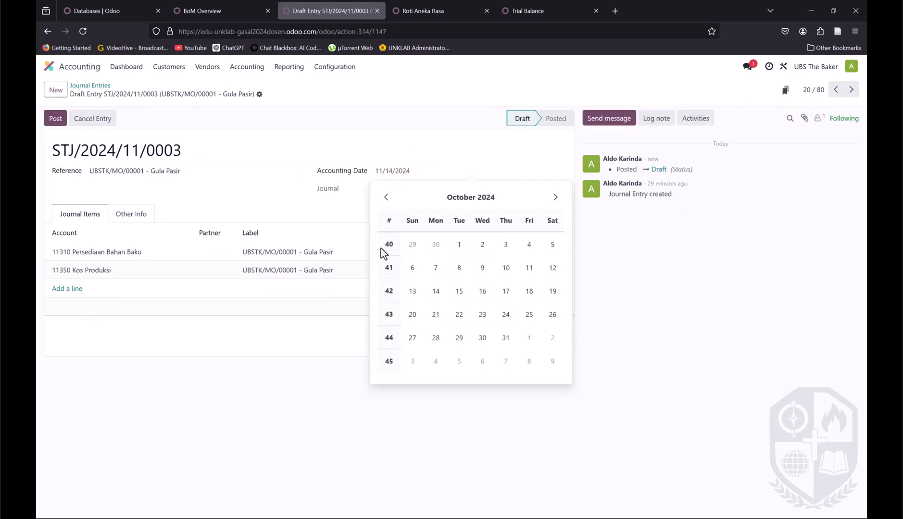
pyautogui.click(410, 267)
# Step: Renumber the Gula Pasir entry as STJ/2024/10/0016 and post it
pyautogui.moveTo(182, 151); pyautogui.dragTo(128, 147)
pyautogui.write('16')
pyautogui.write('0')
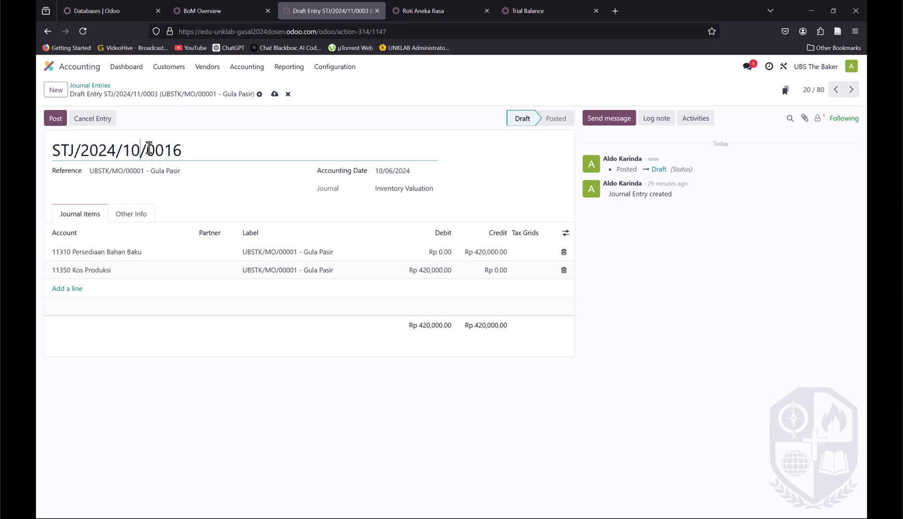
pyautogui.click(55, 118)
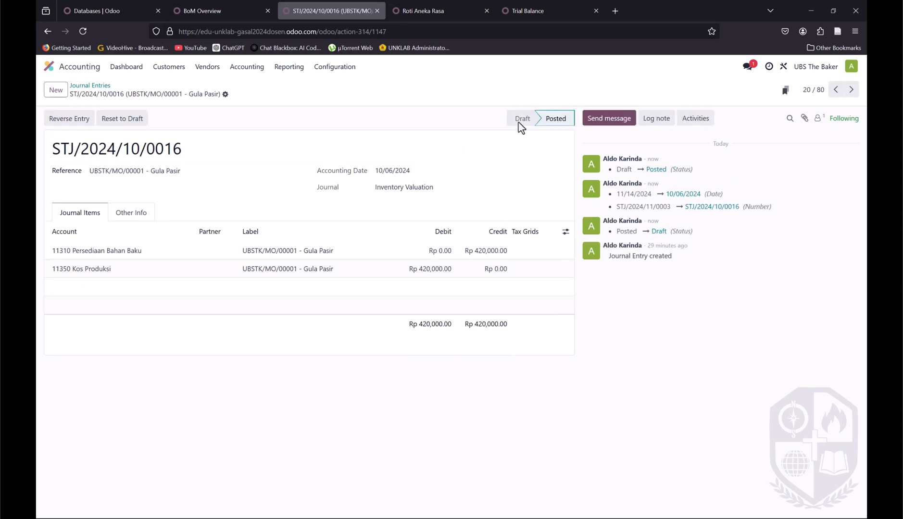
# Step: Reset the UBSTK/MO/00001 - Keju entry to draft and set its accounting date to 10/06/2024
pyautogui.click(835, 92)
pyautogui.click(122, 118)
pyautogui.click(407, 173)
pyautogui.click(387, 197)
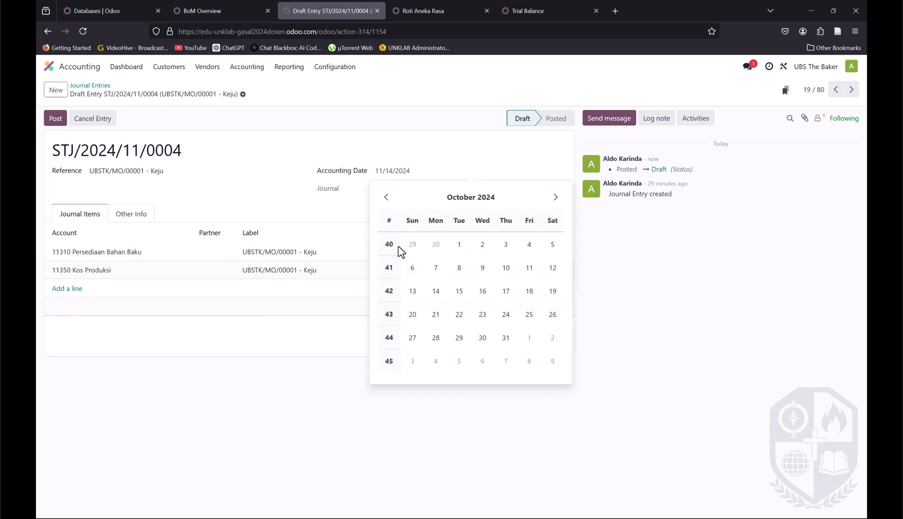
pyautogui.click(412, 268)
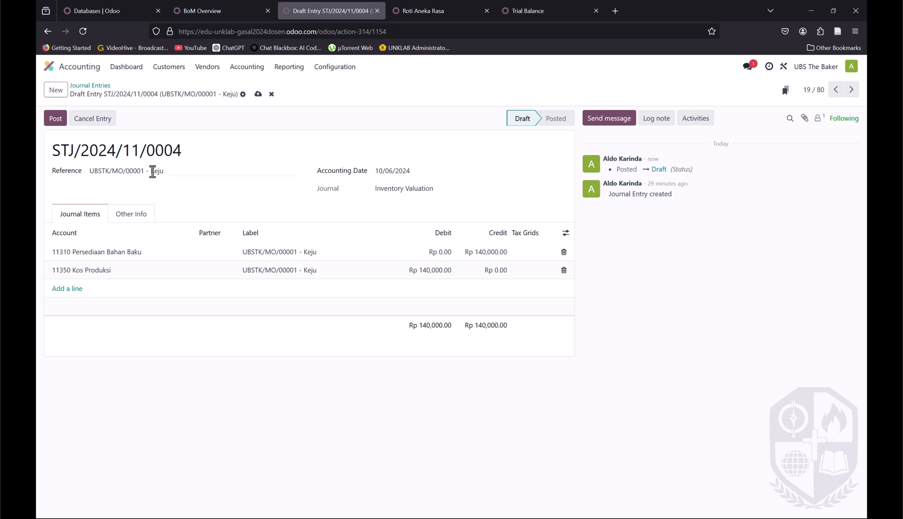
# Step: Renumber the Keju entry as STJ/2024/10/0017 and post it
pyautogui.moveTo(192, 144); pyautogui.dragTo(123, 150)
pyautogui.write('17')
pyautogui.write('10')
pyautogui.click(55, 118)
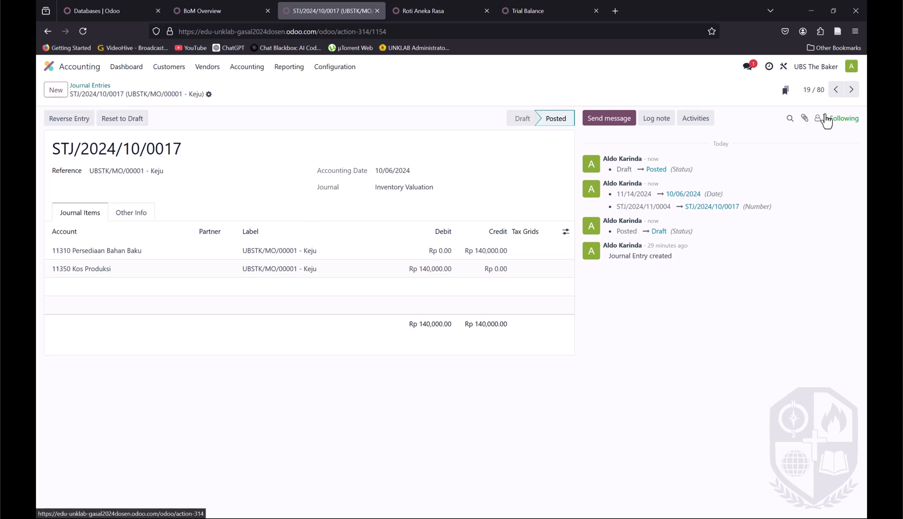
# Step: Reset the UBSTK/MO/00001 - Kelapa entry to draft and set its accounting date to 10/06/2024
pyautogui.click(835, 91)
pyautogui.click(122, 118)
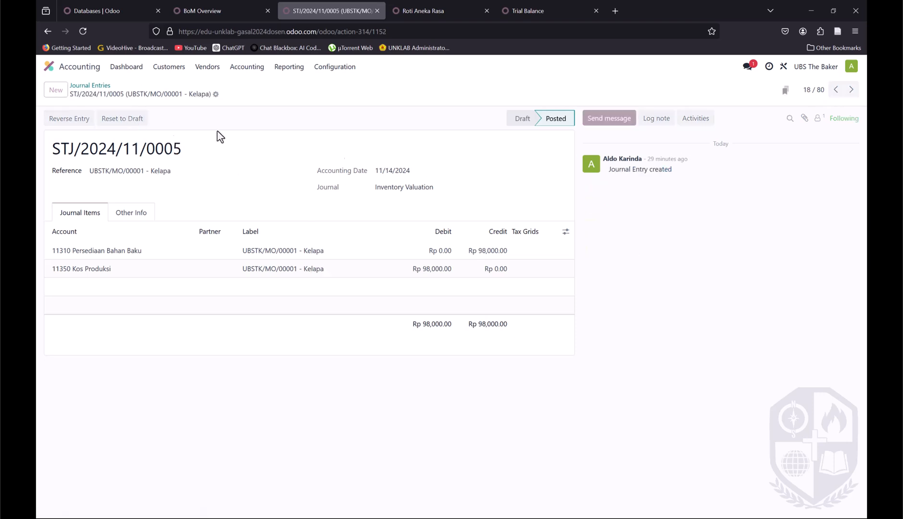
pyautogui.click(419, 174)
pyautogui.click(399, 201)
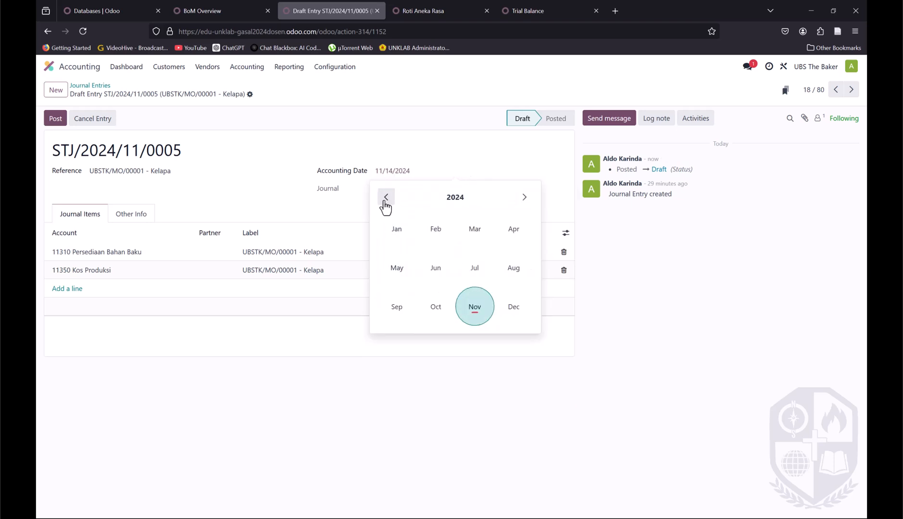
pyautogui.click(473, 315)
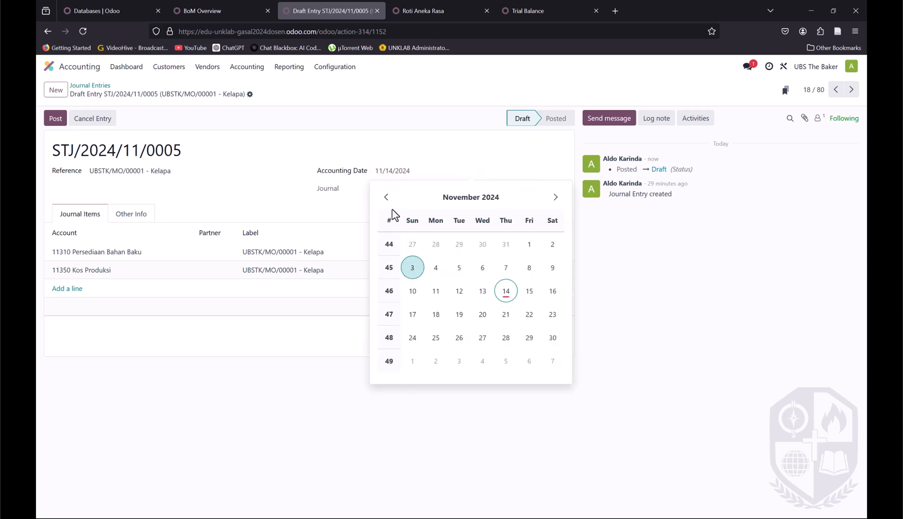
pyautogui.click(386, 197)
pyautogui.click(413, 268)
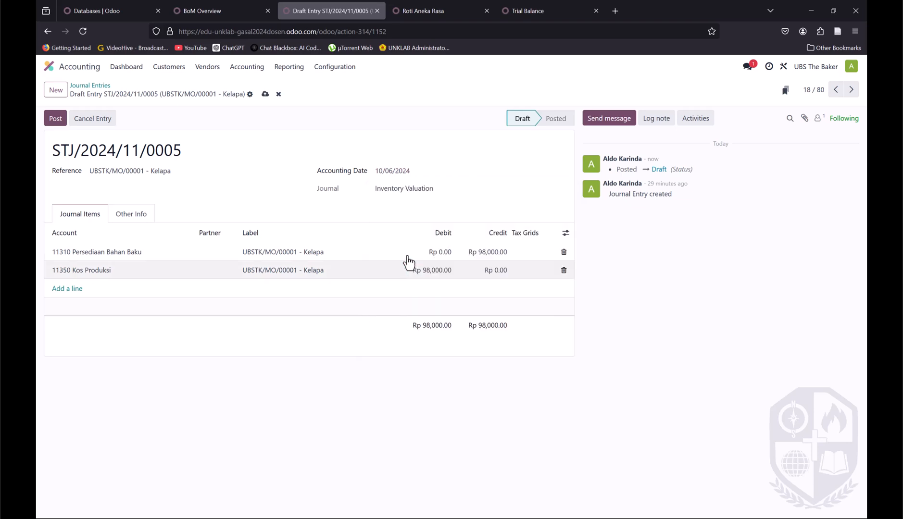
# Step: Renumber the Kelapa entry as STJ/2024/10/0018 and post it
pyautogui.moveTo(181, 150); pyautogui.dragTo(167, 149)
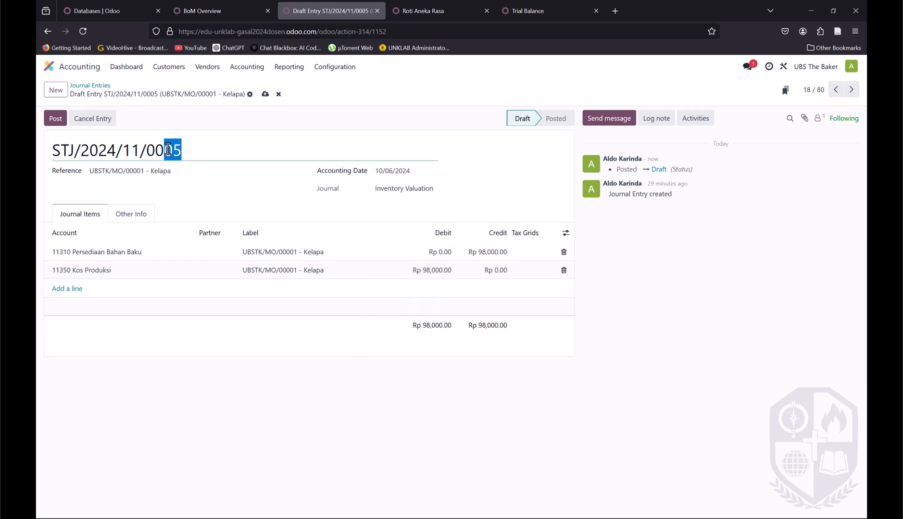
pyautogui.write('17')
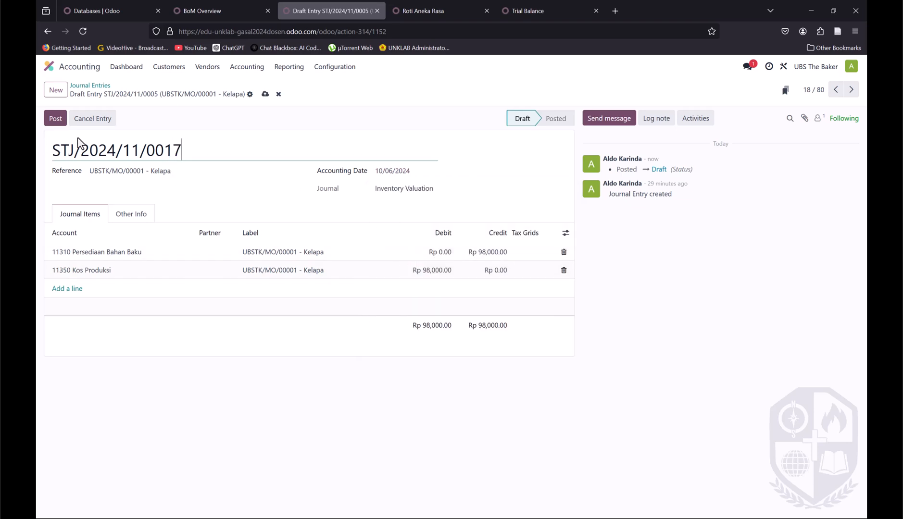
pyautogui.press('BackSpace')
pyautogui.write('8')
pyautogui.moveTo(140, 150); pyautogui.dragTo(132, 152)
pyautogui.write('0')
pyautogui.click(58, 123)
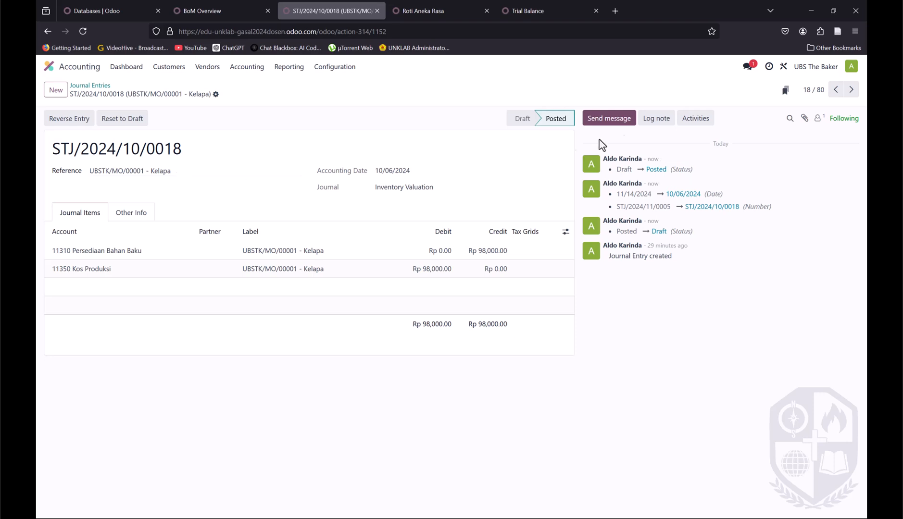
# Step: Reset the UBSTK/MO/00001 - Mentega entry to draft and set its accounting date to 10/06/2024
pyautogui.click(836, 90)
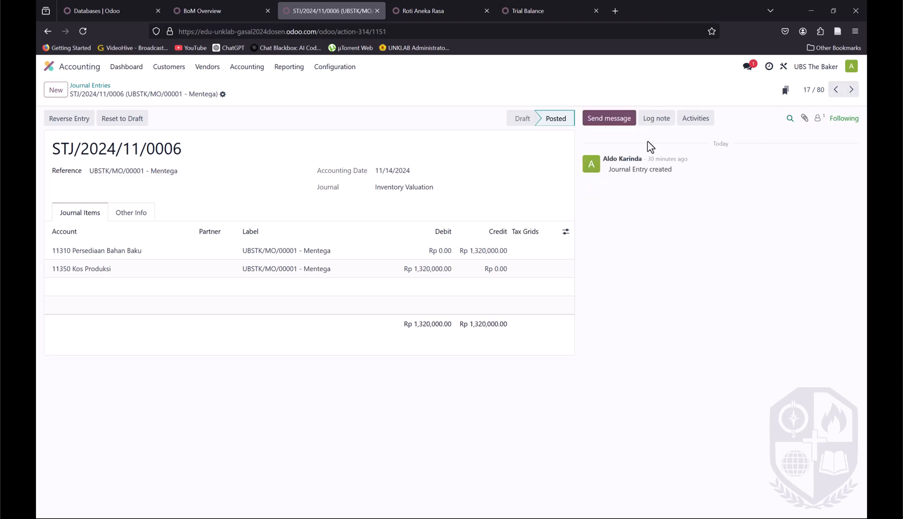
pyautogui.click(133, 121)
pyautogui.click(404, 172)
pyautogui.click(390, 197)
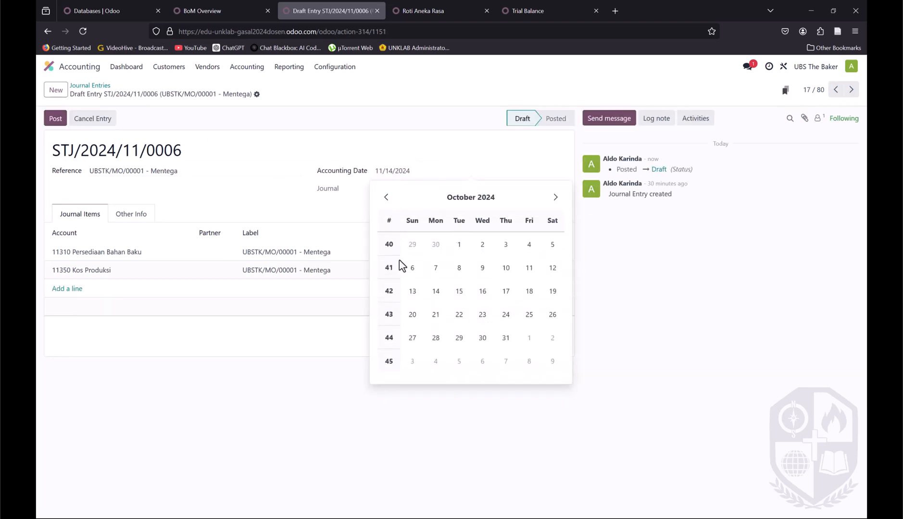
pyautogui.click(411, 266)
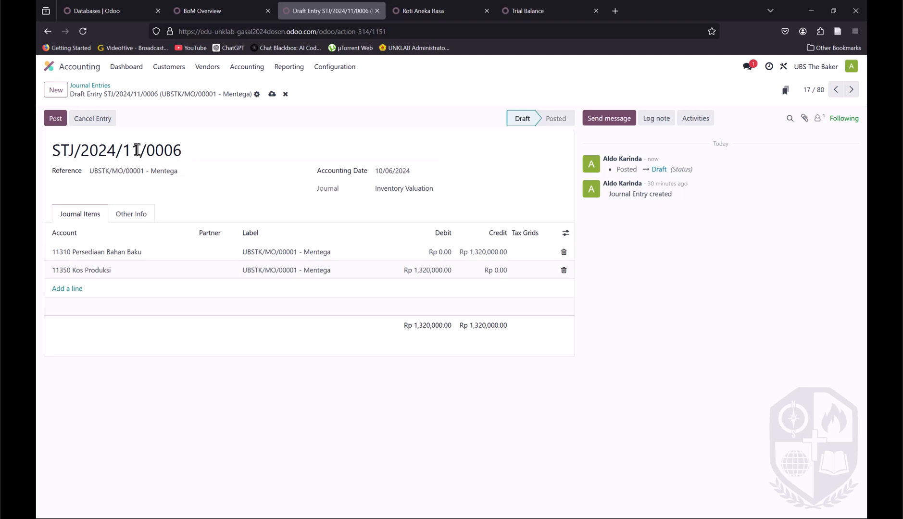
# Step: Renumber the Mentega entry as STJ/2024/10/0019 and post it
pyautogui.moveTo(181, 150); pyautogui.dragTo(167, 152)
pyautogui.write('19')
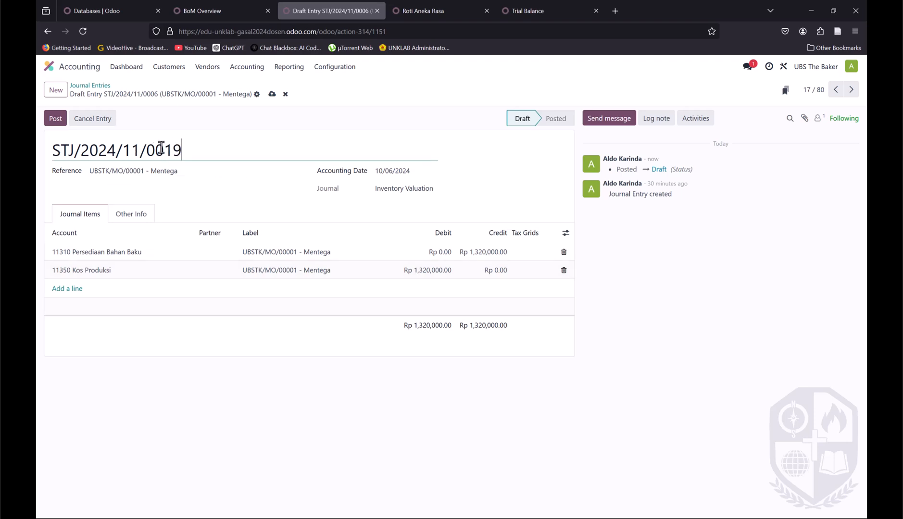
pyautogui.write('0')
pyautogui.click(56, 120)
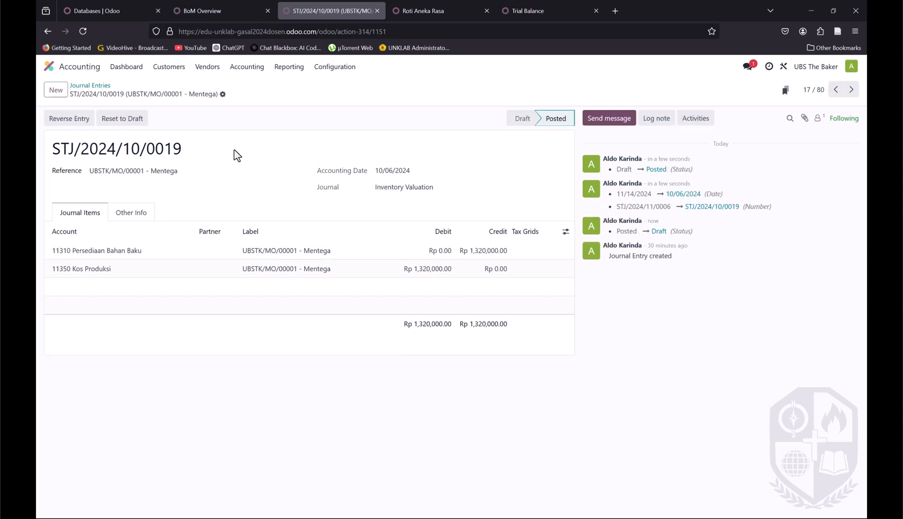
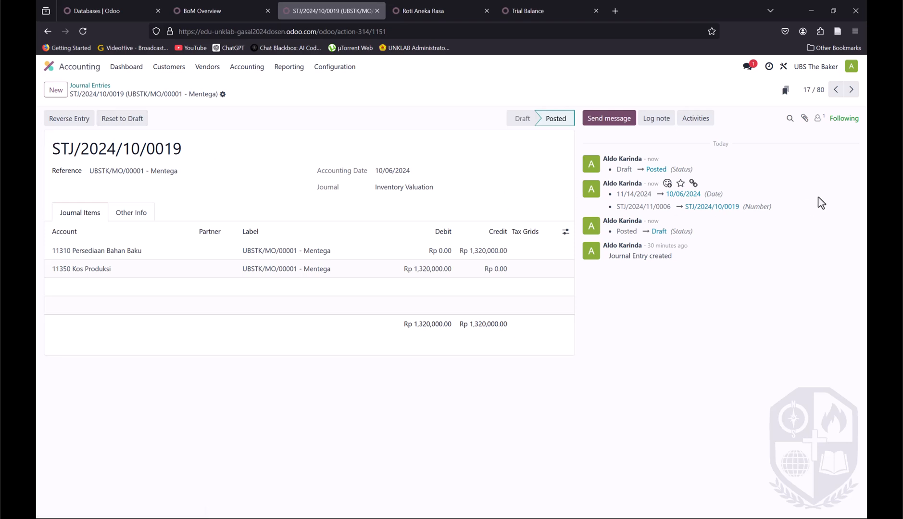
# Step: Reset the UBSTK/MO/00001 - Minyak Goreng entry to draft and set its accounting date to 10/06/2024
pyautogui.click(835, 90)
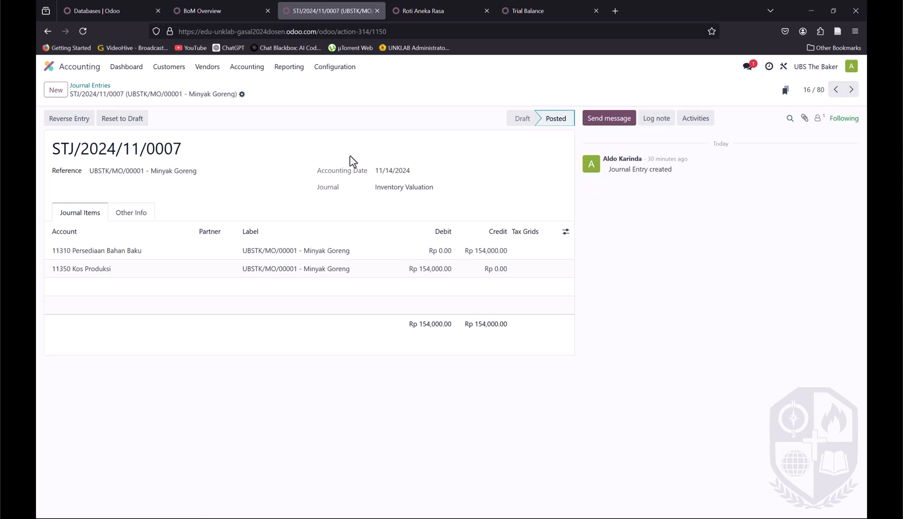
pyautogui.click(144, 122)
pyautogui.click(395, 172)
pyautogui.click(388, 196)
pyautogui.click(410, 267)
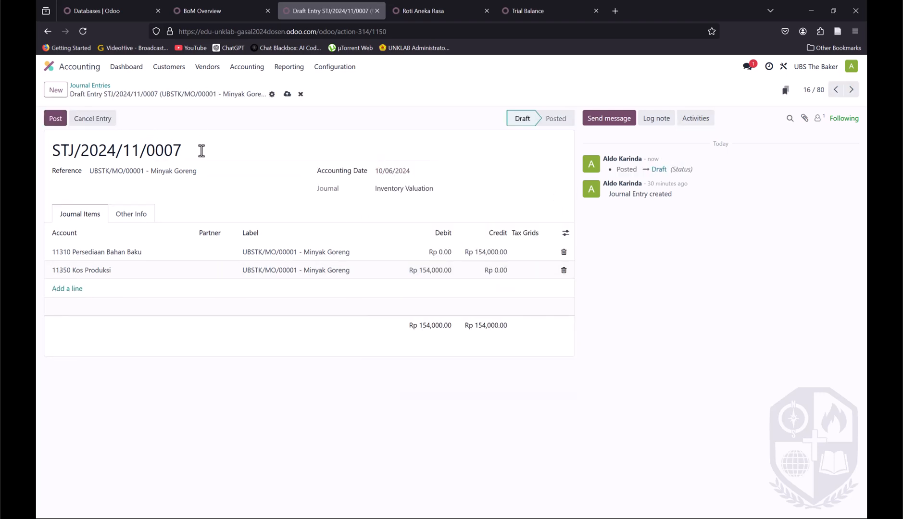
# Step: Renumber the Minyak Goreng entry as STJ/2024/10/0020 and post it
pyautogui.moveTo(184, 149); pyautogui.dragTo(165, 149)
pyautogui.write('2')
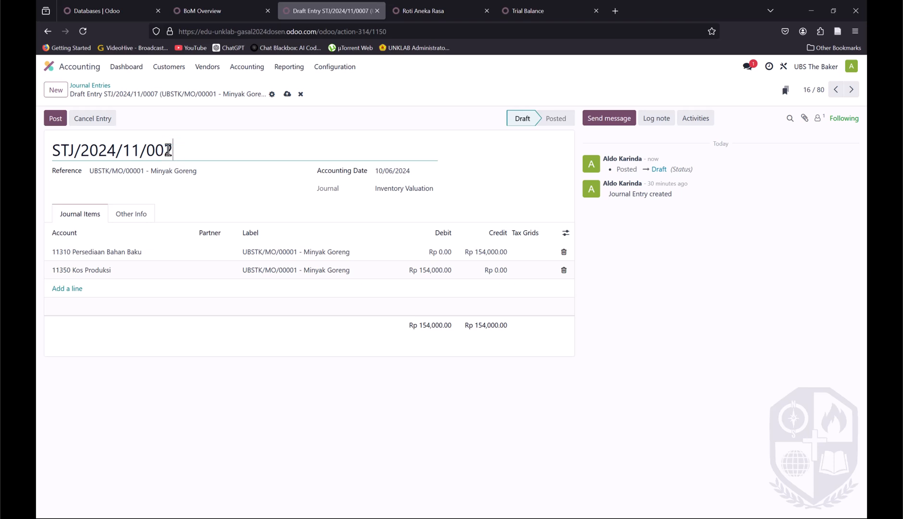
pyautogui.write('0')
pyautogui.moveTo(131, 149); pyautogui.dragTo(138, 145)
pyautogui.write('0')
pyautogui.click(55, 118)
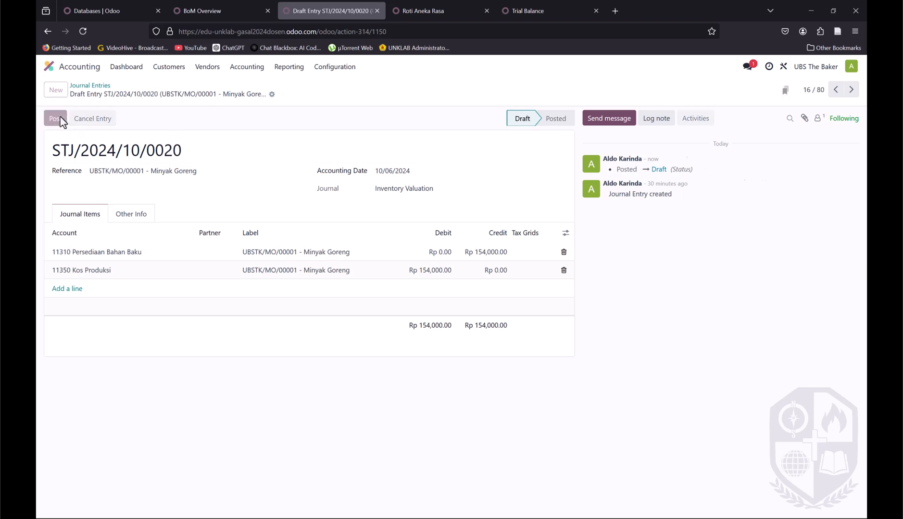
# Step: Reset the UBSTK/MO/00001 - Plastik entry to draft and set its accounting date to 10/06/2024
pyautogui.click(835, 90)
pyautogui.click(123, 118)
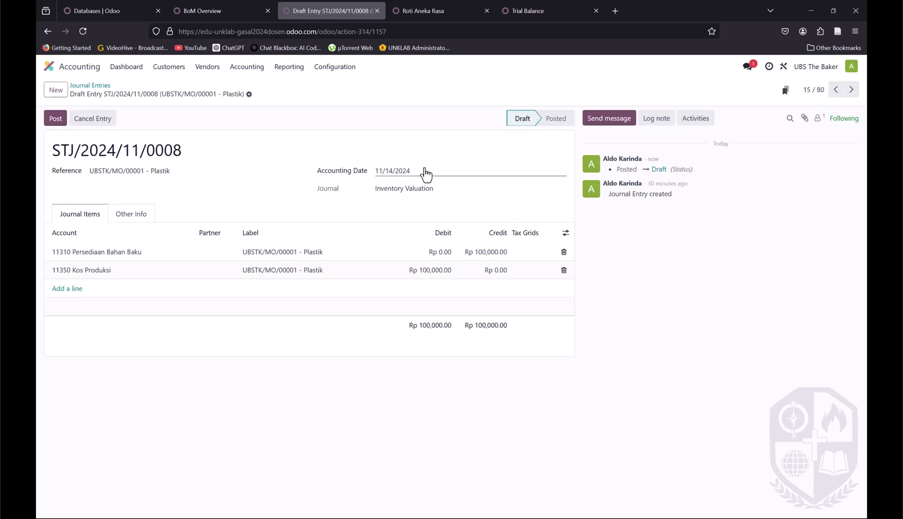
pyautogui.click(424, 170)
pyautogui.click(387, 197)
pyautogui.click(413, 268)
# Step: Renumber the Plastik entry as STJ/2024/10/0021 and post it
pyautogui.moveTo(187, 152); pyautogui.dragTo(168, 150)
pyautogui.write('21')
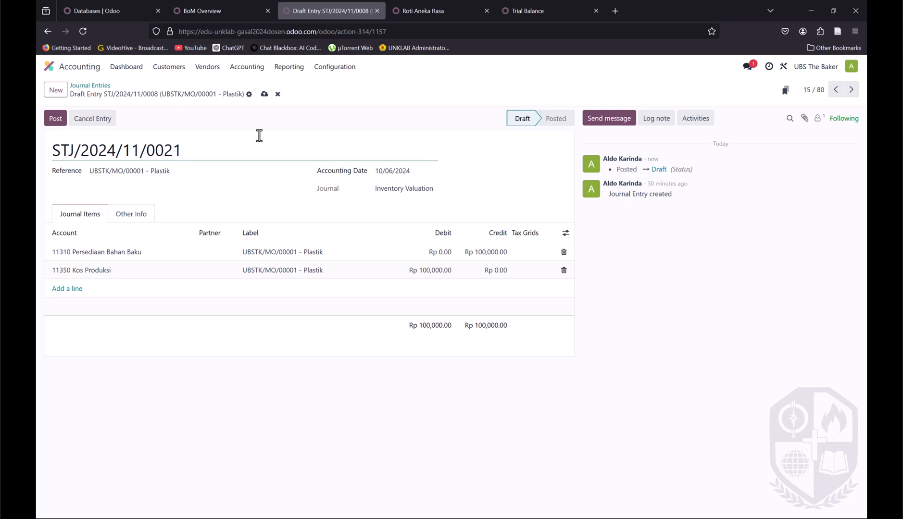
pyautogui.moveTo(135, 149); pyautogui.dragTo(141, 149)
pyautogui.write('0')
pyautogui.click(56, 124)
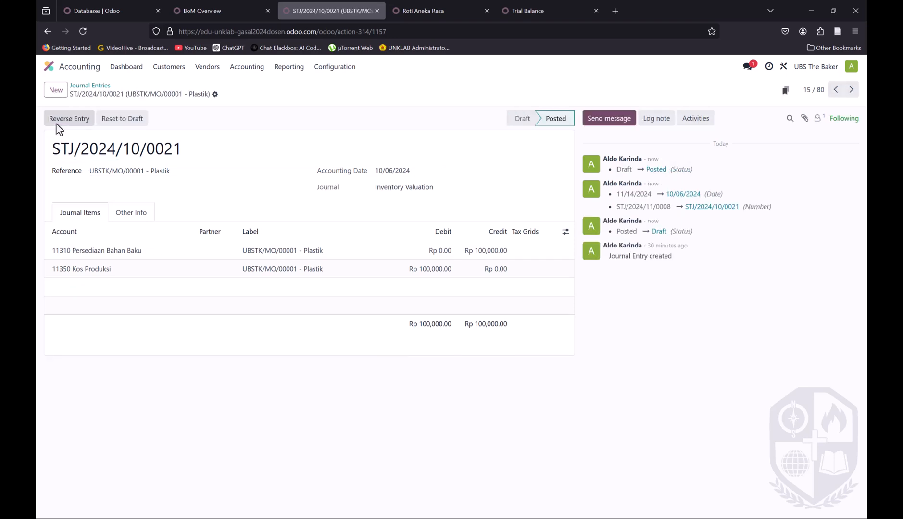
# Step: Reset the UBSTK/MO/00001 - Ragi entry to draft and set its accounting date to 10/06/2024
pyautogui.click(836, 90)
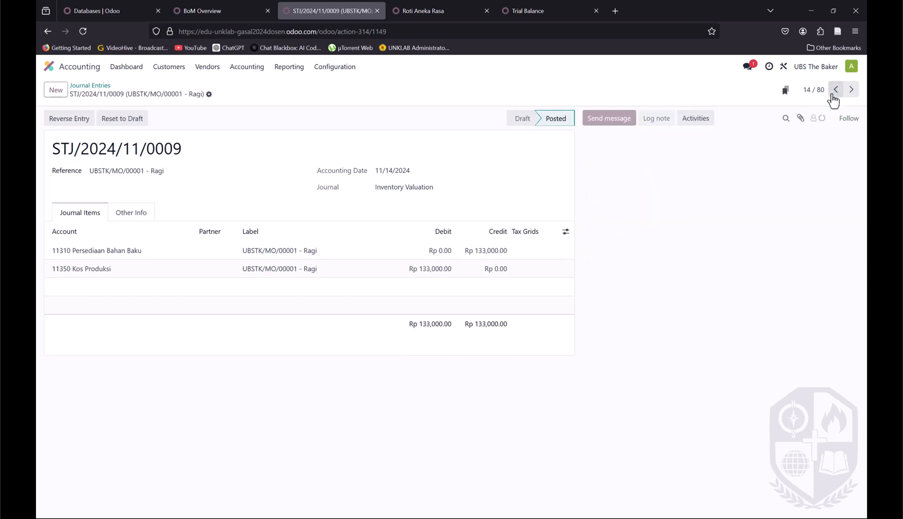
pyautogui.click(135, 124)
pyautogui.click(388, 172)
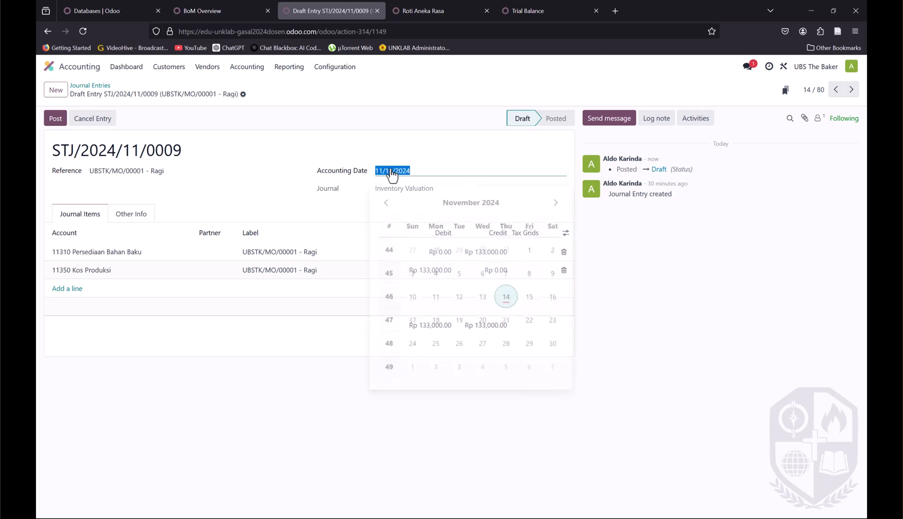
pyautogui.click(386, 197)
pyautogui.click(411, 272)
# Step: Renumber the Ragi entry as STJ/2024/10/0022 and post it
pyautogui.moveTo(181, 151); pyautogui.dragTo(131, 147)
pyautogui.write('2024/10')
pyautogui.click(55, 119)
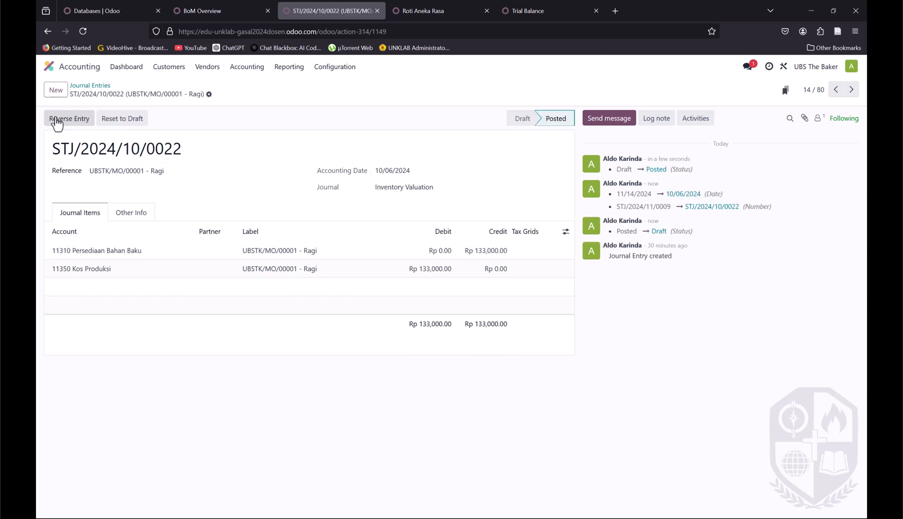
# Step: Reset the UBSTK/MO/00001 - Selai entry to draft and set its accounting date to 10/06/2024
pyautogui.click(837, 92)
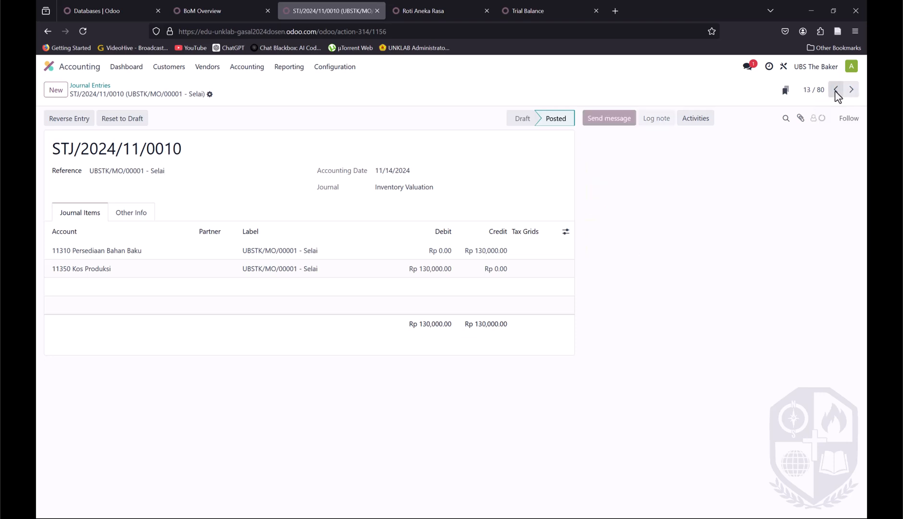
pyautogui.click(129, 120)
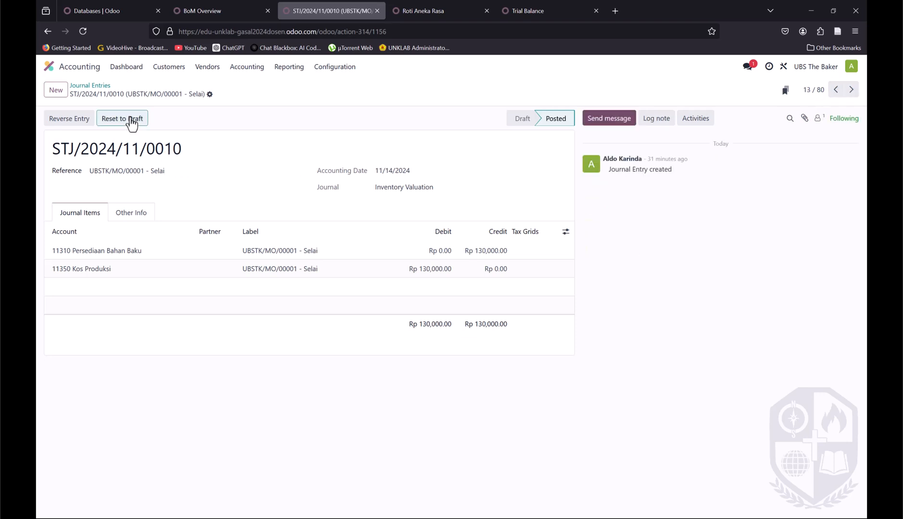
pyautogui.click(394, 171)
pyautogui.click(386, 200)
pyautogui.click(411, 269)
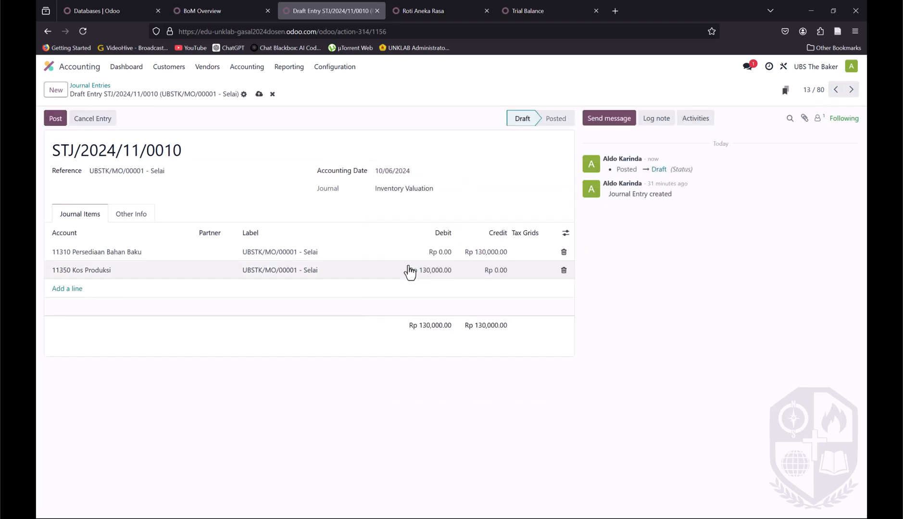
# Step: Renumber the Selai entry as STJ/2024/10/0023 and post it
pyautogui.moveTo(183, 150); pyautogui.dragTo(135, 150)
pyautogui.write('23')
pyautogui.write('0')
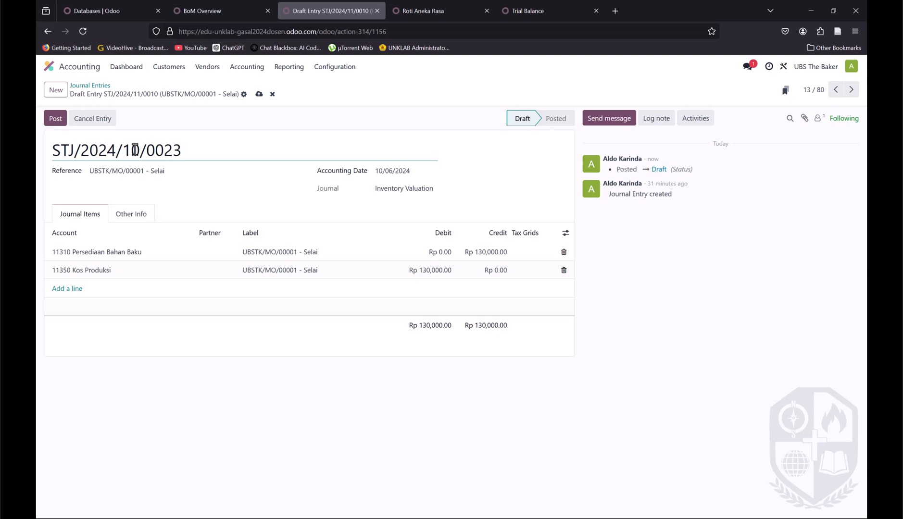
pyautogui.click(57, 121)
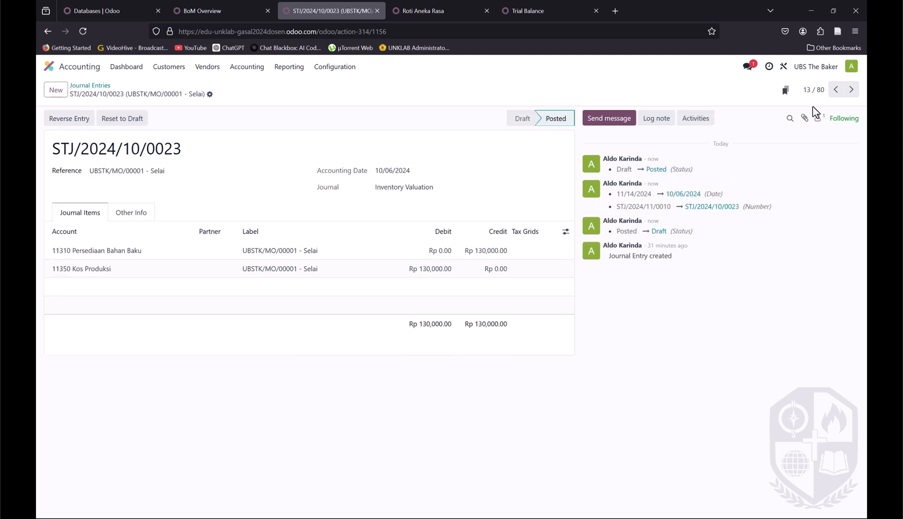
# Step: Reset the UBSTK/MO/00001 - Telor entry to draft and set its accounting date to 10/06/2024
pyautogui.click(836, 89)
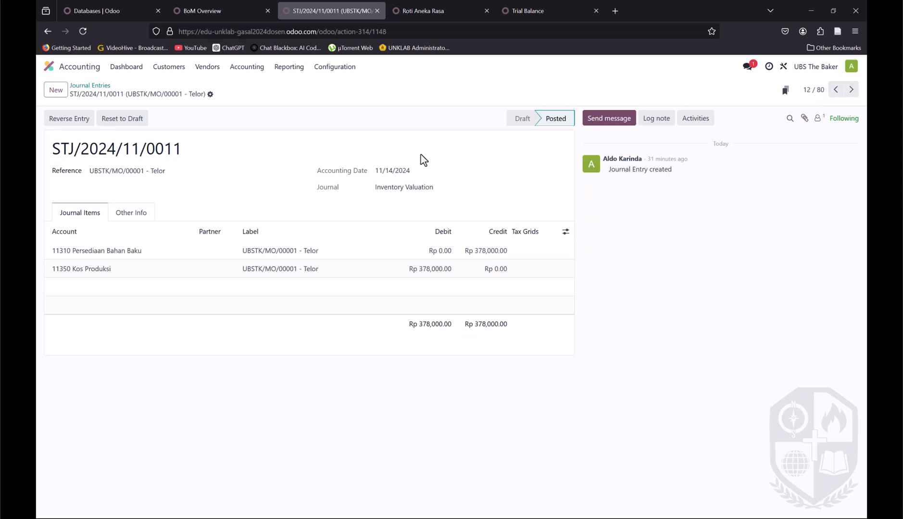
pyautogui.click(127, 120)
pyautogui.click(399, 171)
pyautogui.click(386, 197)
pyautogui.click(413, 268)
# Step: Renumber the Telor entry as STJ/2024/10/0024 and post it
pyautogui.moveTo(186, 151); pyautogui.dragTo(164, 151)
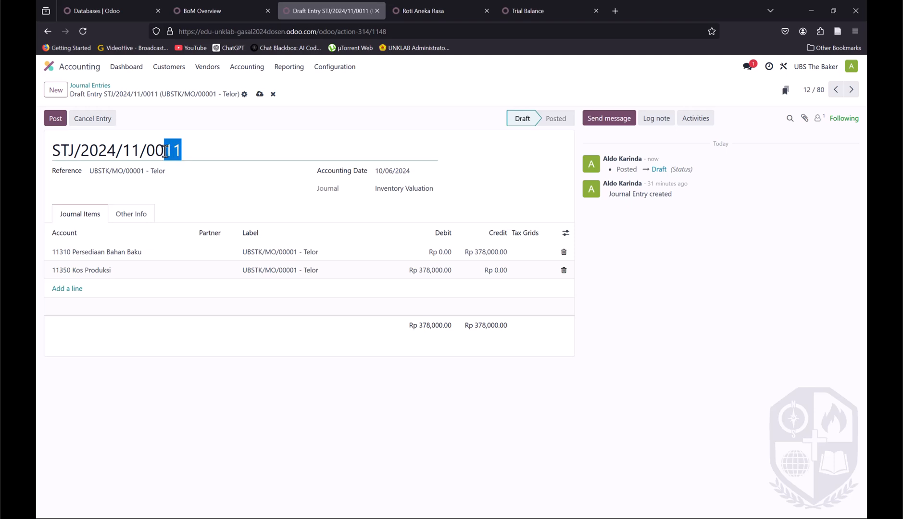
pyautogui.write('24')
pyautogui.doubleClick(131, 150)
pyautogui.write('10')
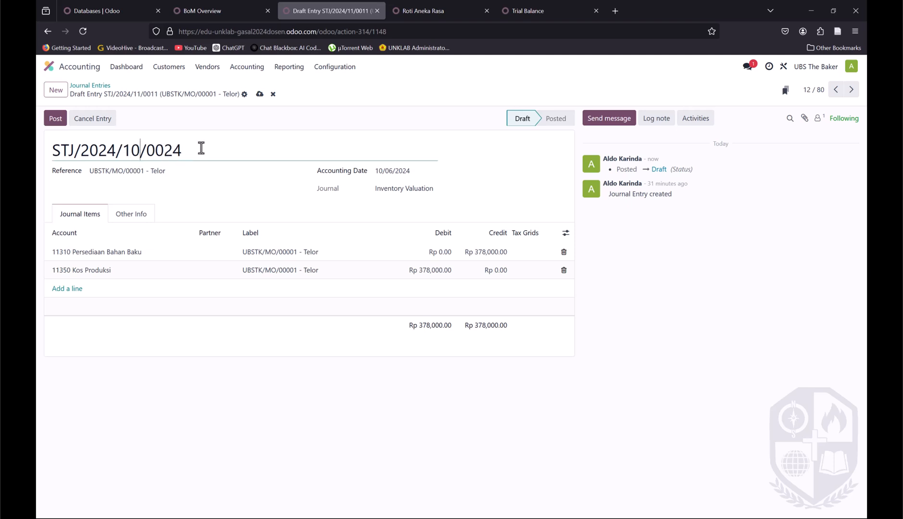
pyautogui.click(56, 119)
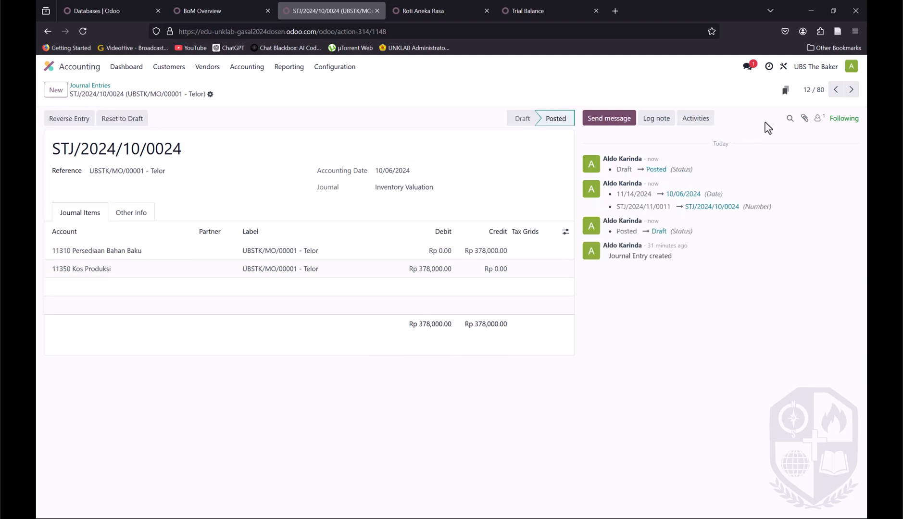
# Step: Reset the UBSTK/MO/00001 - Tepung Terigu entry to draft and set its accounting date to 10/06/2024
pyautogui.click(835, 91)
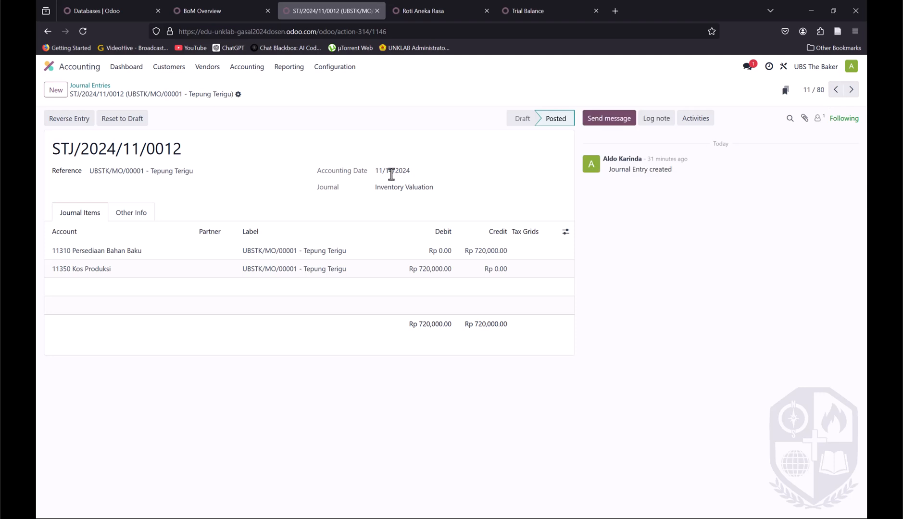
pyautogui.click(139, 119)
pyautogui.click(409, 172)
pyautogui.click(386, 197)
pyautogui.click(412, 267)
# Step: Renumber the Tepung Terigu entry as STJ/2024/10/0025 and post it
pyautogui.moveTo(185, 151); pyautogui.dragTo(166, 150)
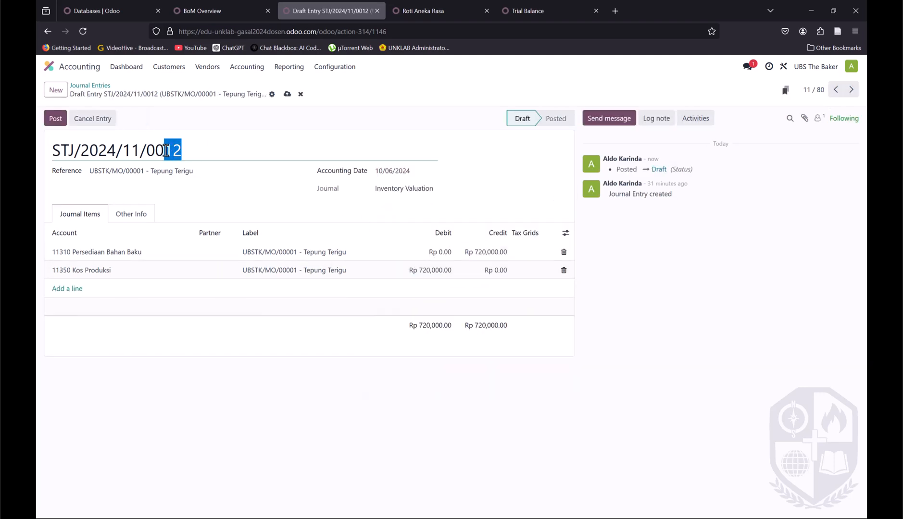
pyautogui.write('25')
pyautogui.moveTo(140, 147); pyautogui.dragTo(135, 148)
pyautogui.write('0')
pyautogui.click(56, 122)
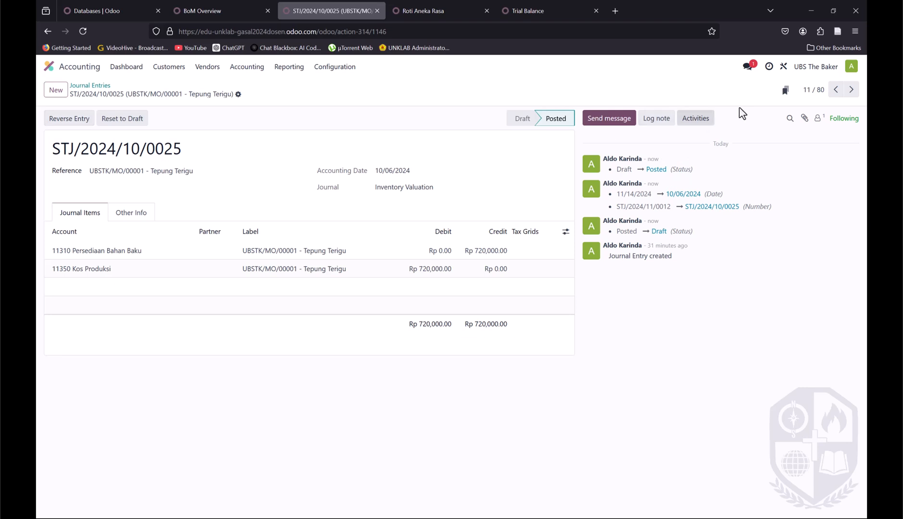
# Step: Reset the UBSTK/MO/00001 - Roti Aneka Rasa entry to draft and set its accounting date to 10/06/2024
pyautogui.click(837, 91)
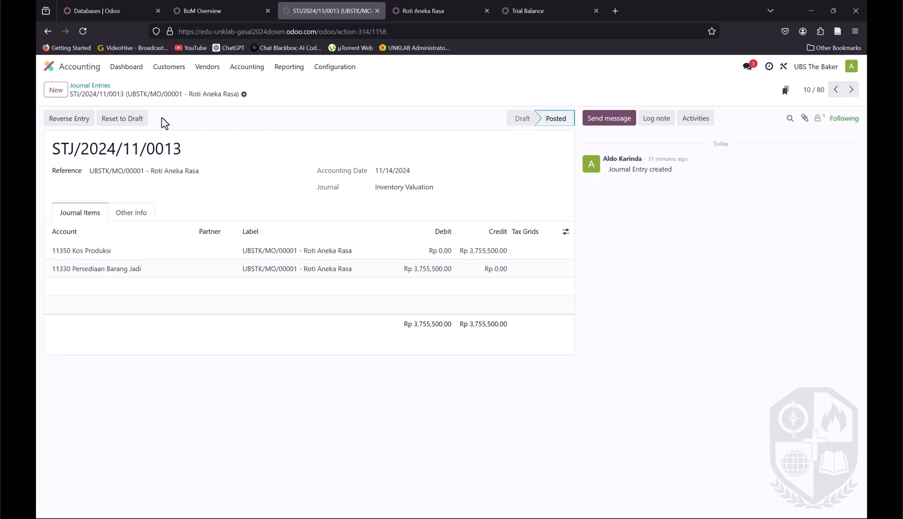
pyautogui.click(124, 121)
pyautogui.click(438, 172)
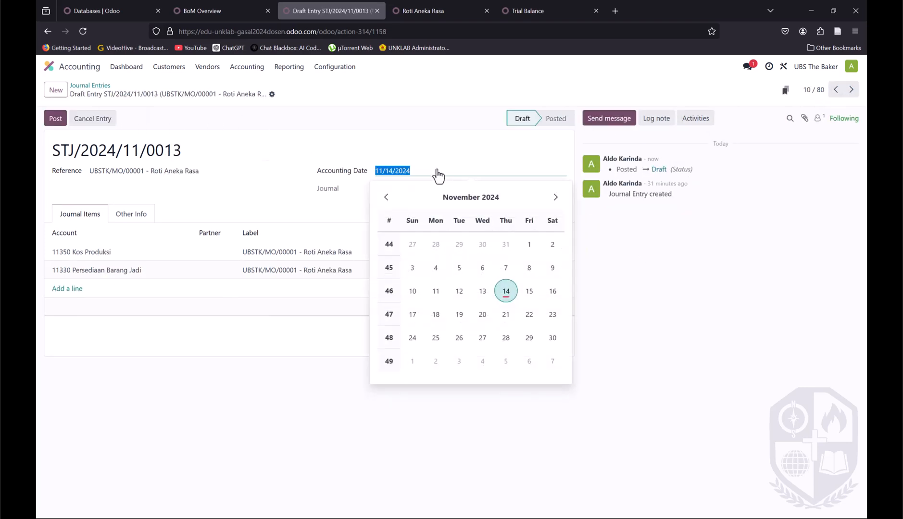
pyautogui.click(386, 197)
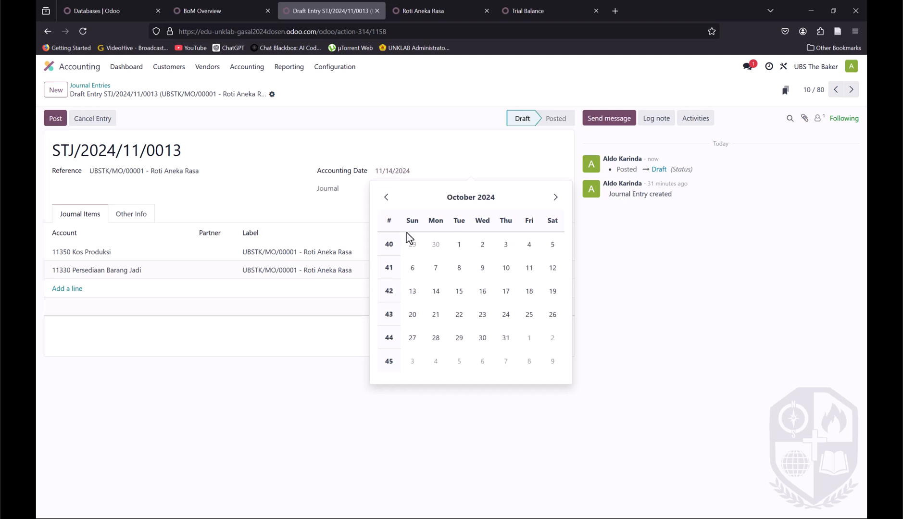
pyautogui.click(417, 273)
# Step: Renumber the UBSTK/MO/00001 - Roti Aneka Rasa entry as STJ/2024/10/0026 and post it
pyautogui.moveTo(182, 151); pyautogui.dragTo(131, 149)
pyautogui.write('20')
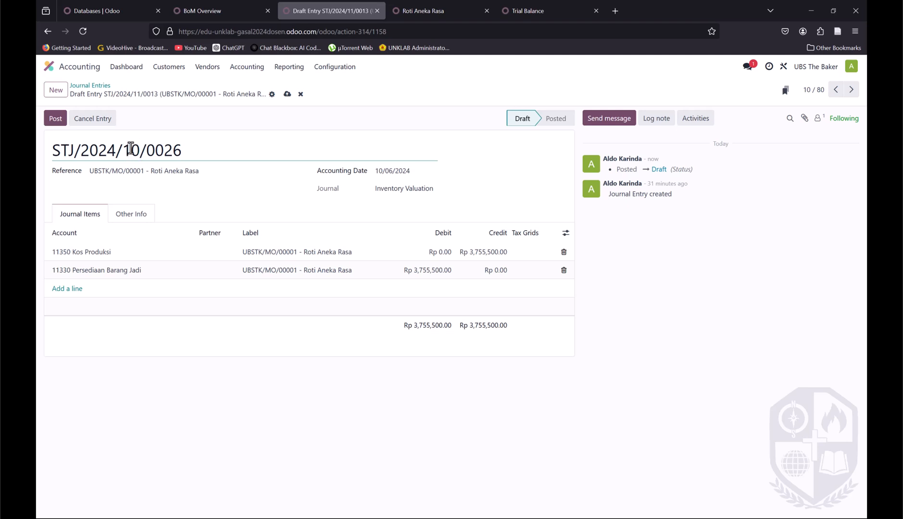
pyautogui.click(63, 124)
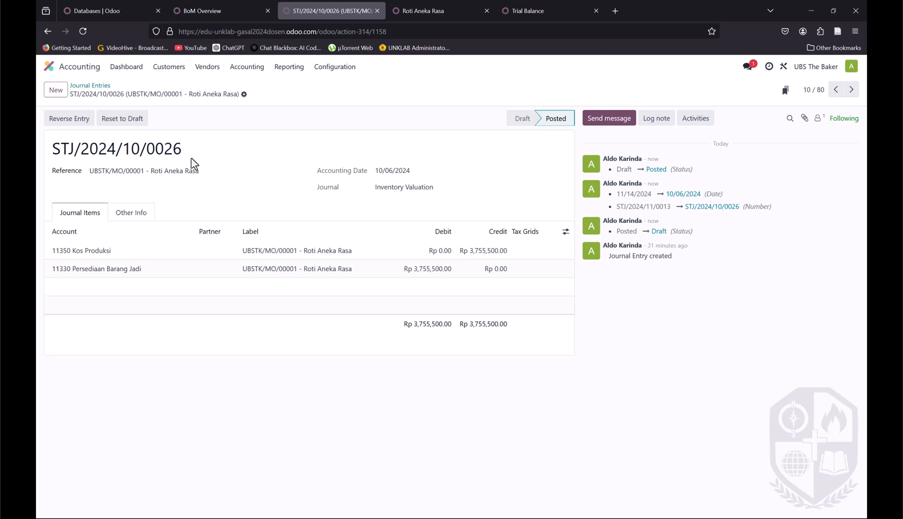
# Step: Reset the UBSTK/MO/00001 - Labour & Overhead entry to draft and set its accounting date to 10/06/2024
pyautogui.click(836, 89)
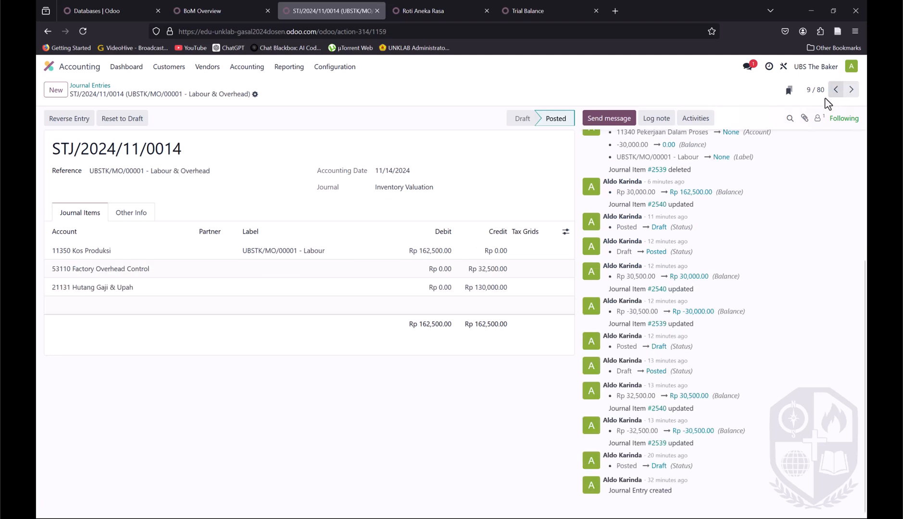
pyautogui.click(122, 119)
pyautogui.click(399, 173)
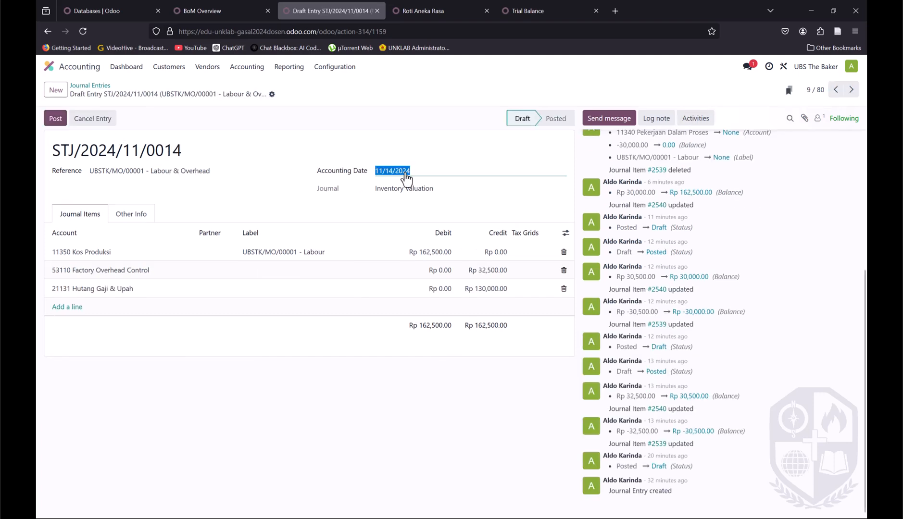
pyautogui.click(386, 197)
pyautogui.click(401, 275)
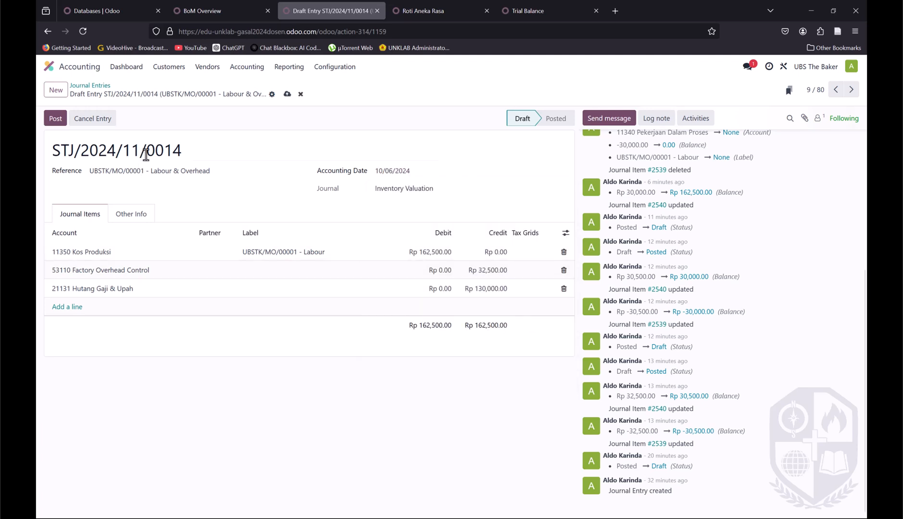
# Step: Renumber the Labour & Overhead entry as STJ/2024/10/0027 and post it
pyautogui.moveTo(186, 151); pyautogui.dragTo(165, 152)
pyautogui.write('27')
pyautogui.moveTo(140, 151); pyautogui.dragTo(133, 146)
pyautogui.write('0')
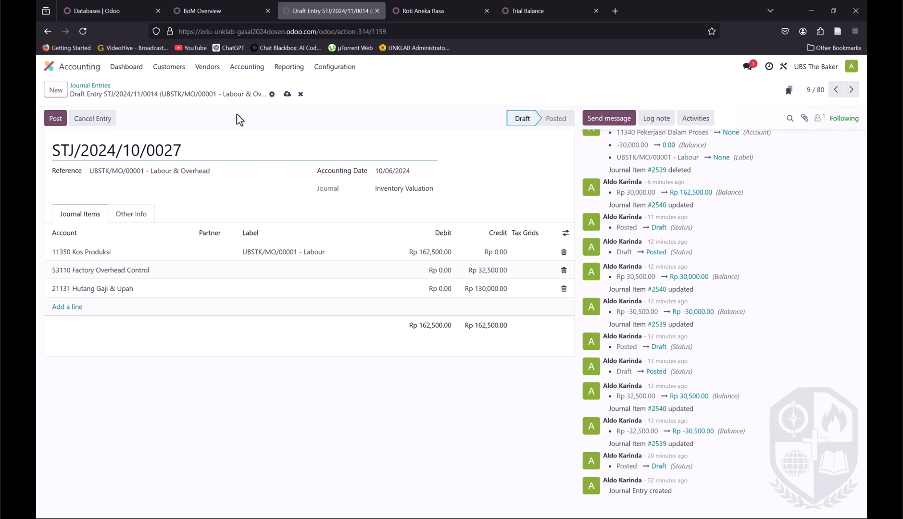
pyautogui.click(56, 121)
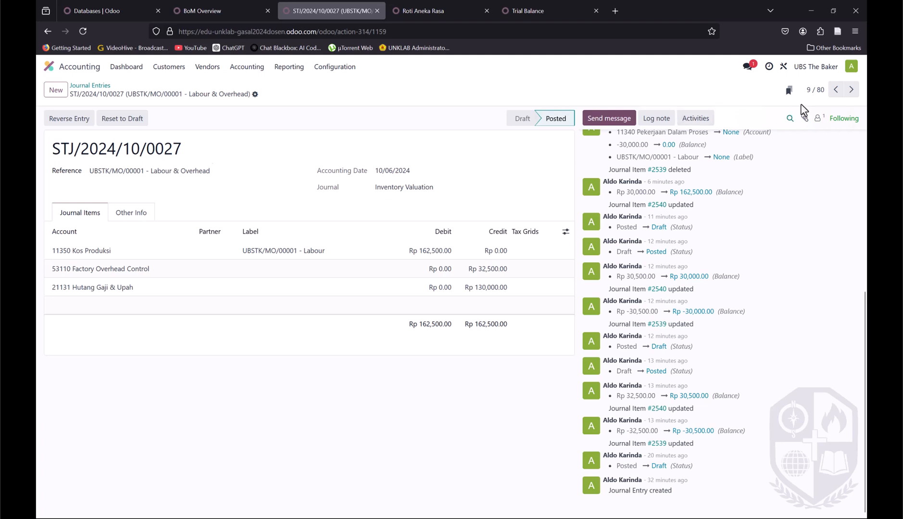
# Step: Reset entry STJ/2024/11/0015 to draft, setting its accounting date to 10/06/2024 and its reference to "Update cost produksi"
pyautogui.click(835, 94)
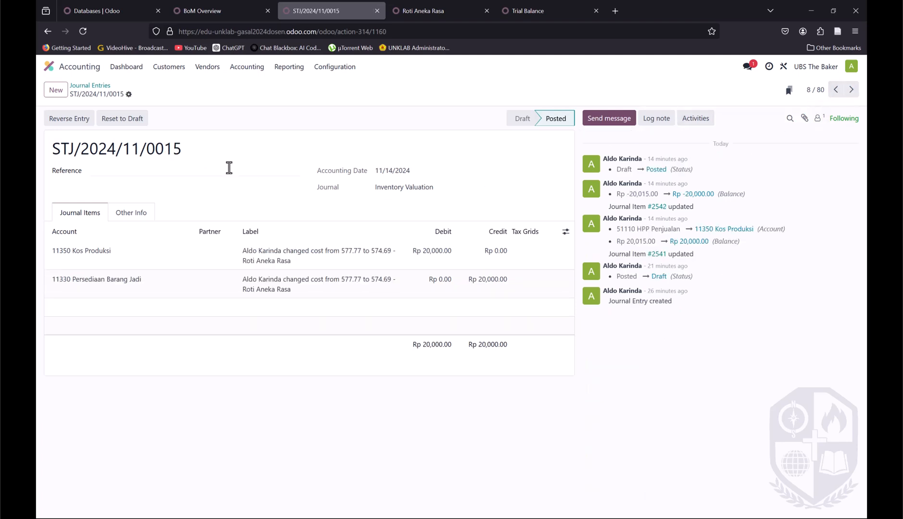
pyautogui.click(123, 120)
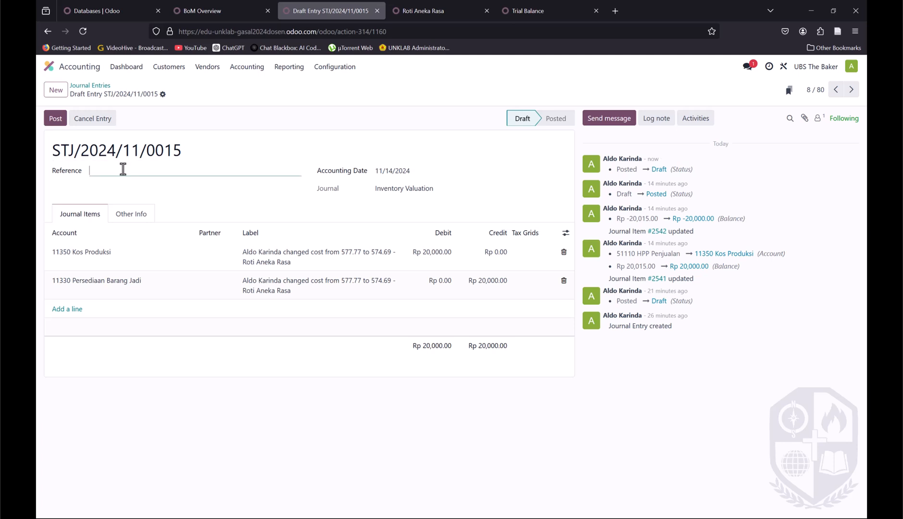
pyautogui.click(423, 175)
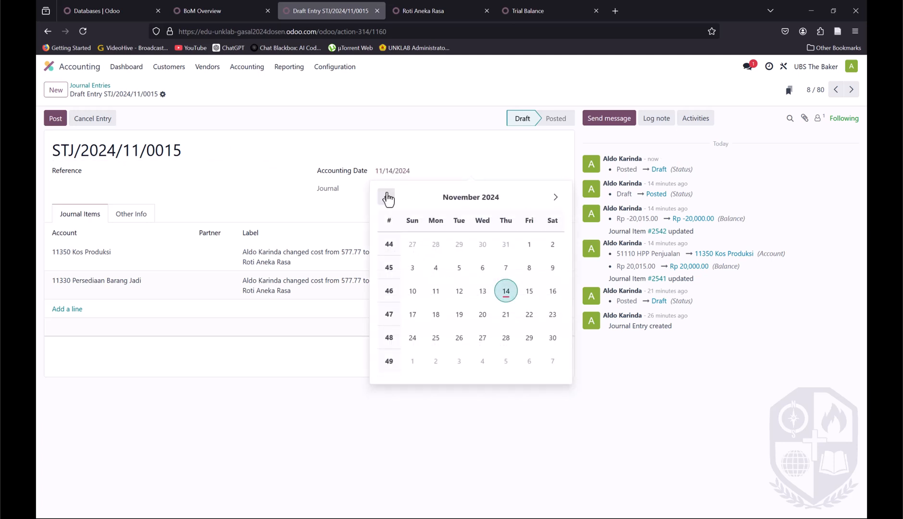
pyautogui.click(386, 197)
pyautogui.click(411, 273)
pyautogui.click(163, 171)
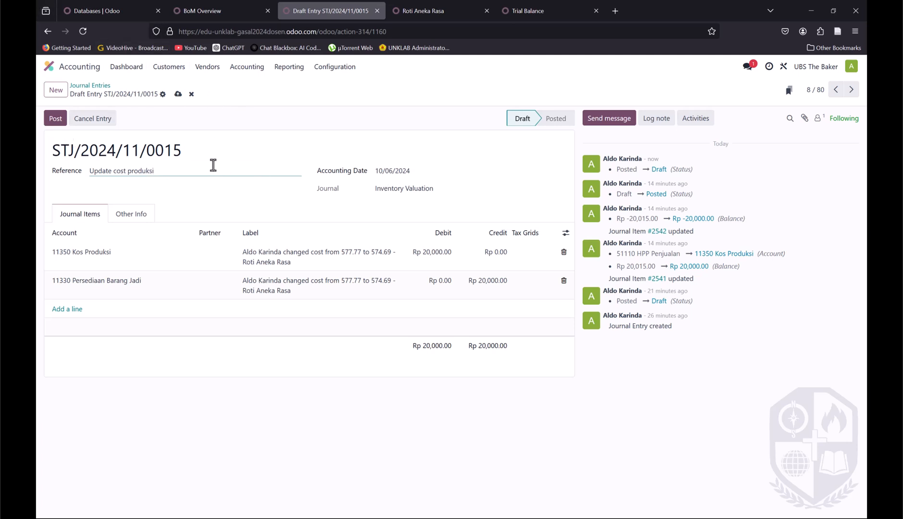
# Step: Renumber the Update cost produksi entry as STJ/2024/10/0028 and post it
pyautogui.moveTo(191, 153); pyautogui.dragTo(164, 149)
pyautogui.write('2')
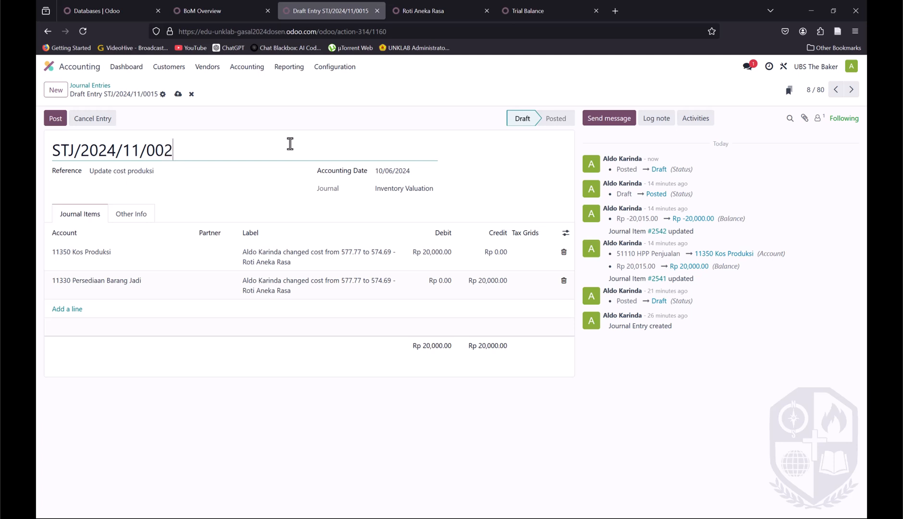
pyautogui.write('8')
pyautogui.moveTo(134, 150); pyautogui.dragTo(127, 150)
pyautogui.write('0')
pyautogui.click(55, 118)
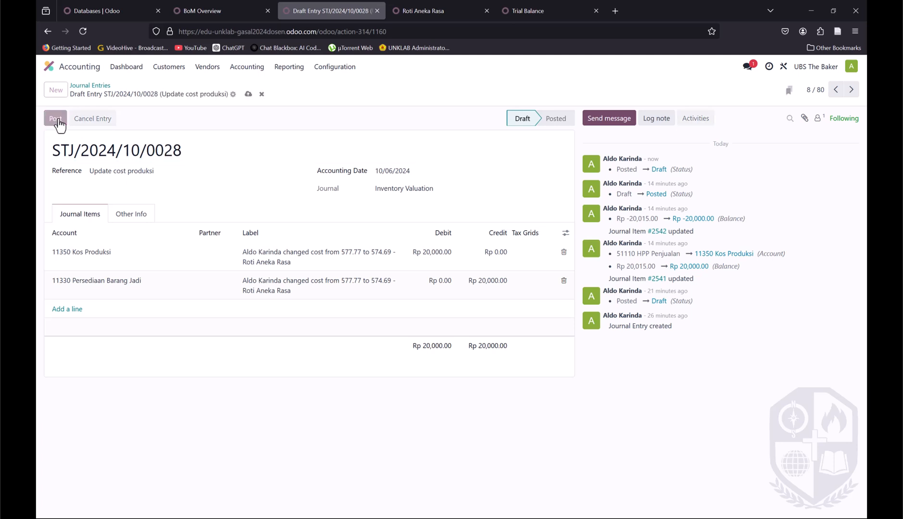
# Step: Reset entry STJ/2024/11/0016 to draft and set its accounting date to 10/06/2024
pyautogui.click(836, 91)
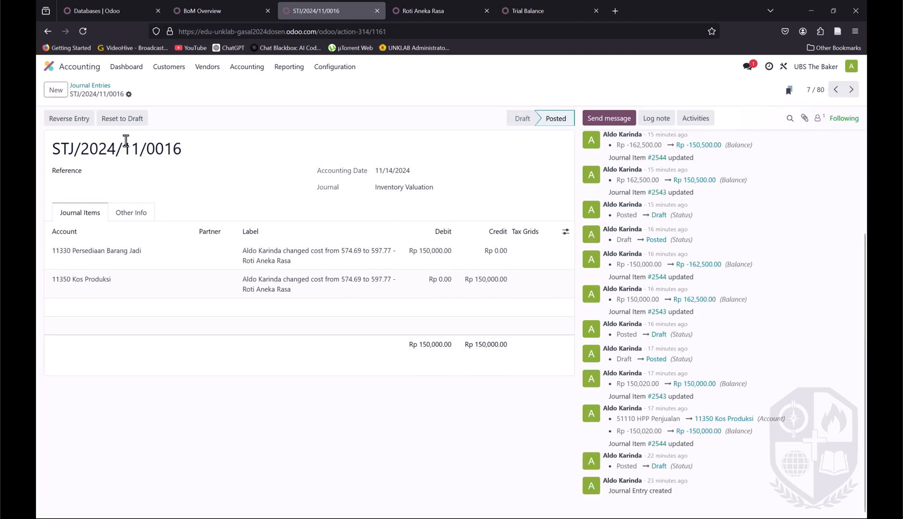
pyautogui.click(118, 121)
pyautogui.click(385, 171)
pyautogui.click(386, 197)
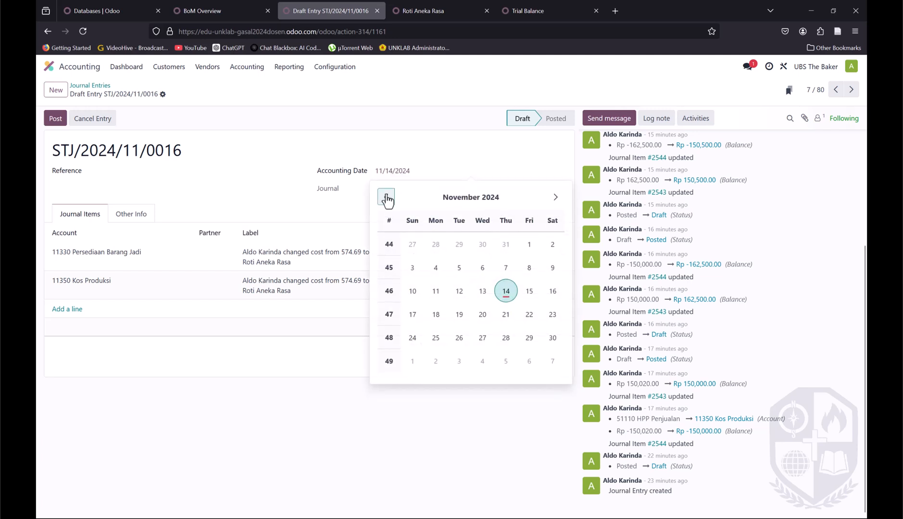
pyautogui.click(411, 268)
# Step: Renumber the entry as STJ/2024/10/0029, set its reference to "Update kos produksi" and post it
pyautogui.moveTo(193, 158); pyautogui.dragTo(164, 152)
pyautogui.write('29')
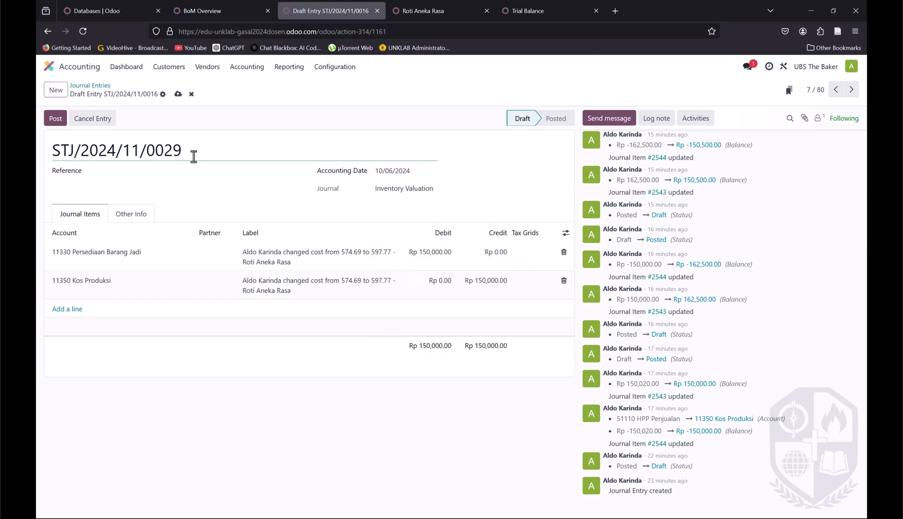
pyautogui.click(141, 151)
pyautogui.hotkey('shift', 'Left')
pyautogui.write('0')
pyautogui.click(152, 169)
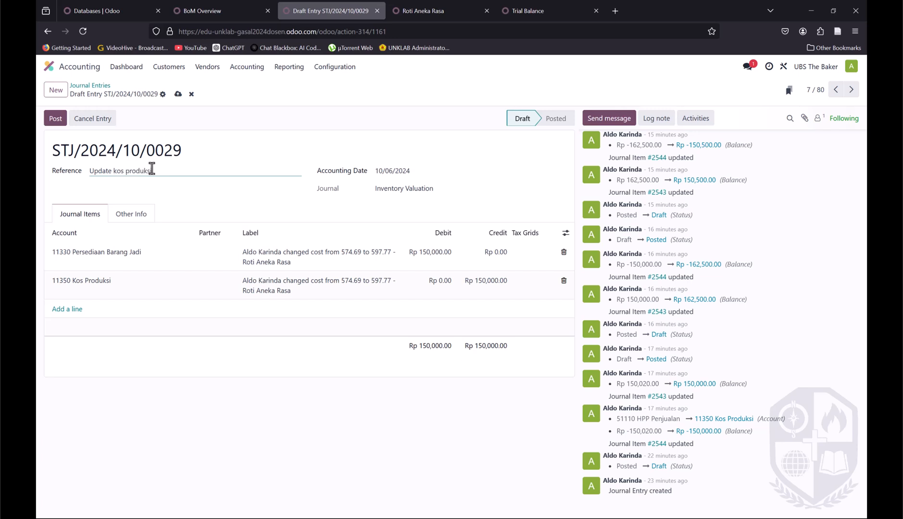
pyautogui.click(56, 119)
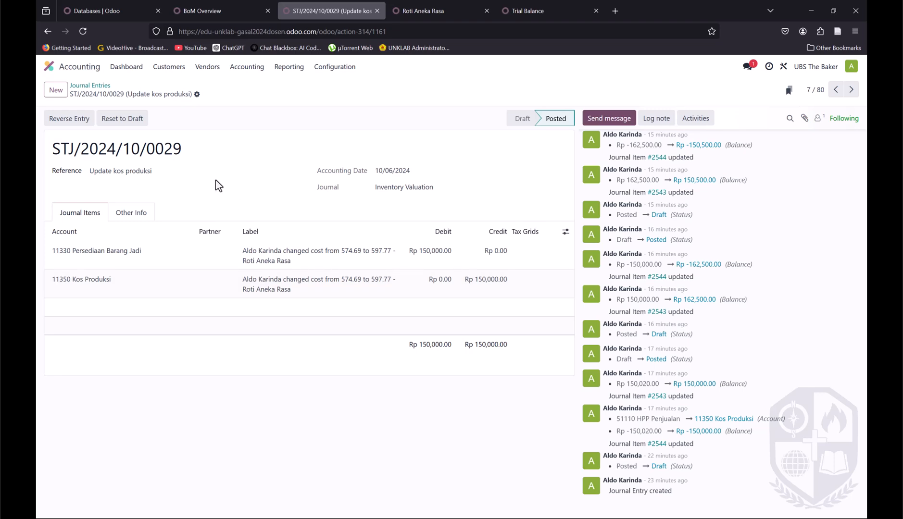
# Step: Return to the Journal Entries list and review the dates, numbers and status of the production entries
pyautogui.click(75, 87)
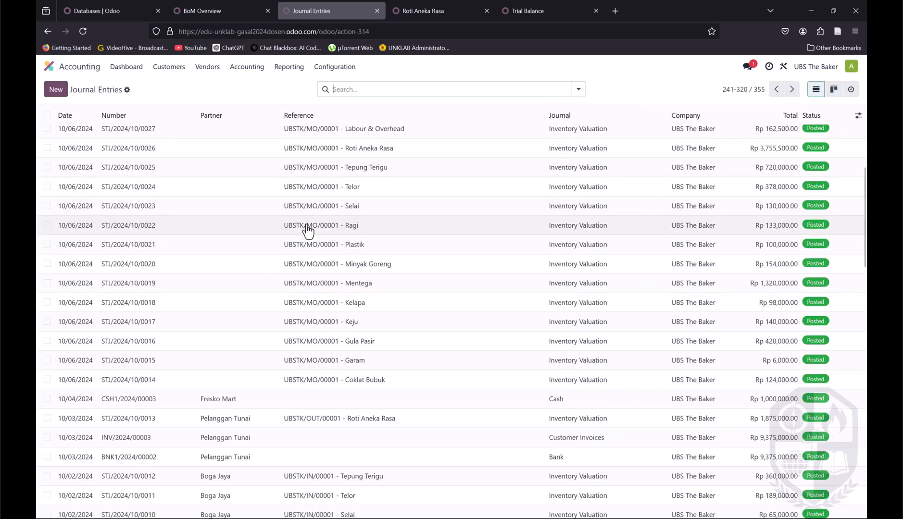
pyautogui.scroll(5, 340, 225)
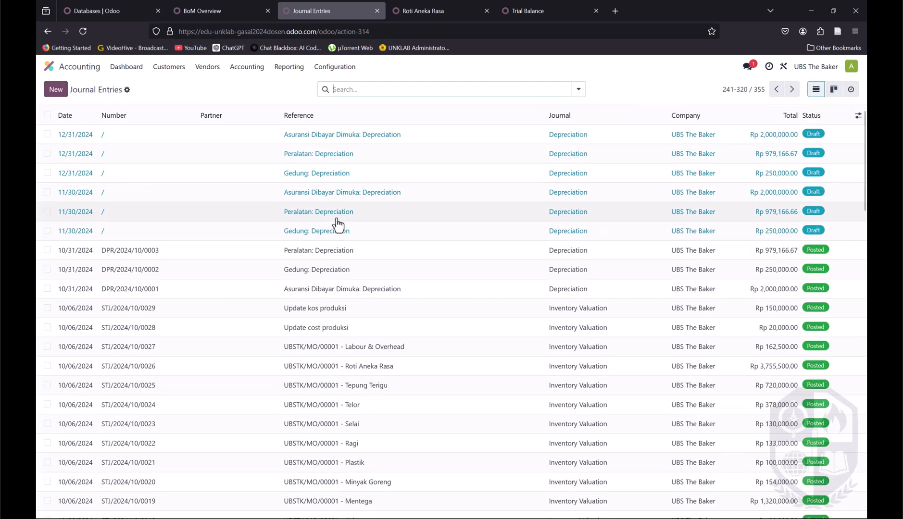
pyautogui.scroll(-1, 255, 264)
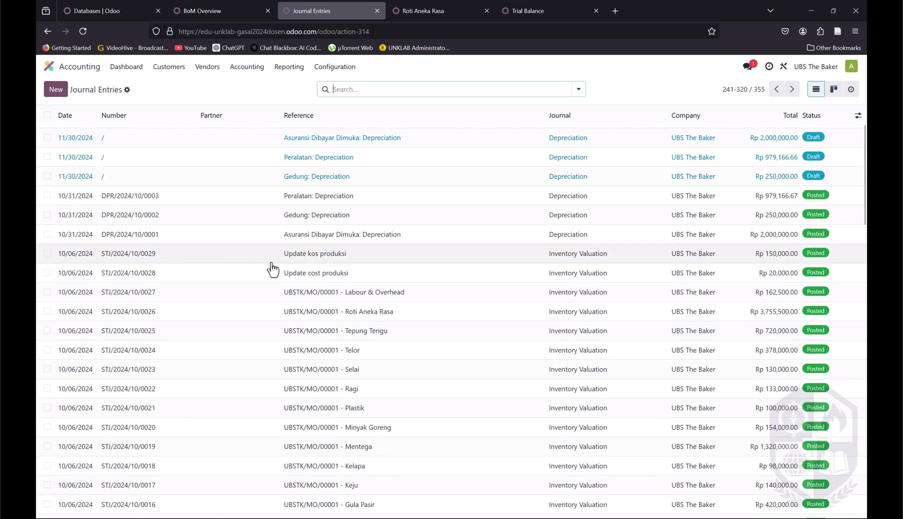
pyautogui.scroll(-6, 297, 265)
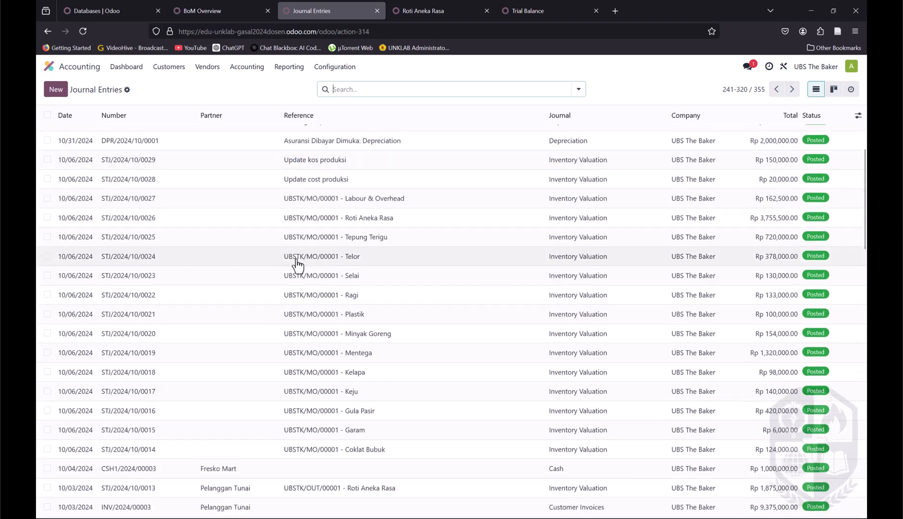
pyautogui.scroll(7, 297, 264)
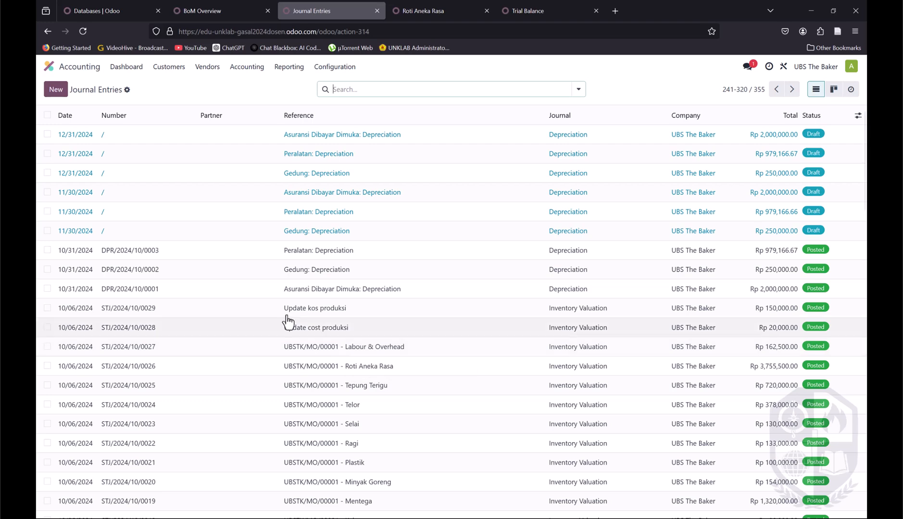
pyautogui.scroll(-4, 414, 313)
pyautogui.scroll(10, 414, 313)
# Step: Switch to the Trial Balance report and set its period to October 2024
pyautogui.click(540, 9)
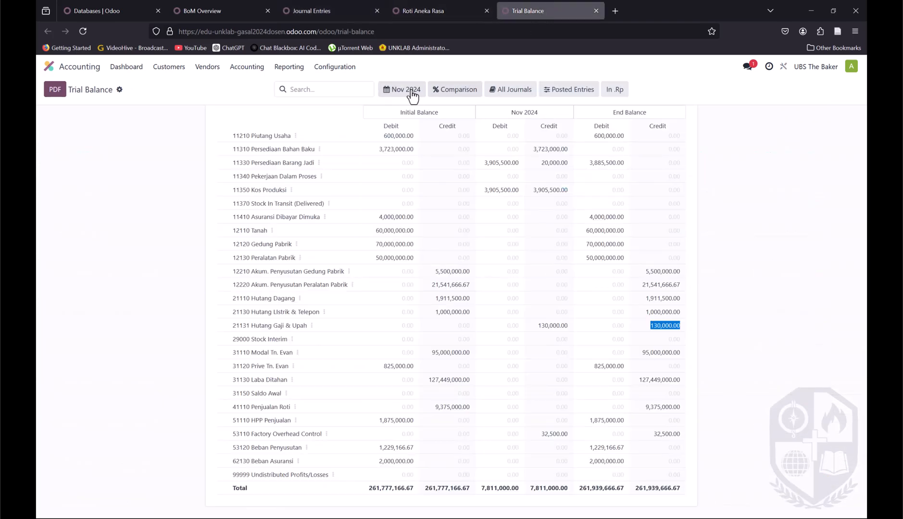
pyautogui.click(409, 93)
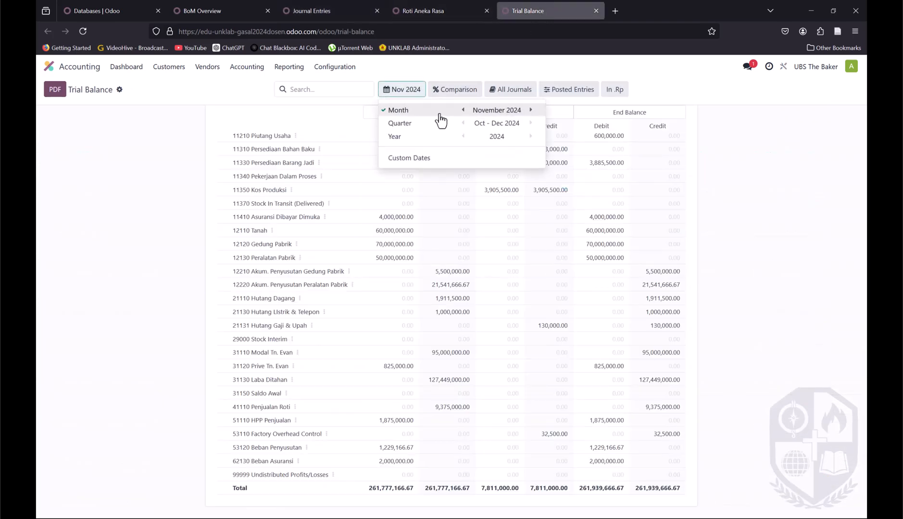
pyautogui.click(464, 111)
pyautogui.click(763, 302)
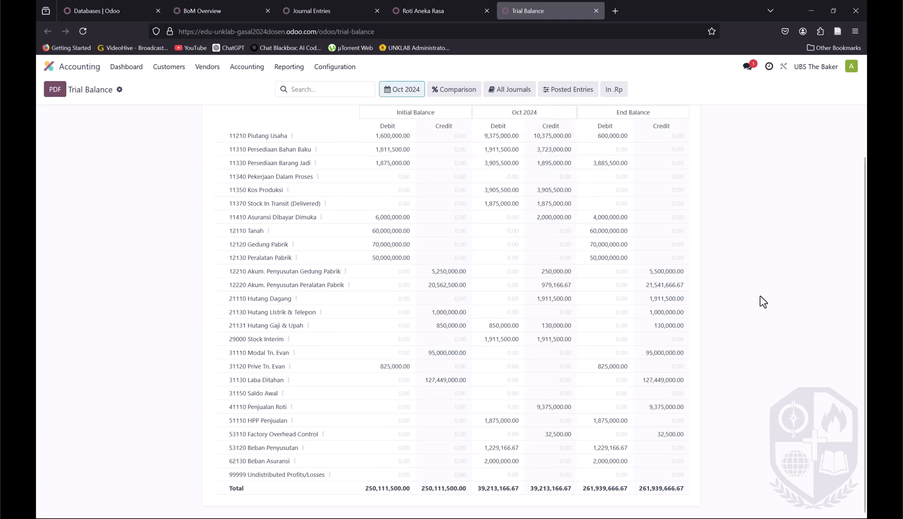
# Step: Check the October end balances of Persediaan Barang Jadi, Persediaan Bahan Baku and Kos Produksi
pyautogui.scroll(2, 683, 249)
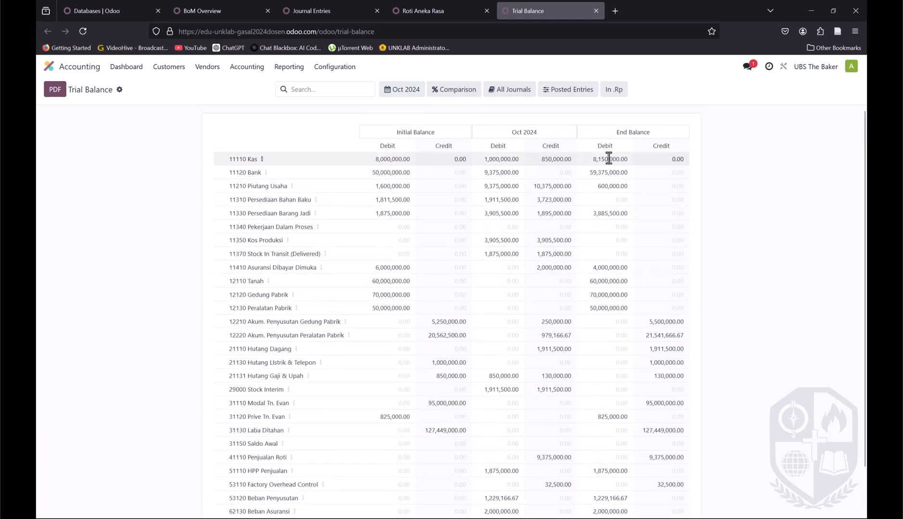
pyautogui.moveTo(630, 217); pyautogui.dragTo(591, 222)
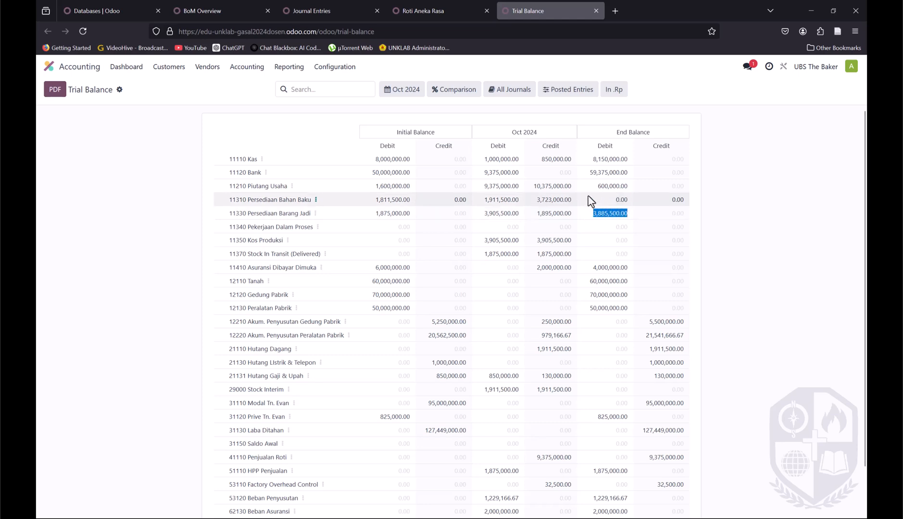
pyautogui.moveTo(591, 188); pyautogui.dragTo(628, 203)
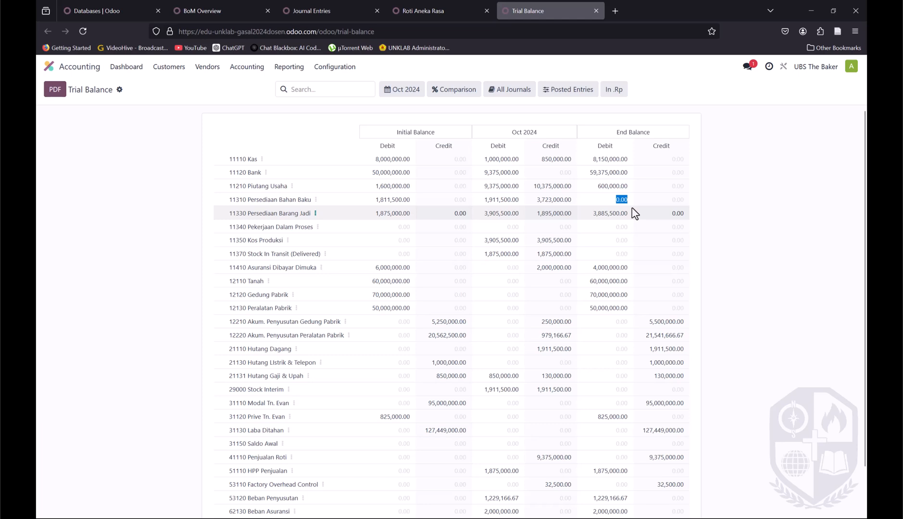
pyautogui.doubleClick(620, 240)
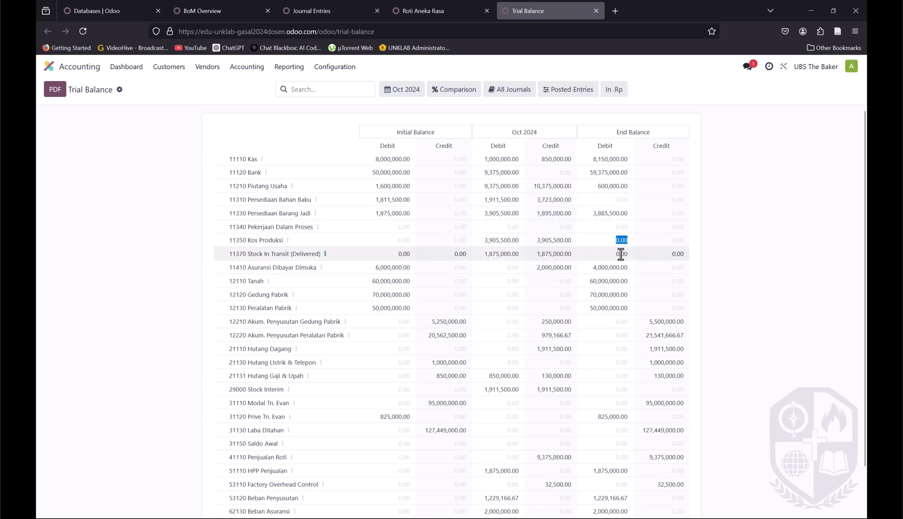
# Step: Examine the October end balances of Beban Penyusutan and Beban Asuransi in the trial balance
pyautogui.scroll(-2, 618, 263)
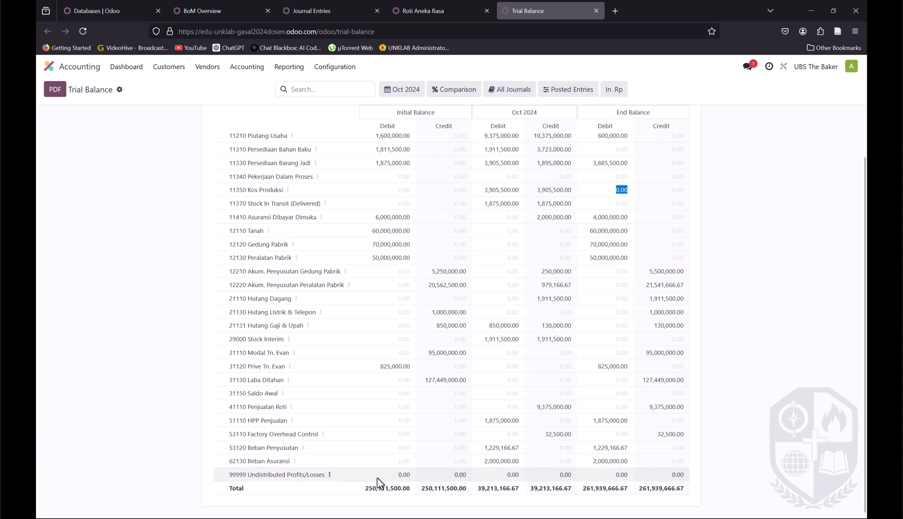
pyautogui.moveTo(592, 448); pyautogui.dragTo(627, 461)
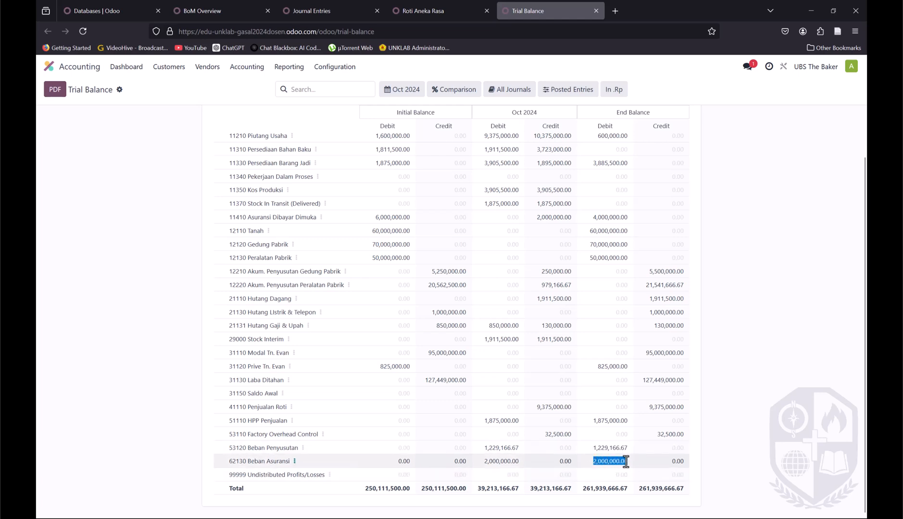
pyautogui.moveTo(593, 448); pyautogui.dragTo(626, 446)
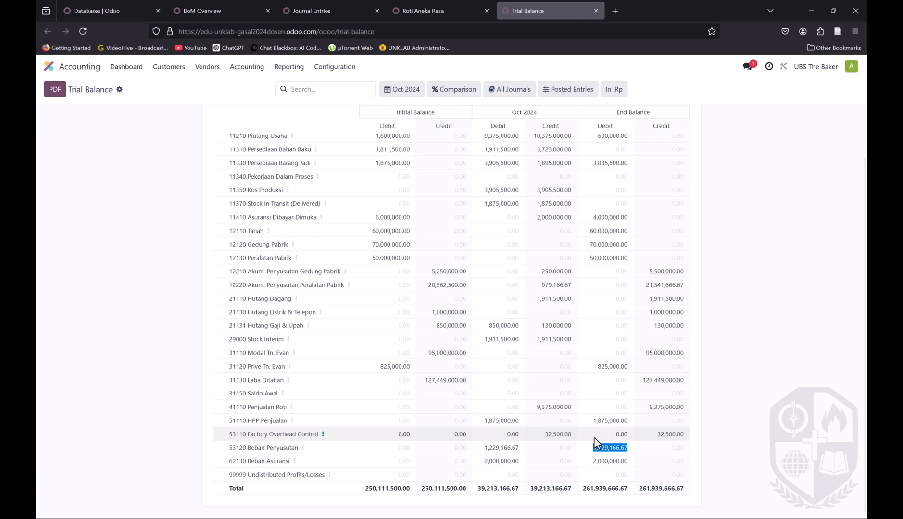
pyautogui.click(599, 460)
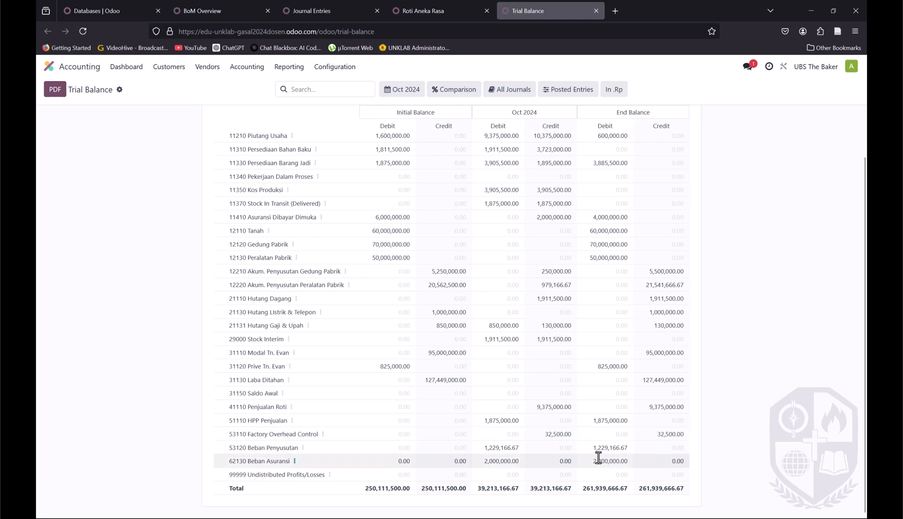
pyautogui.moveTo(595, 451); pyautogui.dragTo(632, 462)
pyautogui.click(624, 461)
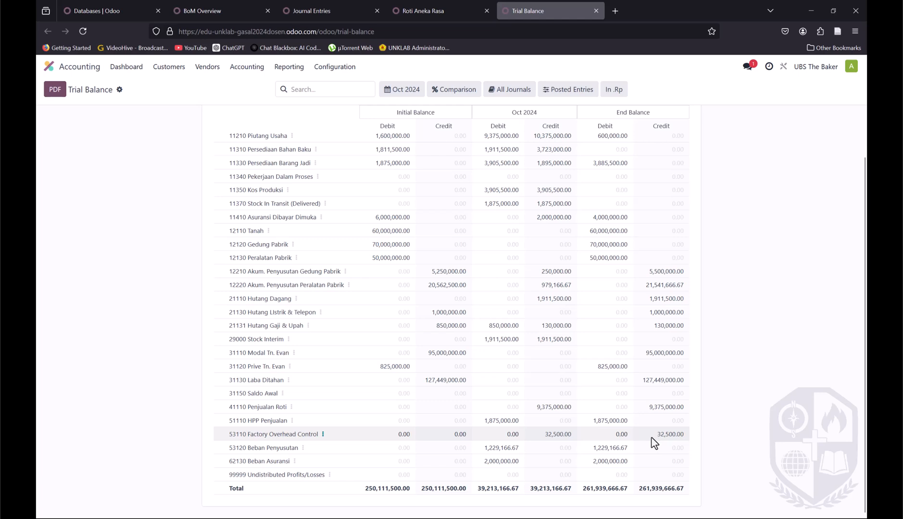
# Step: Check the Factory Overhead Control end balance, and create a journal entry in the Miscellaneous Operations journal dated 10/31/2024
pyautogui.moveTo(657, 435); pyautogui.dragTo(683, 435)
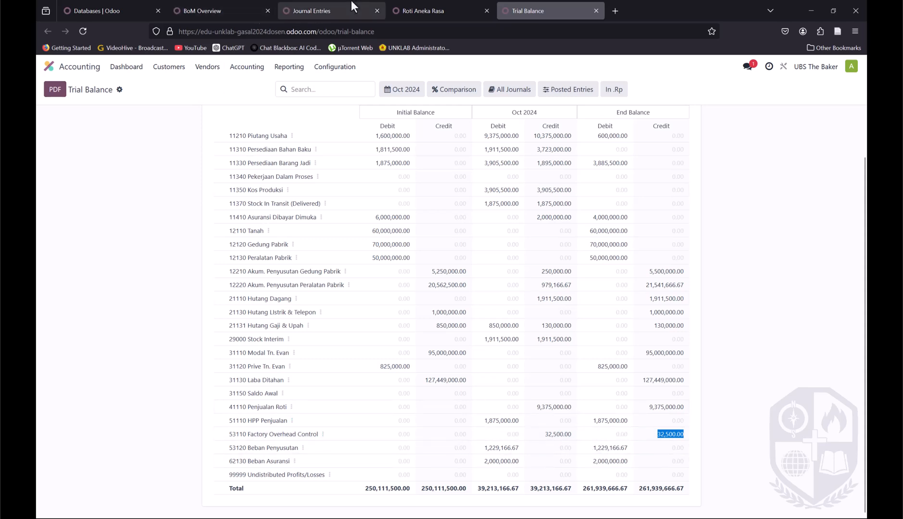
pyautogui.click(325, 4)
pyautogui.click(56, 89)
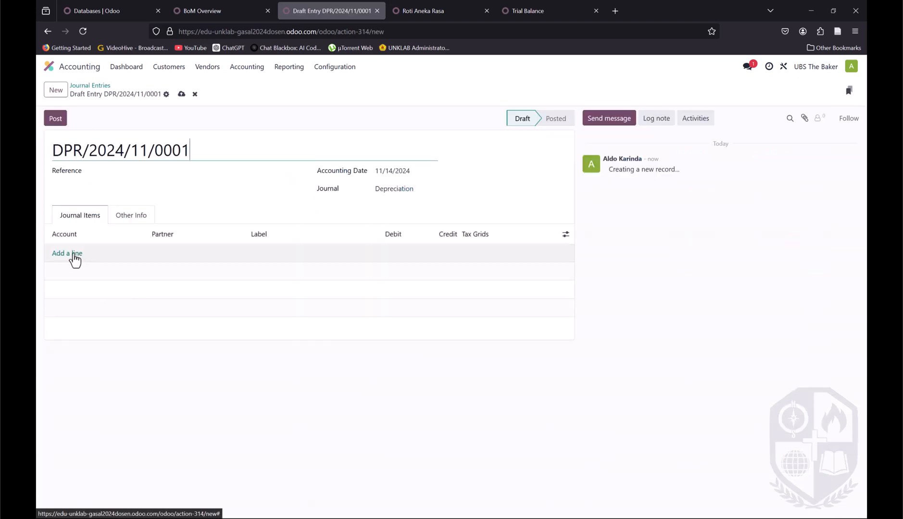
pyautogui.click(441, 195)
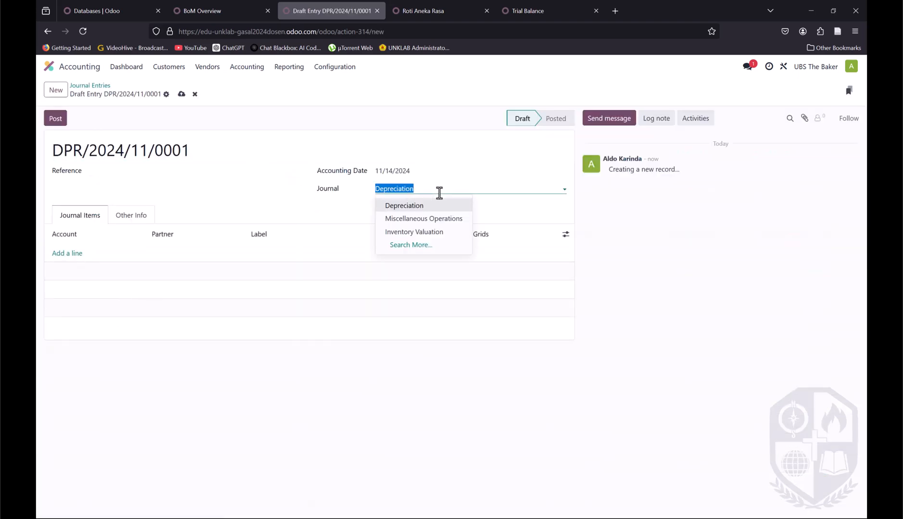
pyautogui.click(425, 219)
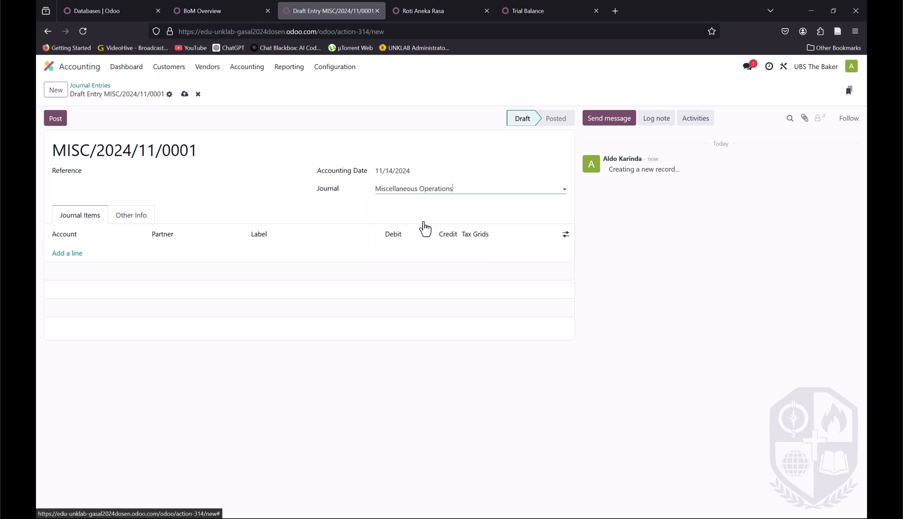
pyautogui.click(400, 173)
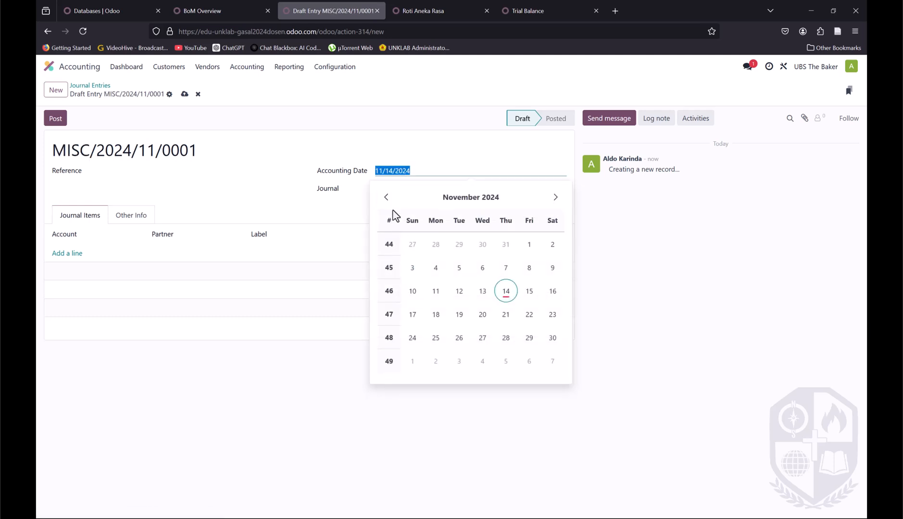
pyautogui.click(386, 197)
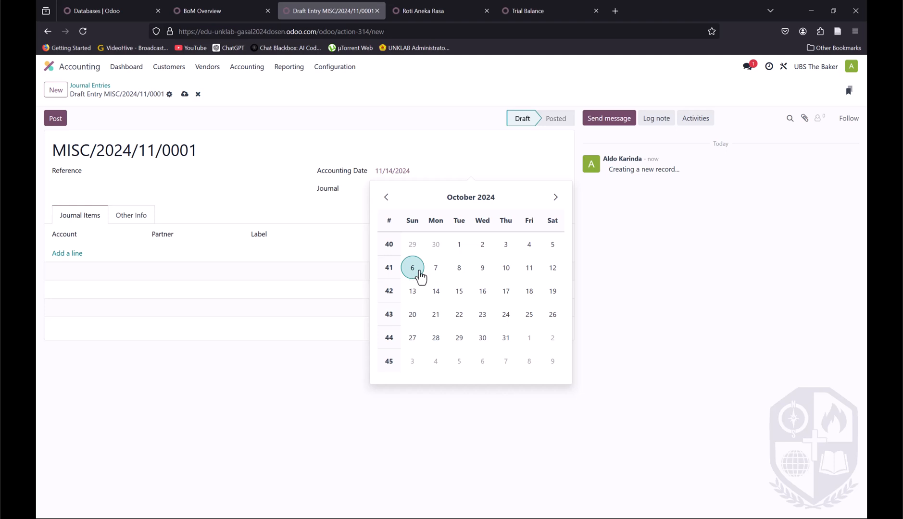
pyautogui.click(506, 338)
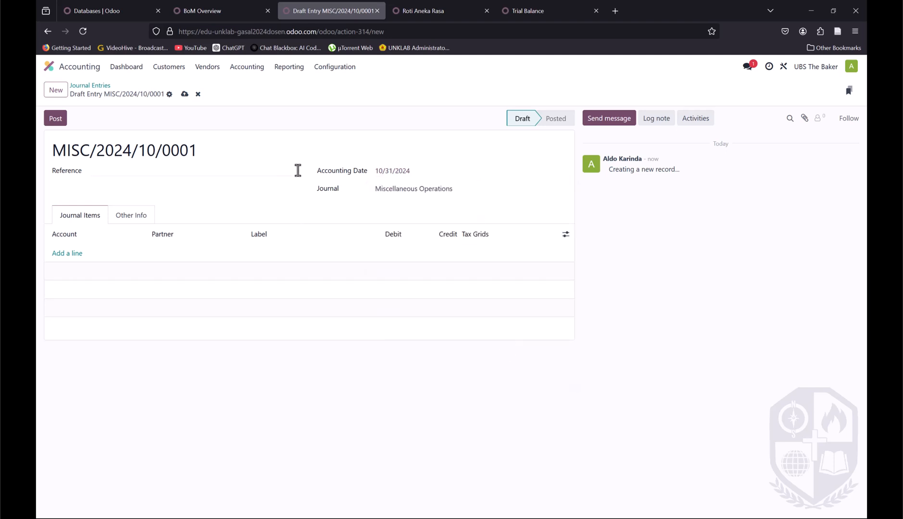
# Step: Set the entry's reference to "Transfer depreciation and amortization to FOH Control"
pyautogui.click(155, 173)
pyautogui.write('Transfer depreciation and amortisation')
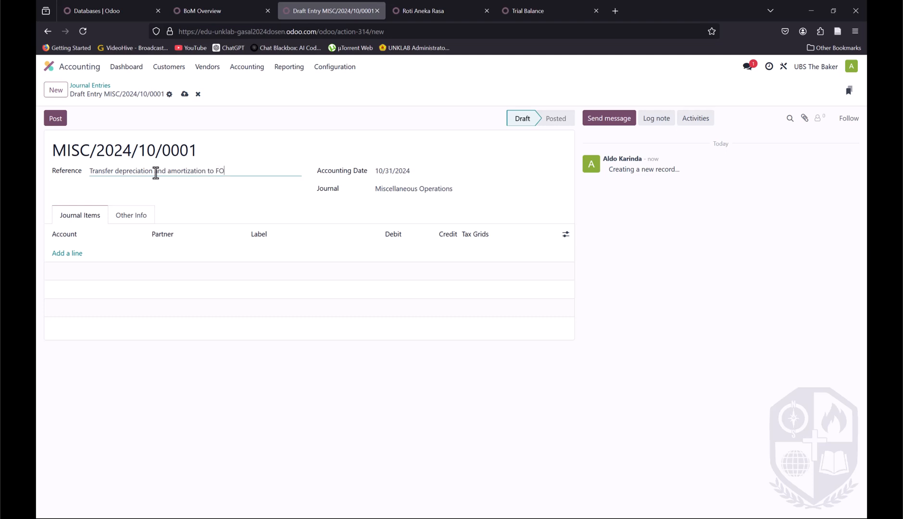
pyautogui.write(' to FOH Control')
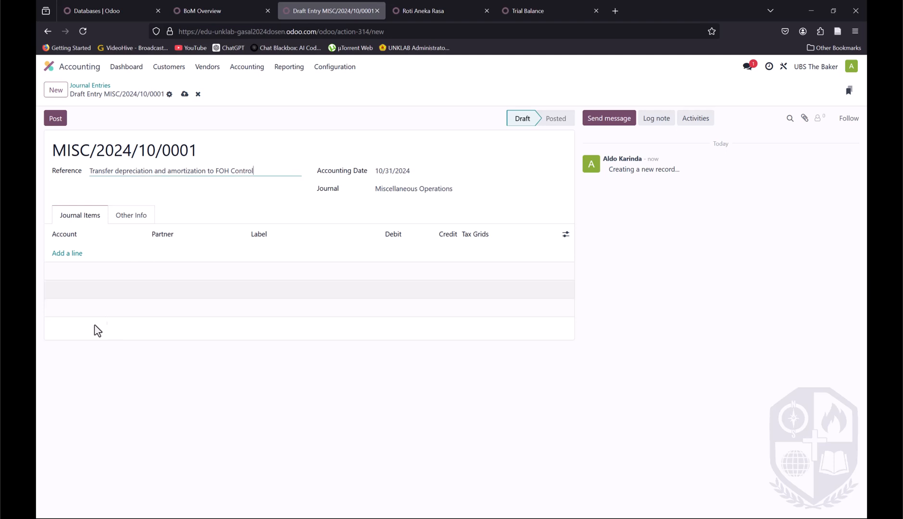
# Step: Consult the trial balance for the accounts to transfer, and add a journal line for 53120 Beban Penyusutan to the draft entry
pyautogui.click(215, 4)
pyautogui.click(383, 6)
pyautogui.click(459, 3)
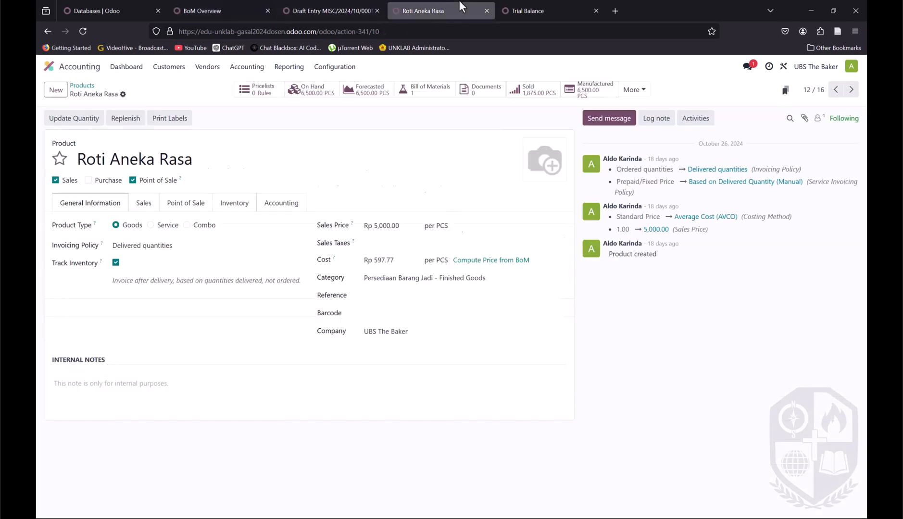
pyautogui.click(528, 5)
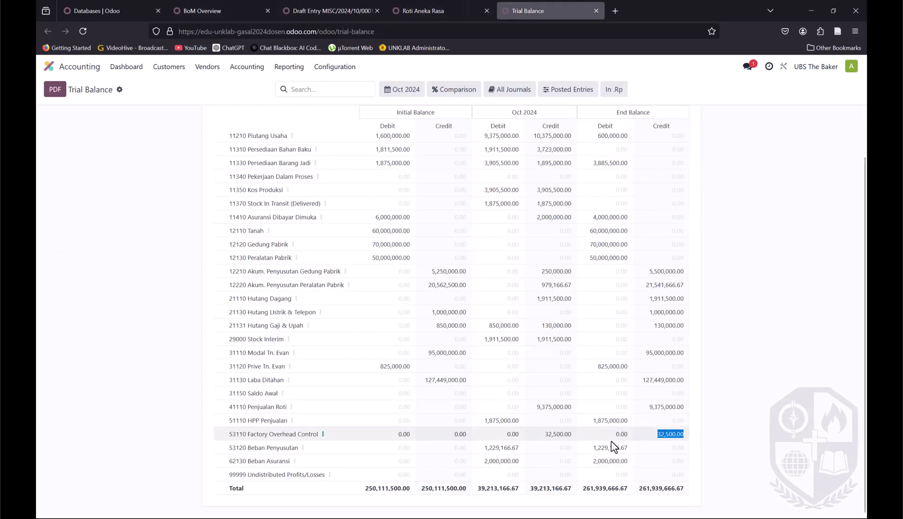
pyautogui.click(418, 10)
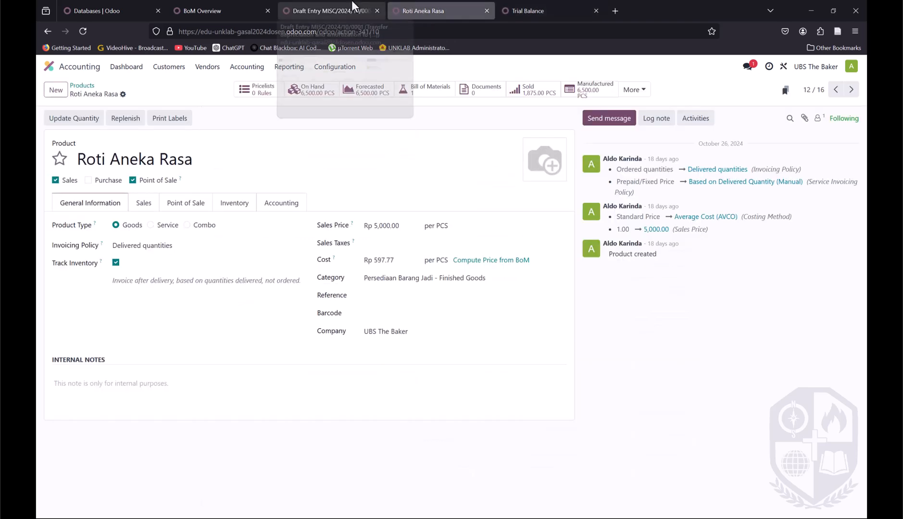
pyautogui.click(354, 7)
pyautogui.click(68, 254)
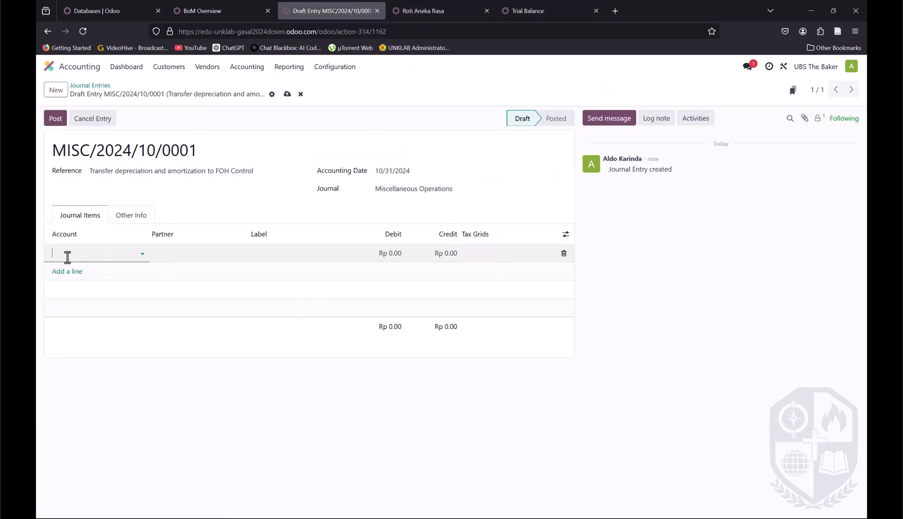
pyautogui.write('penyu')
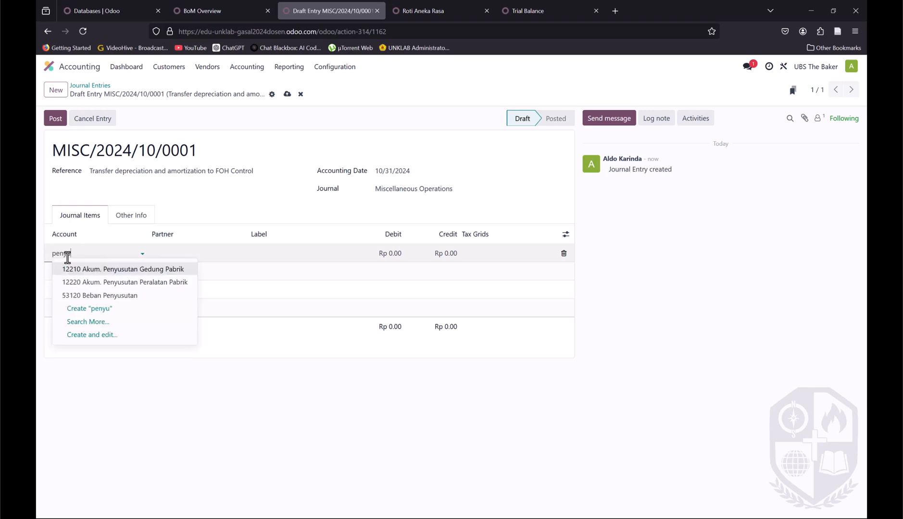
pyautogui.click(99, 296)
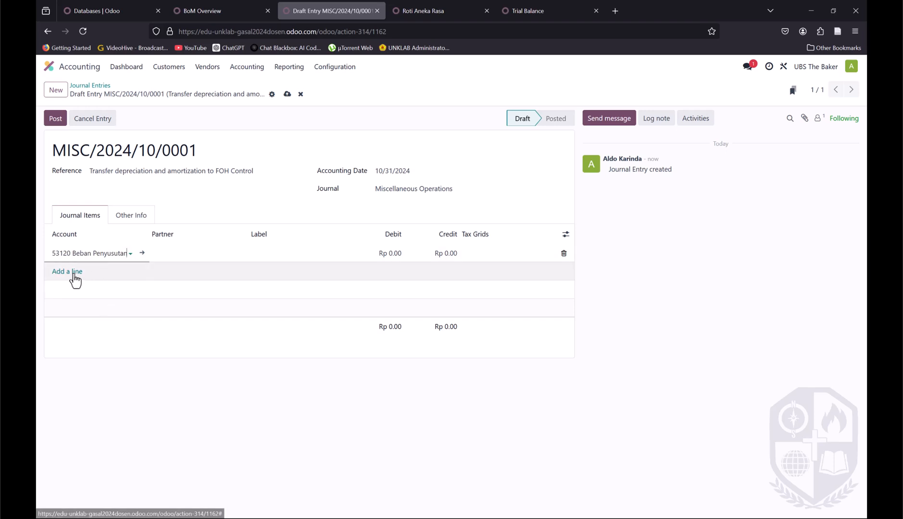
# Step: Recheck the trial balance and add a second journal line for 62130 Beban Asuransi
pyautogui.click(544, 7)
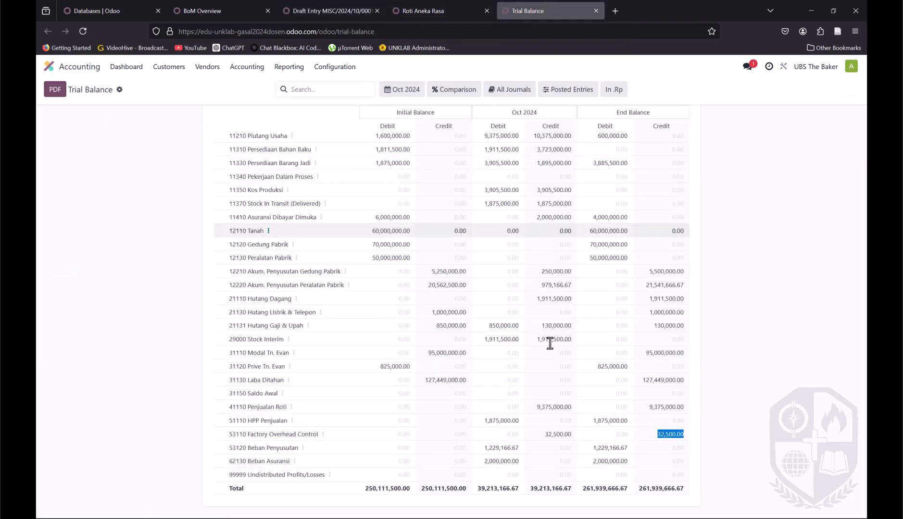
pyautogui.click(354, 6)
pyautogui.click(71, 272)
pyautogui.write('beban')
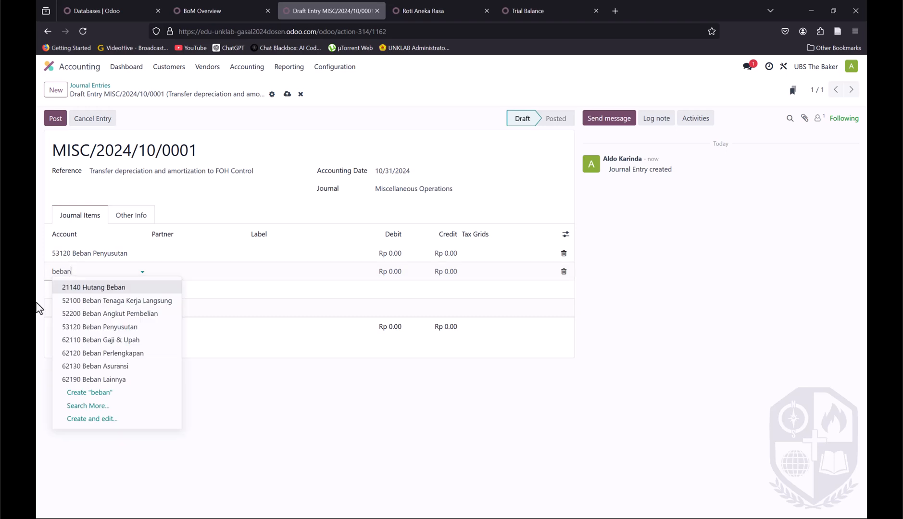
pyautogui.click(99, 367)
# Step: Add a third journal line for 53110 Factory Overhead Control
pyautogui.click(74, 297)
pyautogui.write('faa')
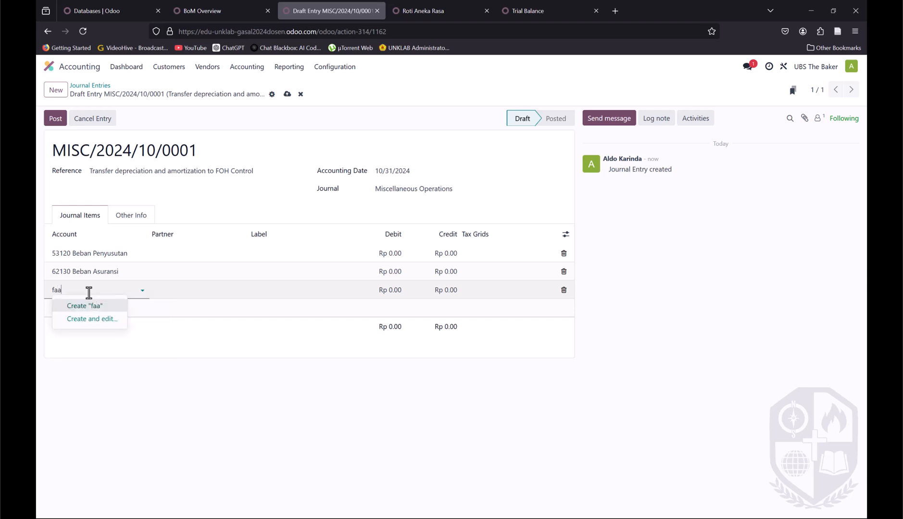
pyautogui.press('BackSpace')
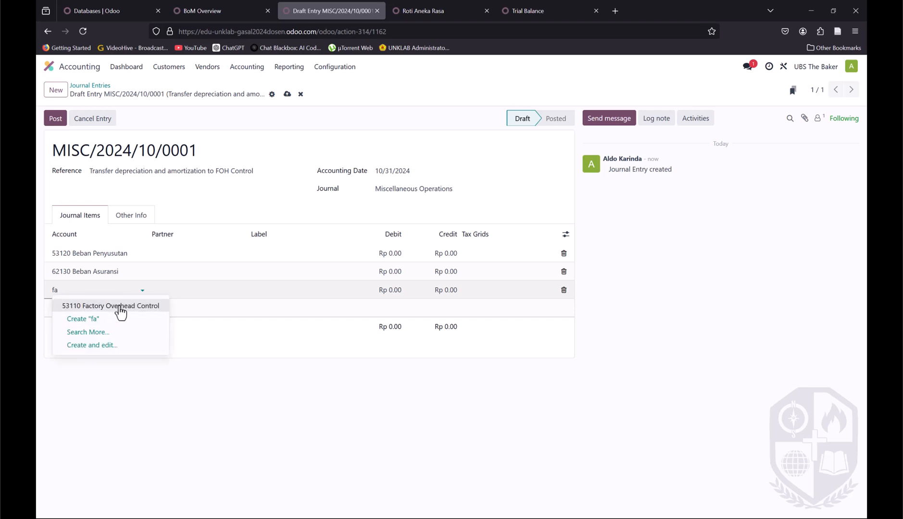
pyautogui.click(121, 312)
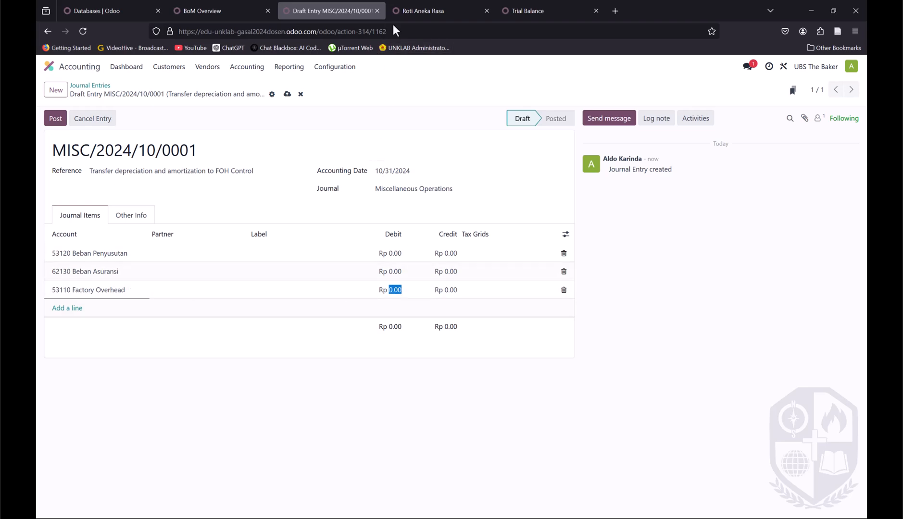
# Step: Copy the Beban Penyusutan end balance from the trial balance and credit 1,229,166.67 on its line in the draft entry
pyautogui.click(413, 7)
pyautogui.click(529, 10)
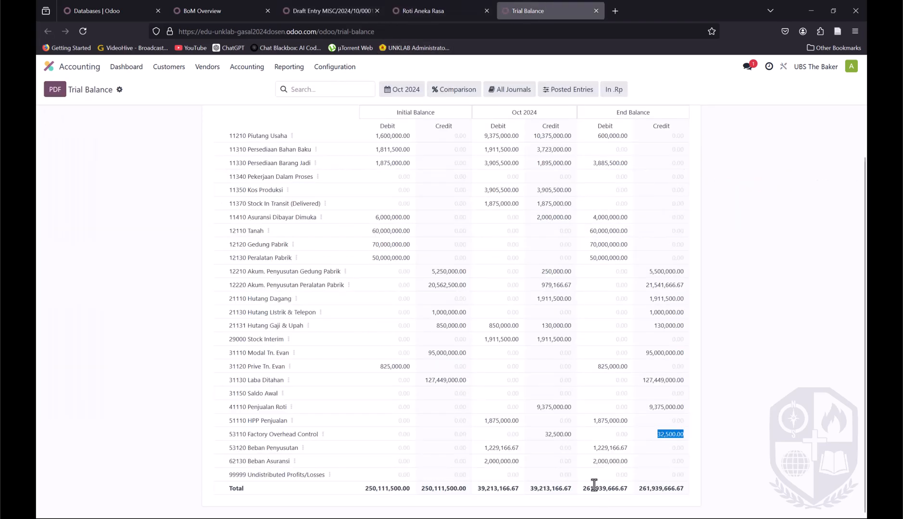
pyautogui.moveTo(594, 450); pyautogui.dragTo(628, 451)
pyautogui.hotkey('ctrl', 'c')
pyautogui.hotkey('alt', 'Tab')
pyautogui.hotkey('alt', 'Tab')
pyautogui.click(202, 11)
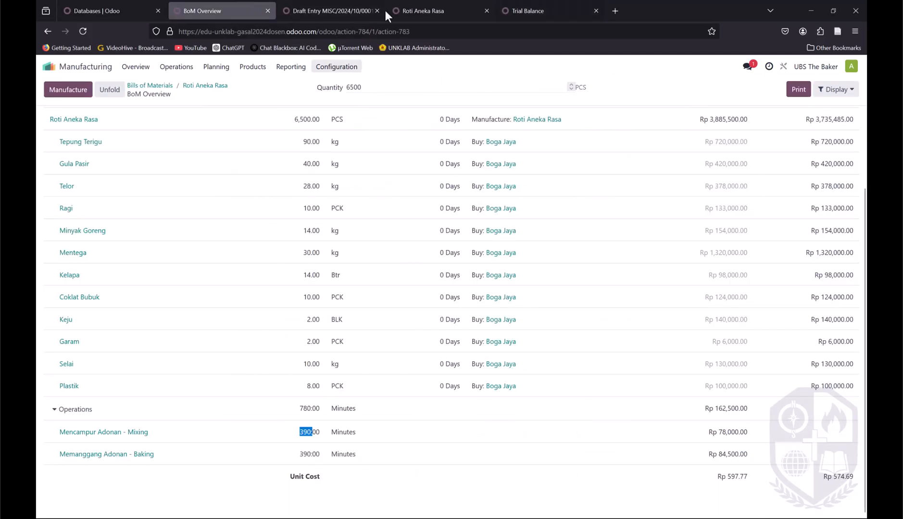
pyautogui.click(334, 15)
pyautogui.click(441, 254)
pyautogui.hotkey('ctrl', 'v')
# Step: Check the Beban Asuransi end balance in the trial balance and credit 2,000,000 on its journal line
pyautogui.click(391, 272)
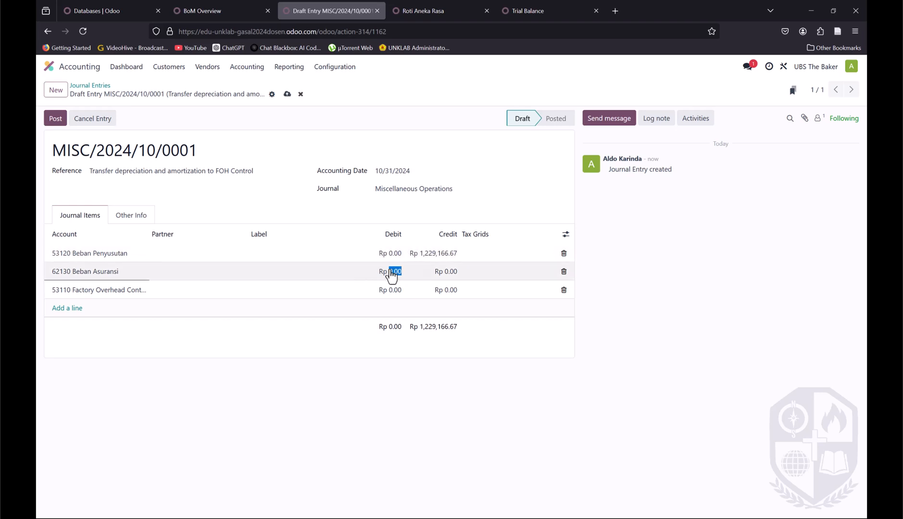
pyautogui.click(430, 271)
pyautogui.click(537, 11)
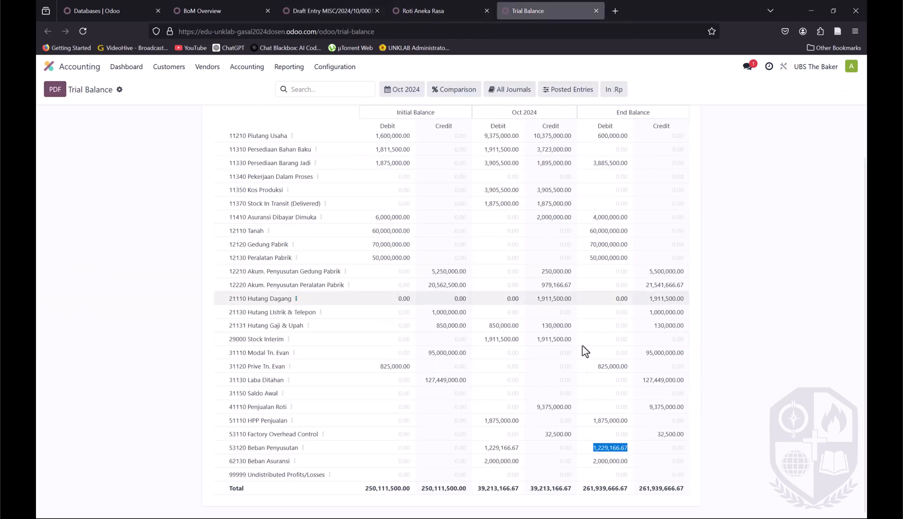
pyautogui.click(414, 11)
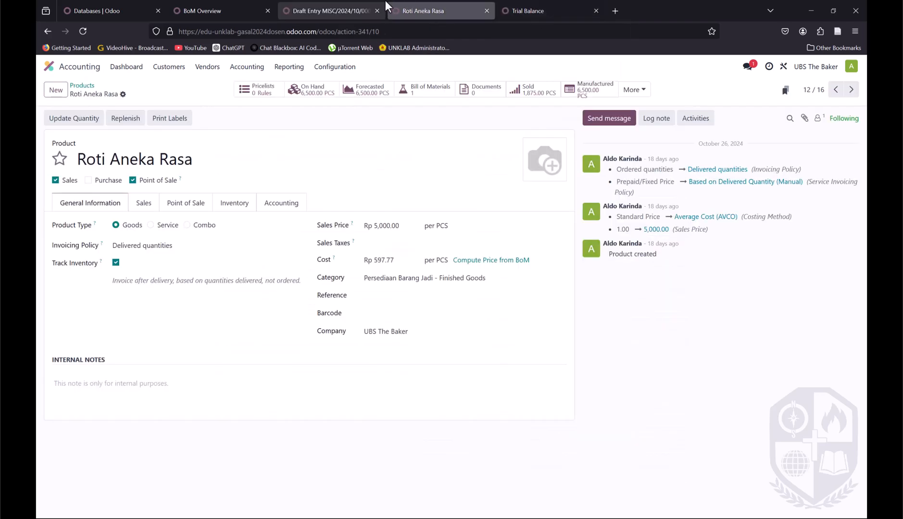
pyautogui.click(327, 10)
pyautogui.click(202, 330)
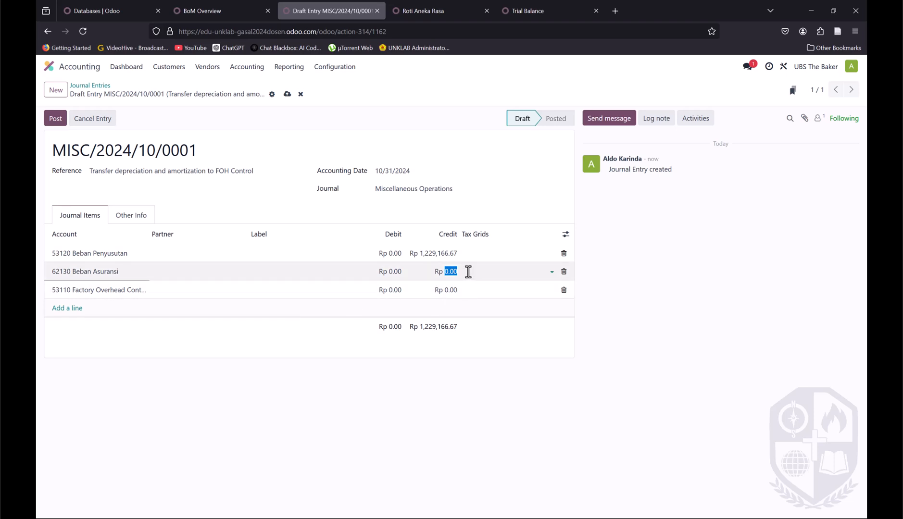
pyautogui.write('2,000,000')
pyautogui.press('Return')
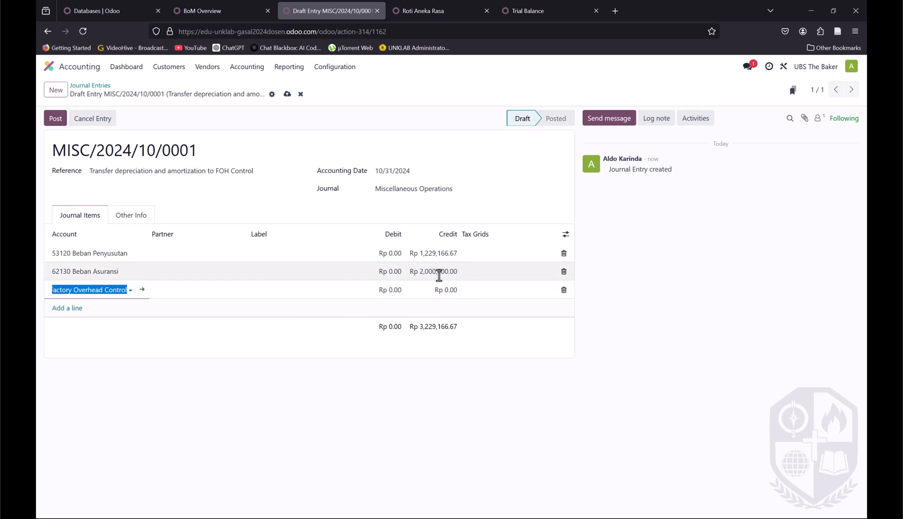
# Step: Copy the entry's total credit and debit 3,229,166.67 to the Factory Overhead Control line
pyautogui.click(420, 329)
pyautogui.moveTo(420, 326); pyautogui.dragTo(462, 332)
pyautogui.hotkey('ctrl', 'c')
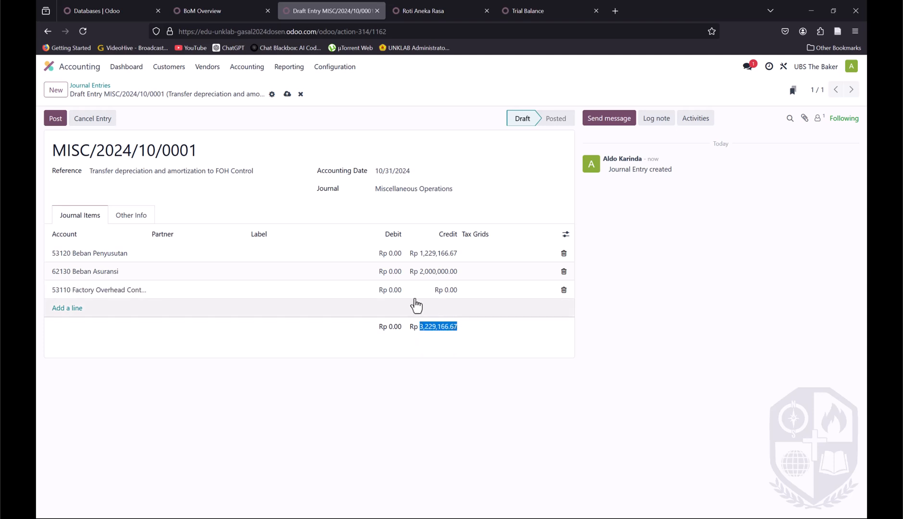
pyautogui.click(393, 291)
pyautogui.hotkey('ctrl', 'v')
pyautogui.press('Tab')
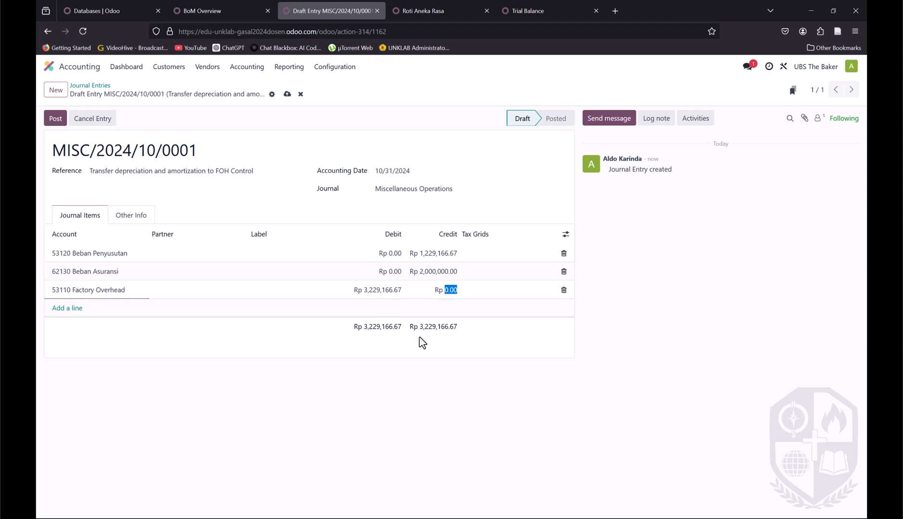
# Step: Post the transfer entry and reload the October 2024 trial balance
pyautogui.click(56, 126)
pyautogui.click(515, 16)
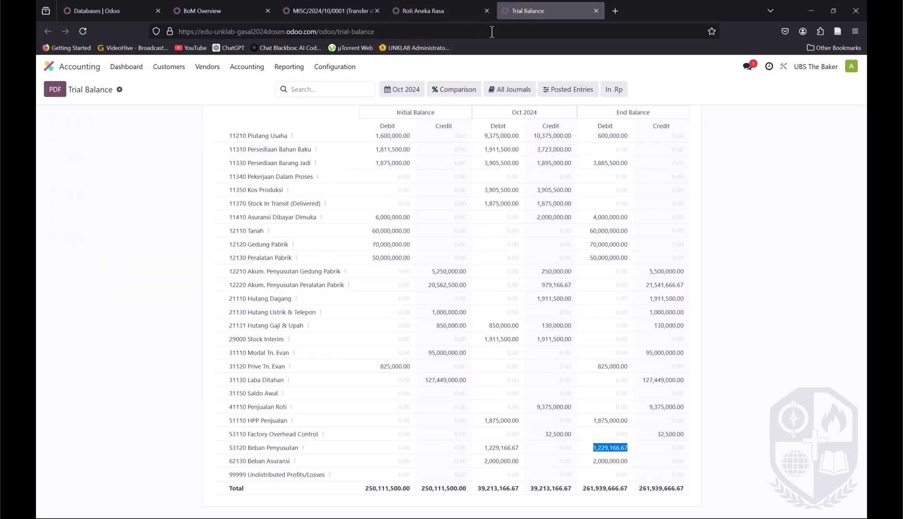
pyautogui.click(83, 31)
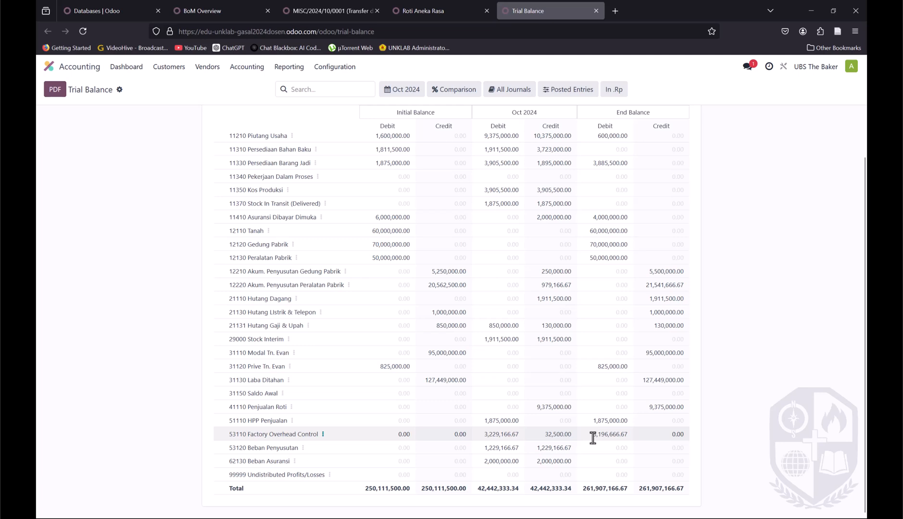
# Step: Examine the October debit, credit and end balance of 53110 Factory Overhead Control in the trial balance
pyautogui.moveTo(592, 436); pyautogui.dragTo(631, 435)
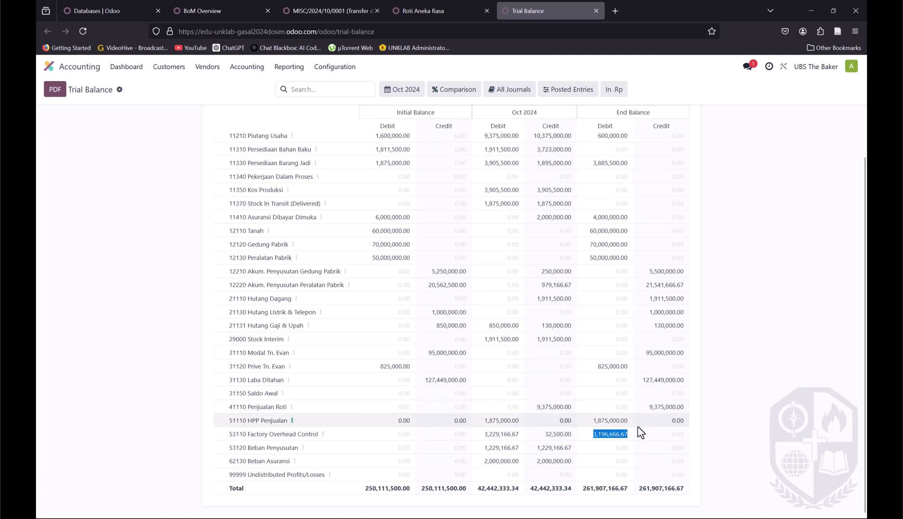
pyautogui.click(626, 442)
pyautogui.moveTo(593, 436); pyautogui.dragTo(633, 444)
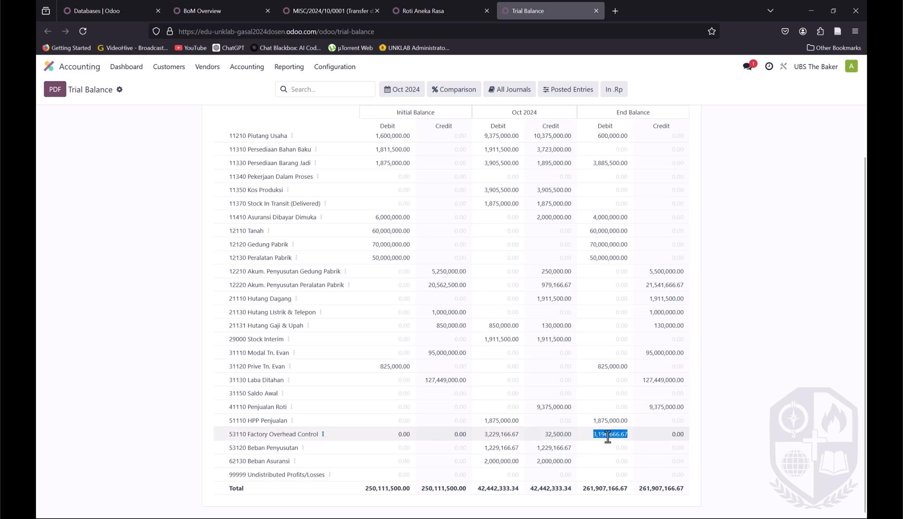
pyautogui.moveTo(538, 435); pyautogui.dragTo(481, 439)
pyautogui.moveTo(541, 437); pyautogui.dragTo(573, 432)
pyautogui.moveTo(540, 437); pyautogui.dragTo(569, 436)
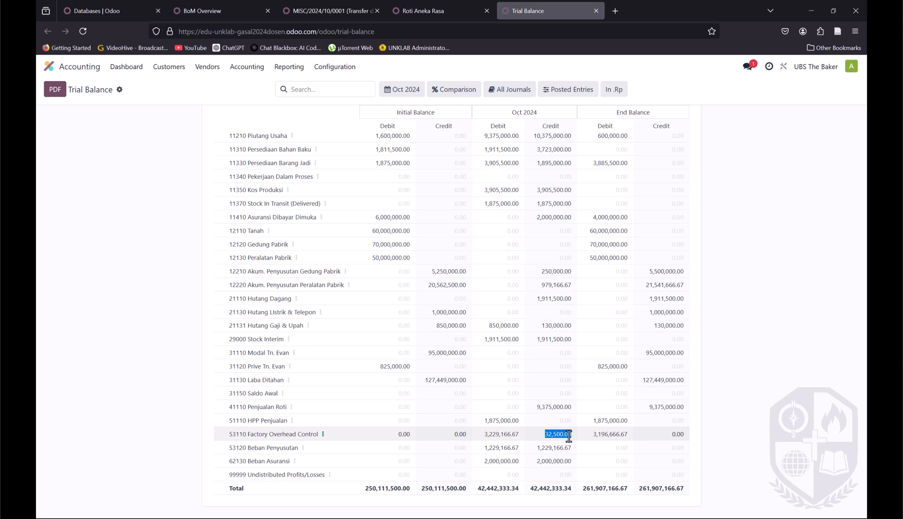
pyautogui.moveTo(590, 436); pyautogui.dragTo(622, 436)
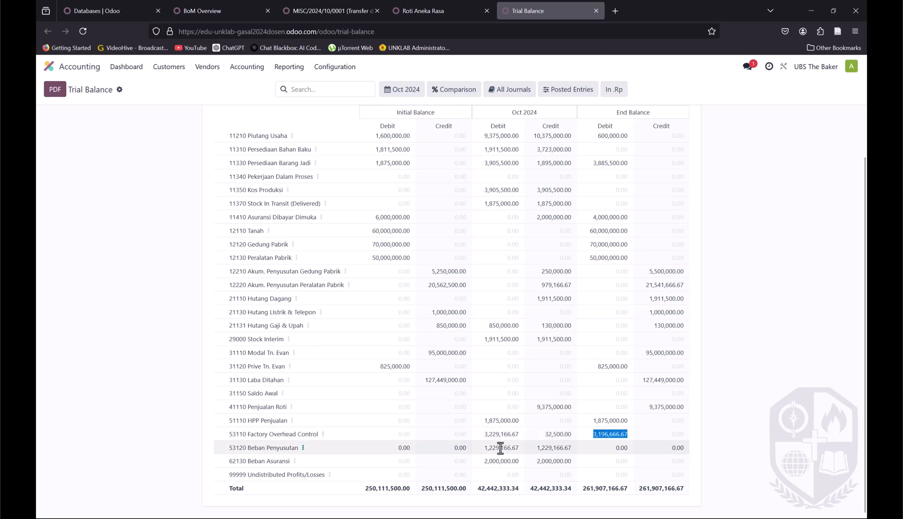
# Step: Compare the October debit and credit amounts on the Factory Overhead Control row of the trial balance
pyautogui.moveTo(484, 435); pyautogui.dragTo(523, 436)
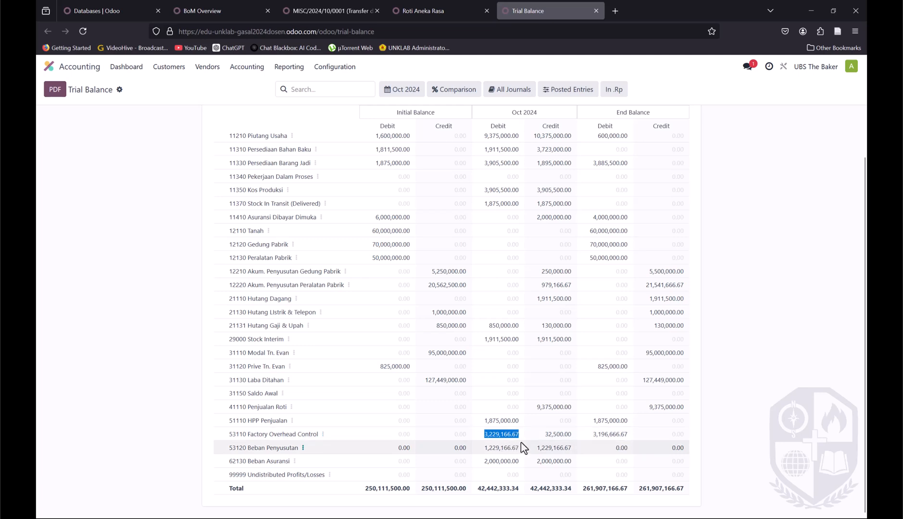
pyautogui.click(537, 438)
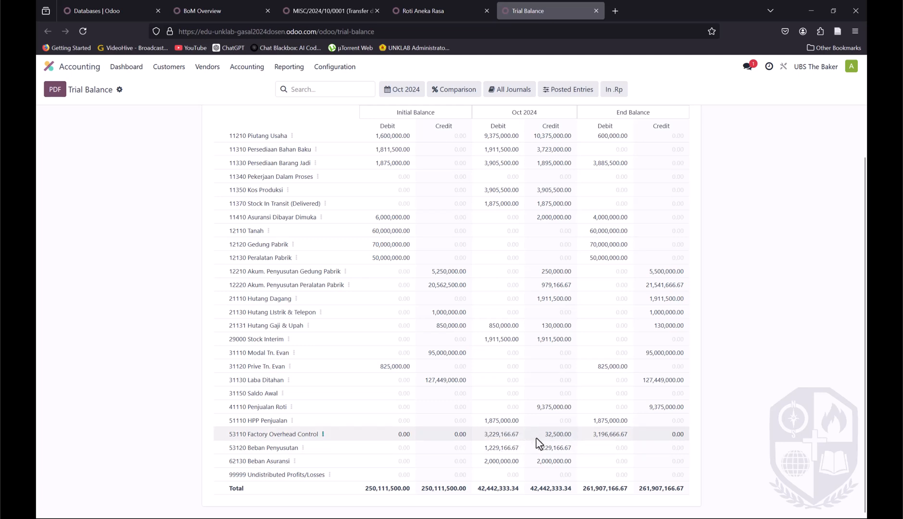
pyautogui.moveTo(513, 447); pyautogui.dragTo(485, 435)
pyautogui.click(515, 434)
pyautogui.scroll(1, 557, 438)
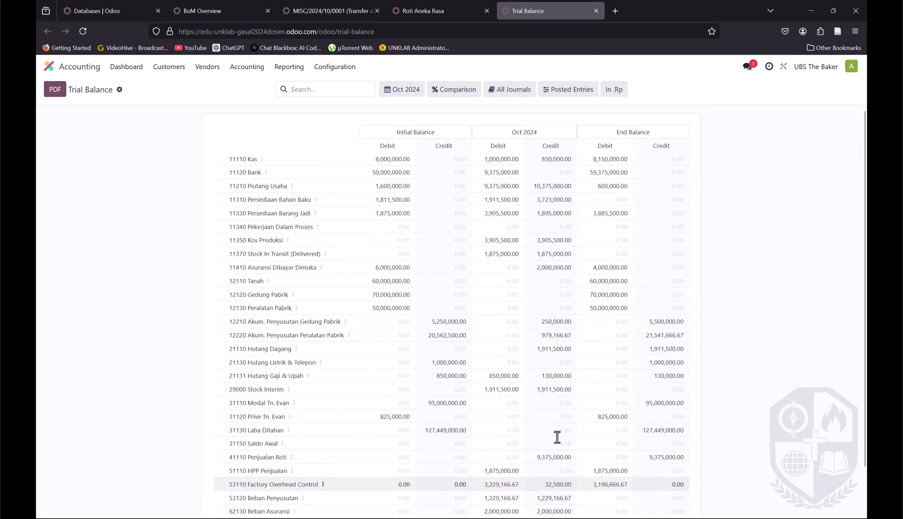
pyautogui.scroll(-1, 558, 440)
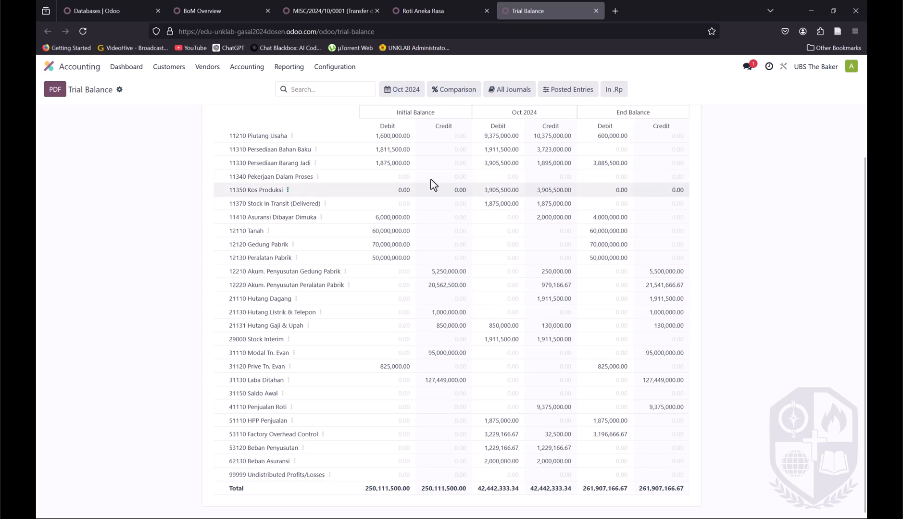
# Step: Close the transfer journal entry, Roti Aneka Rasa product and BoM Overview pages, keeping the trial balance open
pyautogui.click(356, 2)
pyautogui.click(377, 10)
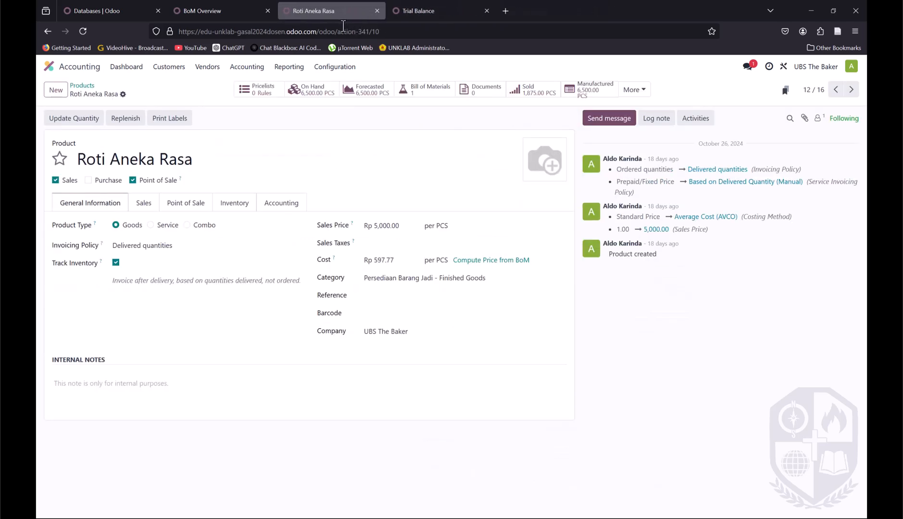
pyautogui.click(376, 11)
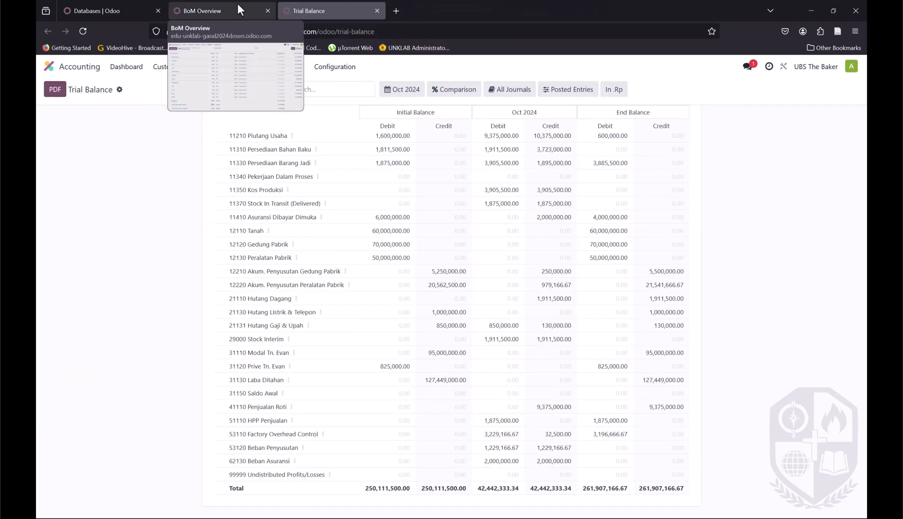
pyautogui.click(267, 10)
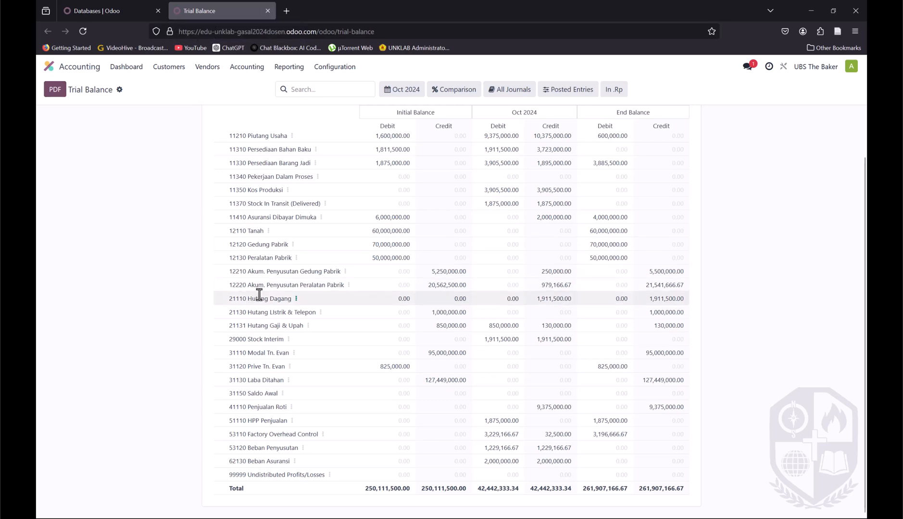
# Step: Review the account balances in the October 2024 trial balance and switch to Transaksi No. 1.docx in Word
pyautogui.scroll(2, 371, 424)
pyautogui.scroll(-2, 371, 425)
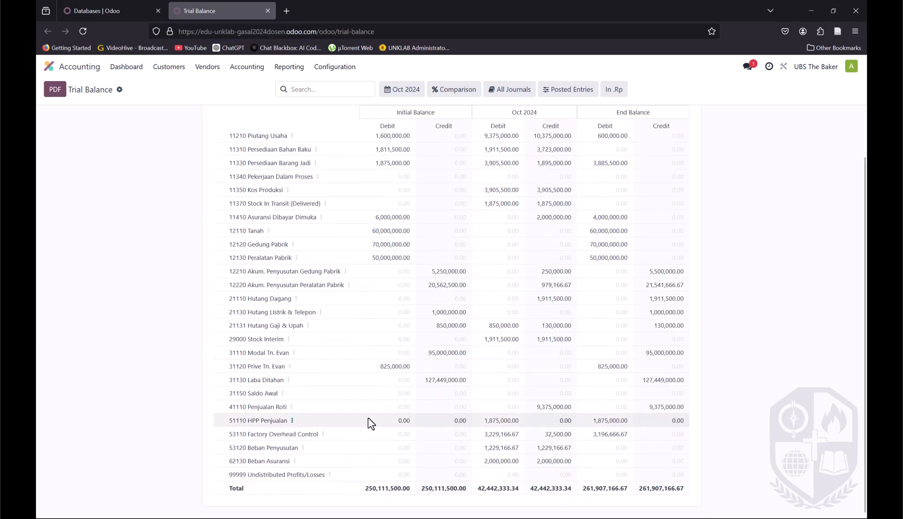
pyautogui.scroll(1, 371, 424)
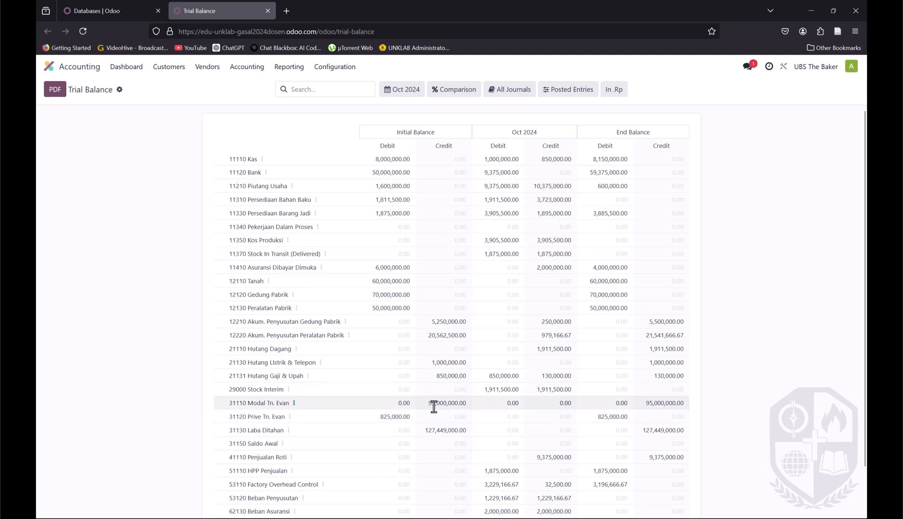
pyautogui.scroll(-1, 434, 406)
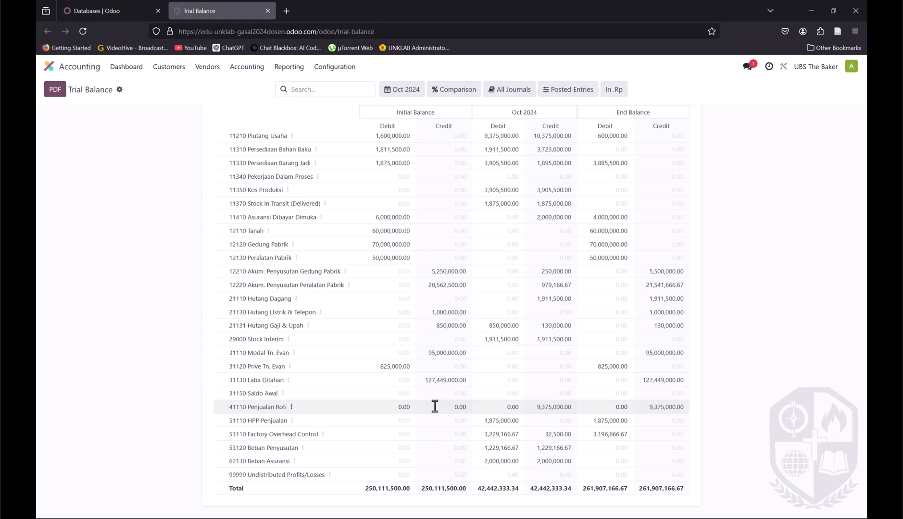
pyautogui.hotkey('alt', 'Tab')
pyautogui.hotkey('alt', 'Tab')
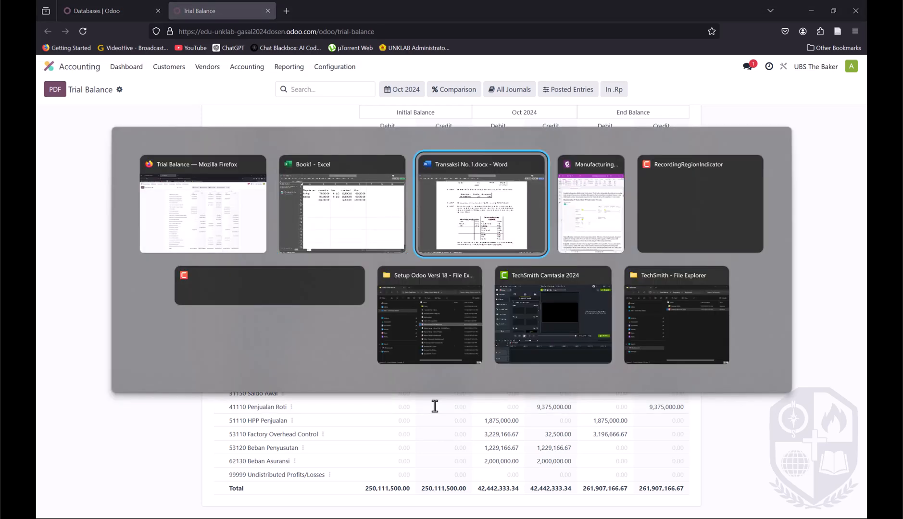